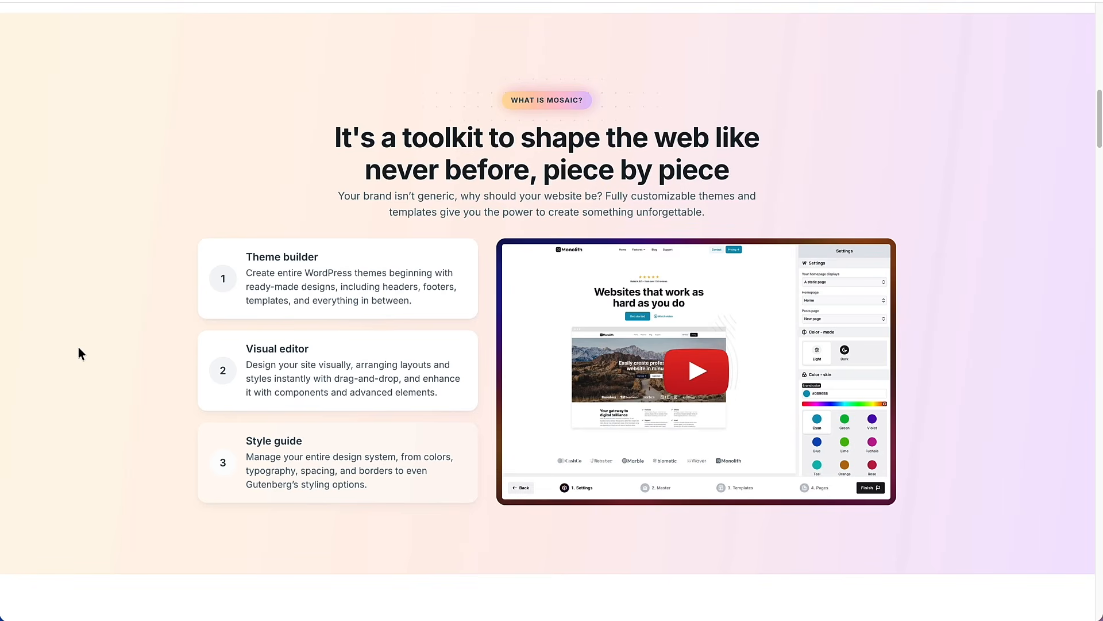
# Step: Open the Get Mosaic page to review the Personal, Creator and Agency pricing plans
pyautogui.scroll(15, 98, 347)
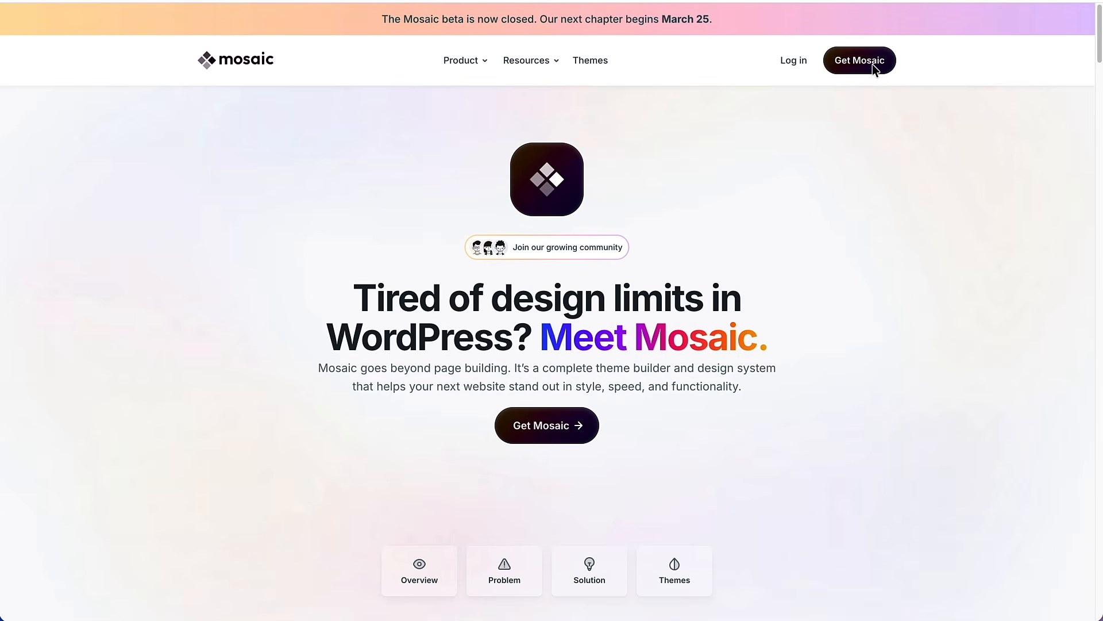
pyautogui.click(869, 66)
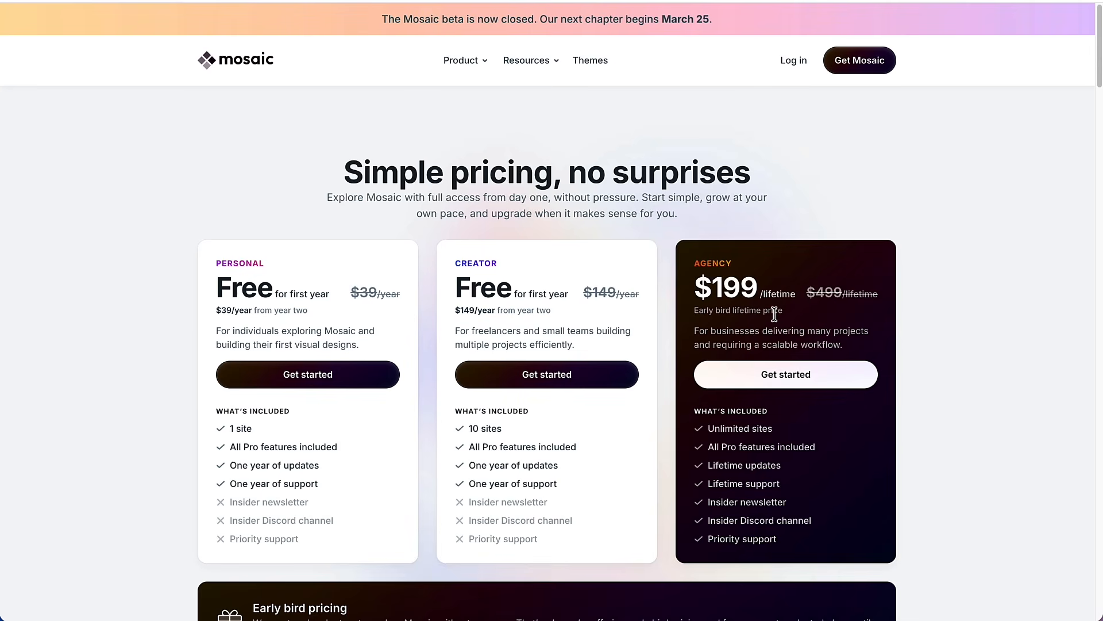
# Step: Open the Mosaic Themes page and look through all the available theme cards and their descriptions
pyautogui.moveTo(539, 67)
pyautogui.click(586, 67)
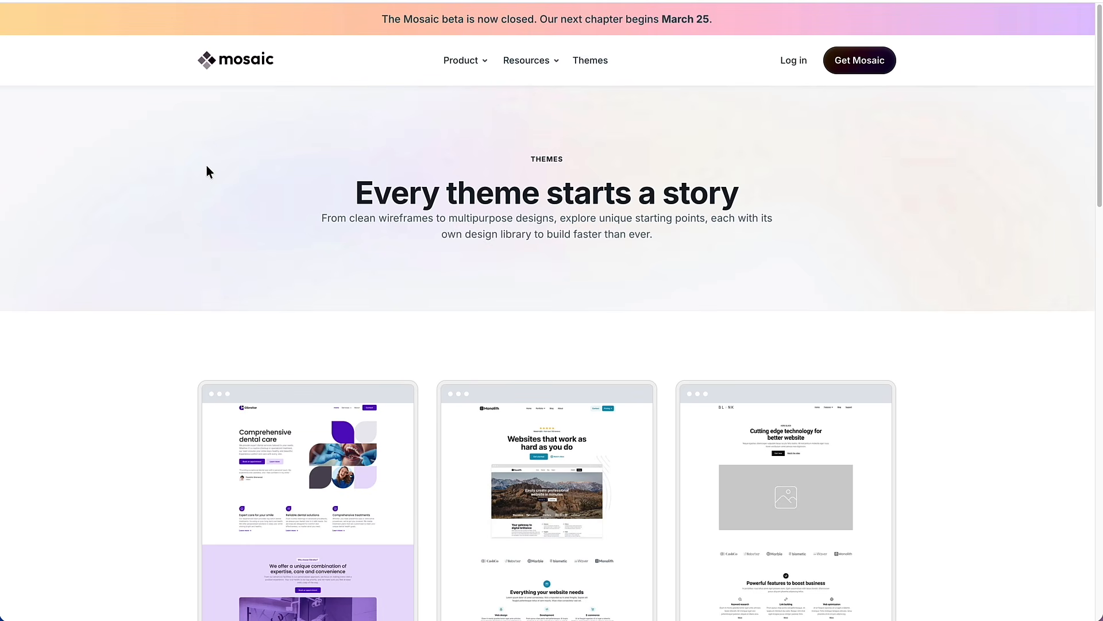
pyautogui.scroll(-1, 207, 169)
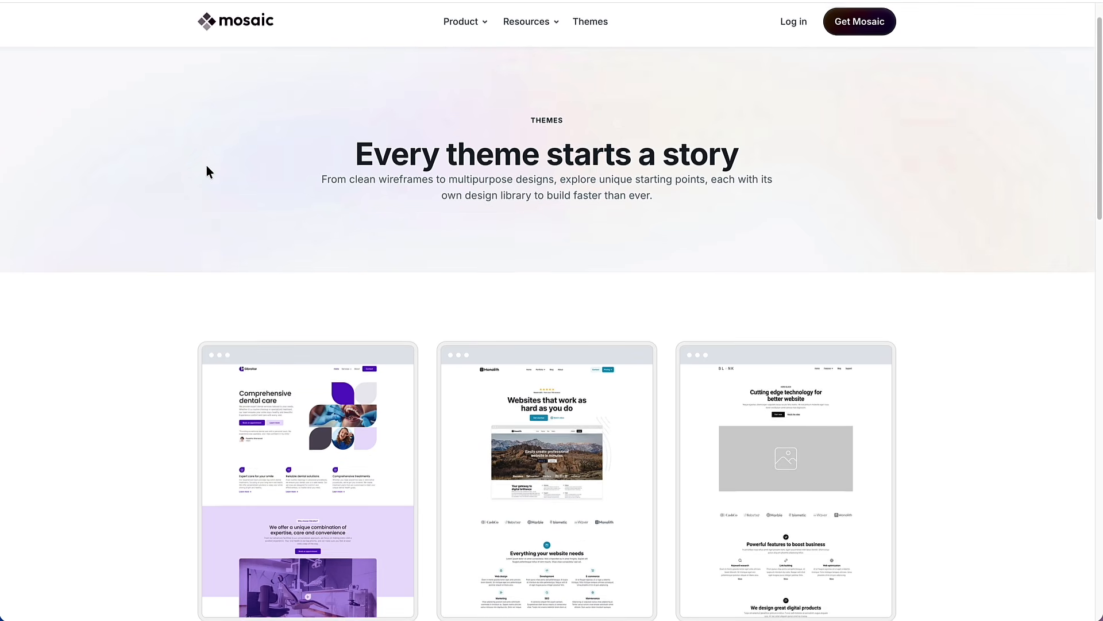
pyautogui.scroll(-3, 207, 168)
pyautogui.scroll(-2, 208, 171)
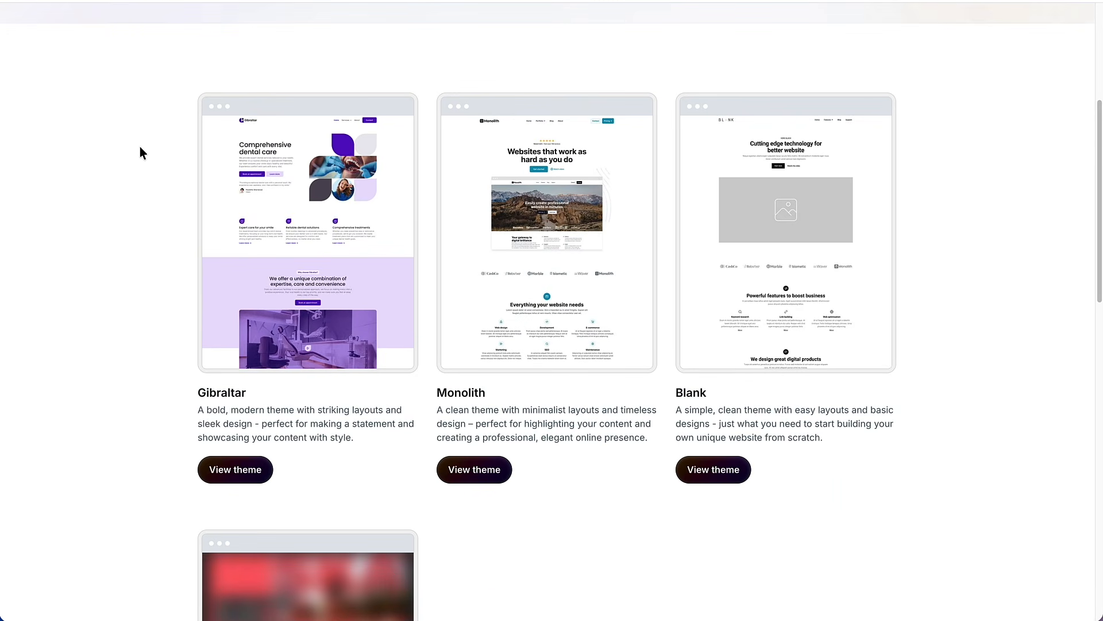
pyautogui.scroll(-1, 139, 146)
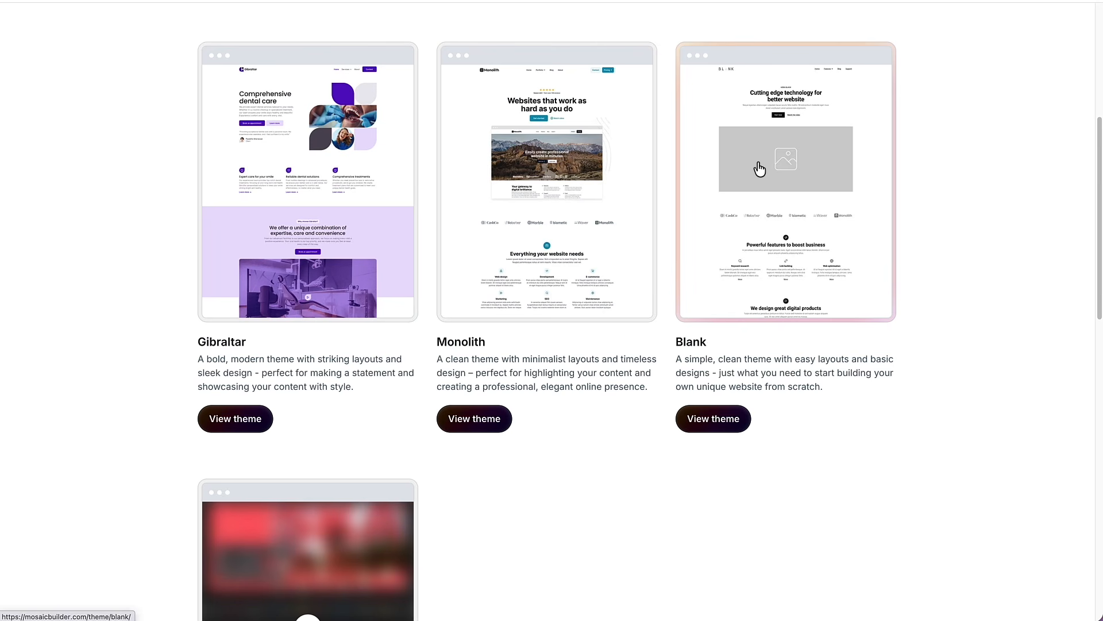
pyautogui.scroll(-3, 171, 153)
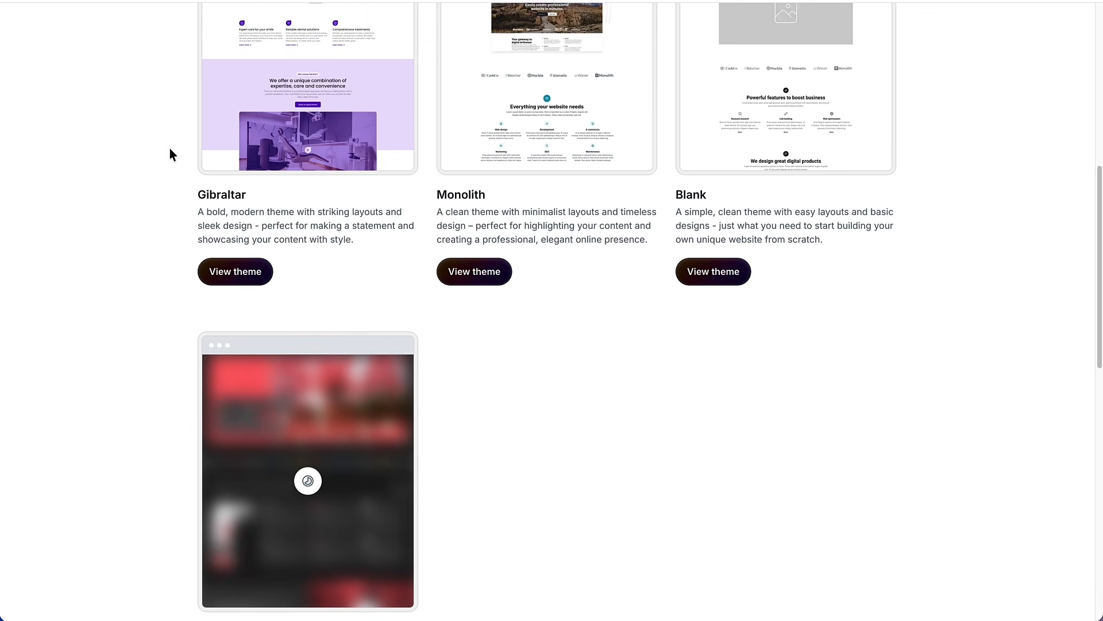
pyautogui.scroll(-1, 170, 148)
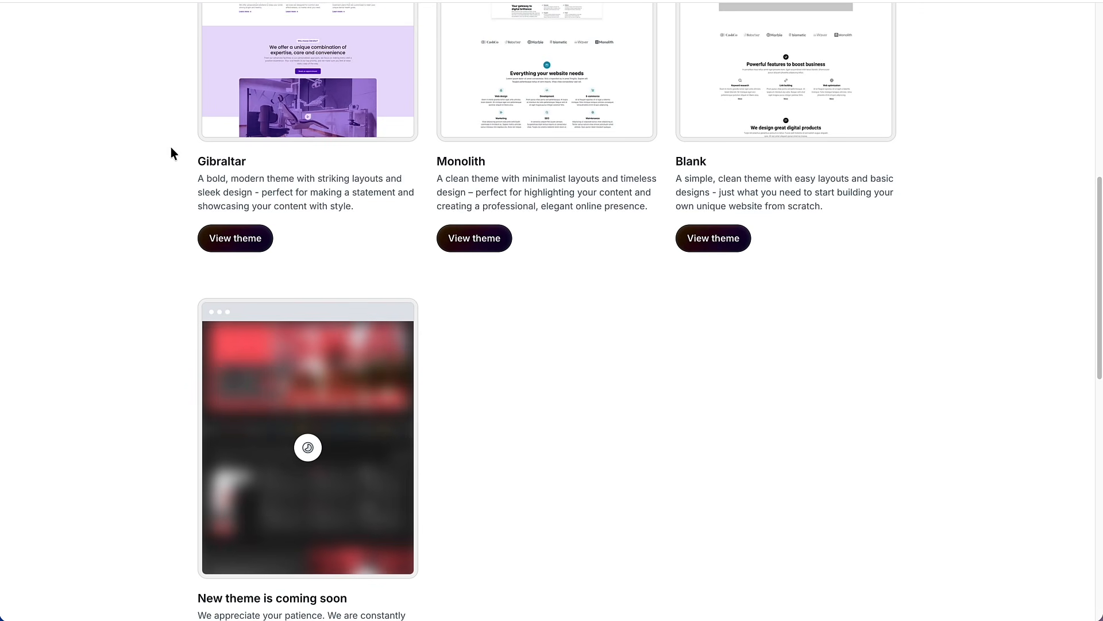
pyautogui.scroll(5, 171, 147)
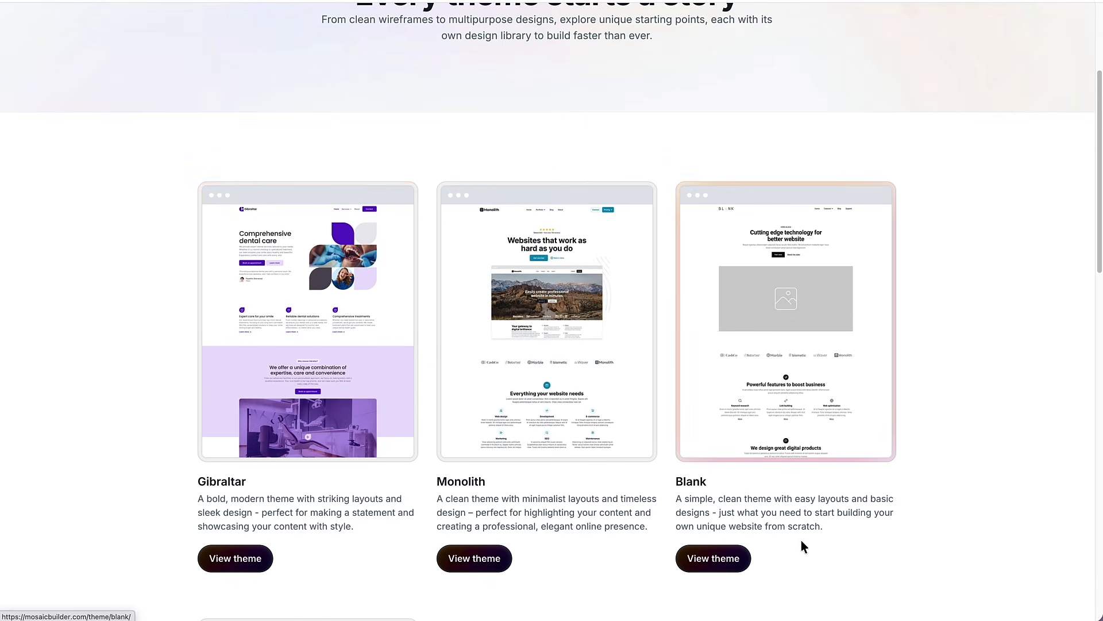
# Step: View the Blank theme's details page and return to the theme gallery
pyautogui.click(729, 558)
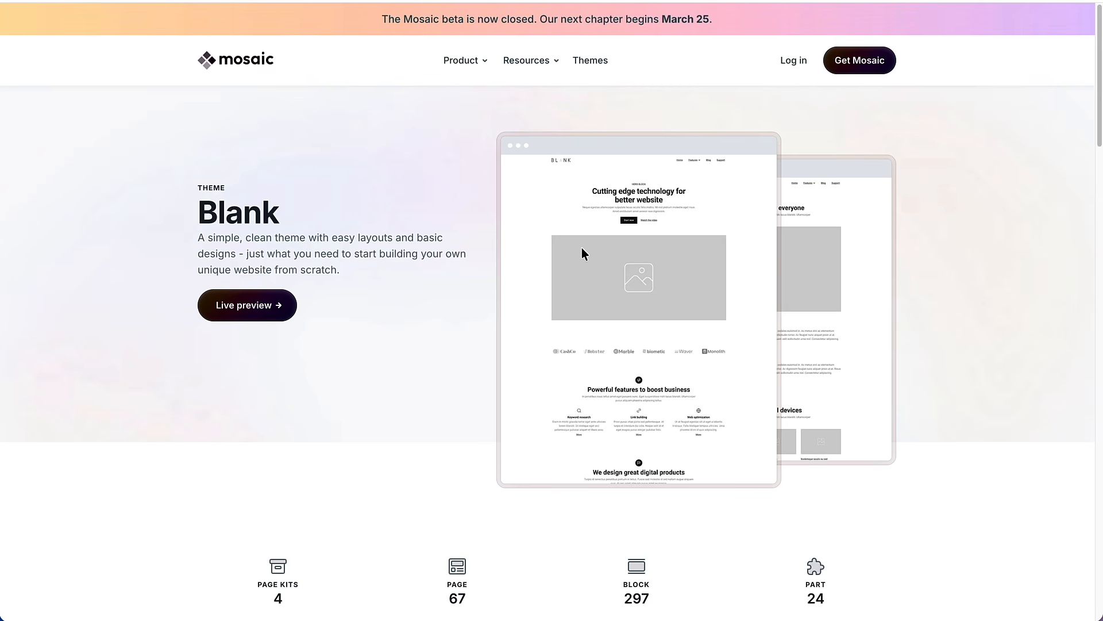
pyautogui.scroll(-10, 534, 232)
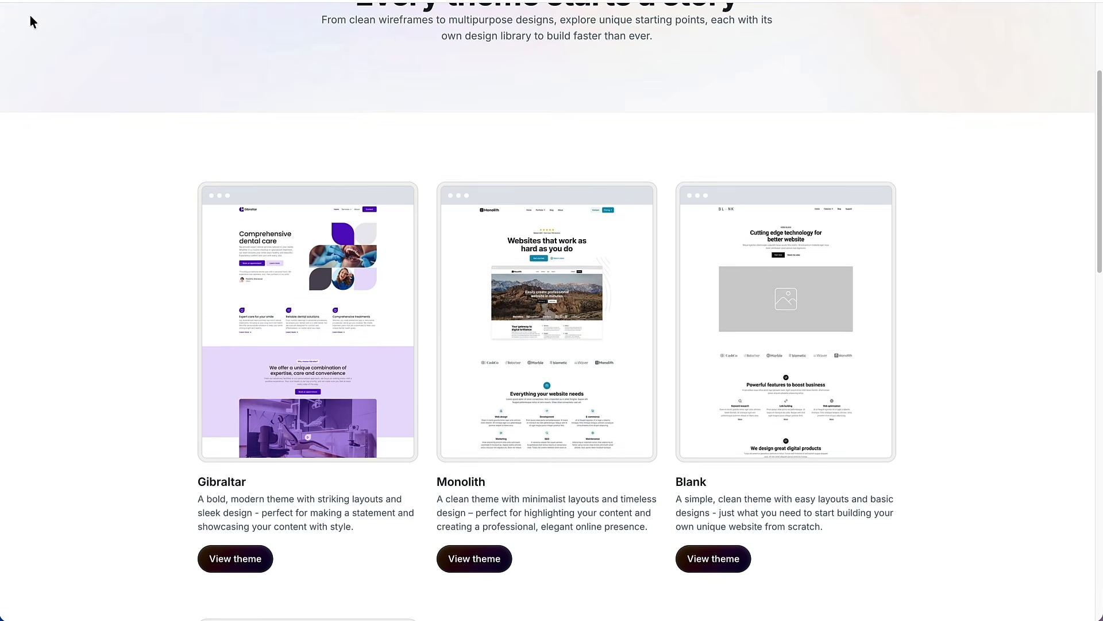
# Step: Open the Gibraltar theme's details and examine its page kit, page, block and part counts and its page kit previews
pyautogui.click(241, 558)
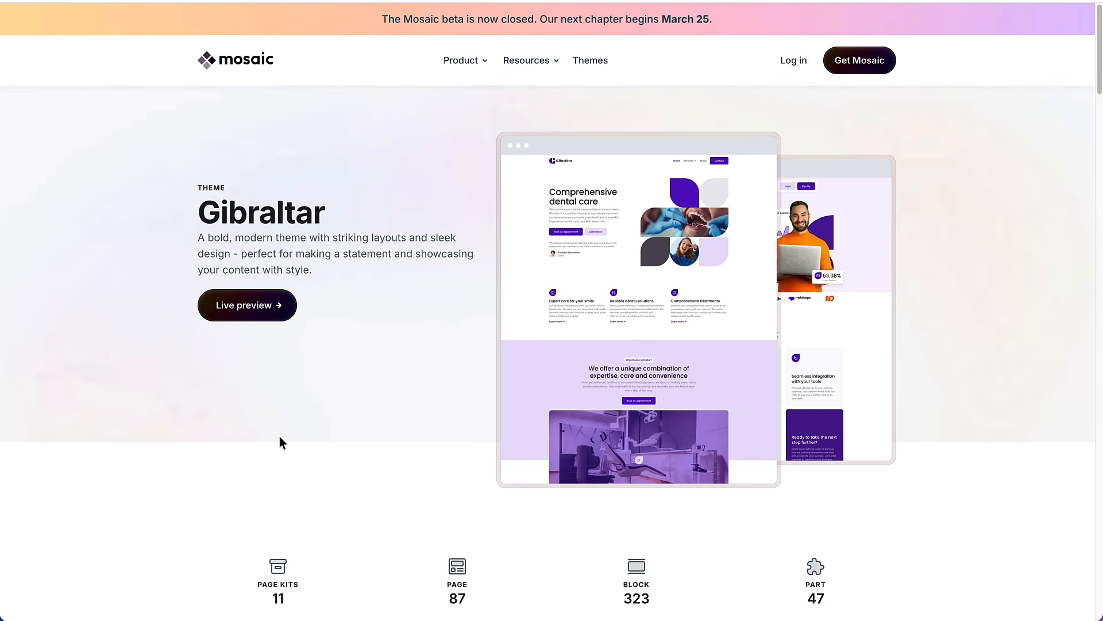
pyautogui.scroll(-3, 279, 436)
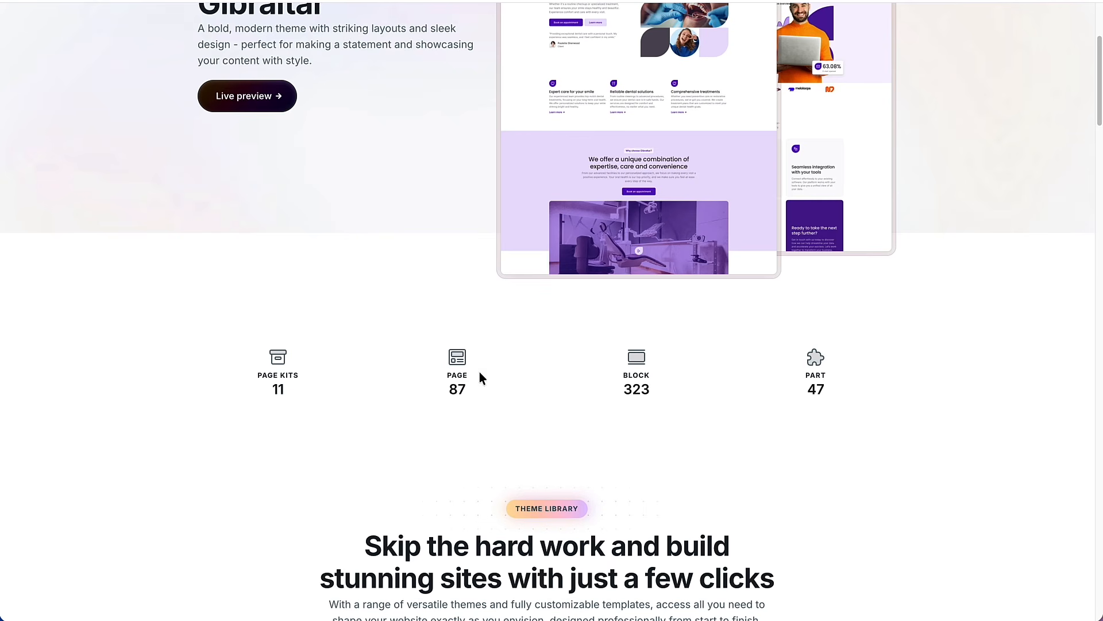
pyautogui.scroll(-2, 396, 369)
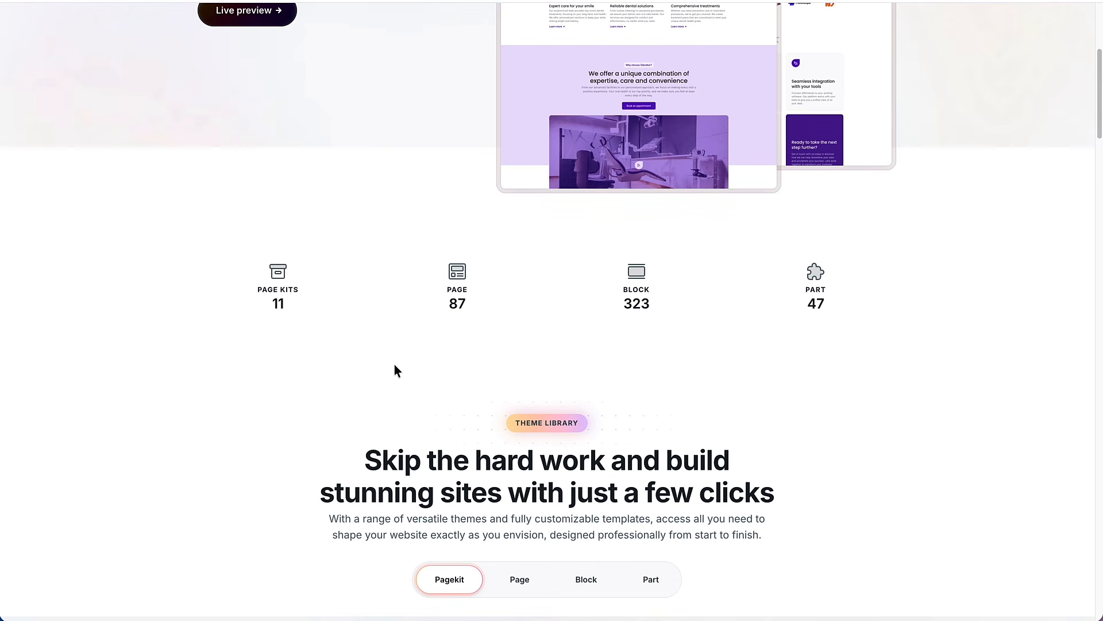
pyautogui.scroll(-5, 287, 305)
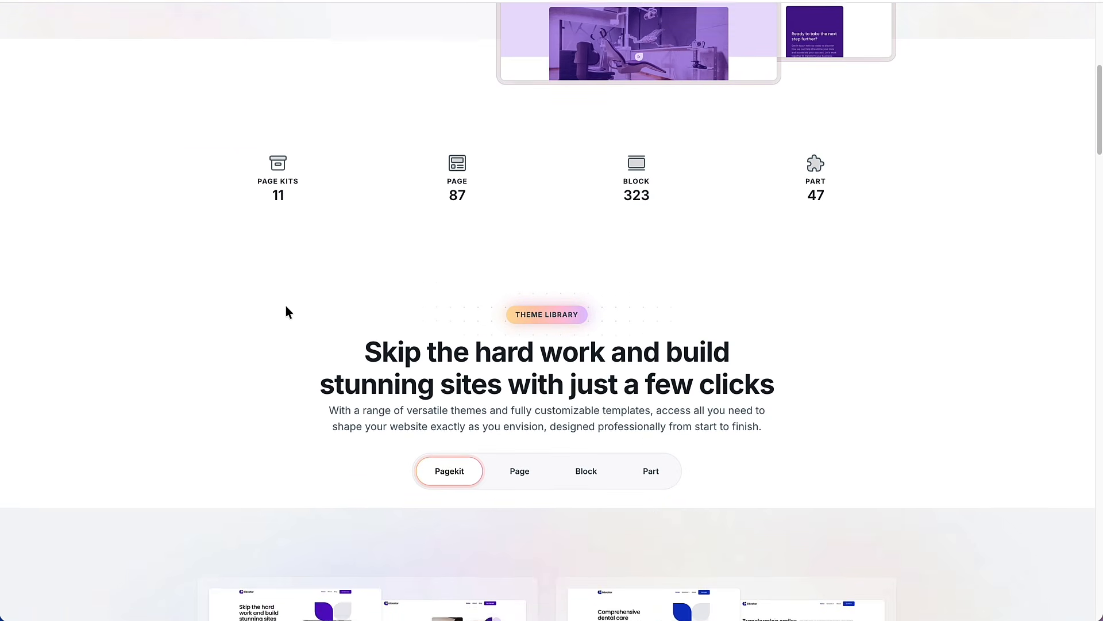
pyautogui.scroll(-3, 181, 316)
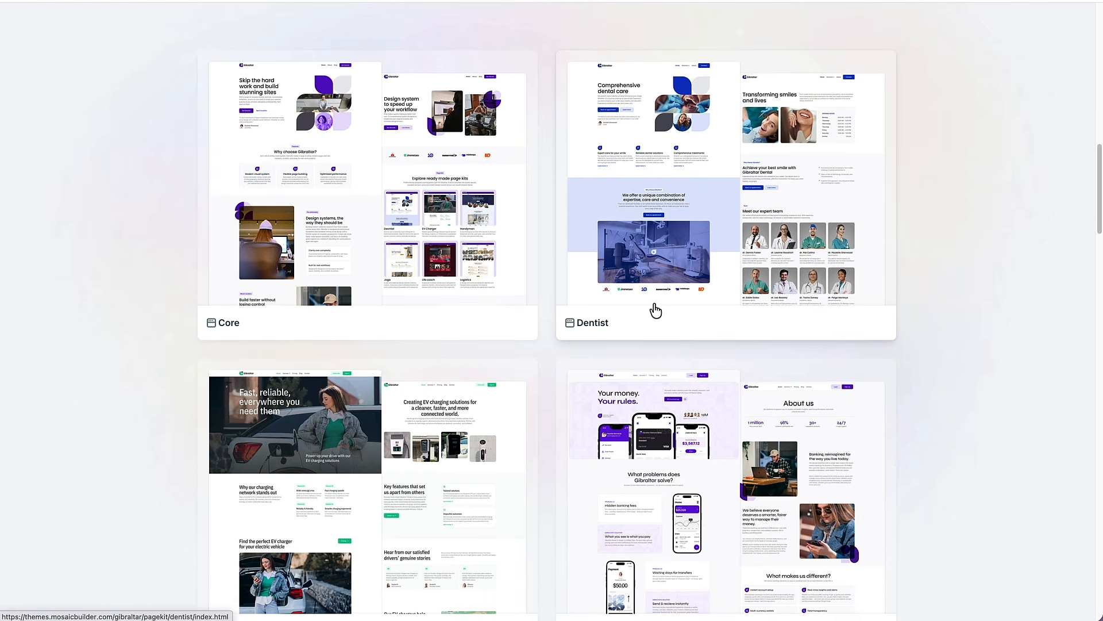
pyautogui.scroll(-1, 655, 311)
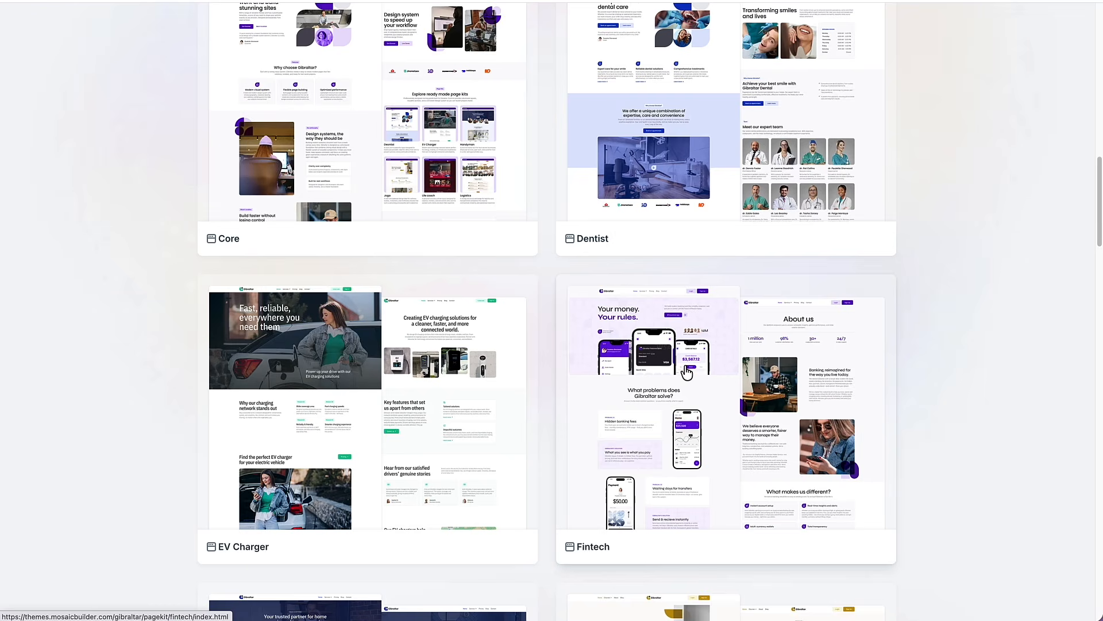
pyautogui.scroll(8, 685, 368)
pyautogui.scroll(6, 684, 363)
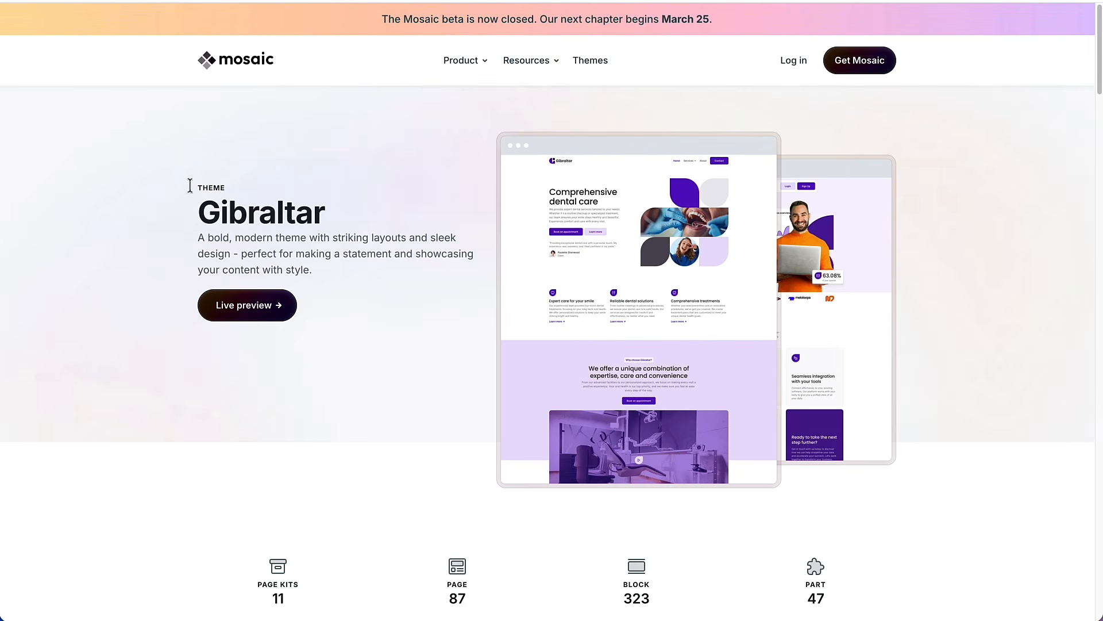
# Step: Return to the theme gallery, open the Monolith theme's details and examine its item counts and page kit previews
pyautogui.click(10, 1)
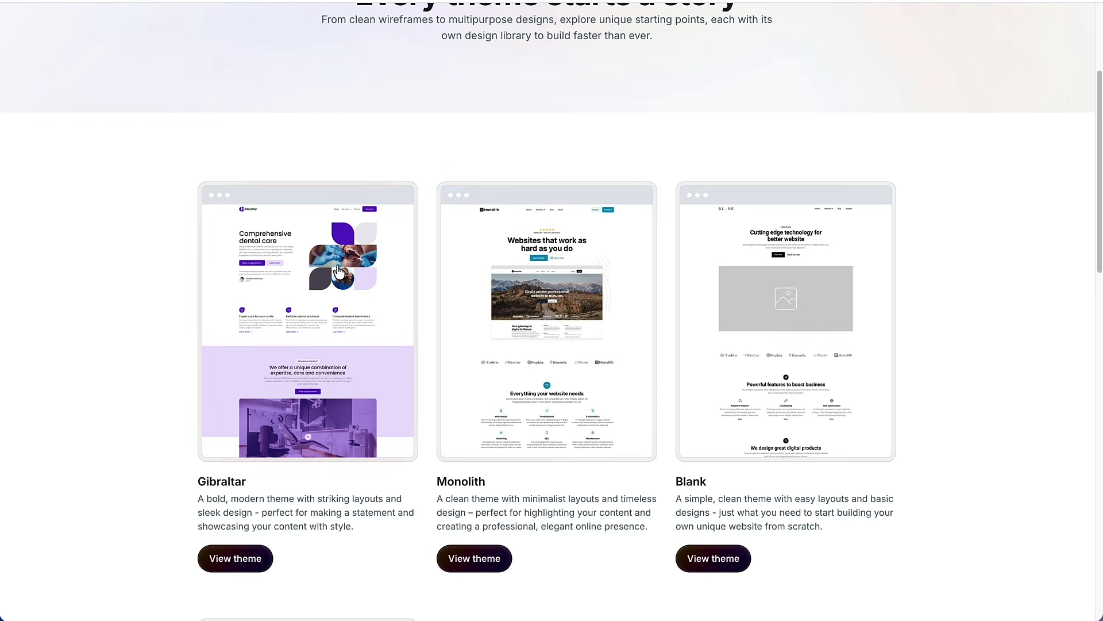
pyautogui.click(463, 560)
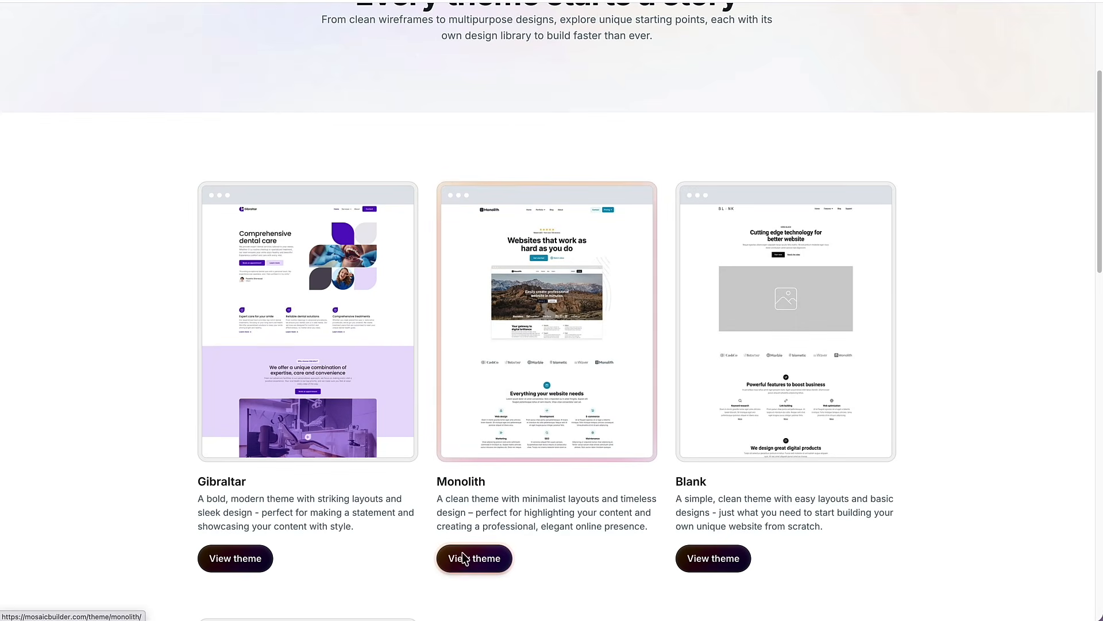
pyautogui.scroll(-3, 473, 351)
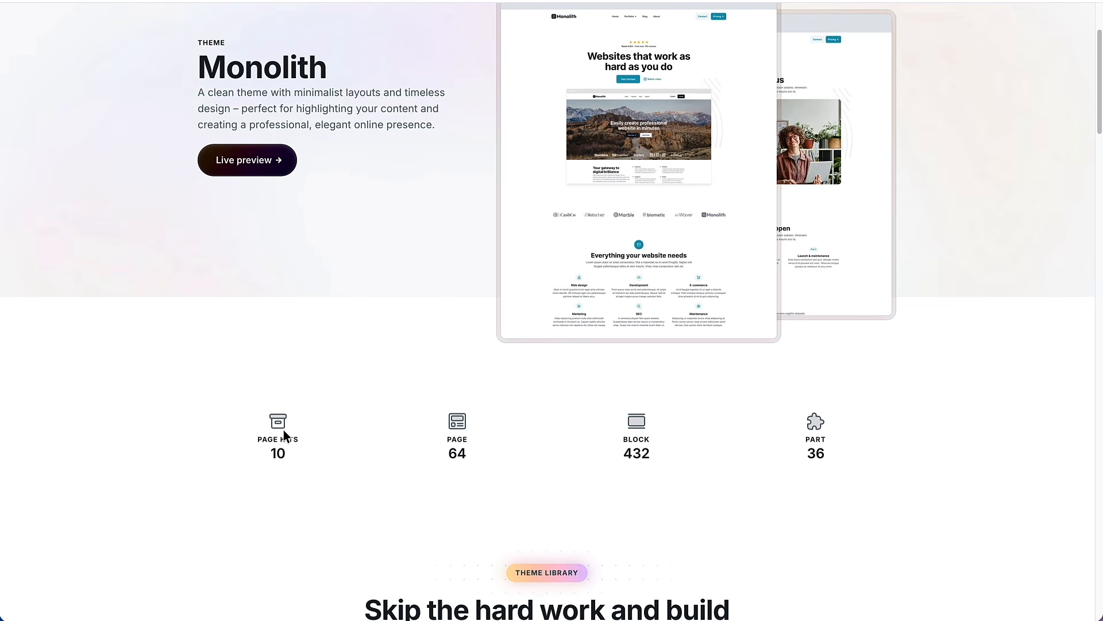
pyautogui.scroll(-6, 336, 430)
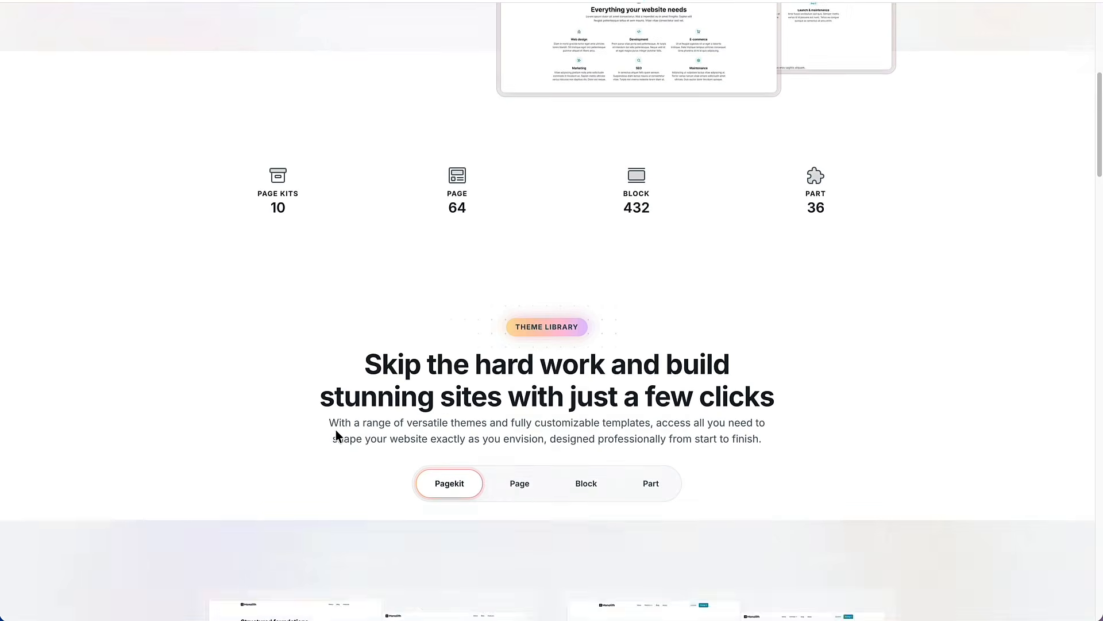
pyautogui.scroll(-4, 337, 435)
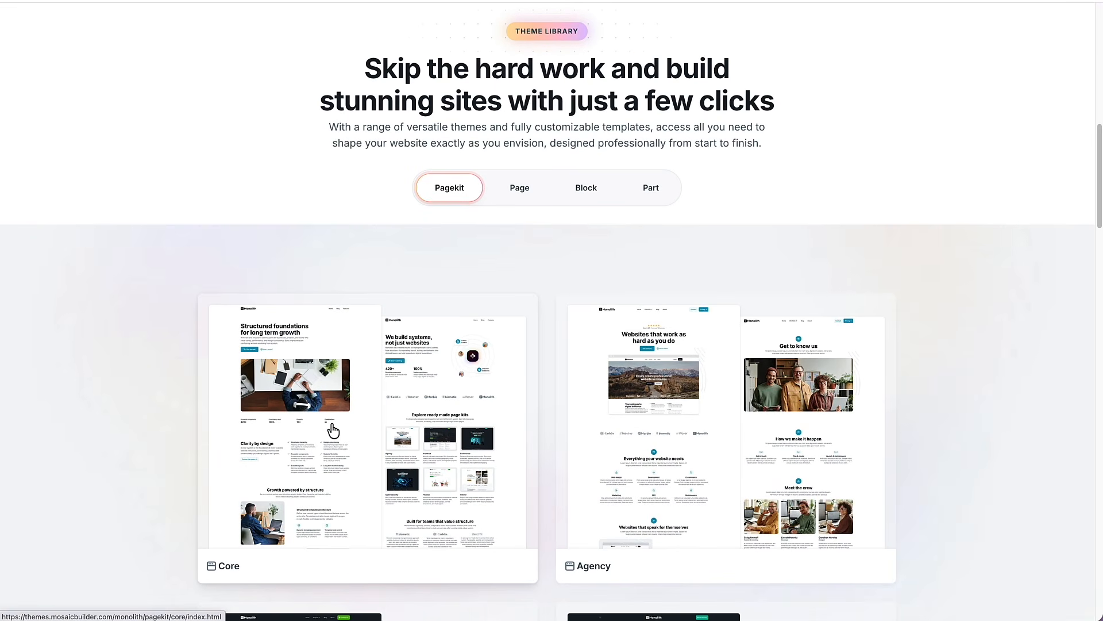
pyautogui.scroll(-2, 334, 430)
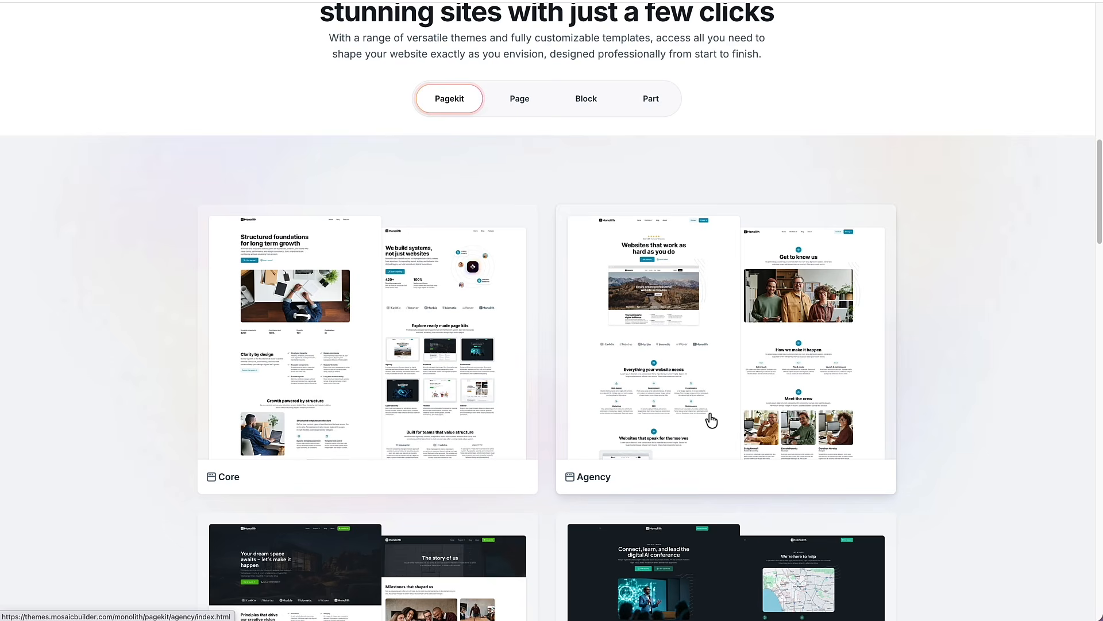
pyautogui.scroll(-2, 710, 419)
pyautogui.scroll(-6, 711, 414)
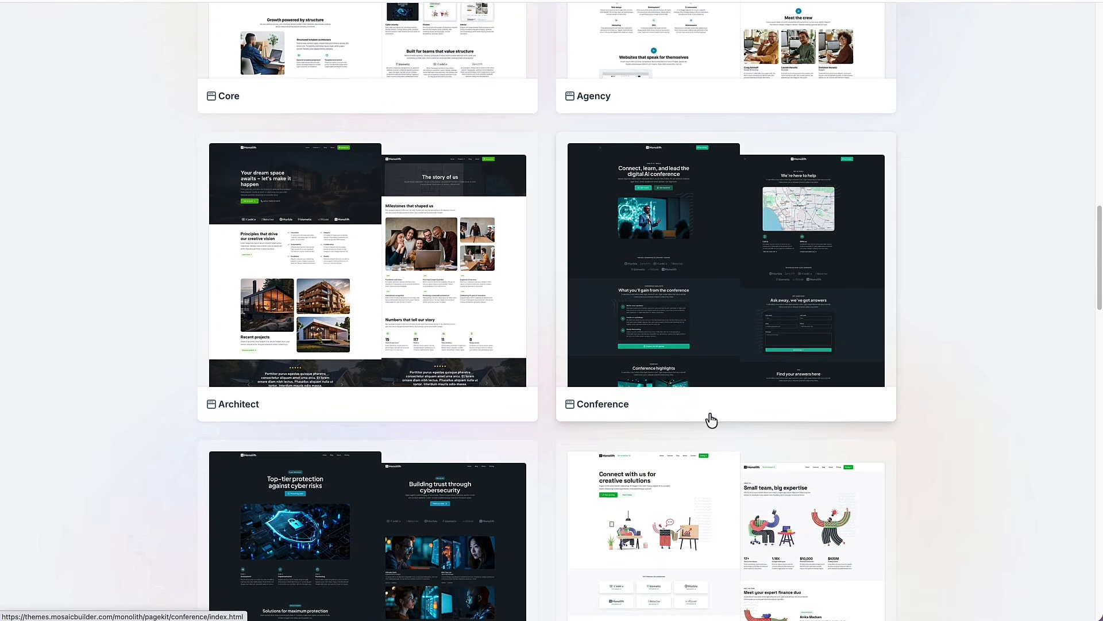
pyautogui.scroll(-3, 711, 421)
pyautogui.scroll(11, 711, 421)
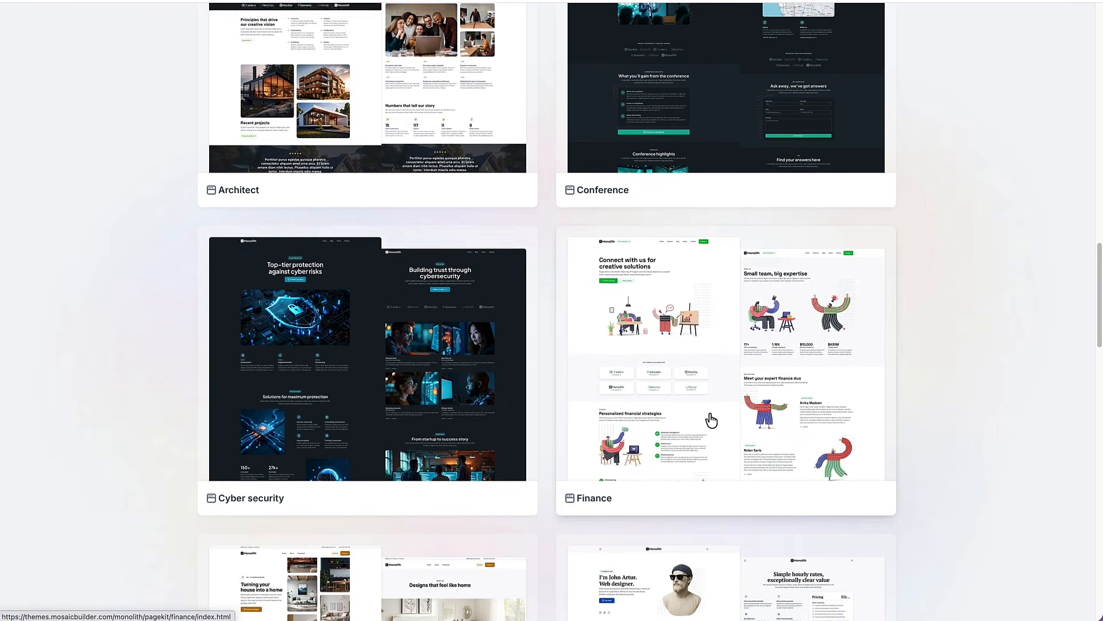
pyautogui.scroll(12, 711, 420)
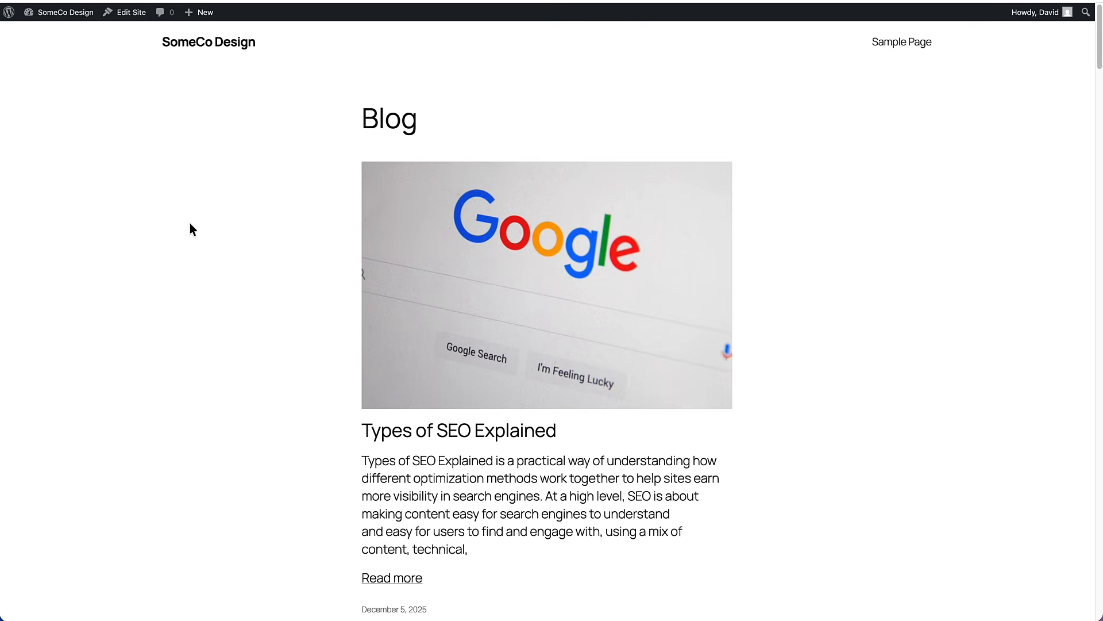
# Step: Look through the posts on the SomeCo Design site's Blog page
pyautogui.scroll(-7, 190, 224)
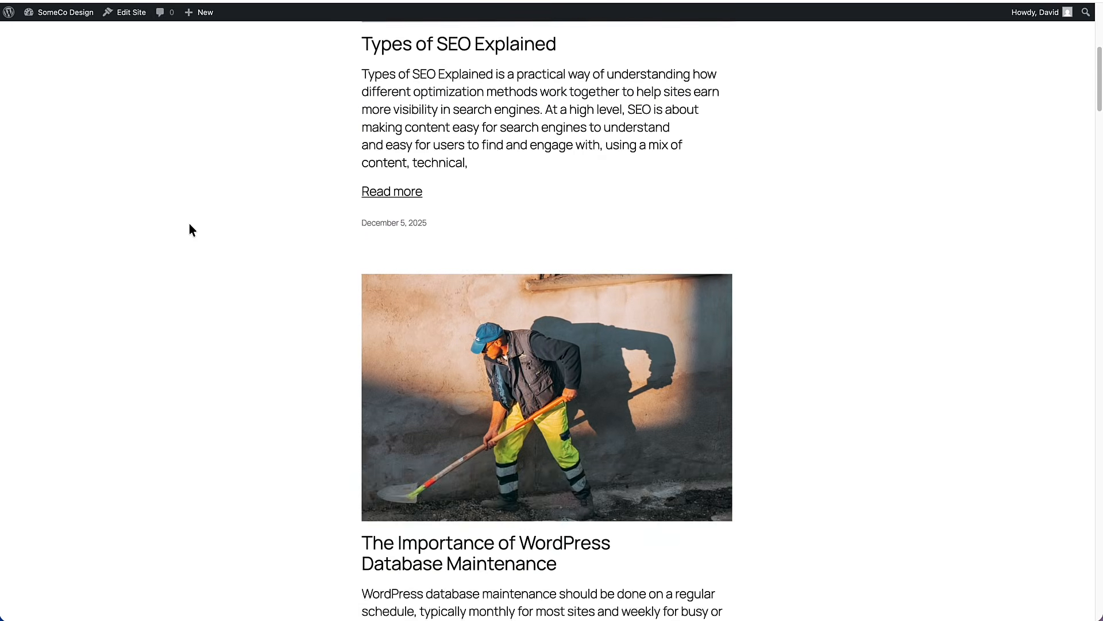
pyautogui.scroll(-8, 190, 225)
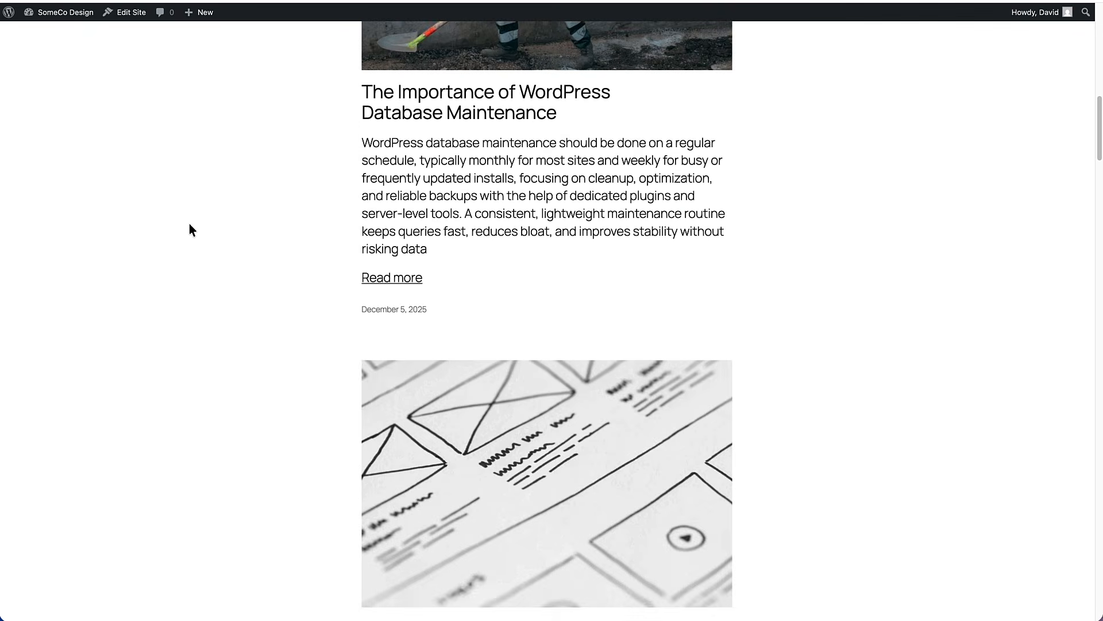
pyautogui.scroll(-5, 191, 228)
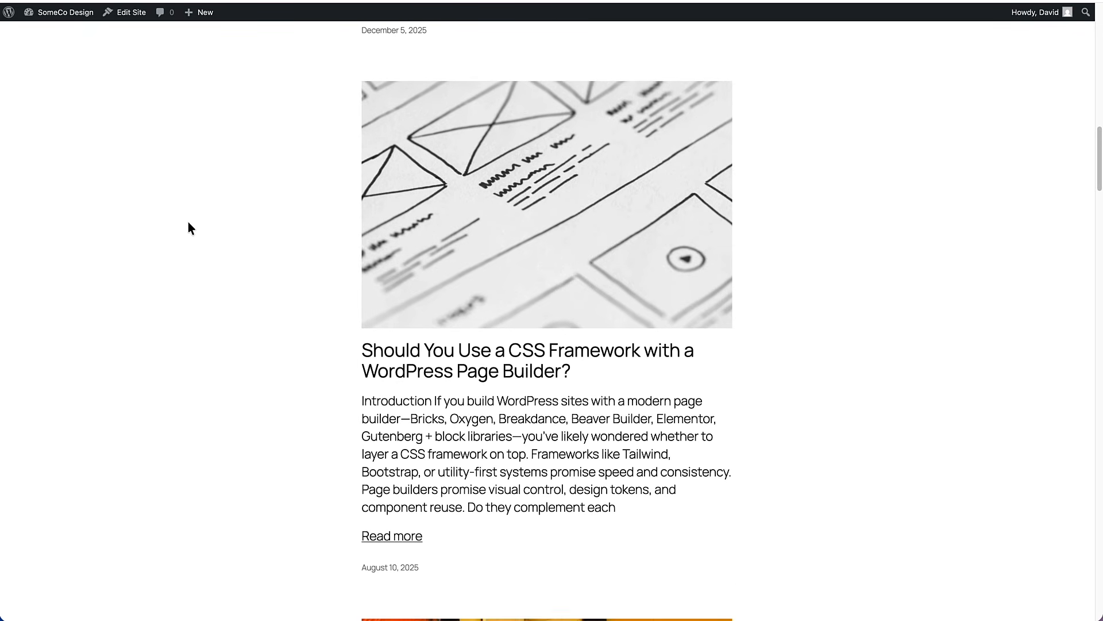
pyautogui.scroll(16, 187, 221)
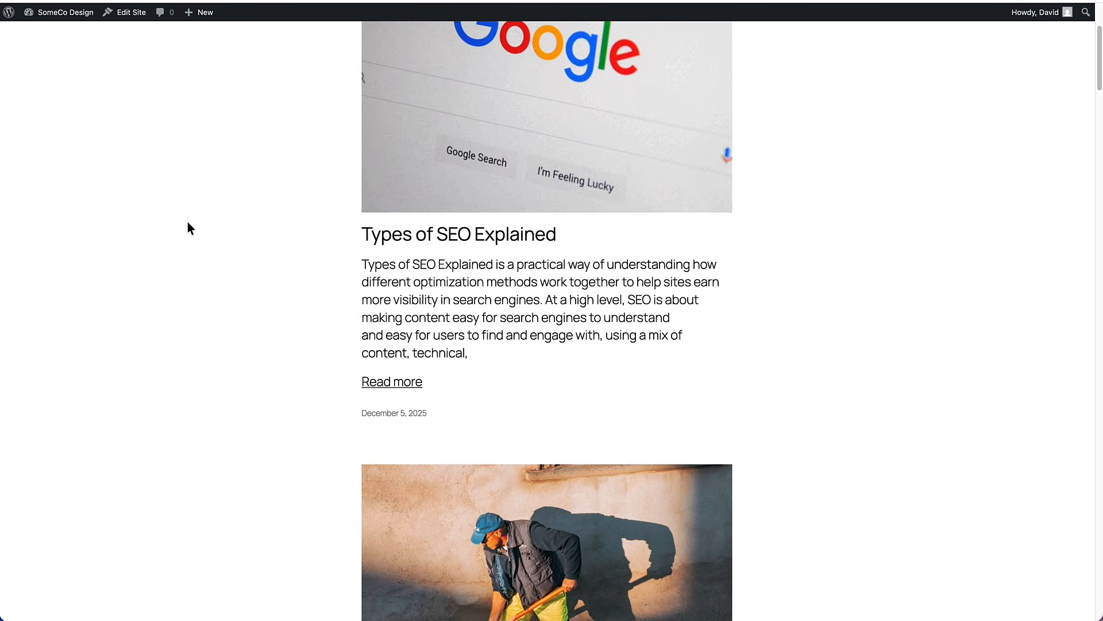
pyautogui.scroll(4, 187, 227)
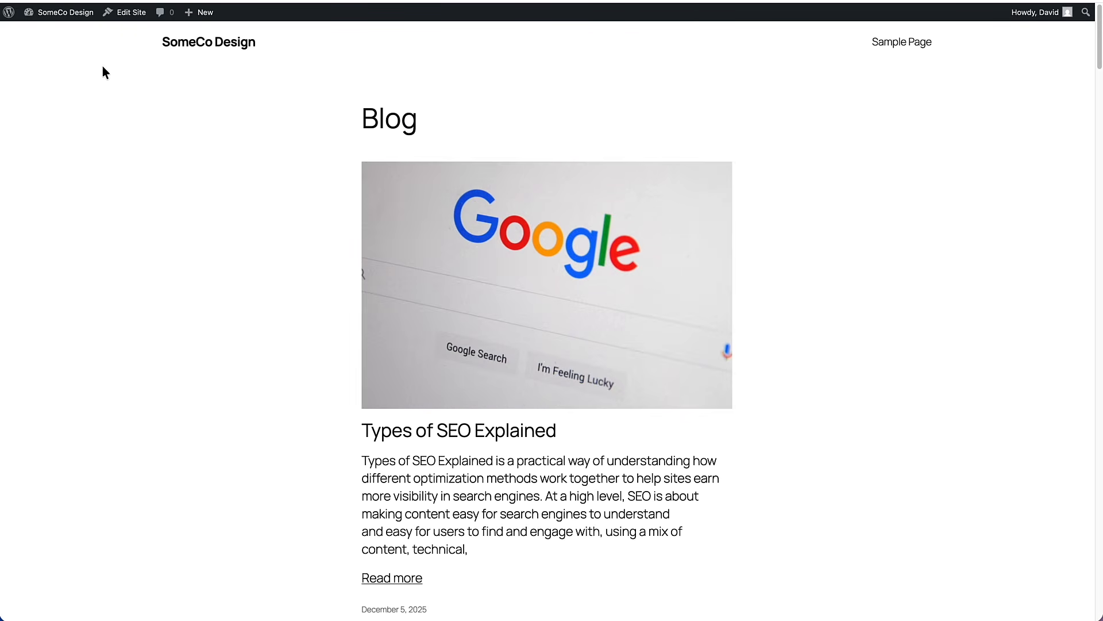
# Step: Check the installed themes and installed plugins in the SomeCo Design site's WordPress admin
pyautogui.moveTo(73, 16)
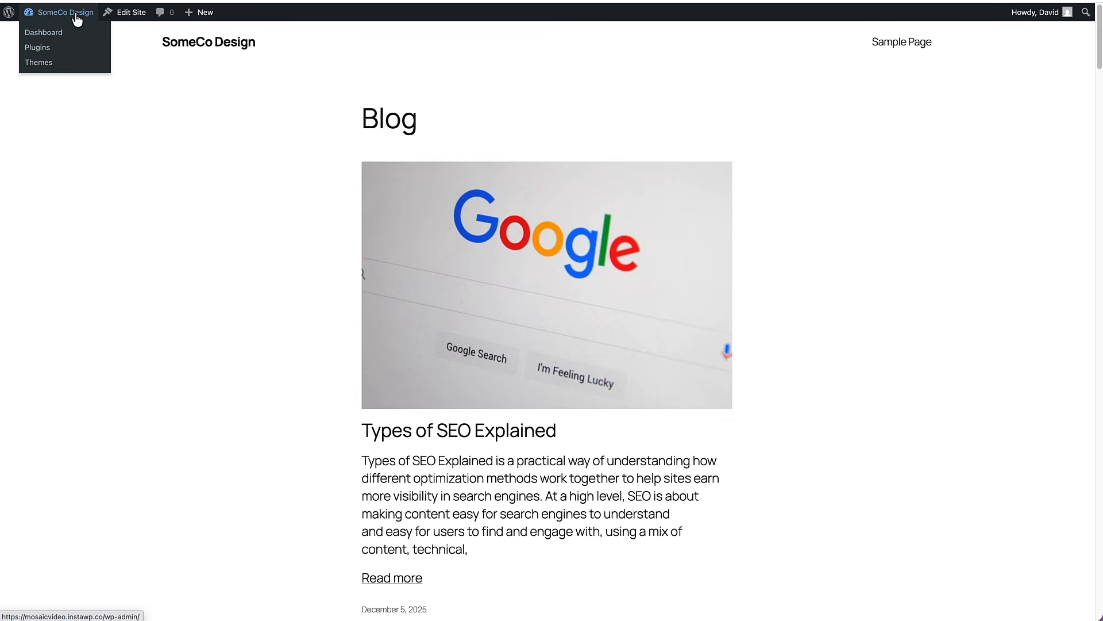
pyautogui.click(36, 62)
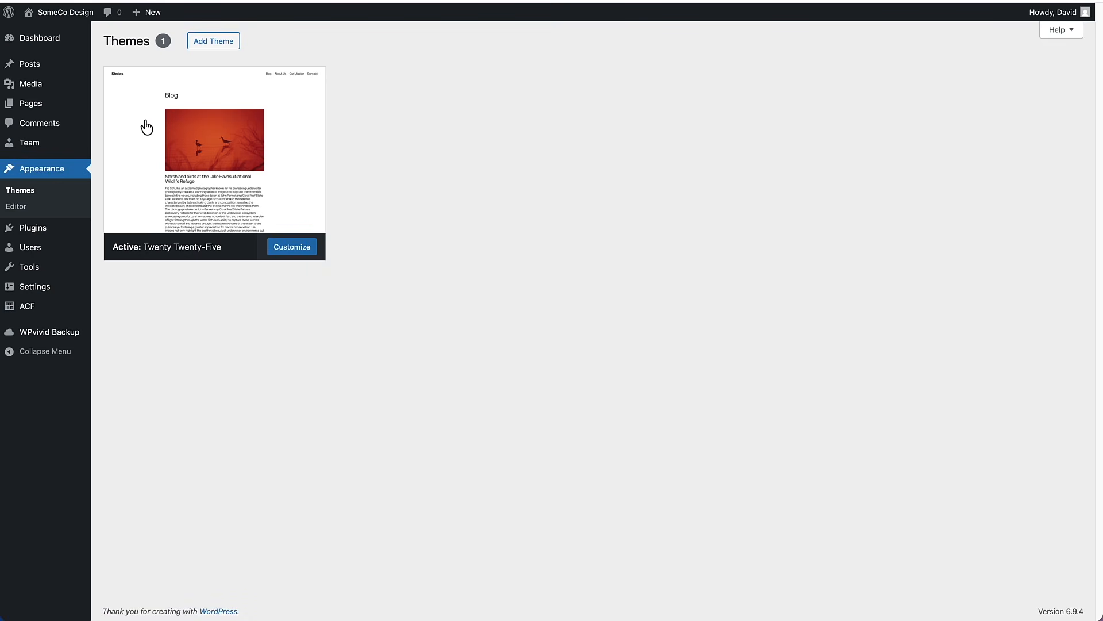
pyautogui.click(34, 231)
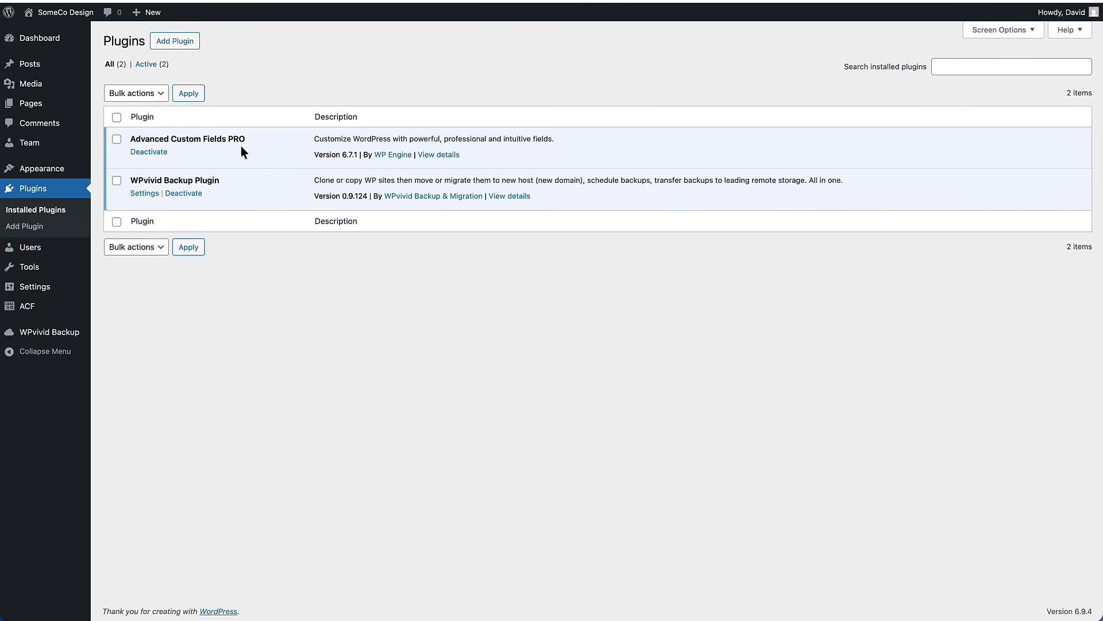
# Step: Open the first team member for editing and examine the custom fields in the expanded meta boxes
pyautogui.moveTo(38, 149)
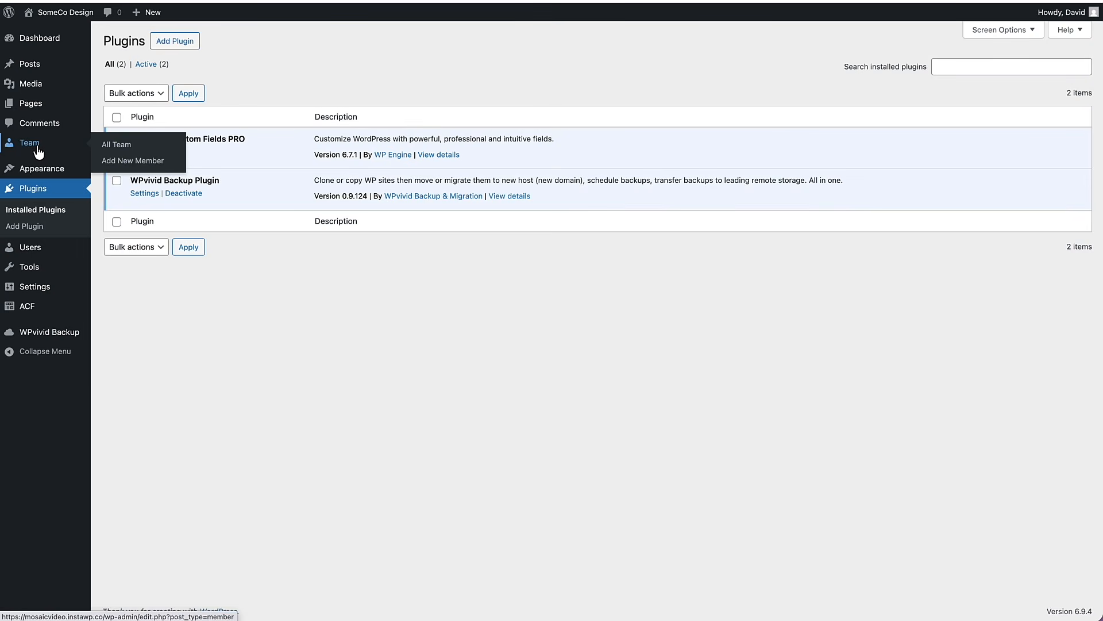
pyautogui.click(38, 151)
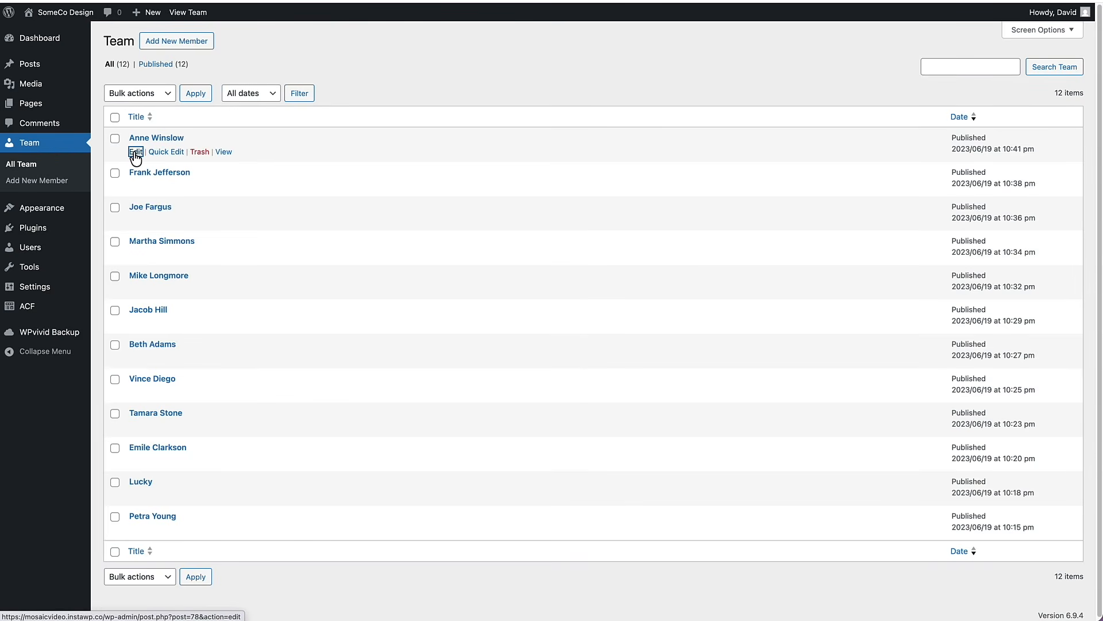
pyautogui.click(135, 152)
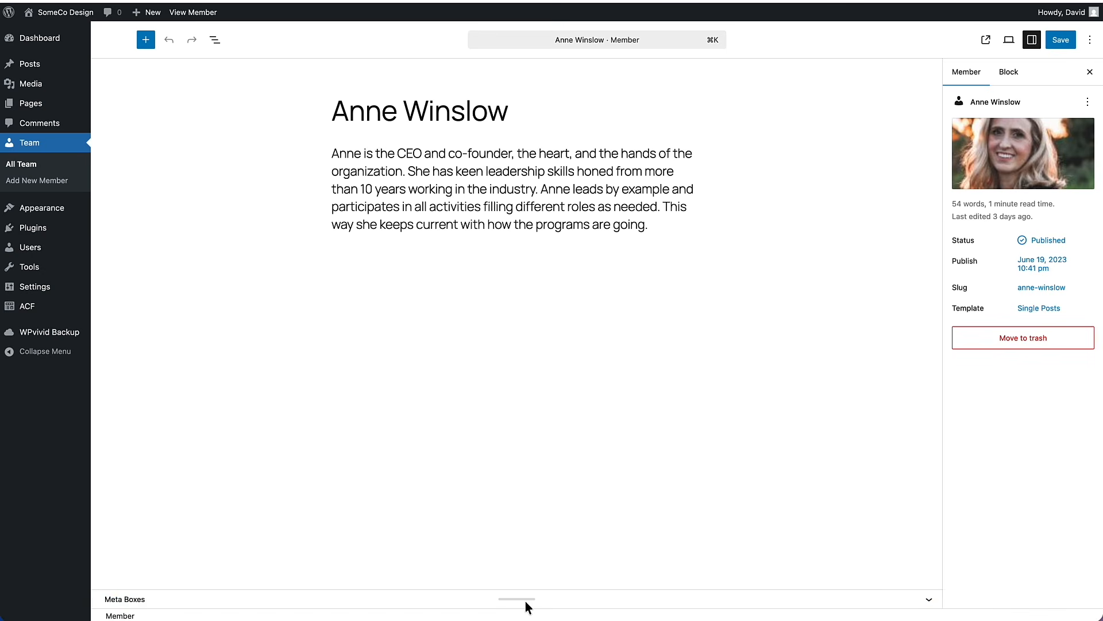
pyautogui.click(928, 599)
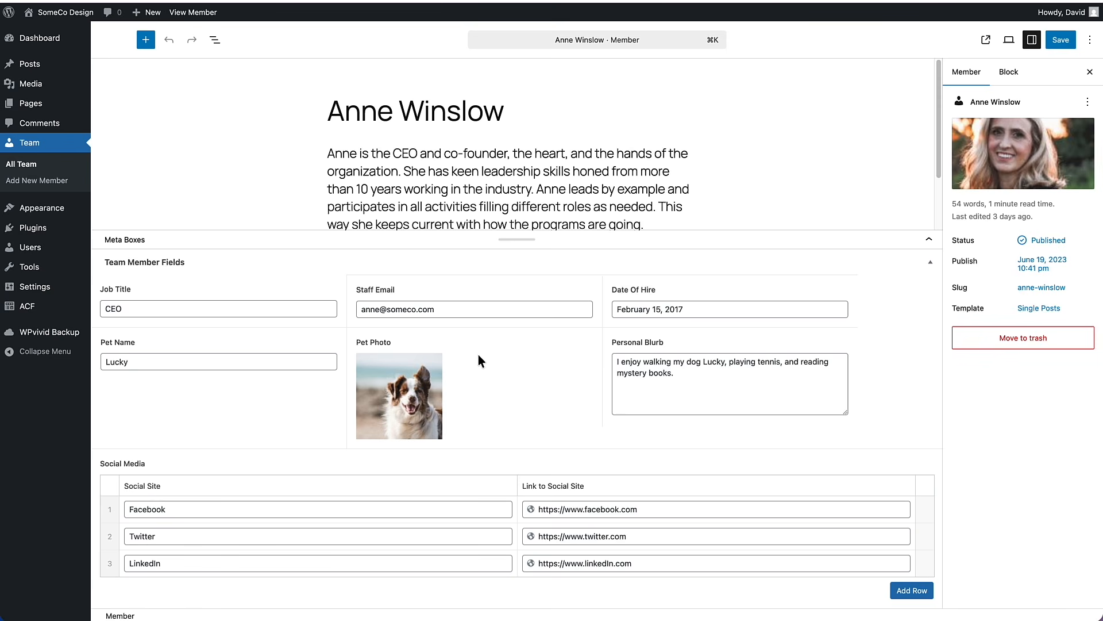
pyautogui.moveTo(428, 372)
# Step: Install the plugin from the uploaded file Mosaic-pro-plugin-stable-1.0.1.zip and activate it
pyautogui.click(41, 230)
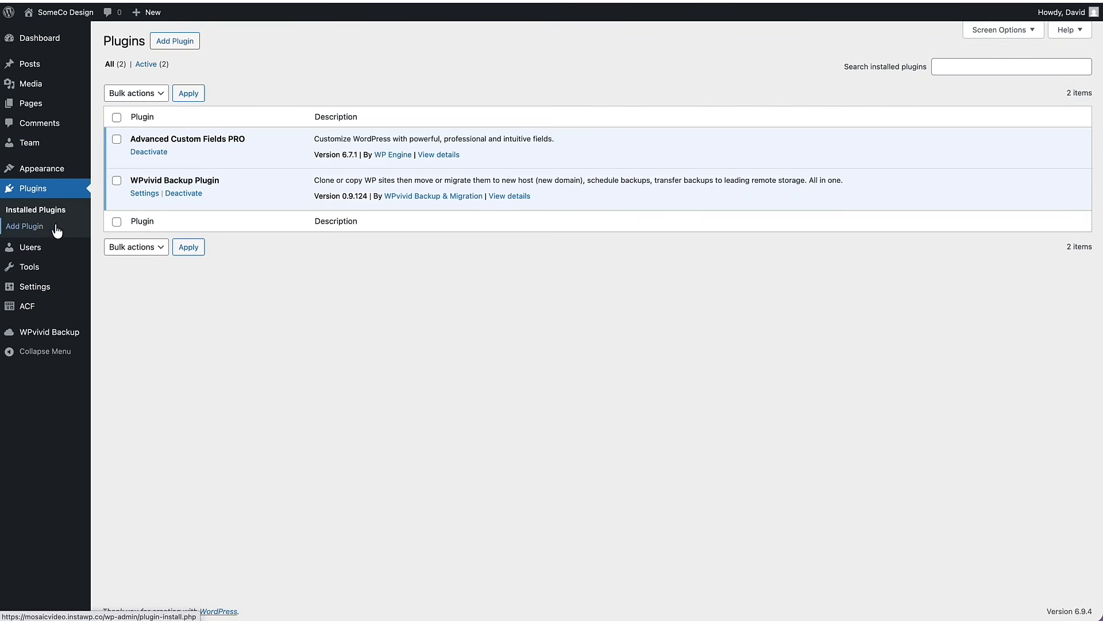
pyautogui.click(170, 44)
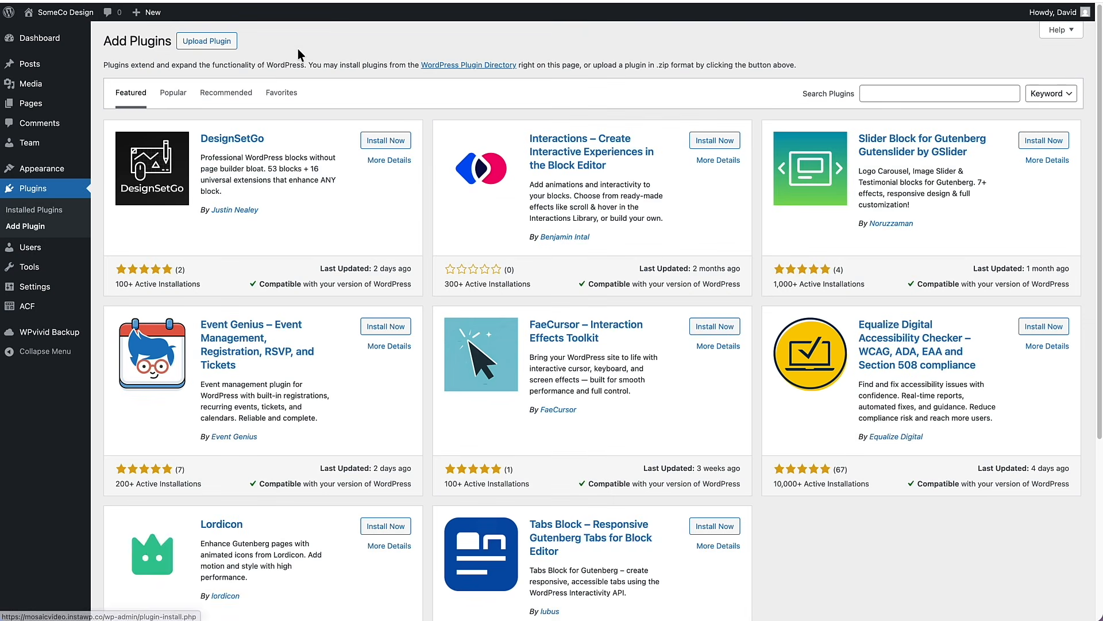
pyautogui.click(229, 46)
pyautogui.click(497, 143)
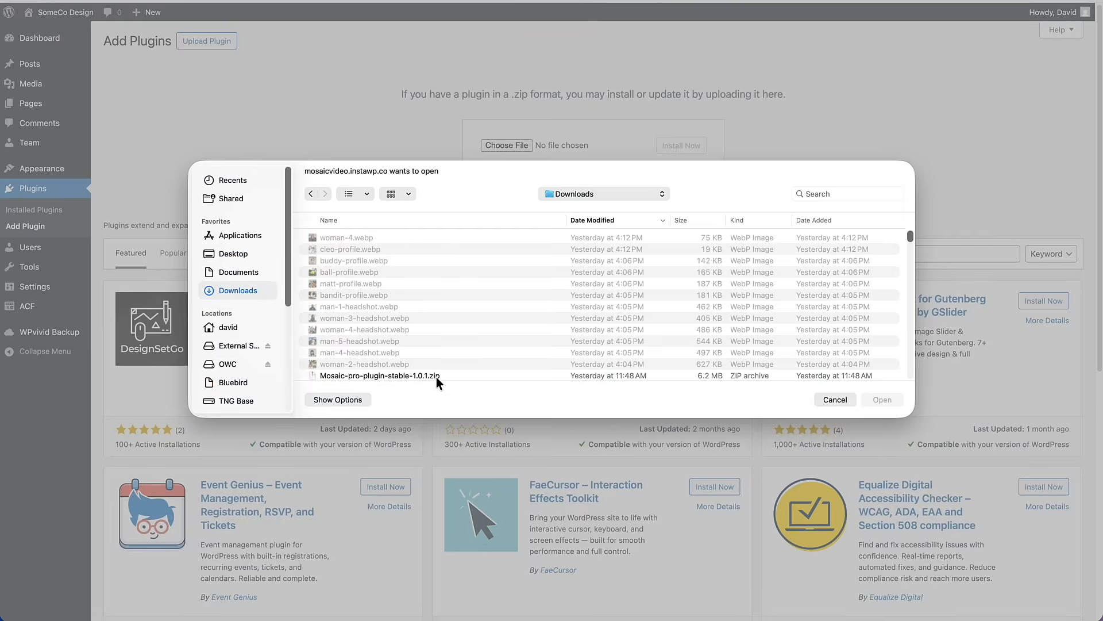
pyautogui.click(677, 376)
pyautogui.click(880, 398)
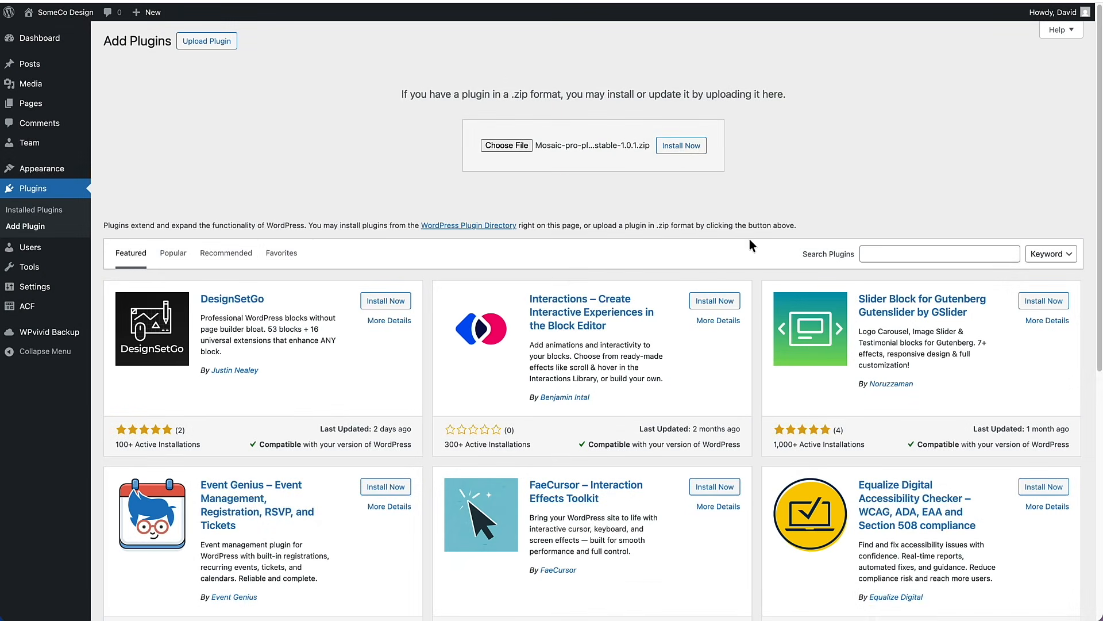
pyautogui.click(681, 146)
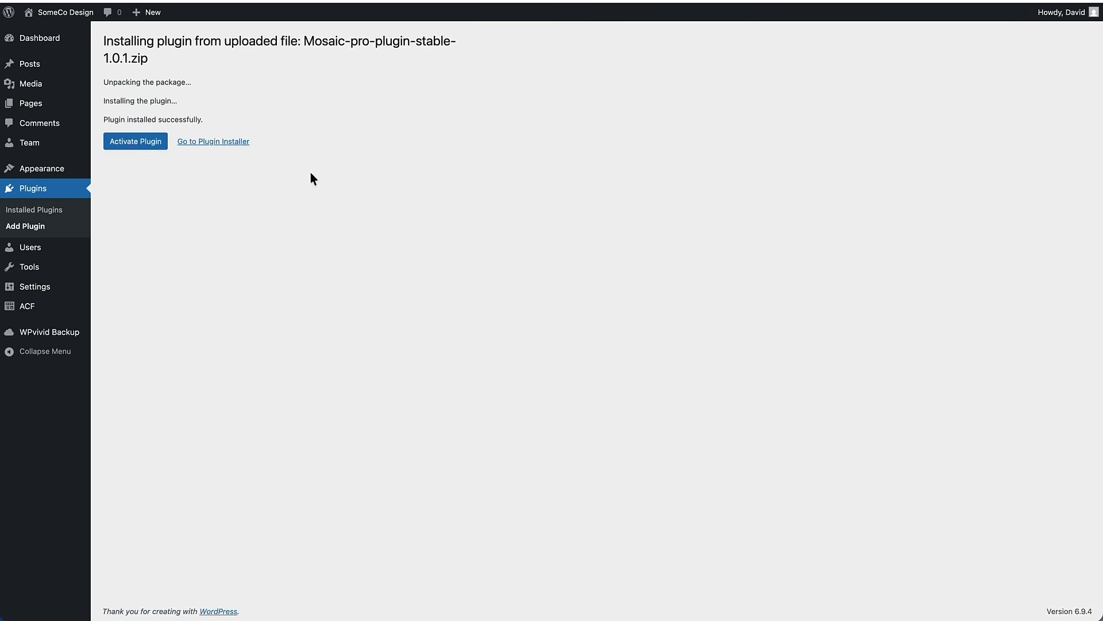
pyautogui.click(136, 145)
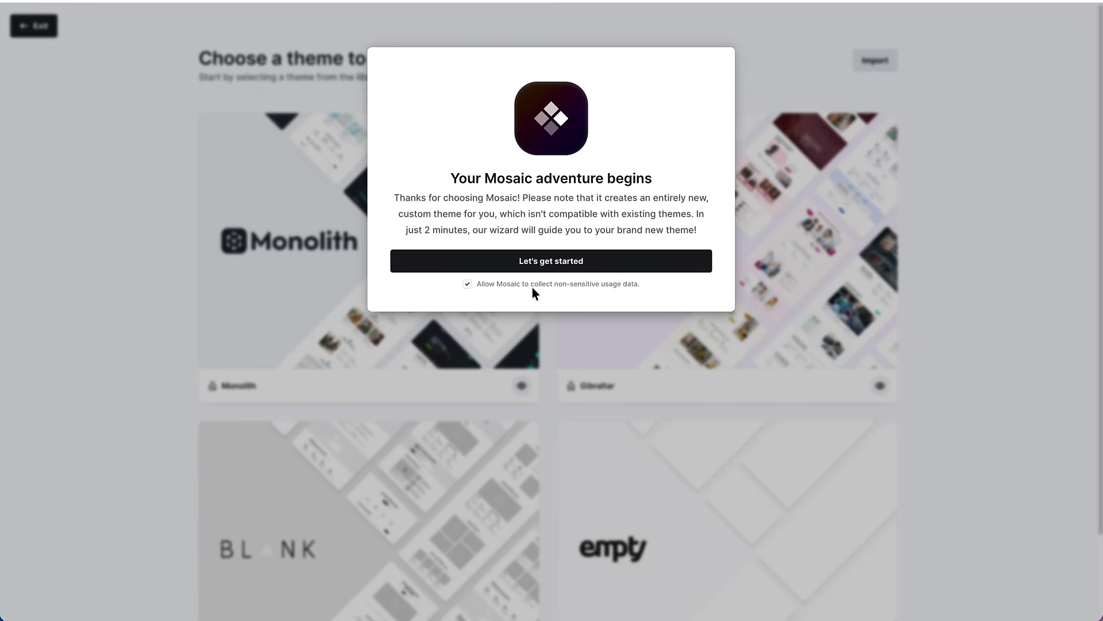
# Step: Opt out of Mosaic usage data collection and choose the Monolith theme with its Agency page kit
pyautogui.click(467, 283)
pyautogui.click(552, 262)
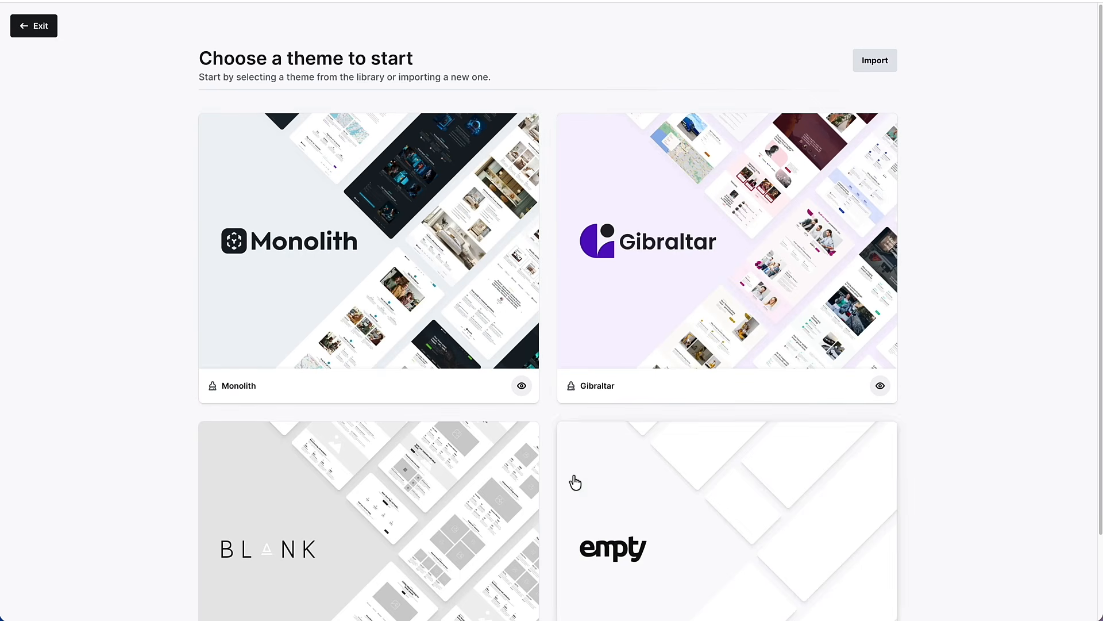
pyautogui.click(344, 246)
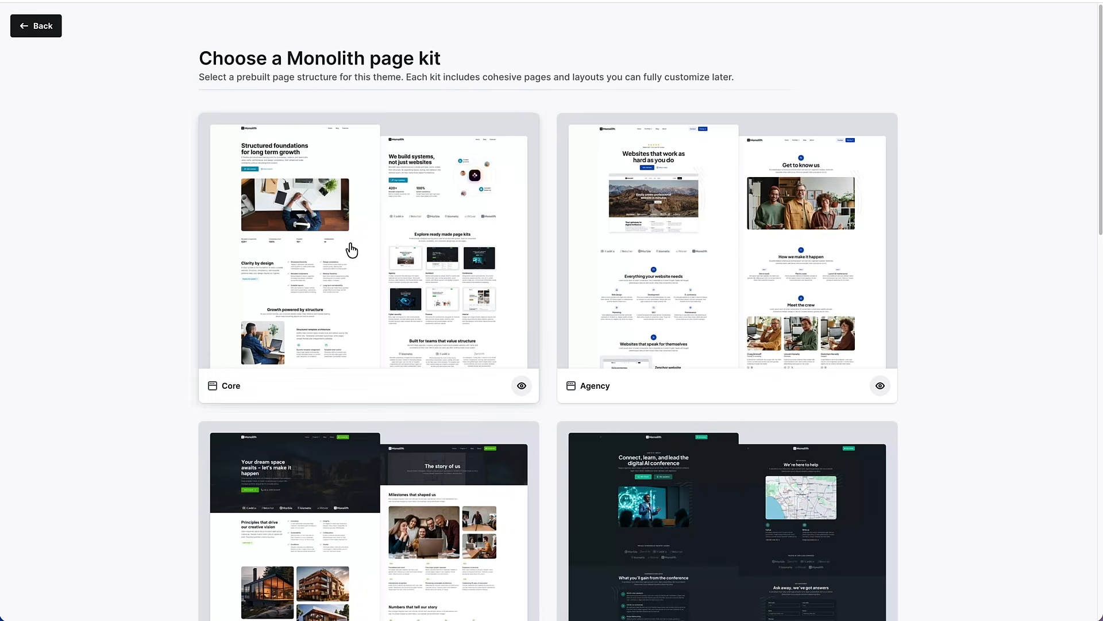
pyautogui.click(658, 294)
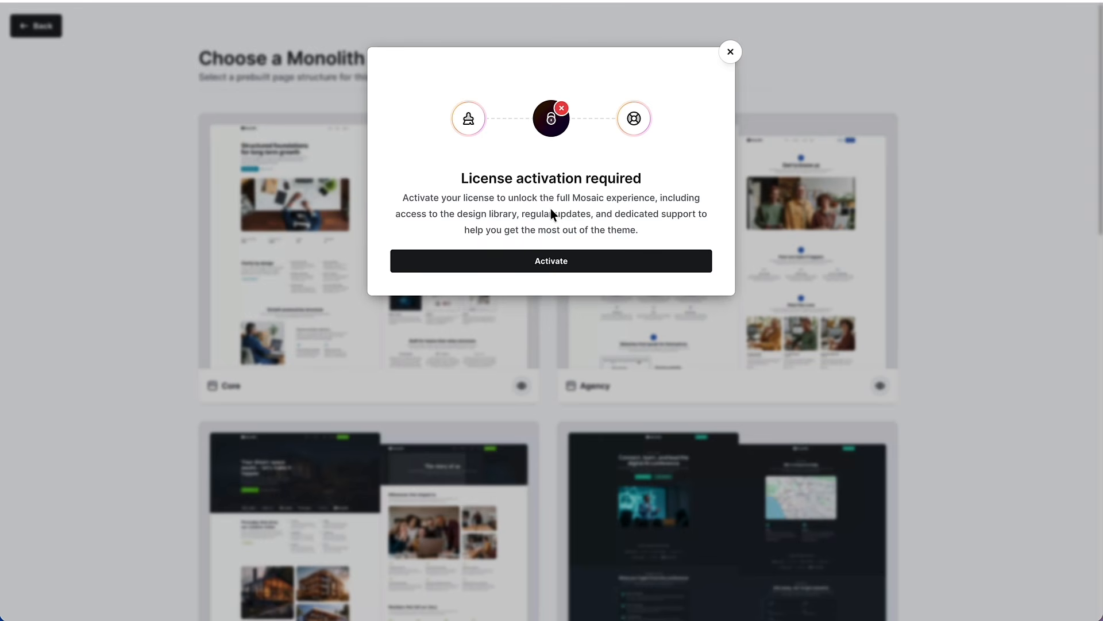
# Step: Log in to the Mosaic account with the filled-in credentials and activate the Mosaic Pro license for this site
pyautogui.click(551, 262)
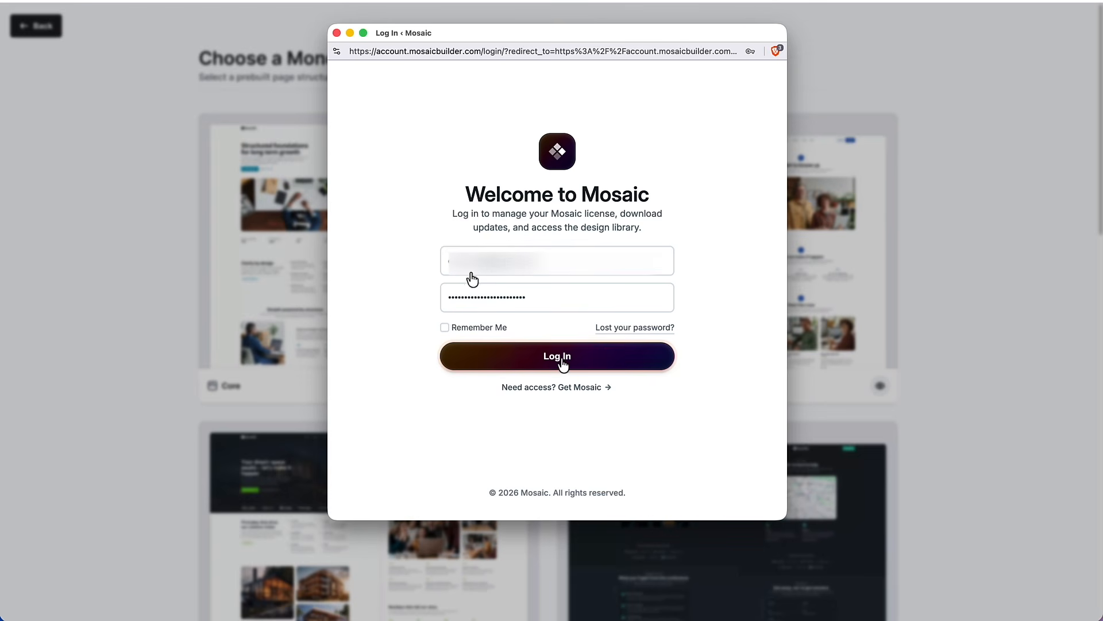
pyautogui.click(562, 359)
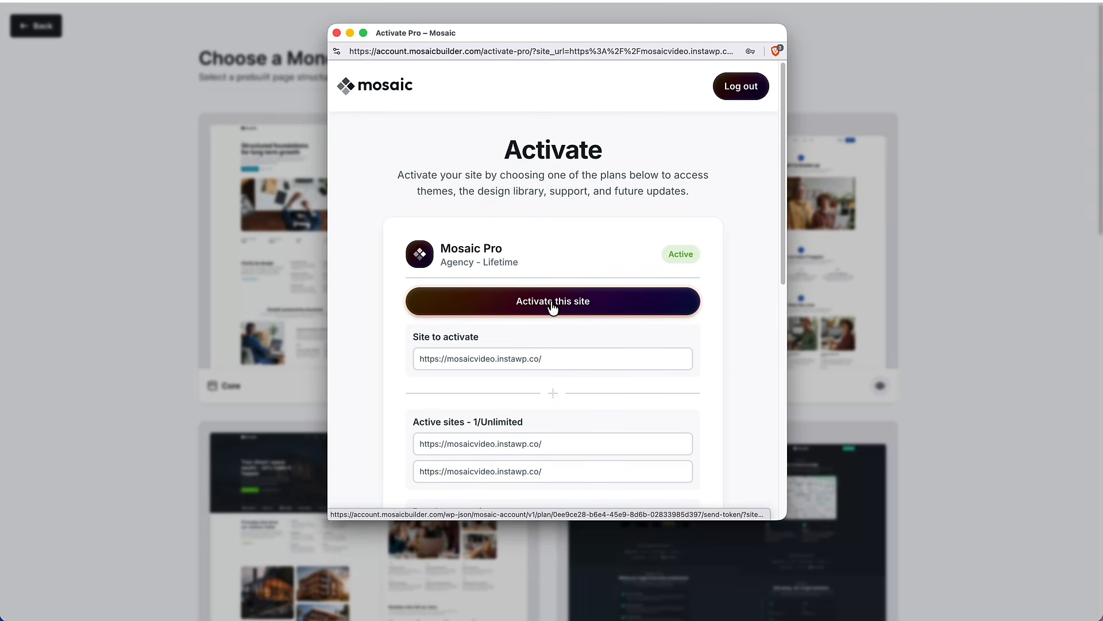
pyautogui.click(553, 304)
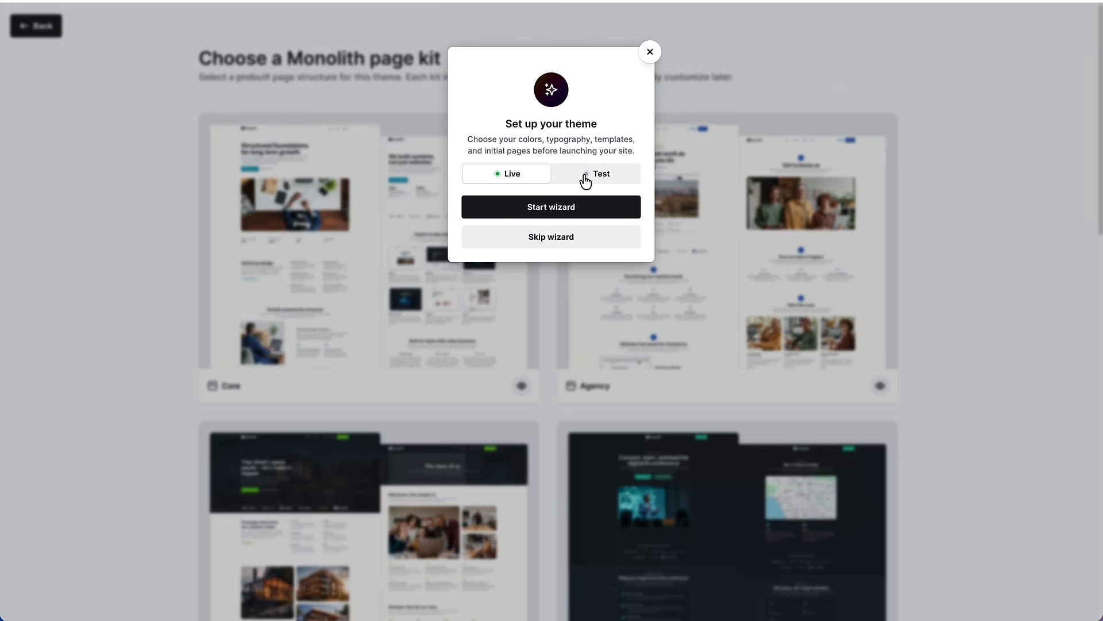
# Step: Start the theme setup wizard in Live mode and check the homepage display options, keeping a static page
pyautogui.click(549, 210)
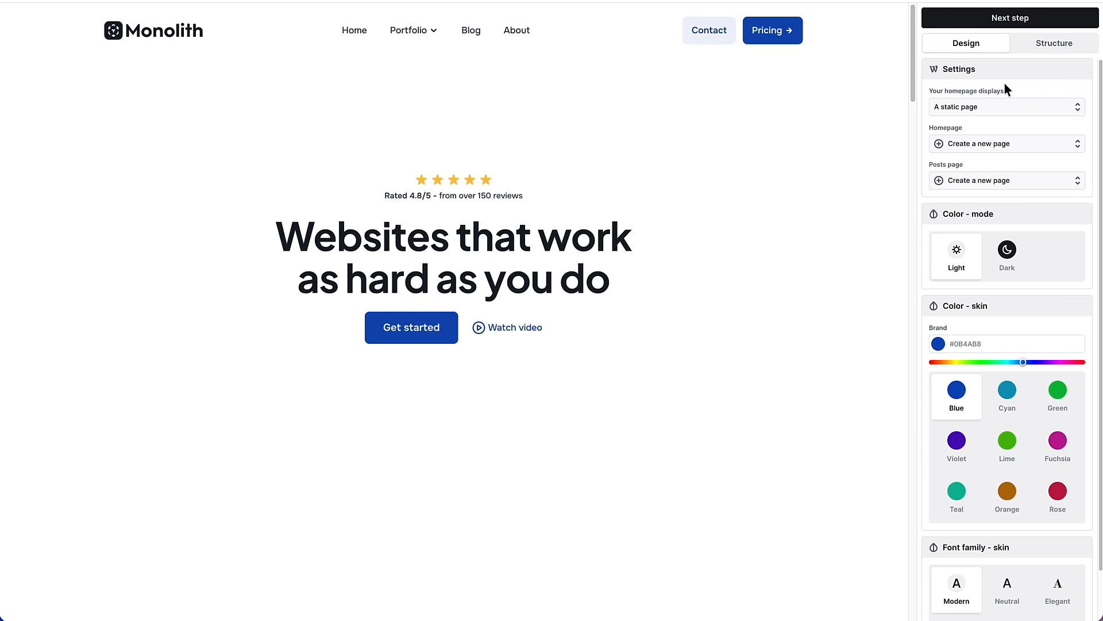
pyautogui.click(994, 110)
pyautogui.click(994, 111)
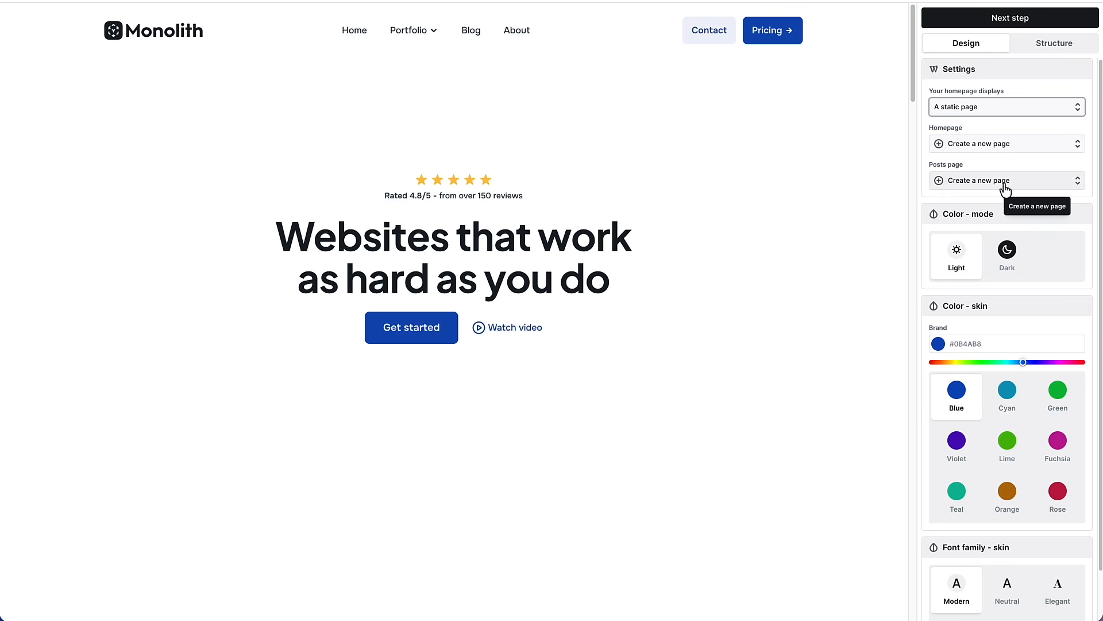
# Step: Preview the Dark color mode, return to Light, and examine the font family skins
pyautogui.click(1007, 253)
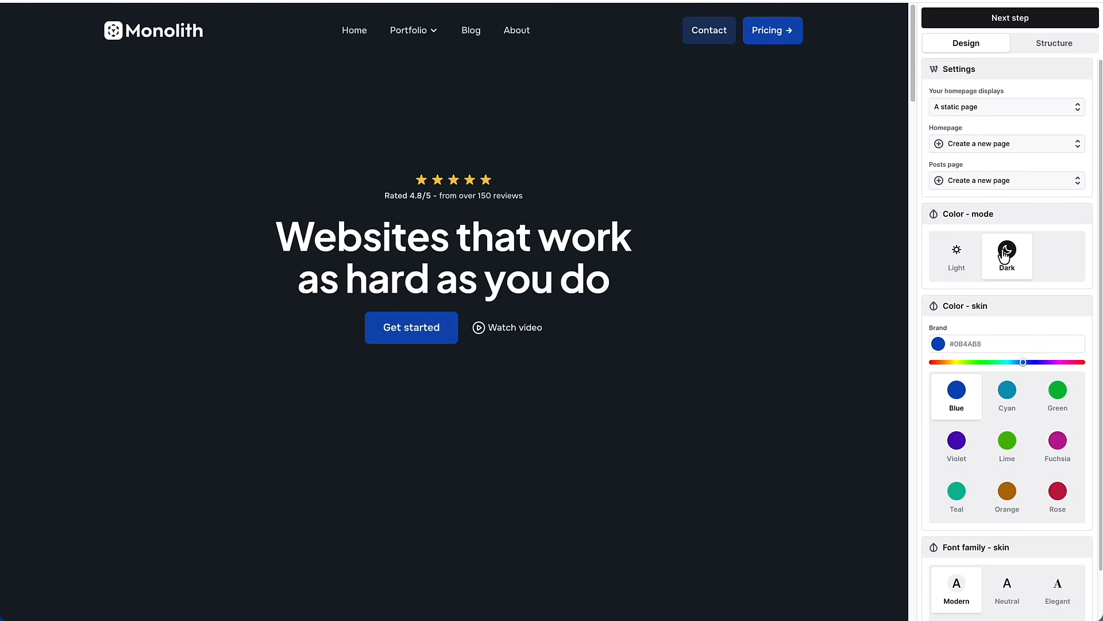
pyautogui.click(957, 259)
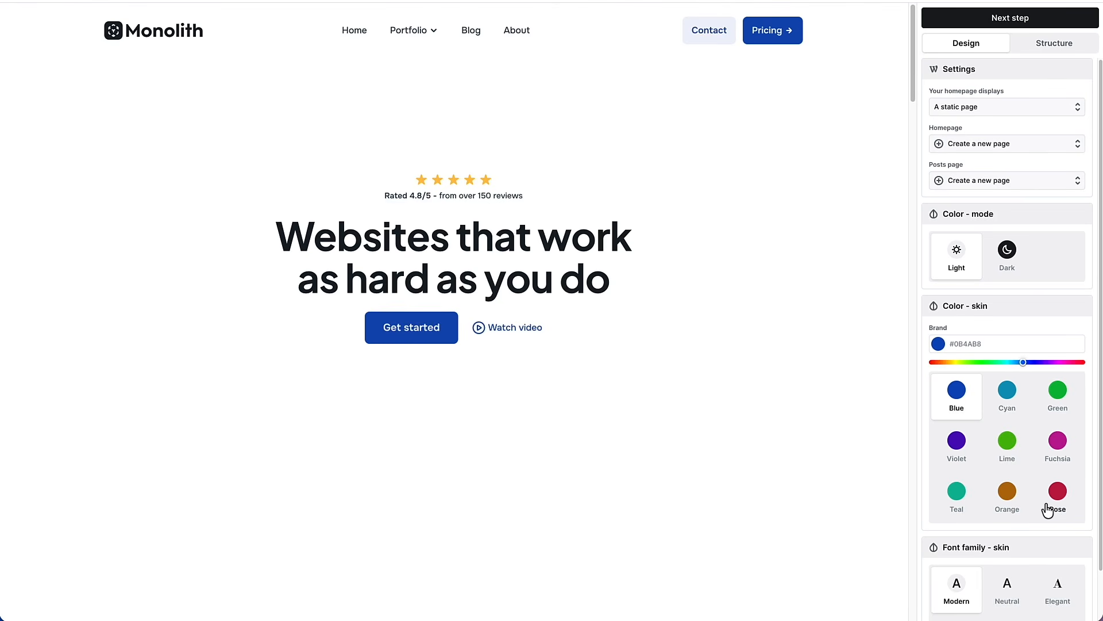
pyautogui.scroll(-1, 1039, 499)
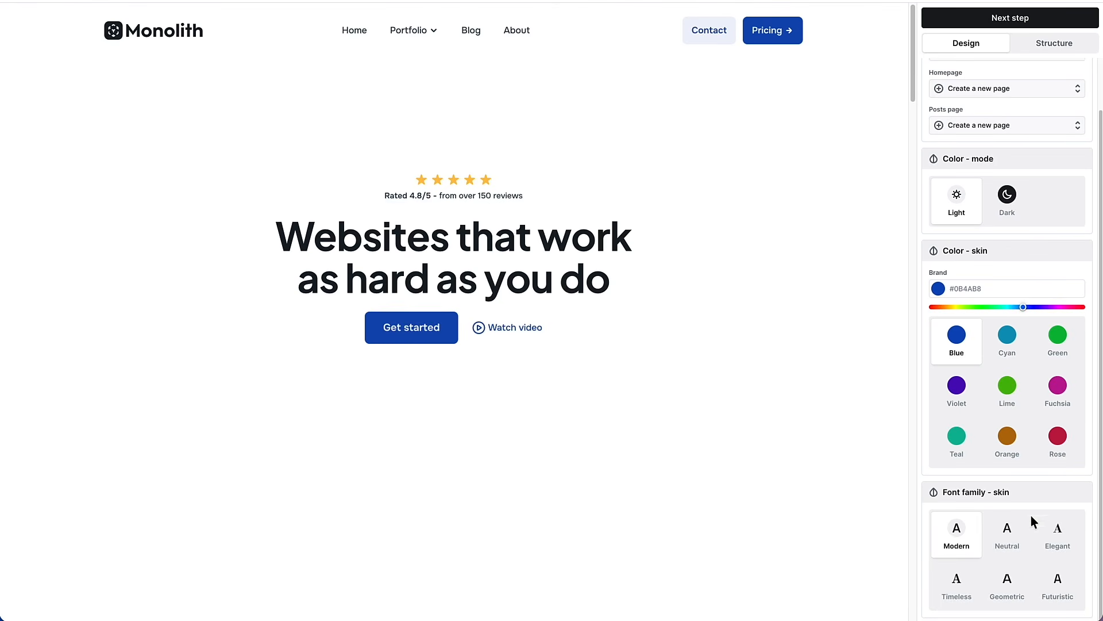
pyautogui.moveTo(961, 537)
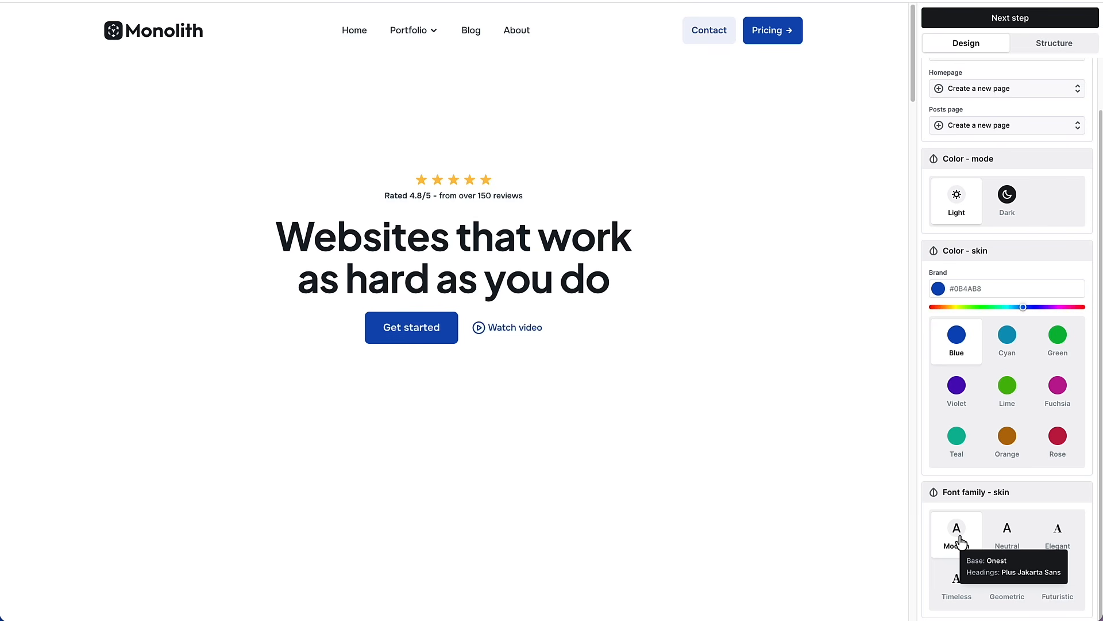
pyautogui.moveTo(1059, 540)
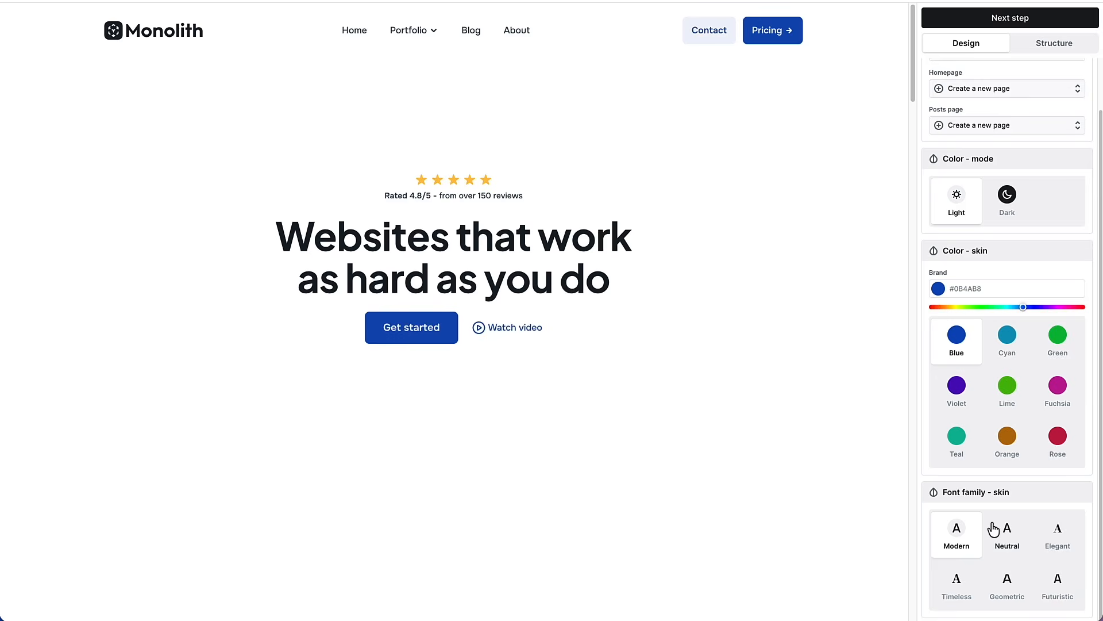
# Step: Review the homepage and blog archive in the site structure and replace the blog archive with Blog archive 04
pyautogui.click(1050, 44)
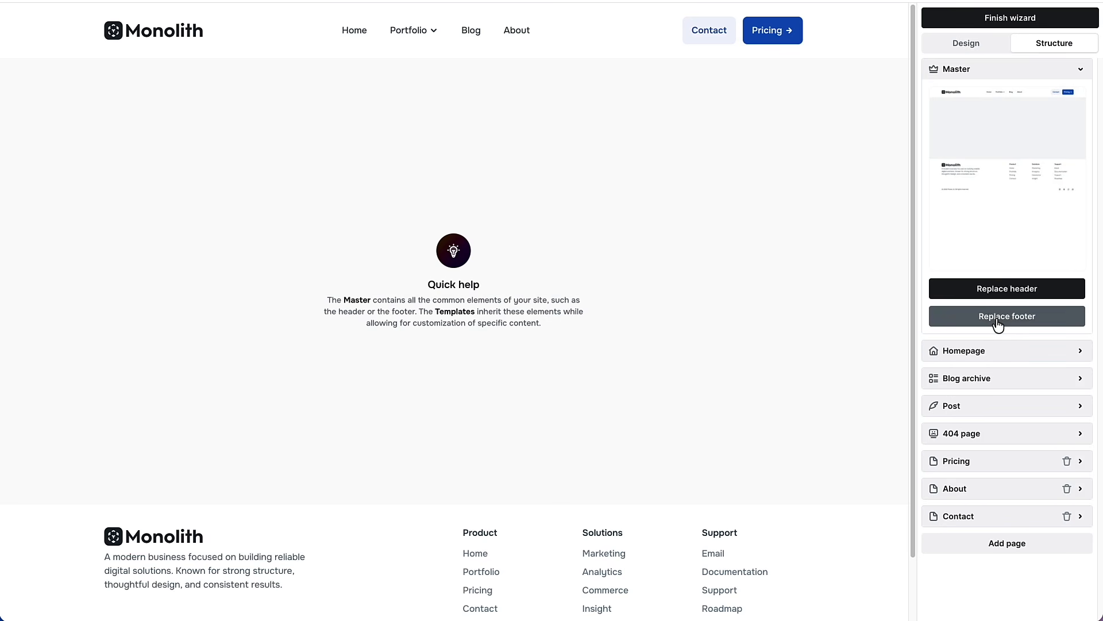
pyautogui.click(983, 357)
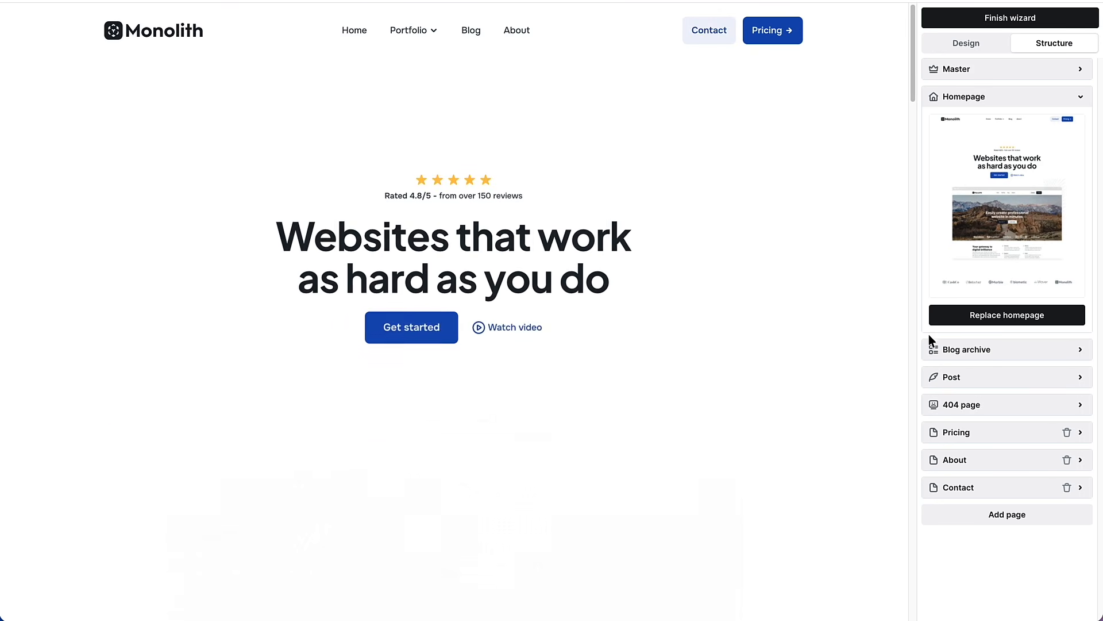
pyautogui.click(985, 351)
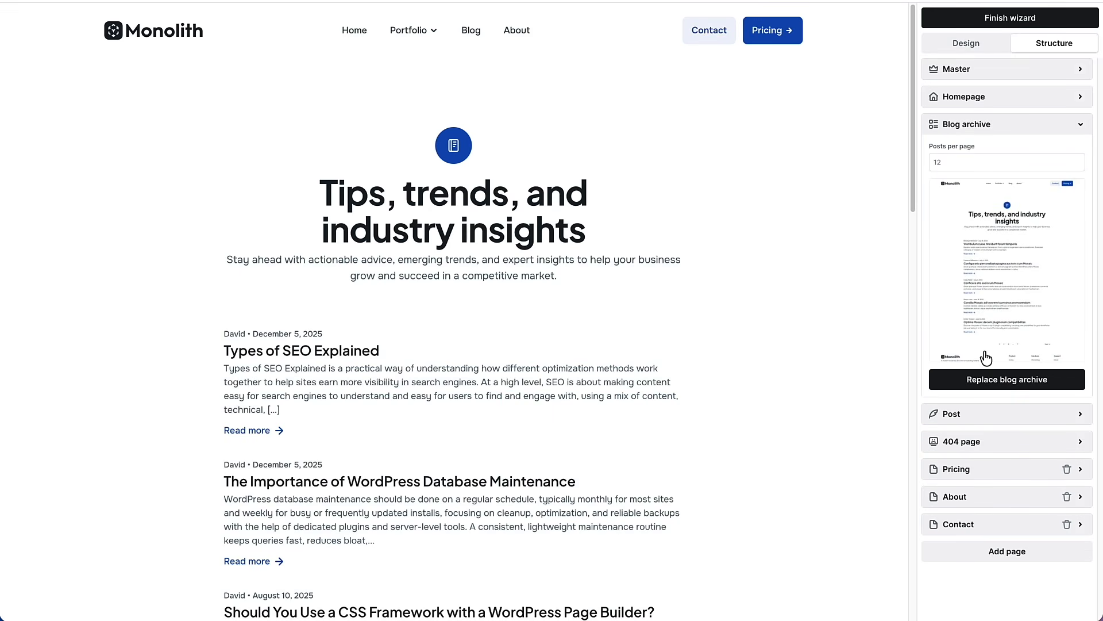
pyautogui.scroll(-5, 639, 283)
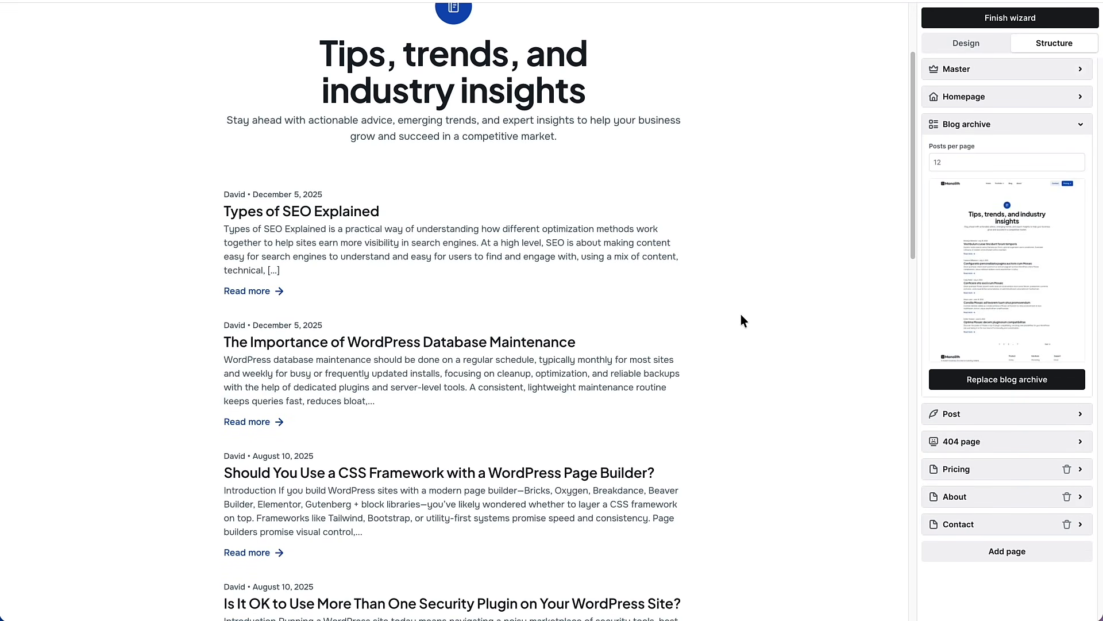
pyautogui.click(995, 379)
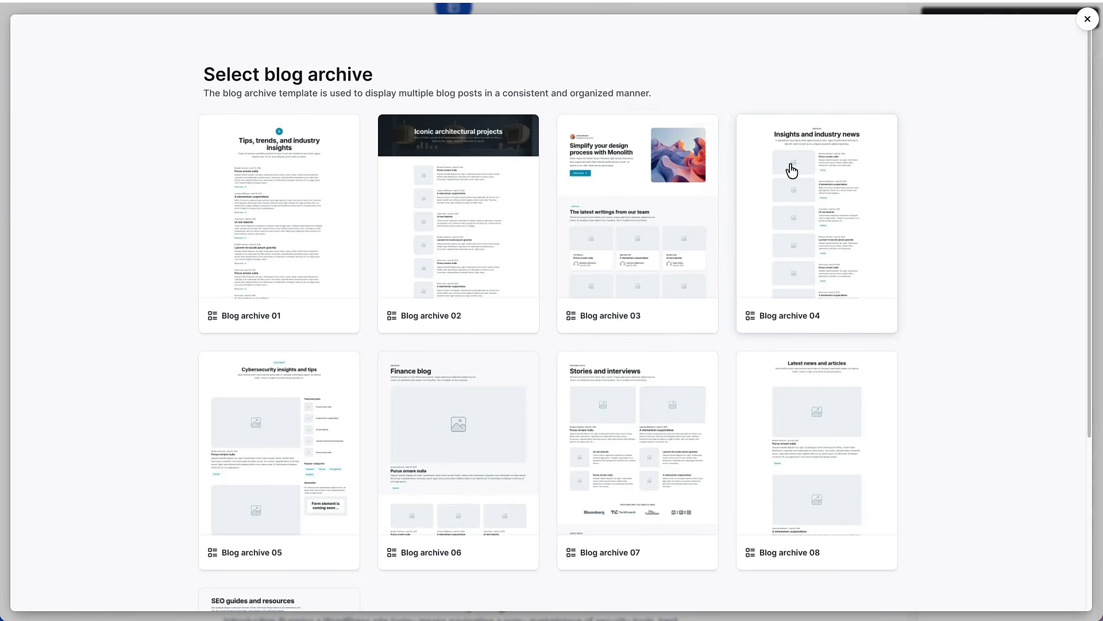
pyautogui.click(791, 169)
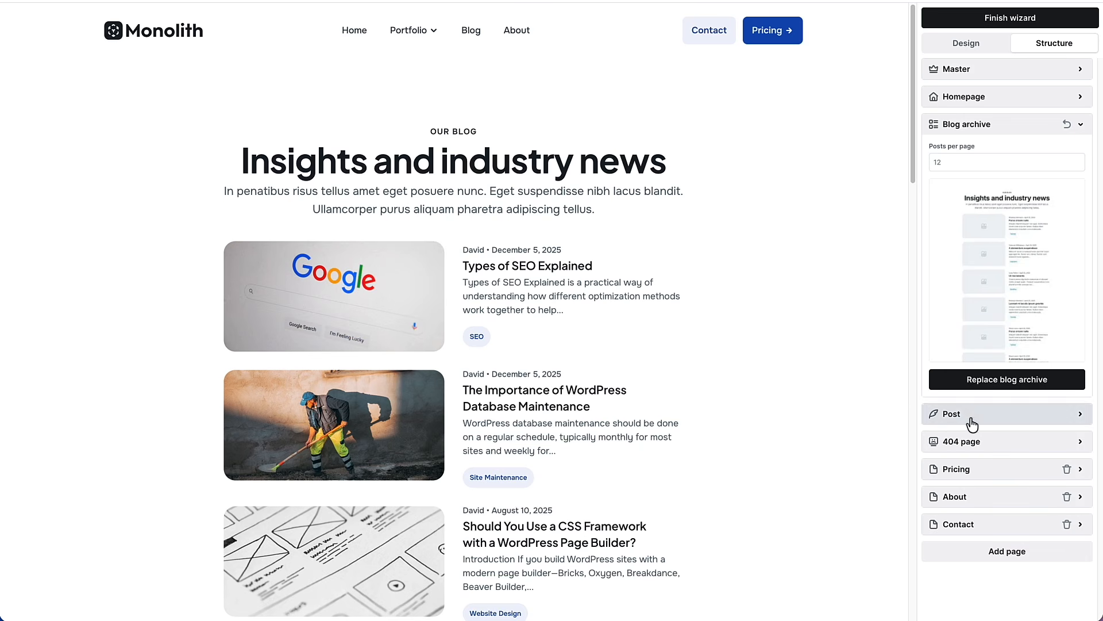
# Step: Remove the Pricing page from the site structure and finish the setup wizard
pyautogui.click(1067, 470)
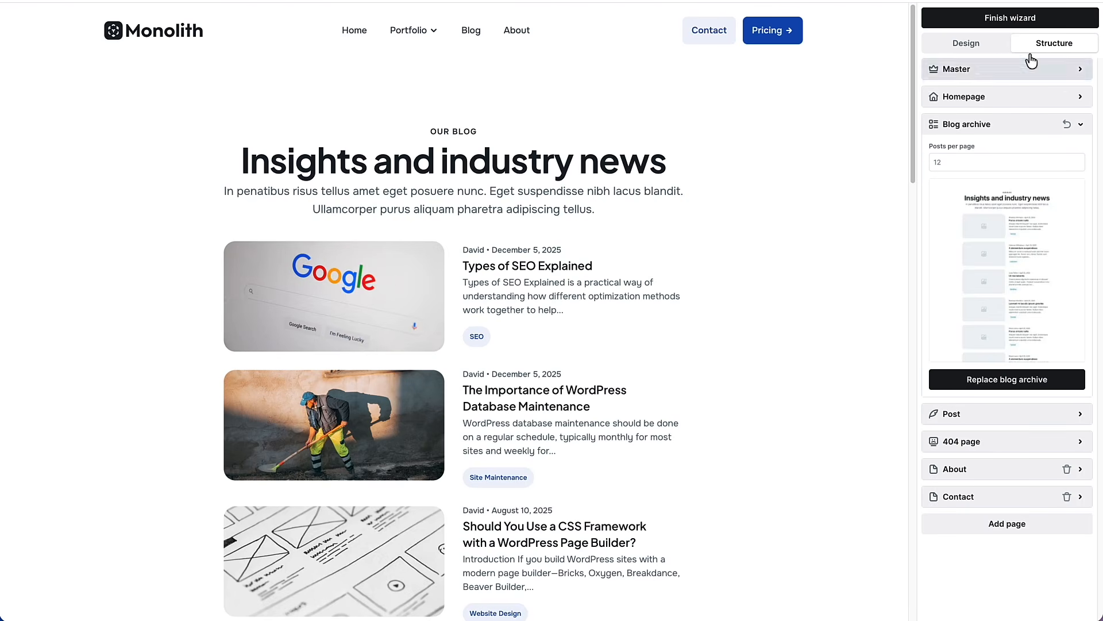
pyautogui.click(1008, 19)
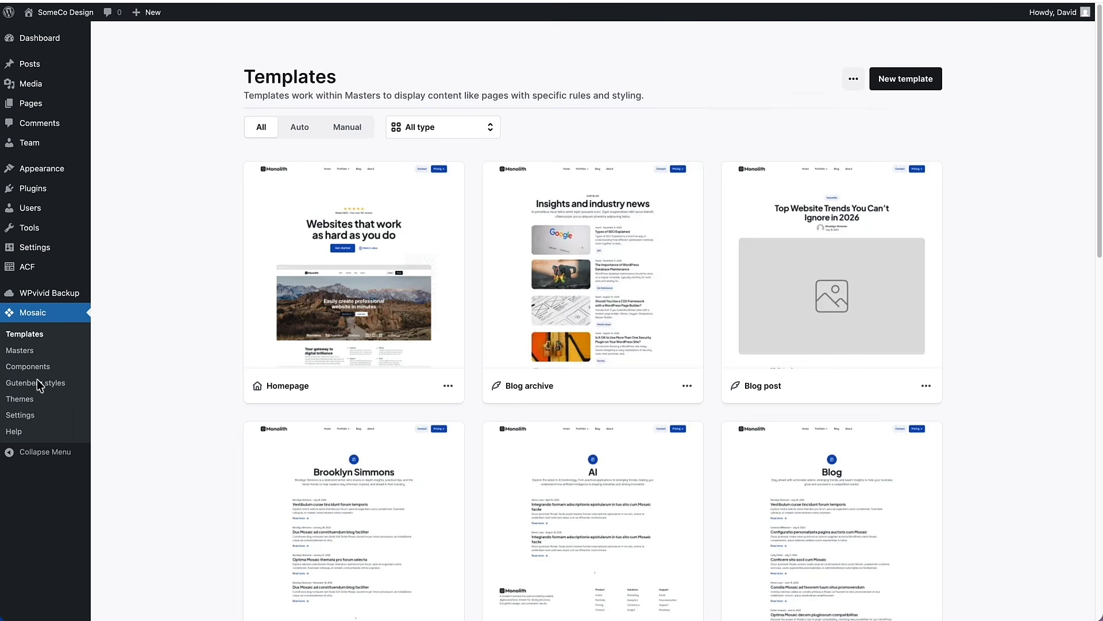
# Step: Check the active theme among the installed WordPress themes and open Mosaic's Help center
pyautogui.moveTo(63, 171)
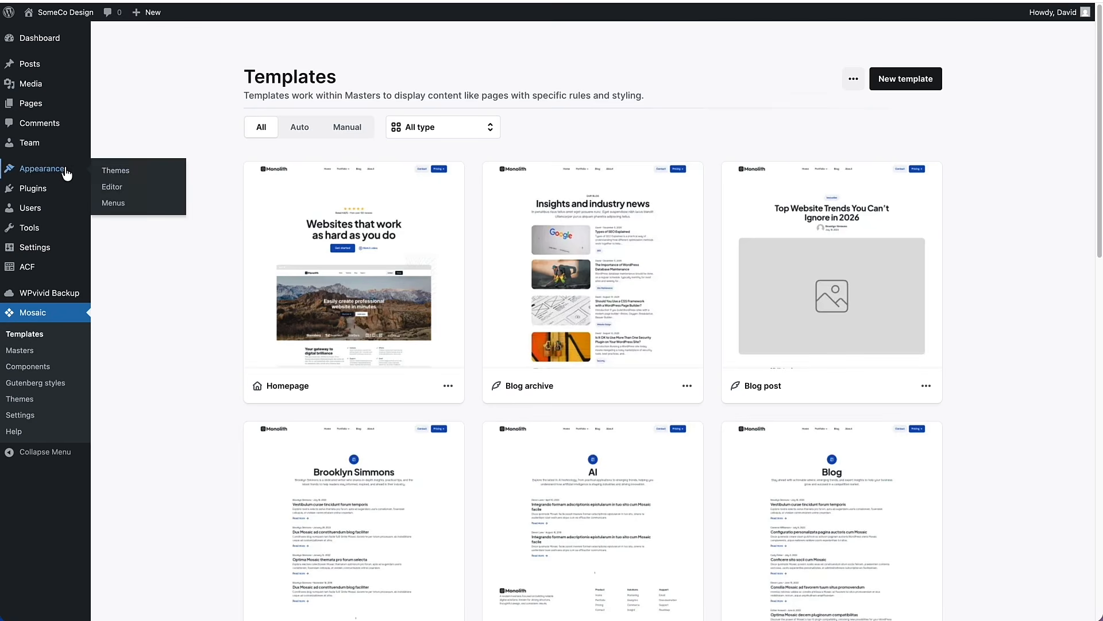
pyautogui.click(138, 172)
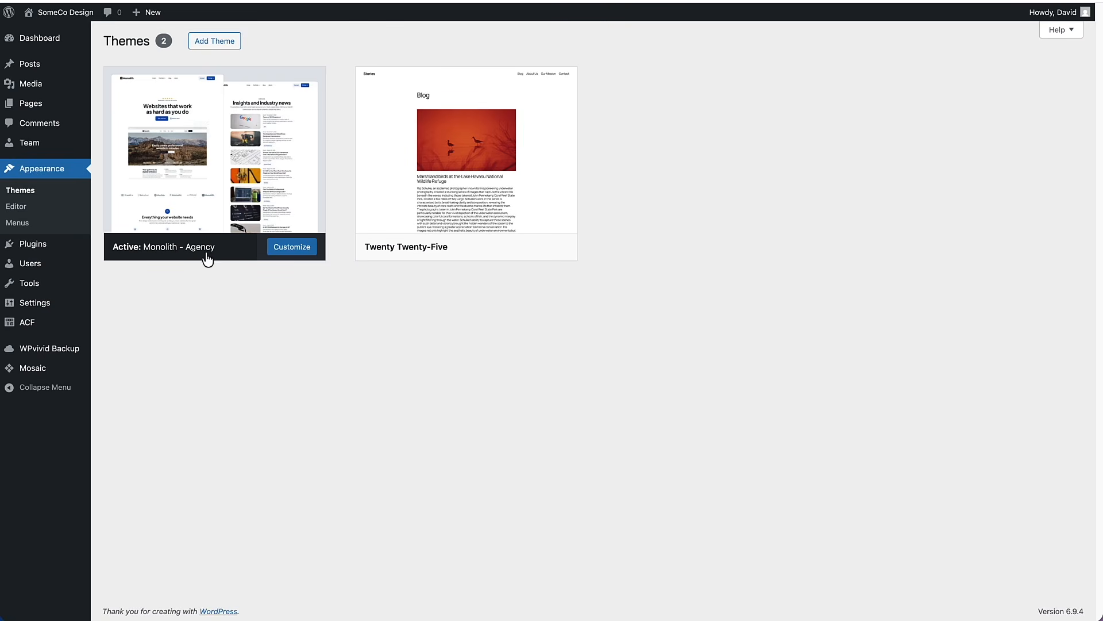
pyautogui.moveTo(52, 373)
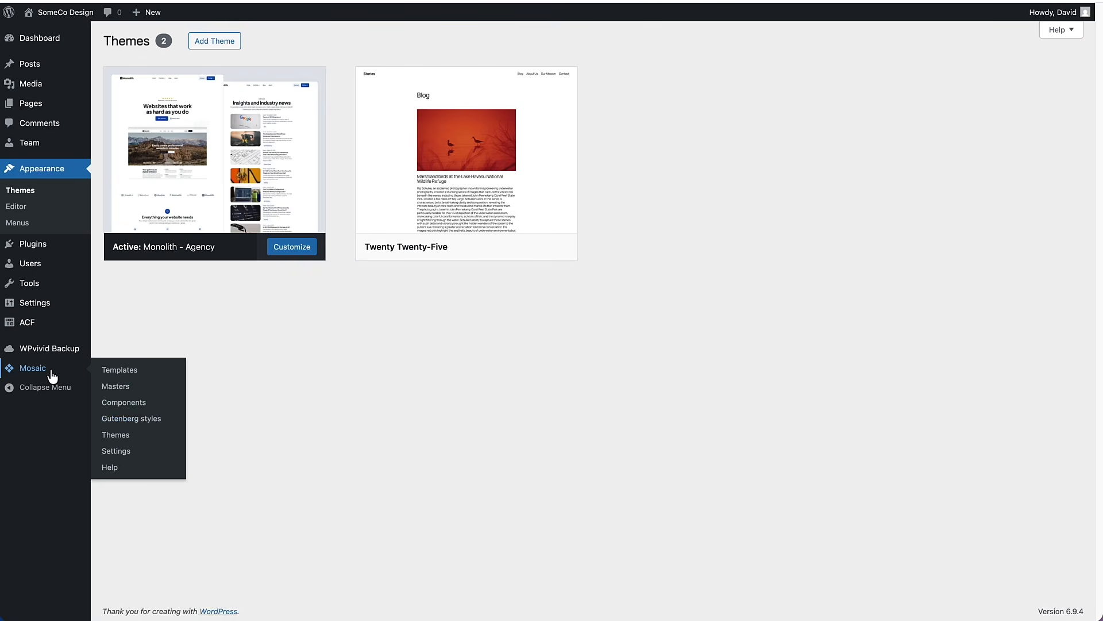
pyautogui.click(109, 471)
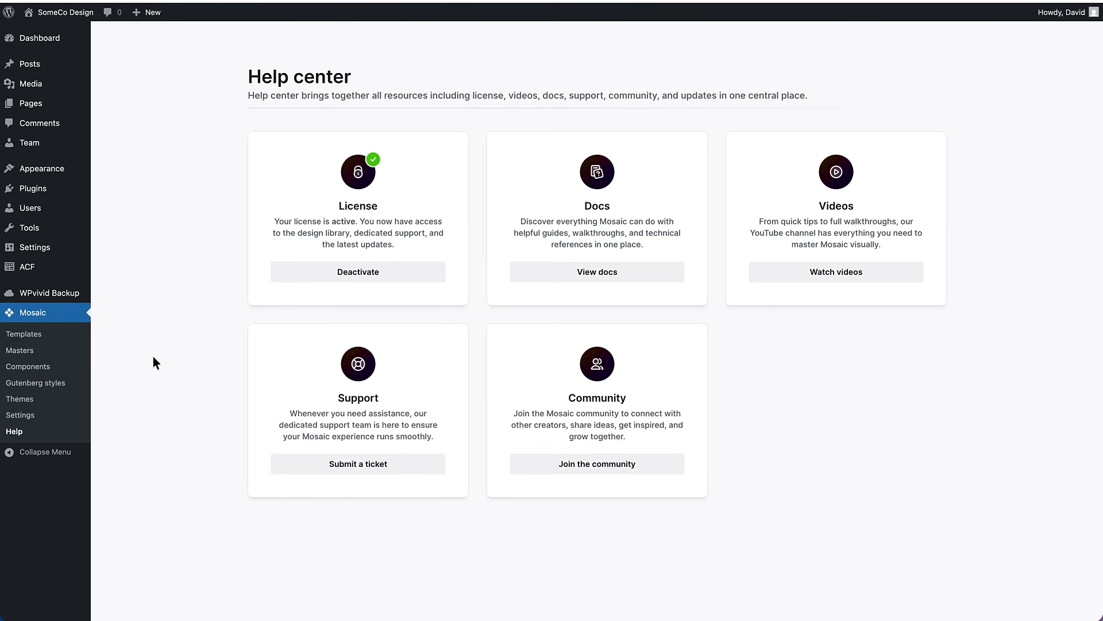
# Step: In Mosaic's settings, turn off WordPress emoji support and enable saving Google fonts locally
pyautogui.click(28, 417)
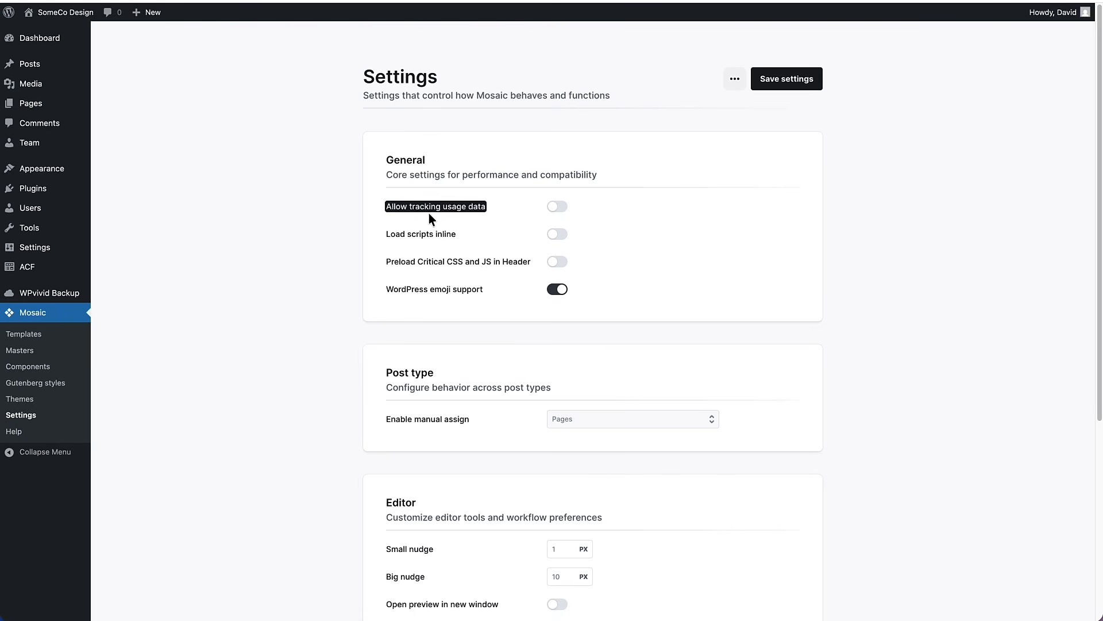
pyautogui.click(555, 291)
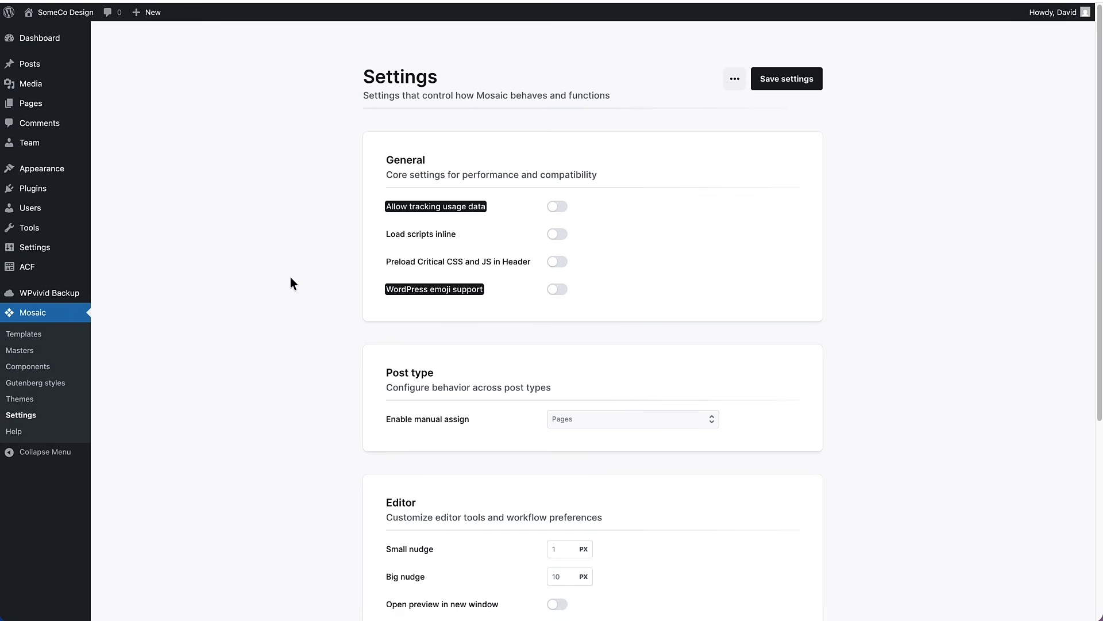
pyautogui.scroll(-3, 291, 277)
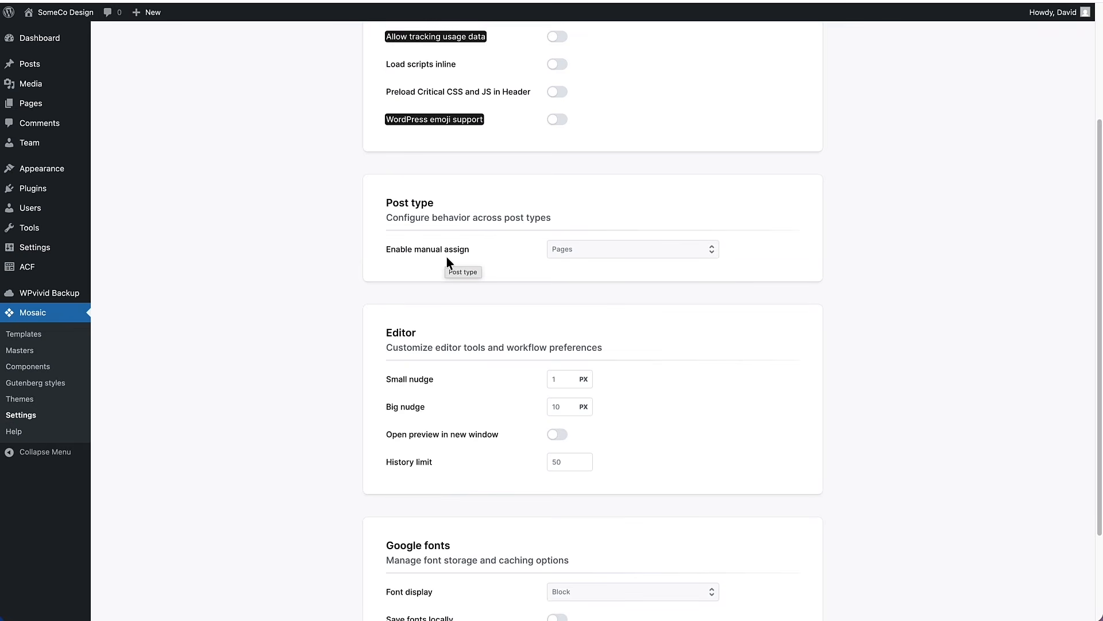
pyautogui.scroll(-2, 437, 257)
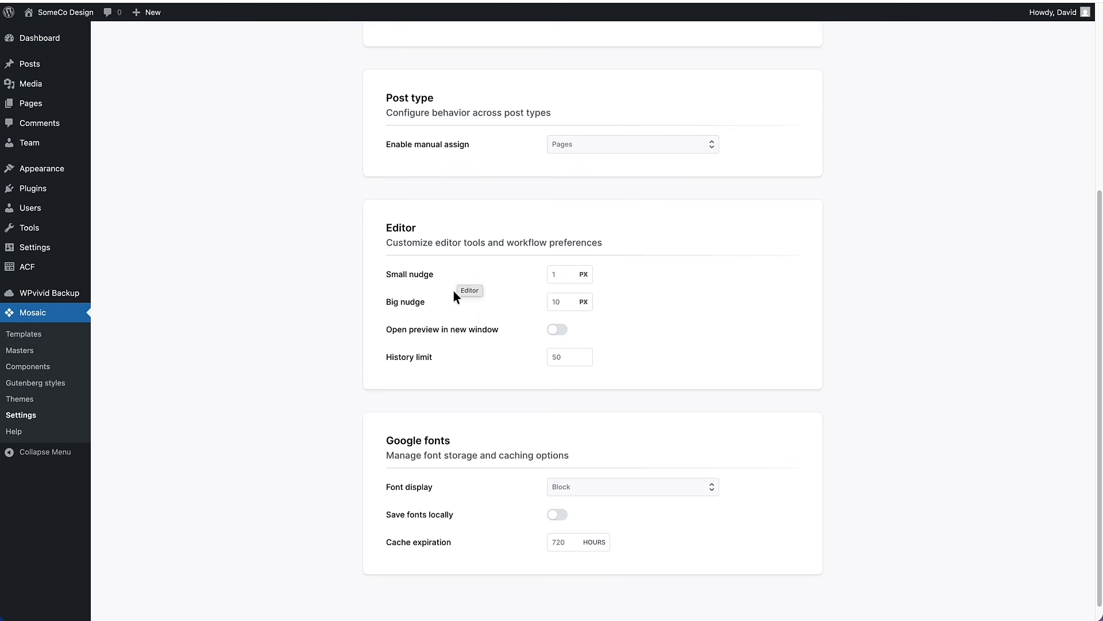
pyautogui.scroll(-1, 441, 365)
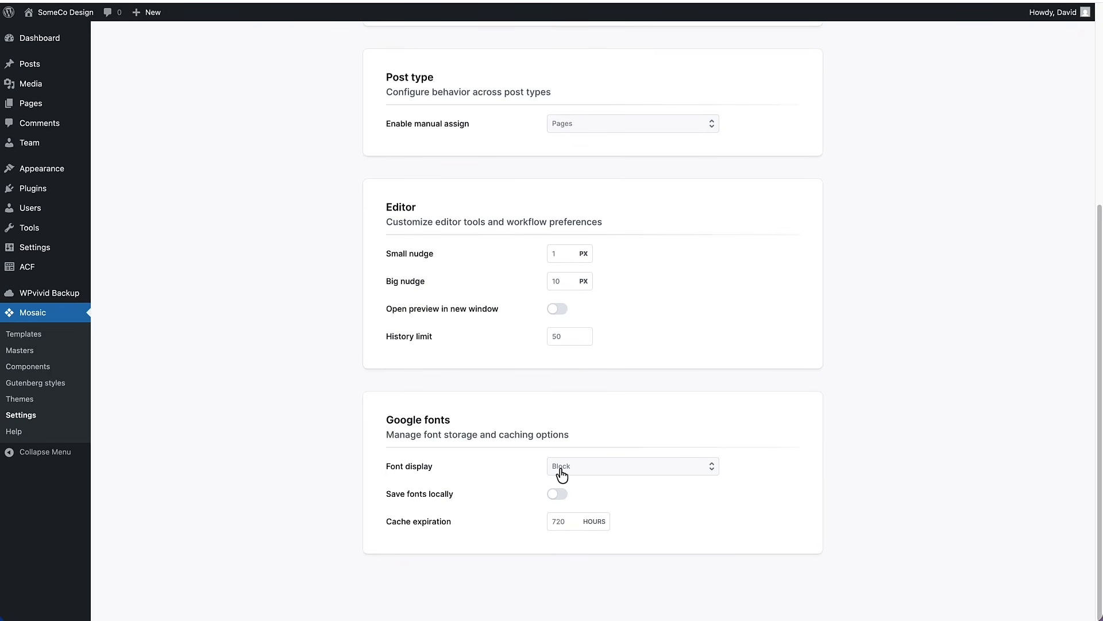
pyautogui.click(590, 469)
pyautogui.click(589, 472)
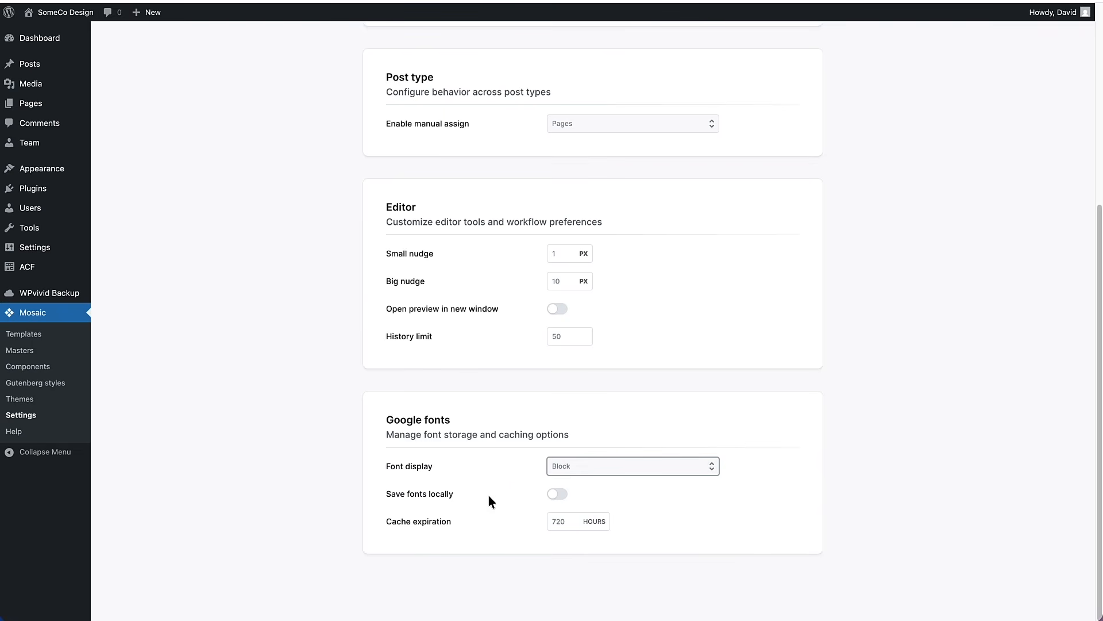
pyautogui.click(560, 496)
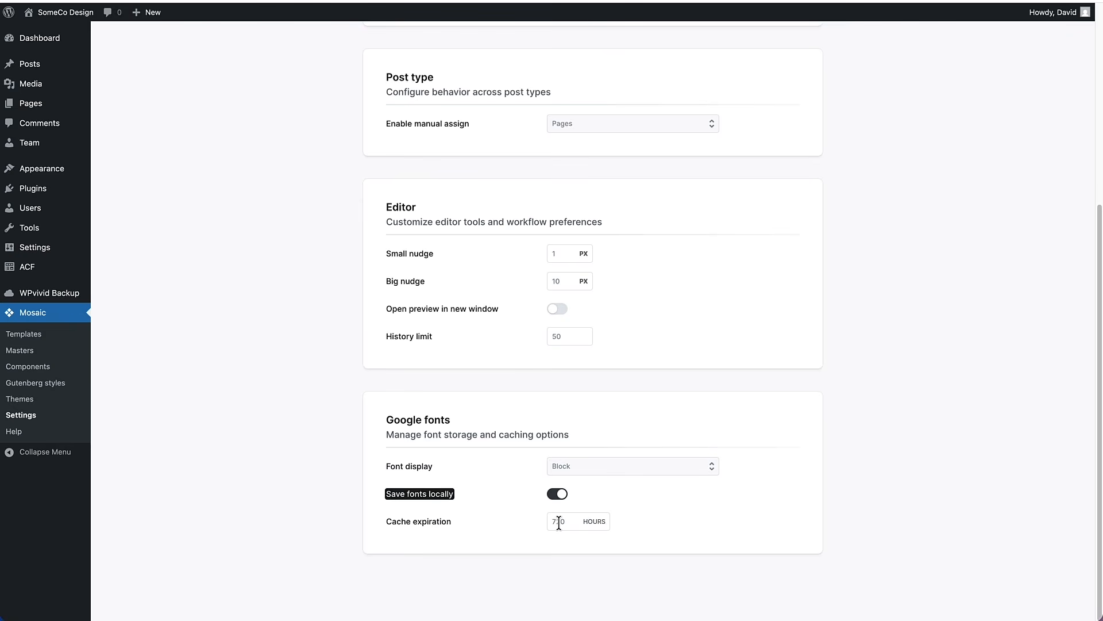
# Step: Check the additional cache action on Mosaic's settings page and save the settings
pyautogui.scroll(5, 554, 524)
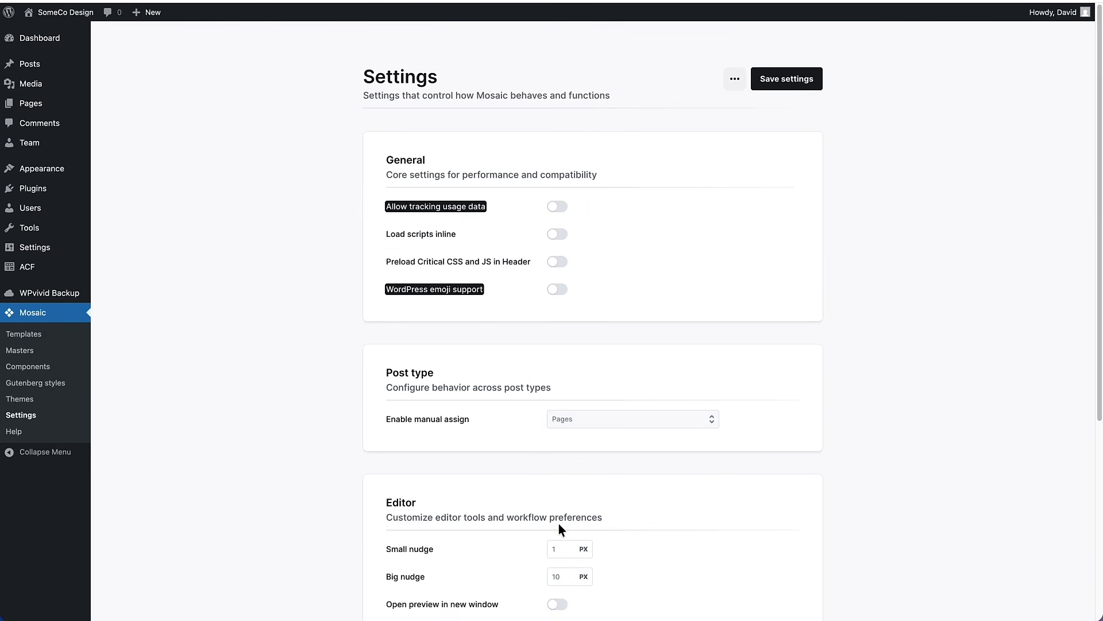
pyautogui.click(735, 84)
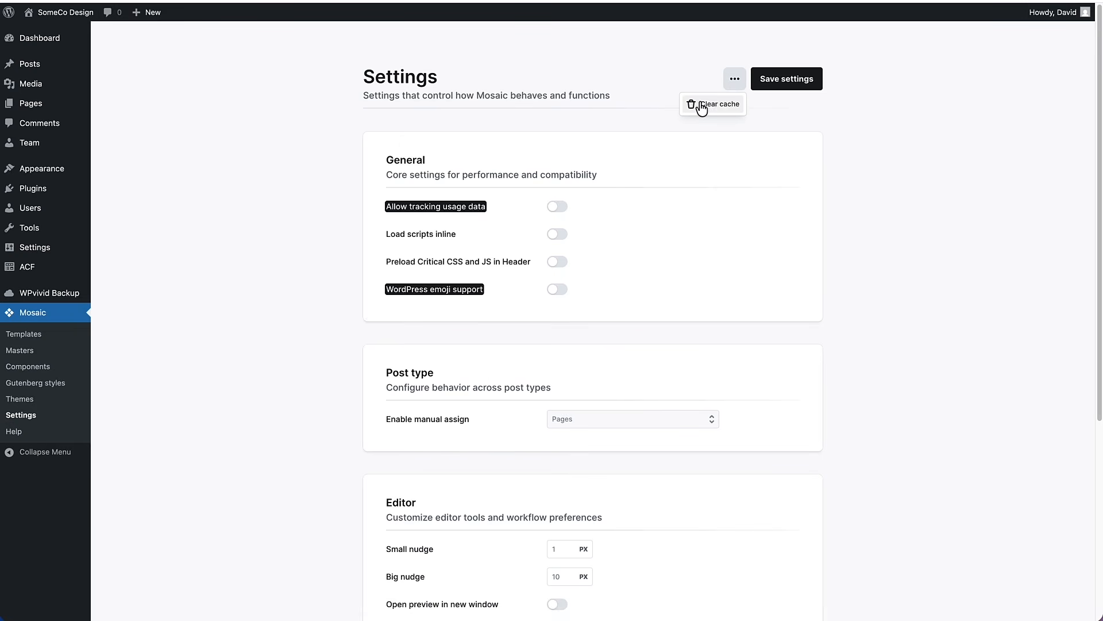
pyautogui.click(735, 85)
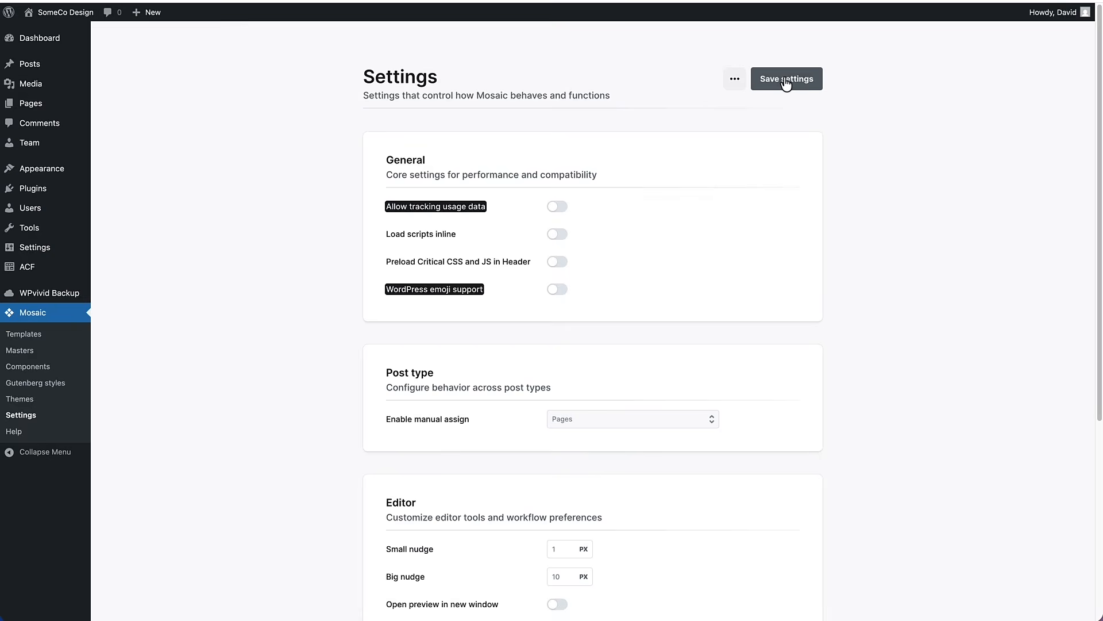
pyautogui.click(786, 81)
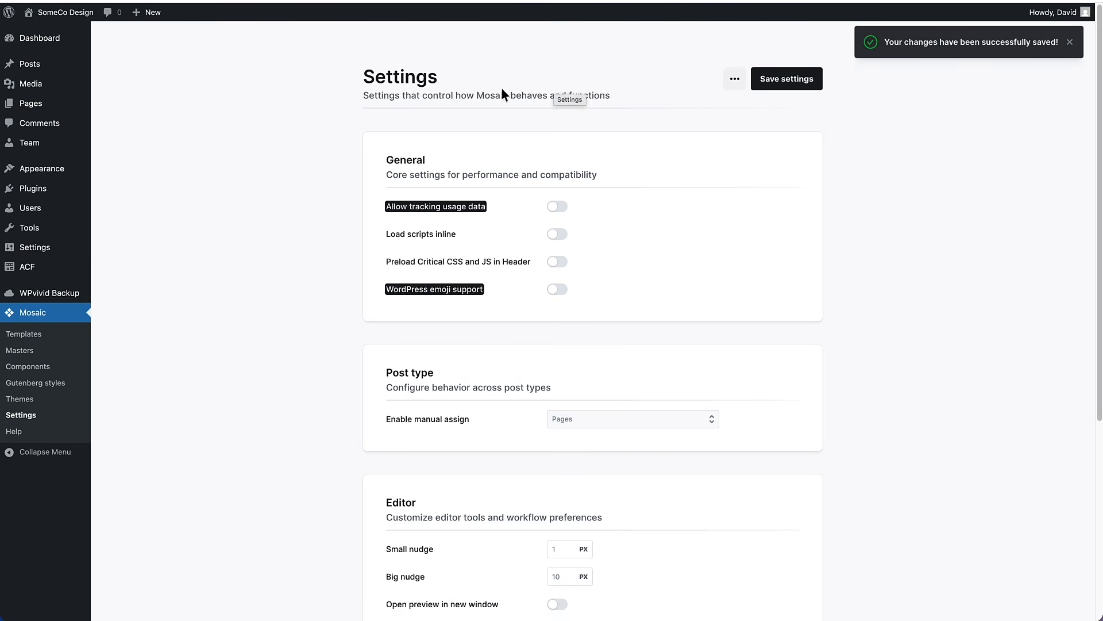
# Step: Open Mosaic's Themes page and examine the general theme actions and those of the Monolith - Agency theme
pyautogui.click(20, 398)
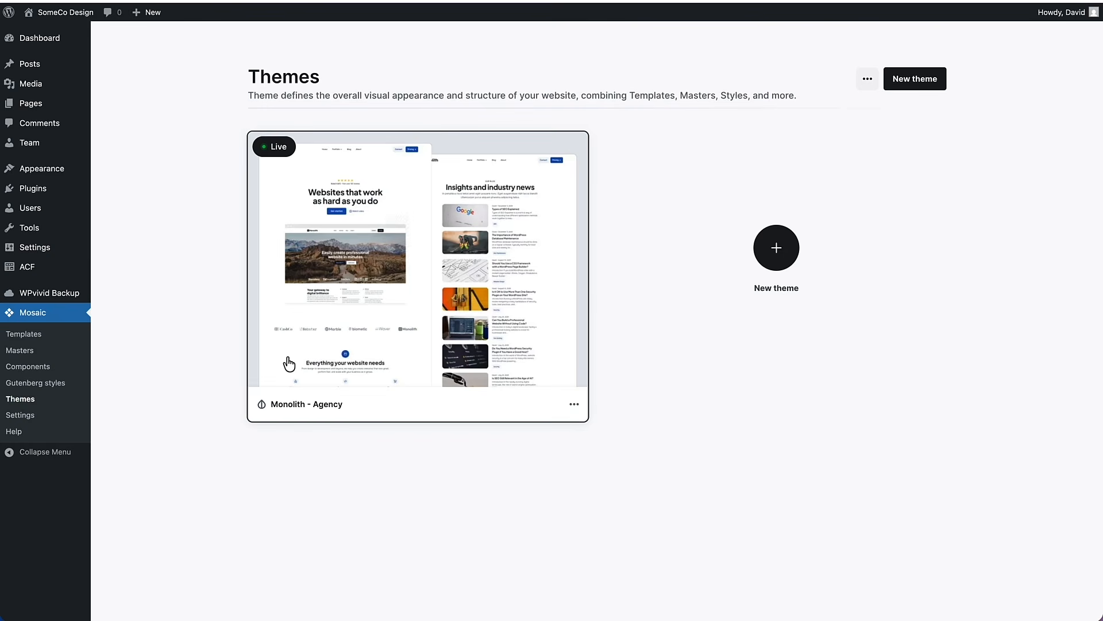
pyautogui.click(868, 81)
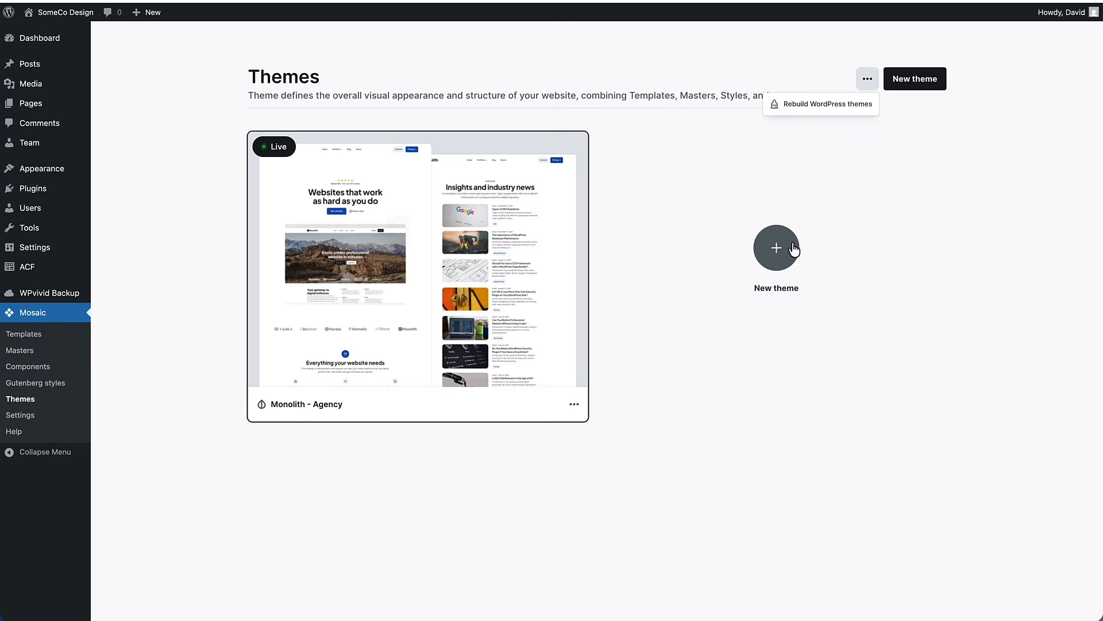
pyautogui.click(574, 404)
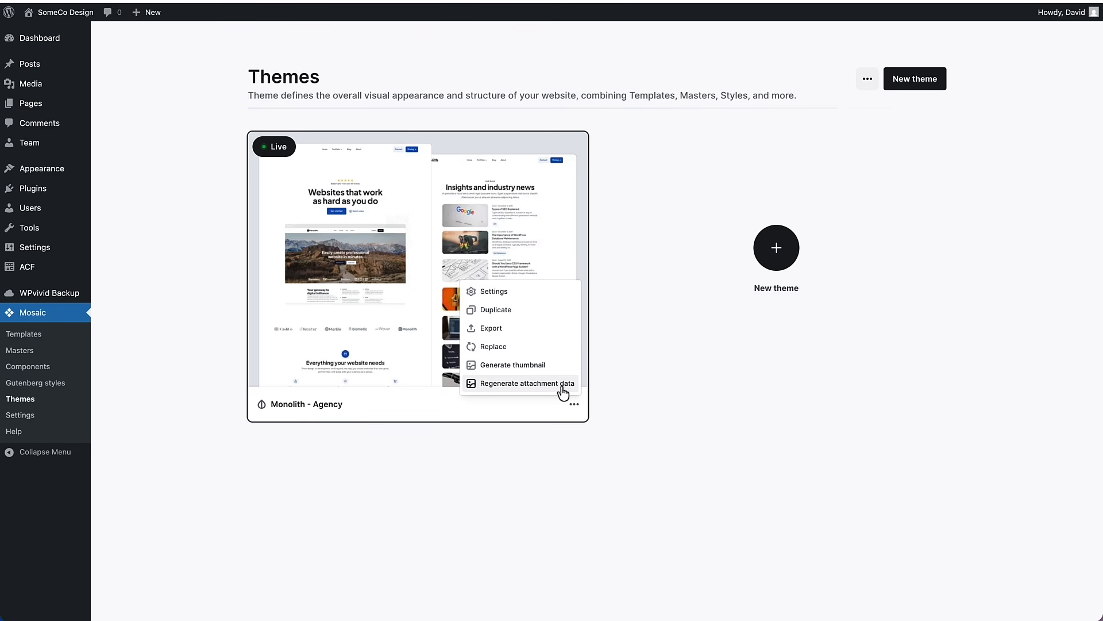
# Step: Inspect the Post content elements in the Gutenberg styles editor, and return to Mosaic's settings page
pyautogui.click(60, 383)
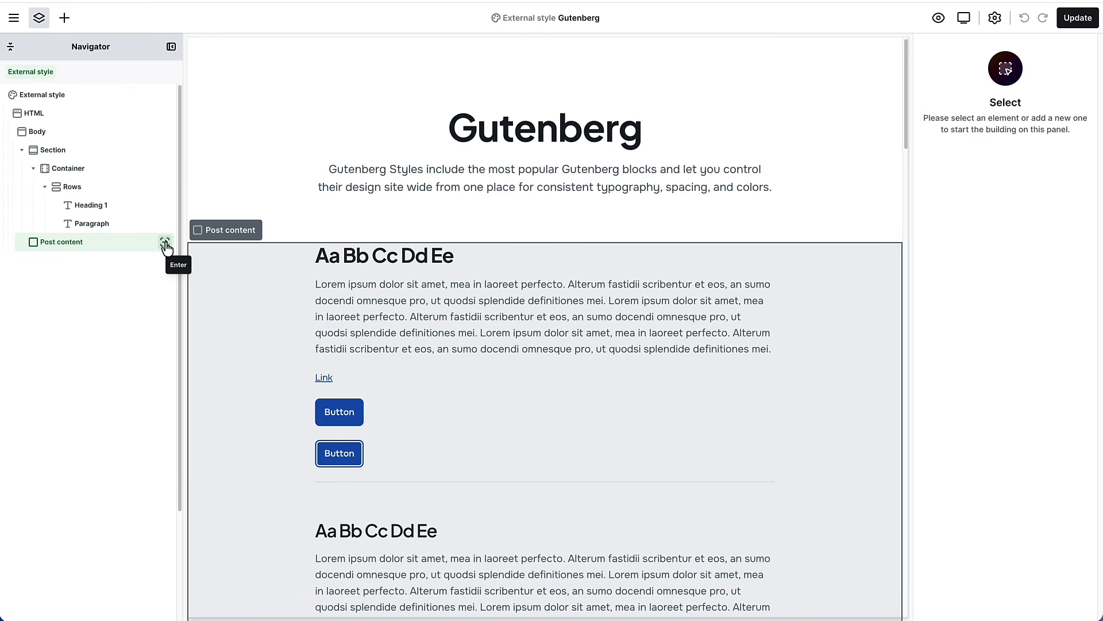
pyautogui.click(166, 246)
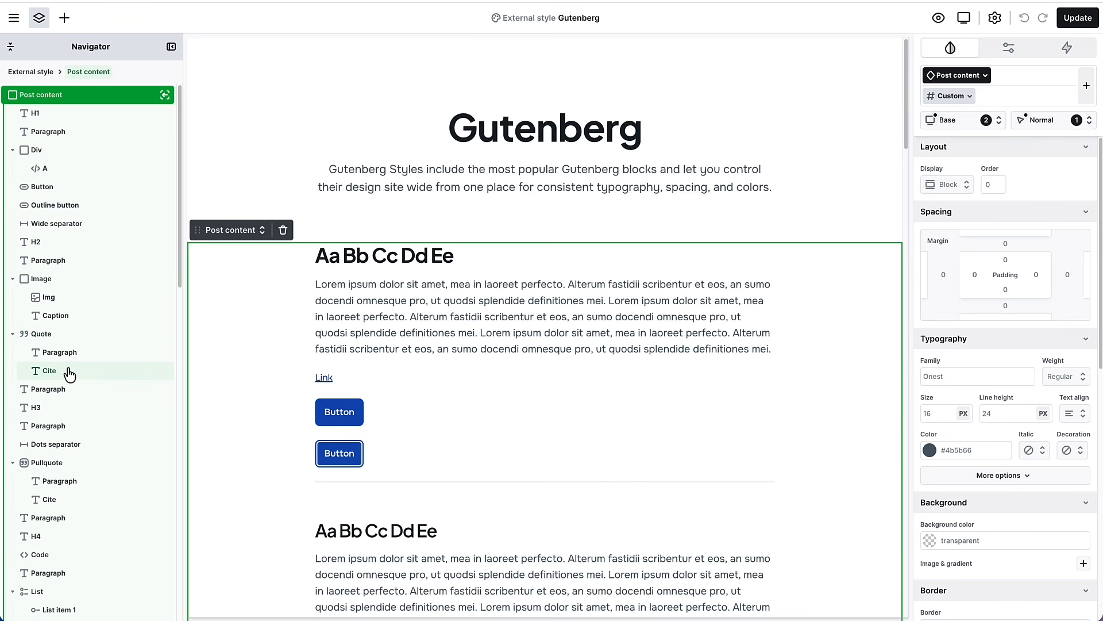
pyautogui.click(12, 22)
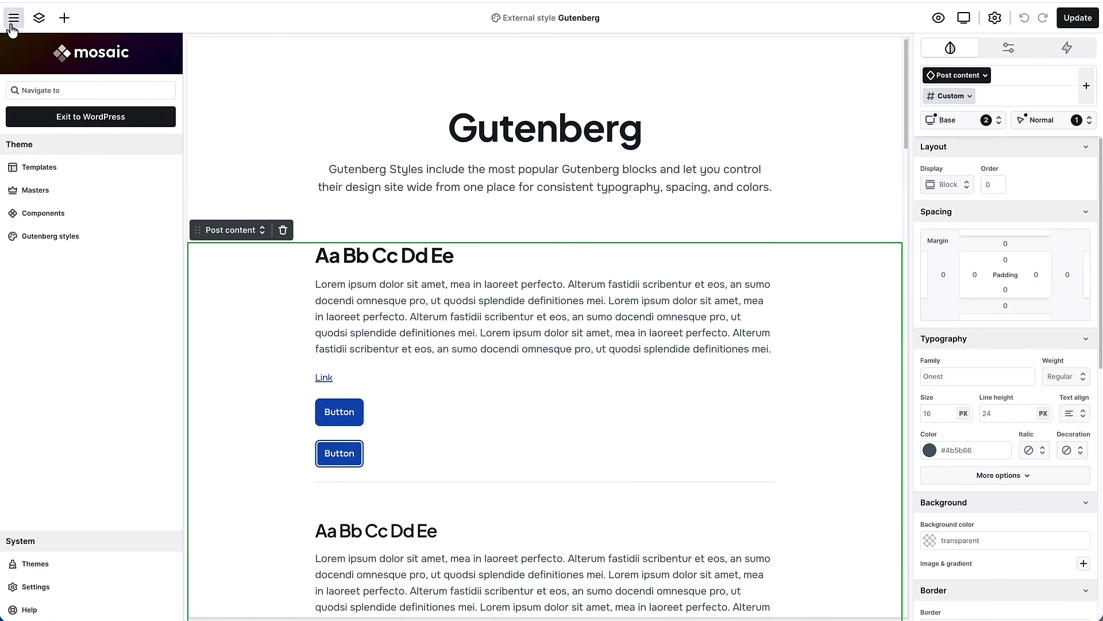
pyautogui.click(38, 582)
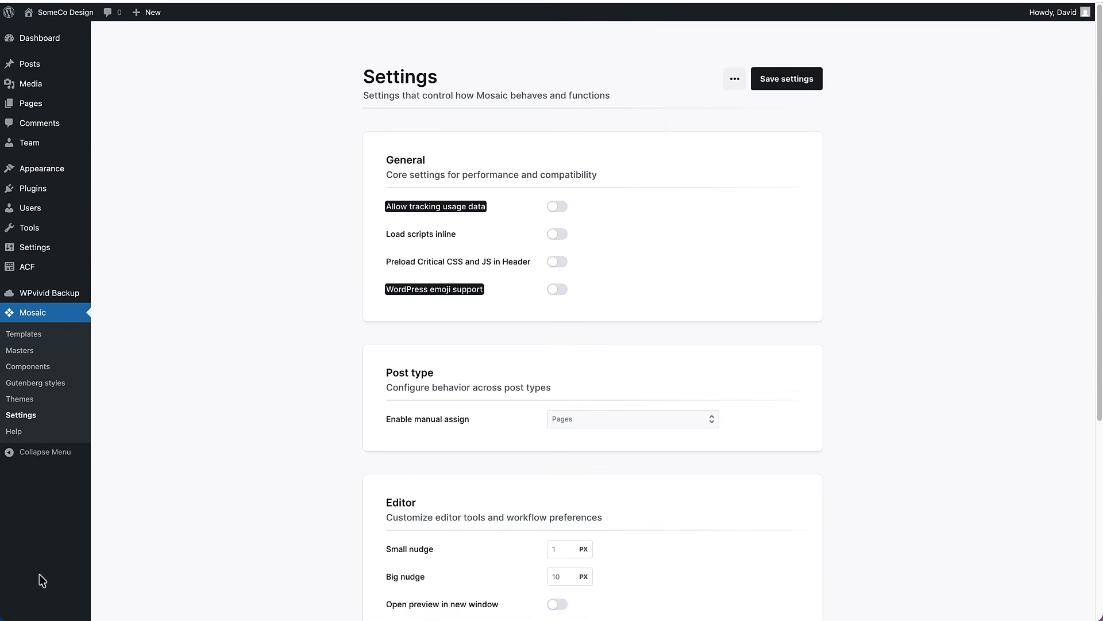
# Step: Review the theme's components, from the header and footer blocks through the misc, avatar and media parts
pyautogui.click(27, 371)
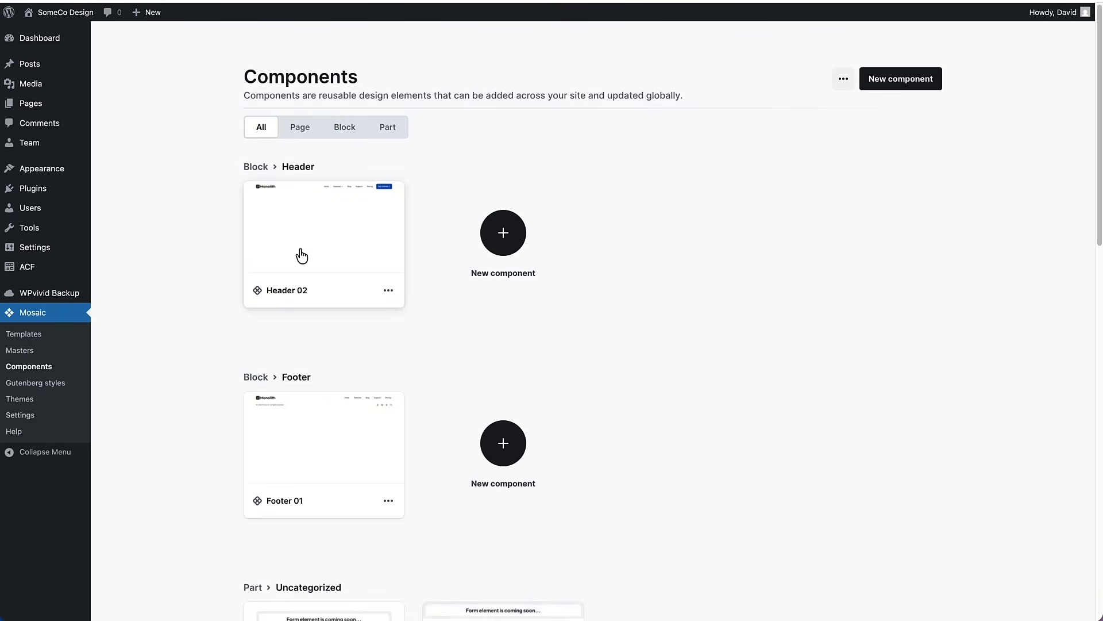
pyautogui.scroll(-5, 302, 453)
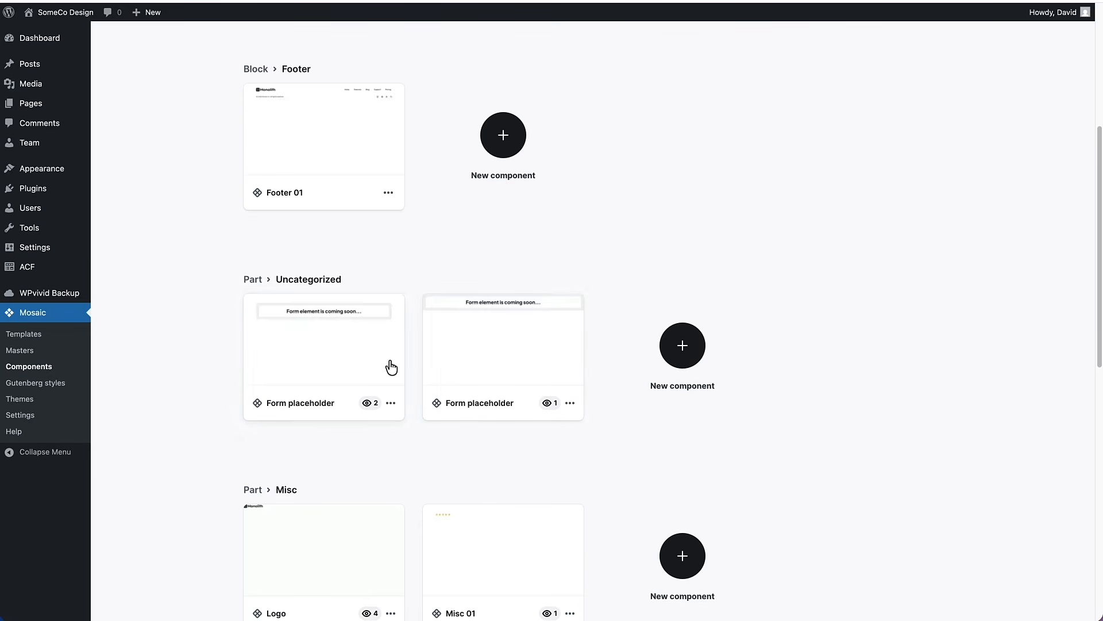
pyautogui.scroll(-1, 251, 373)
pyautogui.scroll(-3, 251, 372)
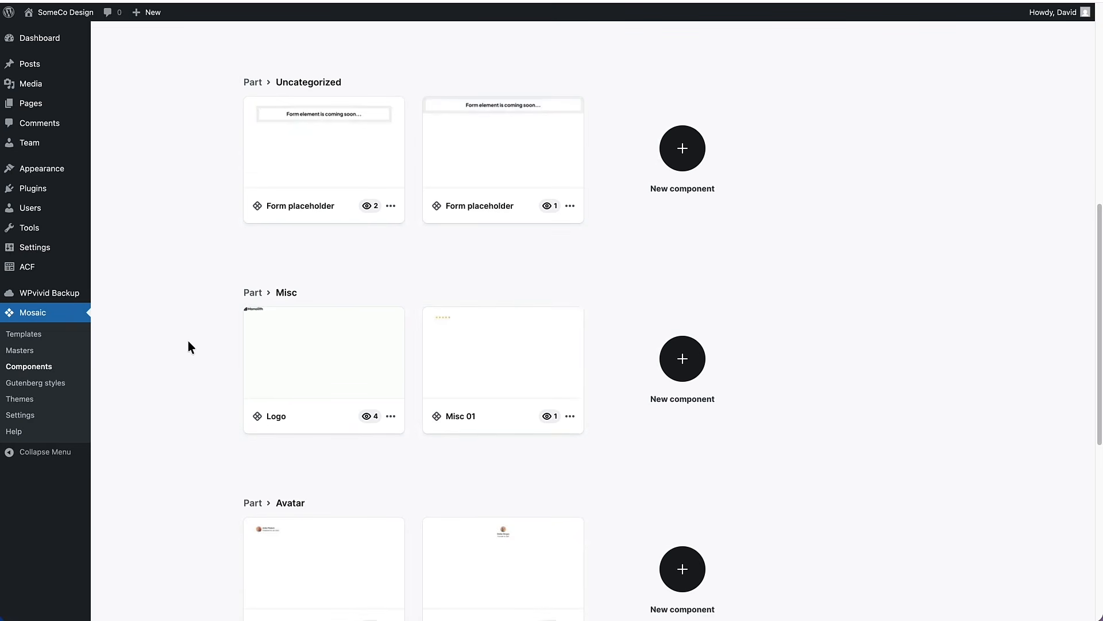
pyautogui.scroll(-3, 179, 341)
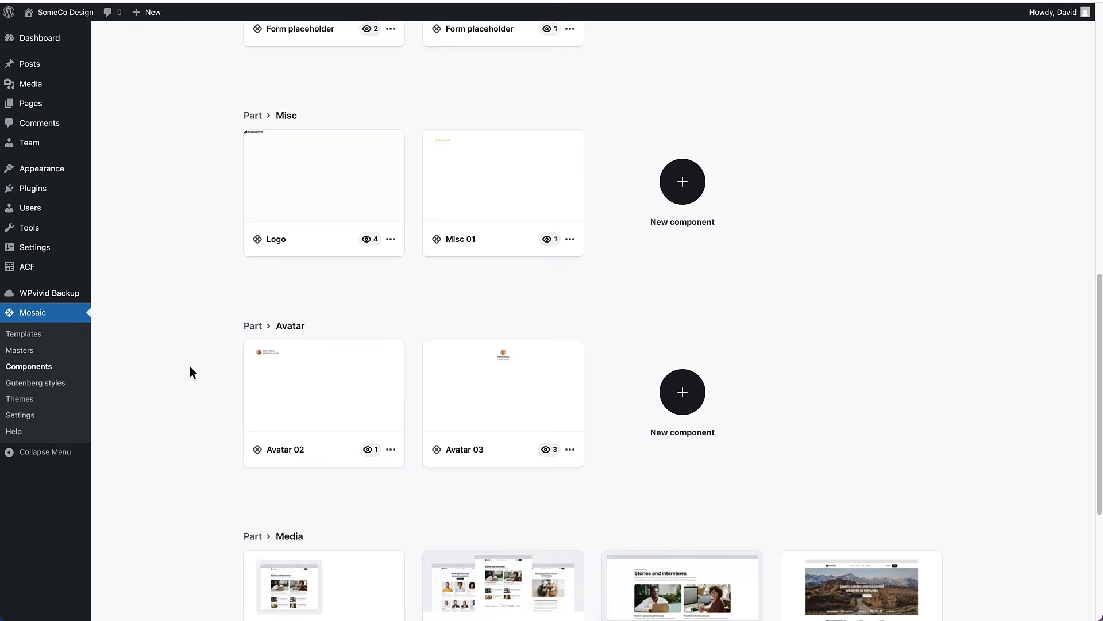
pyautogui.scroll(-4, 188, 368)
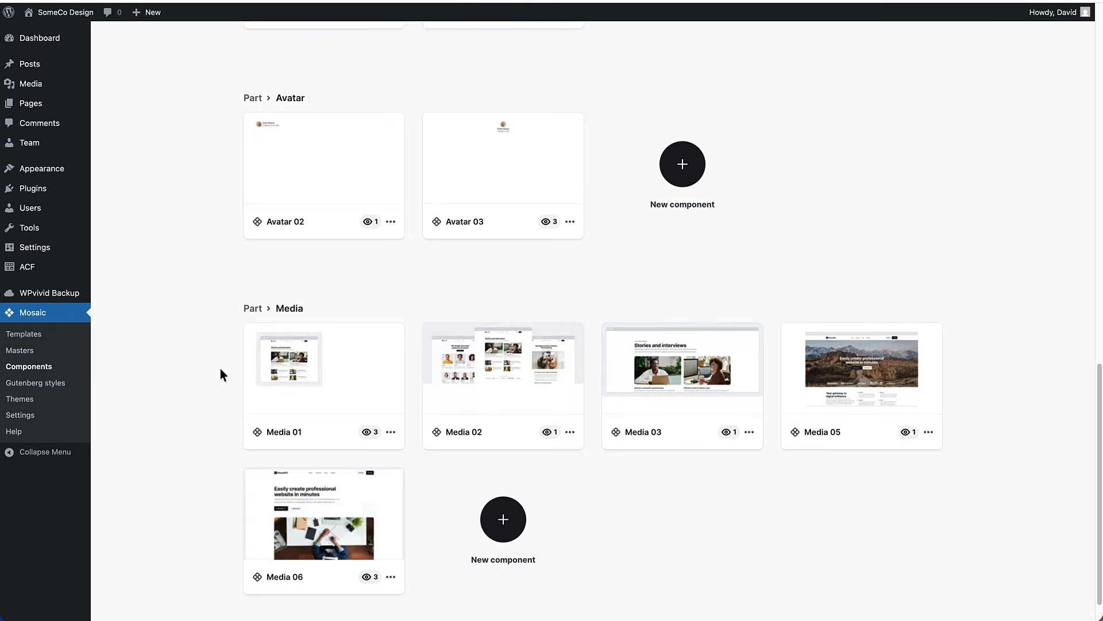
pyautogui.scroll(-1, 220, 367)
pyautogui.scroll(9, 221, 370)
pyautogui.scroll(5, 220, 370)
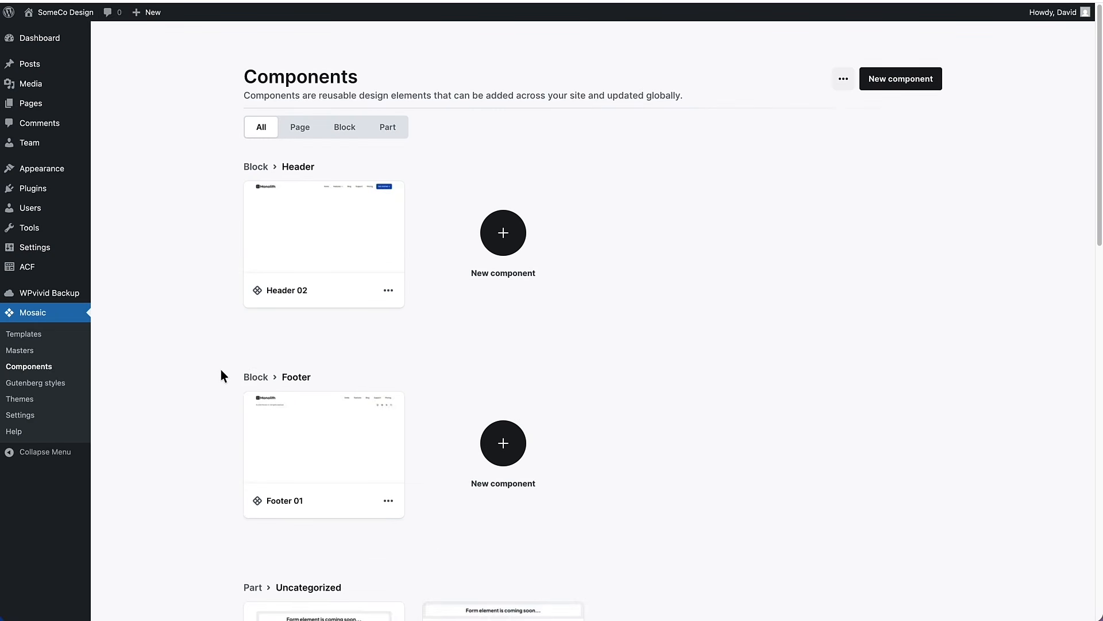
# Step: Review Mosaic's Masters, and browse the full list of Templates and its additional actions
pyautogui.click(20, 353)
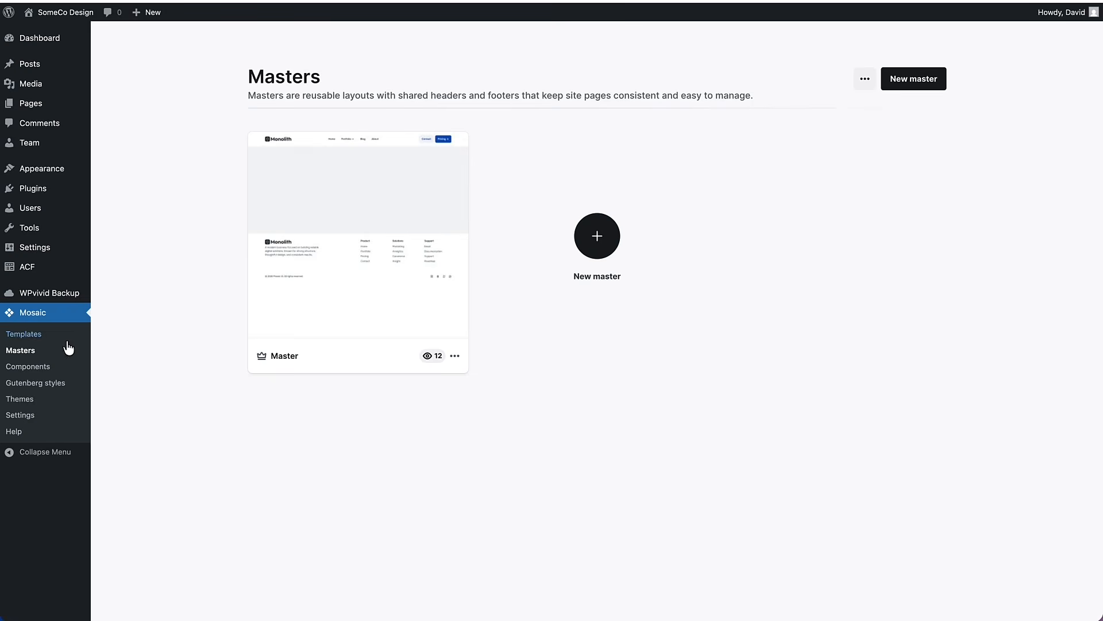
pyautogui.click(32, 337)
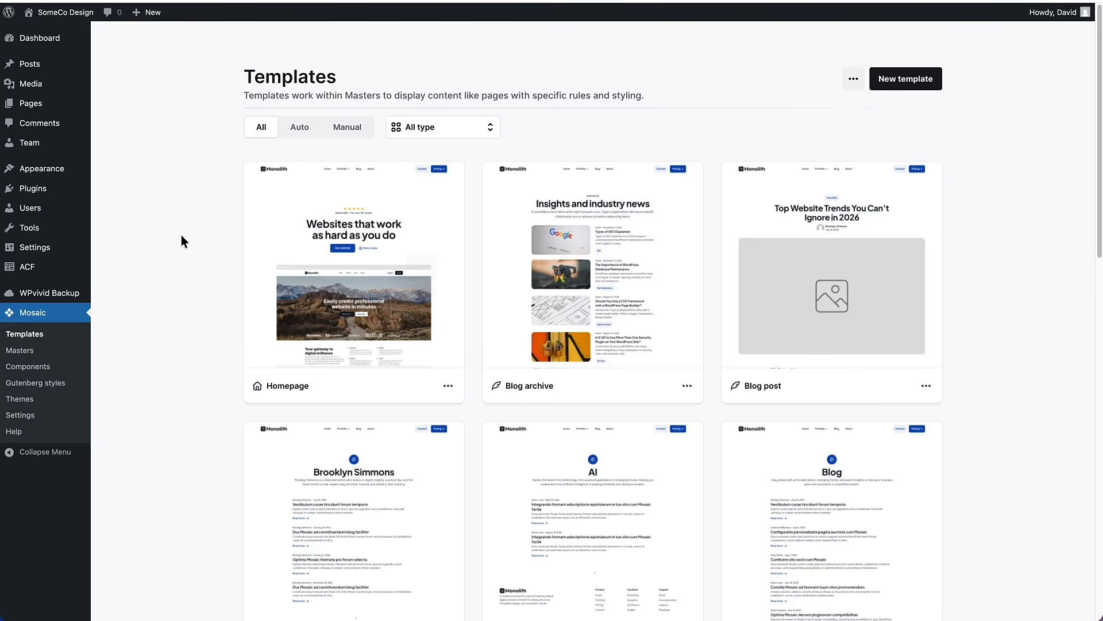
pyautogui.scroll(-3, 181, 236)
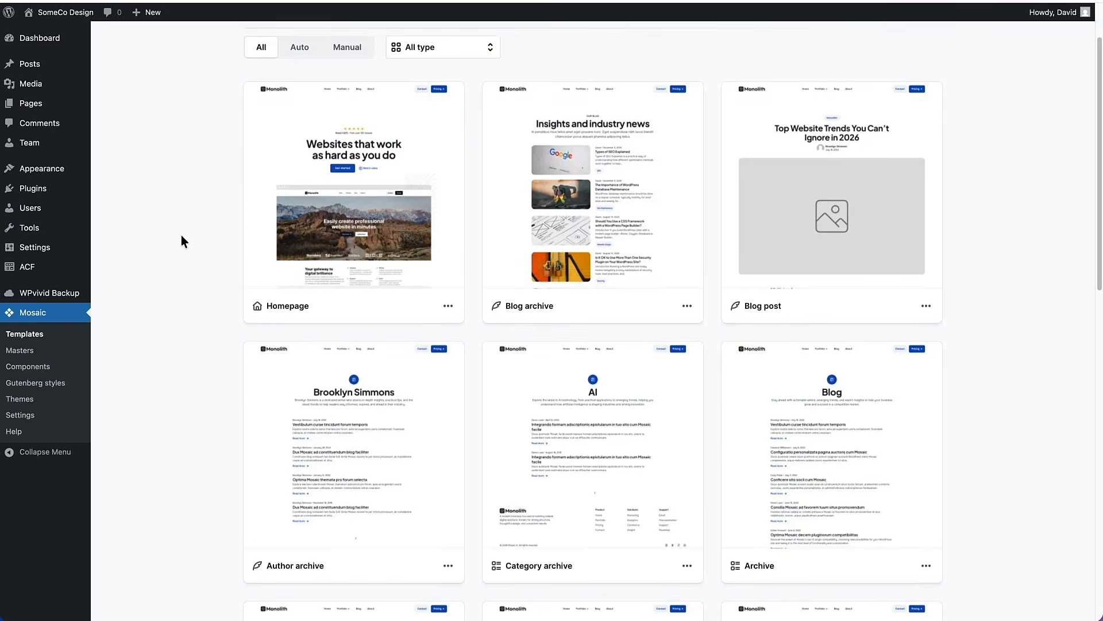
pyautogui.scroll(-10, 181, 235)
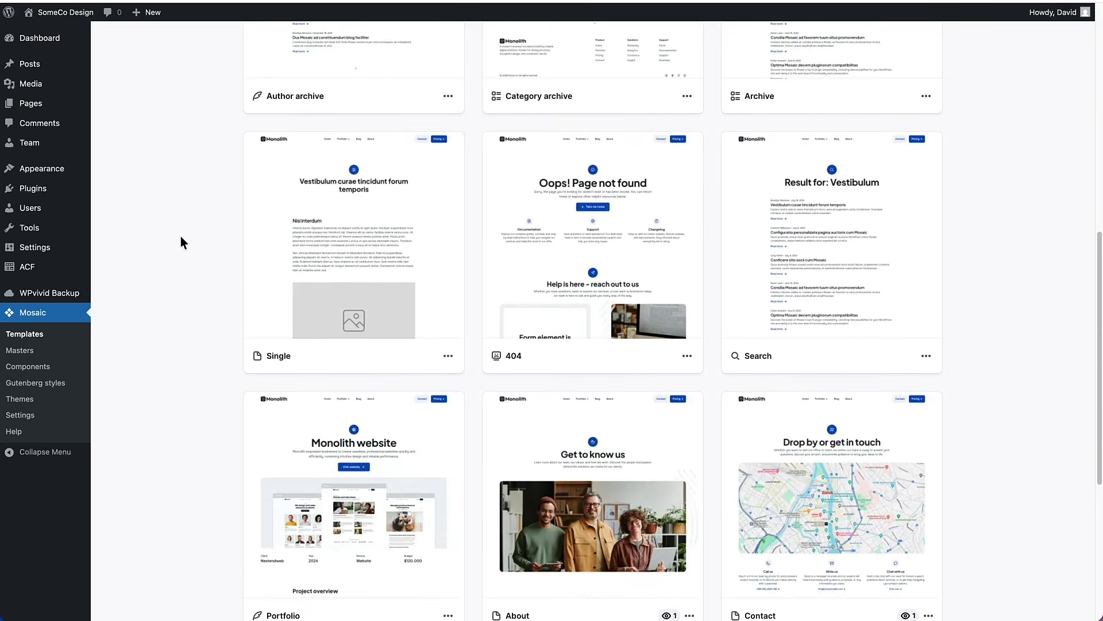
pyautogui.scroll(-8, 181, 236)
pyautogui.scroll(15, 181, 236)
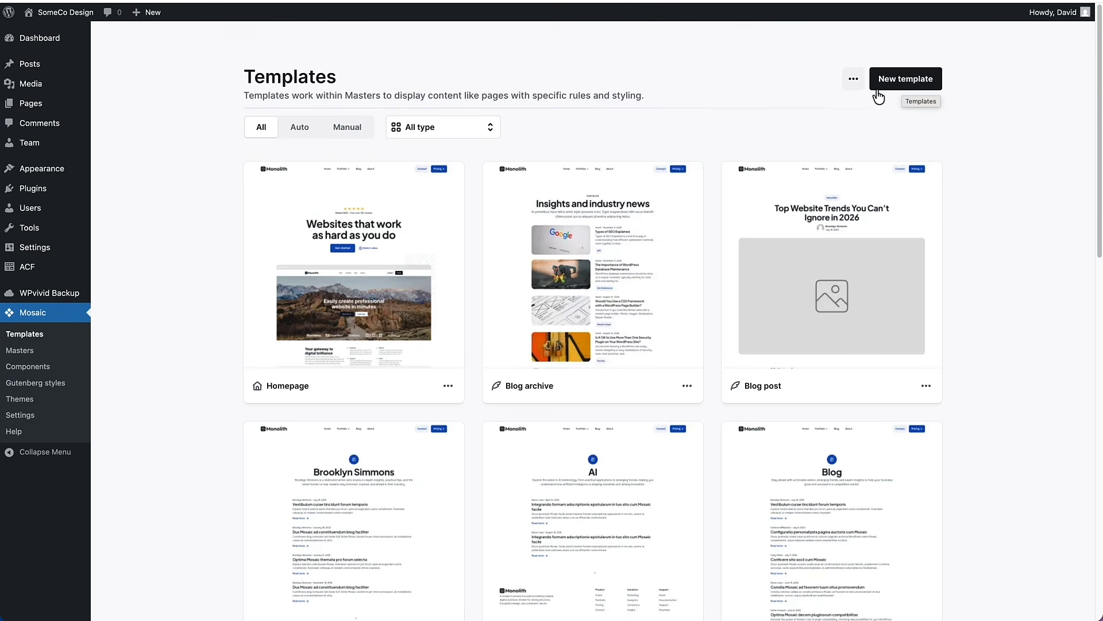
pyautogui.click(853, 83)
pyautogui.click(851, 85)
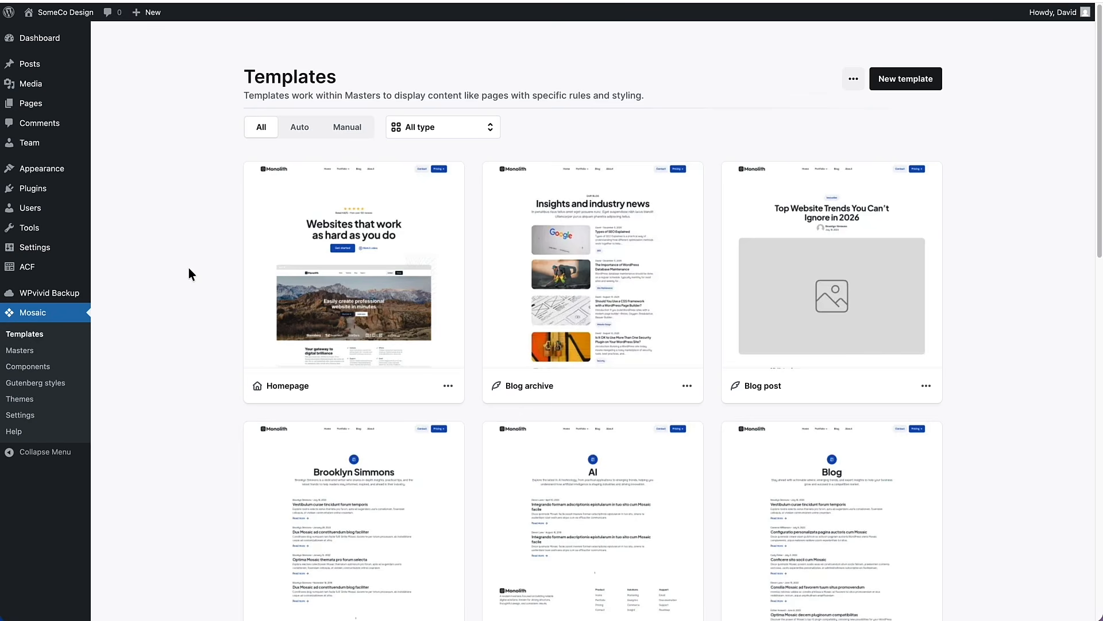
# Step: Open the Blog posts page from the list of all WordPress pages in the Mosaic editor
pyautogui.moveTo(40, 106)
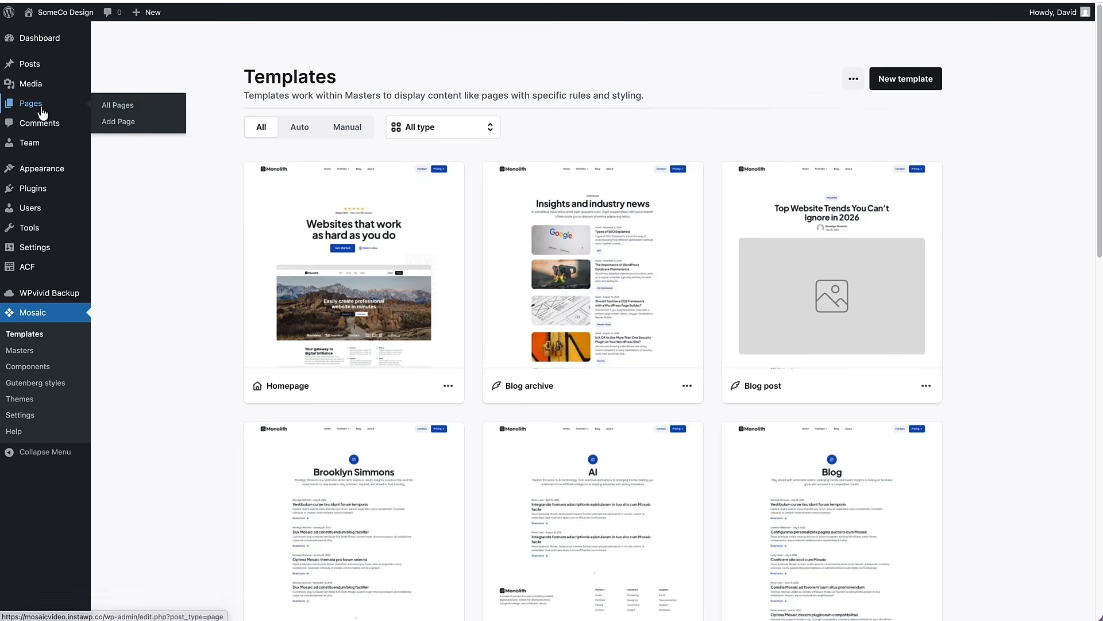
pyautogui.click(121, 107)
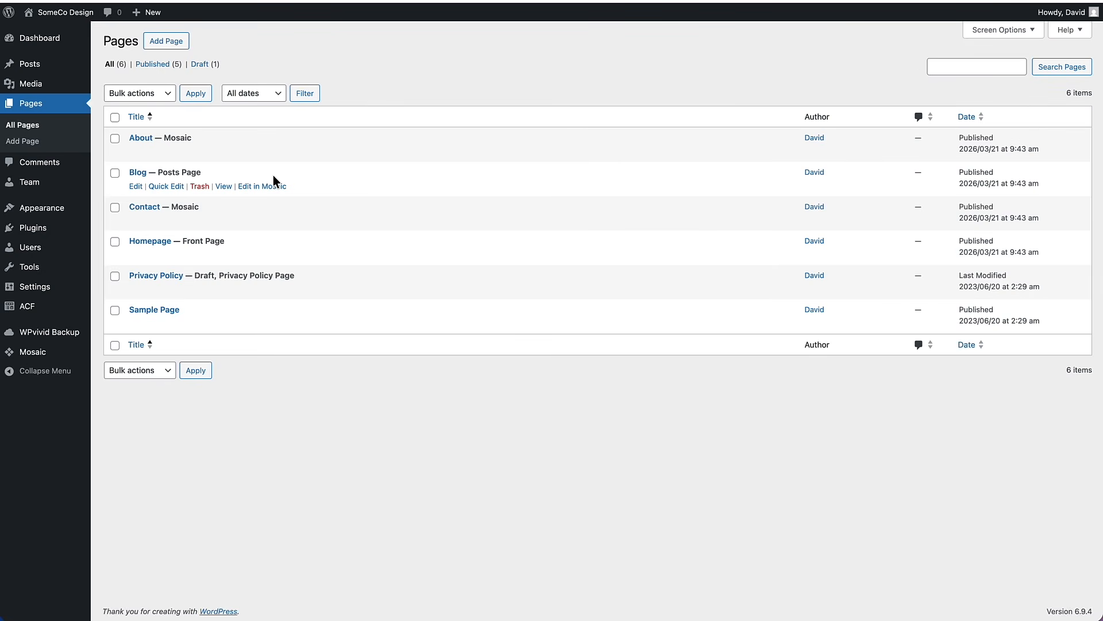
pyautogui.click(264, 187)
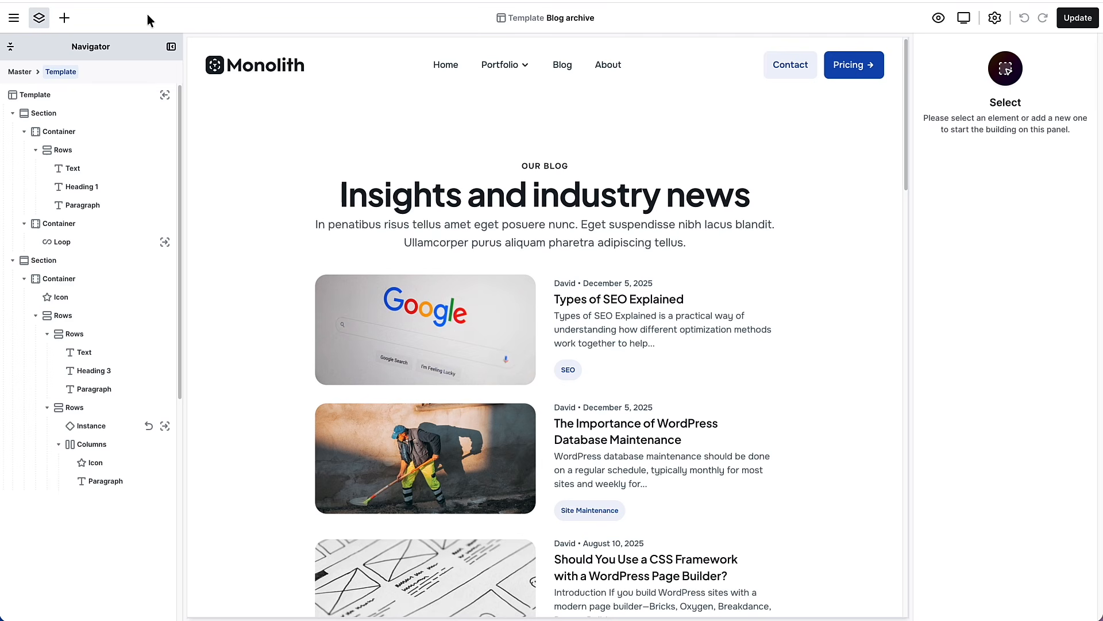
# Step: Search the editor's site navigation for "contact", and clear the search
pyautogui.click(13, 23)
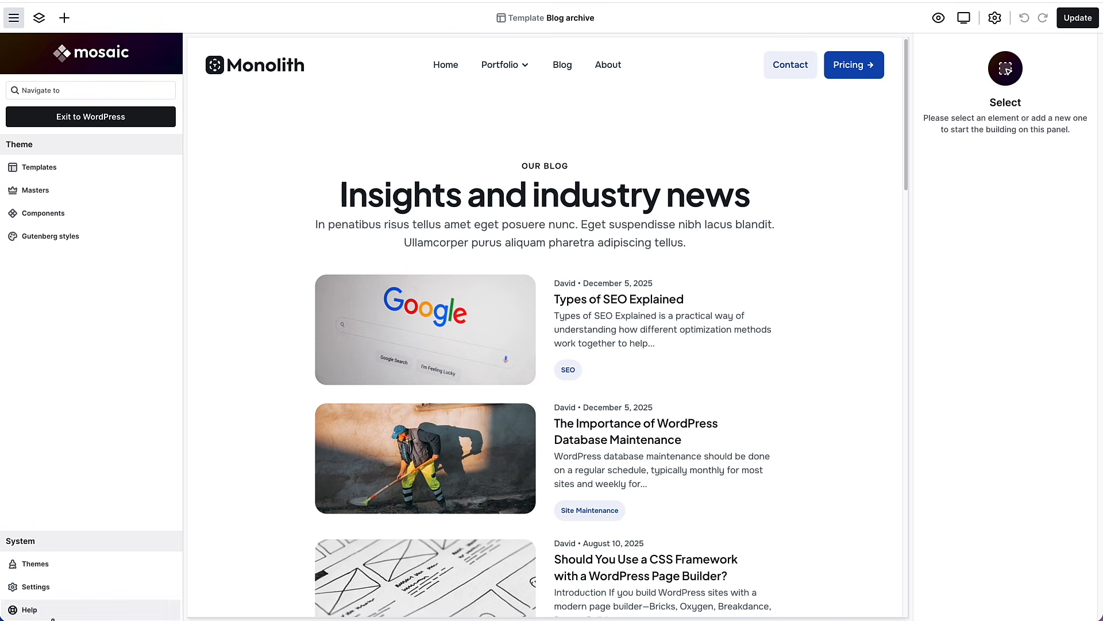
pyautogui.click(59, 90)
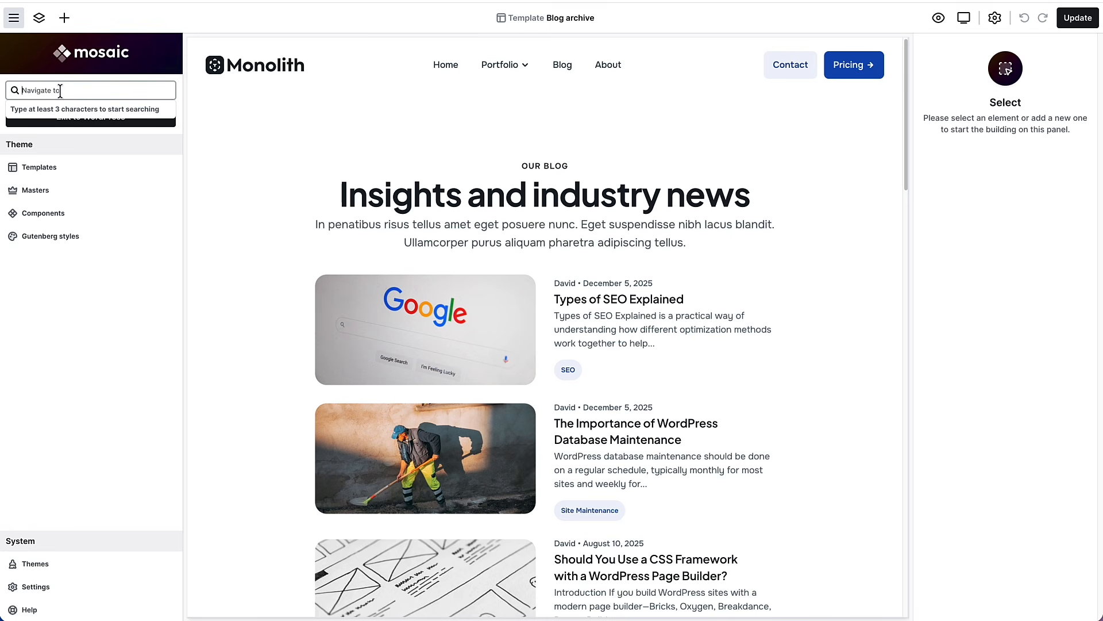
pyautogui.write('contact')
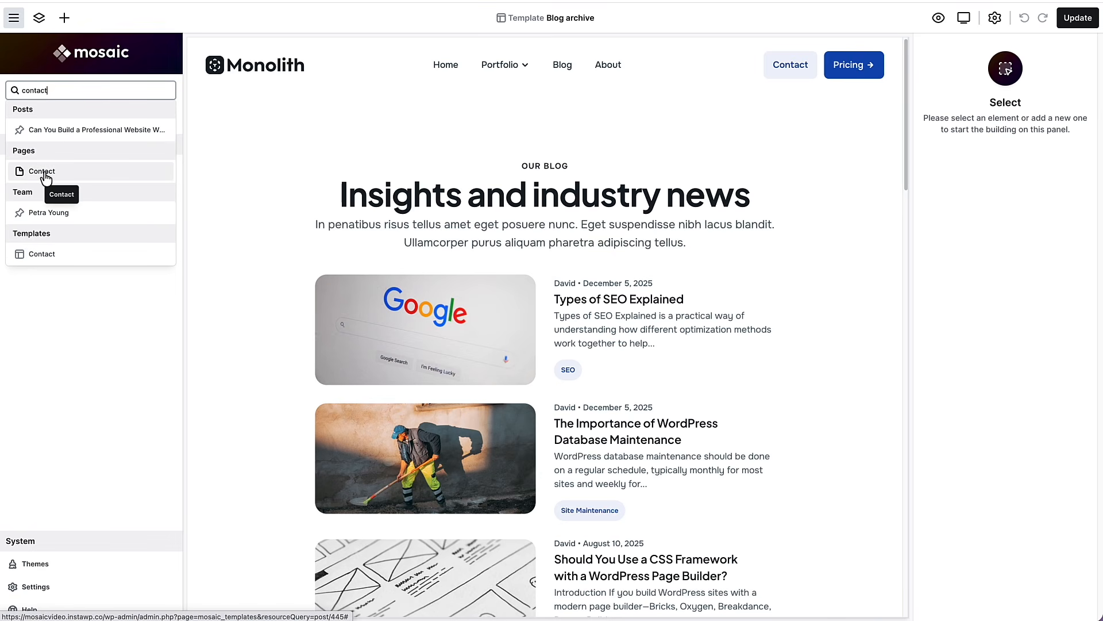
pyautogui.doubleClick(40, 90)
pyautogui.press('BackSpace')
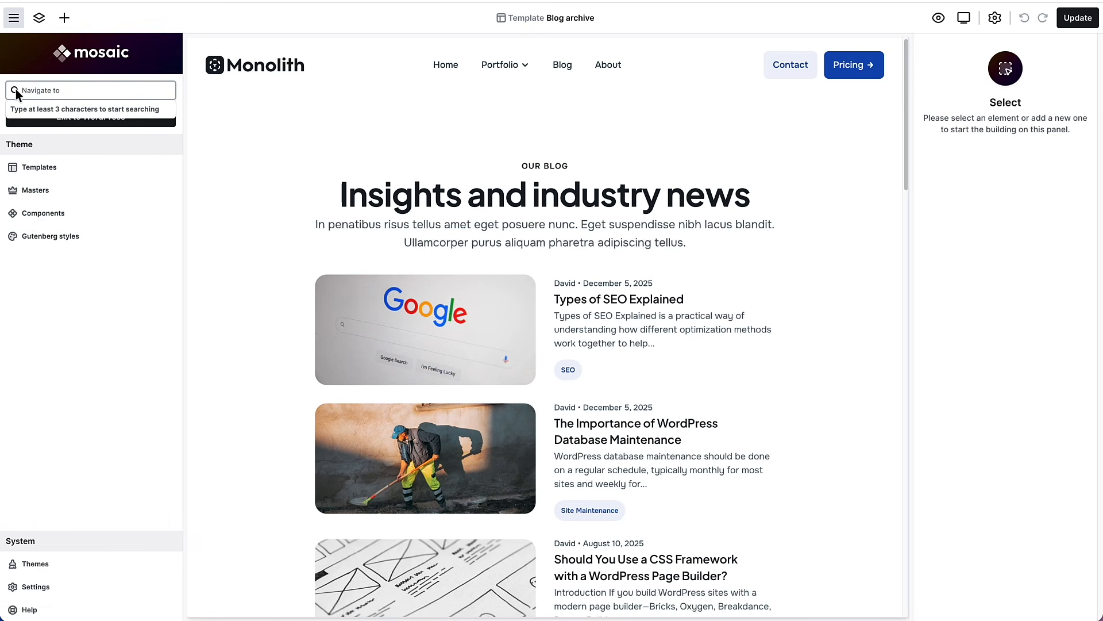
# Step: Inspect the newsletter Container and the Loop's inner structure in the element tree, and step up to the Master and back to the template
pyautogui.click(39, 18)
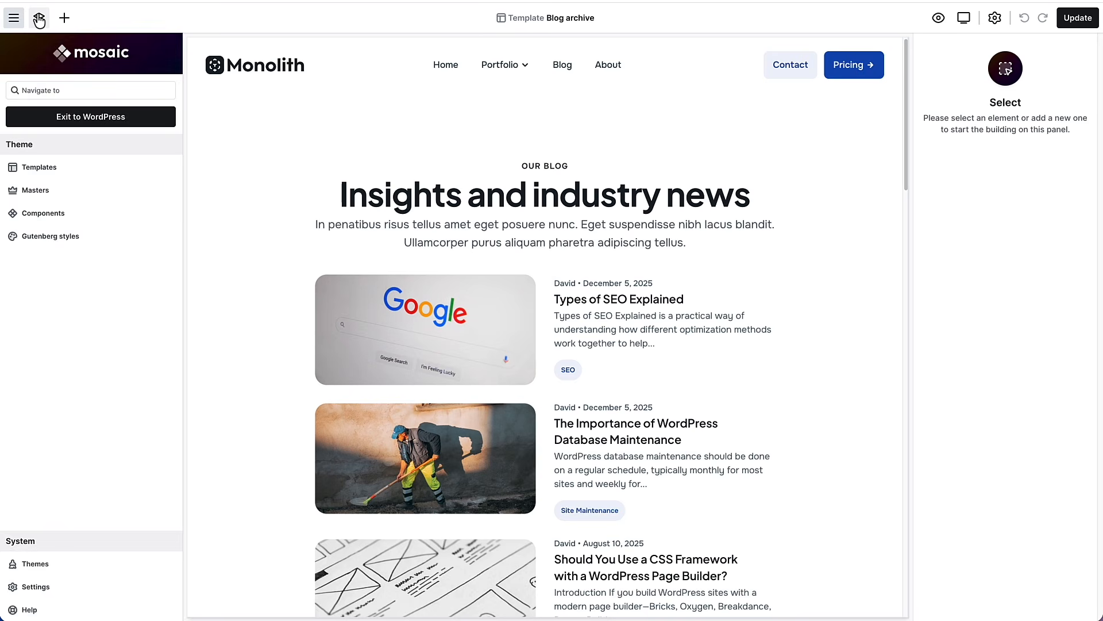
pyautogui.click(39, 18)
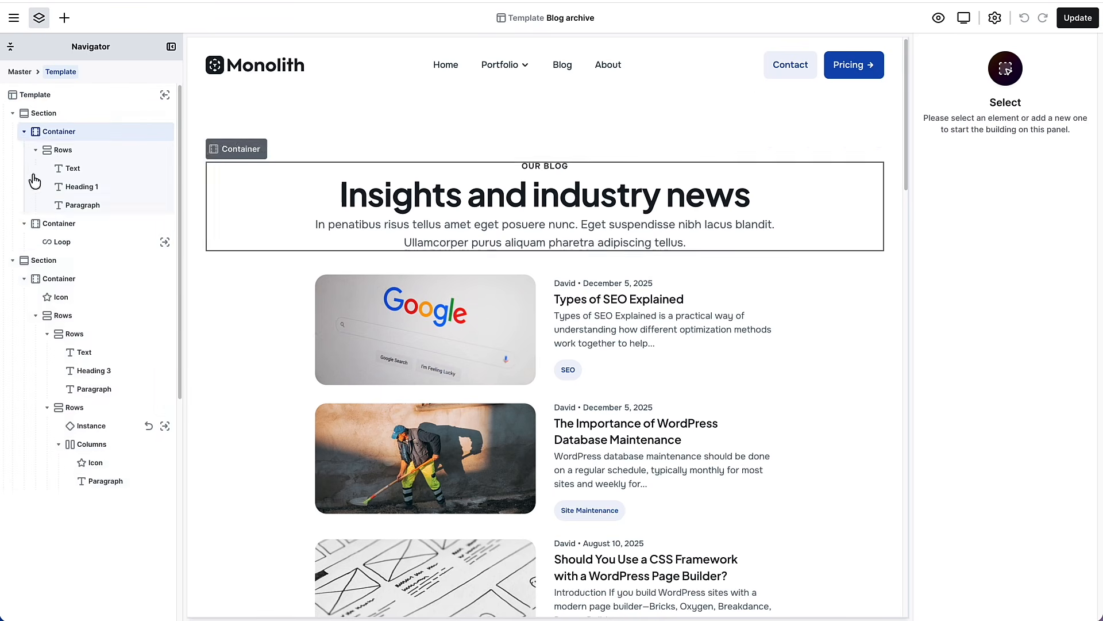
pyautogui.click(57, 283)
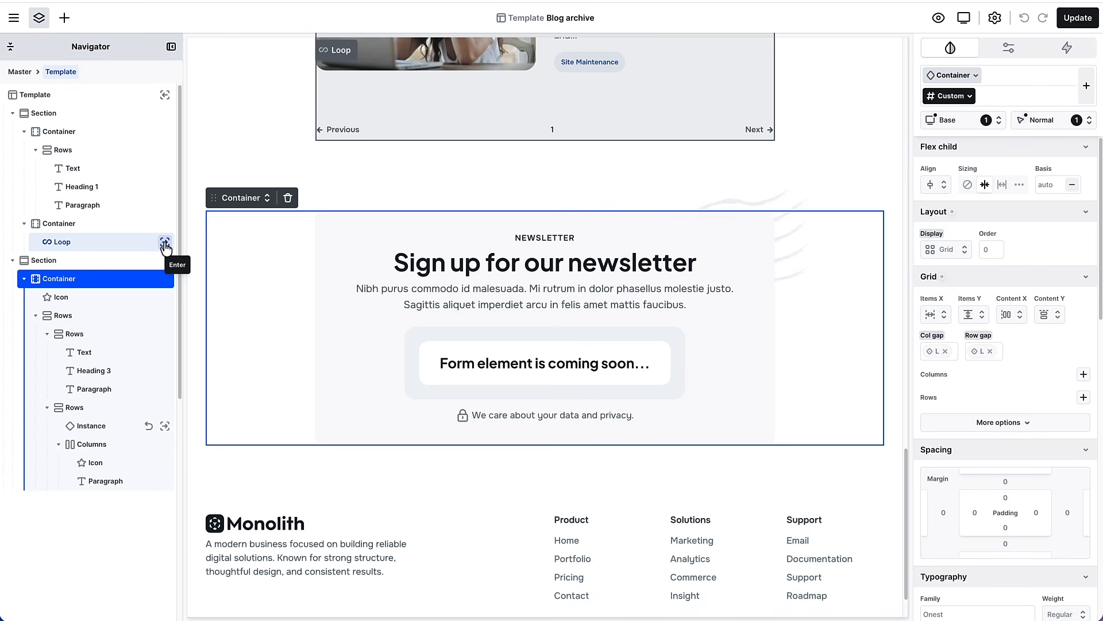
pyautogui.click(165, 242)
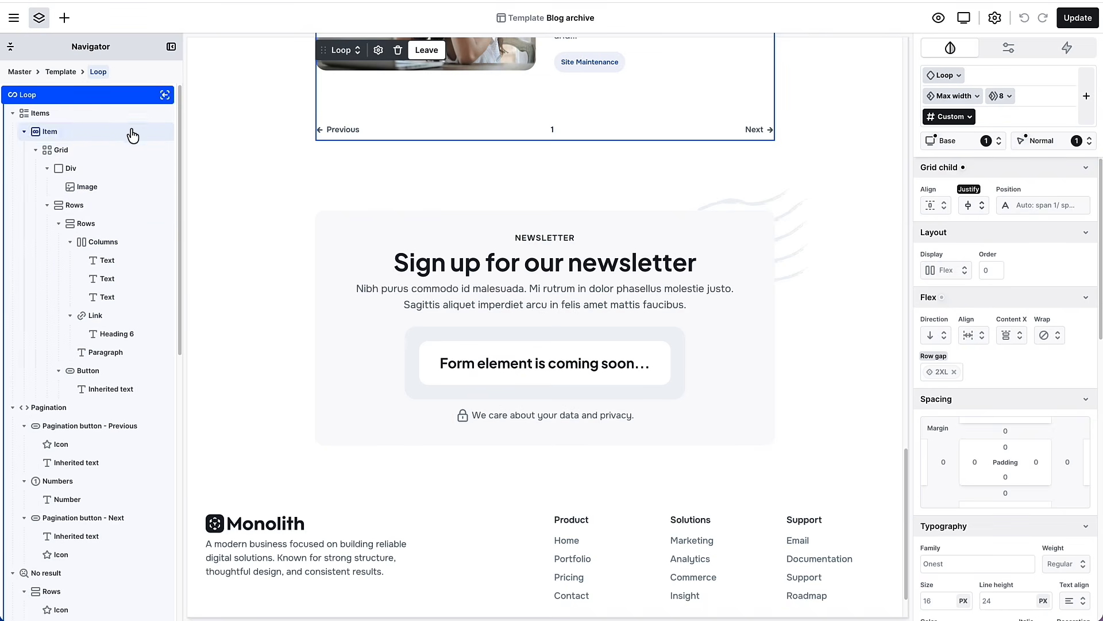
pyautogui.click(165, 94)
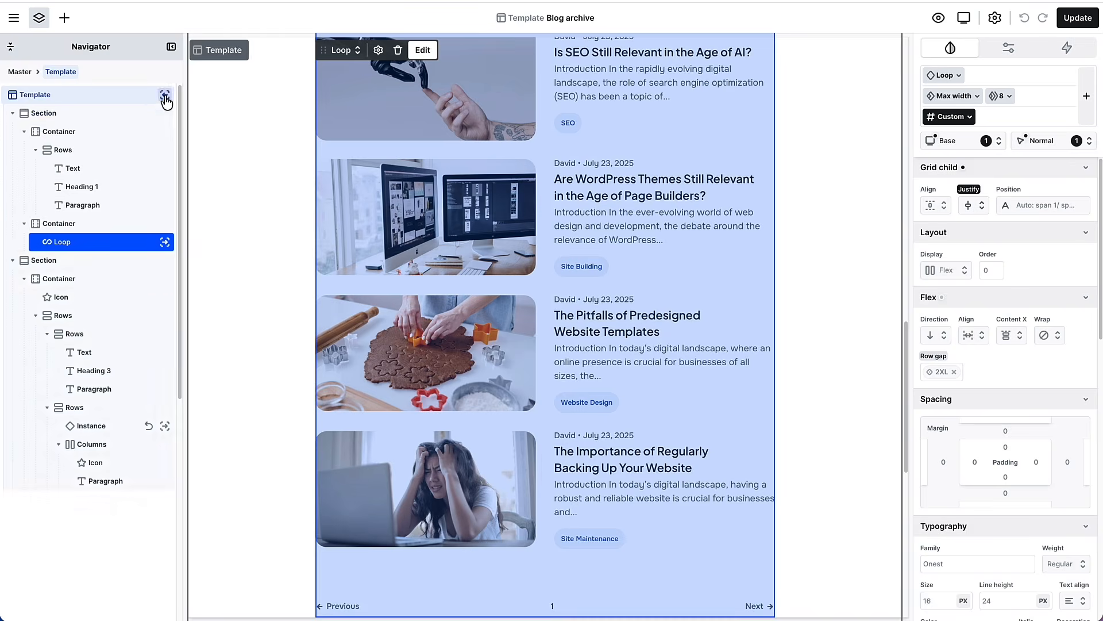
pyautogui.click(165, 96)
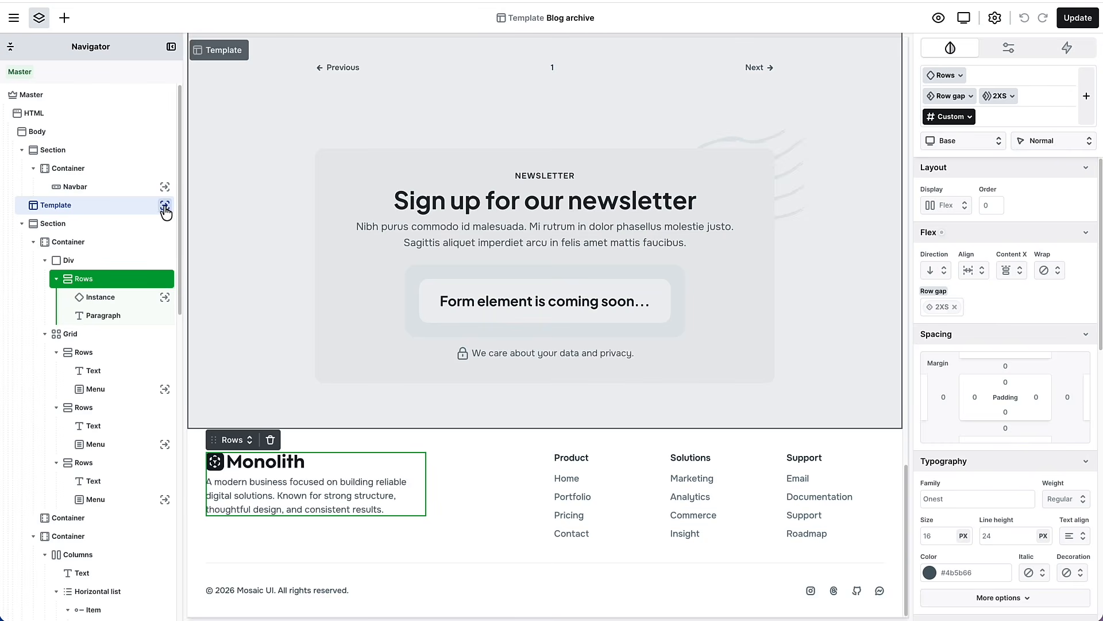
pyautogui.click(165, 207)
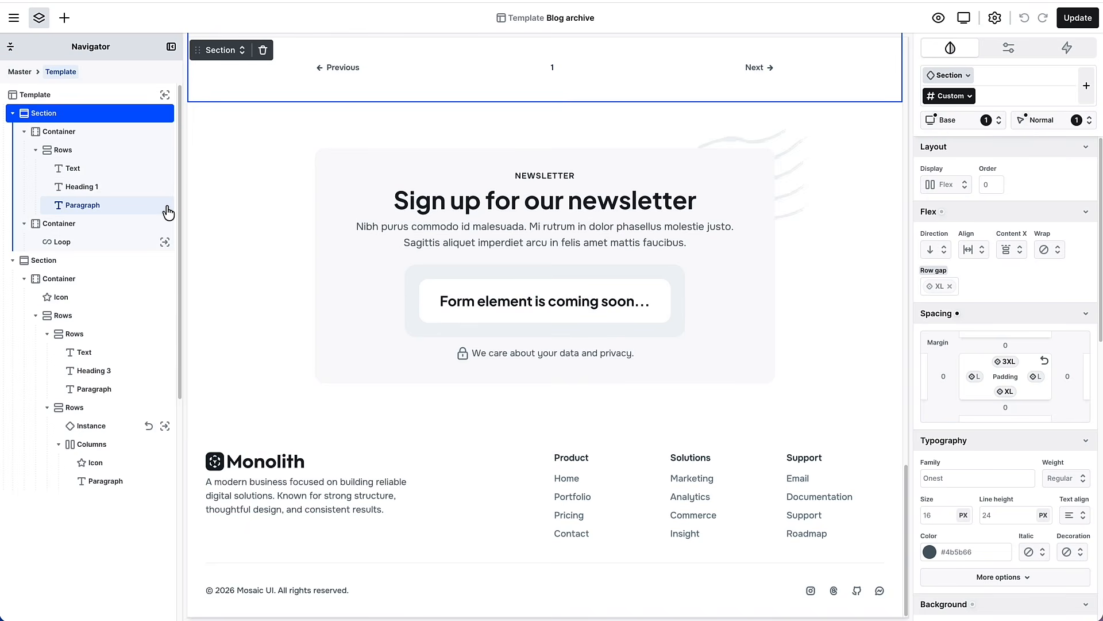
# Step: Select the newsletter Rows block, and review its available actions, including Select parent and Wrap in div
pyautogui.click(431, 164)
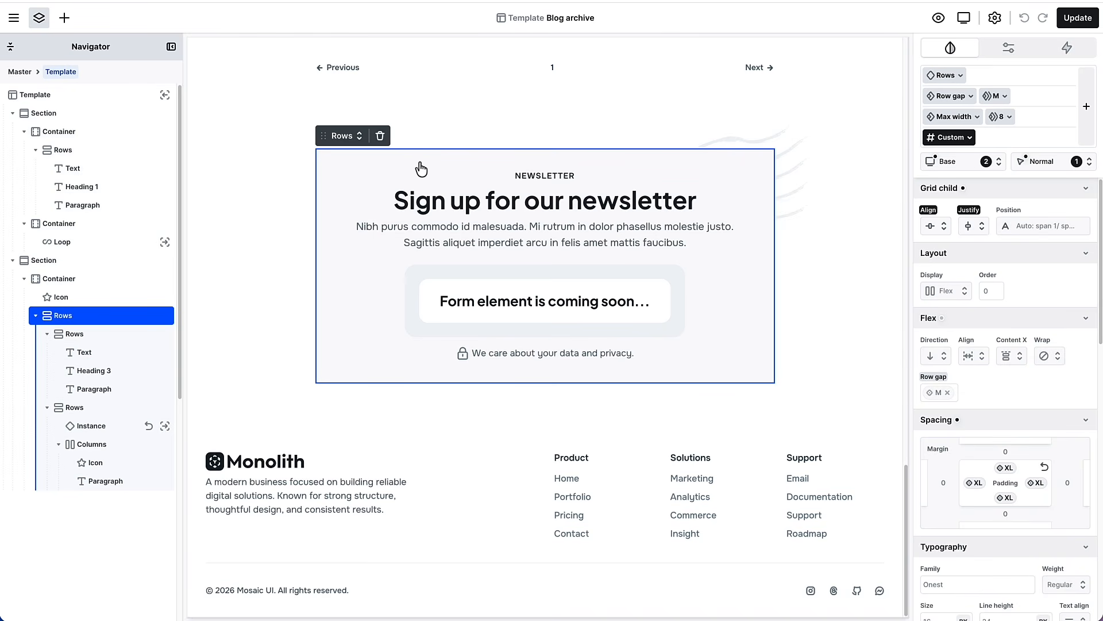
pyautogui.rightClick(94, 319)
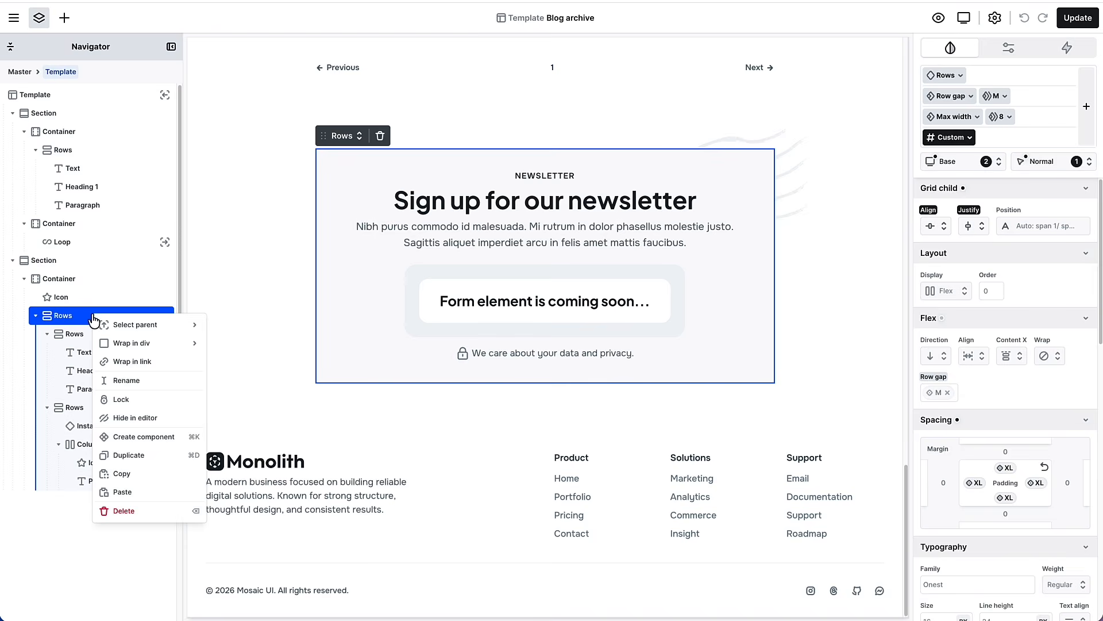
pyautogui.moveTo(109, 325)
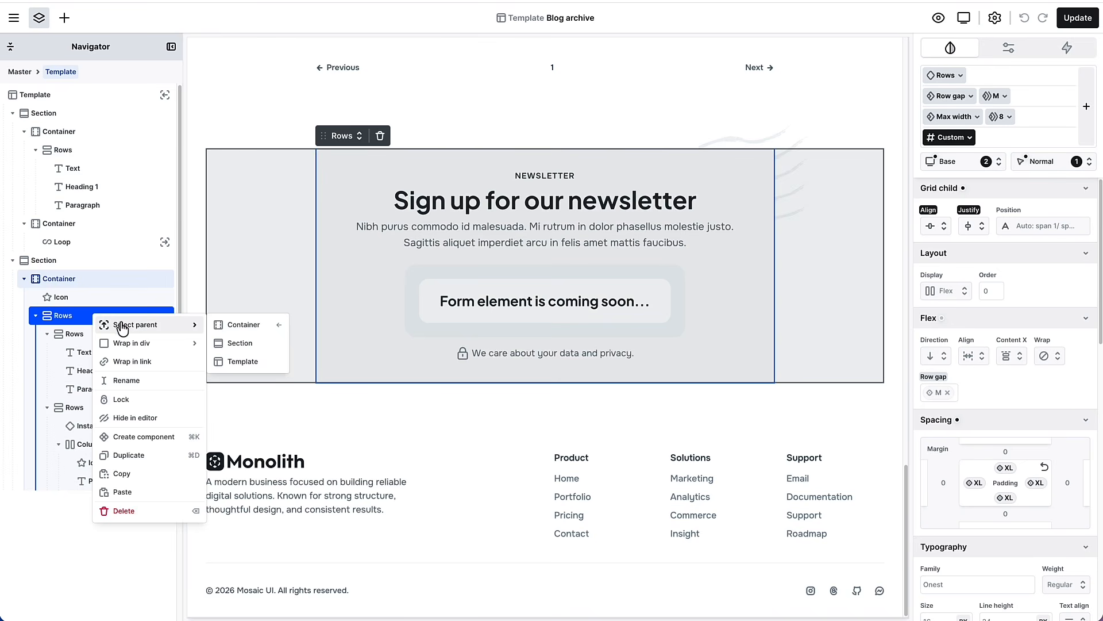
pyautogui.moveTo(126, 345)
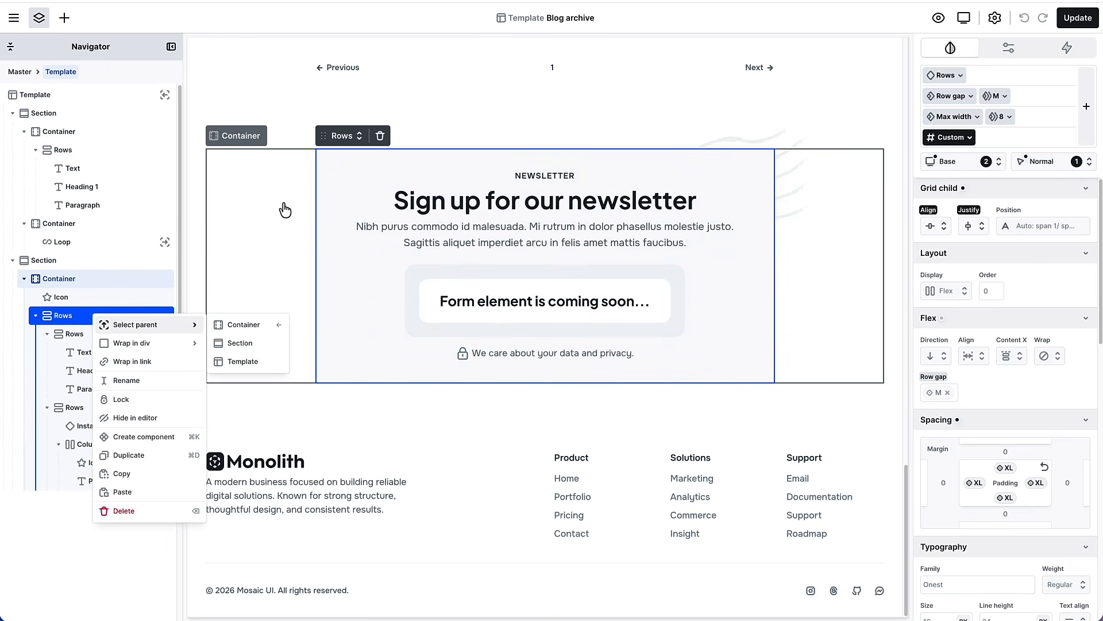
# Step: Preview the newsletter Rows block as a Div, Grid, Columns and Container without applying any of them
pyautogui.click(360, 139)
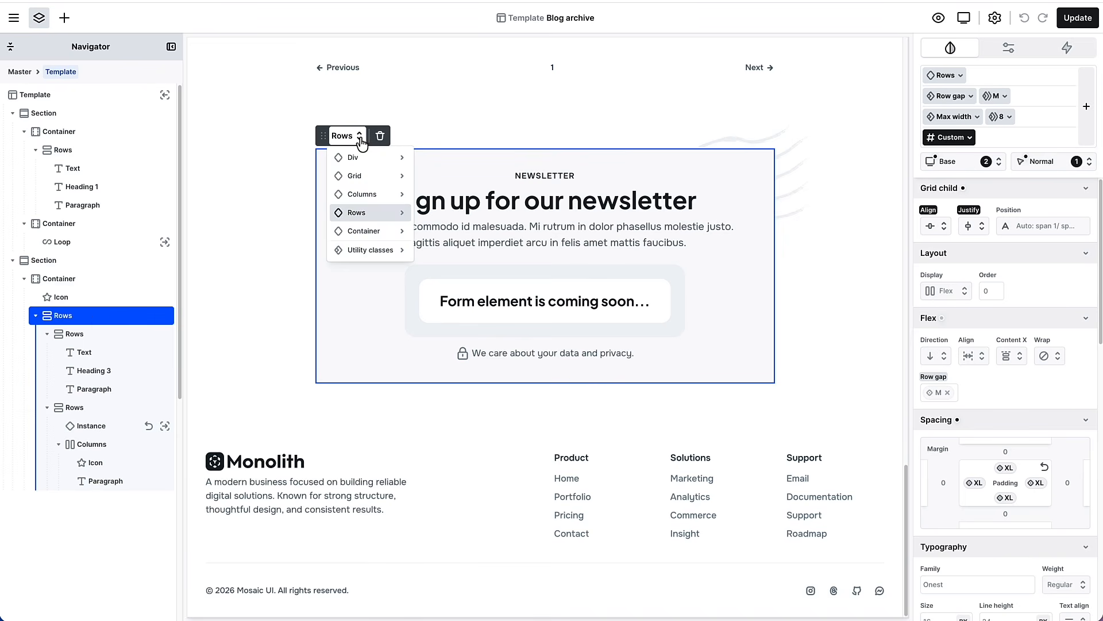
pyautogui.moveTo(357, 158)
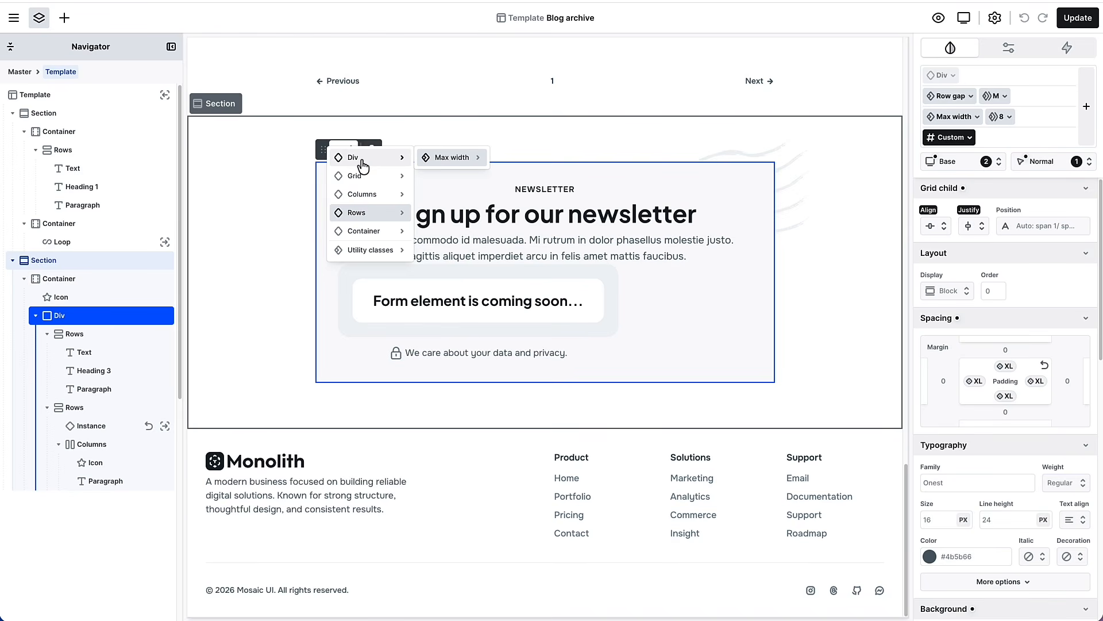
pyautogui.moveTo(360, 180)
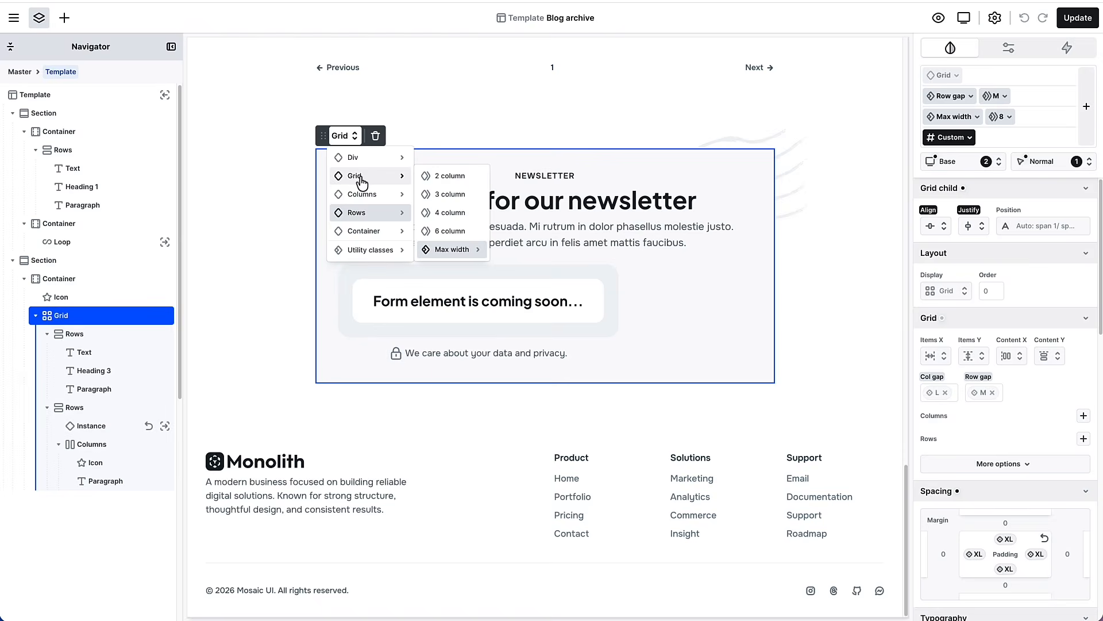
pyautogui.moveTo(356, 200)
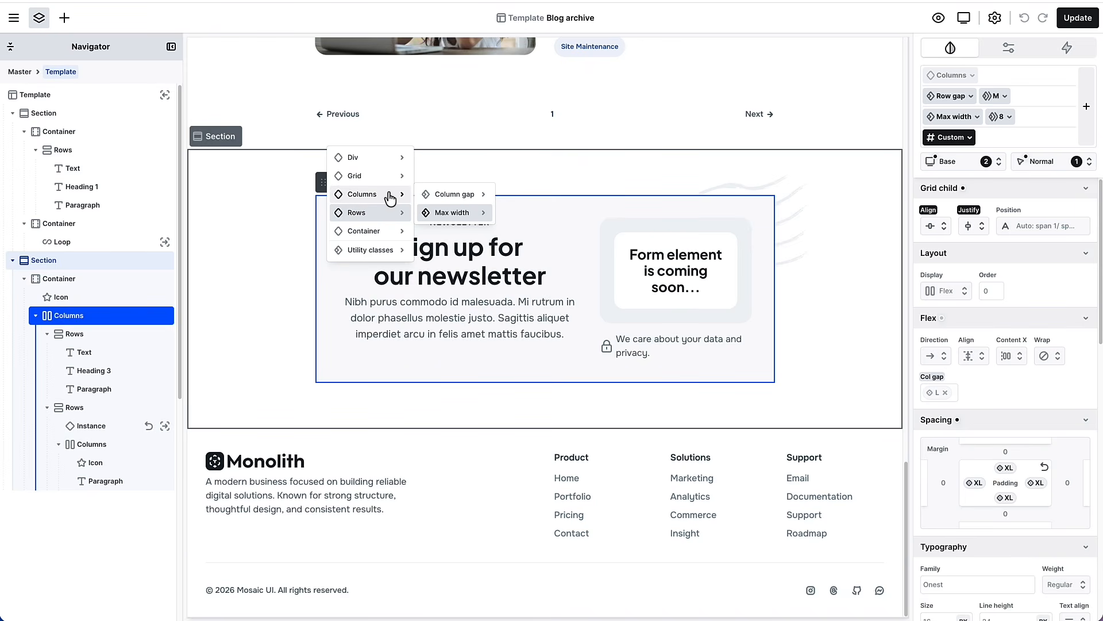
pyautogui.moveTo(445, 224)
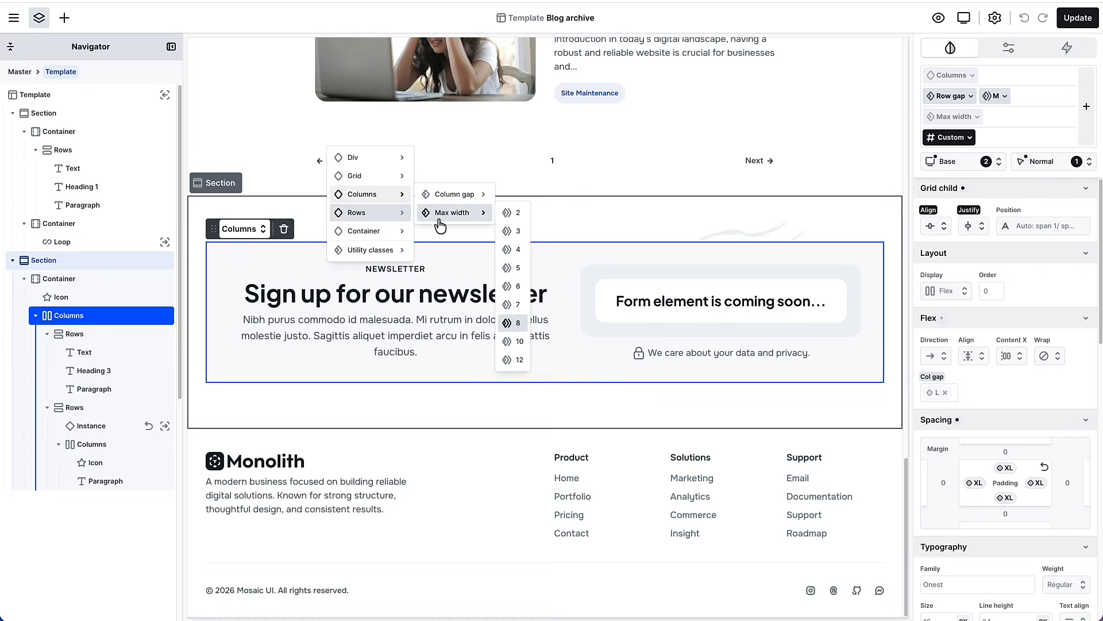
pyautogui.moveTo(388, 244)
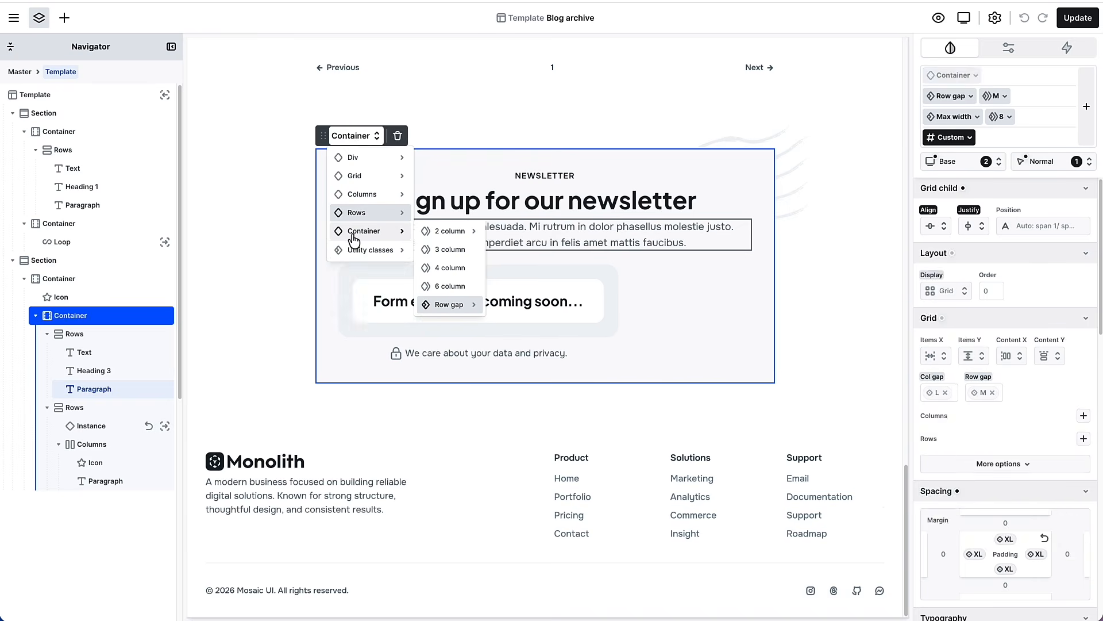
pyautogui.click(234, 49)
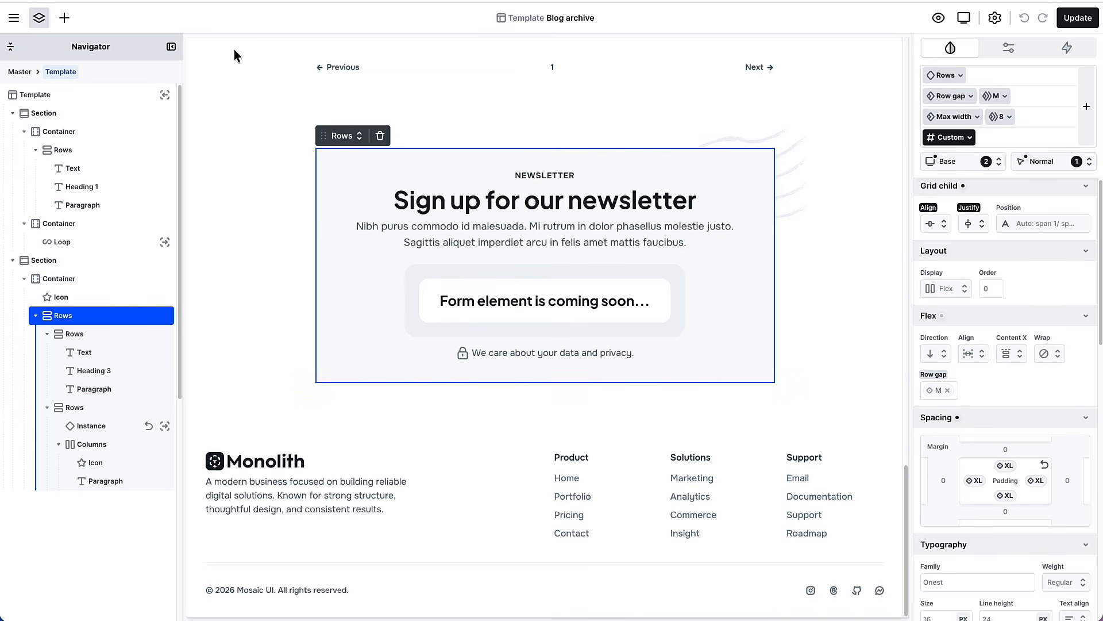
# Step: Browse the elements that can be added, from the asset and structure groups through the WordPress group
pyautogui.click(64, 19)
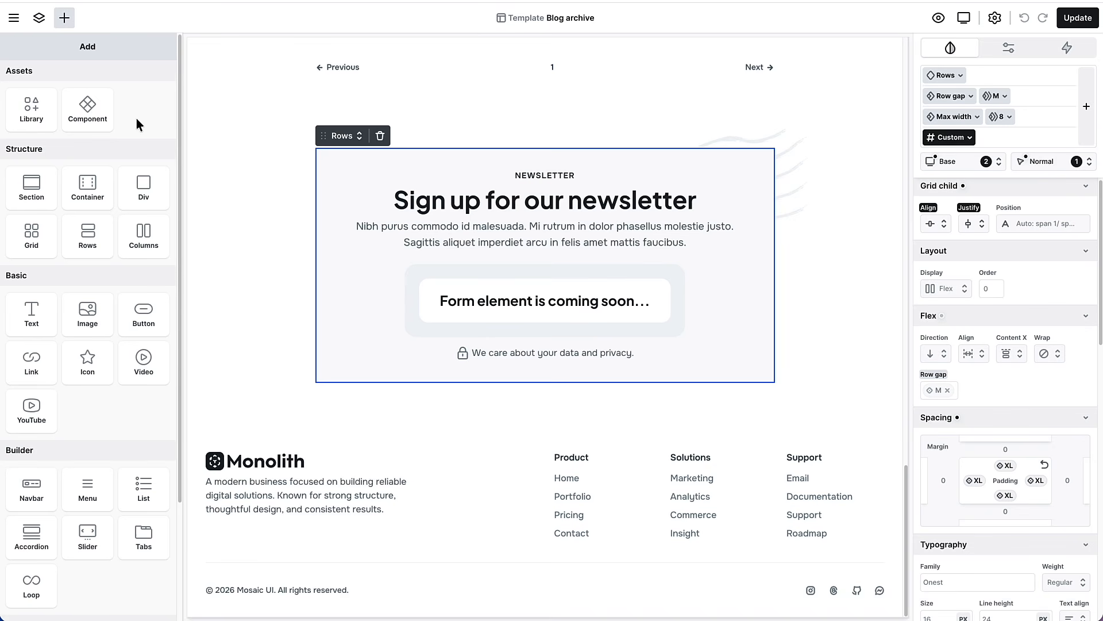
pyautogui.scroll(-5, 80, 305)
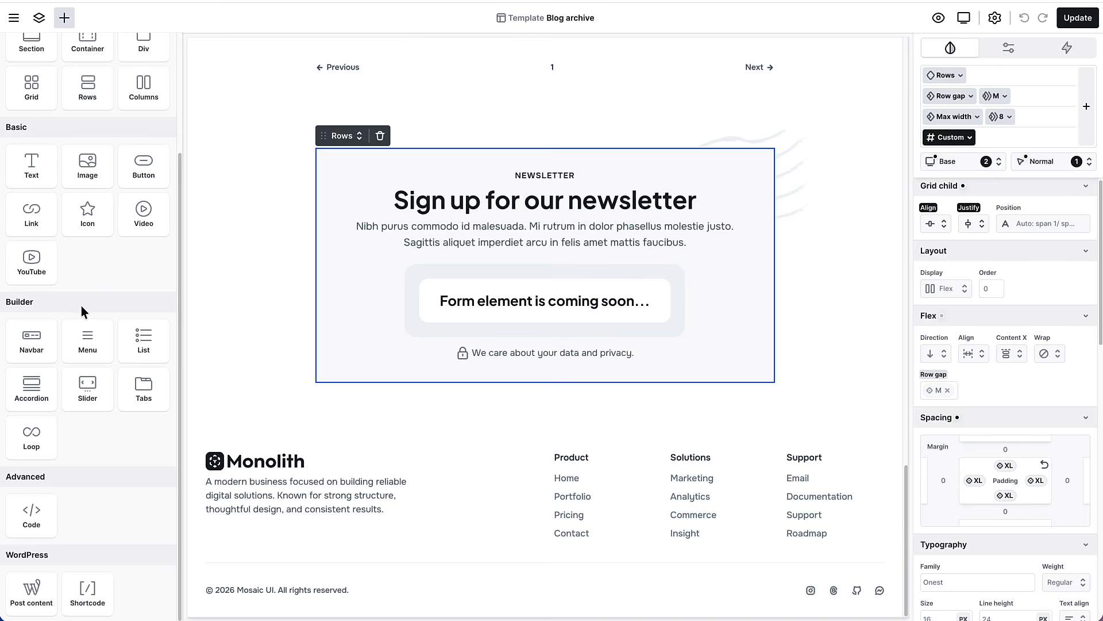
pyautogui.scroll(5, 81, 306)
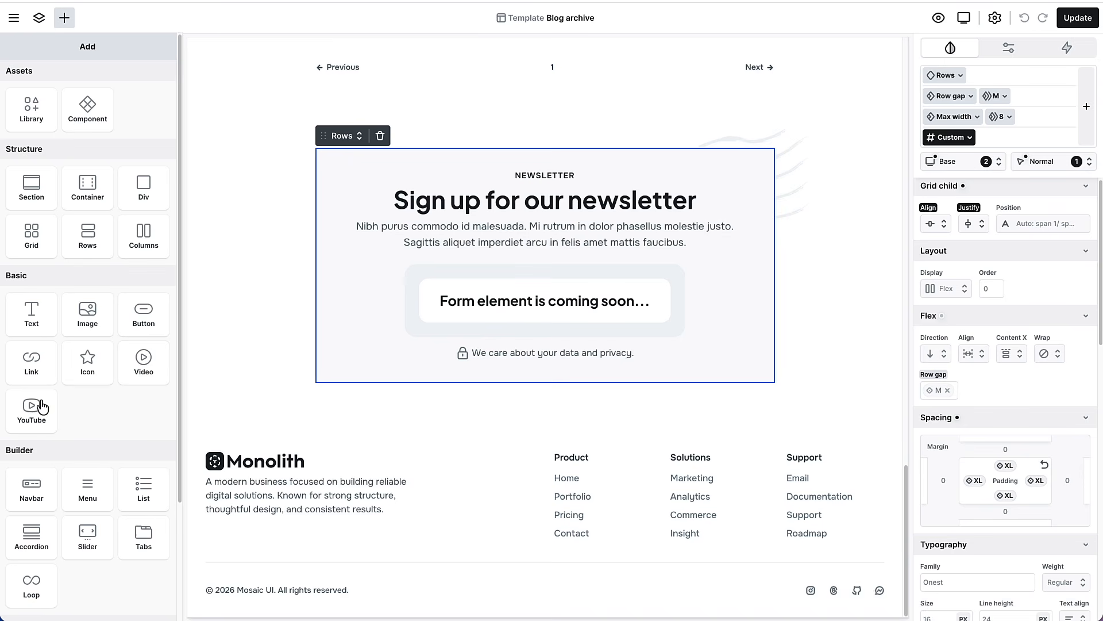
pyautogui.scroll(-3, 74, 391)
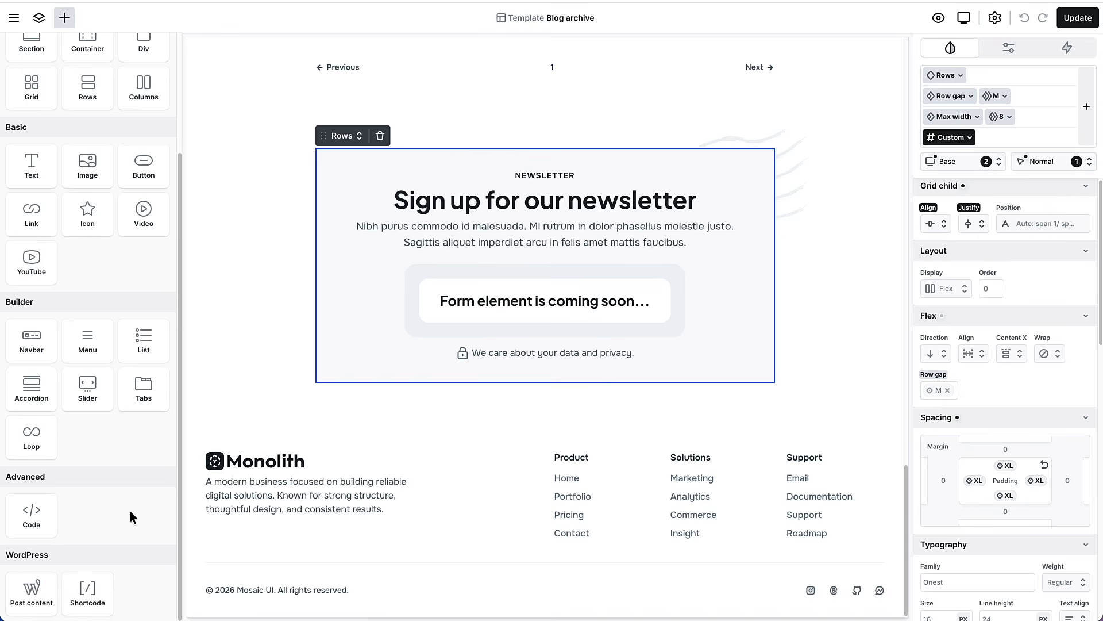
pyautogui.scroll(3, 130, 511)
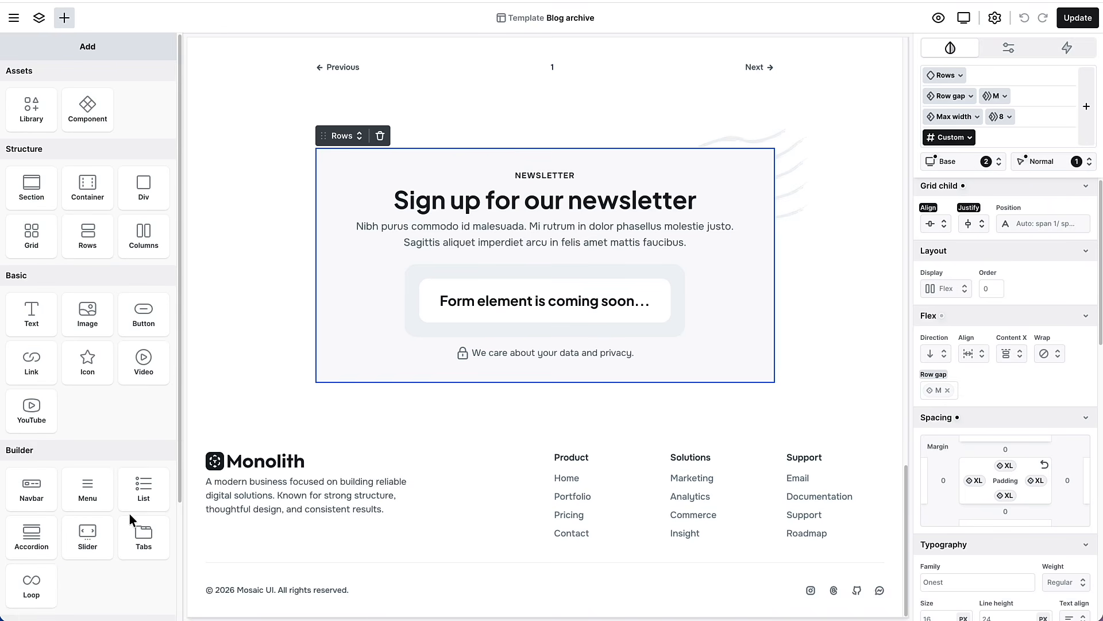
# Step: Add a Shortcode element inside the newsletter Rows block, and delete it again
pyautogui.scroll(-3, 129, 514)
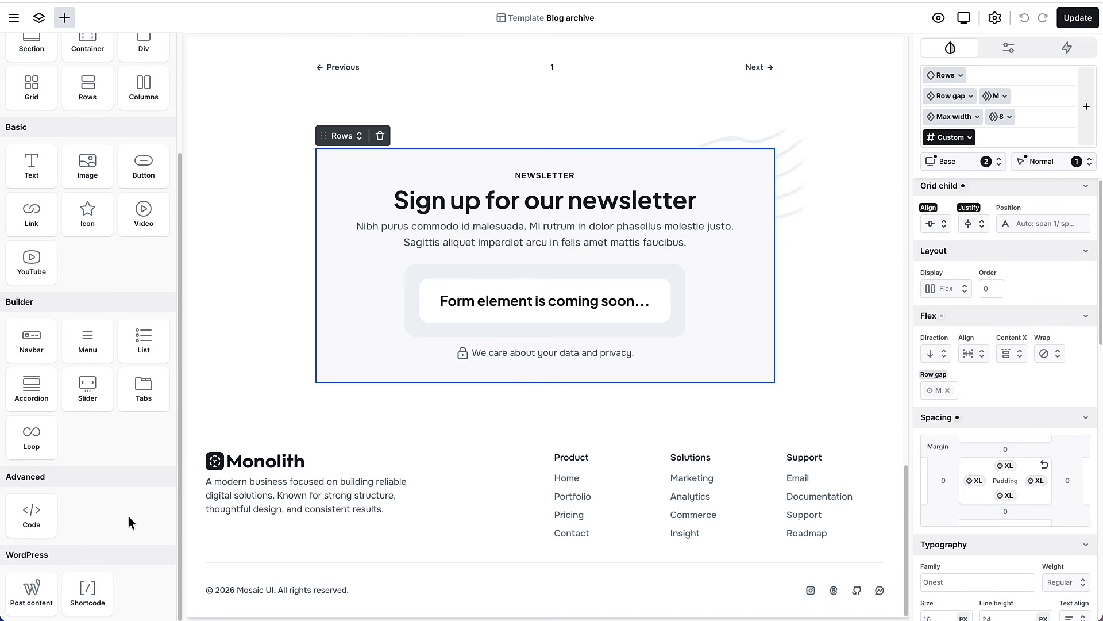
pyautogui.click(88, 594)
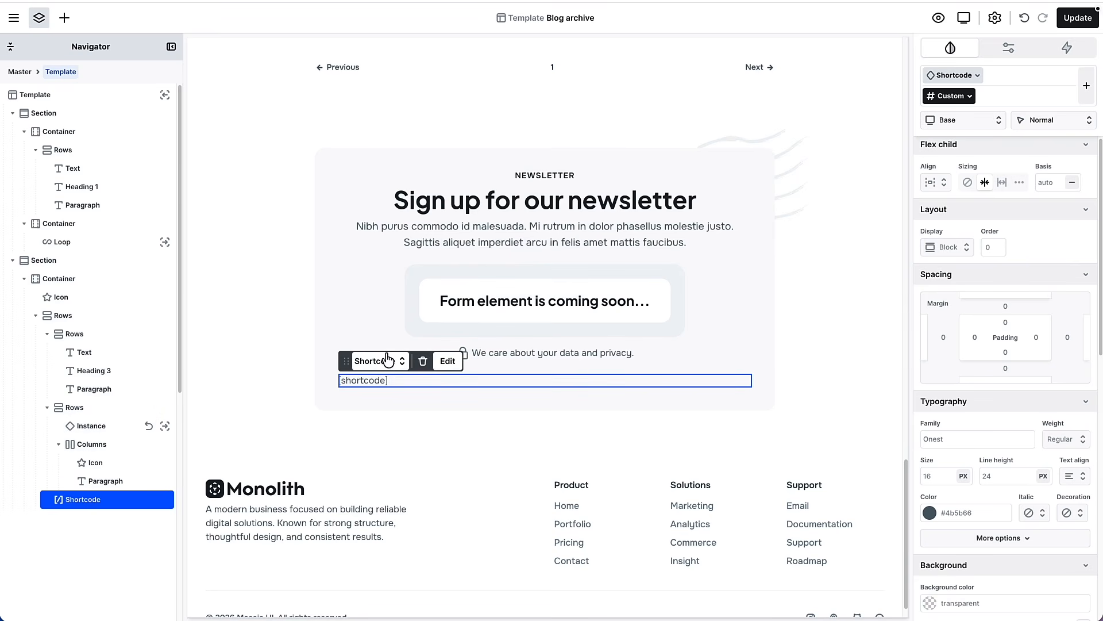
pyautogui.click(423, 360)
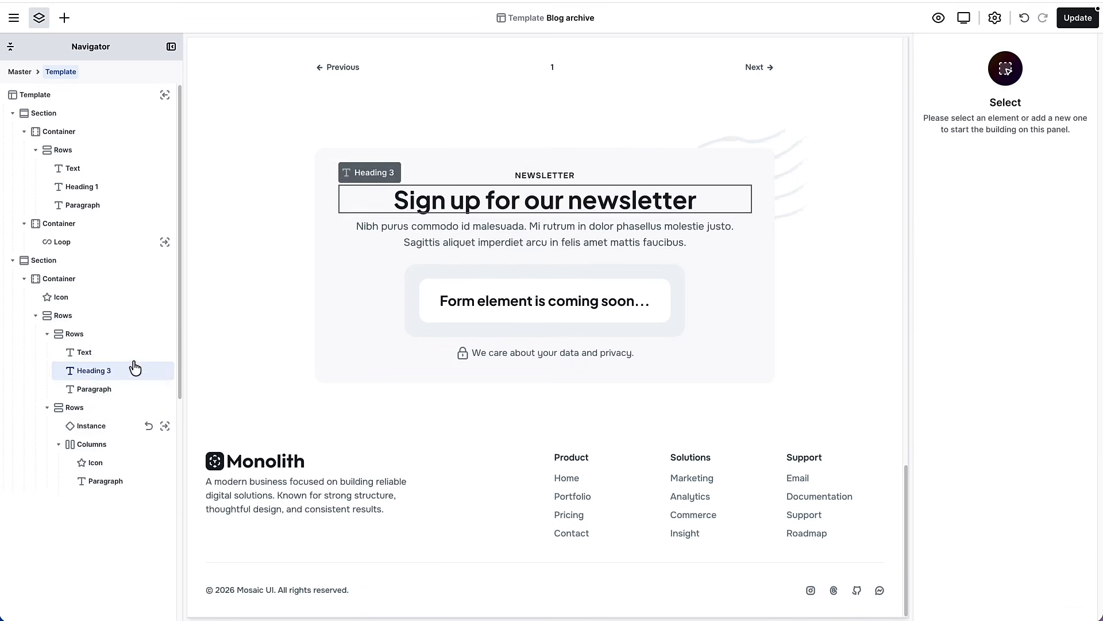
# Step: Add a Code element at the end of the Blog archive template
pyautogui.click(64, 18)
pyautogui.scroll(-3, 69, 394)
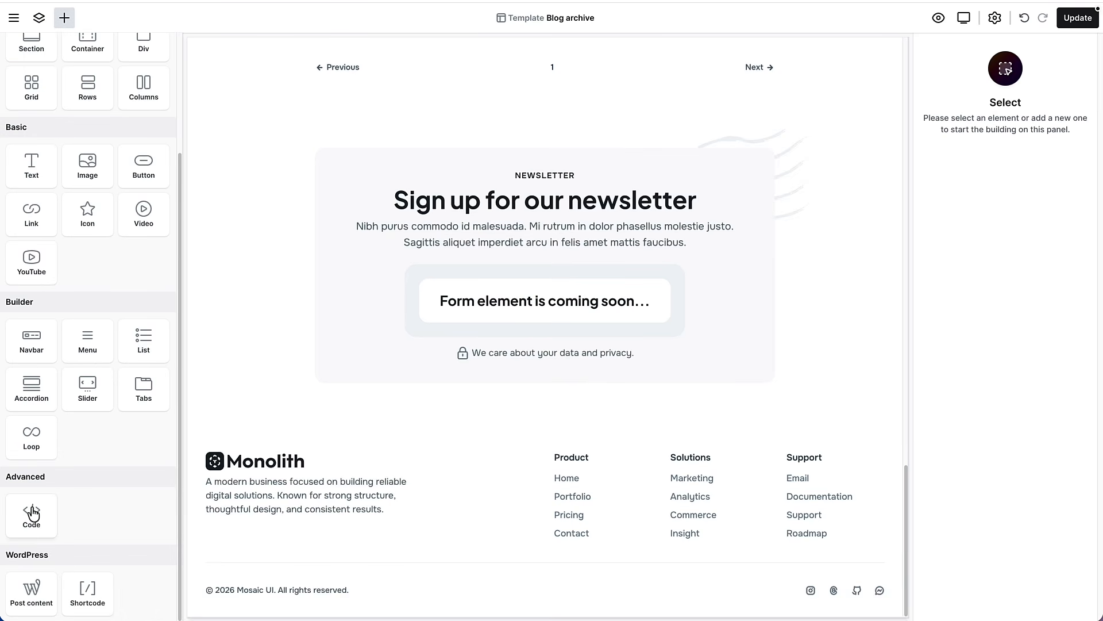
pyautogui.click(32, 513)
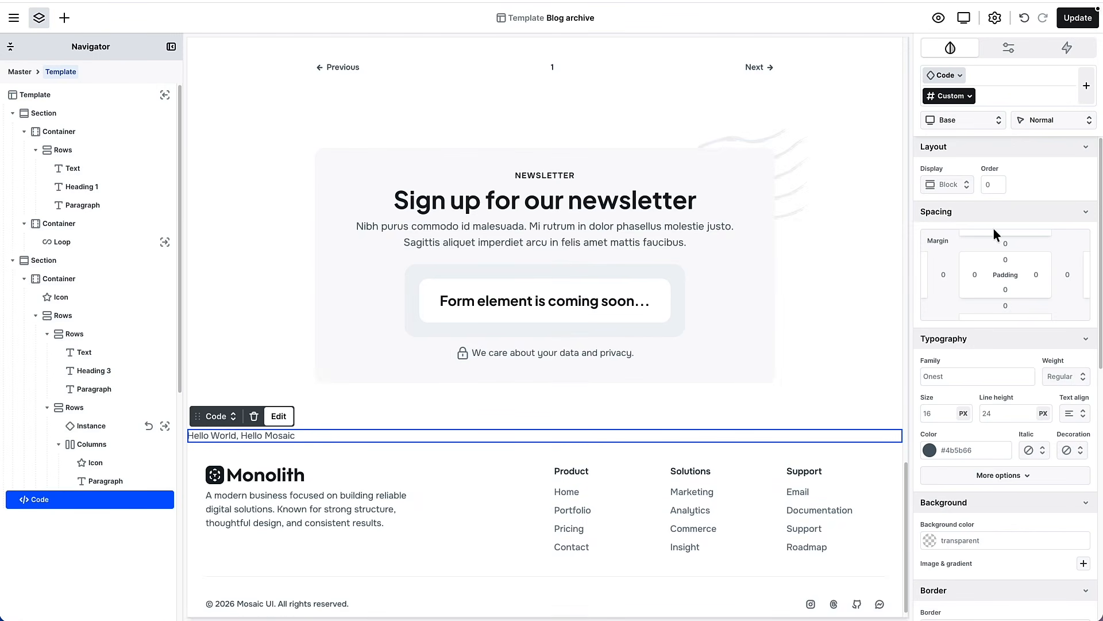
# Step: Inspect the Code element's settings and view its HTML in the full-screen code editor, and close that editor
pyautogui.click(1009, 49)
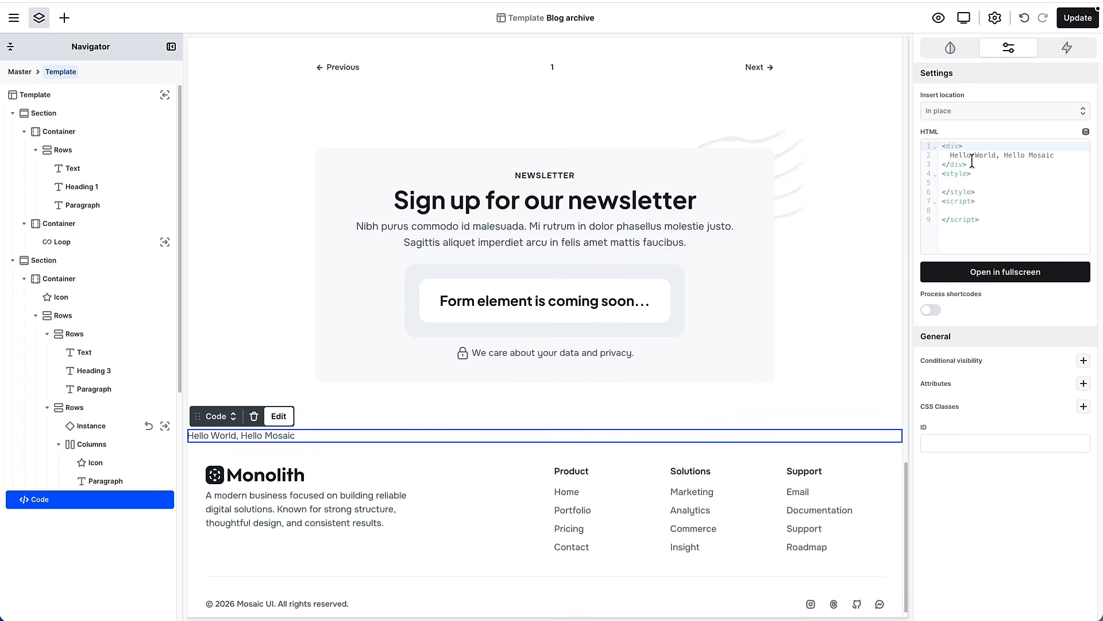
pyautogui.click(996, 278)
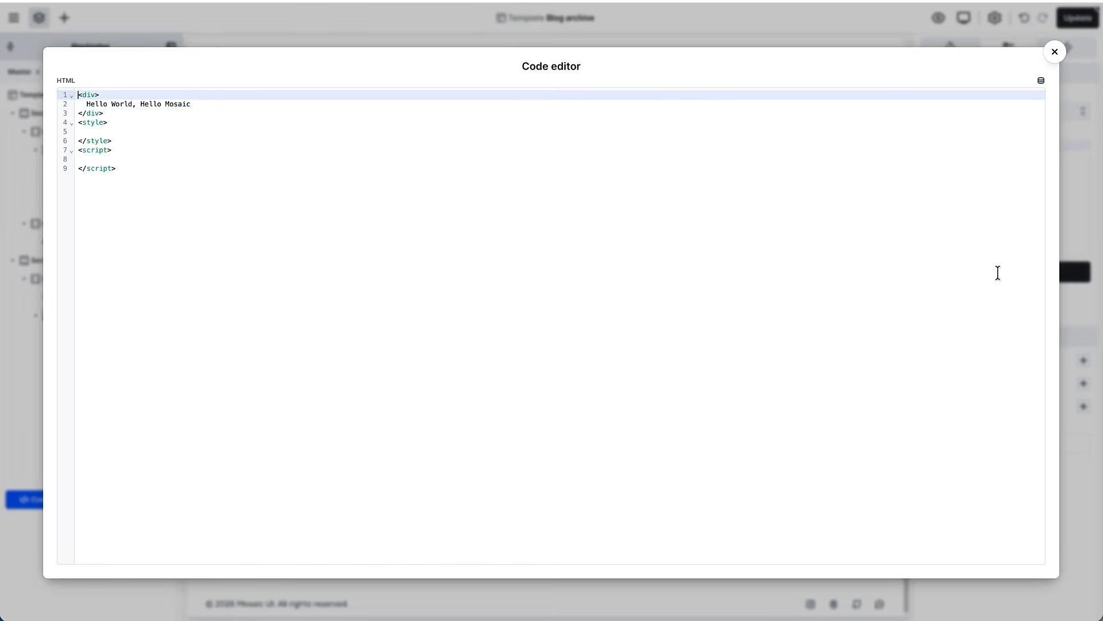
pyautogui.click(1055, 52)
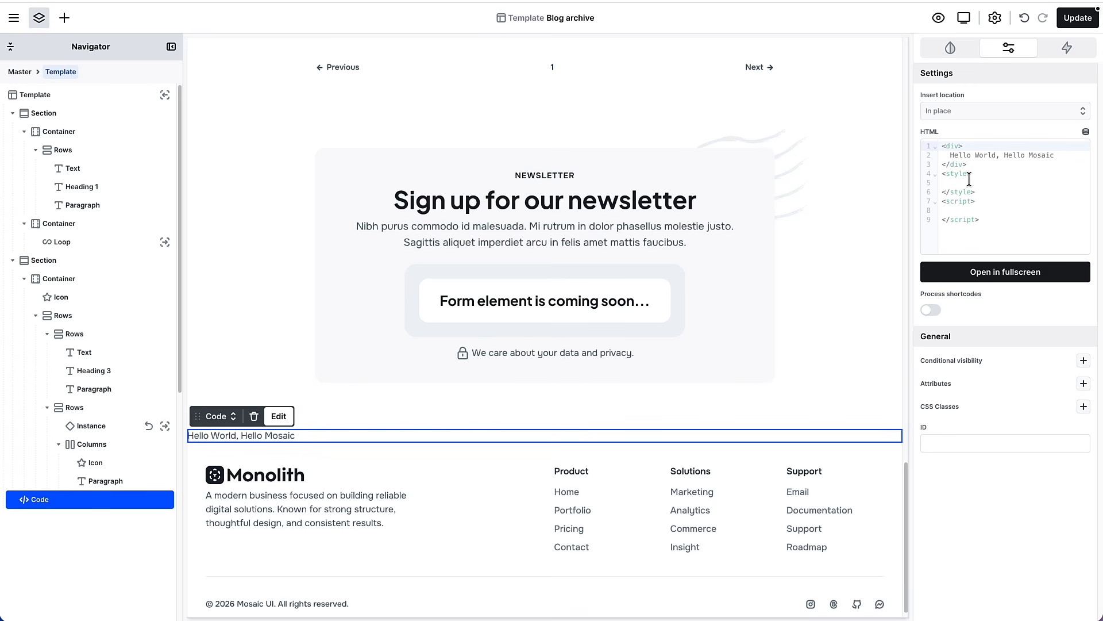
# Step: Delete the Code element at the end of the Blog archive template
pyautogui.click(254, 416)
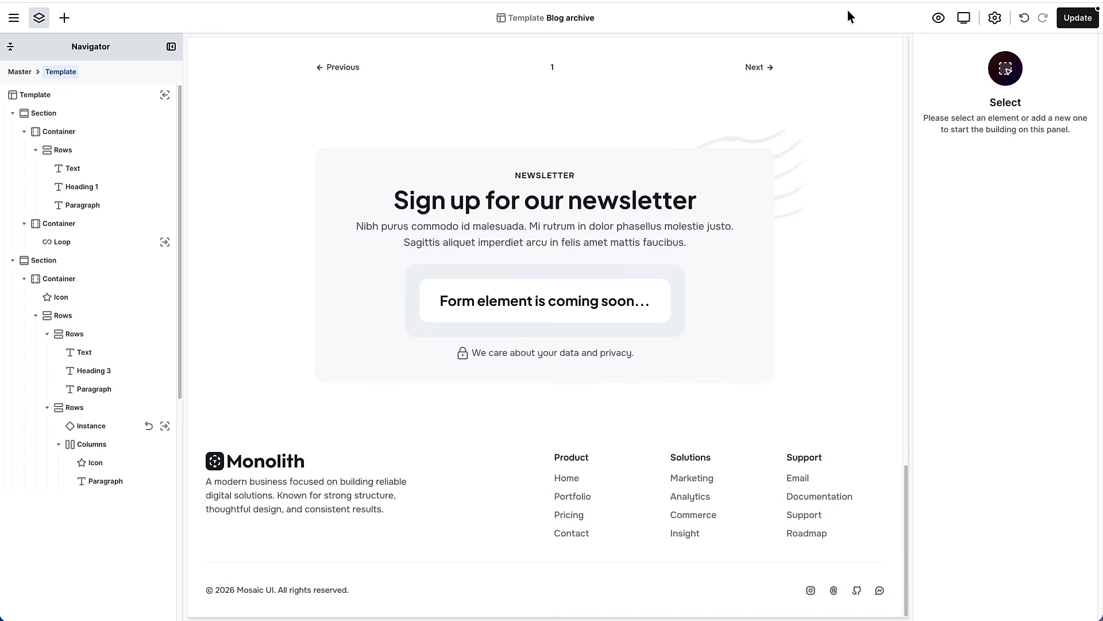
# Step: View the list of breakpoints and save the changes to the Blog archive template
pyautogui.click(963, 18)
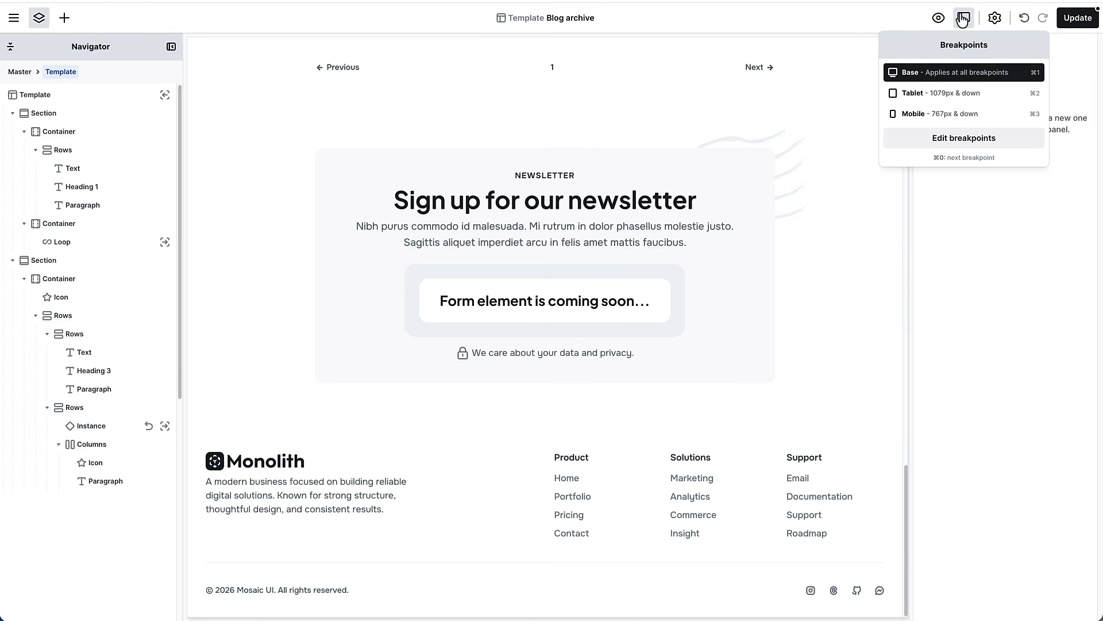
pyautogui.click(963, 19)
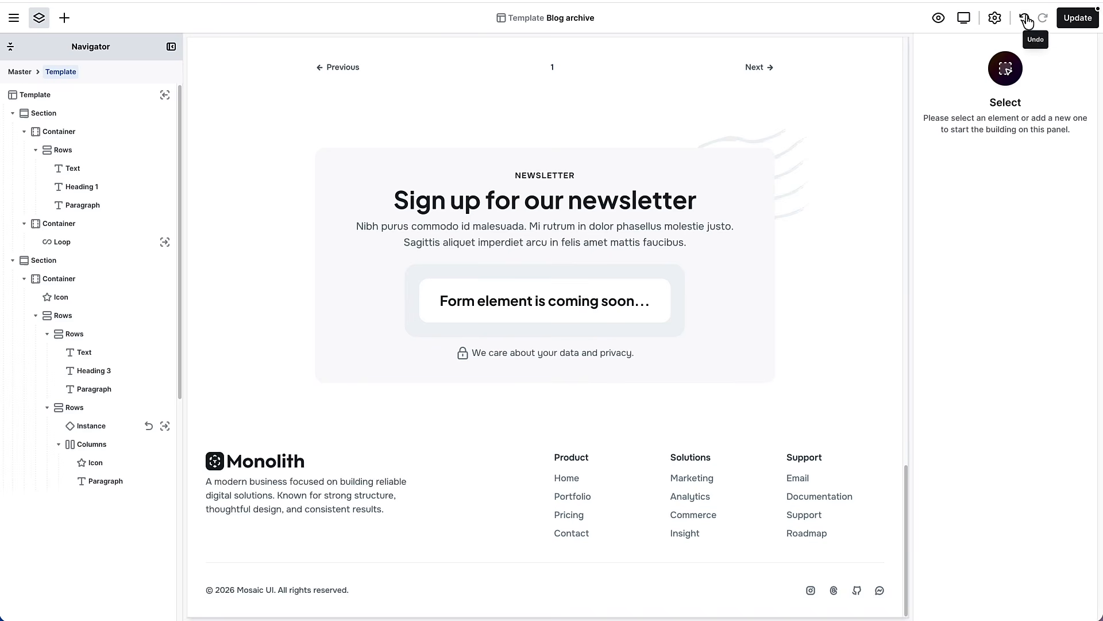
pyautogui.click(1073, 20)
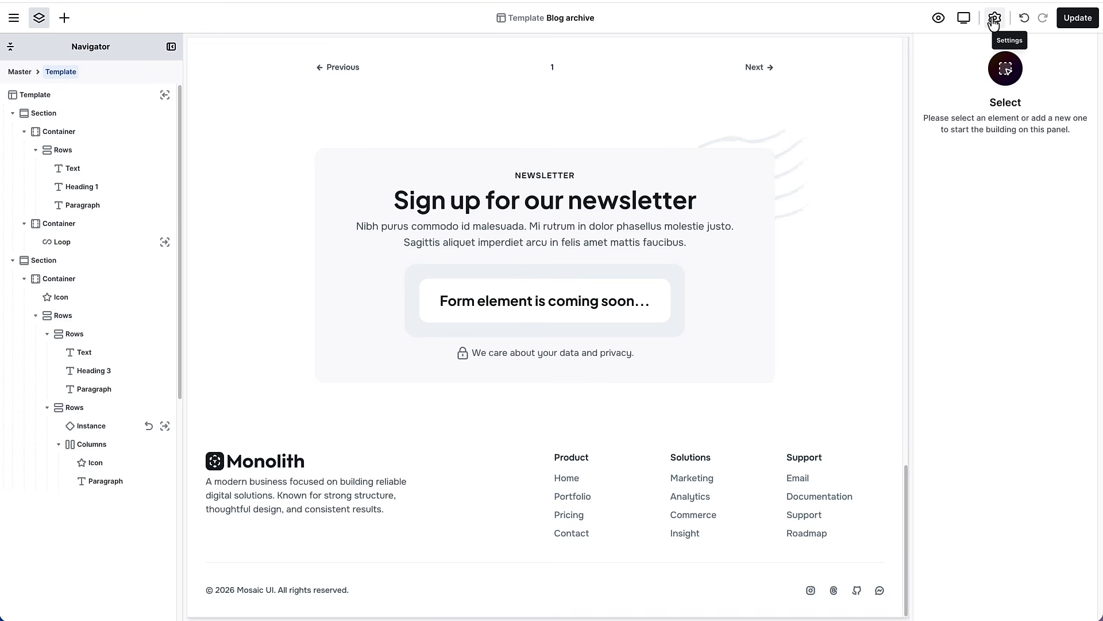
# Step: Look through the Color style variables from Brand and Background to Text and Border
pyautogui.click(994, 21)
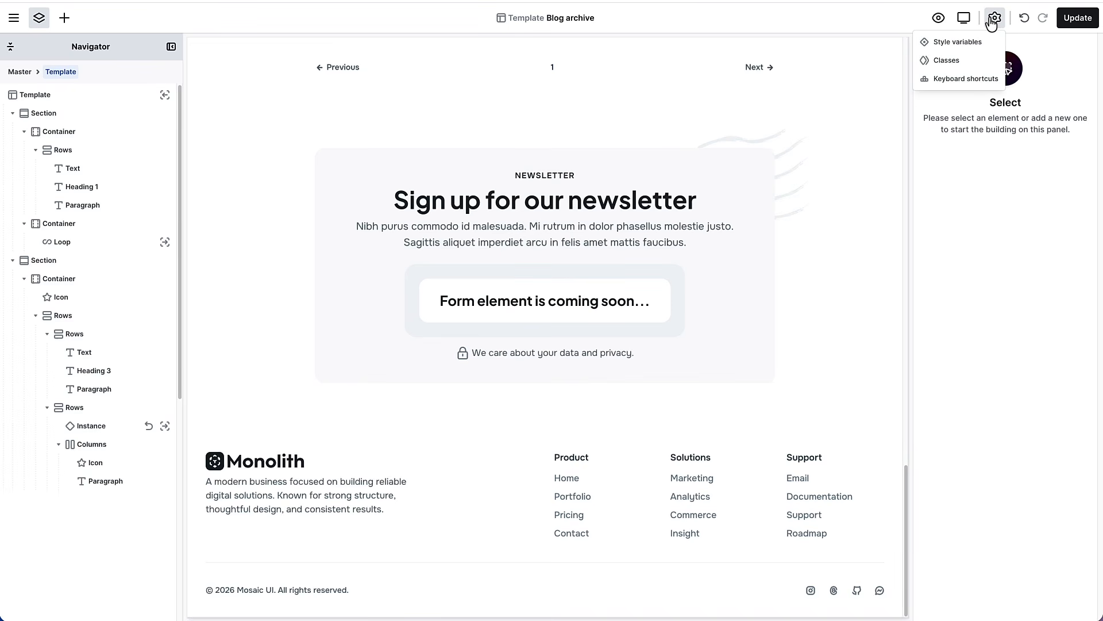
pyautogui.click(958, 42)
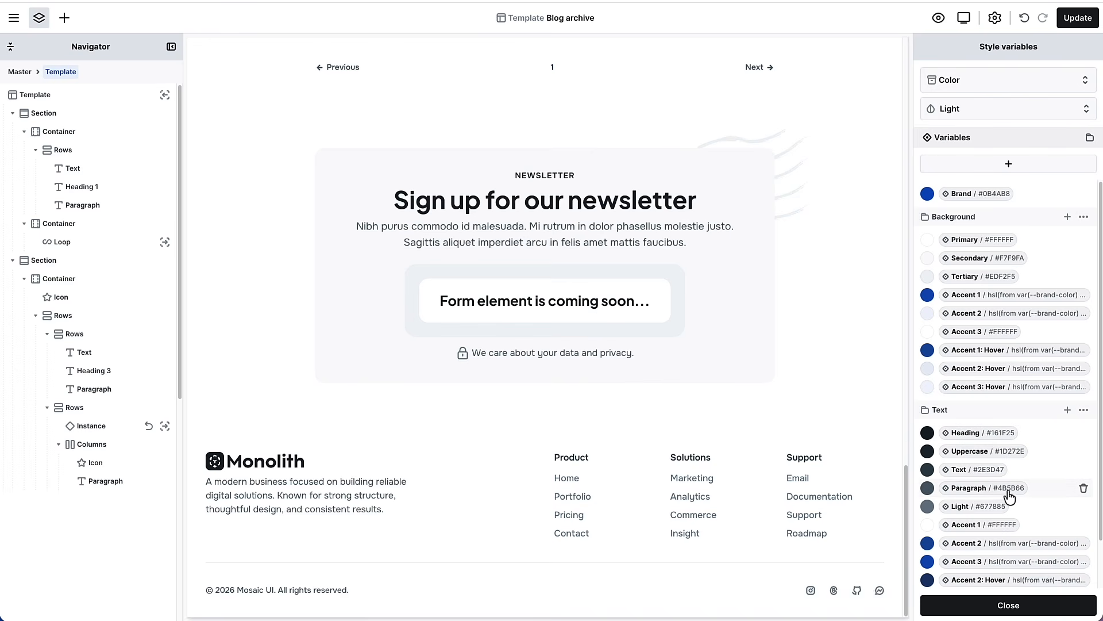
pyautogui.scroll(-2, 1010, 500)
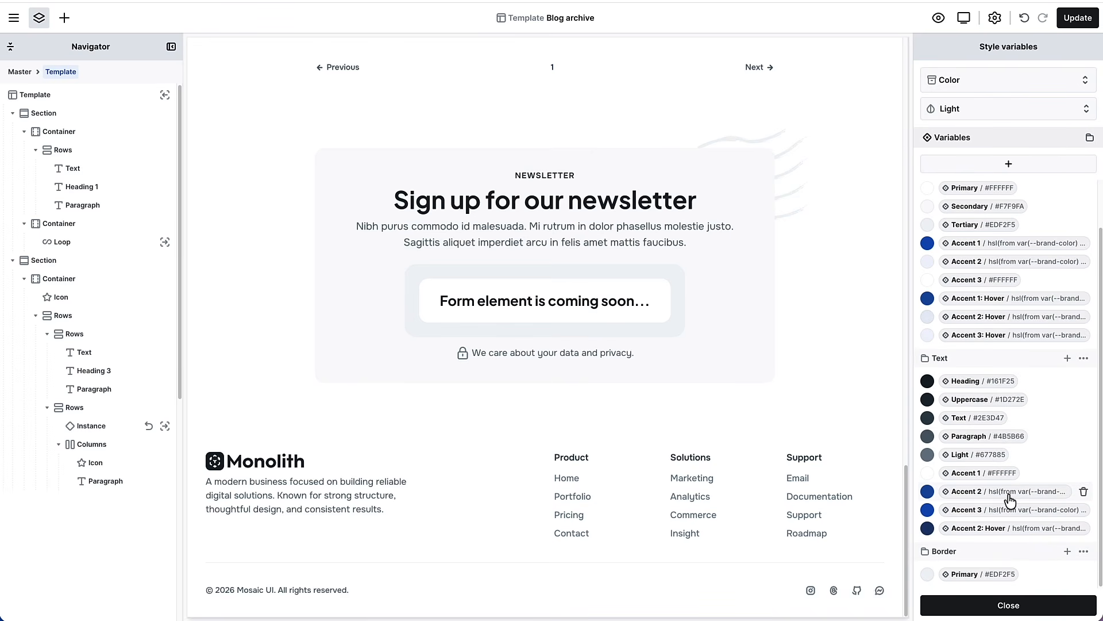
pyautogui.scroll(2, 1010, 500)
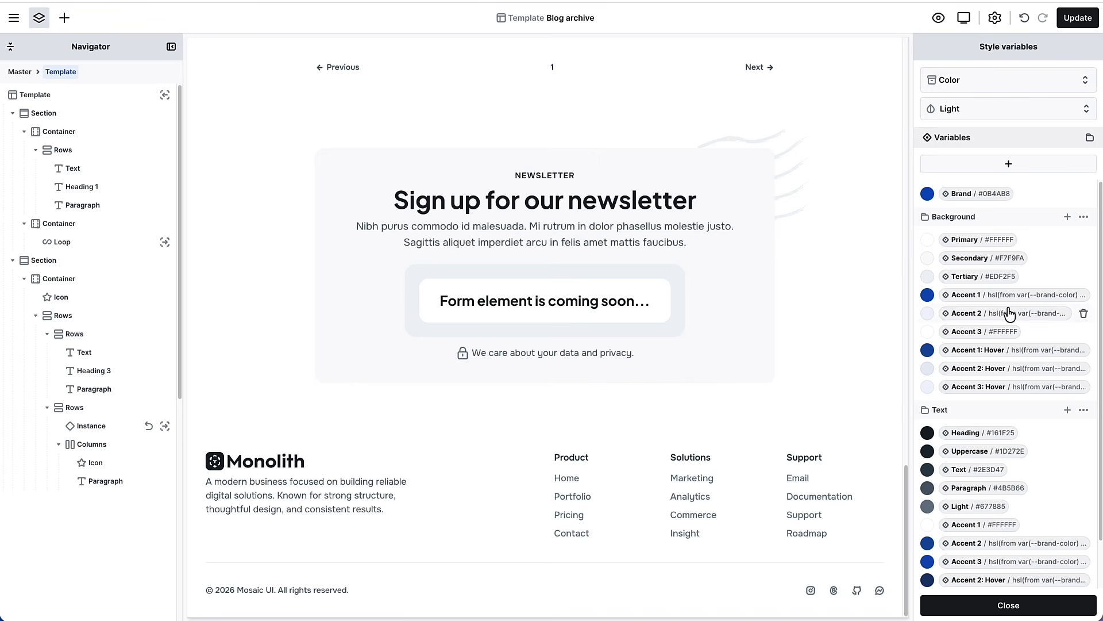
# Step: View the Typography, Spacing and Size collections of the style variables, and show the list of collections again
pyautogui.click(983, 80)
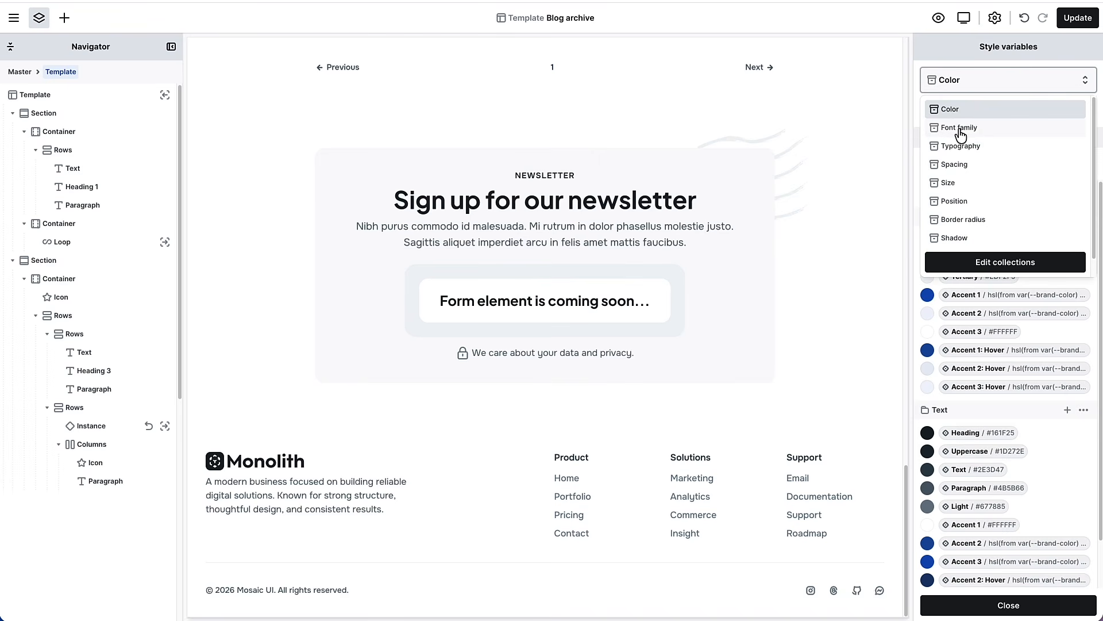
pyautogui.click(965, 148)
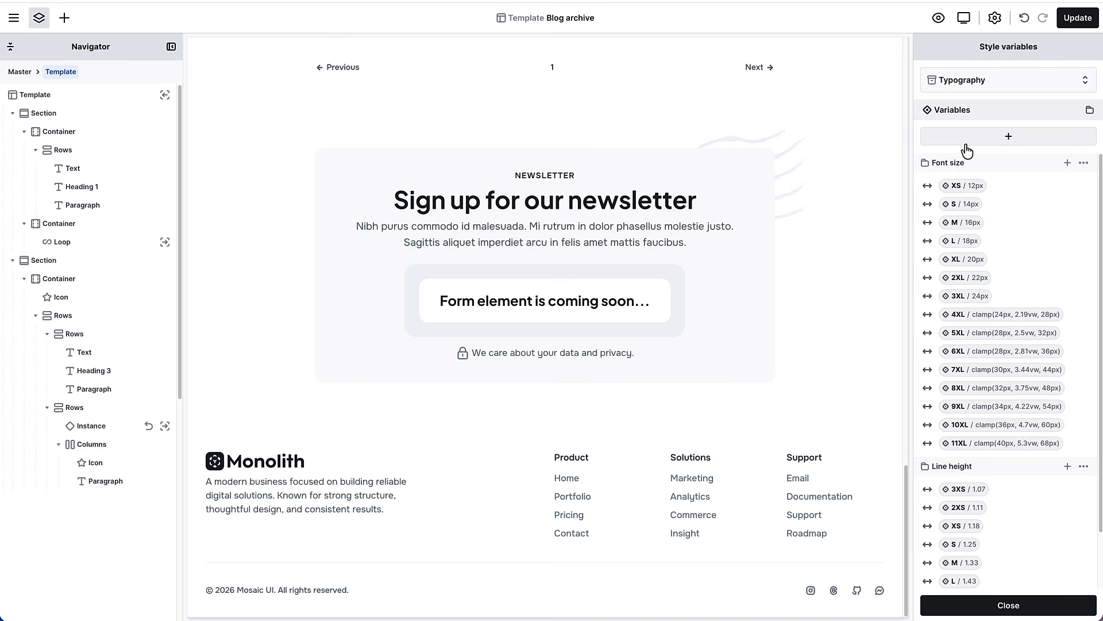
pyautogui.click(985, 85)
pyautogui.click(965, 166)
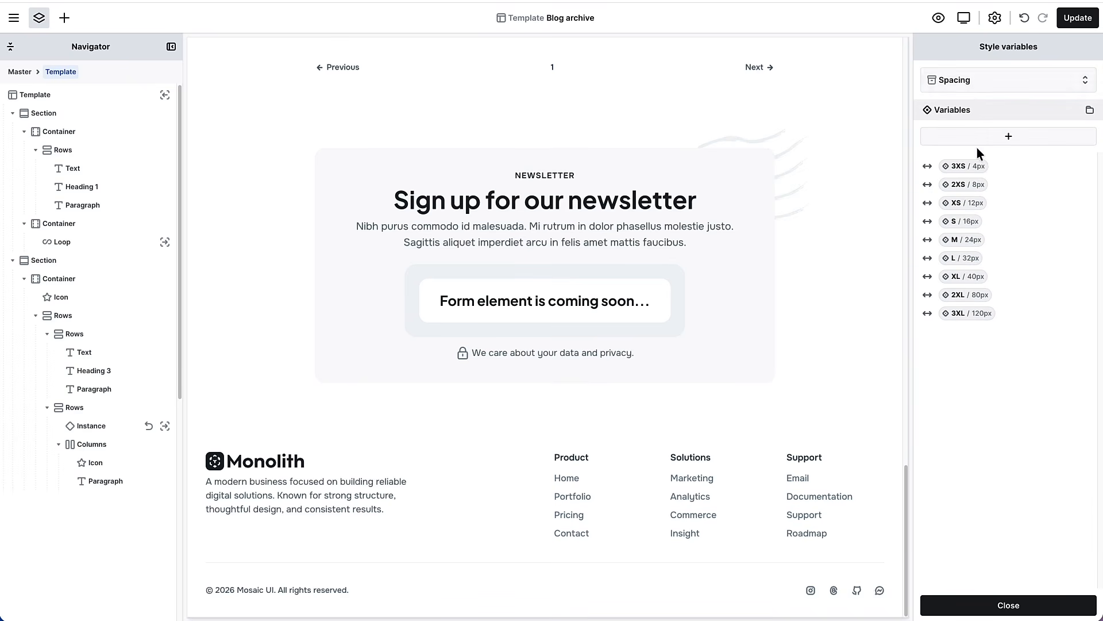
pyautogui.click(985, 87)
pyautogui.click(958, 187)
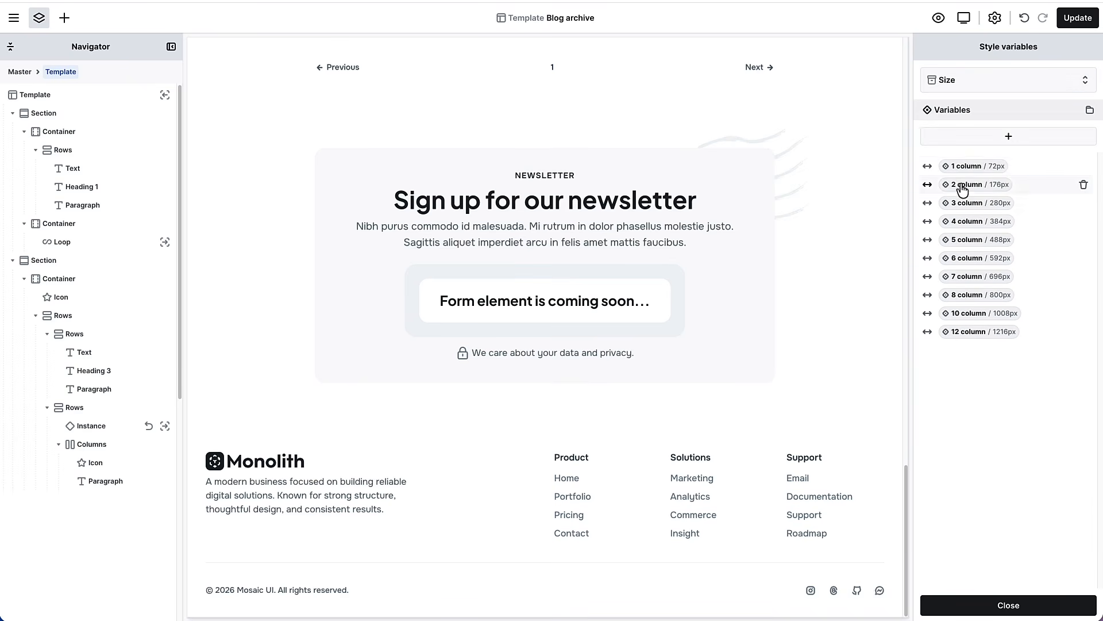
pyautogui.click(978, 85)
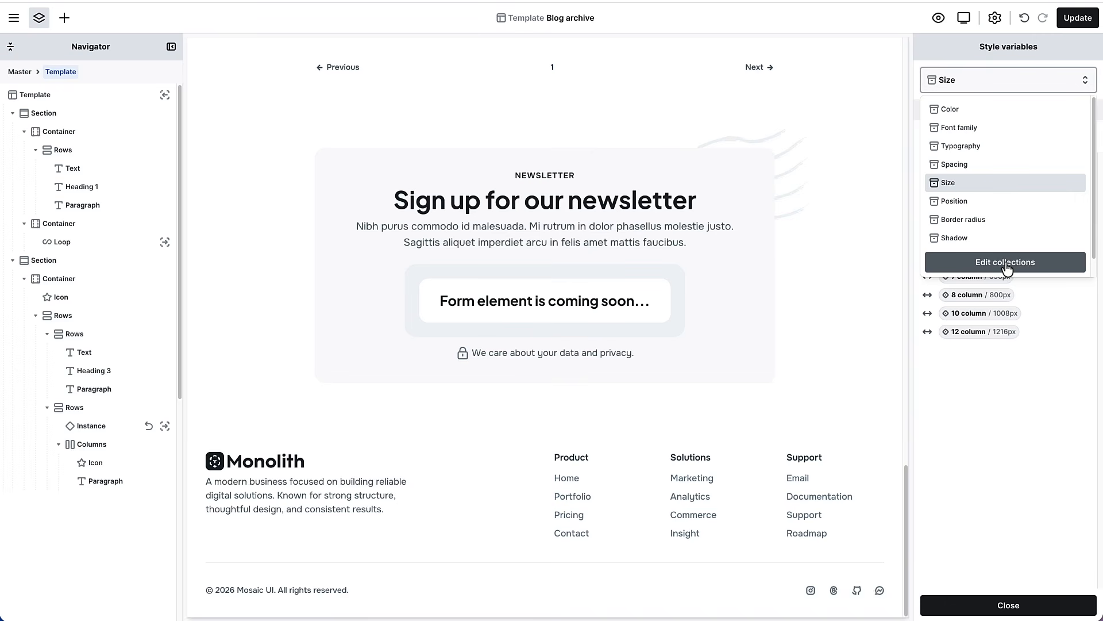
# Step: View the site's classes, comparing the Sub classes with the Utility classes
pyautogui.click(994, 18)
pyautogui.click(994, 19)
pyautogui.click(995, 19)
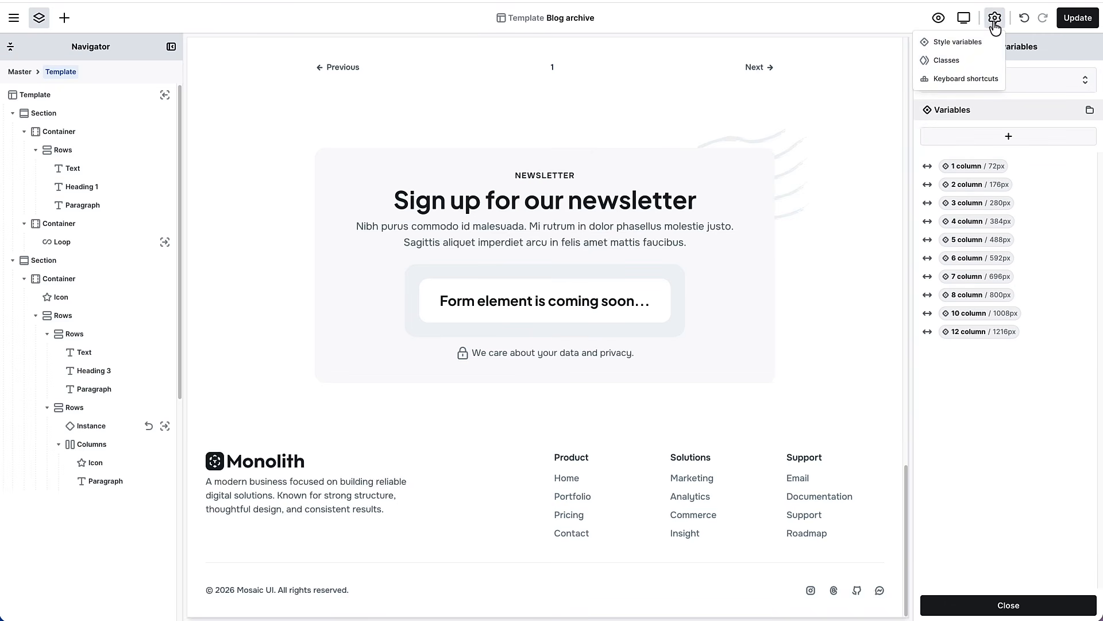
pyautogui.click(960, 60)
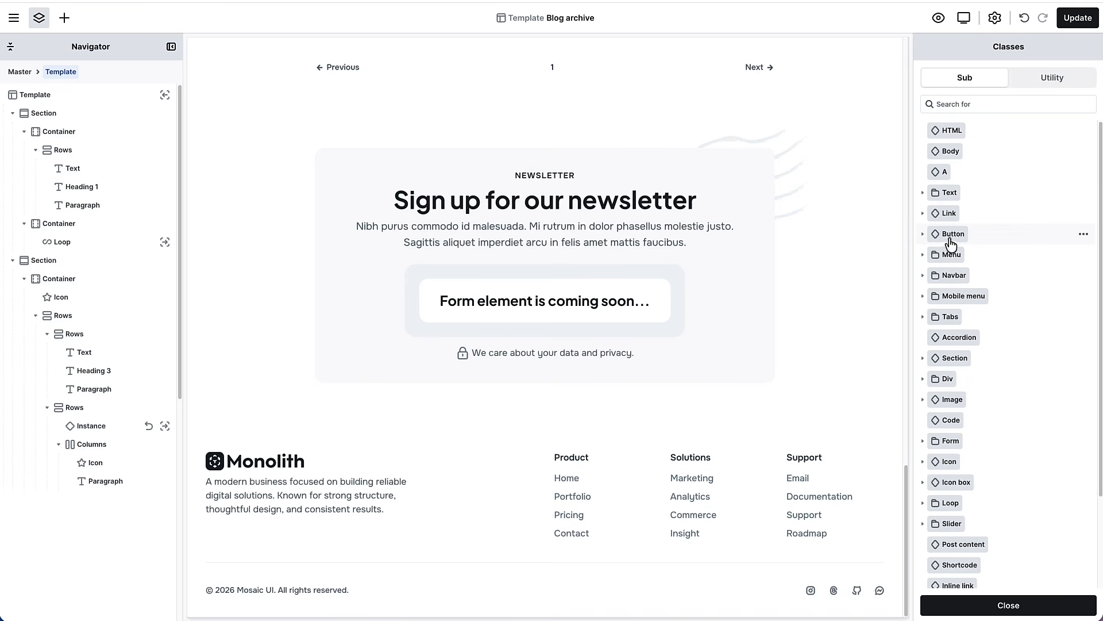
pyautogui.moveTo(948, 245)
pyautogui.click(1051, 80)
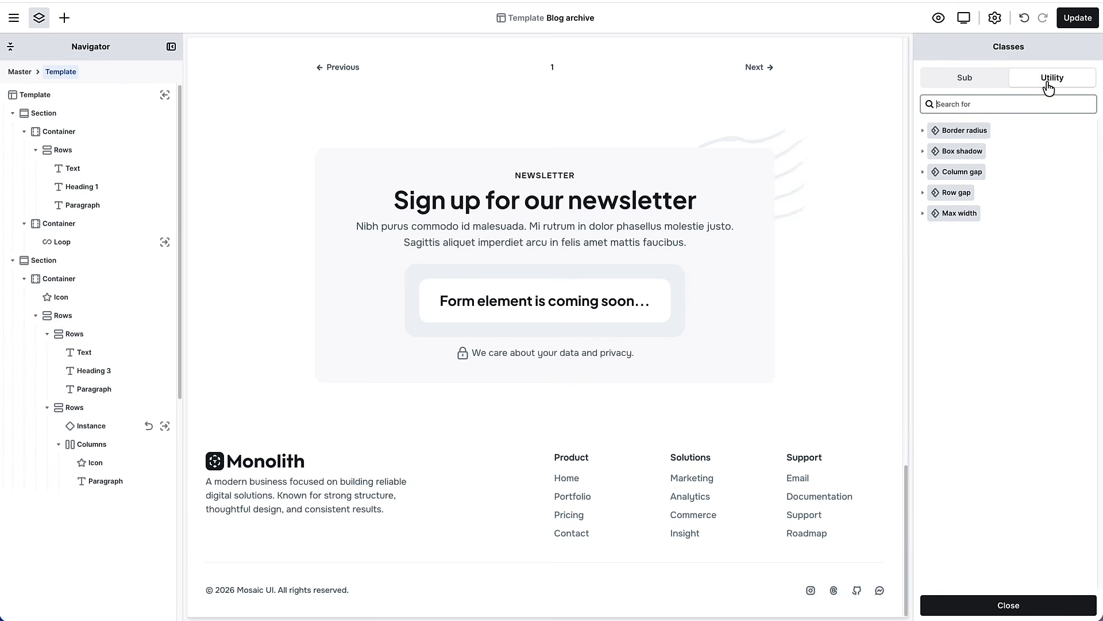
pyautogui.click(969, 84)
# Step: View the overview of keyboard shortcuts, then close it and the Classes list
pyautogui.click(995, 18)
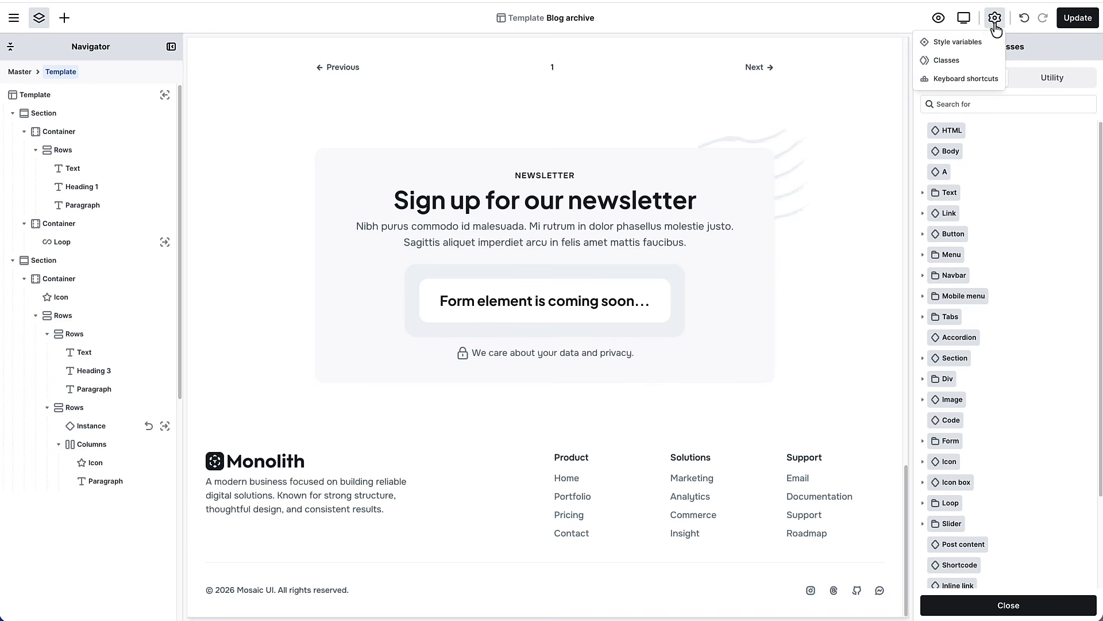
pyautogui.click(961, 80)
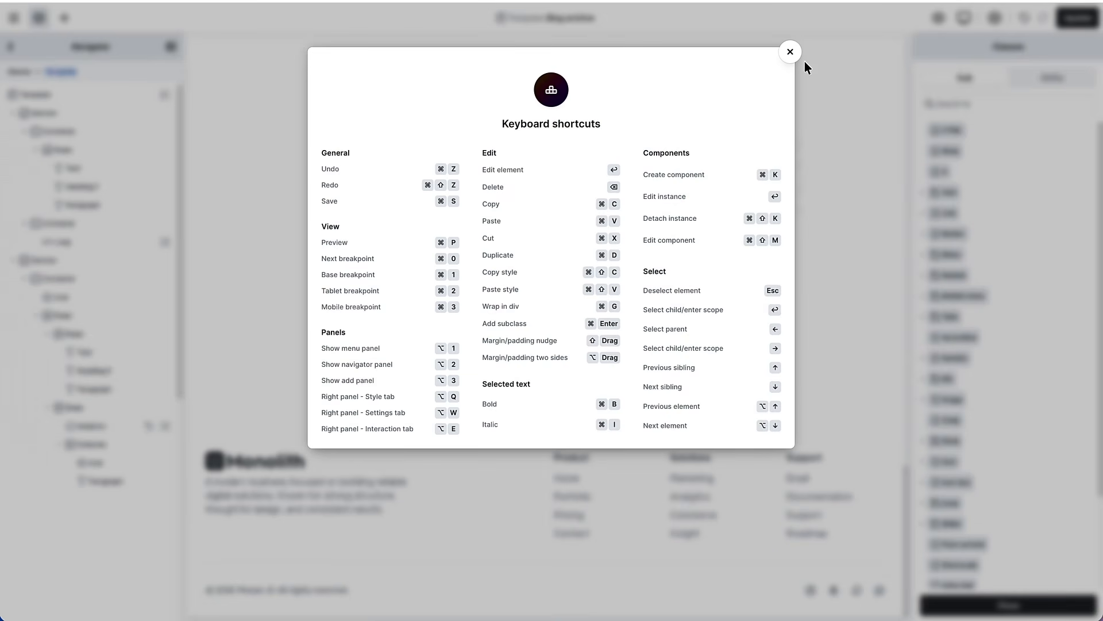
pyautogui.click(790, 52)
pyautogui.click(1008, 605)
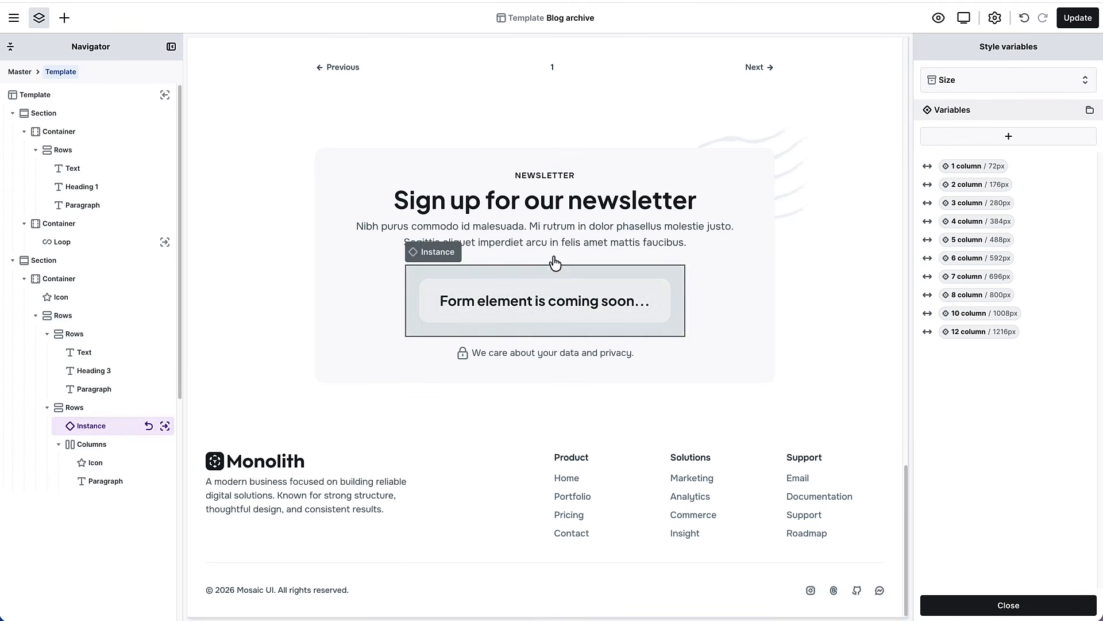
# Step: Select the NEWSLETTER text element and examine the classes applied in its style settings
pyautogui.click(549, 179)
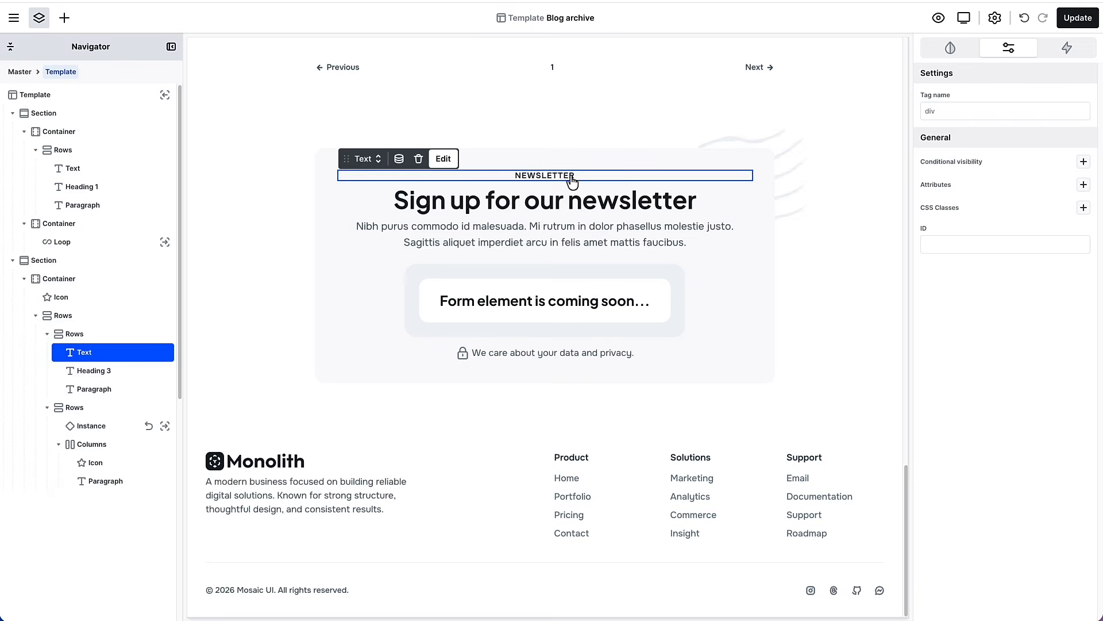
pyautogui.click(951, 50)
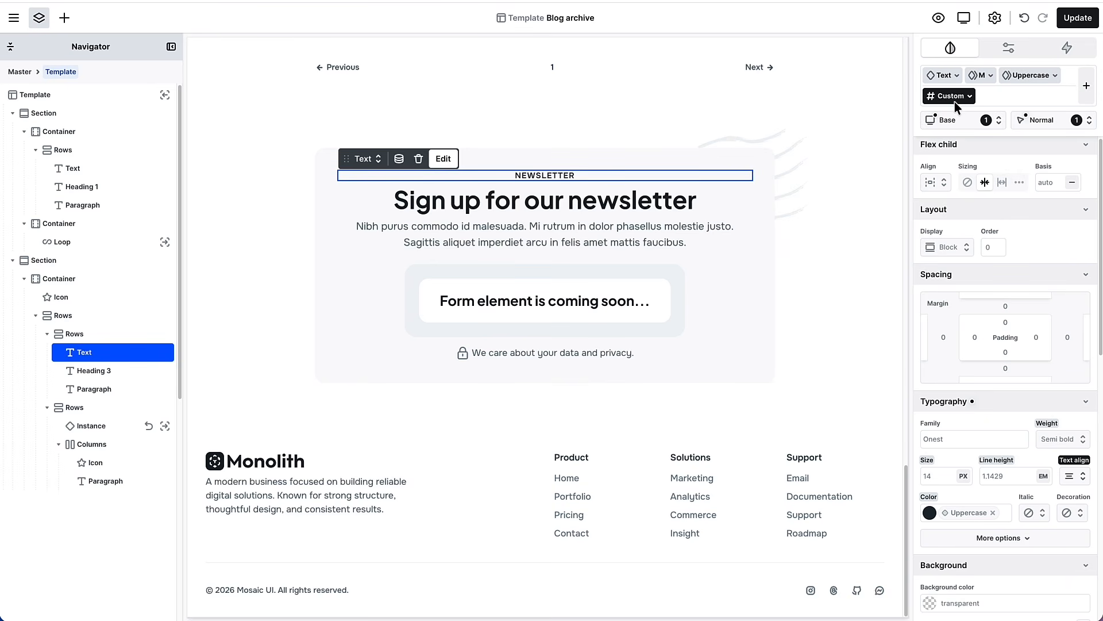
pyautogui.moveTo(957, 101)
pyautogui.click(943, 78)
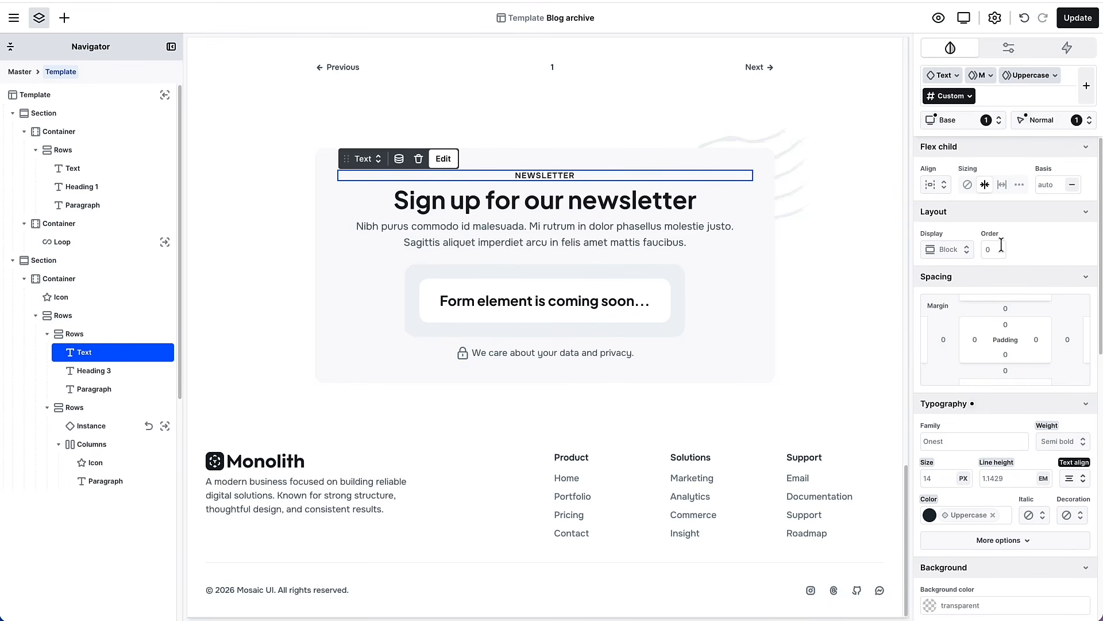
# Step: Look through the Display options of the NEWSLETTER text without changing them, and collapse the Layout section
pyautogui.click(967, 251)
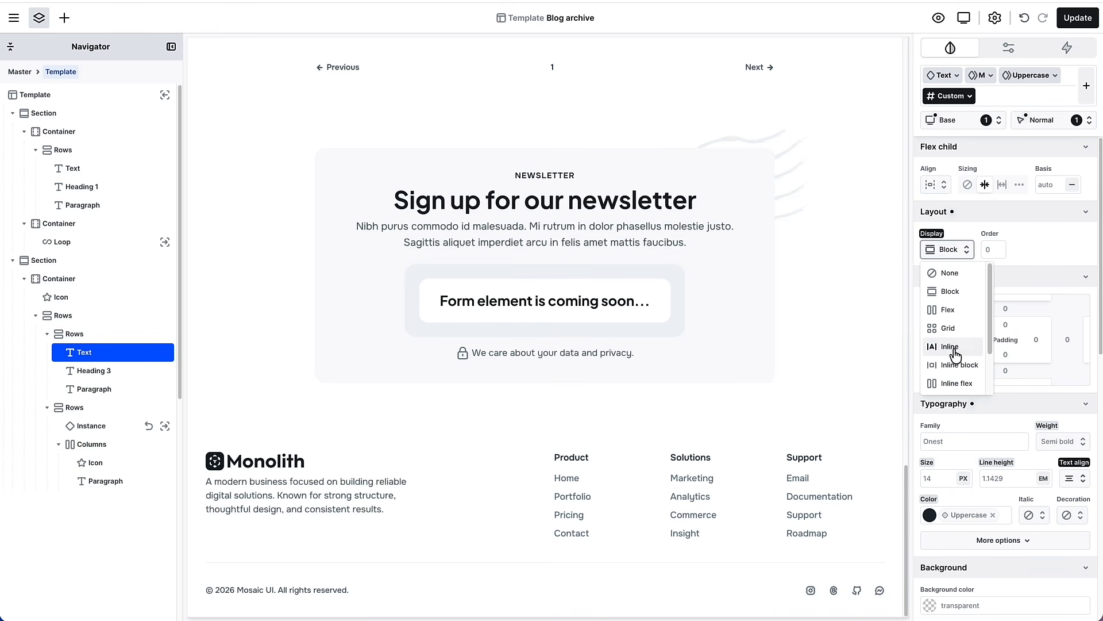
pyautogui.scroll(-2, 950, 369)
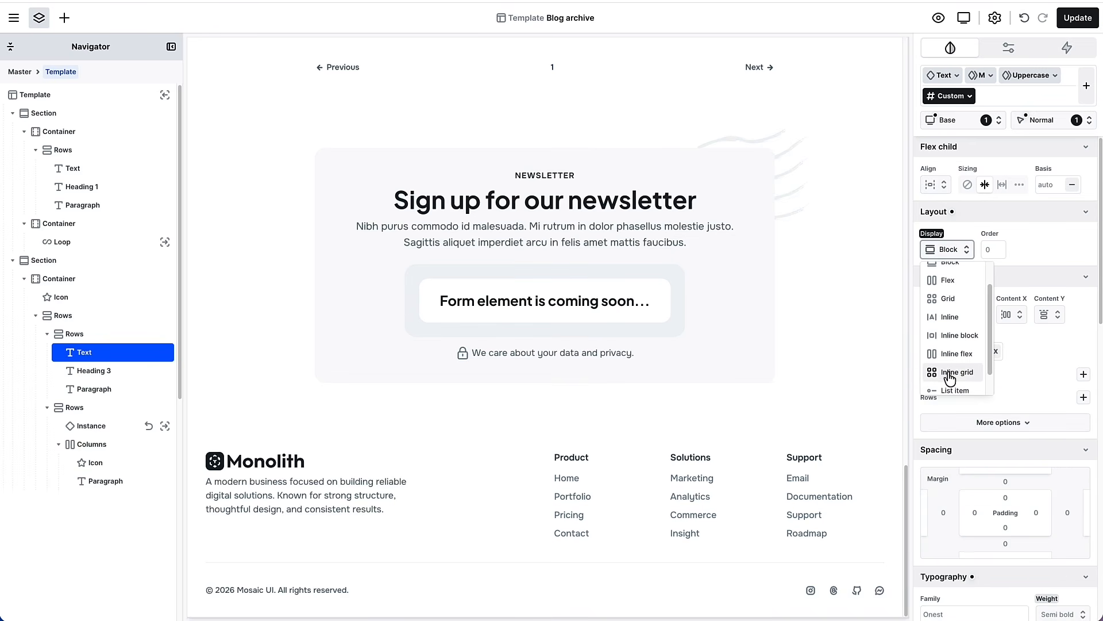
pyautogui.scroll(-1, 951, 378)
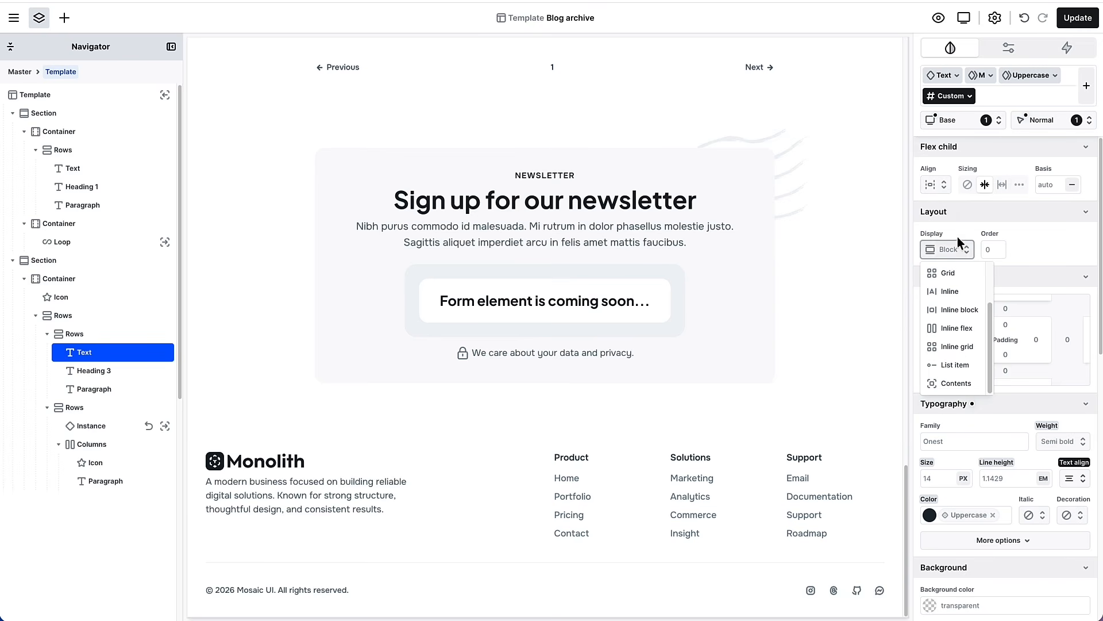
pyautogui.click(974, 214)
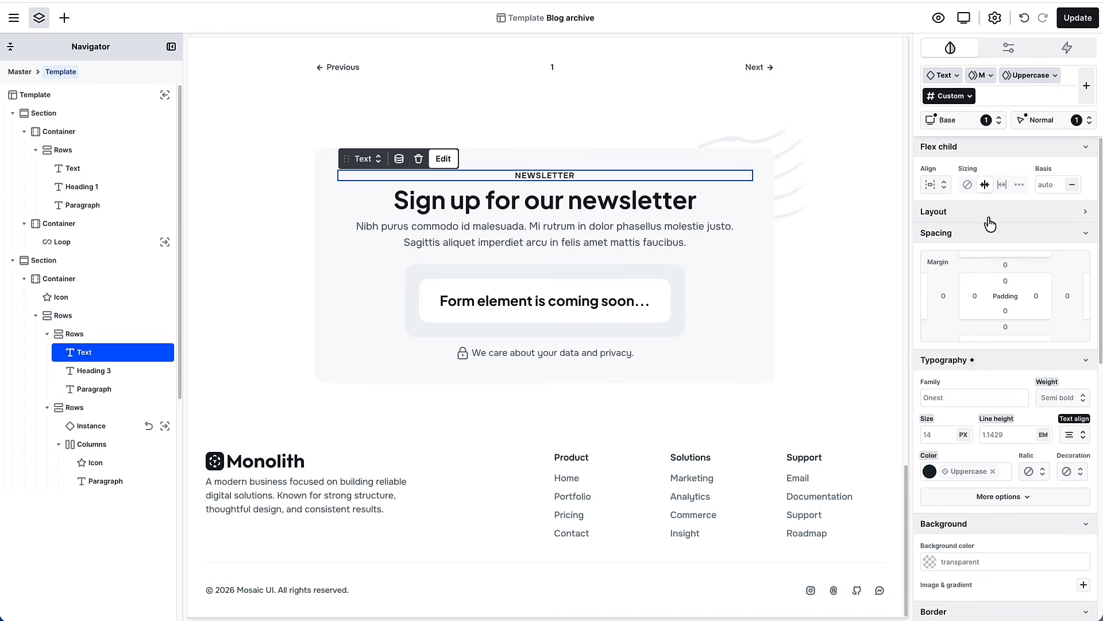
# Step: Examine the NEWSLETTER text's style sections from Spacing and Typography through Background, Border, Size, Position and Variable modes
pyautogui.scroll(-1, 1015, 299)
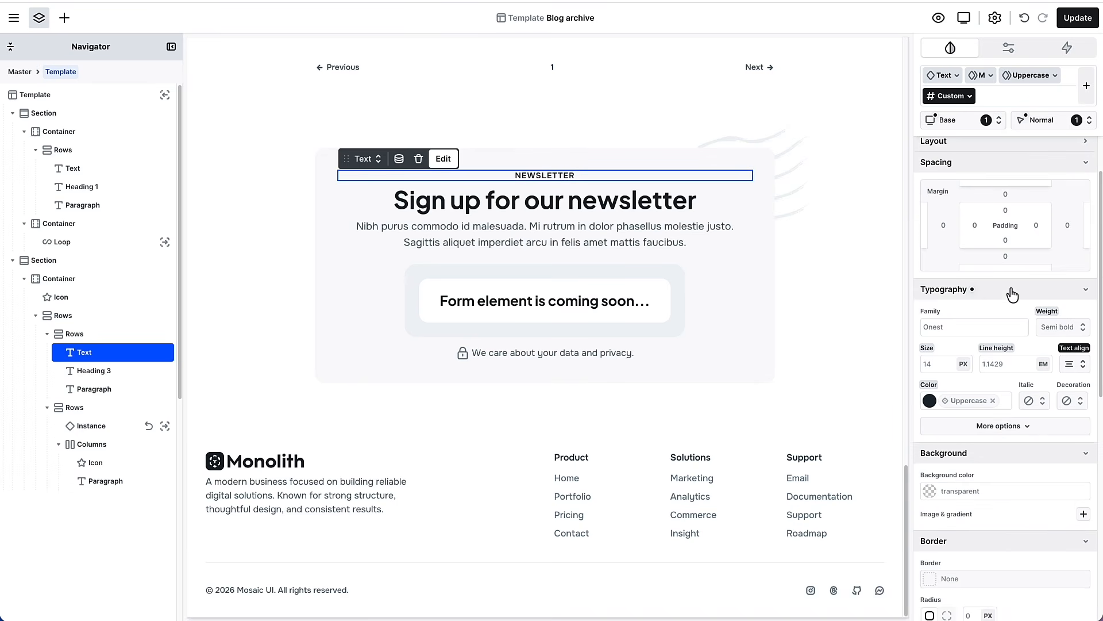
pyautogui.click(1017, 427)
pyautogui.click(1017, 427)
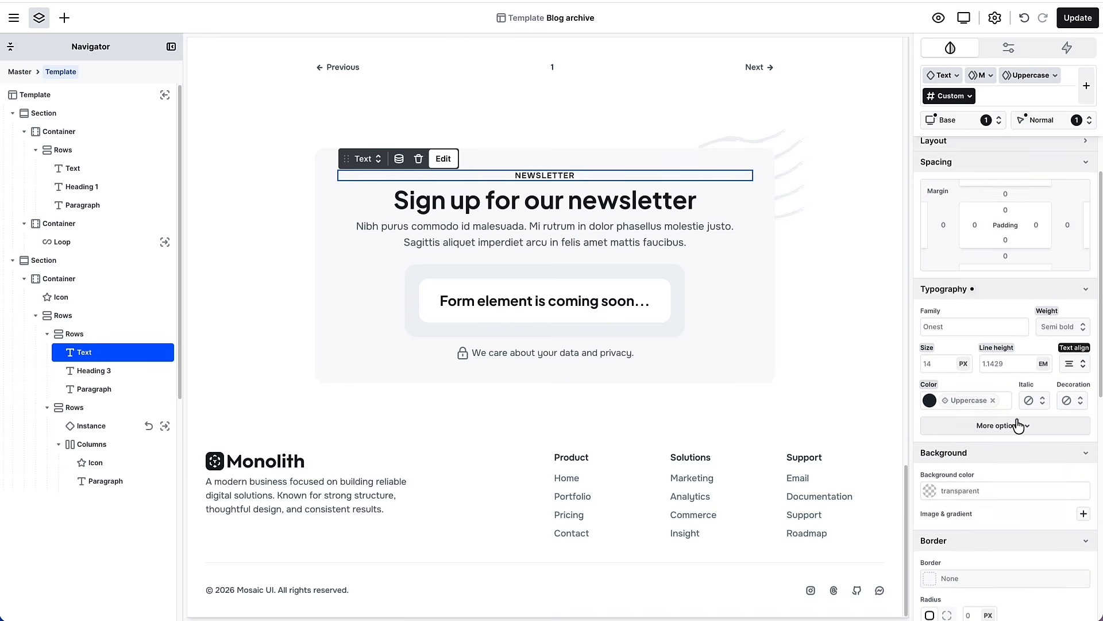
pyautogui.scroll(-3, 1012, 390)
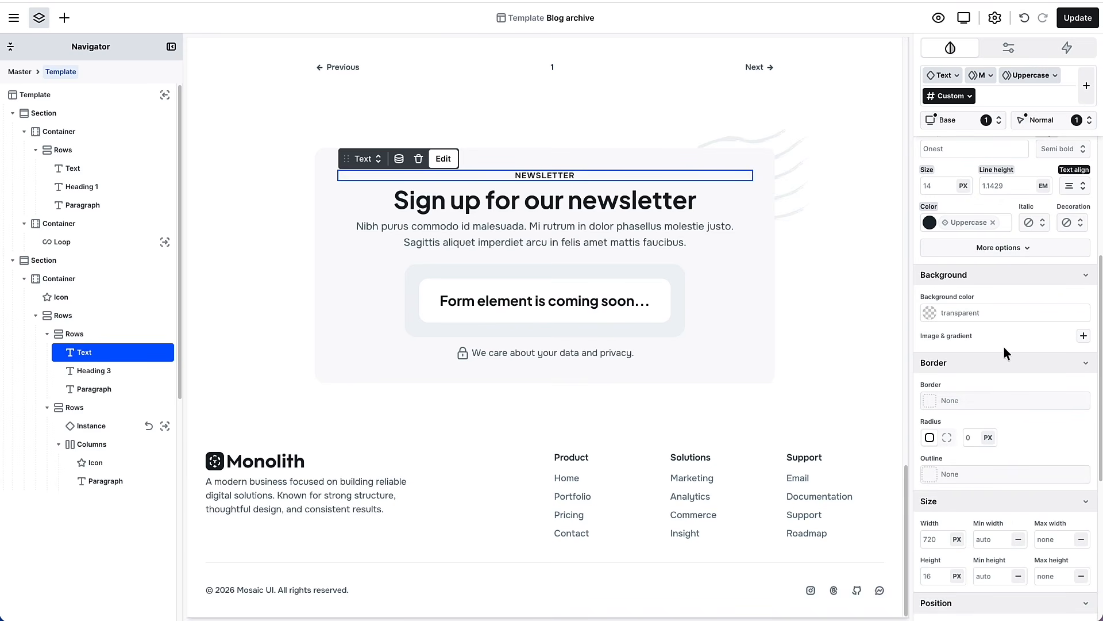
pyautogui.scroll(-2, 1005, 347)
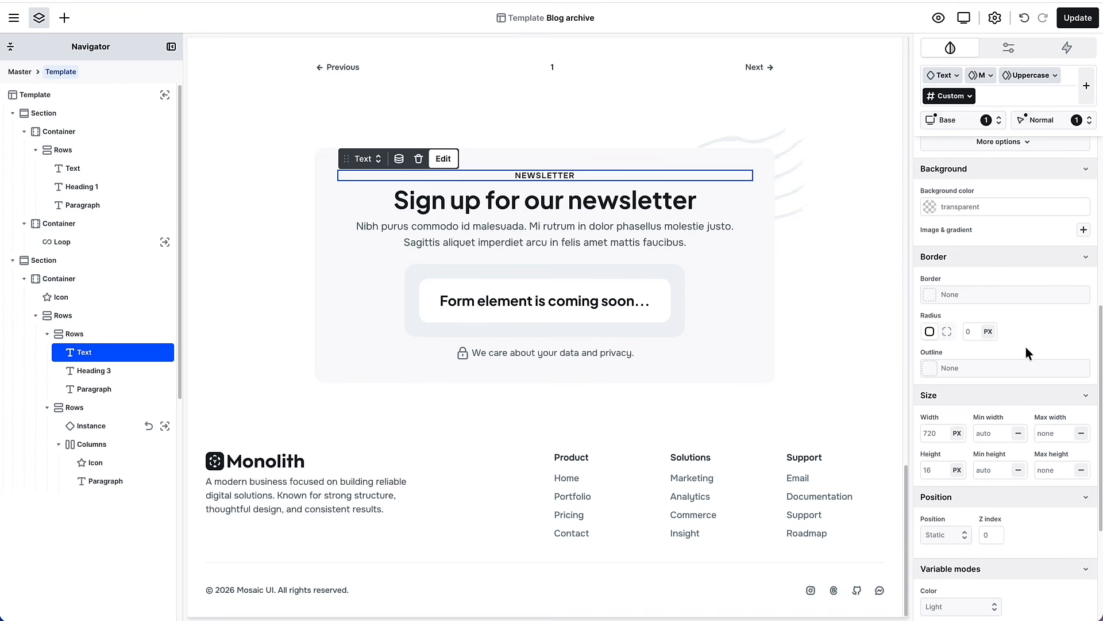
pyautogui.scroll(-2, 1025, 348)
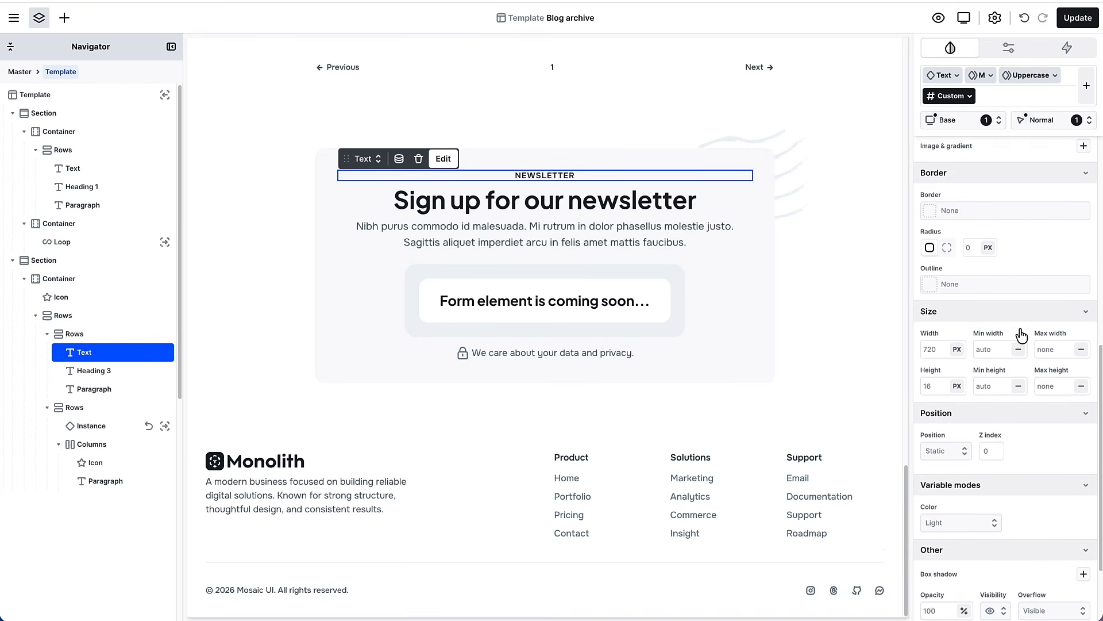
pyautogui.scroll(-2, 1021, 338)
pyautogui.scroll(-1, 1013, 366)
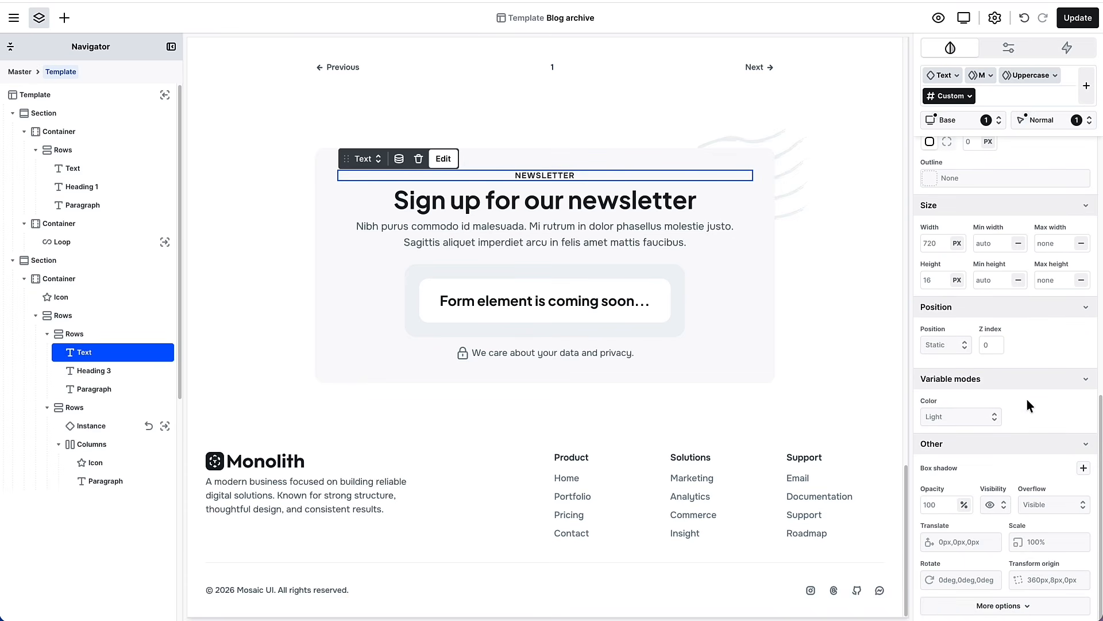
# Step: Expand the additional options of the Other style section and view them down to the style declarations
pyautogui.click(988, 605)
pyautogui.scroll(-2, 1000, 552)
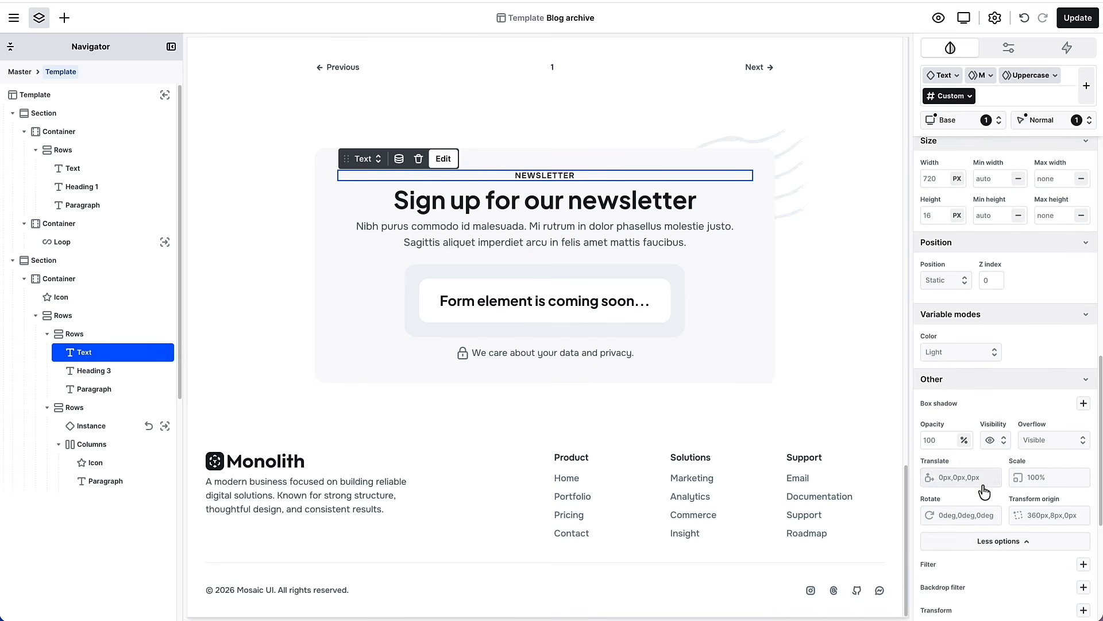
pyautogui.scroll(-3, 984, 486)
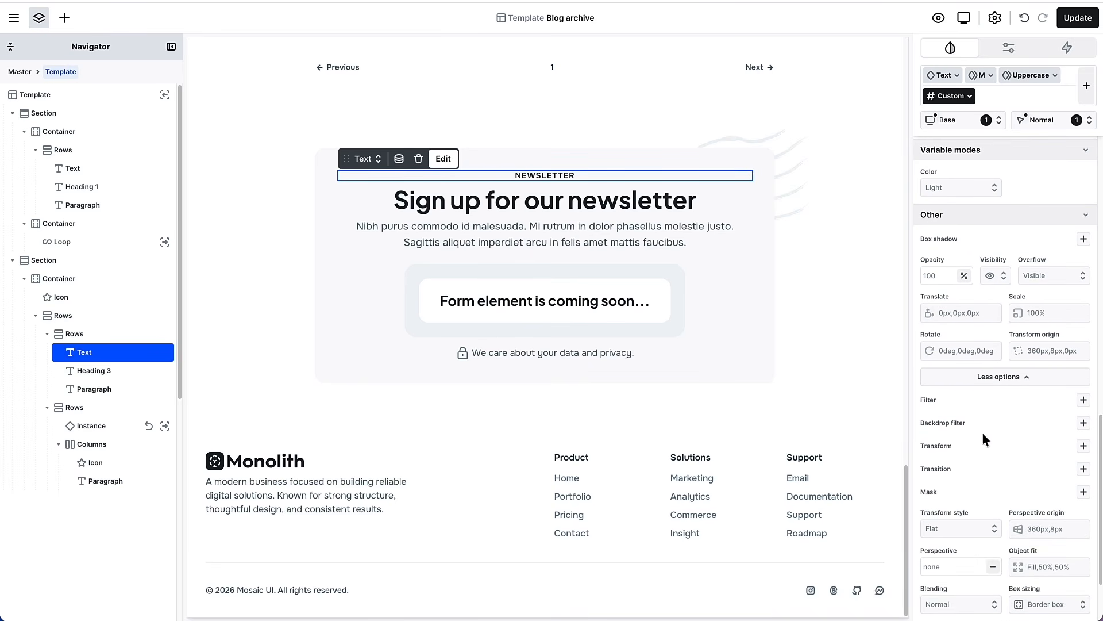
pyautogui.scroll(-2, 988, 455)
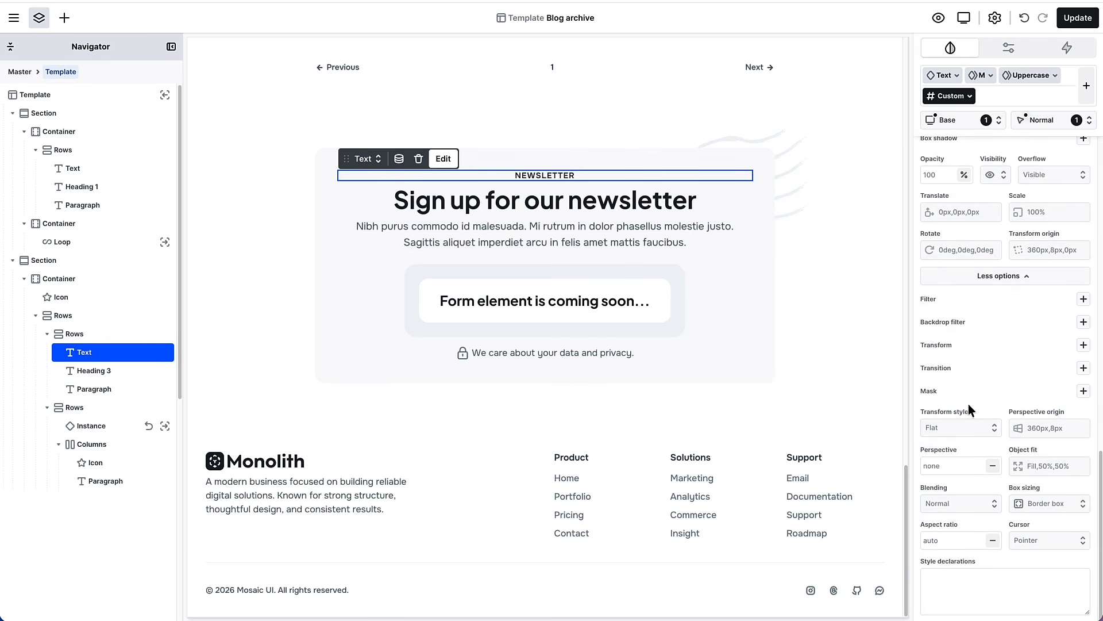
# Step: Select the newsletter's Heading 3 and the Rows container around the newsletter block, and view the style settings of each
pyautogui.scroll(10, 984, 554)
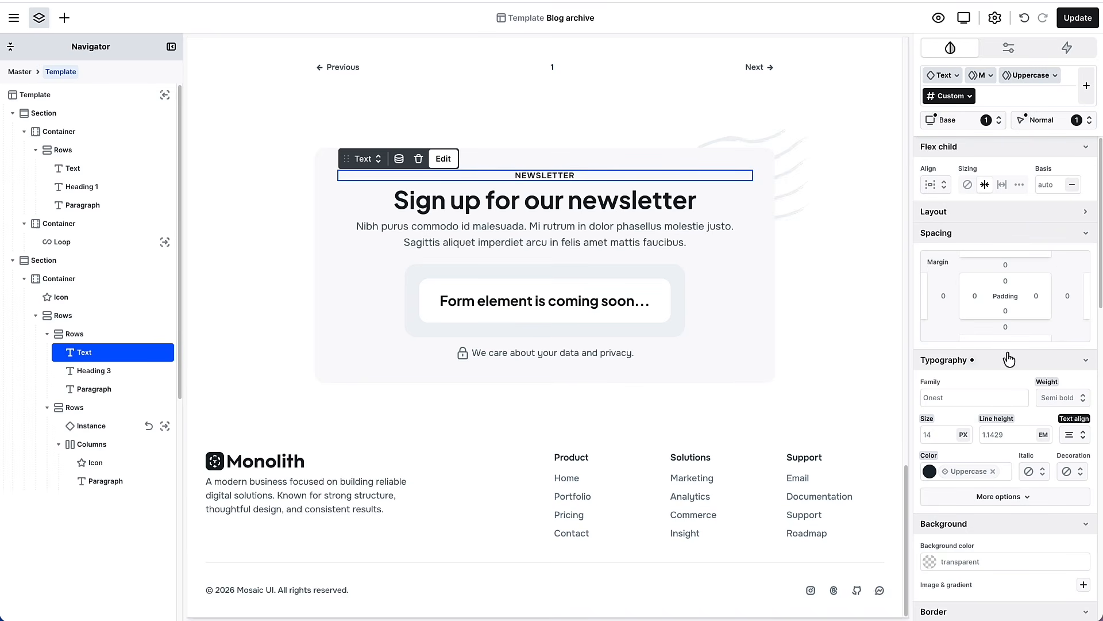
pyautogui.click(625, 205)
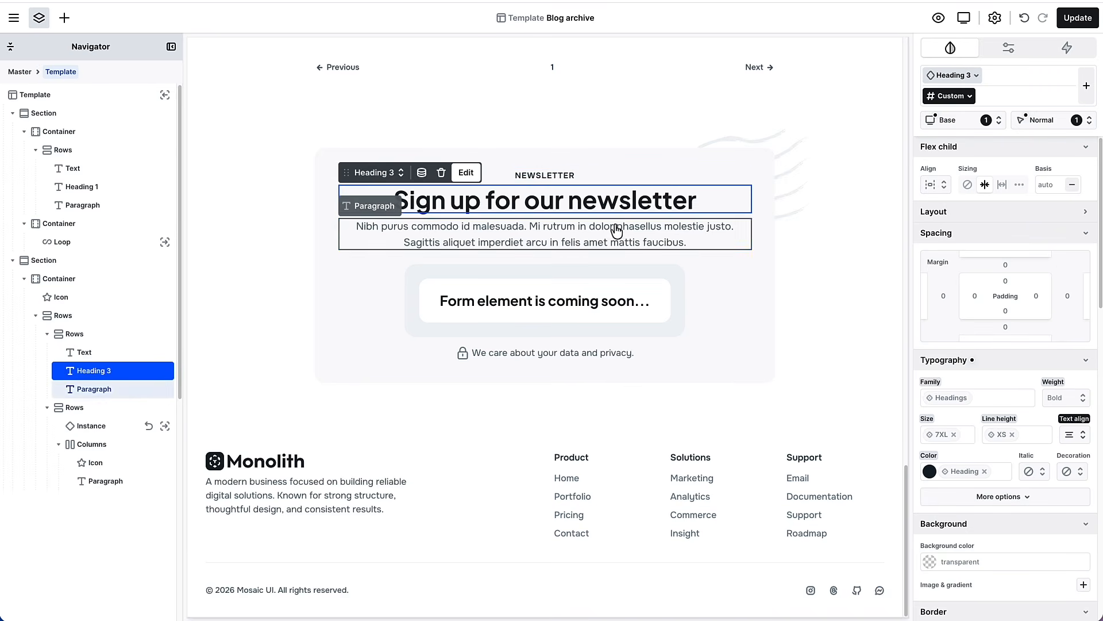
pyautogui.click(635, 162)
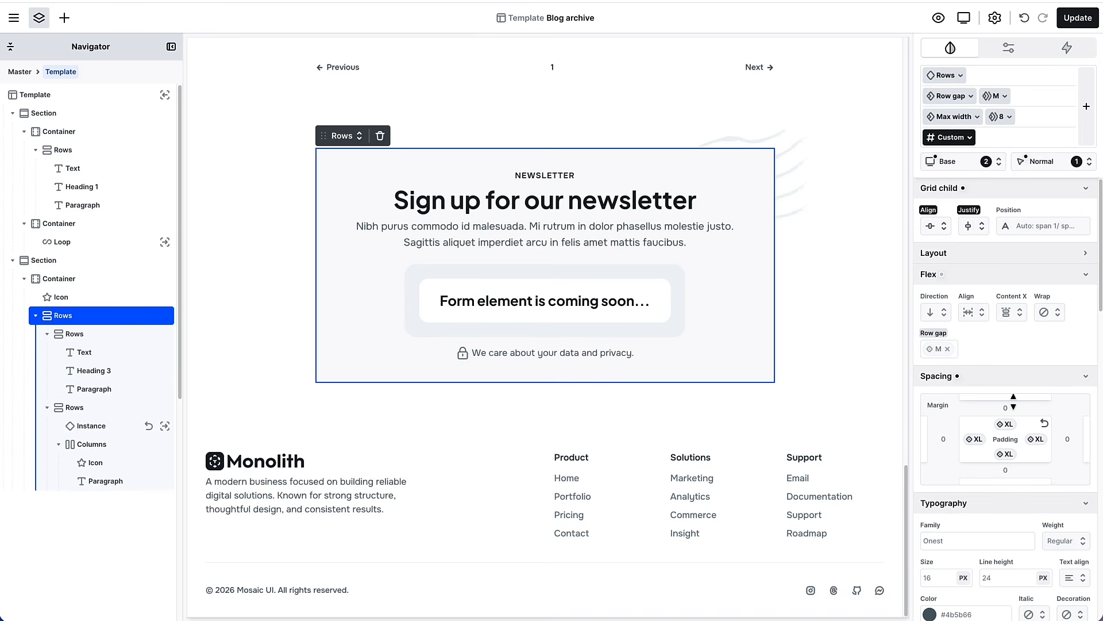
# Step: Start a Variable conditional visibility rule on the newsletter Rows container and open the dynamic data picker for its dynamic code
pyautogui.click(1009, 47)
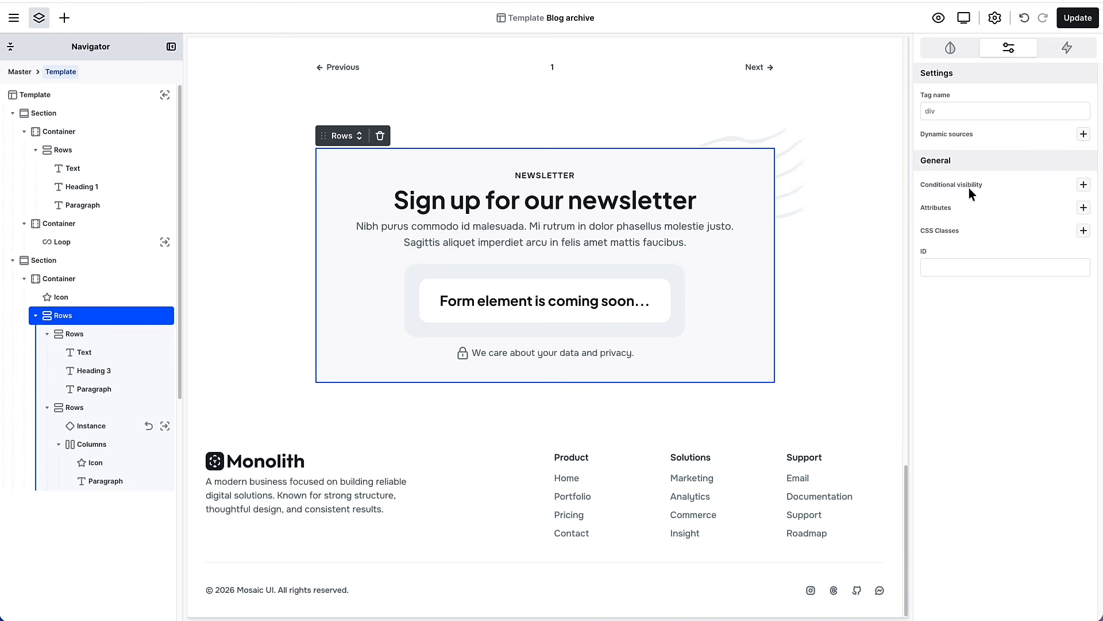
pyautogui.click(1083, 187)
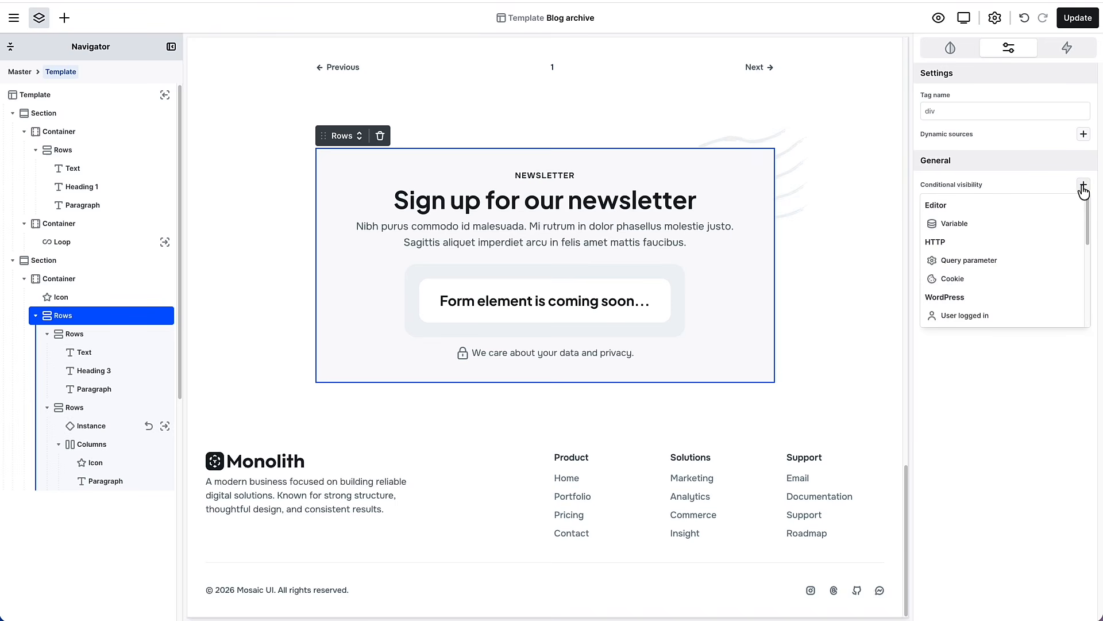
pyautogui.click(1021, 228)
pyautogui.click(530, 236)
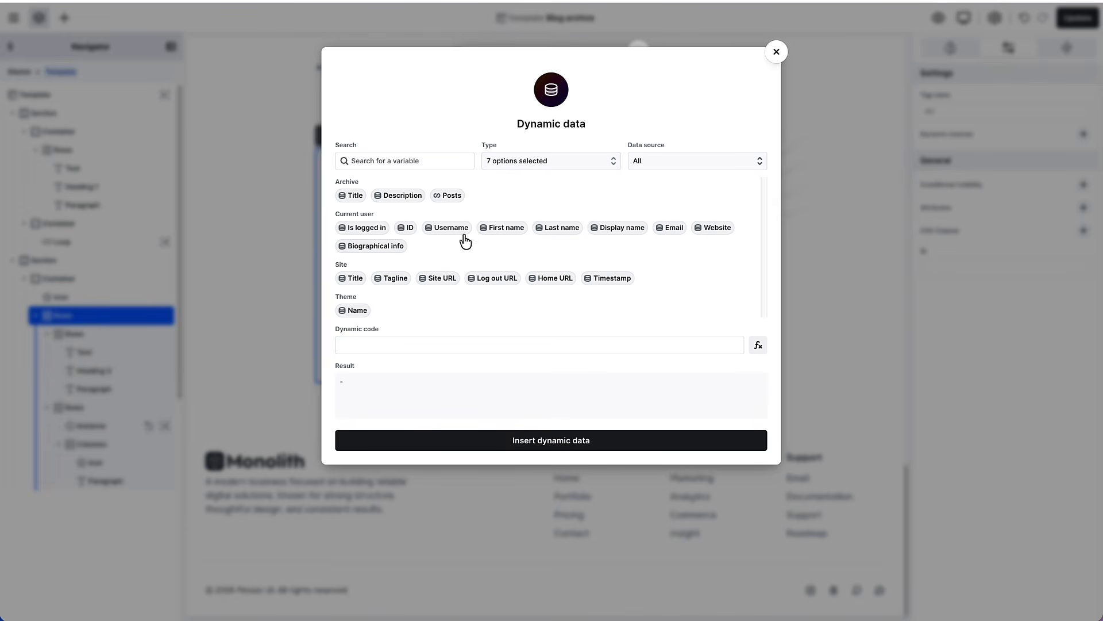
# Step: Examine the dynamic data picker's type filter and its full list of dynamic code functions, and close the picker without inserting anything
pyautogui.click(571, 169)
pyautogui.click(544, 298)
pyautogui.click(759, 346)
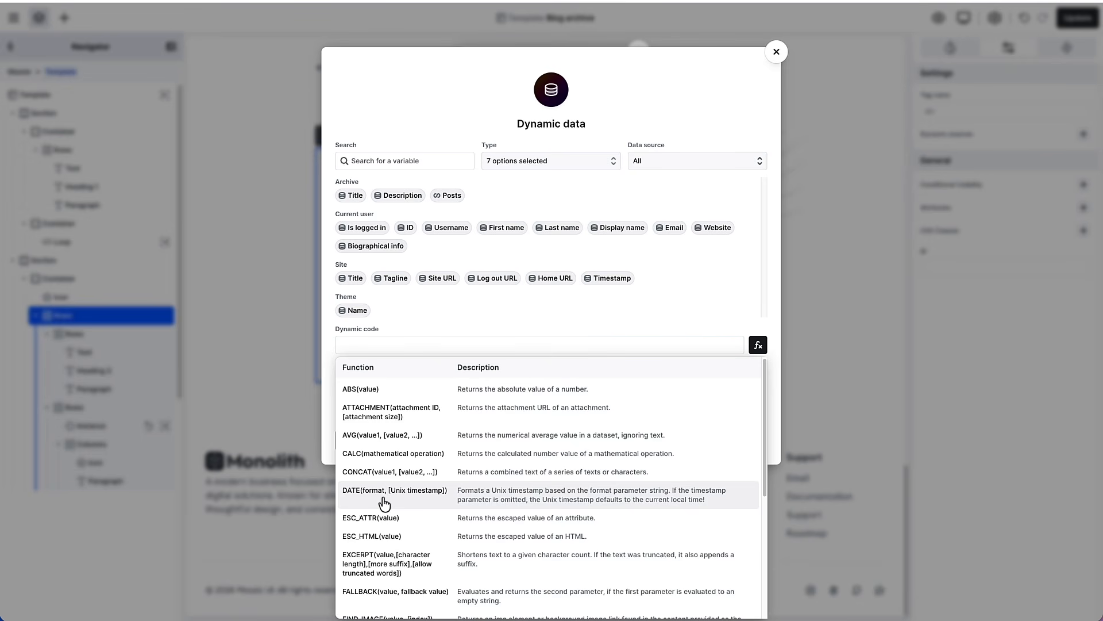
pyautogui.scroll(-5, 384, 503)
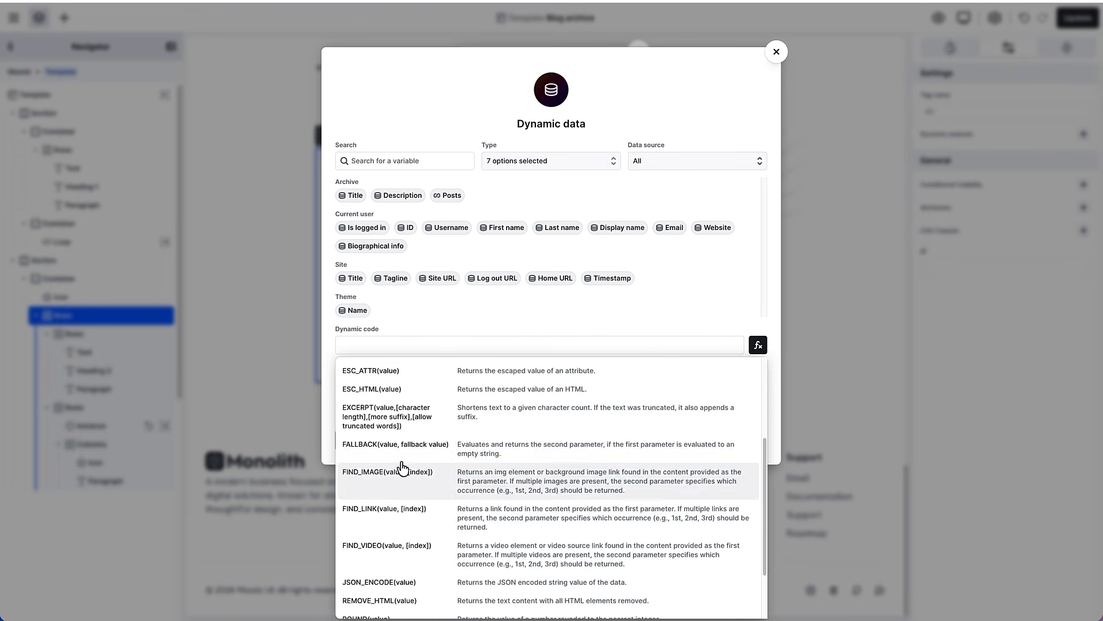
pyautogui.scroll(-3, 402, 480)
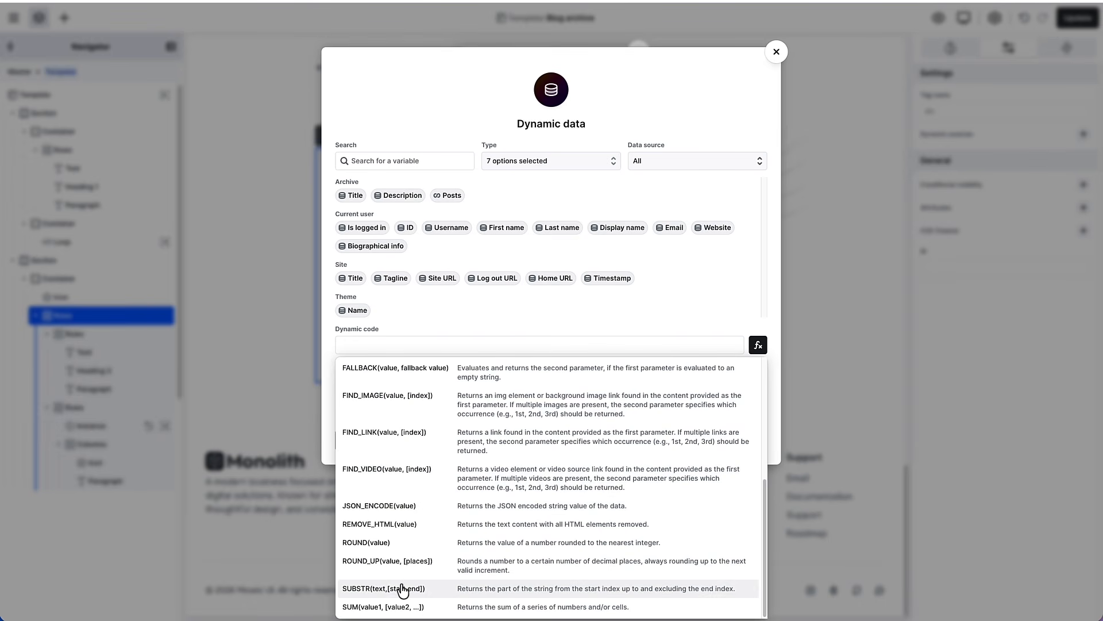
pyautogui.scroll(5, 425, 543)
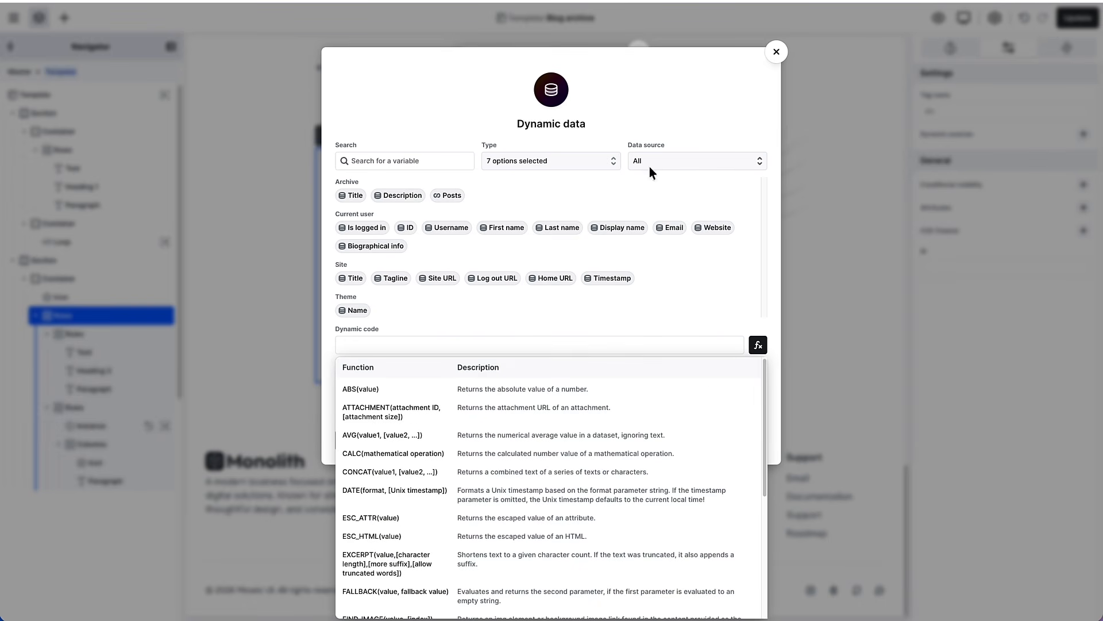
pyautogui.click(775, 51)
pyautogui.click(775, 51)
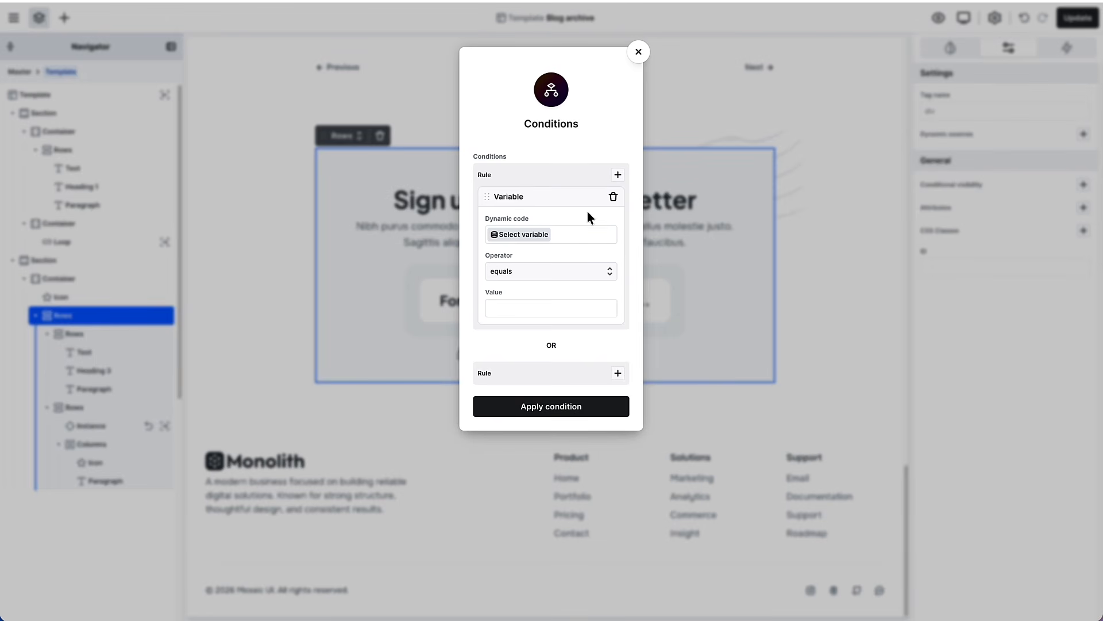
# Step: Remove the Variable condition and look through the available condition types for a visibility rule, down to the Team post meta option
pyautogui.click(614, 197)
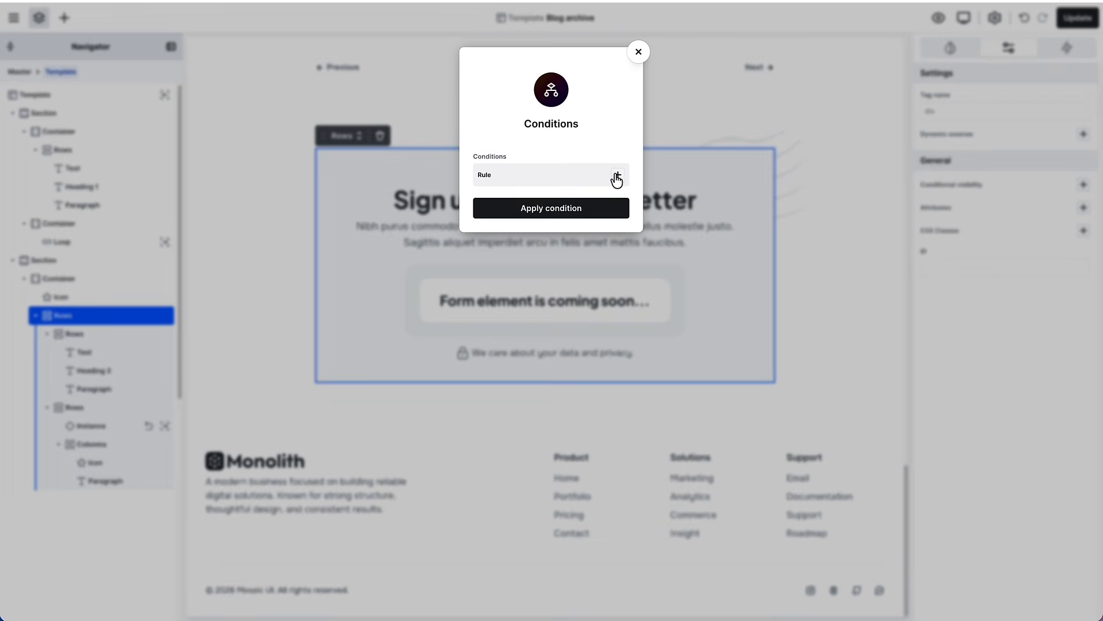
pyautogui.click(617, 176)
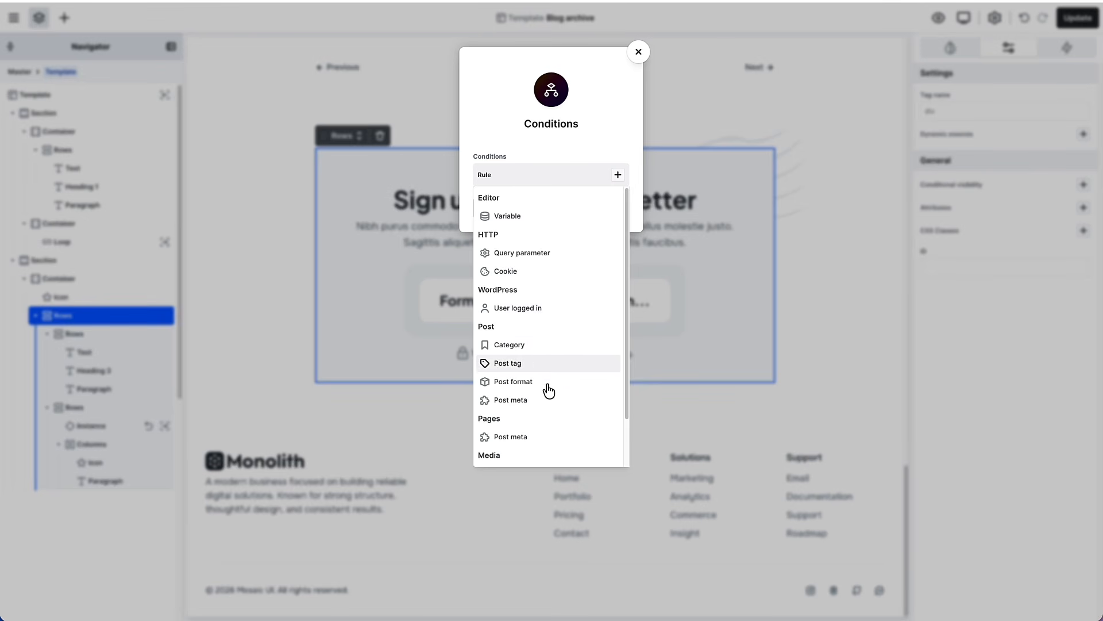
pyautogui.scroll(-1, 552, 408)
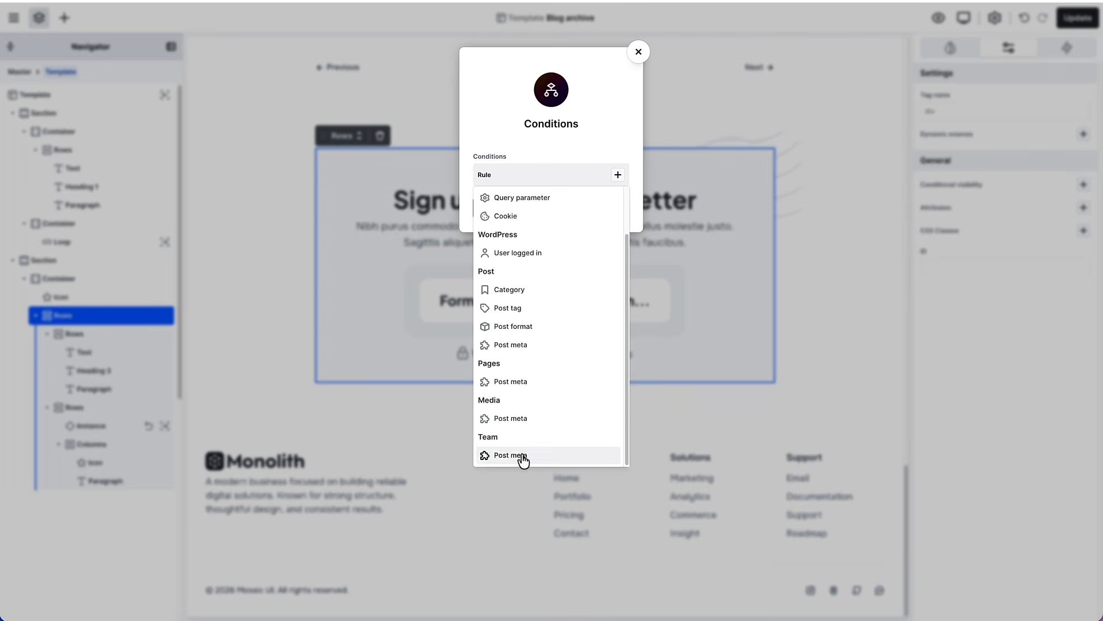
pyautogui.scroll(1, 527, 437)
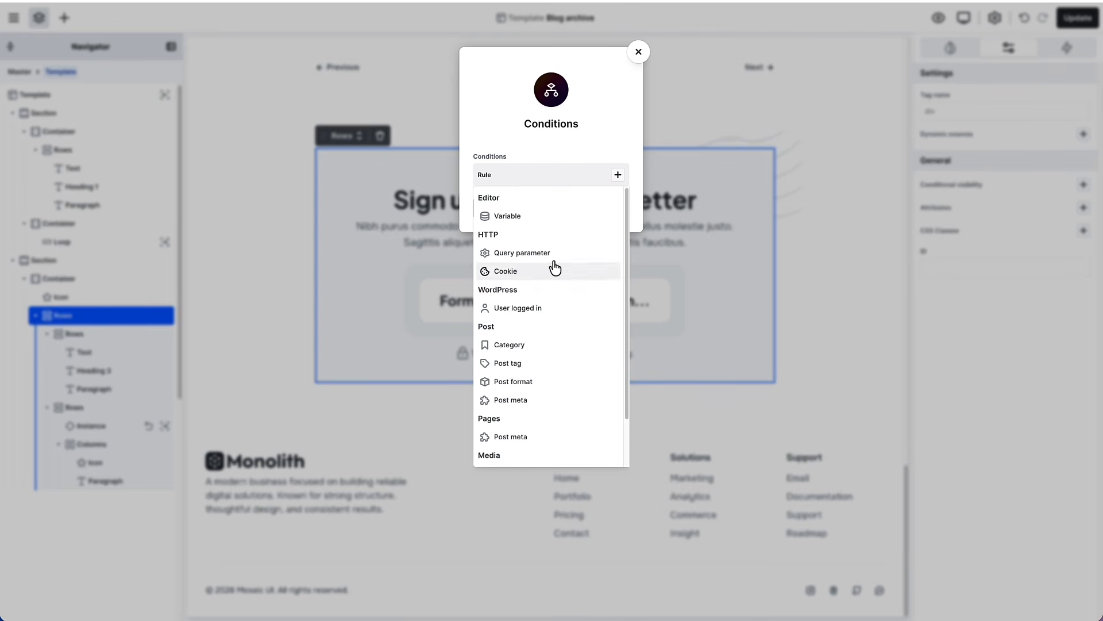
pyautogui.click(554, 177)
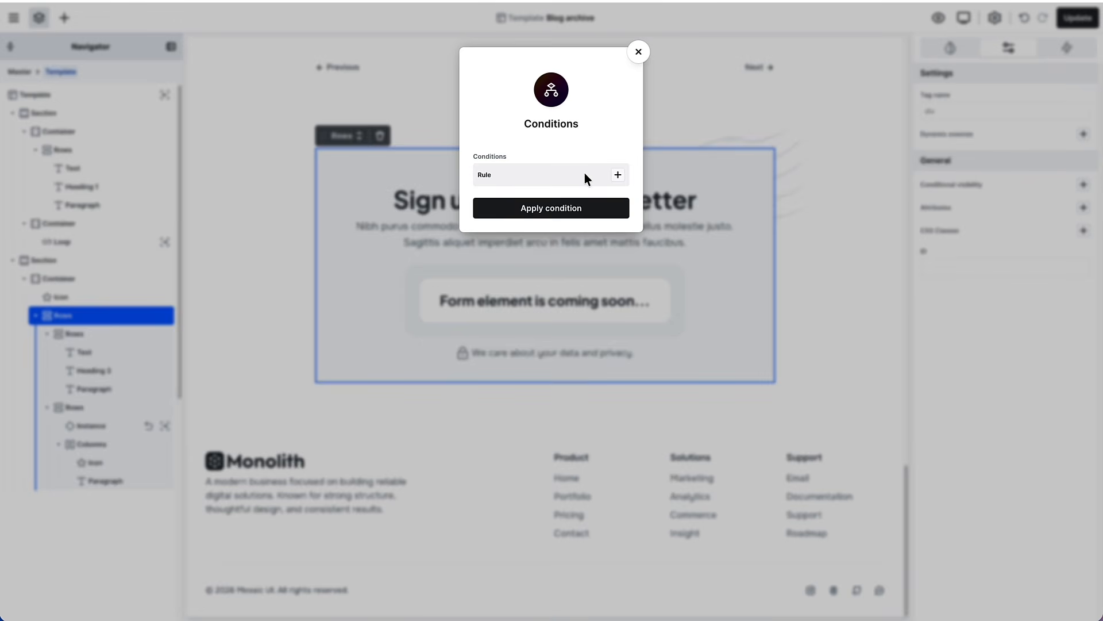
# Step: Try a visibility rule combining User logged in set to Logged out with a Query parameter condition, and discard it unapplied
pyautogui.click(620, 175)
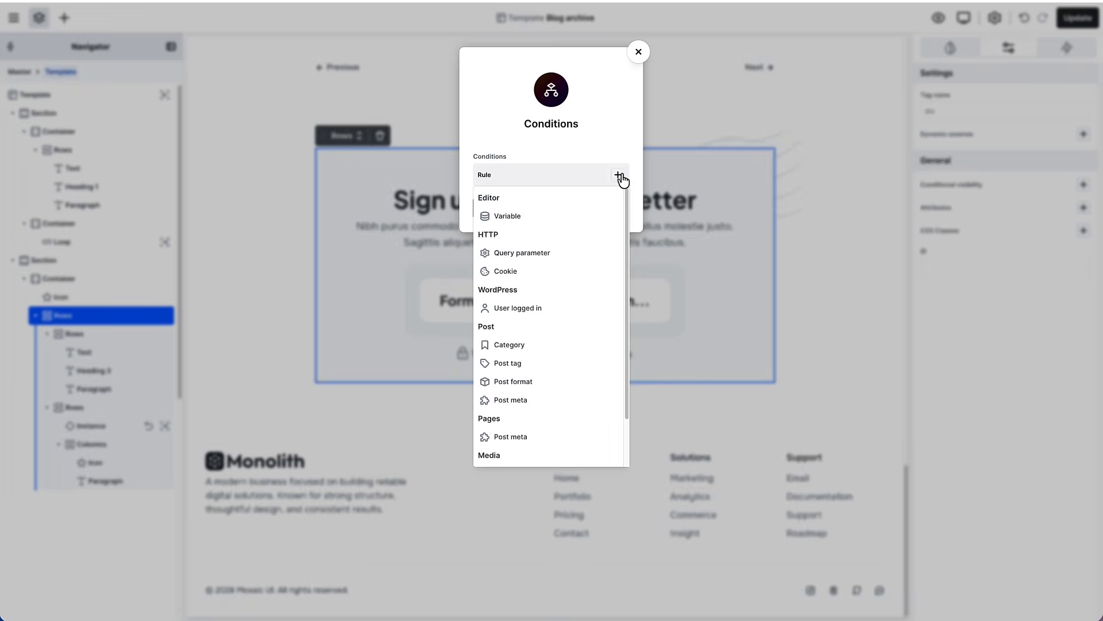
pyautogui.click(520, 309)
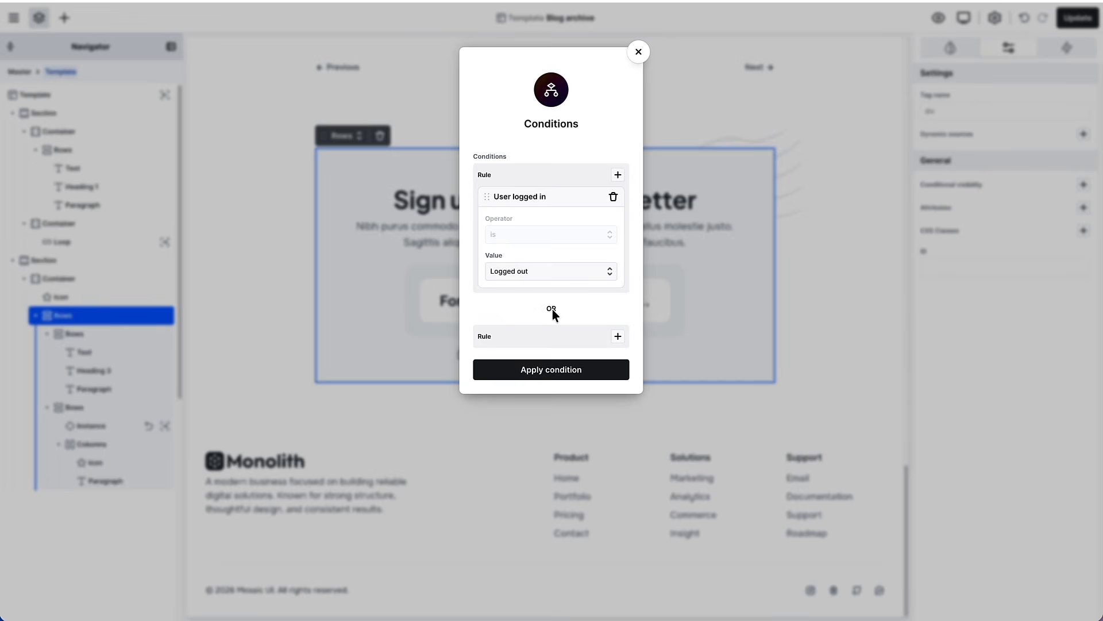
pyautogui.click(618, 175)
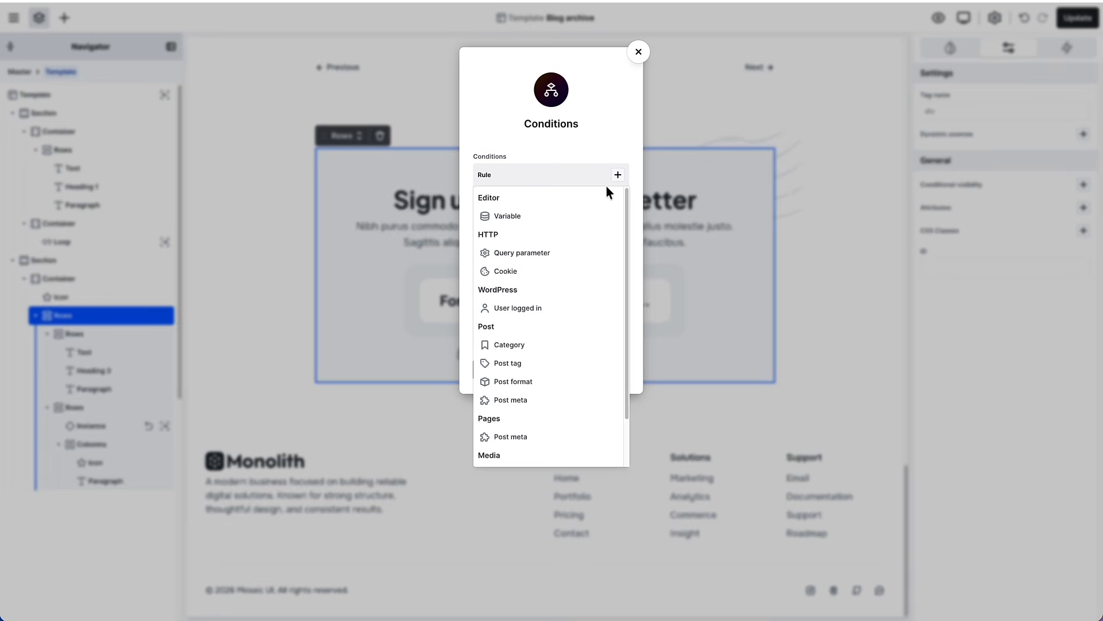
pyautogui.click(523, 256)
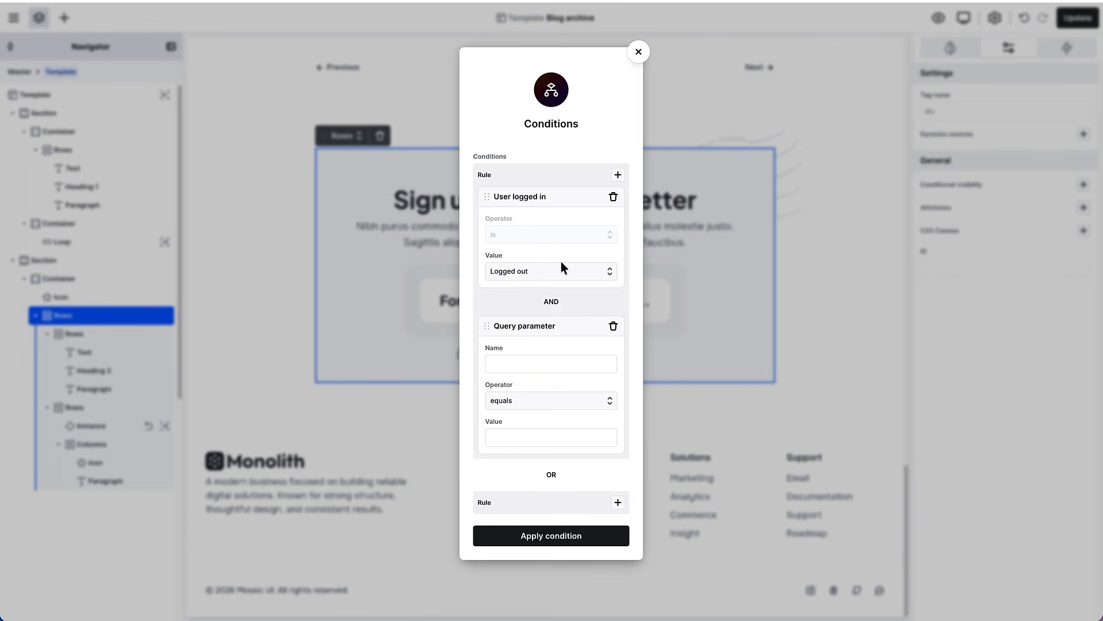
pyautogui.click(639, 53)
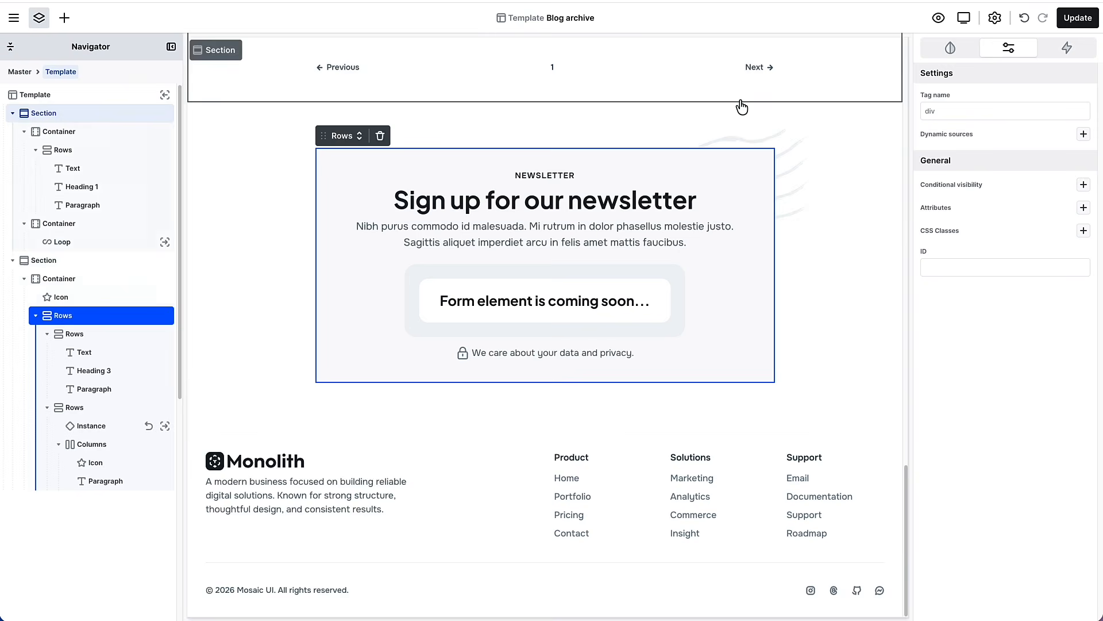
# Step: Add the attribute data-first:true to the newsletter Rows container and delete it again
pyautogui.click(1085, 210)
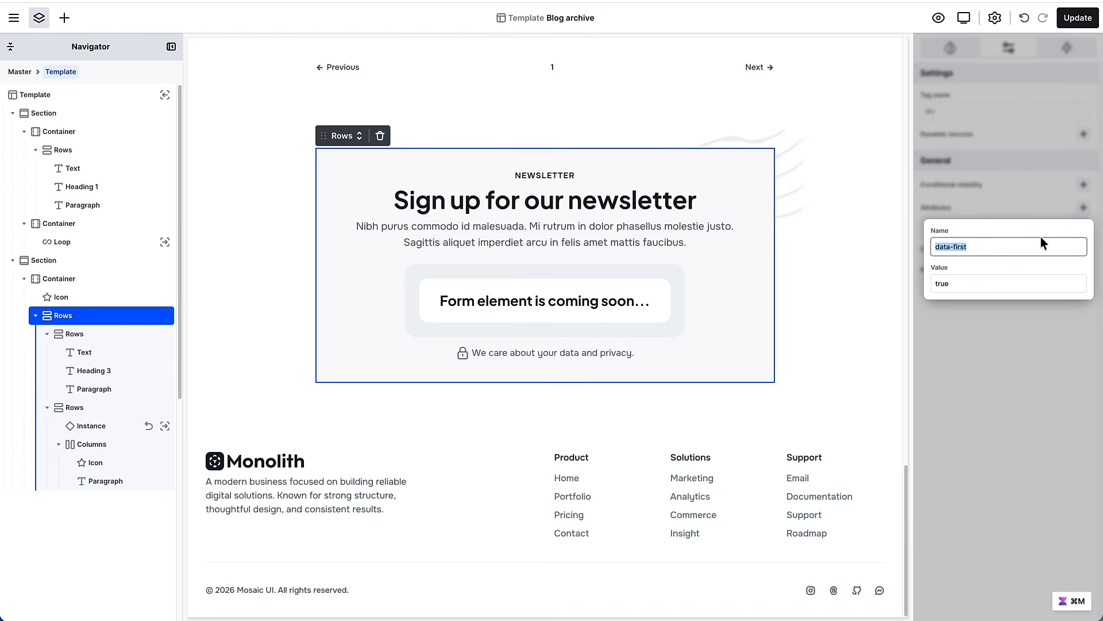
pyautogui.click(1037, 191)
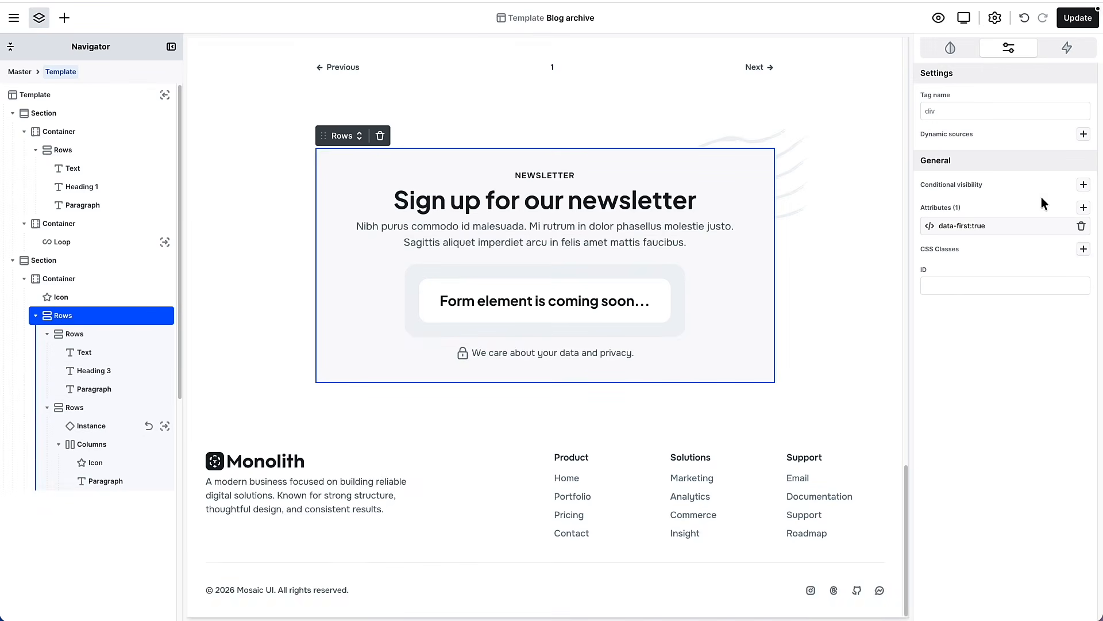
pyautogui.click(1082, 228)
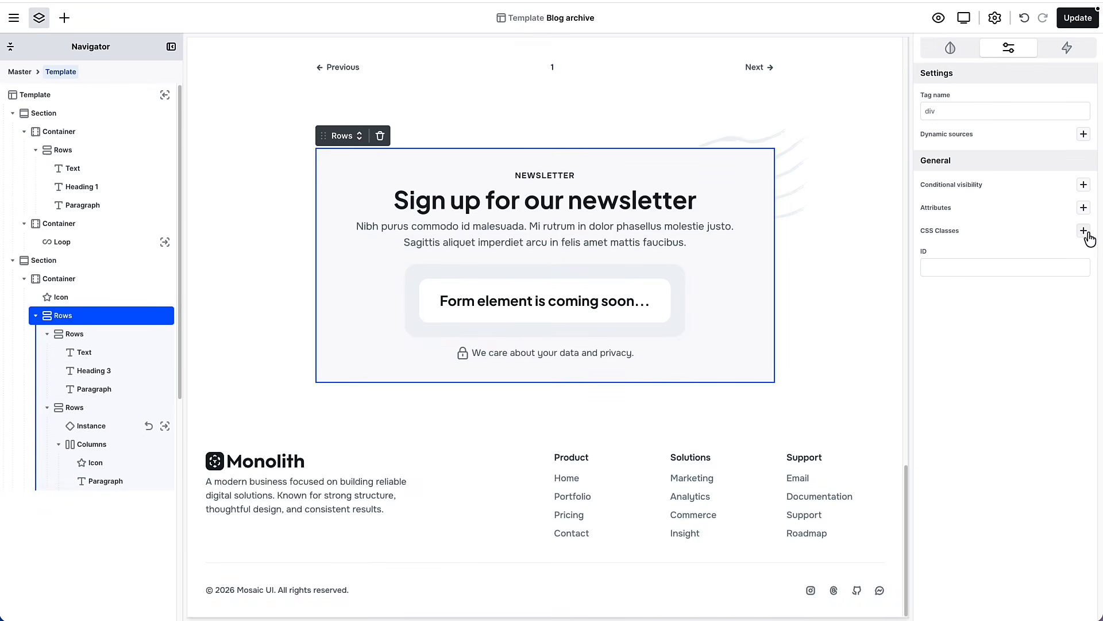
# Step: Add the CSS class your_custom_css_class to the newsletter Rows container and remove it again
pyautogui.click(1084, 231)
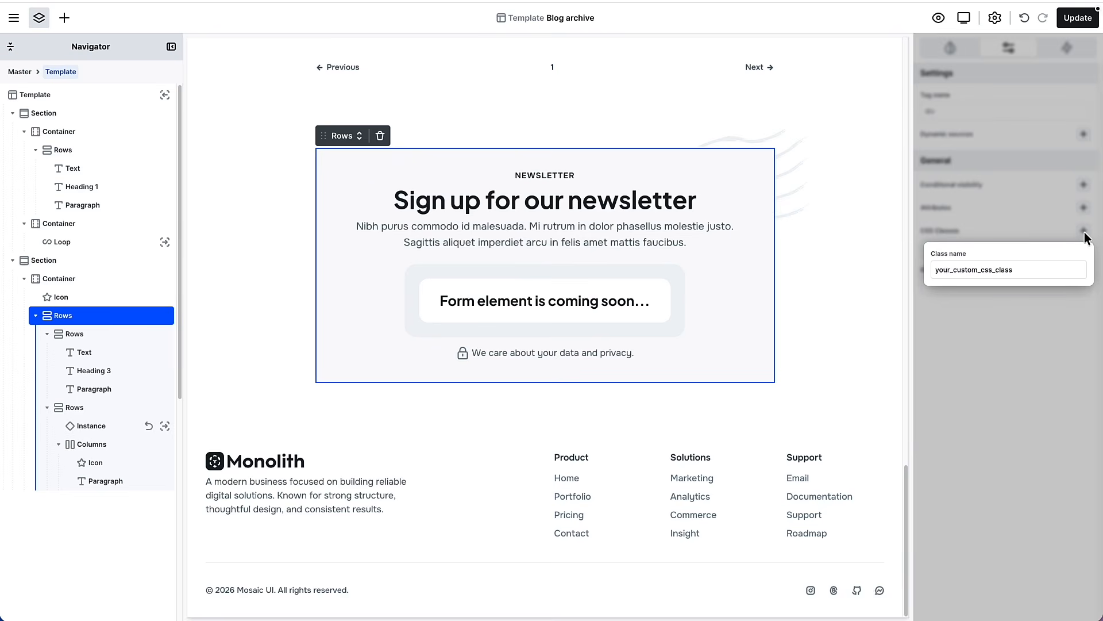
pyautogui.click(1063, 226)
pyautogui.click(1075, 252)
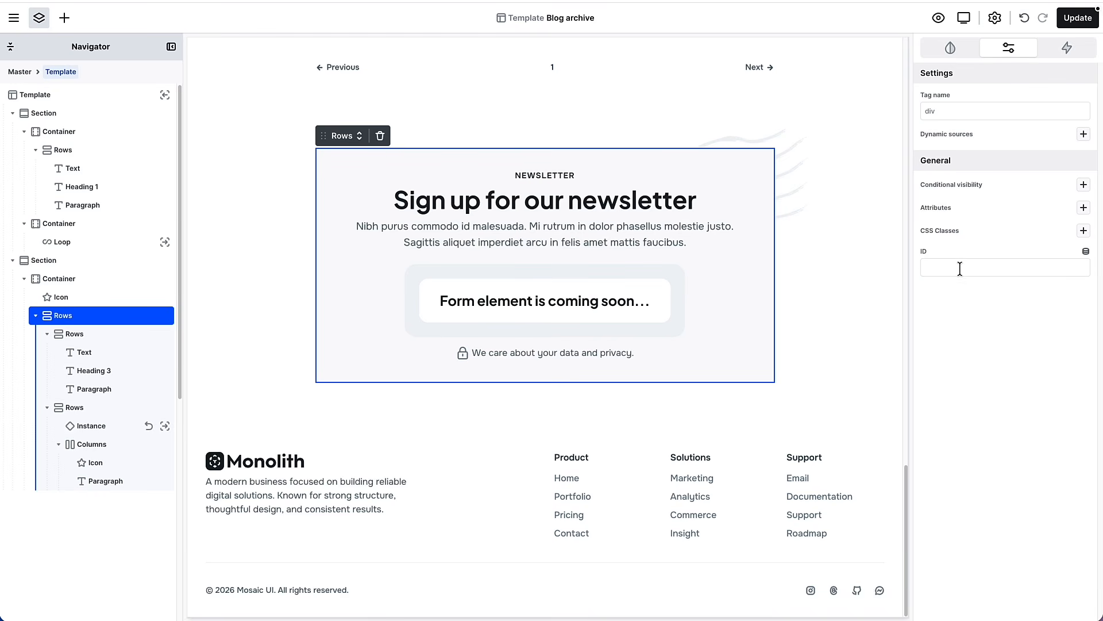
# Step: View the simple and continuous interaction triggers offered for the newsletter Rows container, and return to its style settings
pyautogui.click(1066, 51)
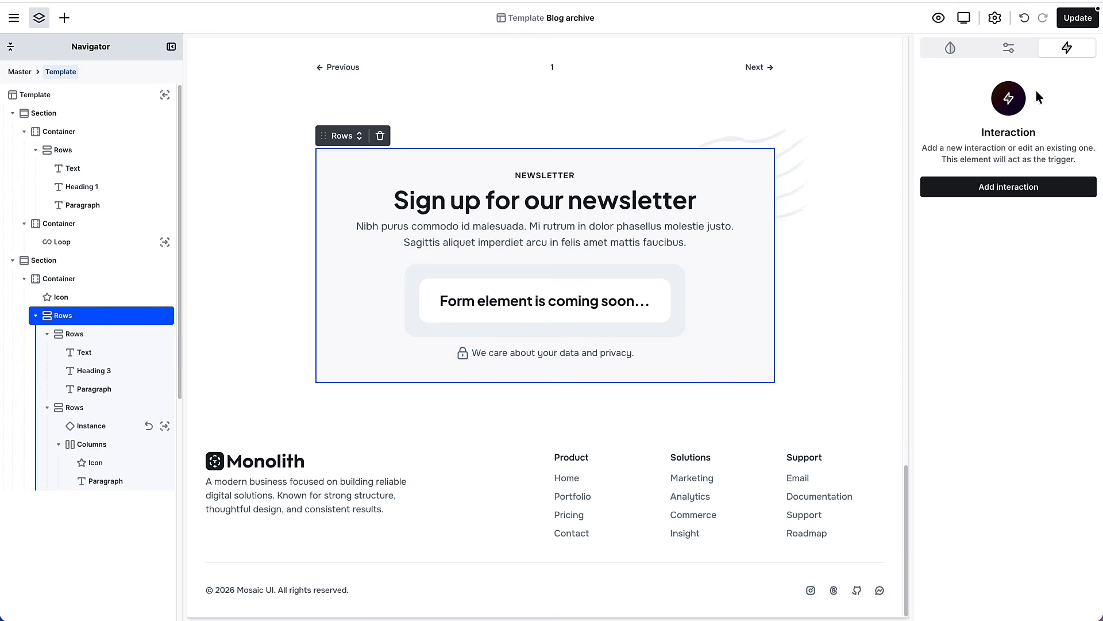
pyautogui.click(1003, 192)
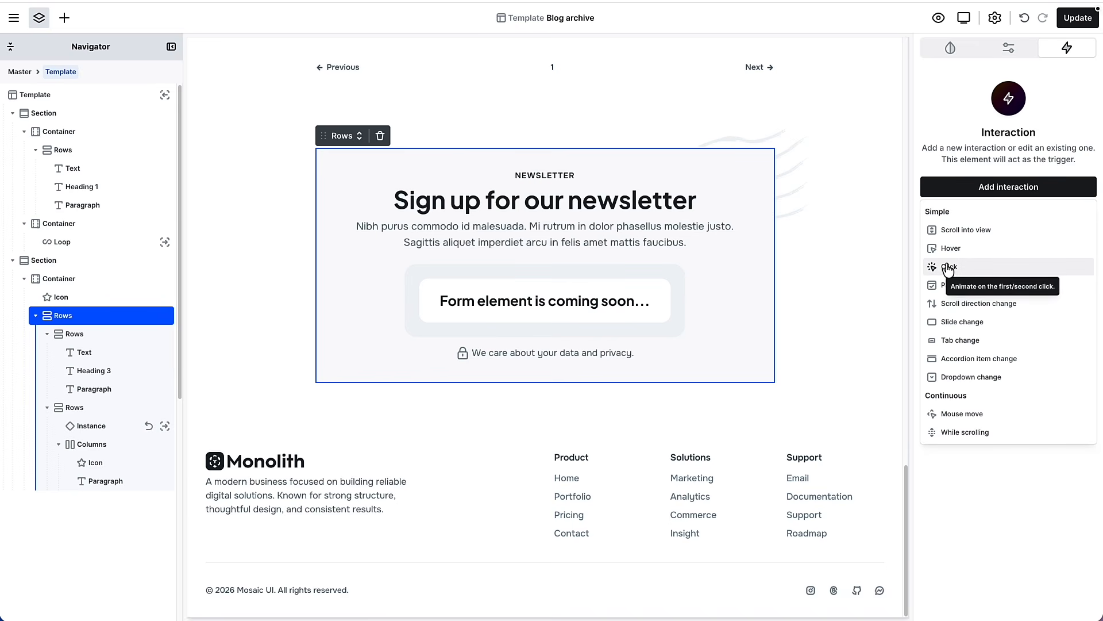
pyautogui.click(950, 48)
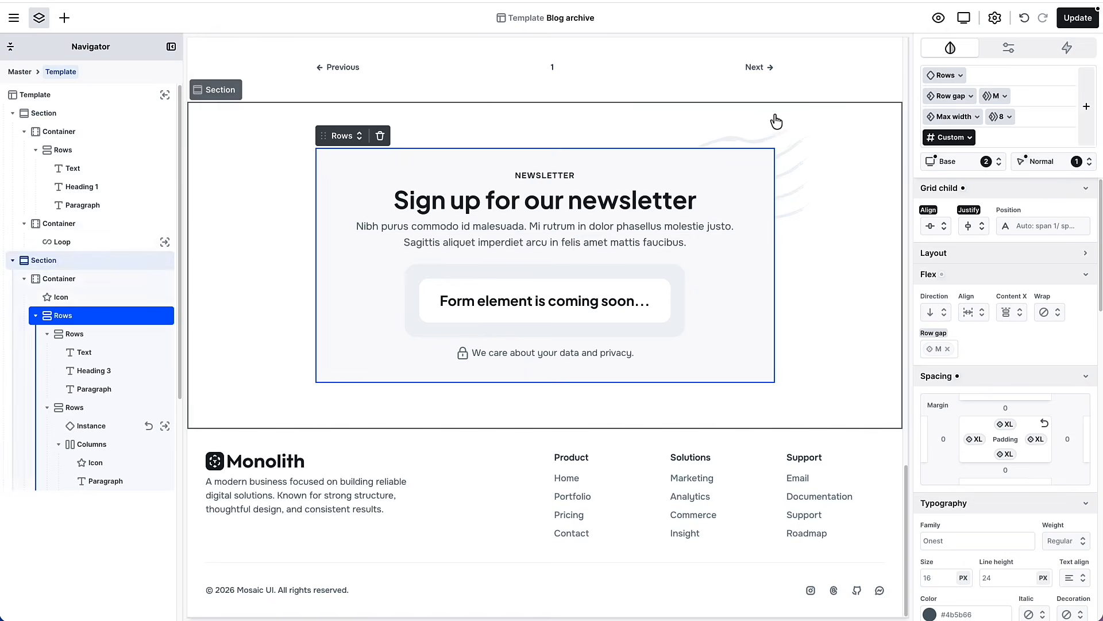
# Step: Open the blog post Loop for editing, select the Image inside its item and check the image's dynamic data
pyautogui.scroll(1, 600, 183)
pyautogui.scroll(5, 599, 183)
pyautogui.click(459, 206)
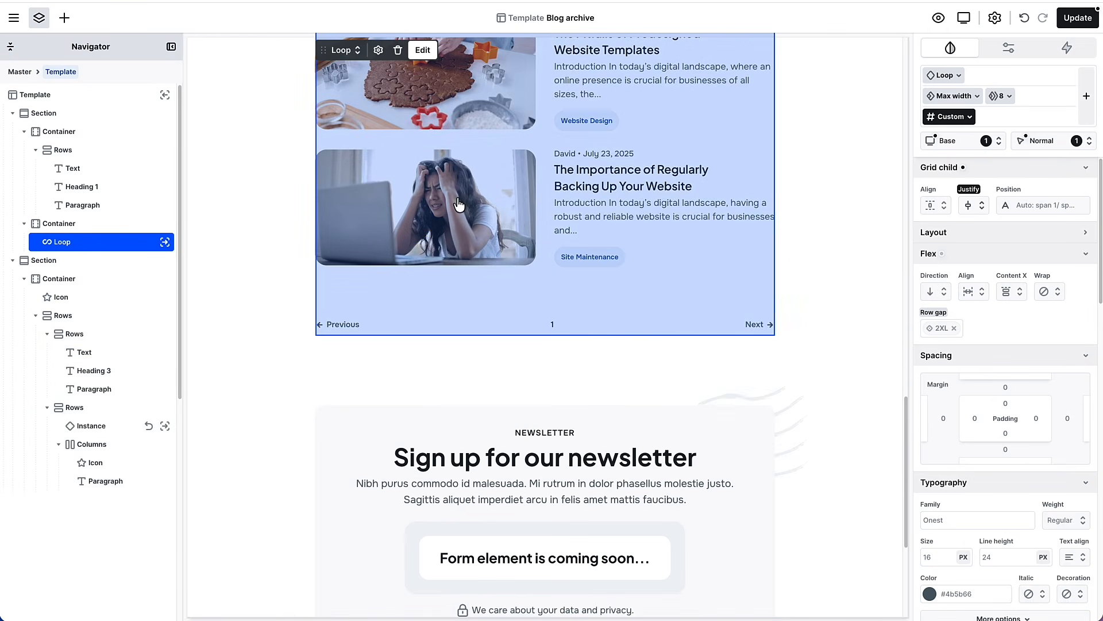
pyautogui.click(164, 241)
pyautogui.click(110, 187)
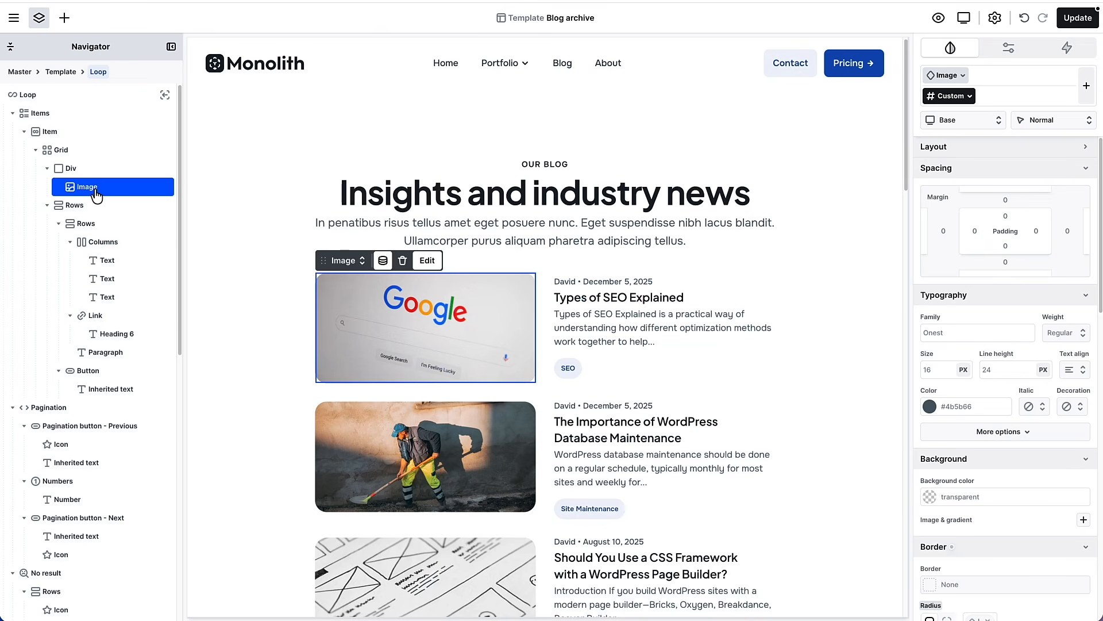
pyautogui.click(383, 262)
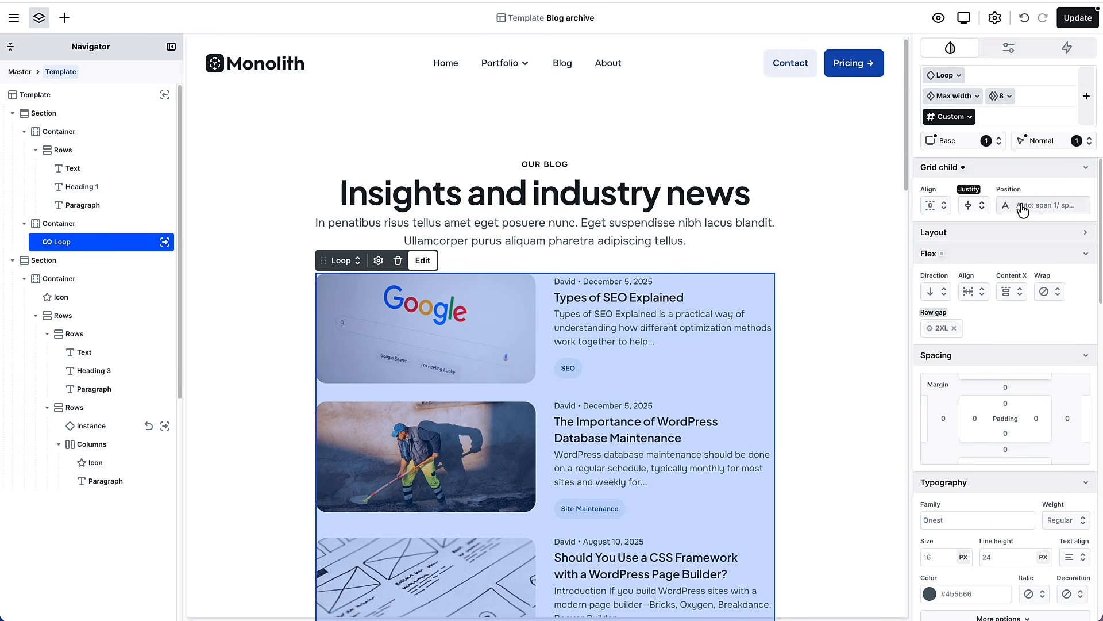
# Step: Select the "Insights and industry news" heading, view its element settings and save the Blog archive template
pyautogui.click(527, 202)
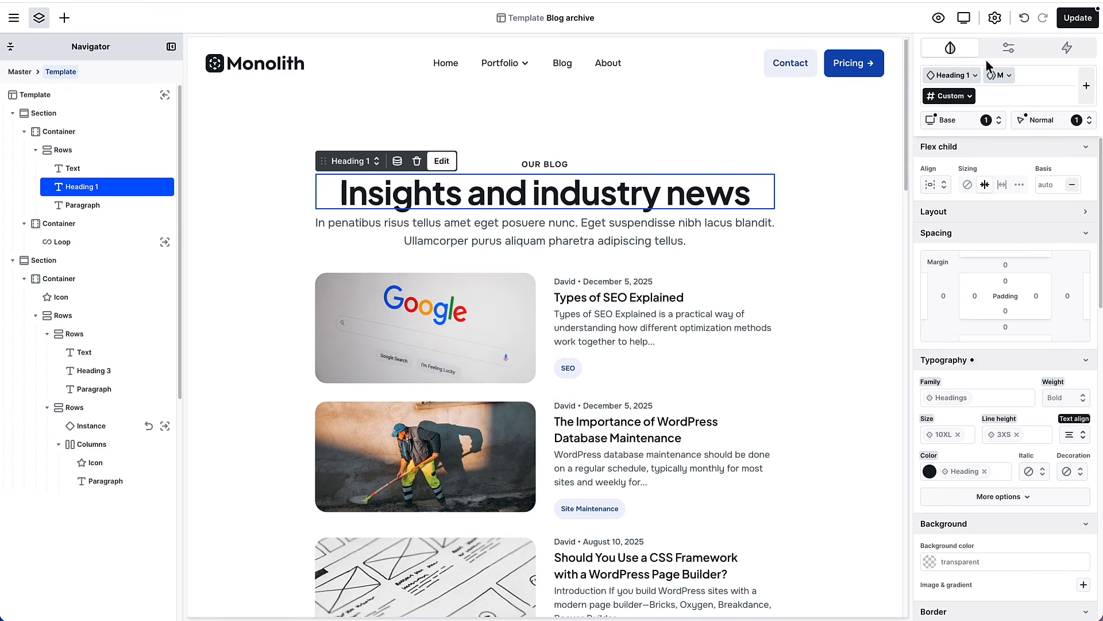
pyautogui.click(1009, 49)
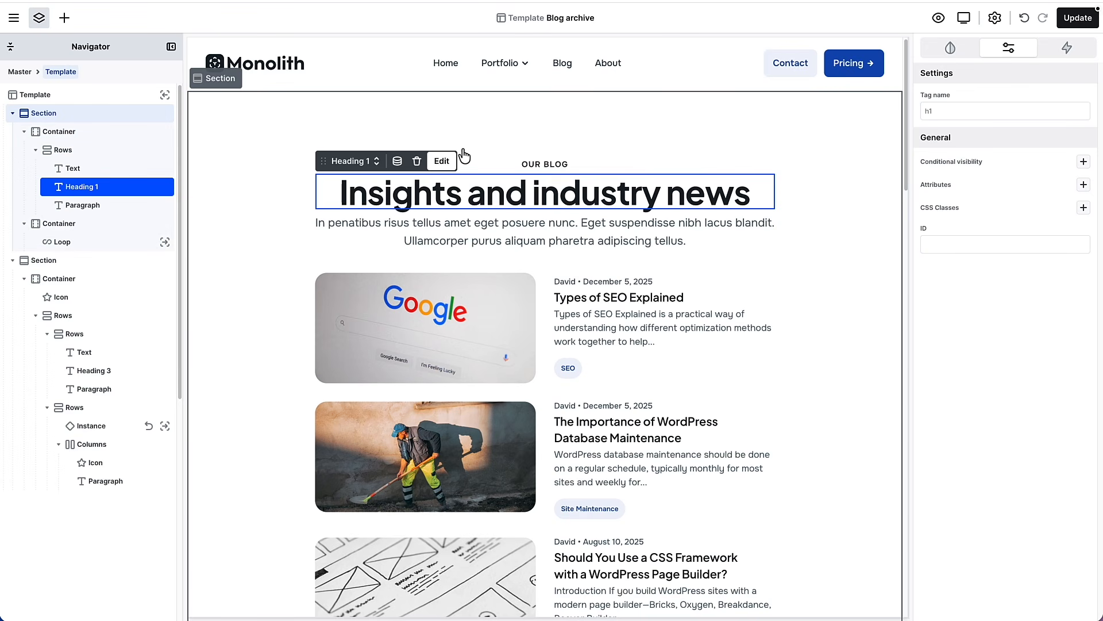
pyautogui.click(1078, 22)
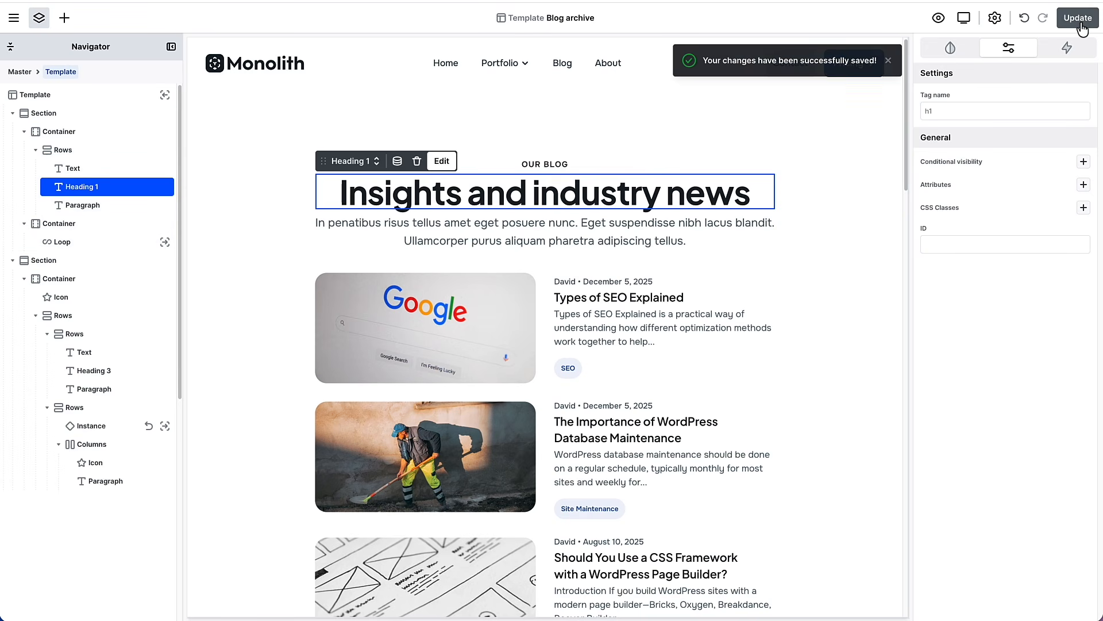
# Step: Exit the Blog archive template to WordPress and open the Logo component from Mosaic's components for editing
pyautogui.click(14, 18)
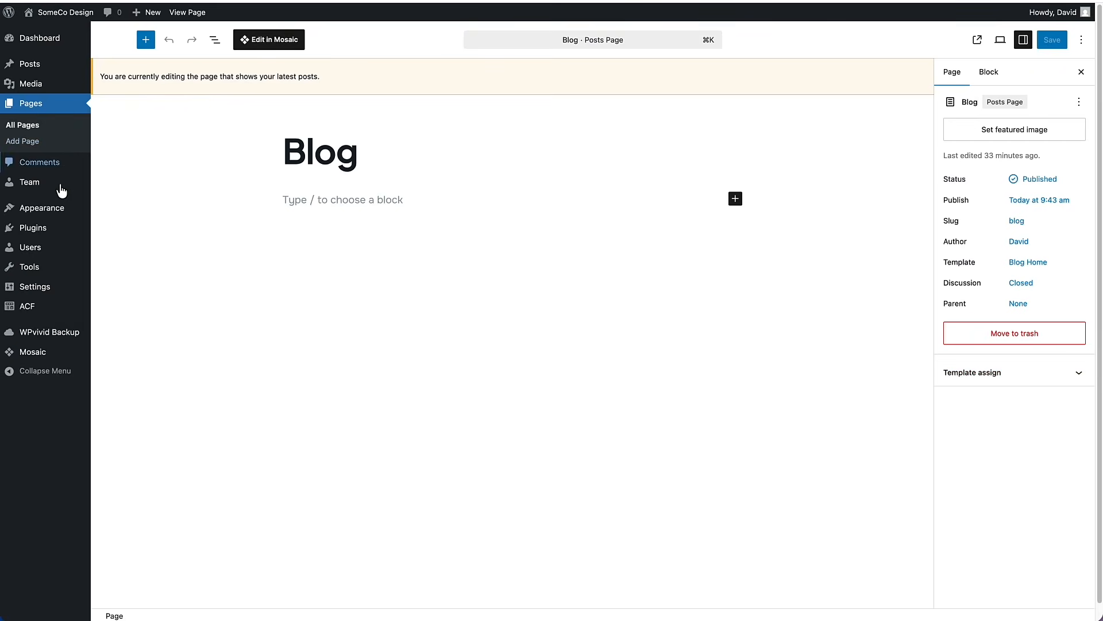
pyautogui.moveTo(35, 353)
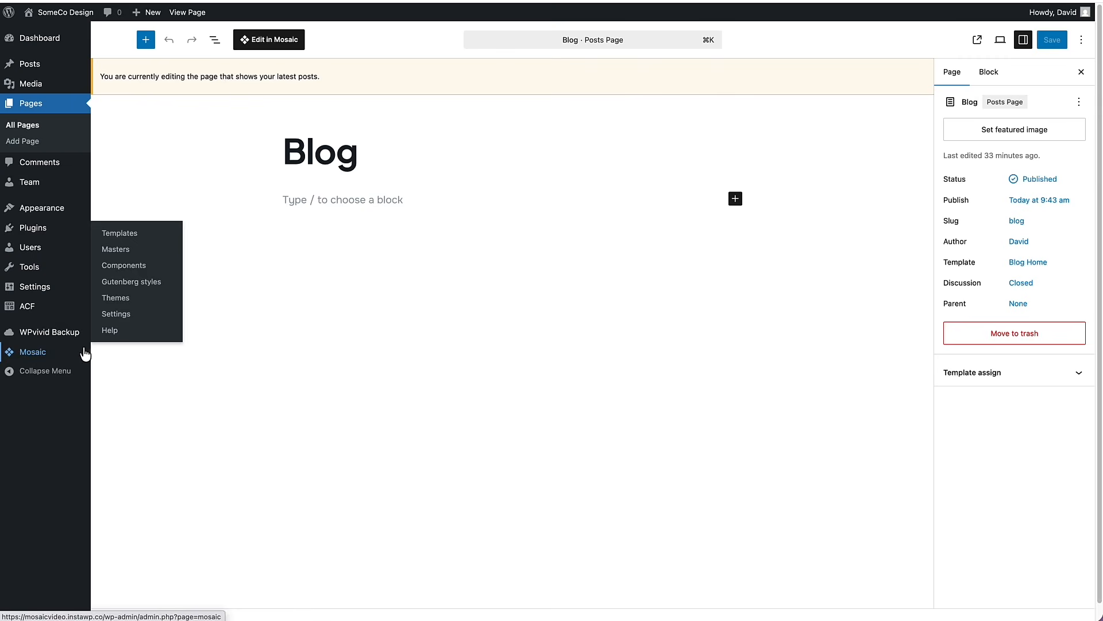
pyautogui.click(120, 270)
pyautogui.scroll(-8, 170, 270)
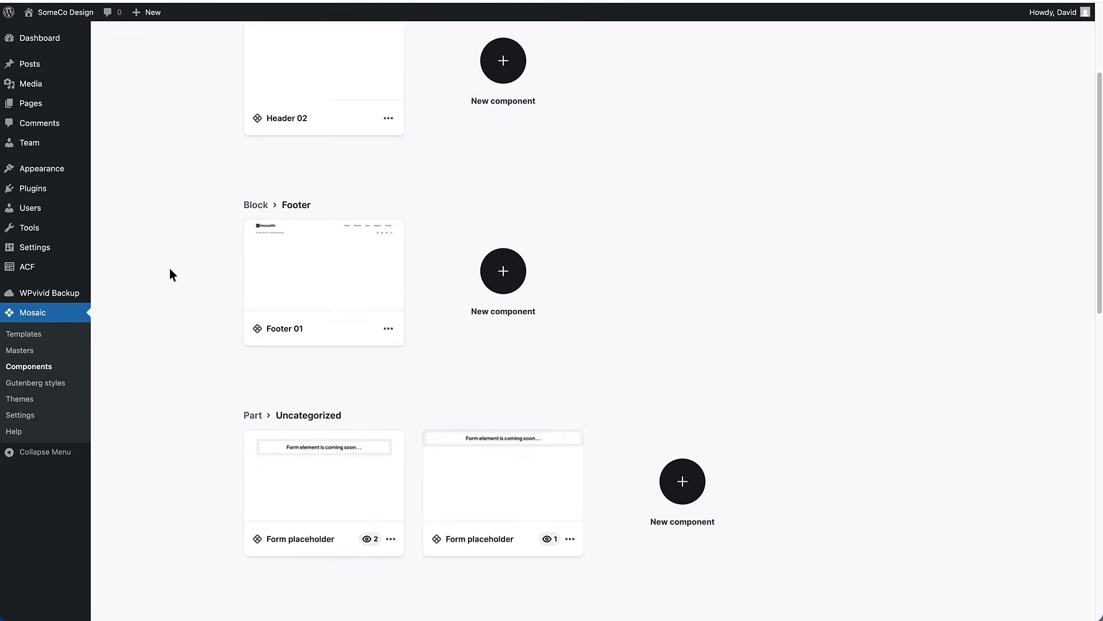
pyautogui.scroll(-3, 170, 274)
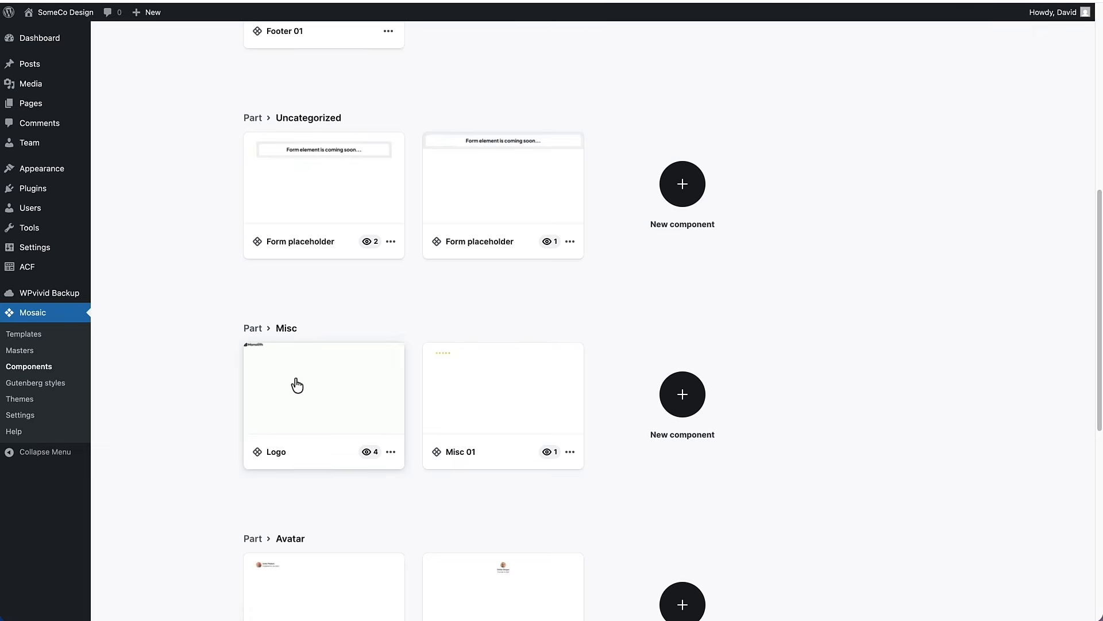
pyautogui.click(295, 378)
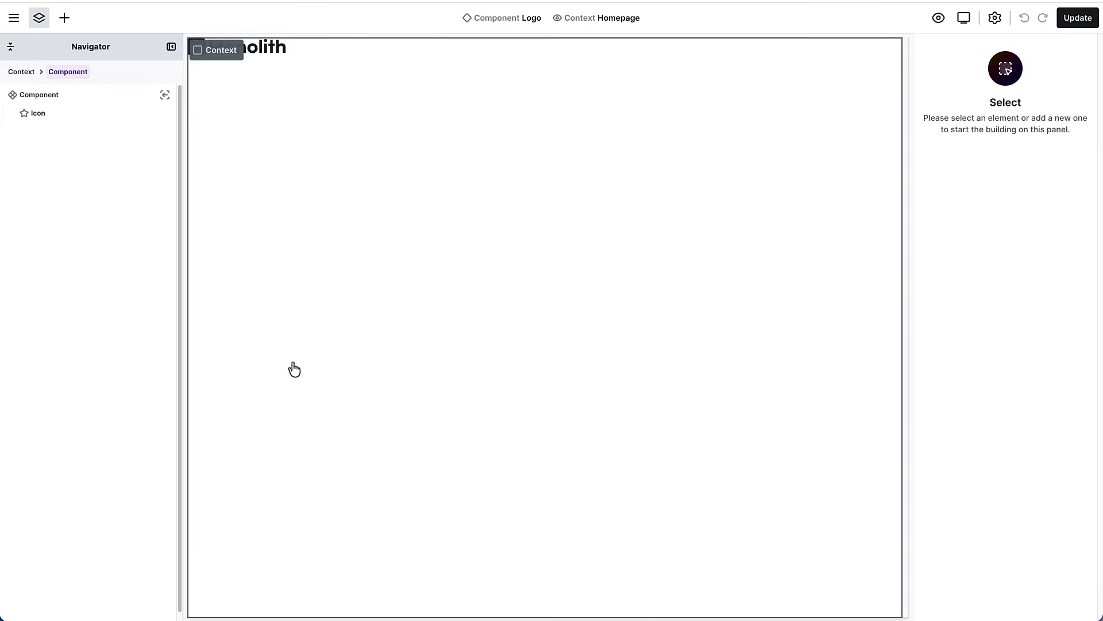
# Step: Add an Image element below the Monolith icon and upload someco-design-logo-dark.png as its picture at full size
pyautogui.click(200, 51)
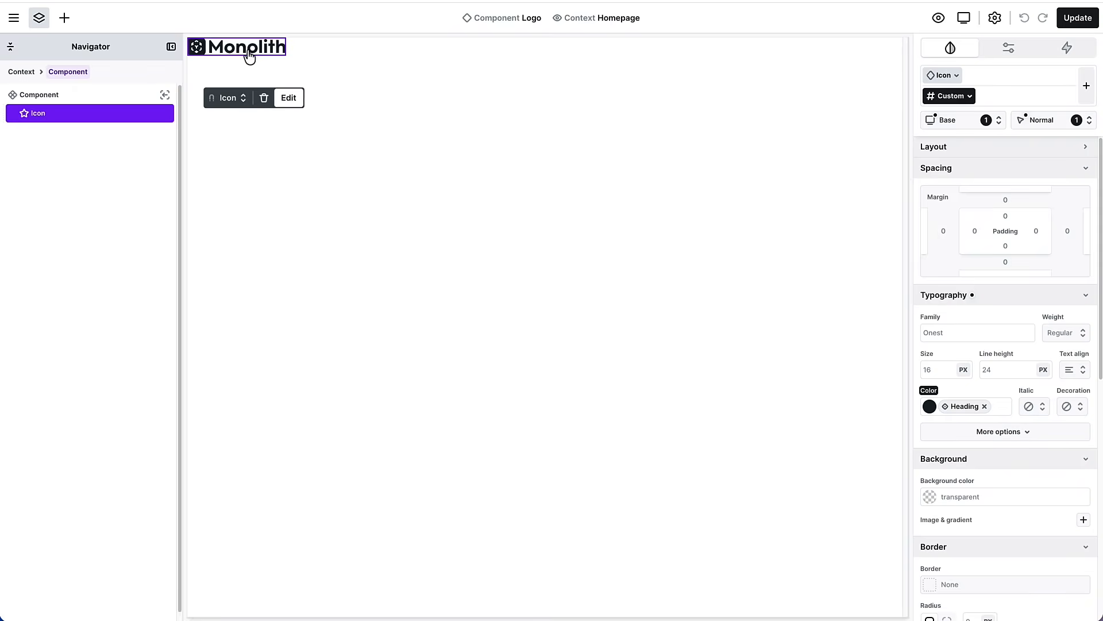
pyautogui.click(65, 19)
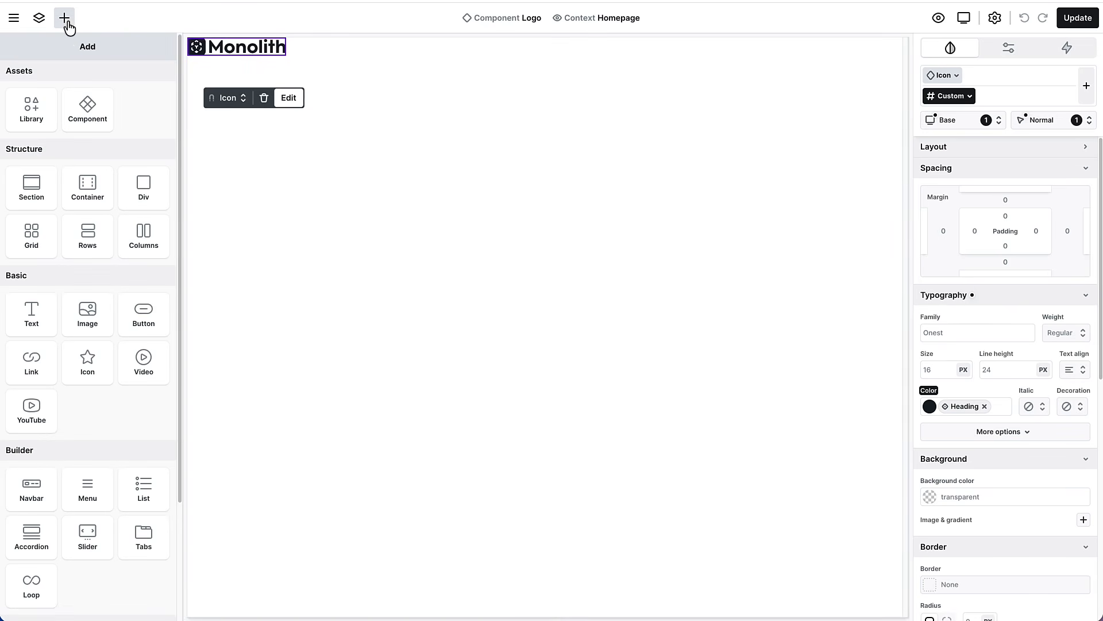
pyautogui.click(88, 315)
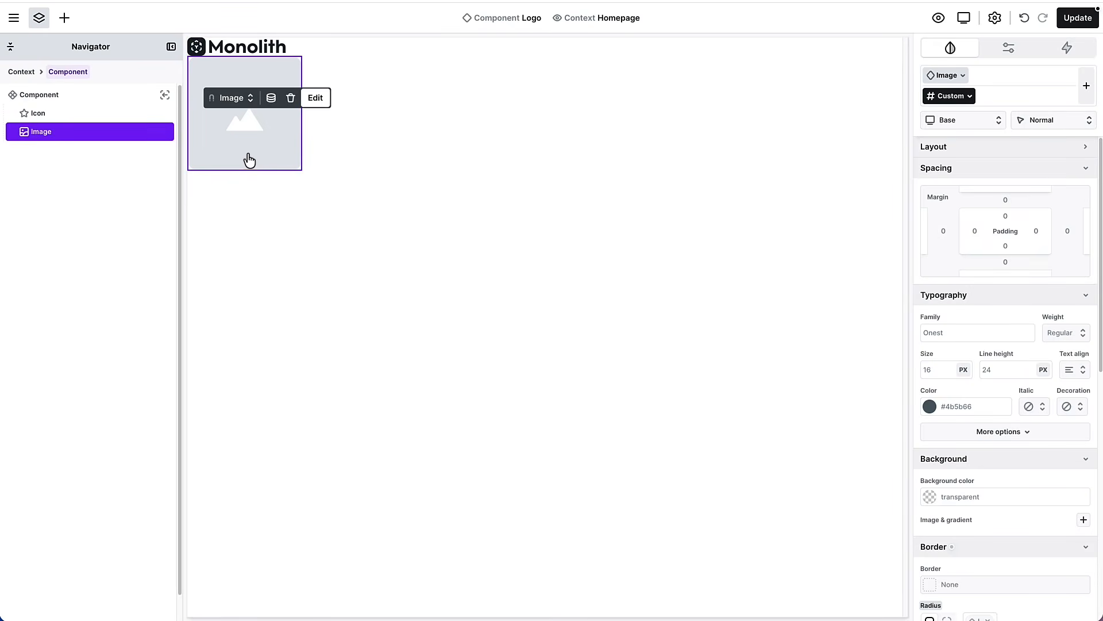
pyautogui.click(315, 99)
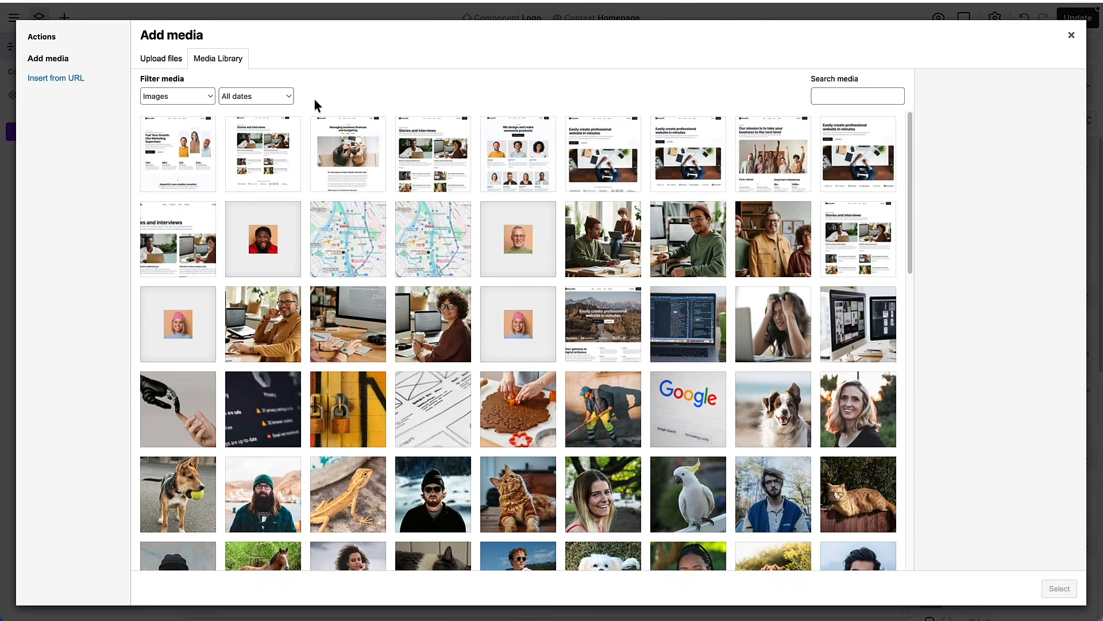
pyautogui.click(163, 60)
pyautogui.click(600, 281)
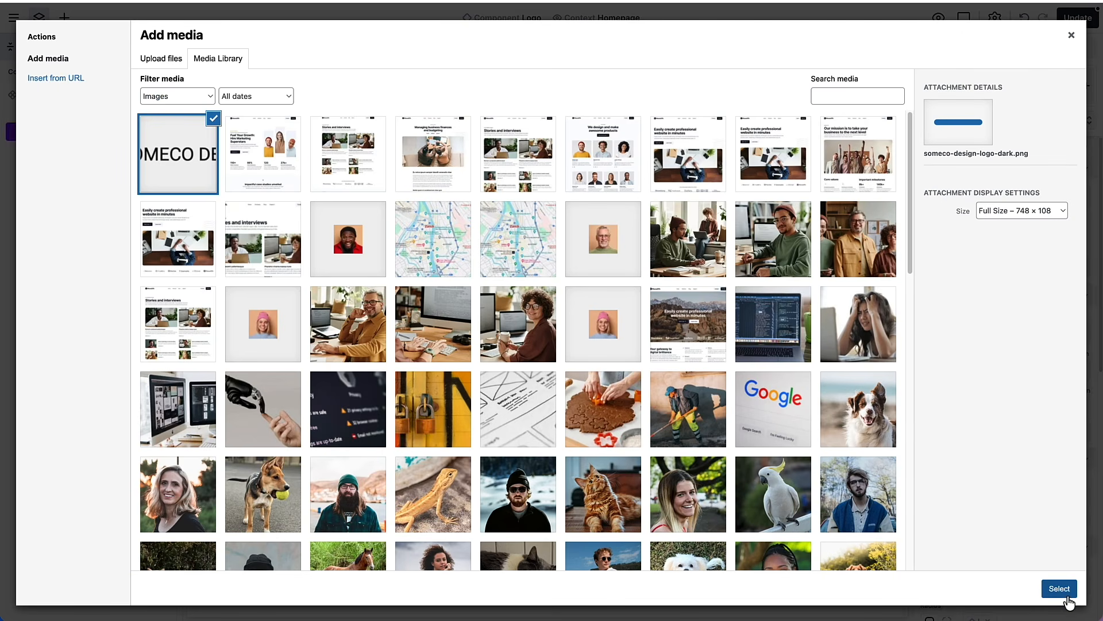
pyautogui.click(1066, 598)
# Step: Delete the Monolith Icon element from the Logo component and set the SomeCo Design image's height to 50 px
pyautogui.click(107, 117)
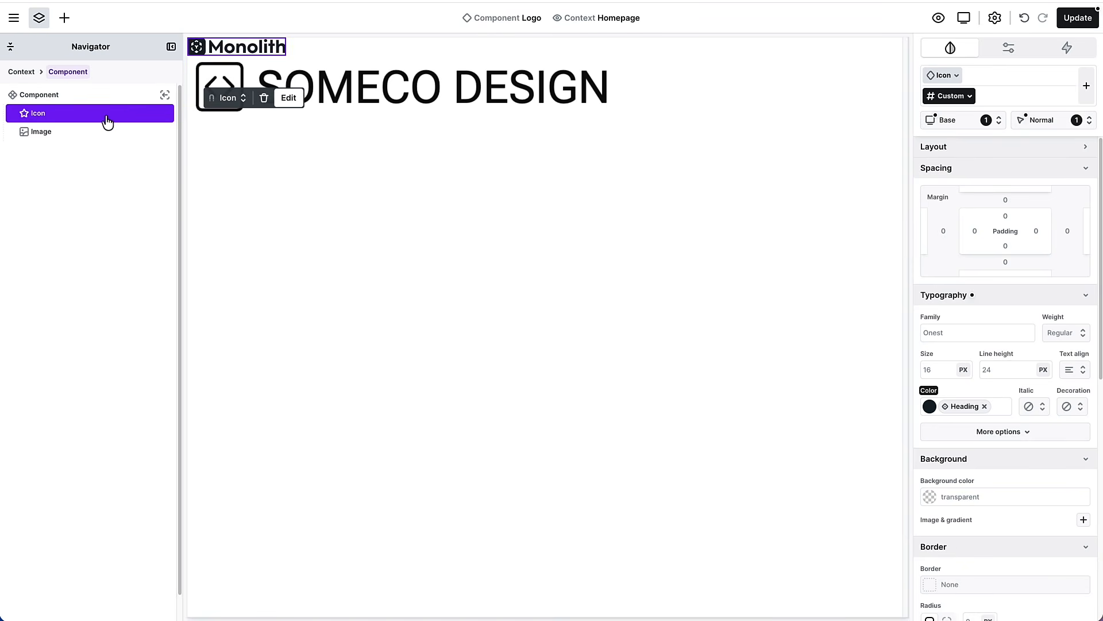
pyautogui.click(265, 102)
pyautogui.click(324, 72)
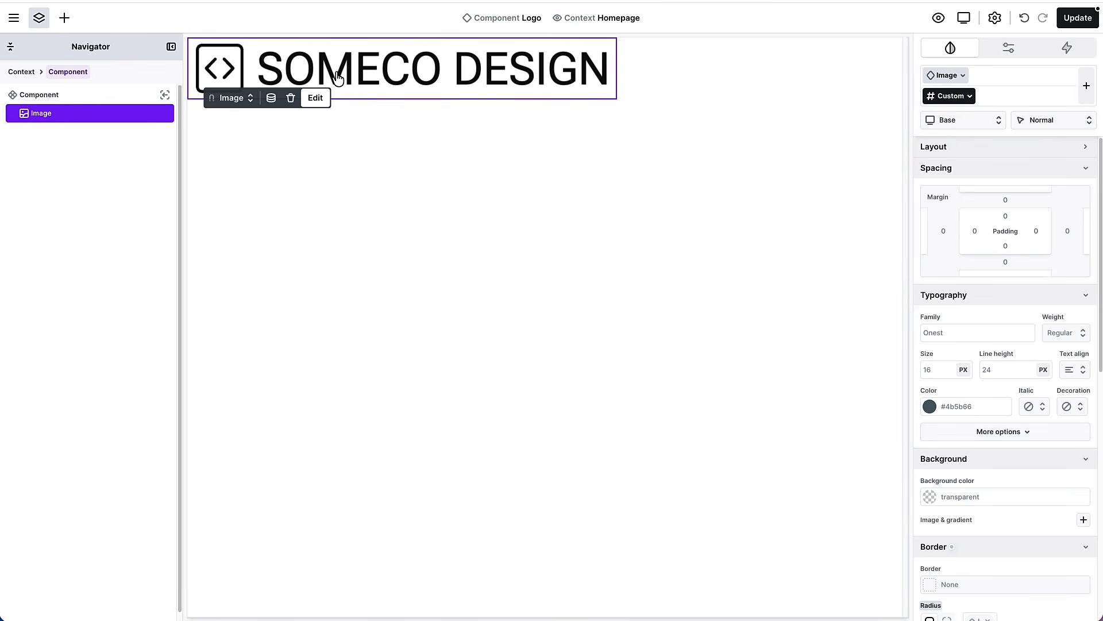
pyautogui.scroll(-2, 954, 267)
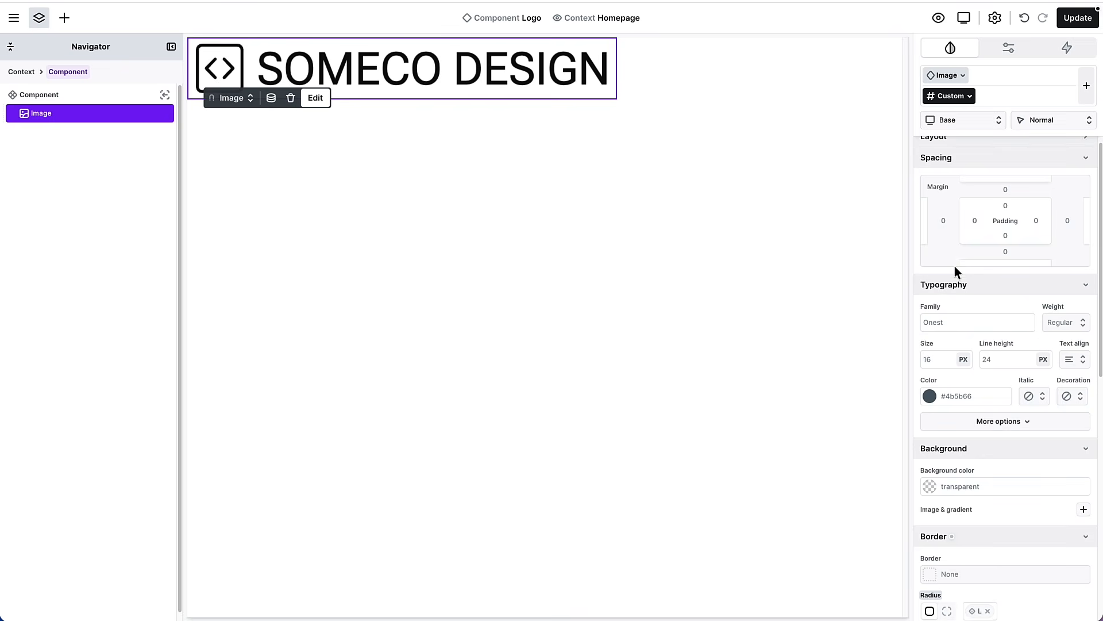
pyautogui.scroll(-5, 954, 267)
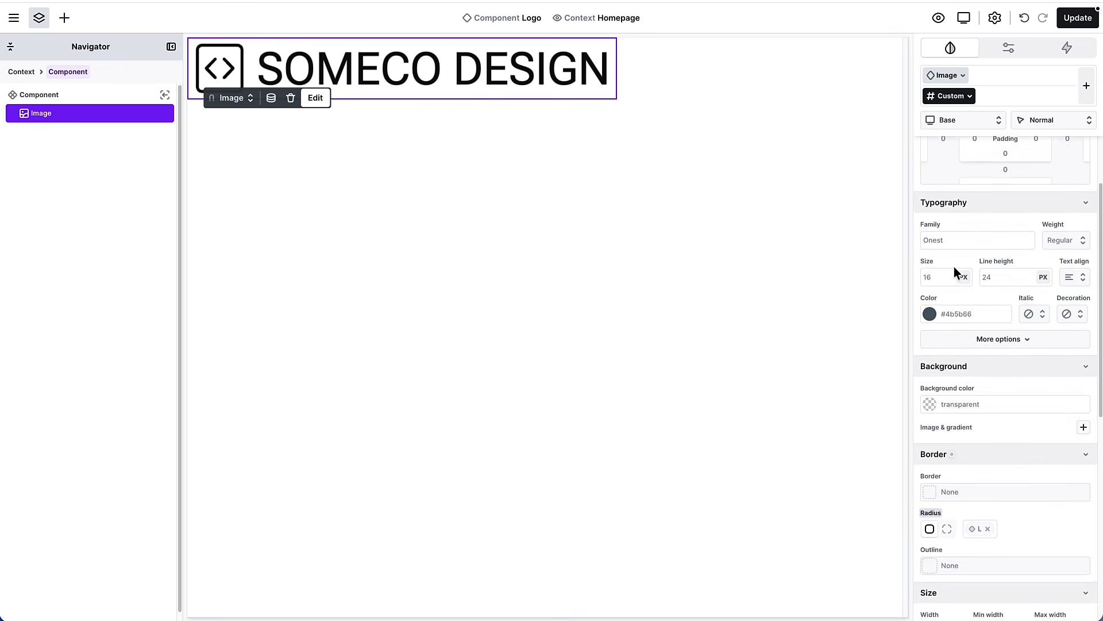
pyautogui.scroll(-6, 954, 267)
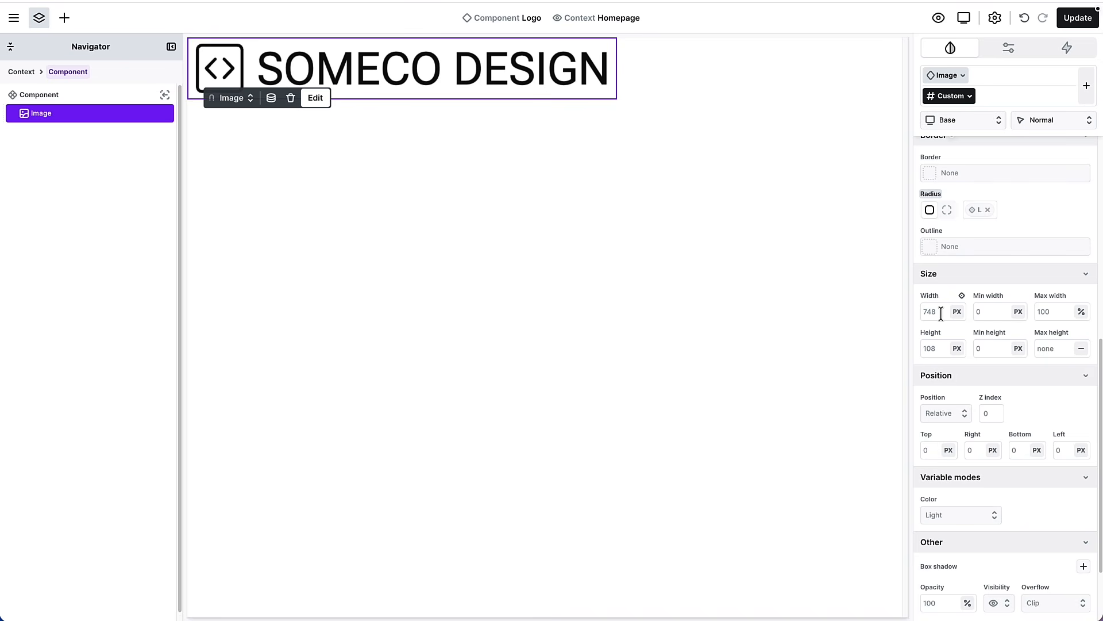
pyautogui.click(926, 347)
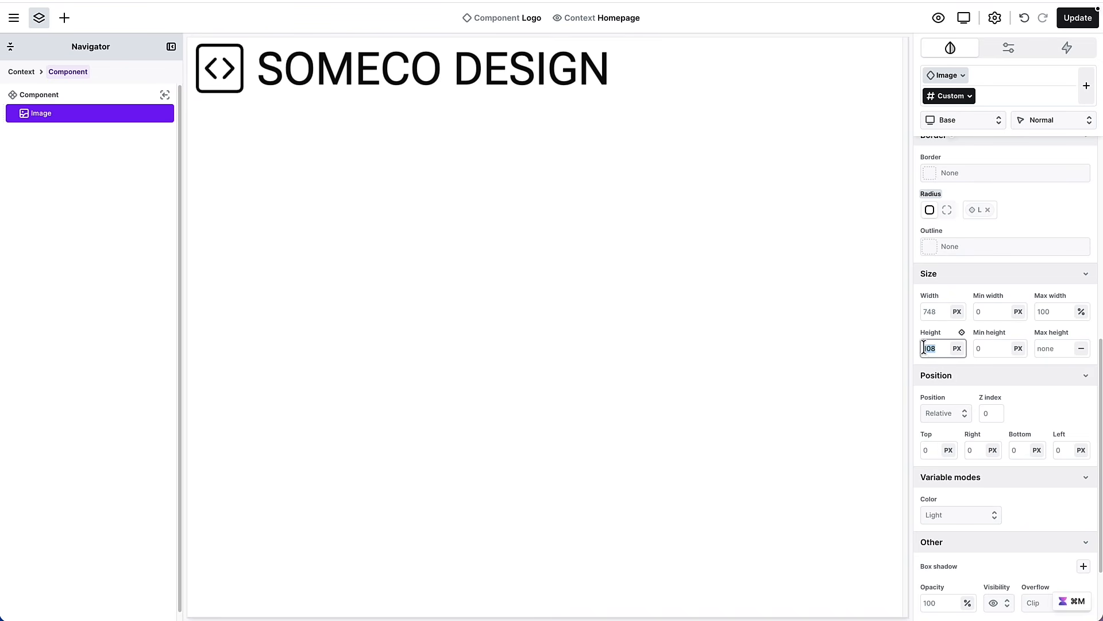
pyautogui.write('50')
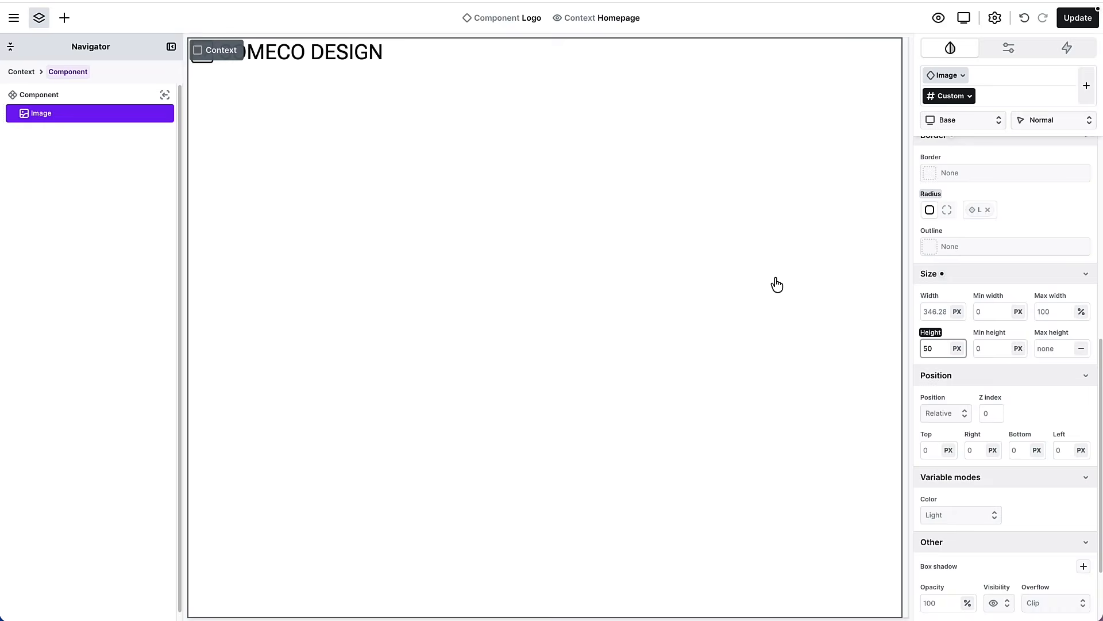
pyautogui.click(303, 56)
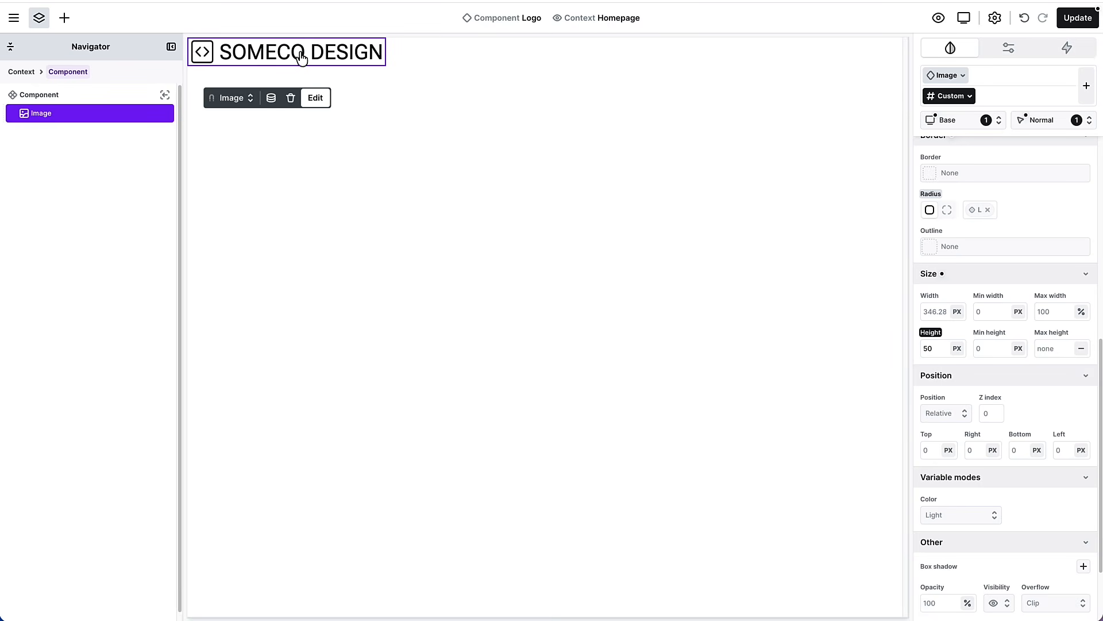
# Step: Set the logo image's alt text to "This is SomeCo" and save the Logo component
pyautogui.click(1009, 50)
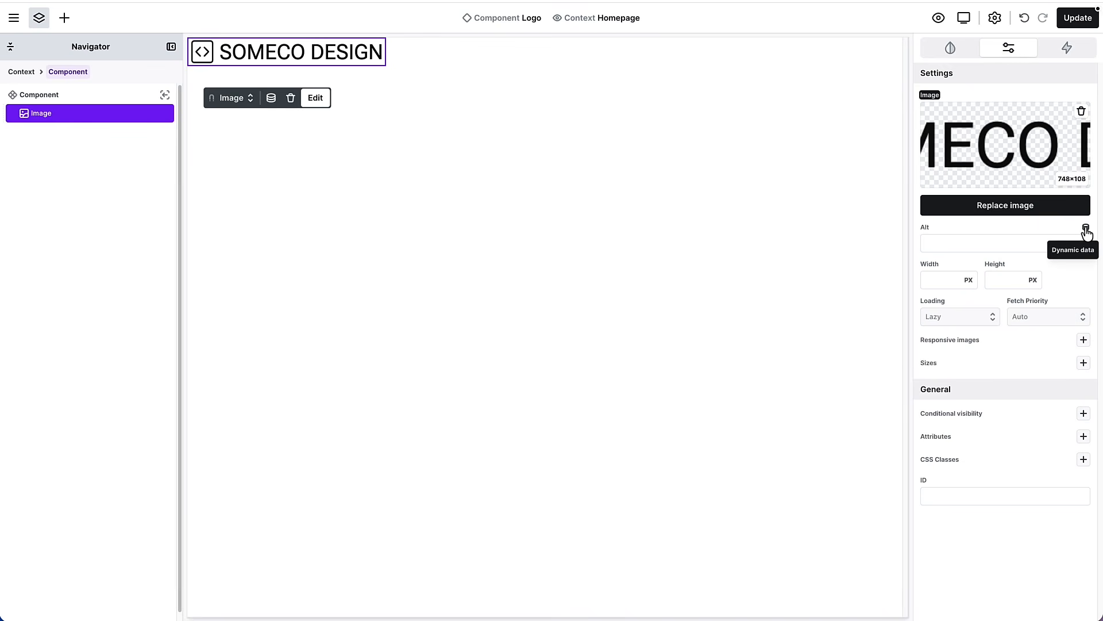
pyautogui.click(1017, 242)
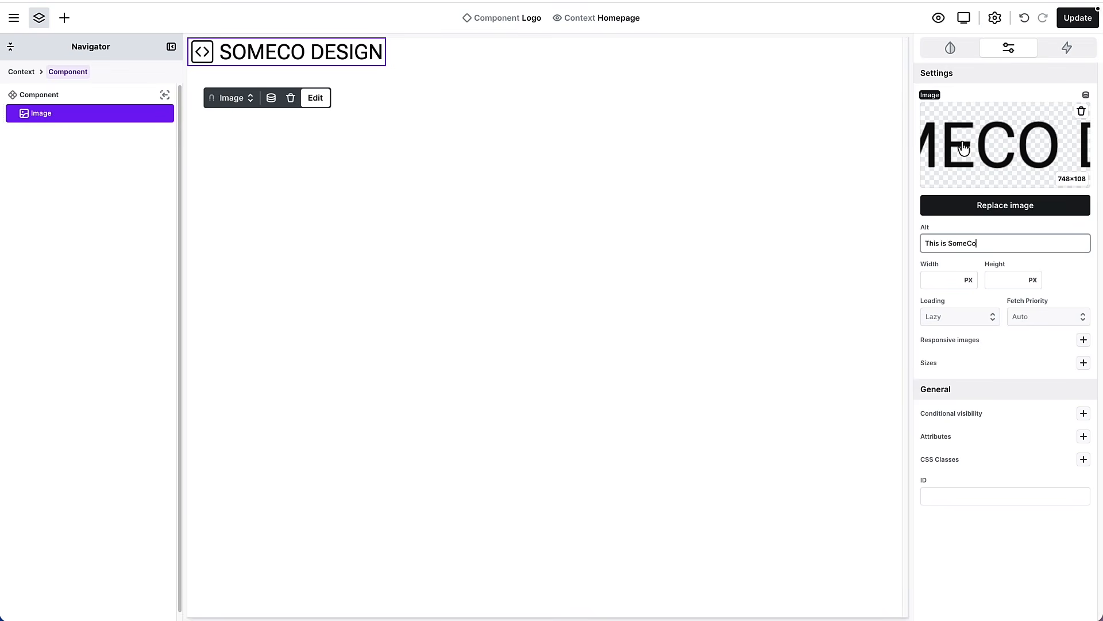
pyautogui.click(1078, 23)
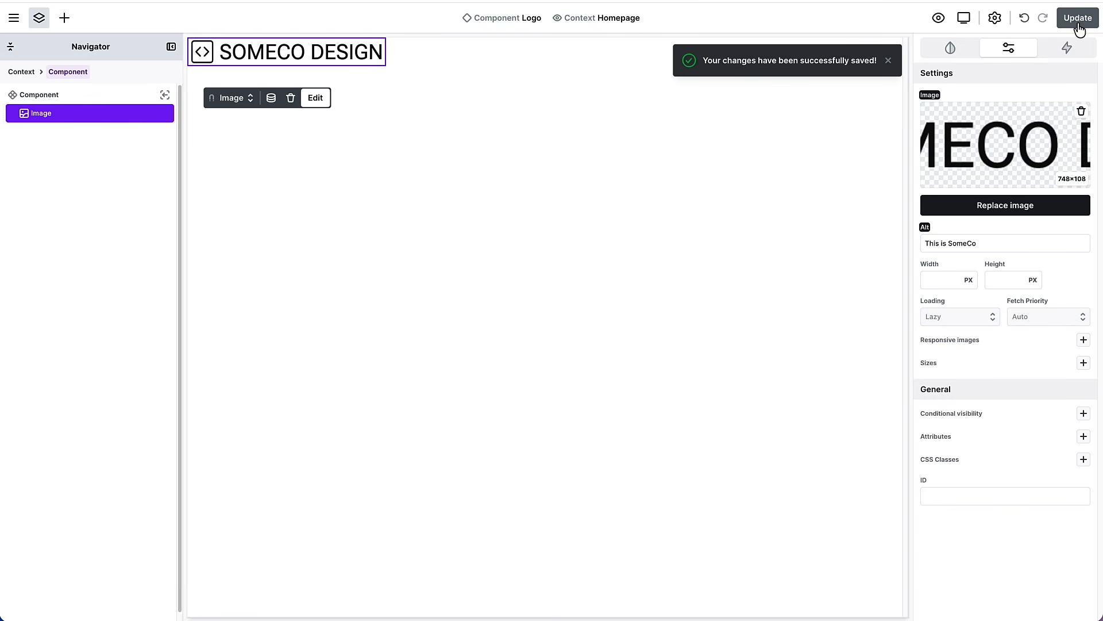
# Step: Exit to WordPress, visit the live homepage and check the new logo in its header and footer
pyautogui.click(15, 20)
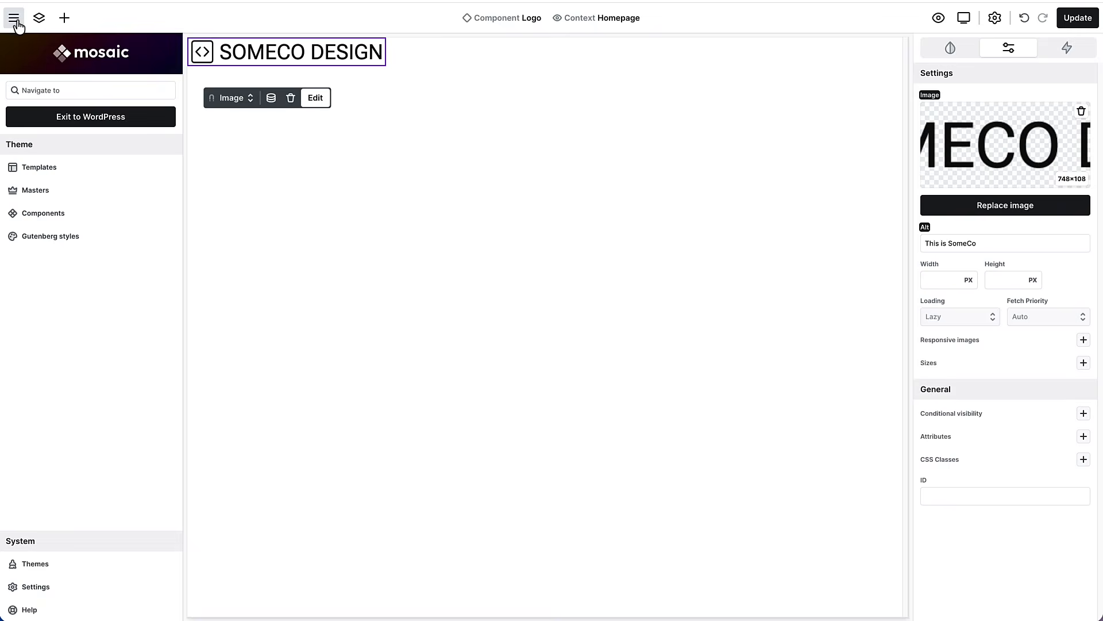
pyautogui.click(40, 116)
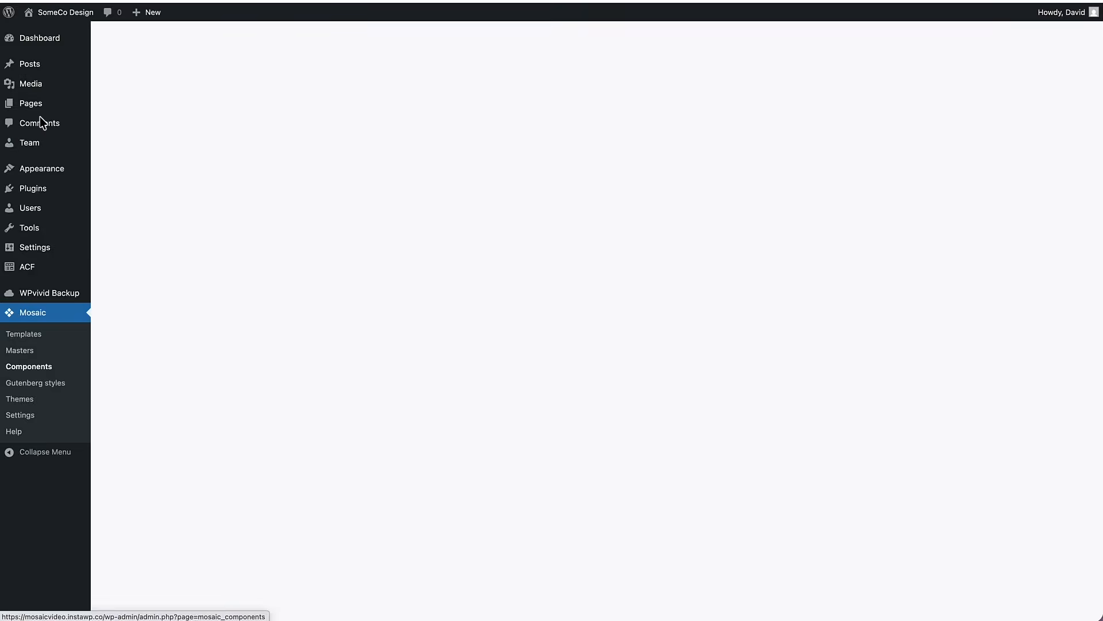
pyautogui.click(56, 21)
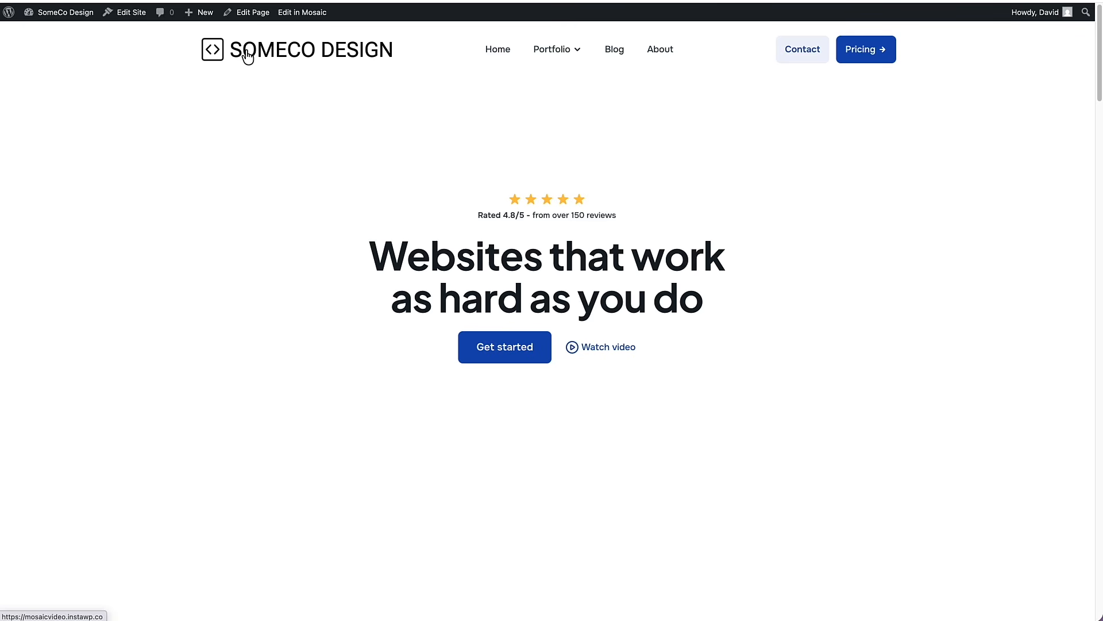
pyautogui.scroll(-20, 242, 60)
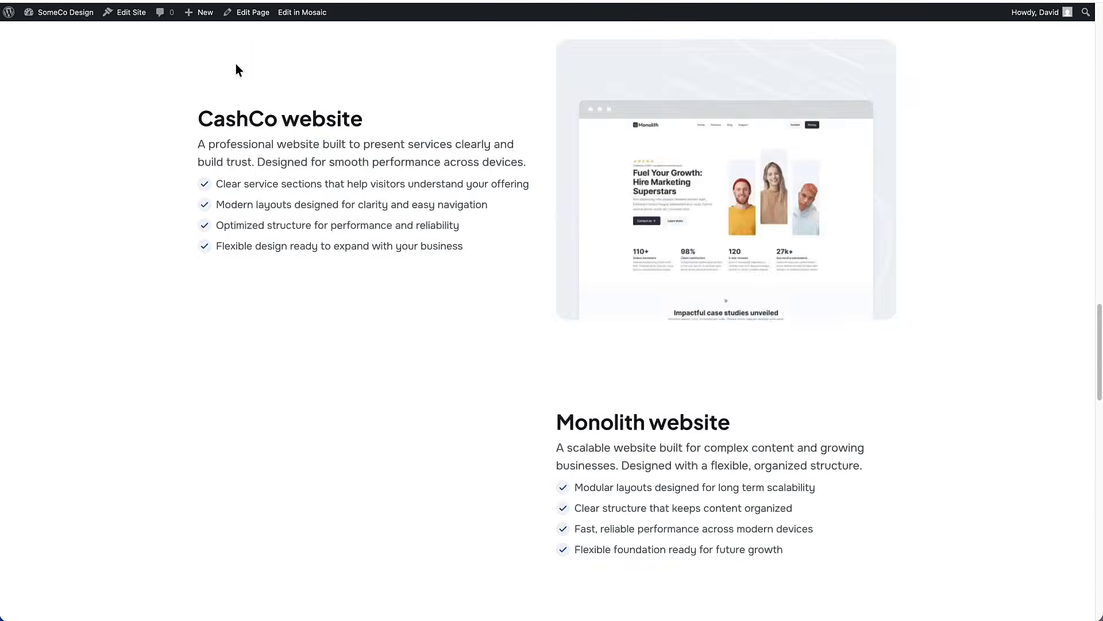
pyautogui.scroll(-9, 236, 67)
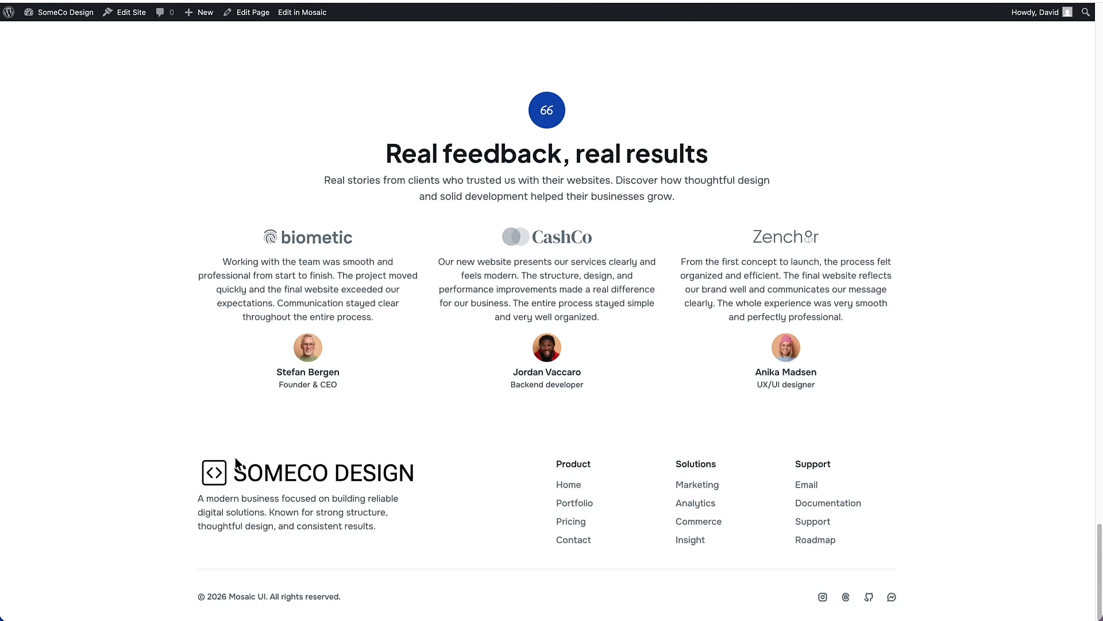
pyautogui.scroll(20, 236, 459)
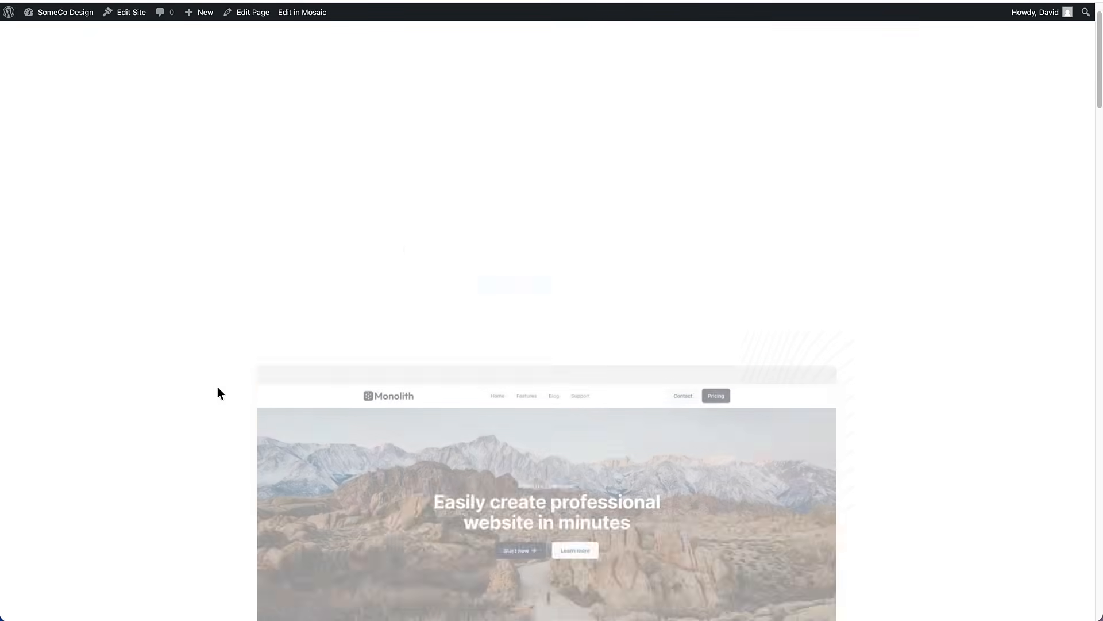
# Step: Return to the WordPress dashboard and open the Header 02 component from Mosaic's components for editing
pyautogui.moveTo(63, 15)
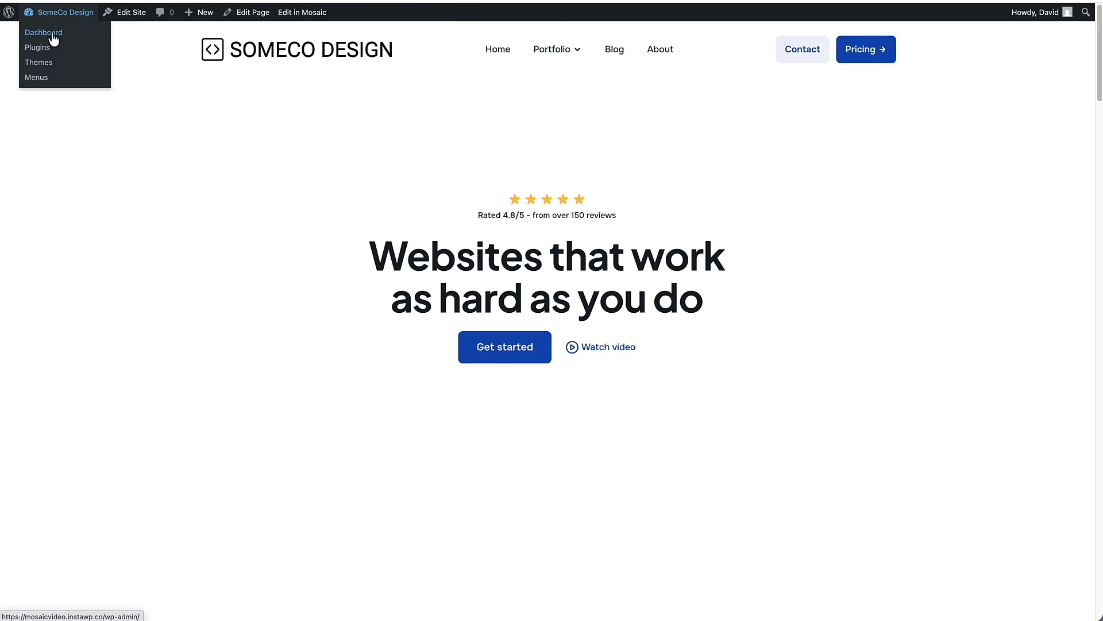
pyautogui.click(53, 35)
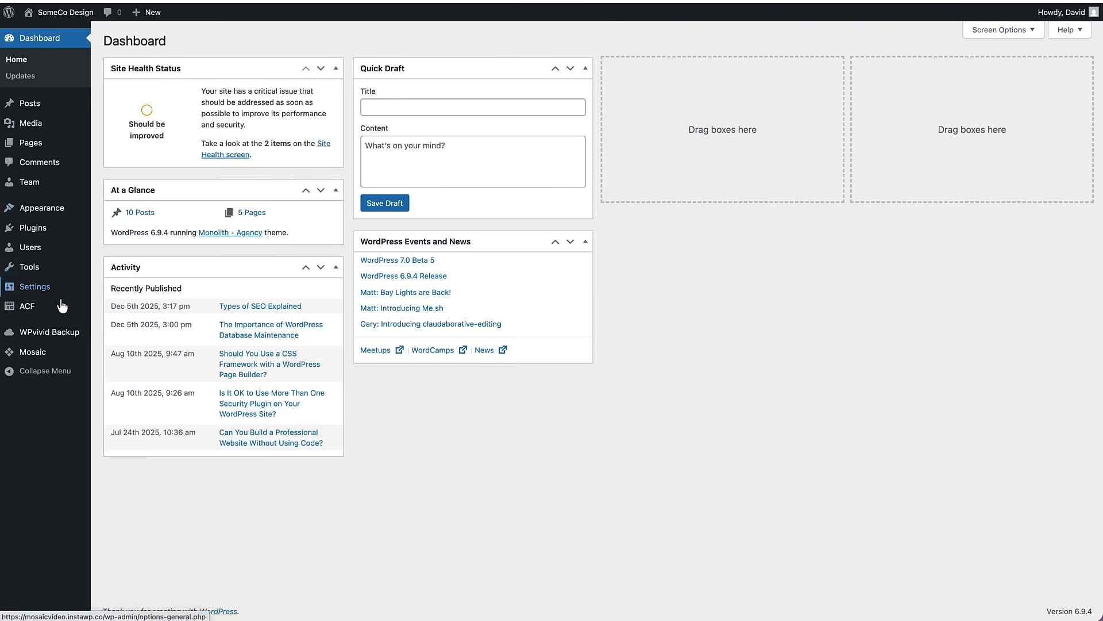
pyautogui.moveTo(36, 356)
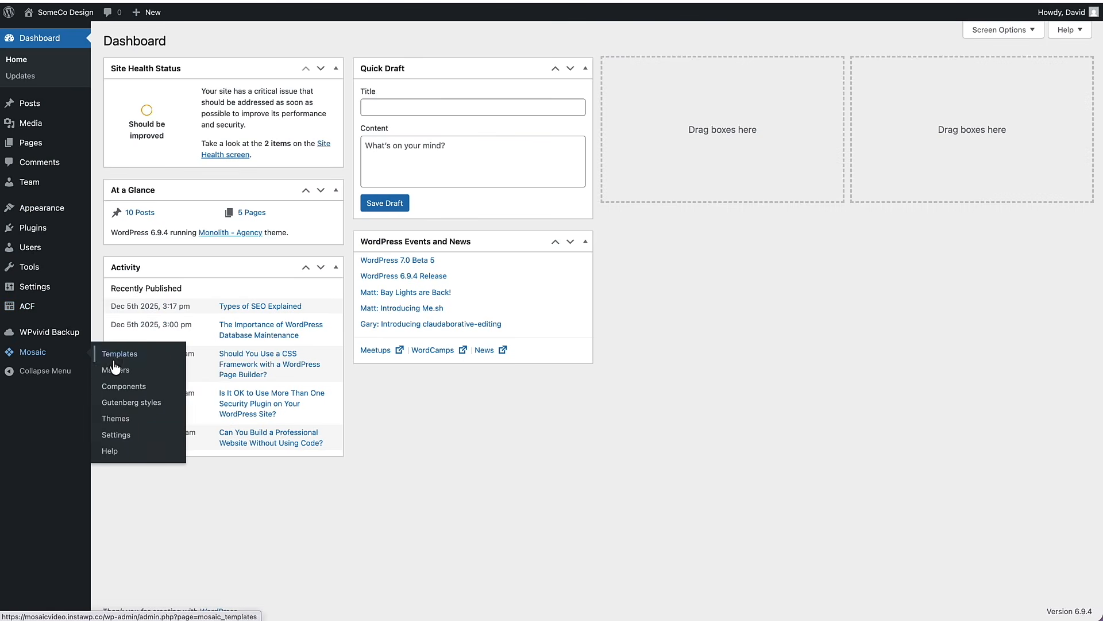
pyautogui.click(114, 390)
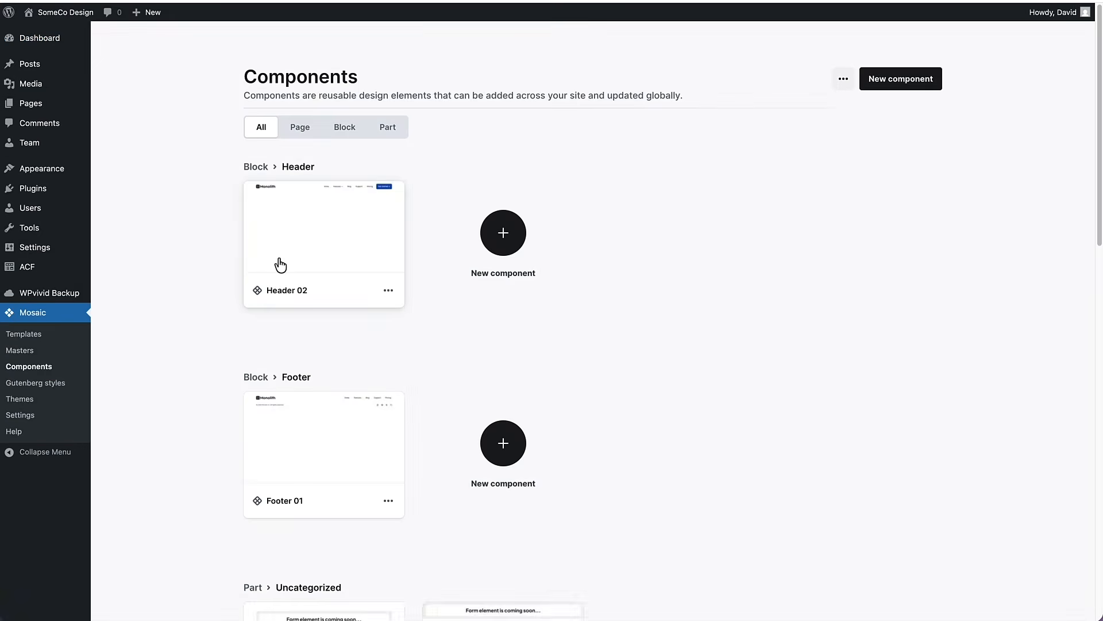
pyautogui.click(280, 261)
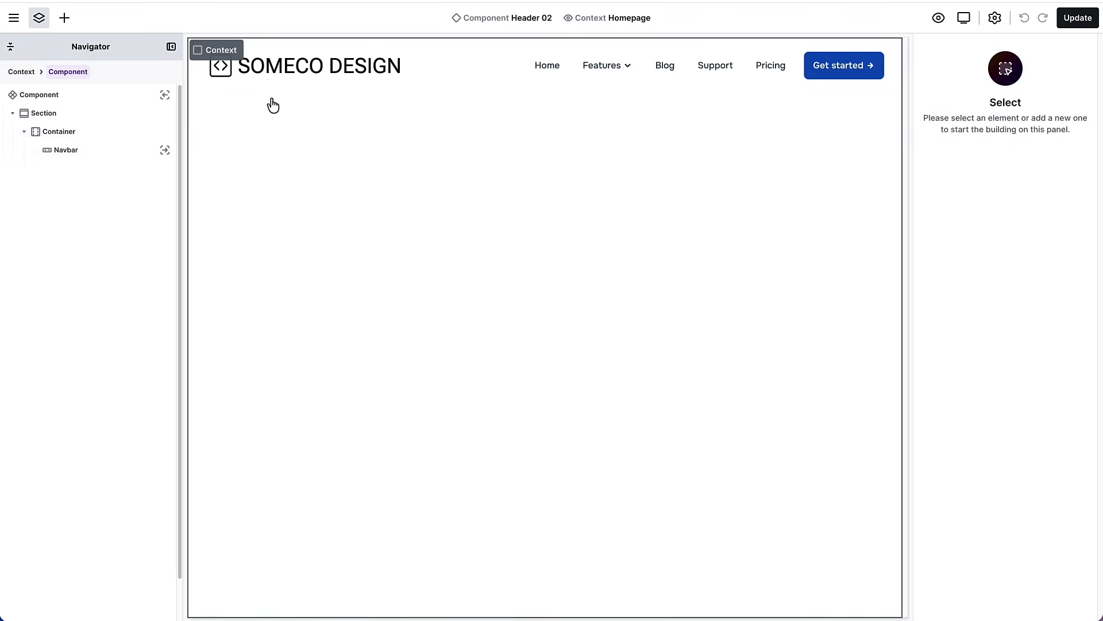
# Step: Give the header's Section a separate 4 px top border using the light gray color variable from the Border group
pyautogui.click(102, 113)
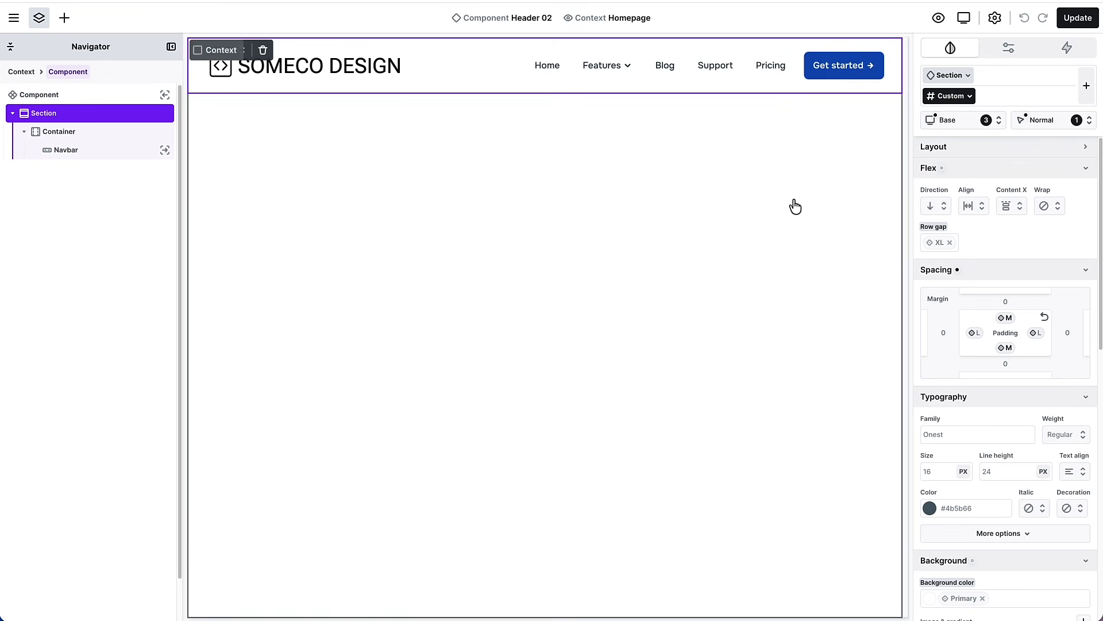
pyautogui.scroll(-1, 1003, 240)
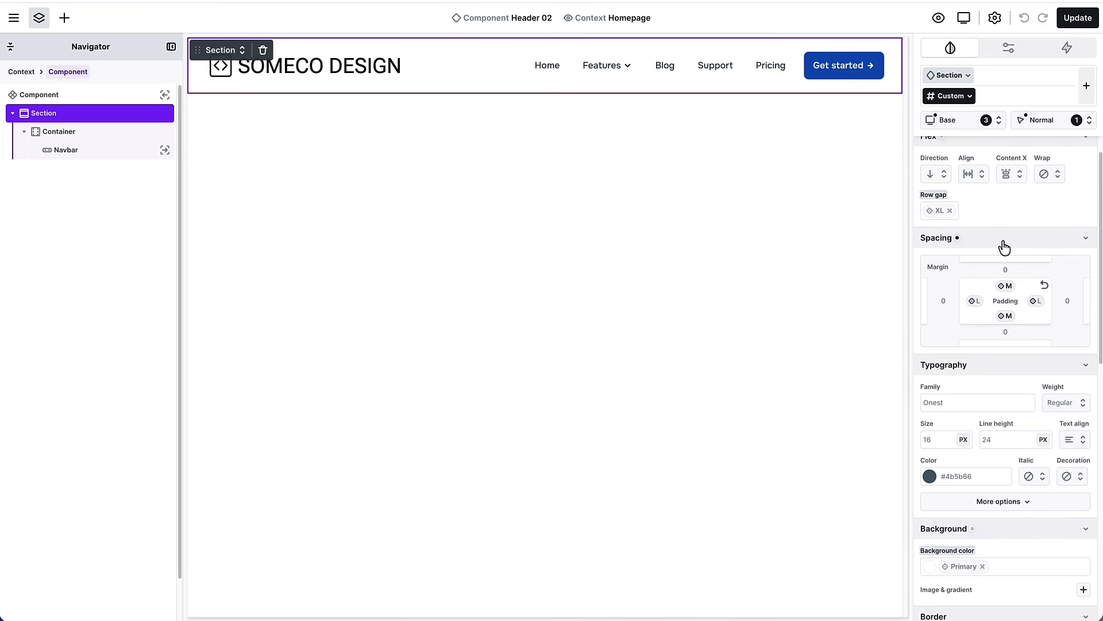
pyautogui.scroll(-10, 1004, 247)
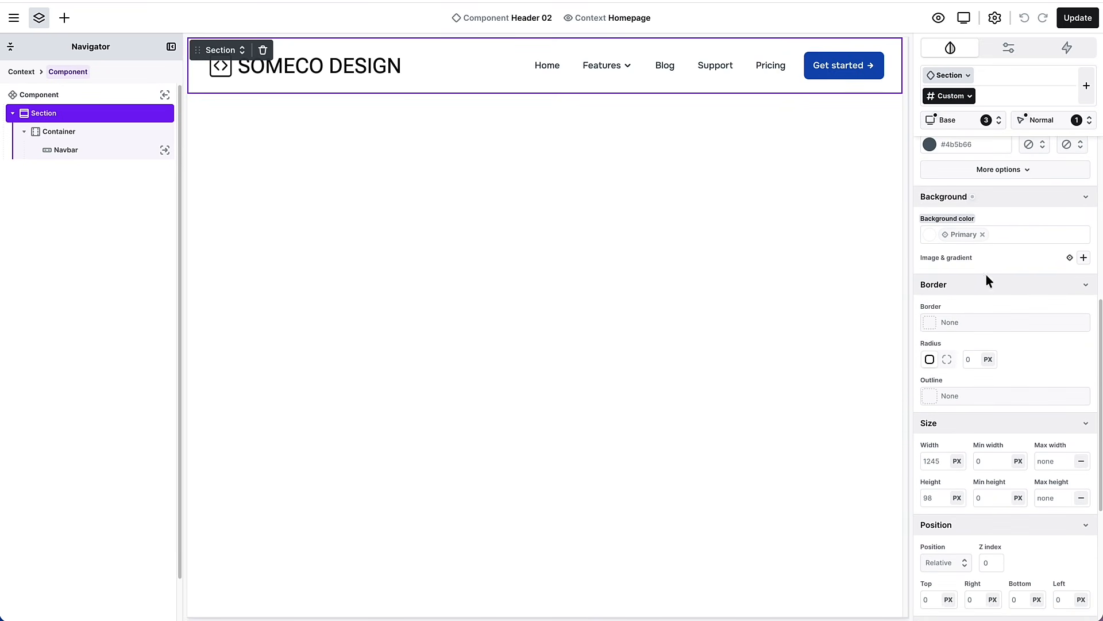
pyautogui.click(932, 321)
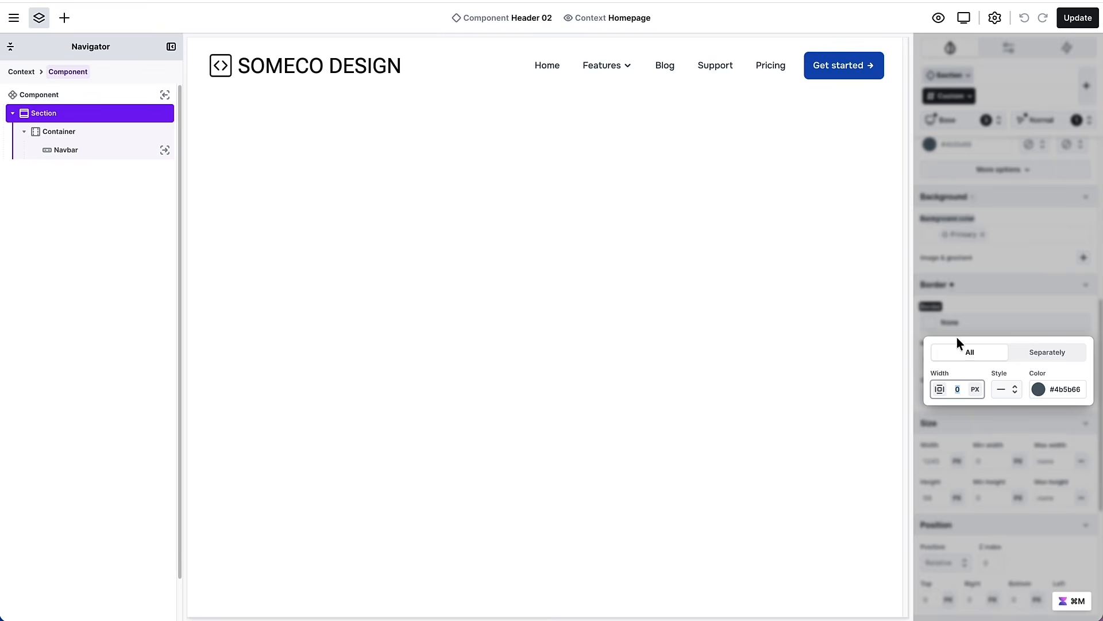
pyautogui.click(1030, 357)
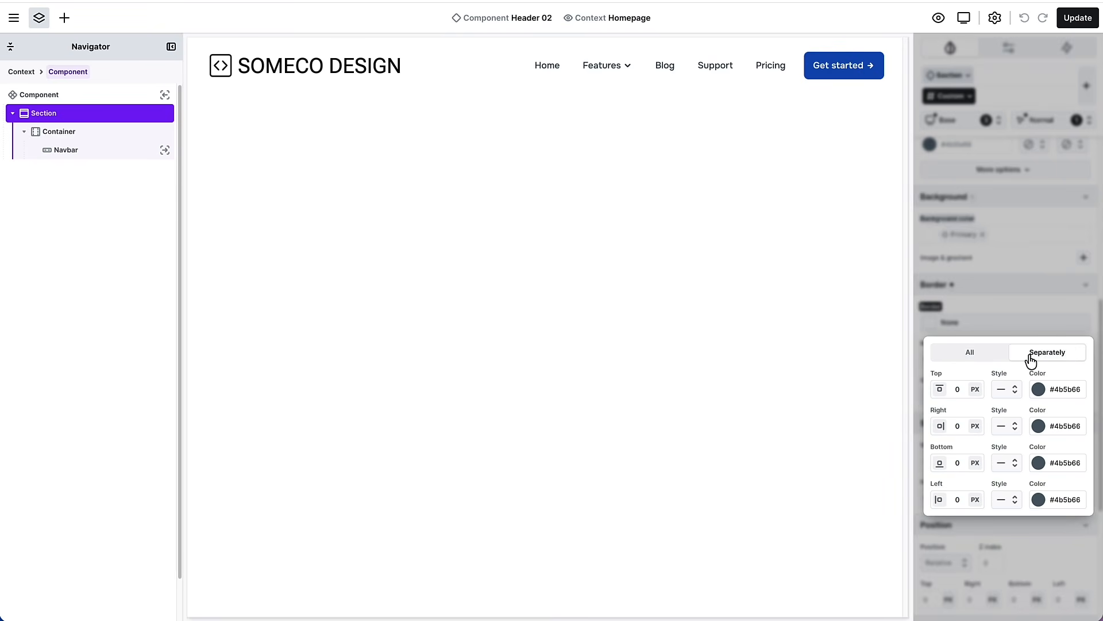
pyautogui.click(956, 389)
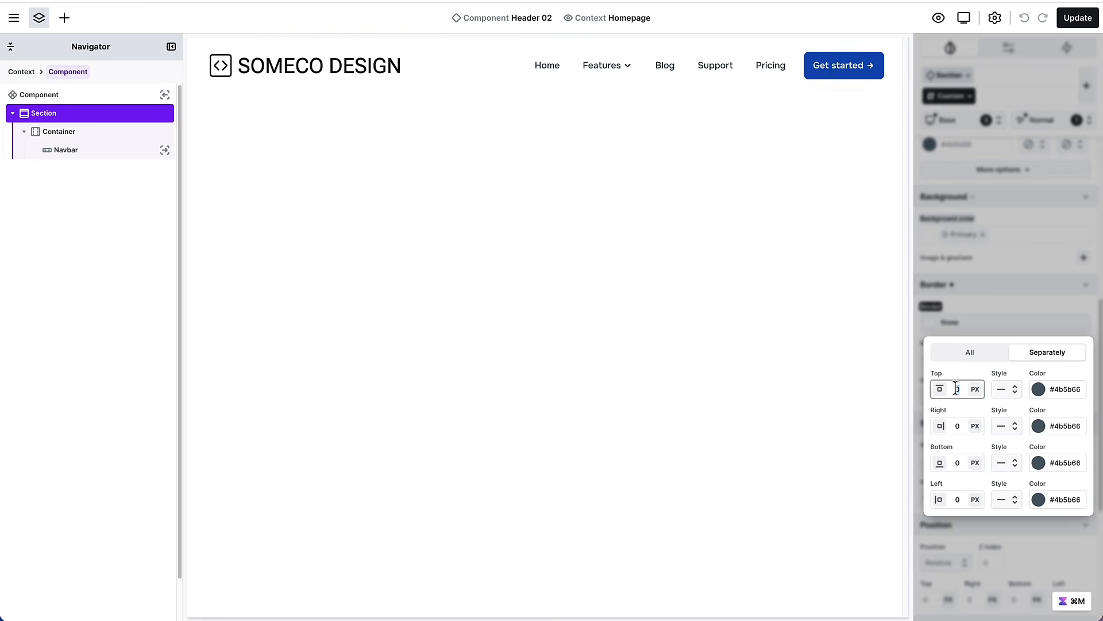
pyautogui.write('4')
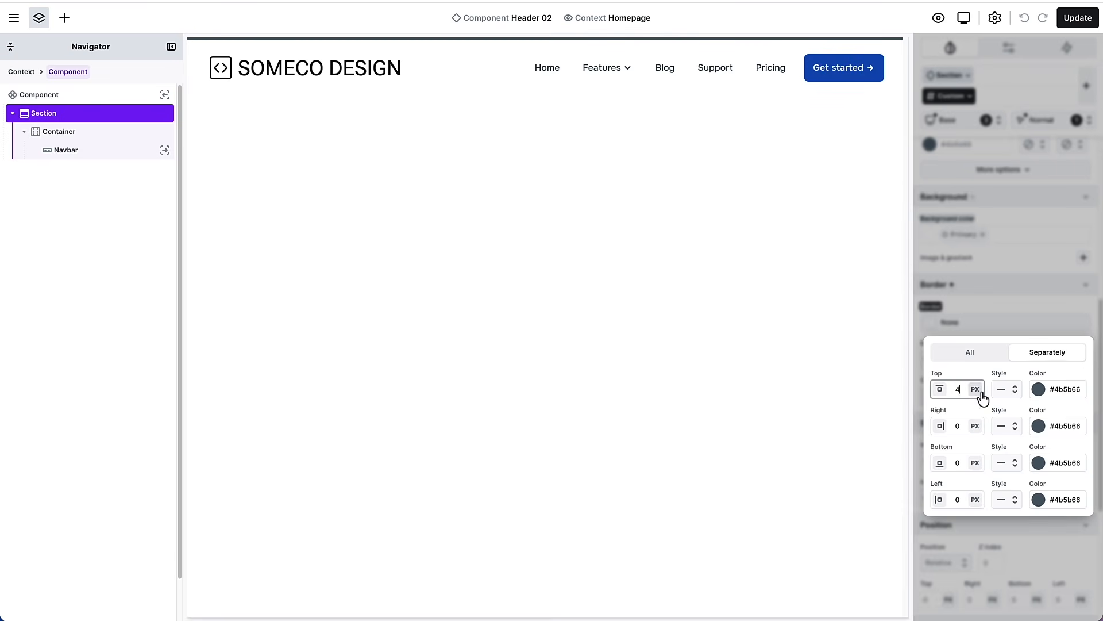
pyautogui.click(1042, 392)
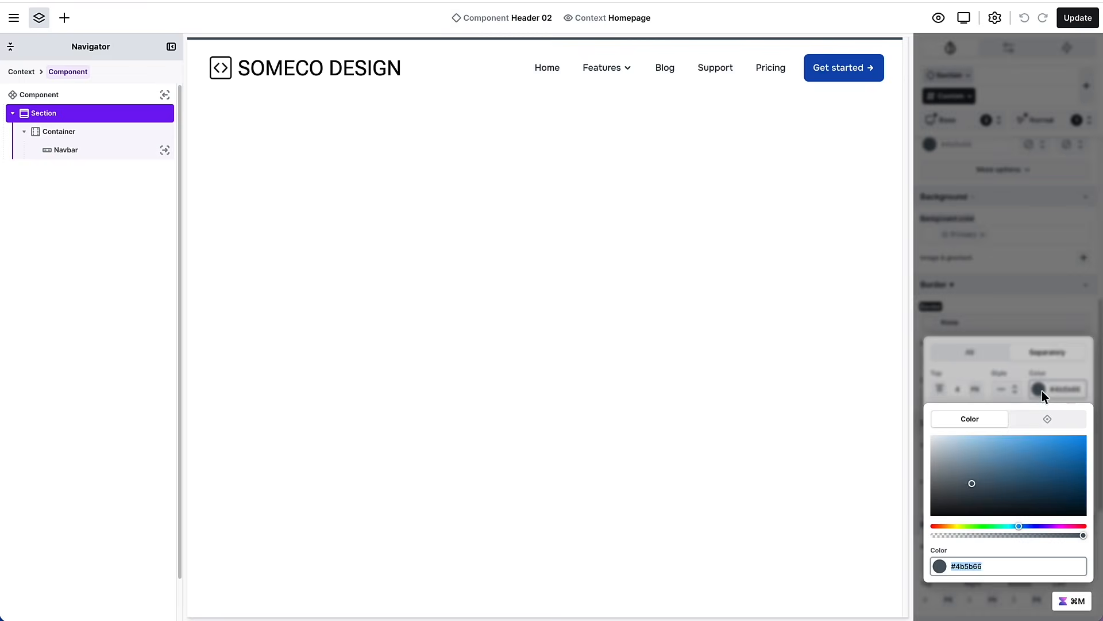
pyautogui.click(1048, 424)
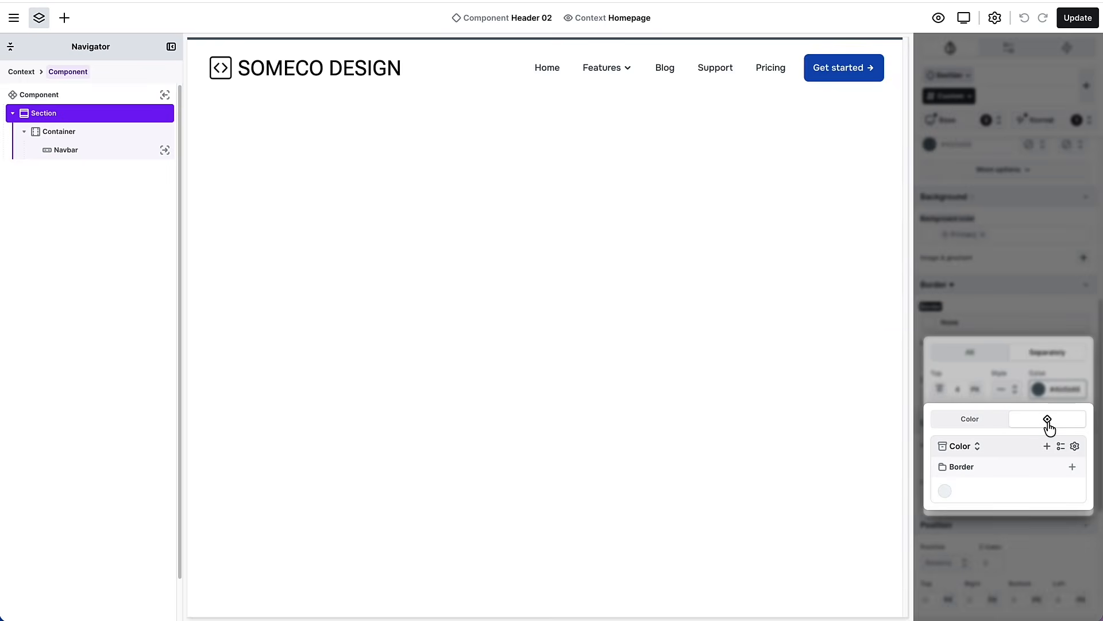
pyautogui.click(944, 492)
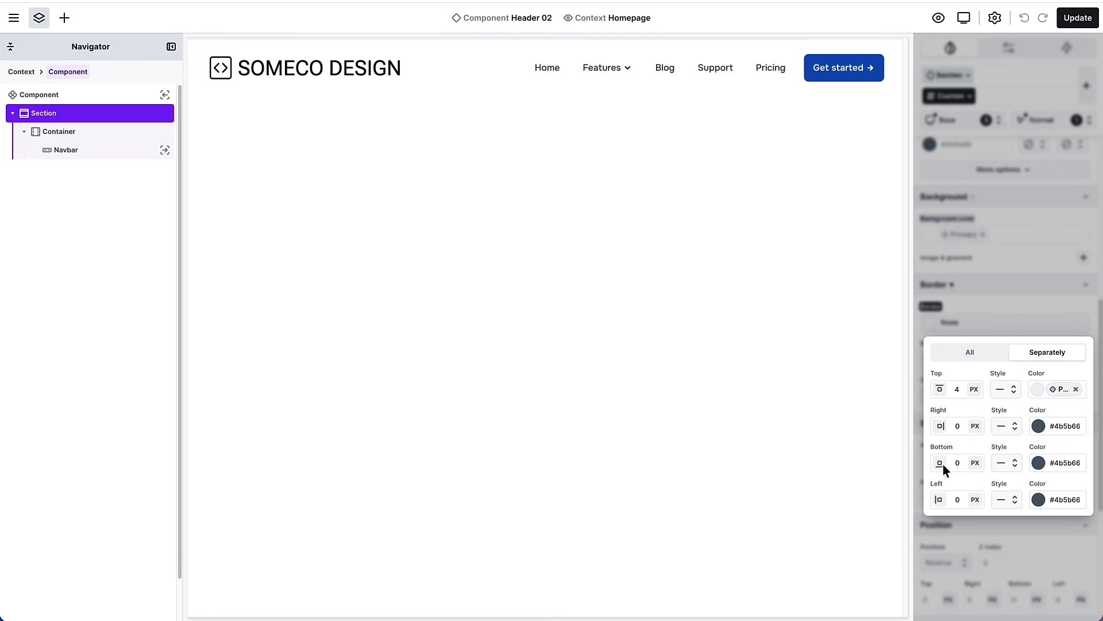
# Step: Set the Section's bottom border to 2 px with the same Border color variable and save the Header 02 component
pyautogui.click(957, 463)
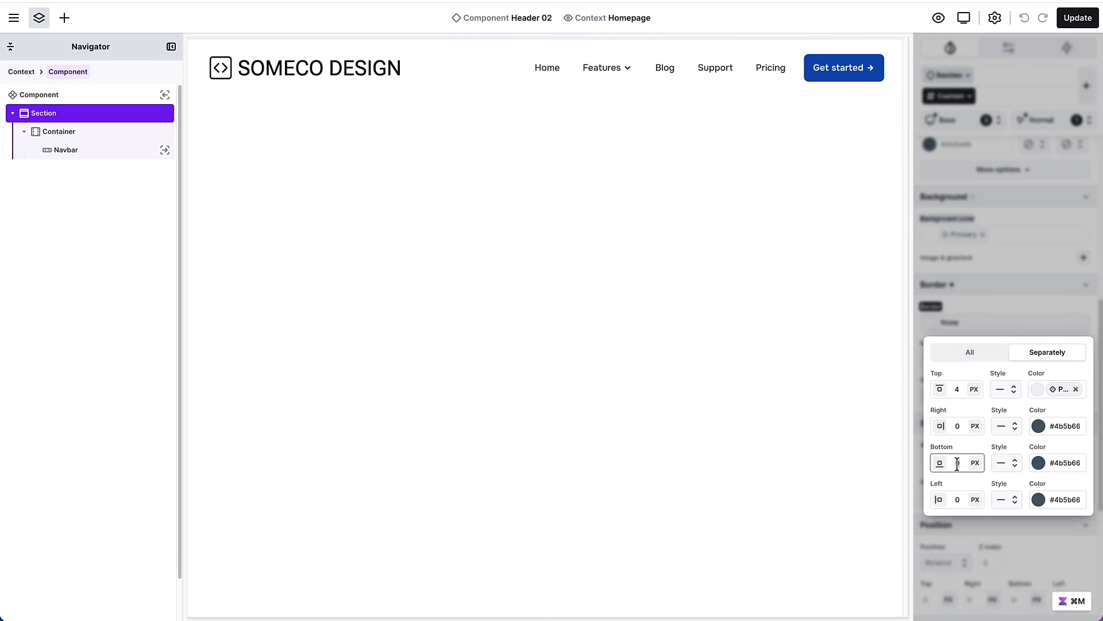
pyautogui.click(1038, 465)
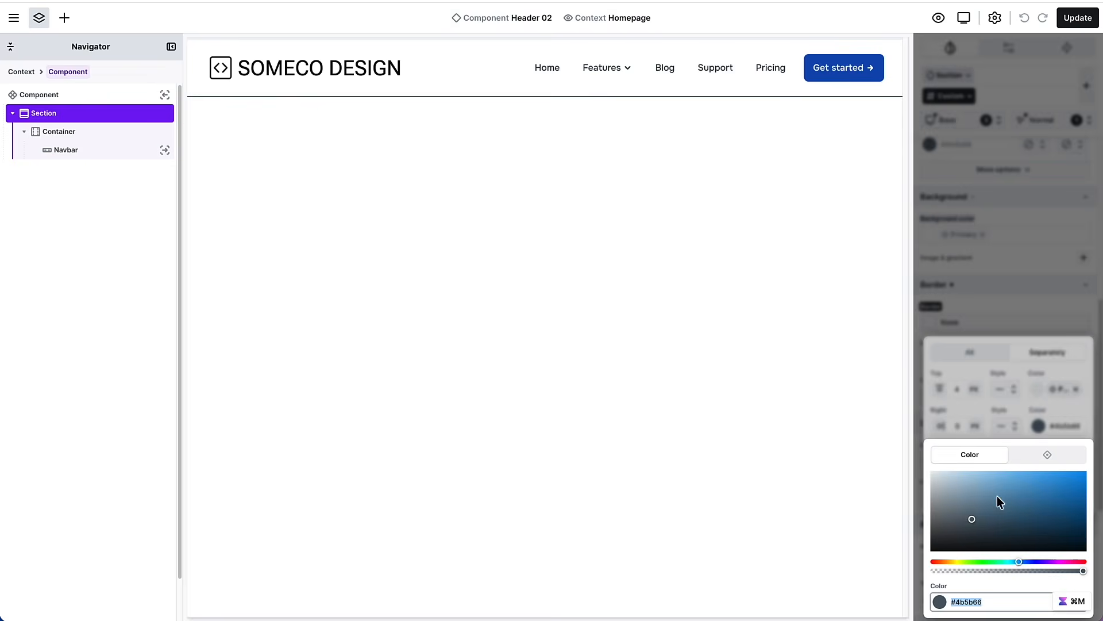
pyautogui.click(1047, 455)
pyautogui.click(944, 524)
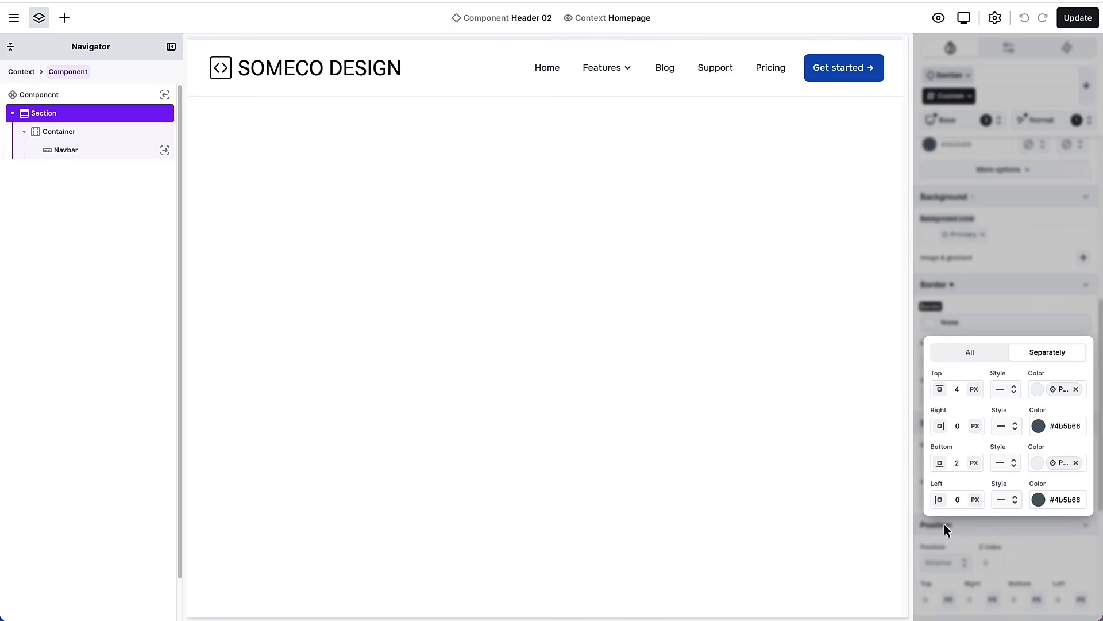
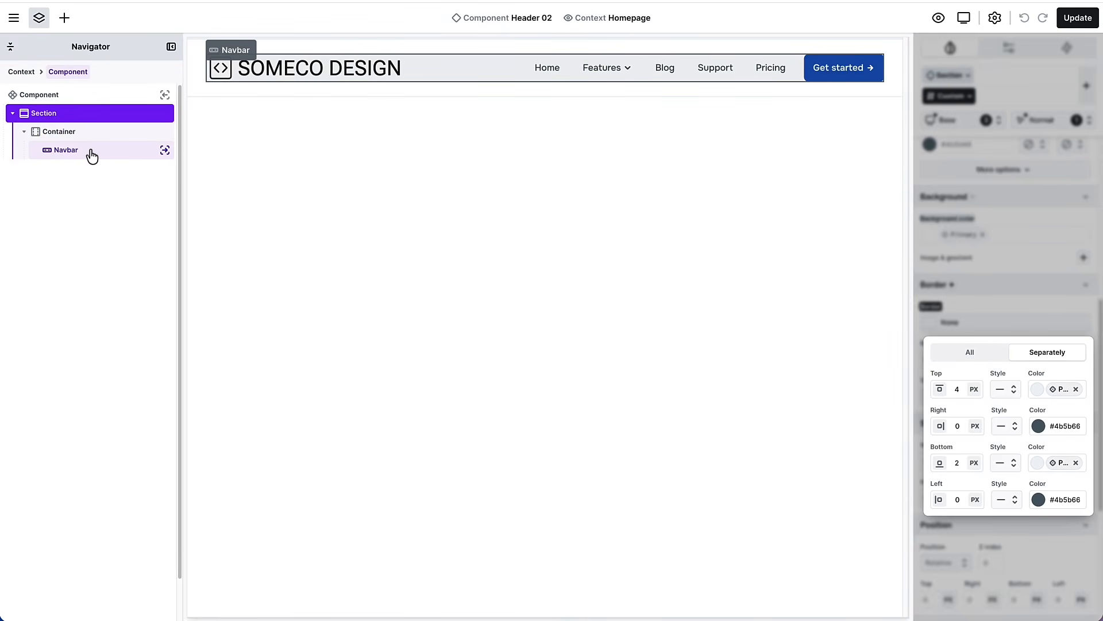
pyautogui.click(1070, 23)
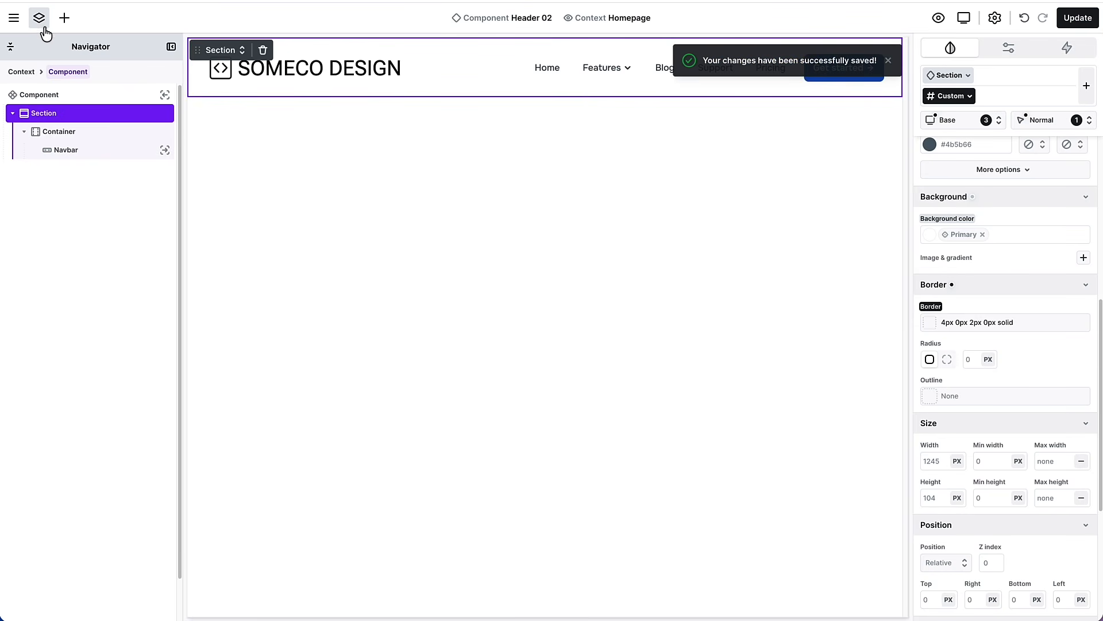
# Step: Exit to WordPress and create a new navigation menu named "main"
pyautogui.click(13, 19)
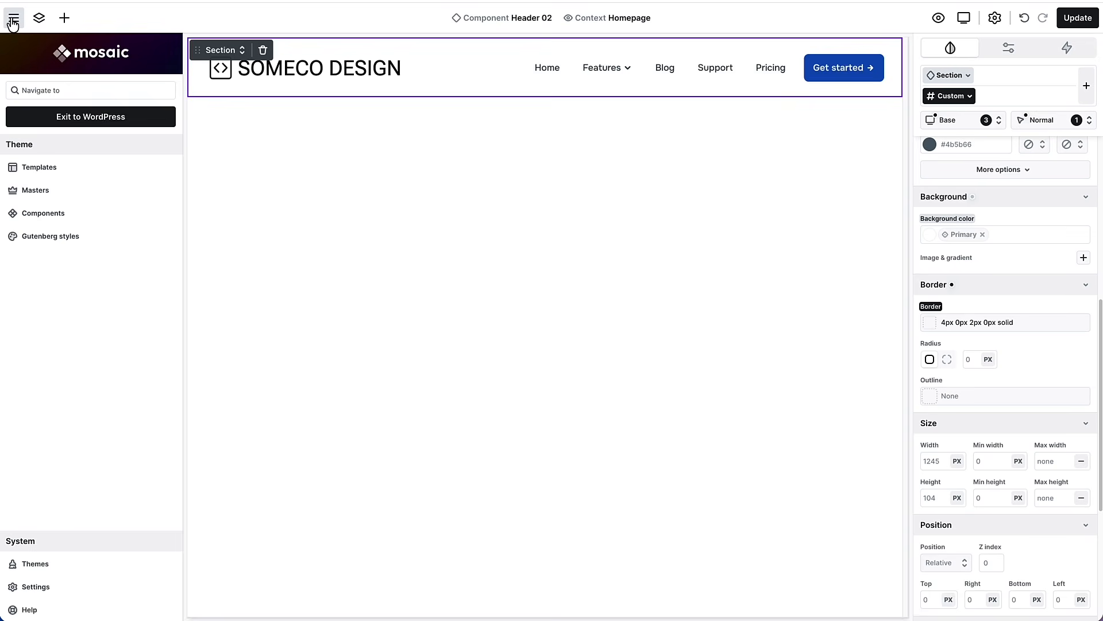
pyautogui.click(82, 117)
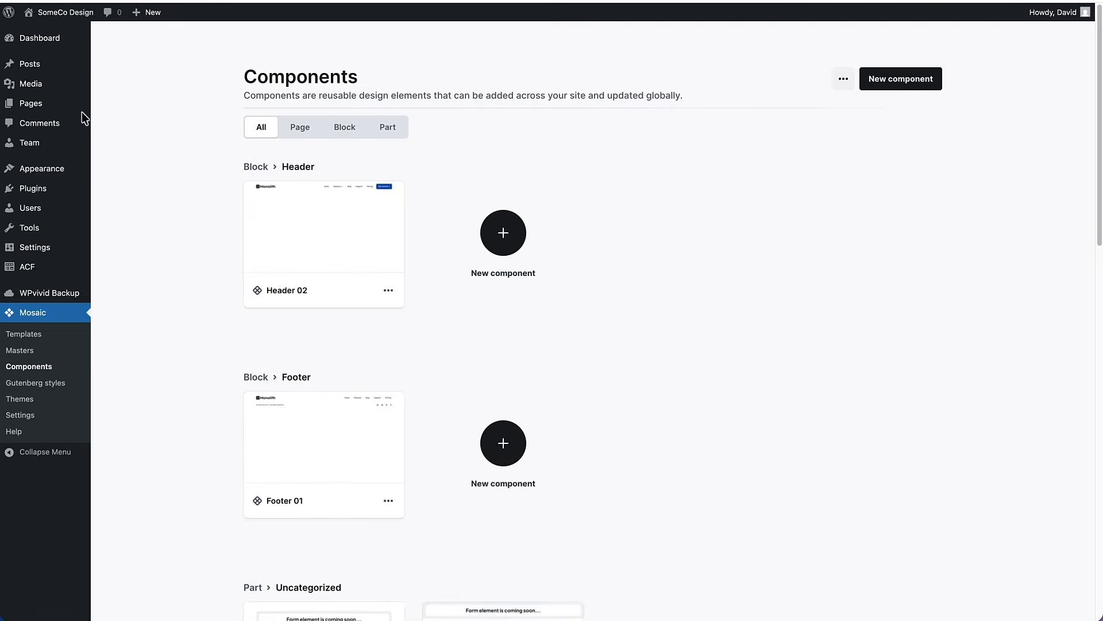
pyautogui.moveTo(43, 264)
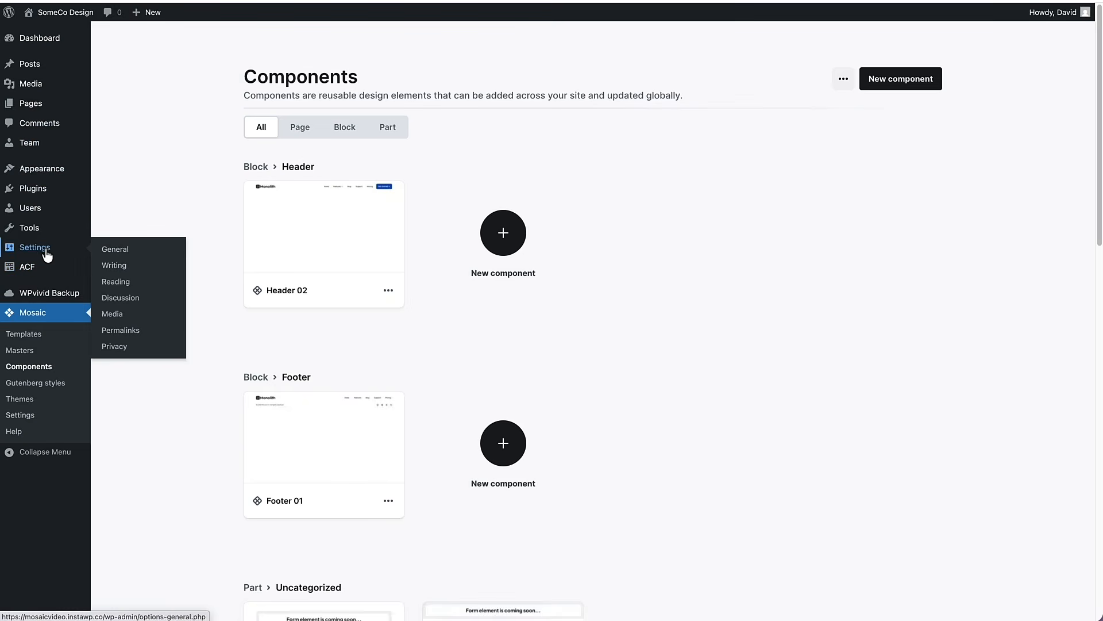
pyautogui.moveTo(51, 174)
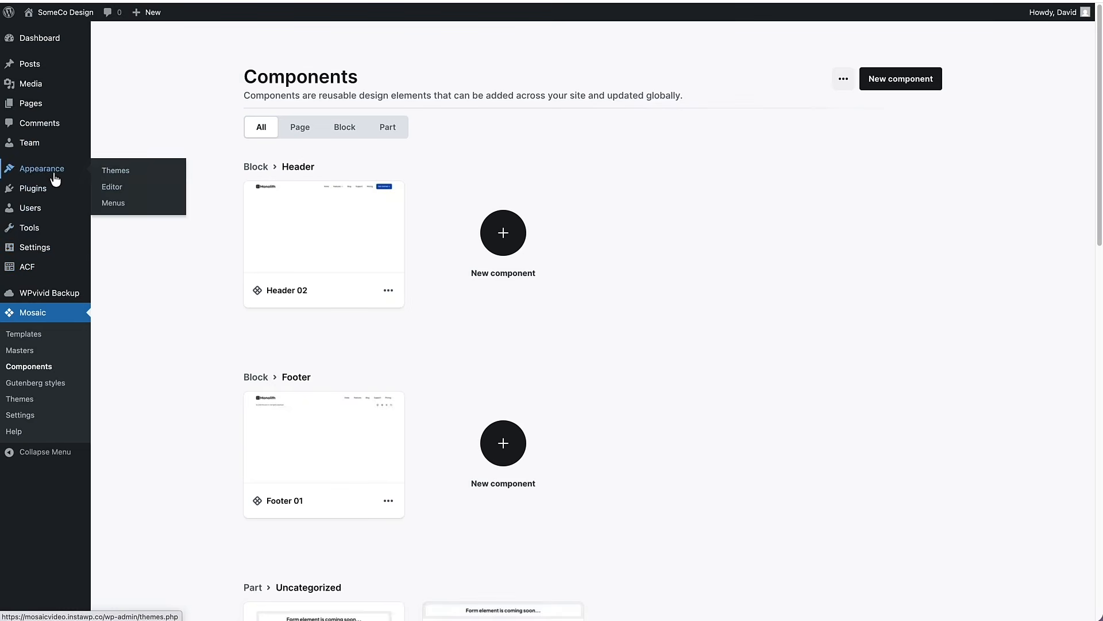
pyautogui.click(104, 204)
pyautogui.click(368, 171)
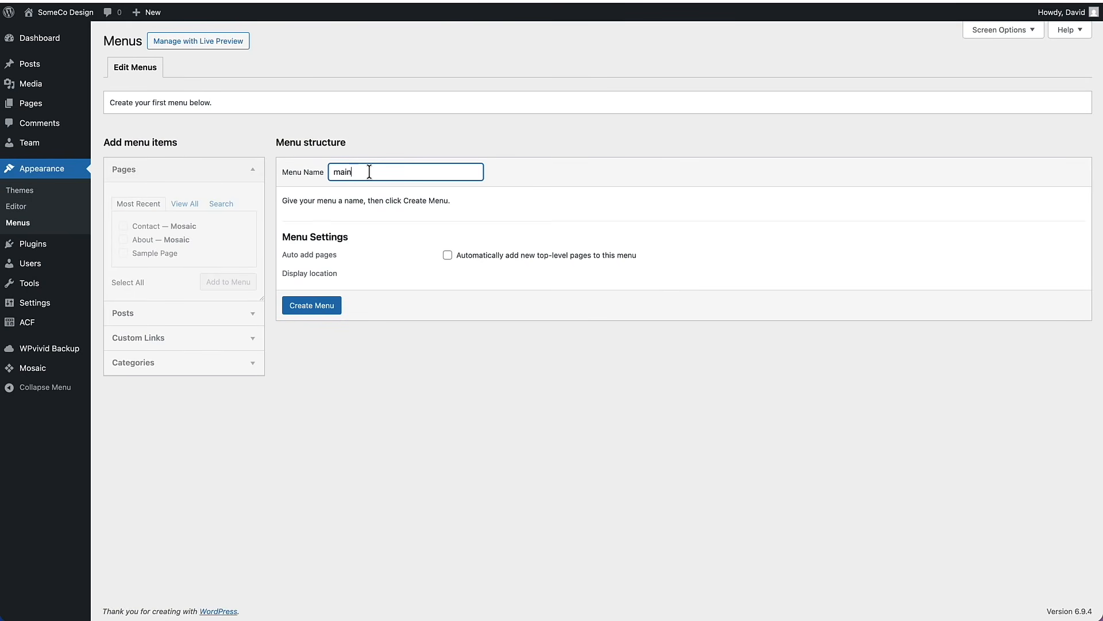
pyautogui.click(298, 309)
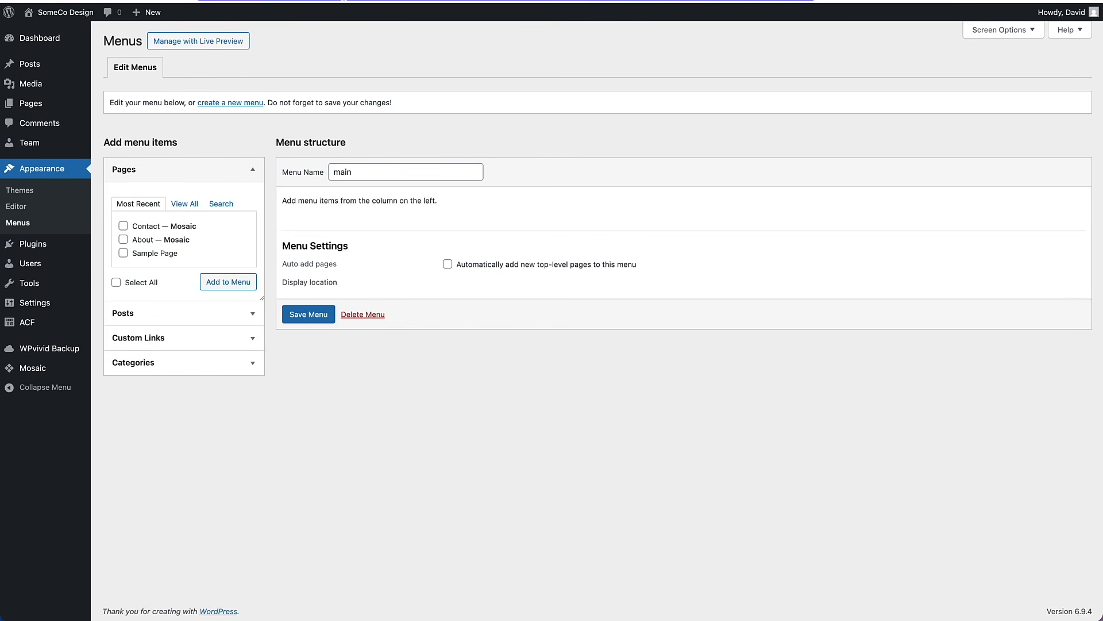
# Step: Add a custom link with the text "Home" to the main menu, pointing to the site's homepage URL
pyautogui.click(165, 345)
pyautogui.click(179, 256)
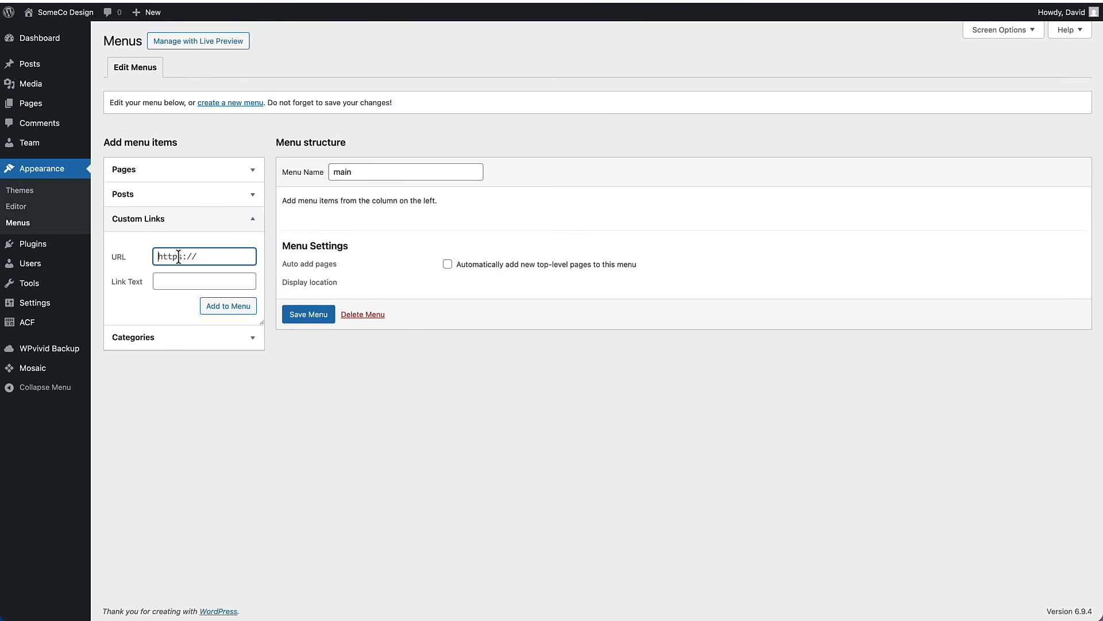
pyautogui.hotkey('ctrl', 'v')
pyautogui.click(179, 281)
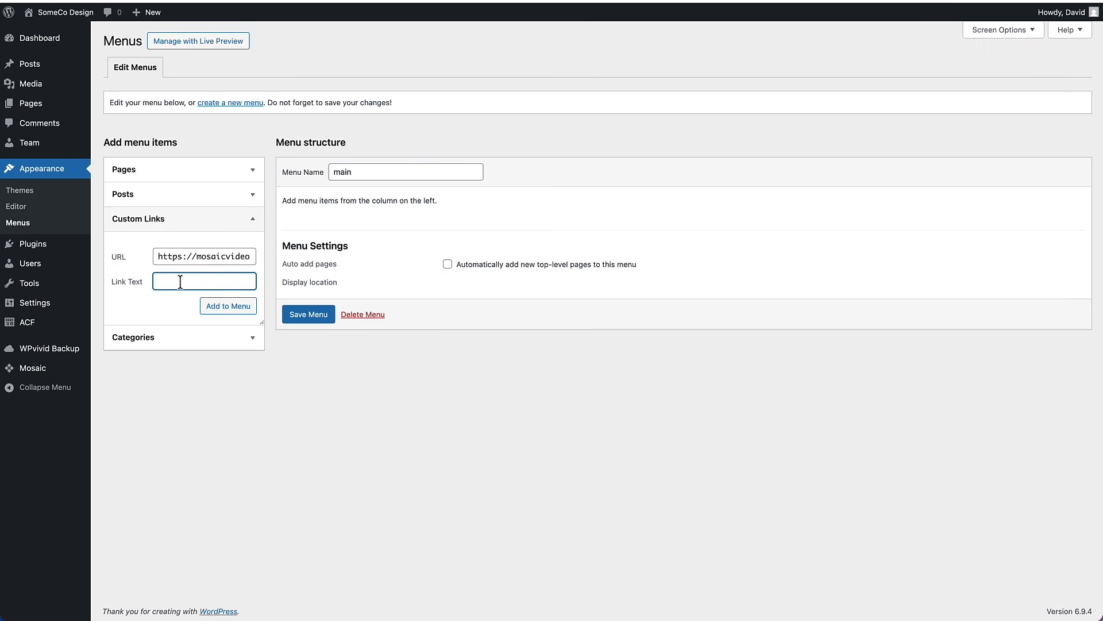
pyautogui.click(226, 308)
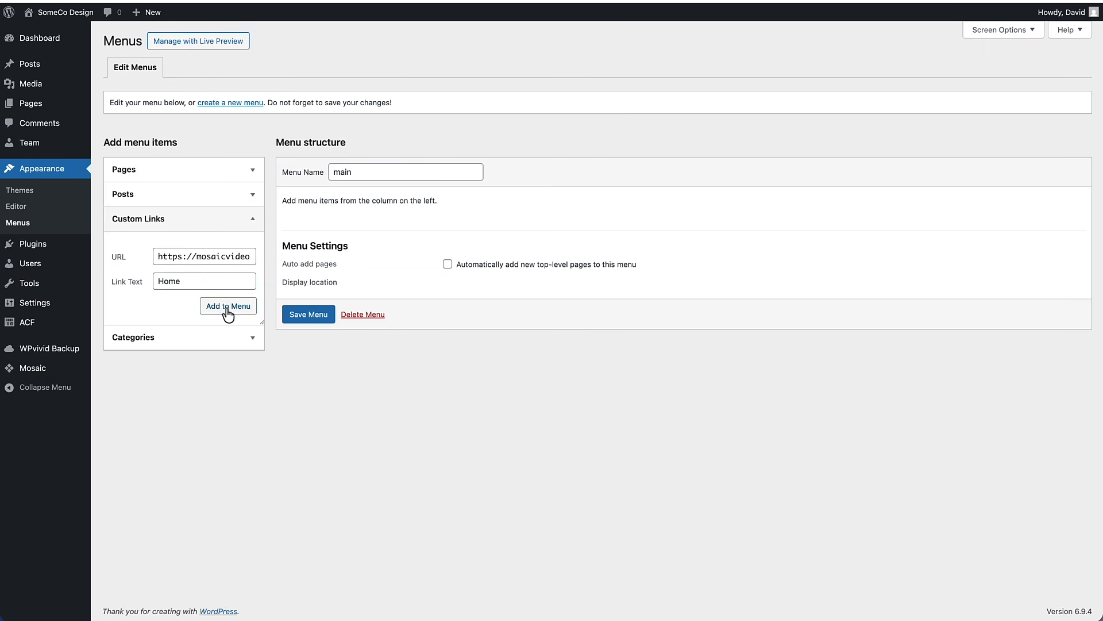
# Step: Add the Contact and About pages to the main menu
pyautogui.click(169, 178)
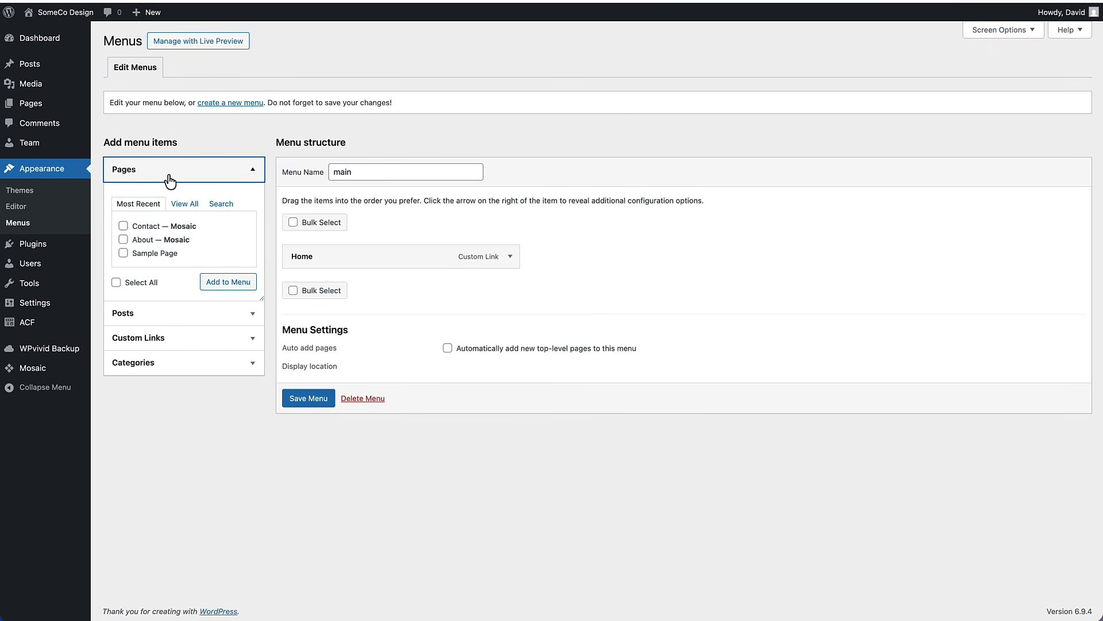
pyautogui.click(122, 226)
pyautogui.click(123, 240)
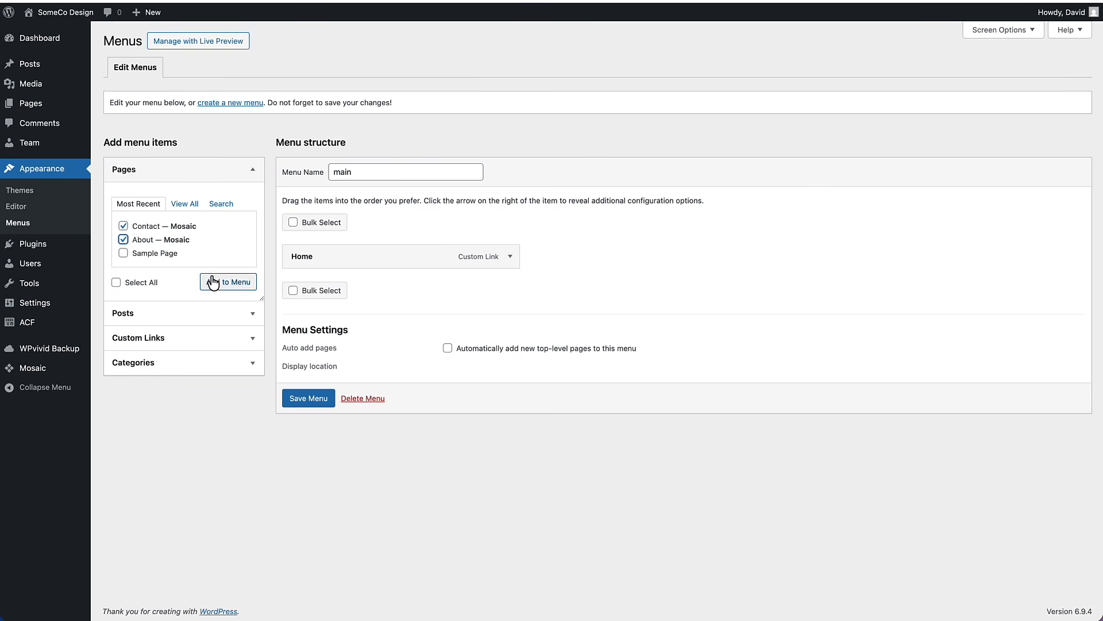
pyautogui.click(222, 291)
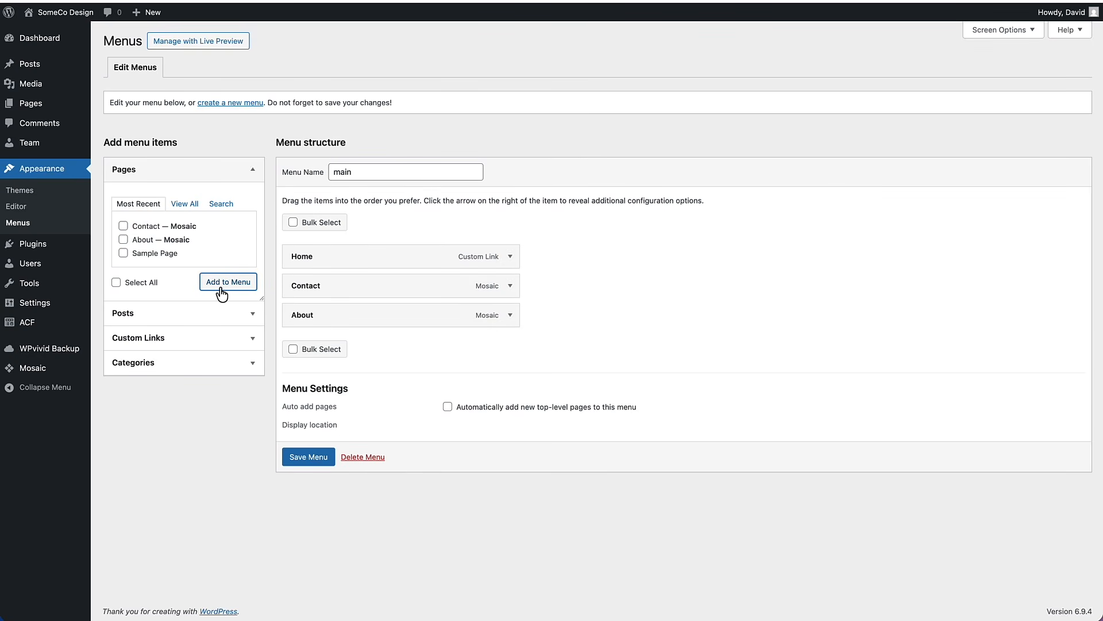
pyautogui.click(167, 348)
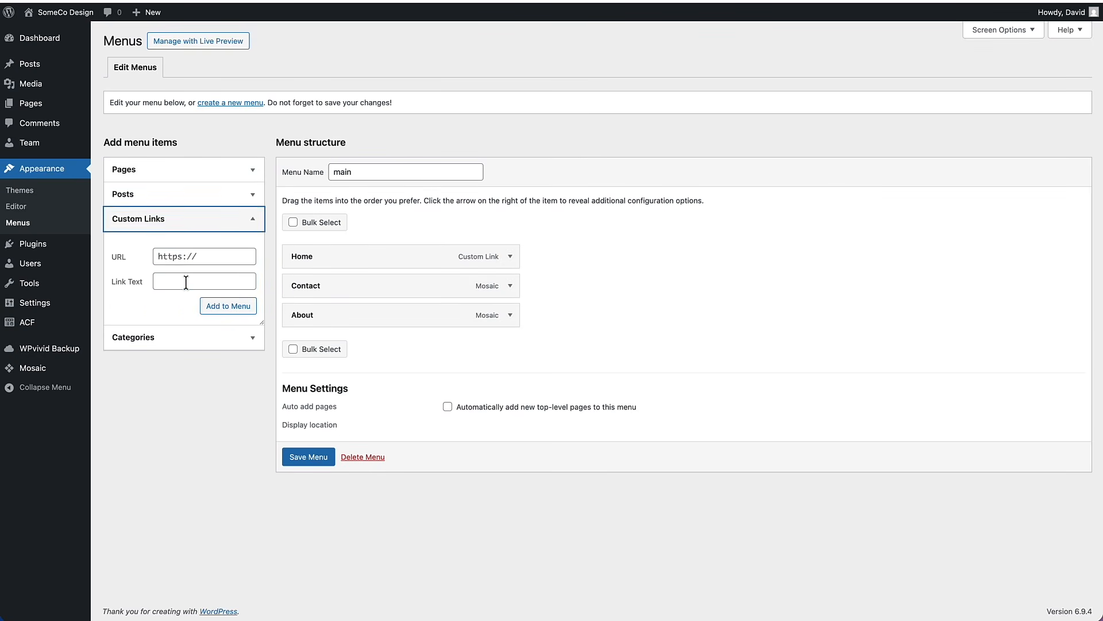
pyautogui.click(198, 257)
pyautogui.press('super+v')
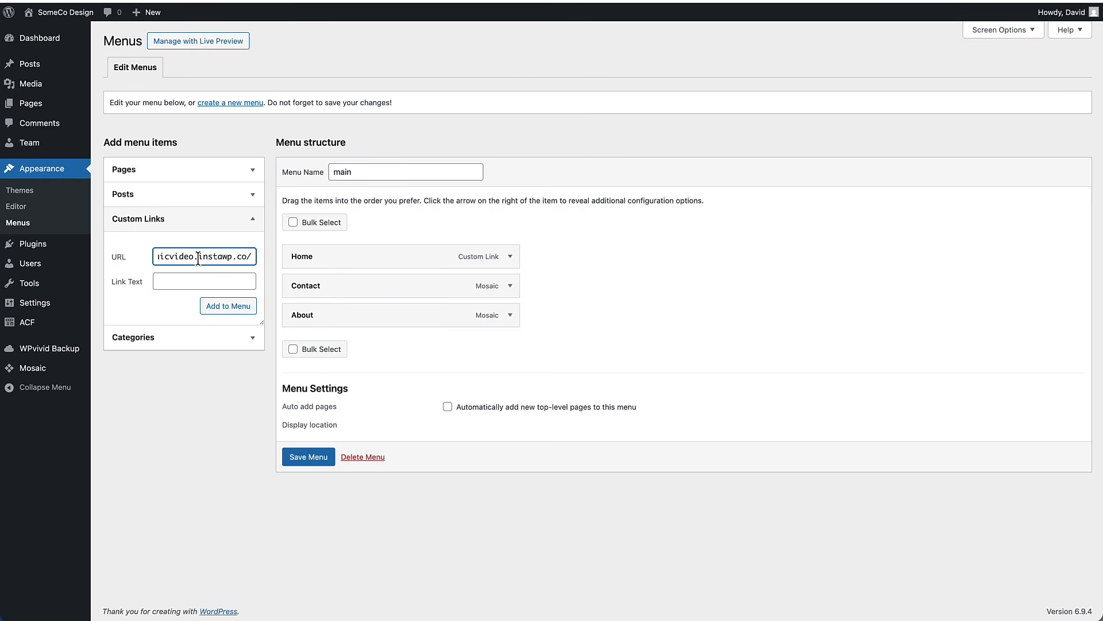
pyautogui.write('member/')
pyautogui.click(194, 281)
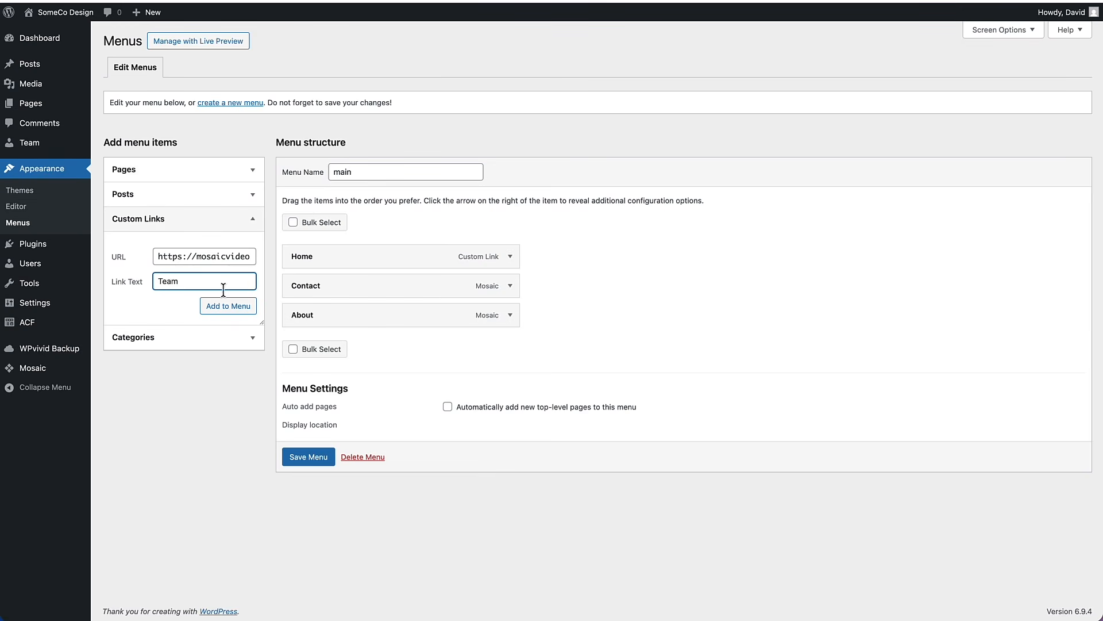
pyautogui.click(230, 305)
pyautogui.moveTo(304, 337); pyautogui.dragTo(309, 284)
pyautogui.click(305, 488)
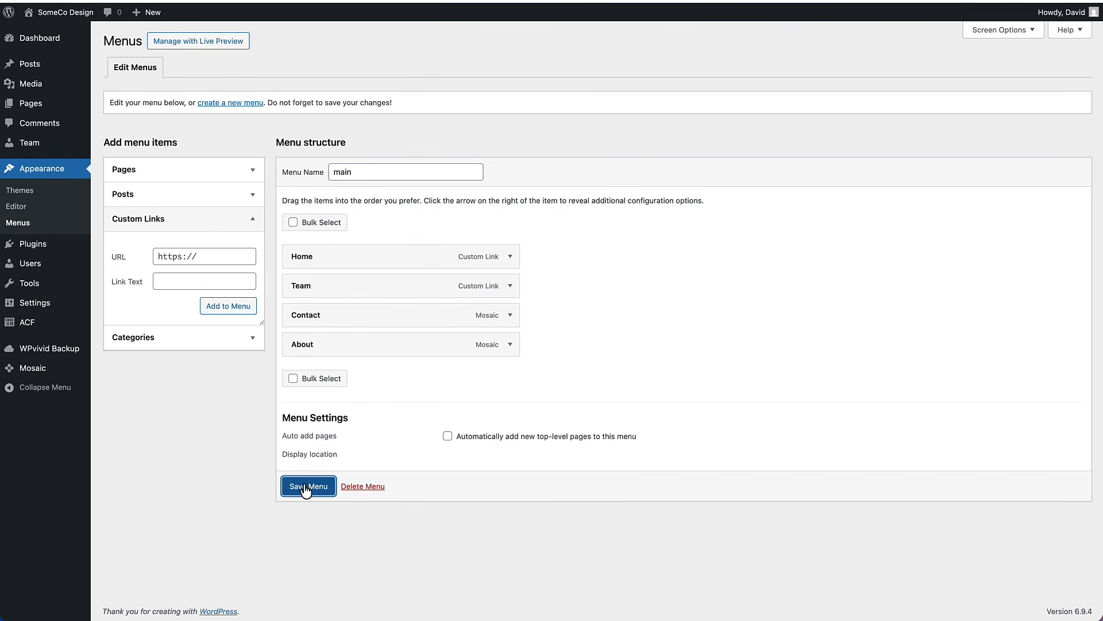
# Step: Reopen the Header 02 component from Mosaic's components and enter its Navbar element to edit the nested items
pyautogui.moveTo(71, 366)
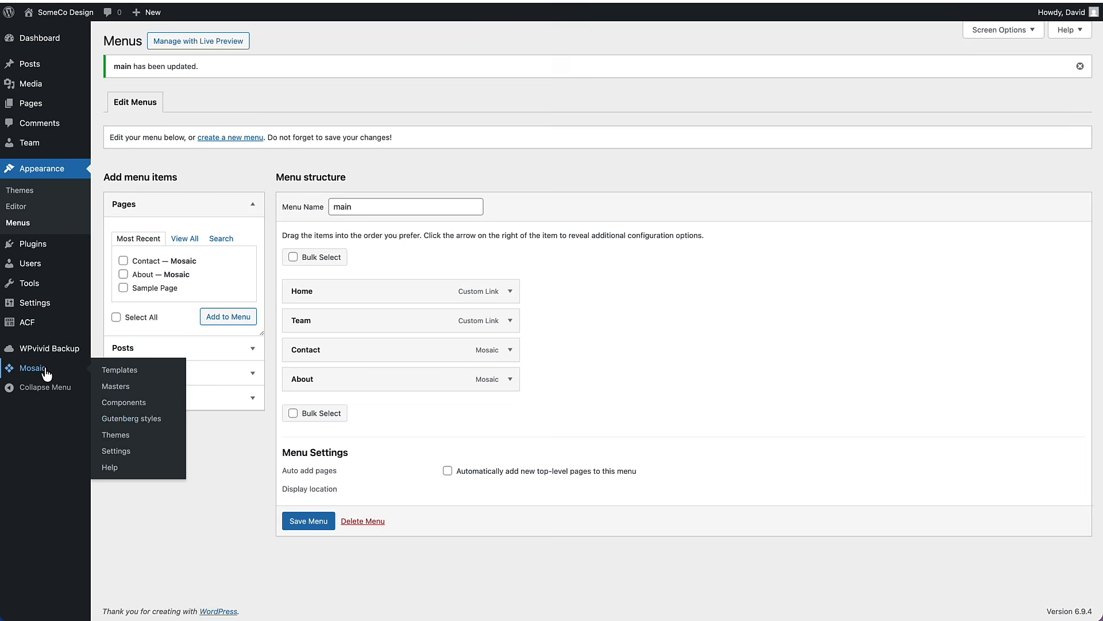
pyautogui.click(126, 403)
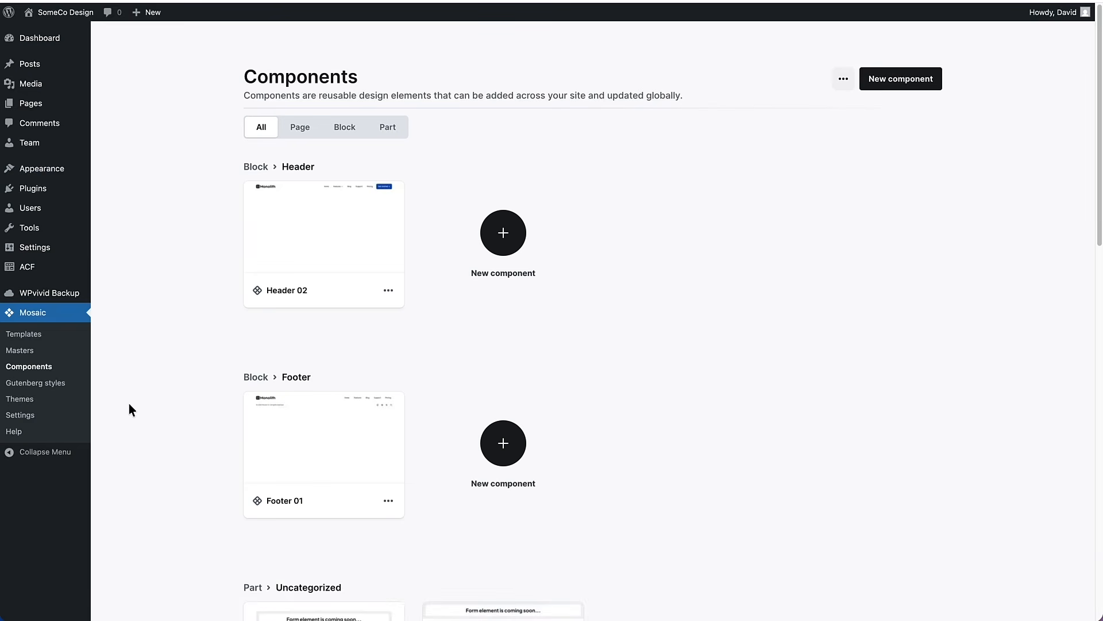
pyautogui.click(289, 253)
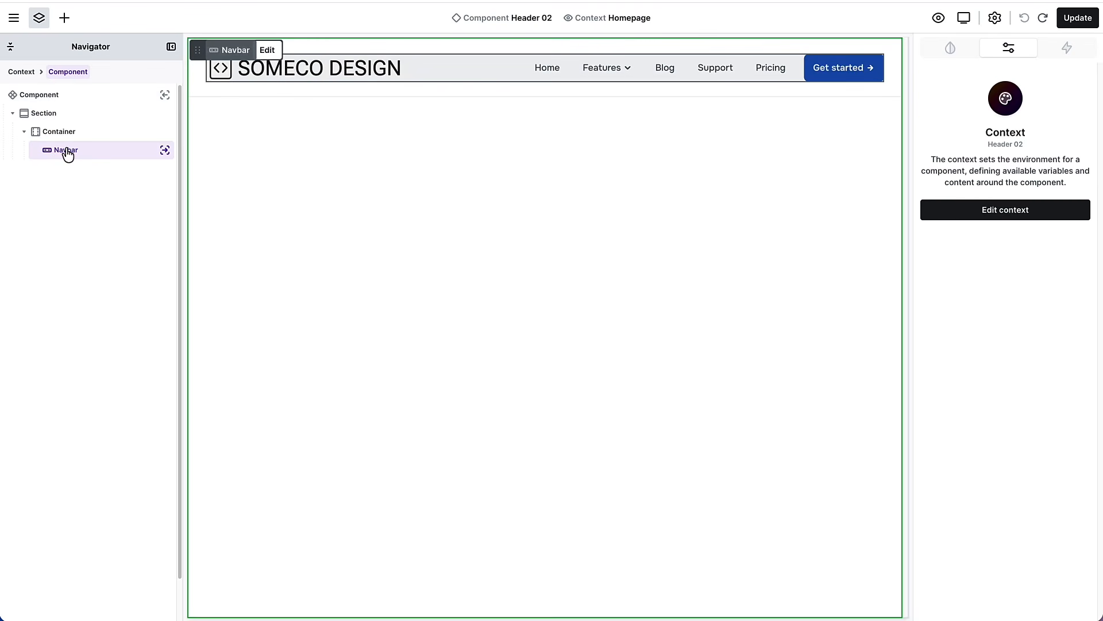
pyautogui.click(165, 152)
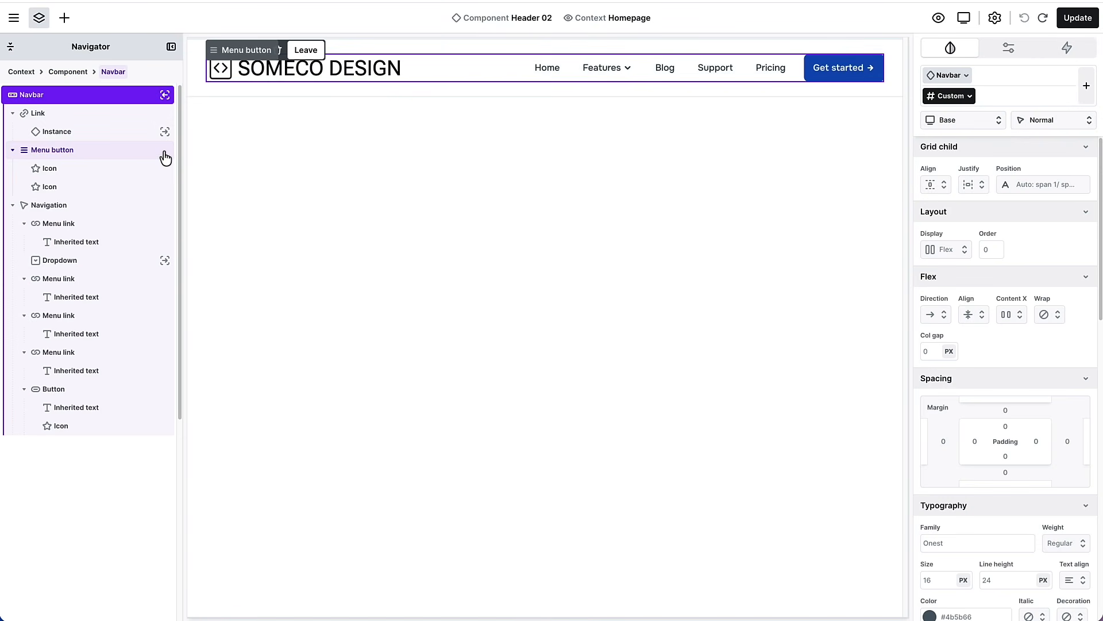
# Step: Browse the asset library's Megamenu parts among the elements available for the navbar, and close the library without inserting one
pyautogui.click(64, 19)
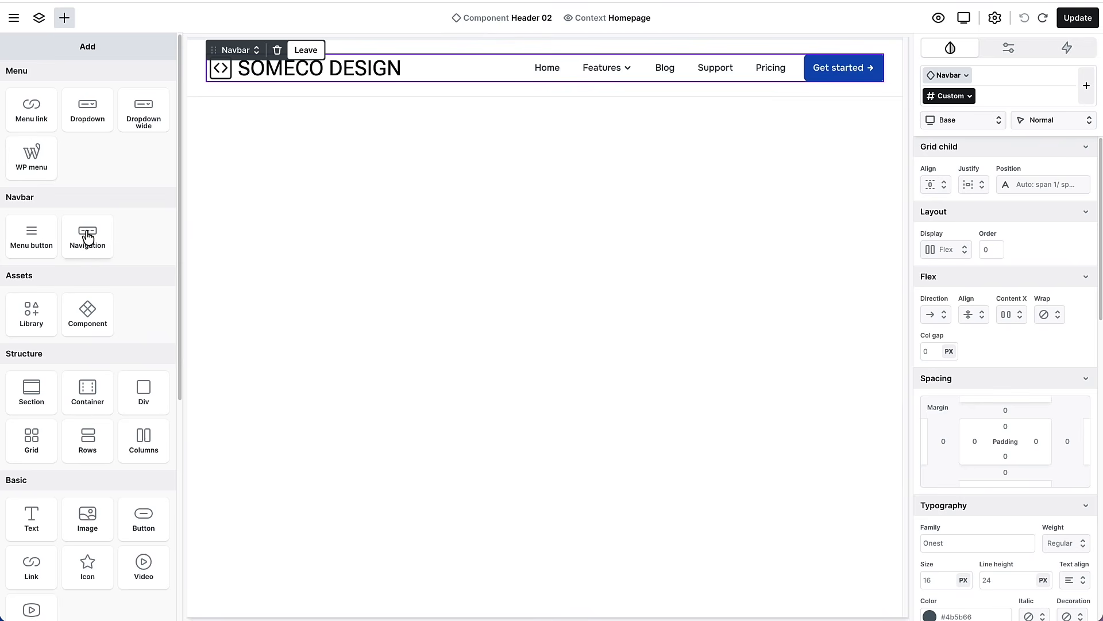
pyautogui.click(33, 315)
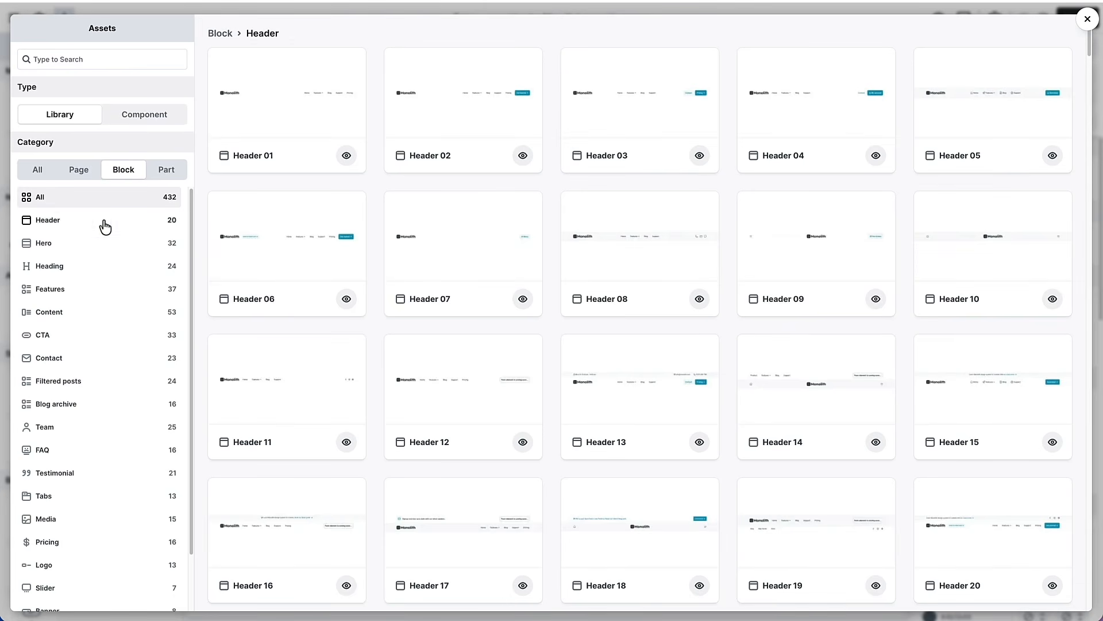
pyautogui.click(170, 176)
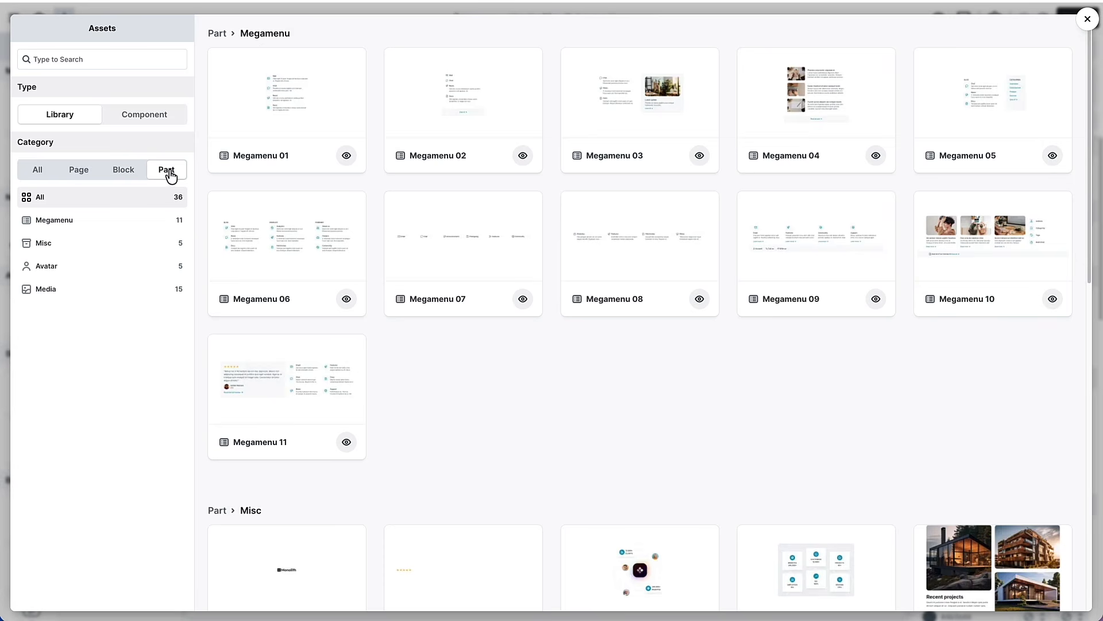
pyautogui.click(51, 226)
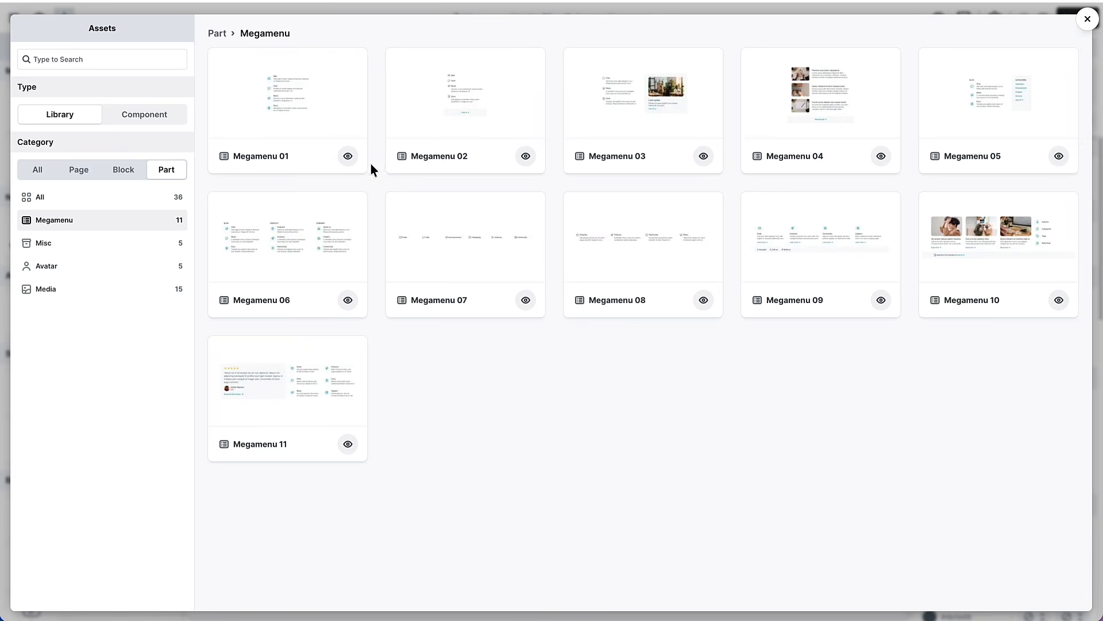
pyautogui.click(1087, 19)
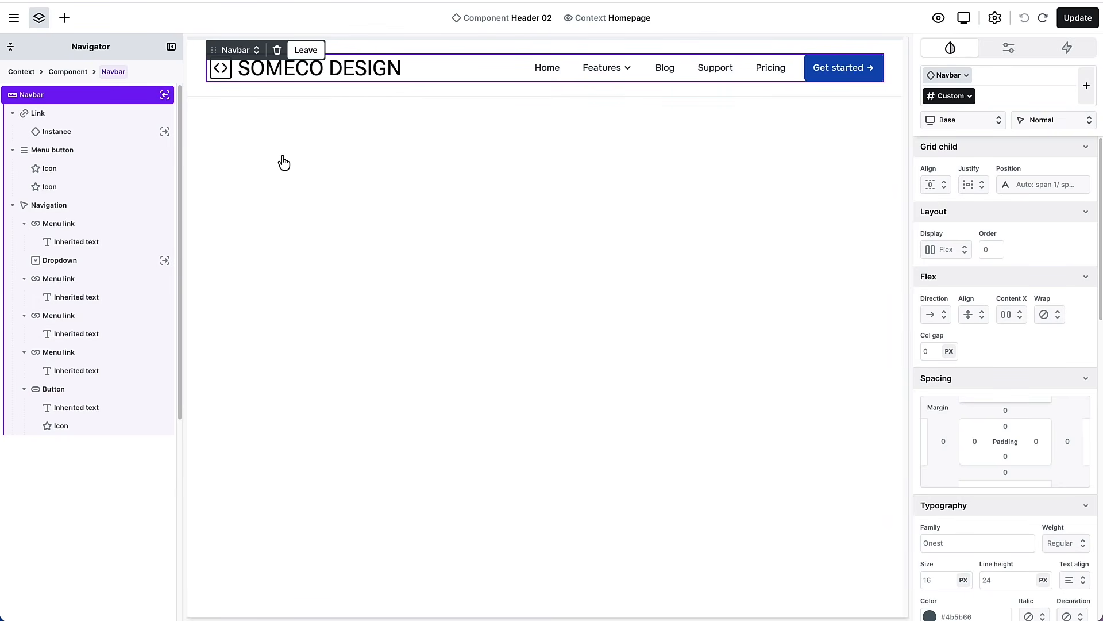
# Step: Insert a WP menu element inside the navbar's Navigation element
pyautogui.click(52, 211)
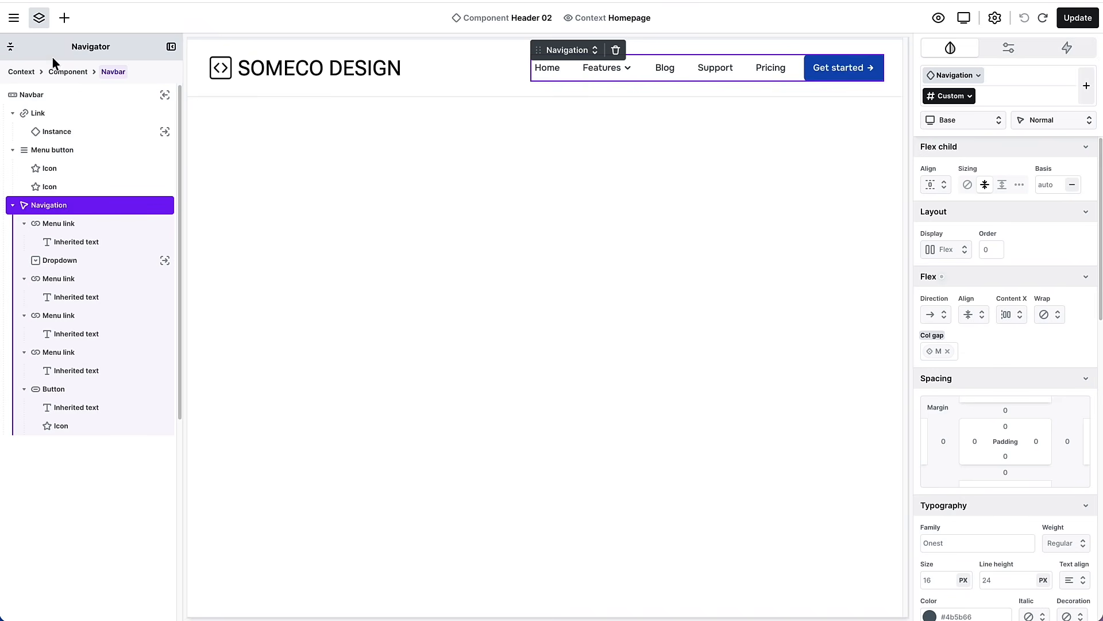
pyautogui.click(64, 18)
pyautogui.click(31, 156)
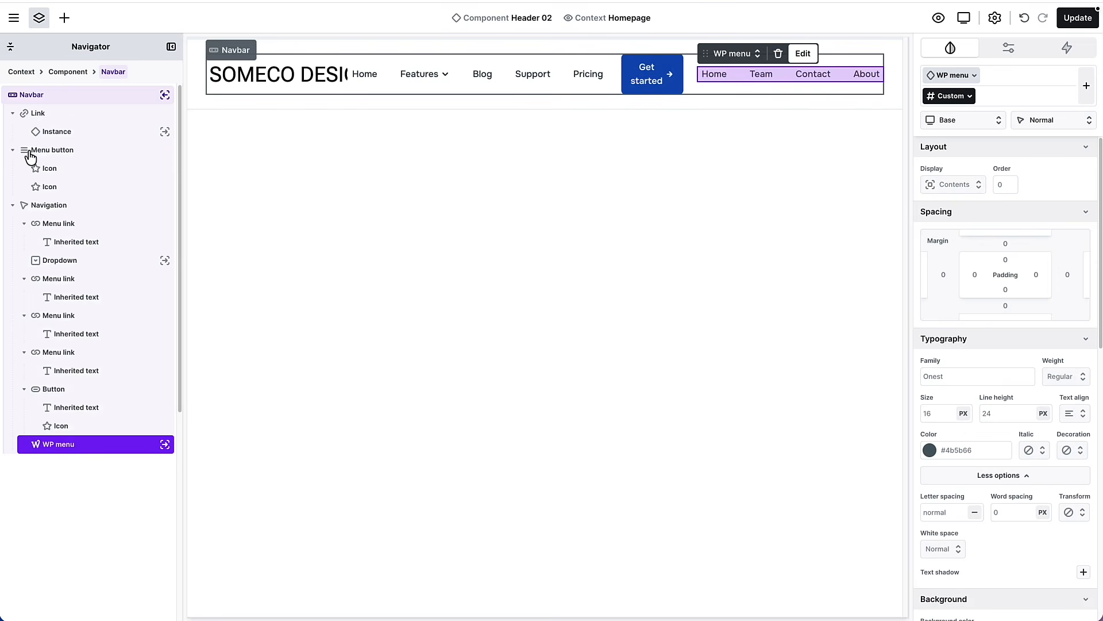
# Step: Delete the Home, Blog, Support and Pricing menu links, the Features dropdown and the Get started button from the Navigation element
pyautogui.click(60, 224)
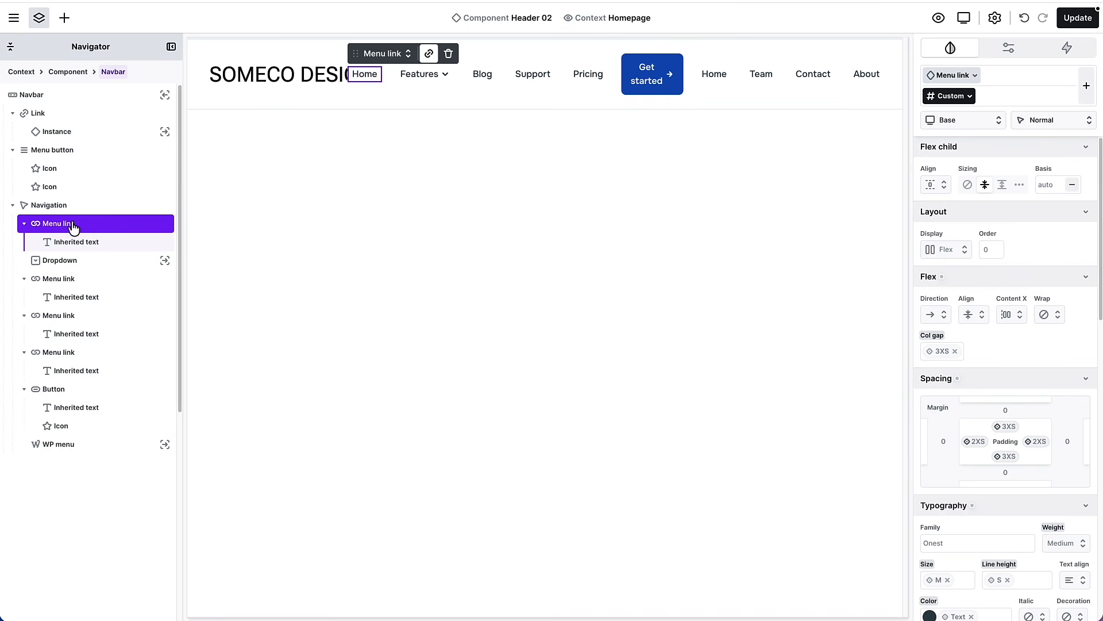
pyautogui.click(449, 54)
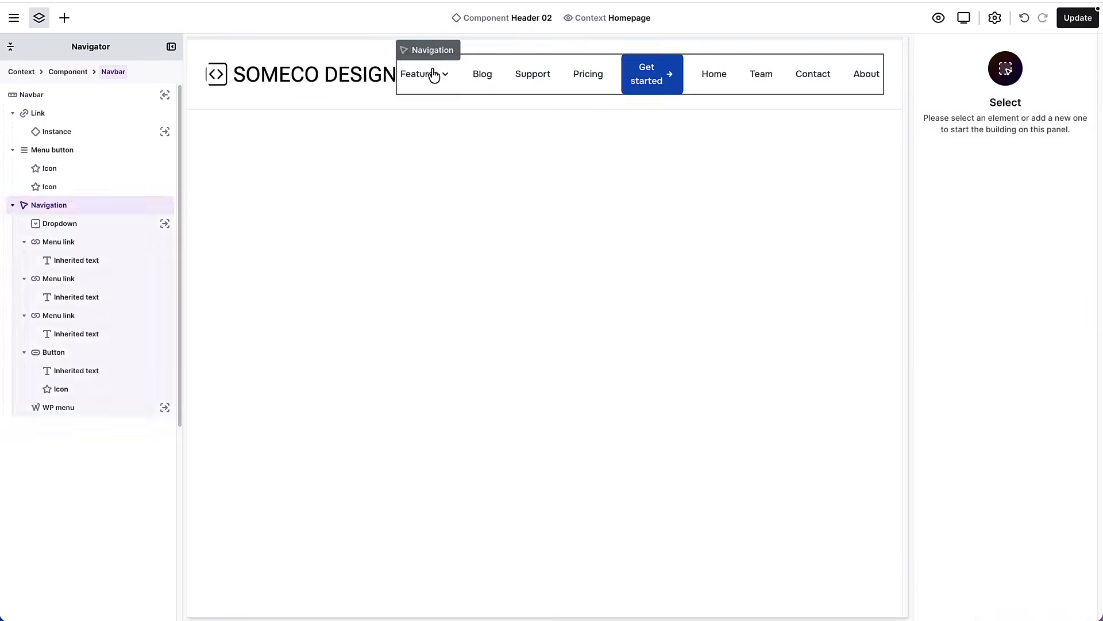
pyautogui.click(102, 227)
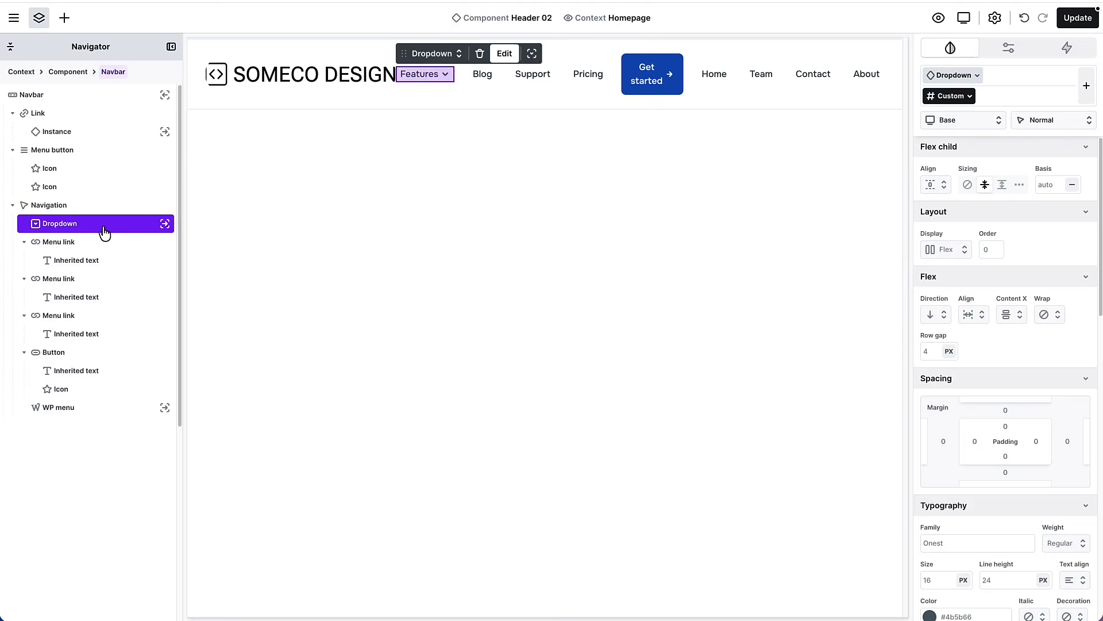
pyautogui.click(479, 54)
pyautogui.click(117, 225)
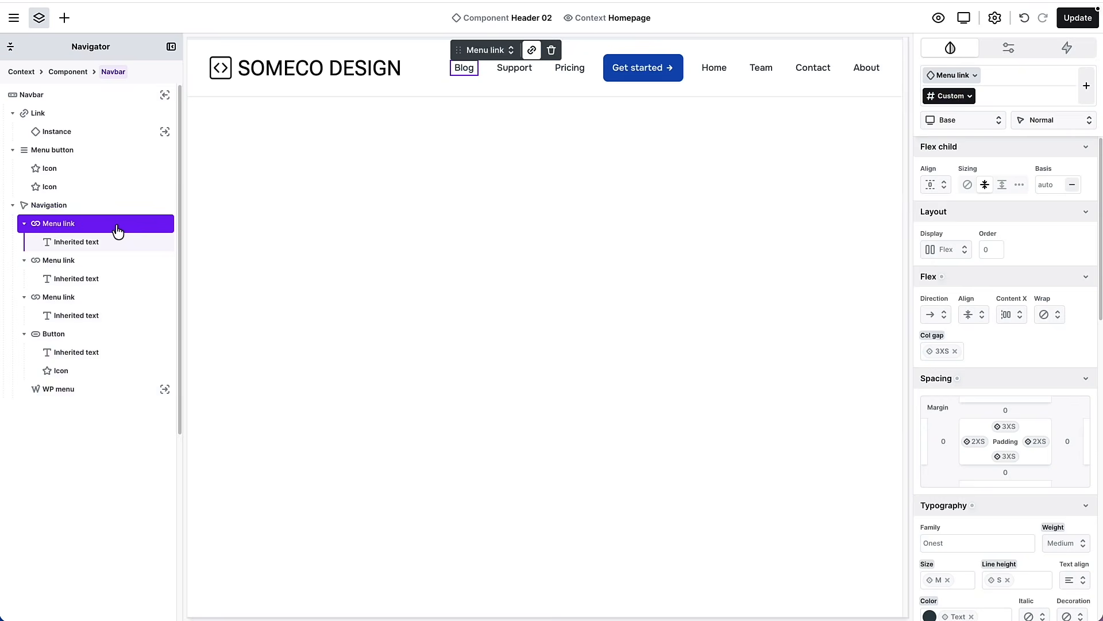
pyautogui.click(552, 50)
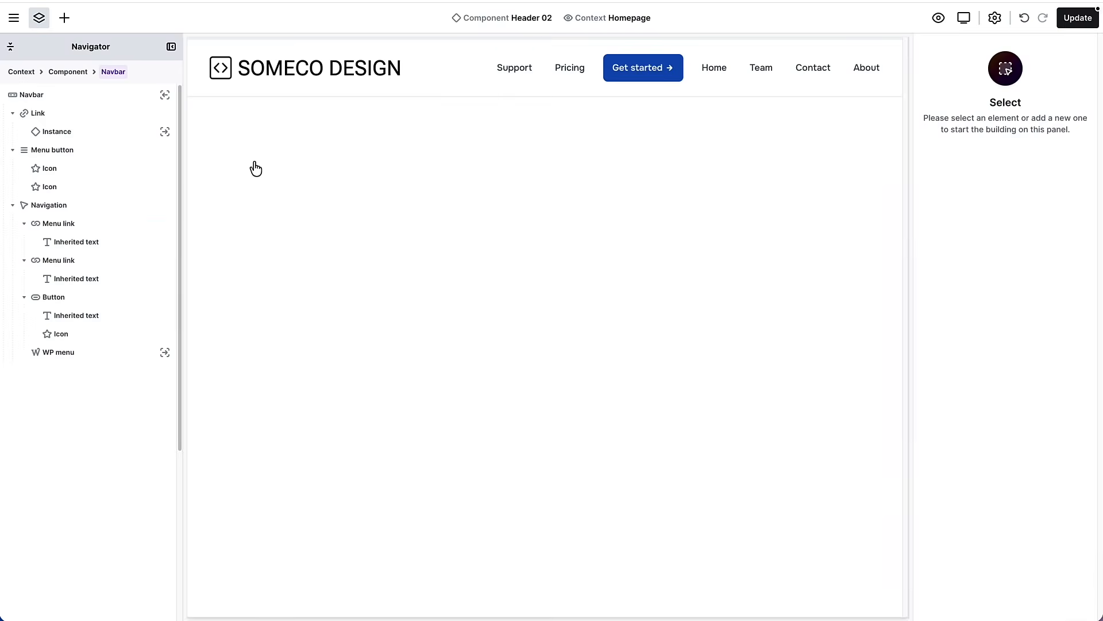
pyautogui.click(113, 226)
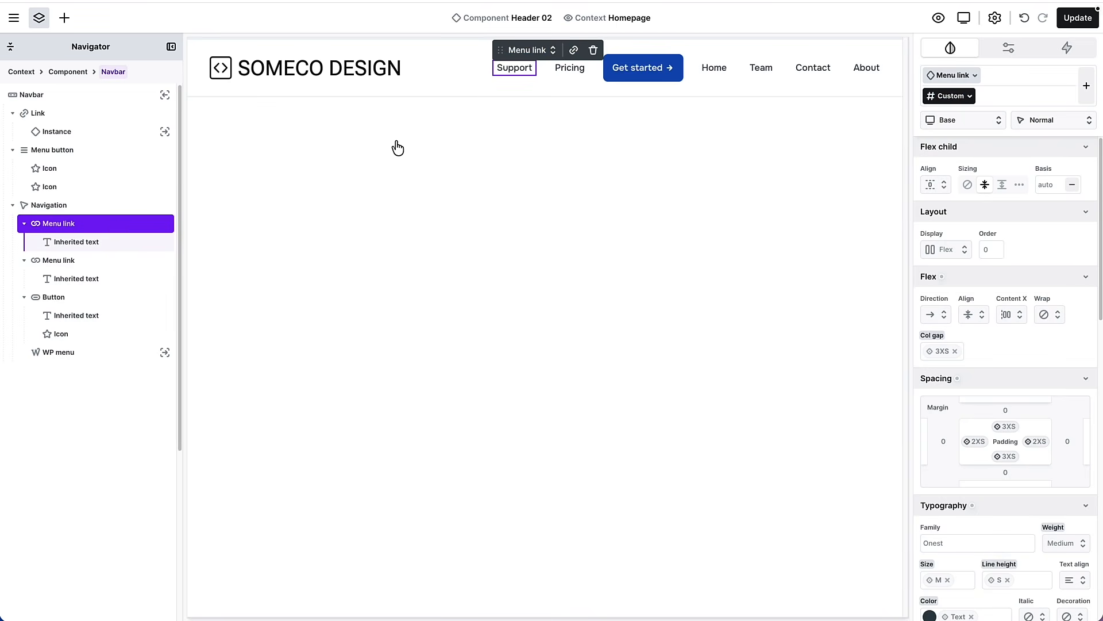
pyautogui.click(593, 50)
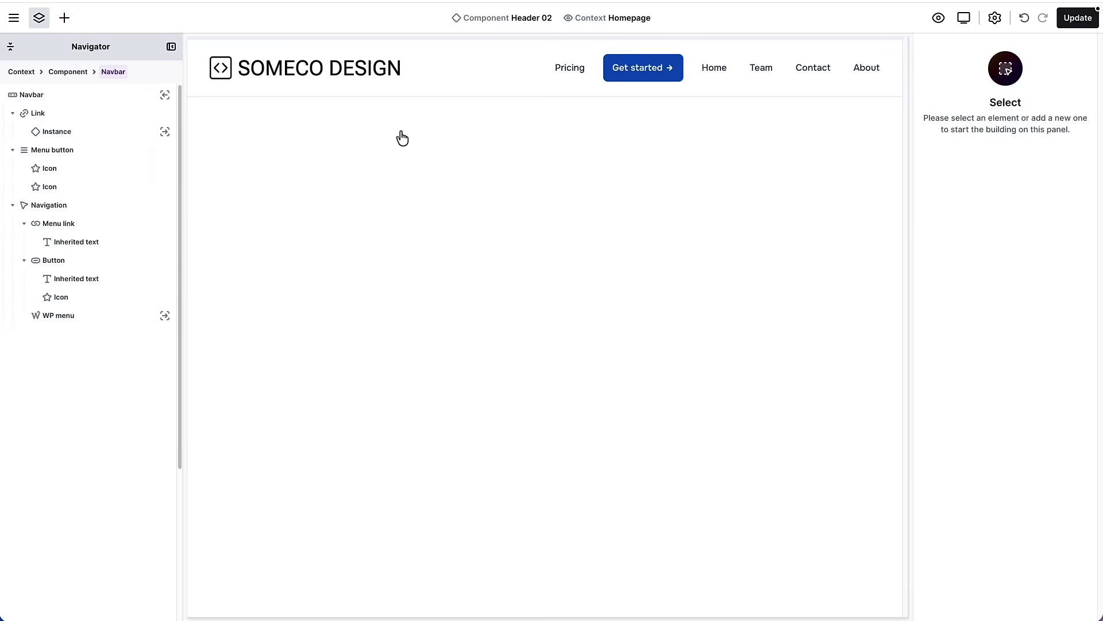
pyautogui.click(117, 226)
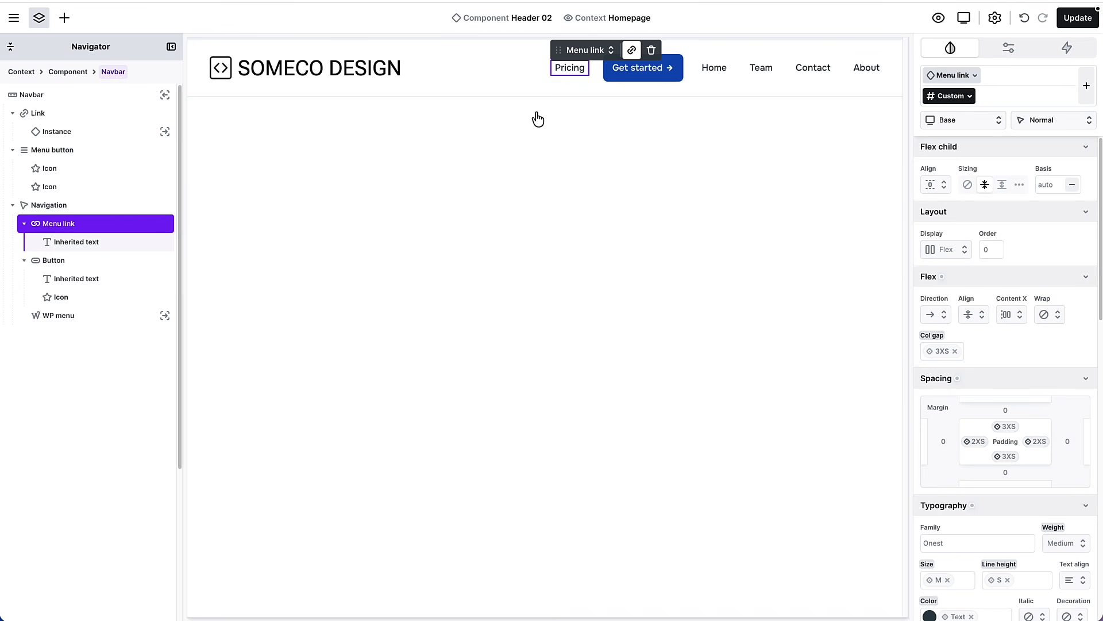
pyautogui.click(653, 51)
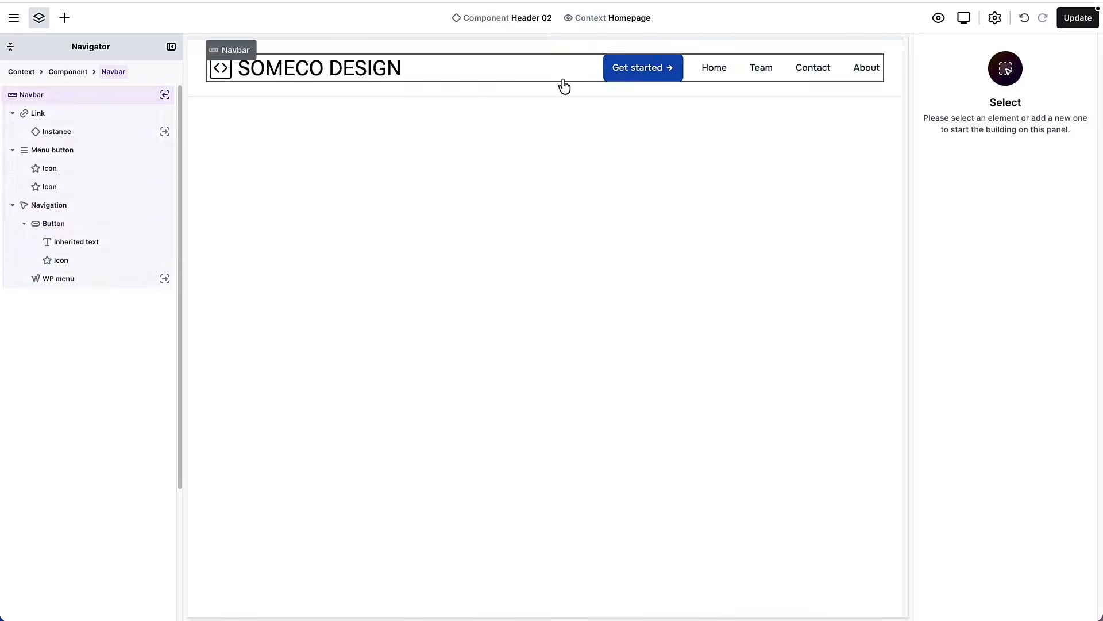
pyautogui.click(121, 227)
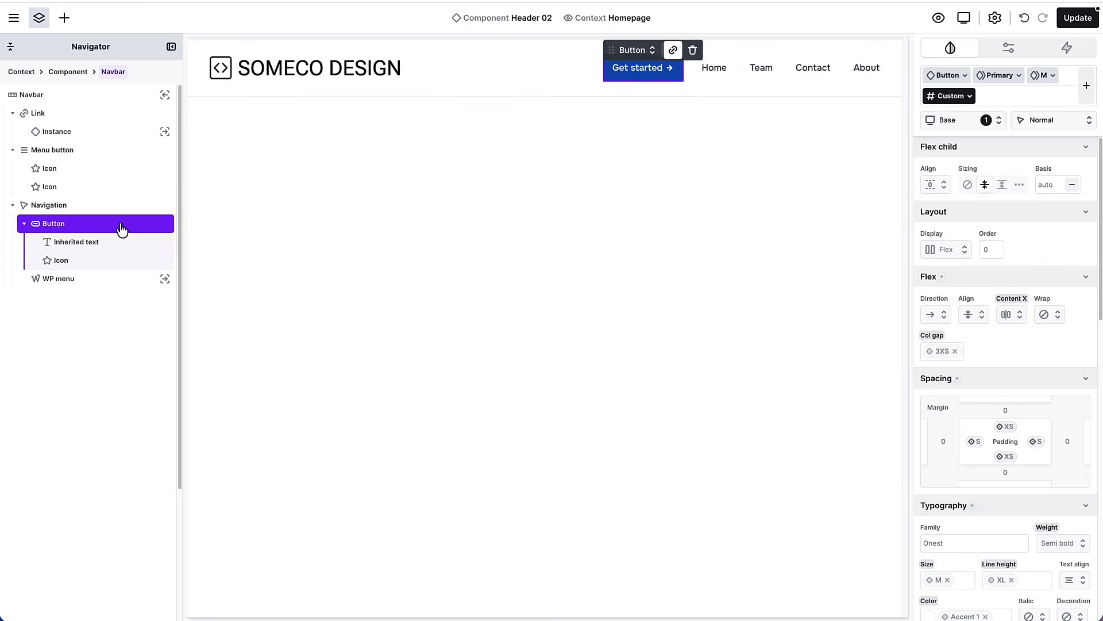
pyautogui.click(693, 51)
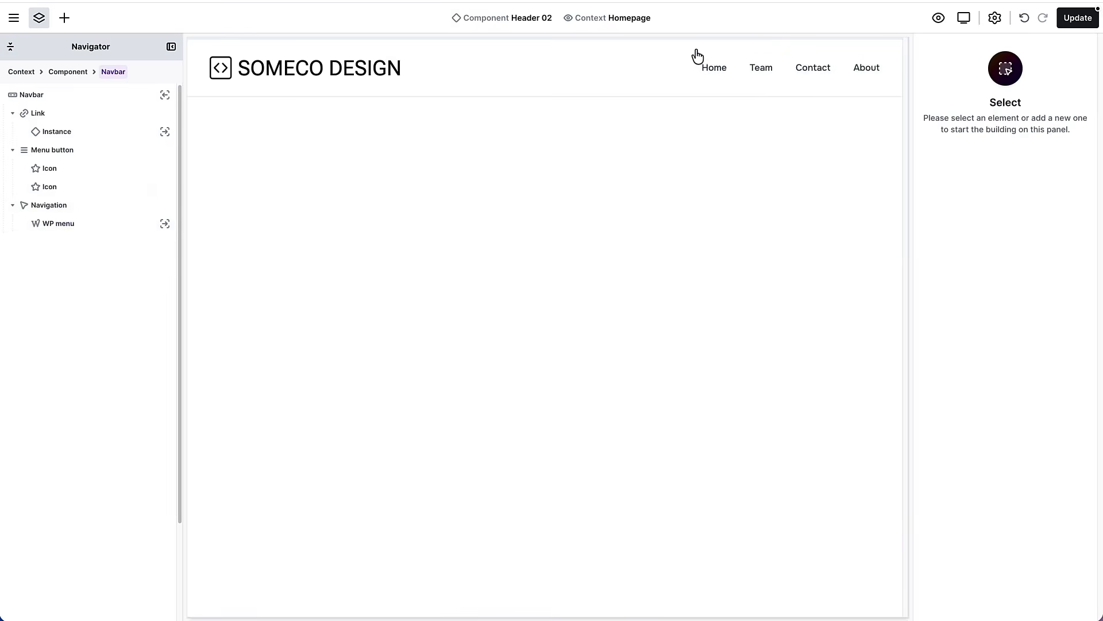
# Step: Set the WP menu's text transform to uppercase and save the Header 02 component
pyautogui.click(86, 225)
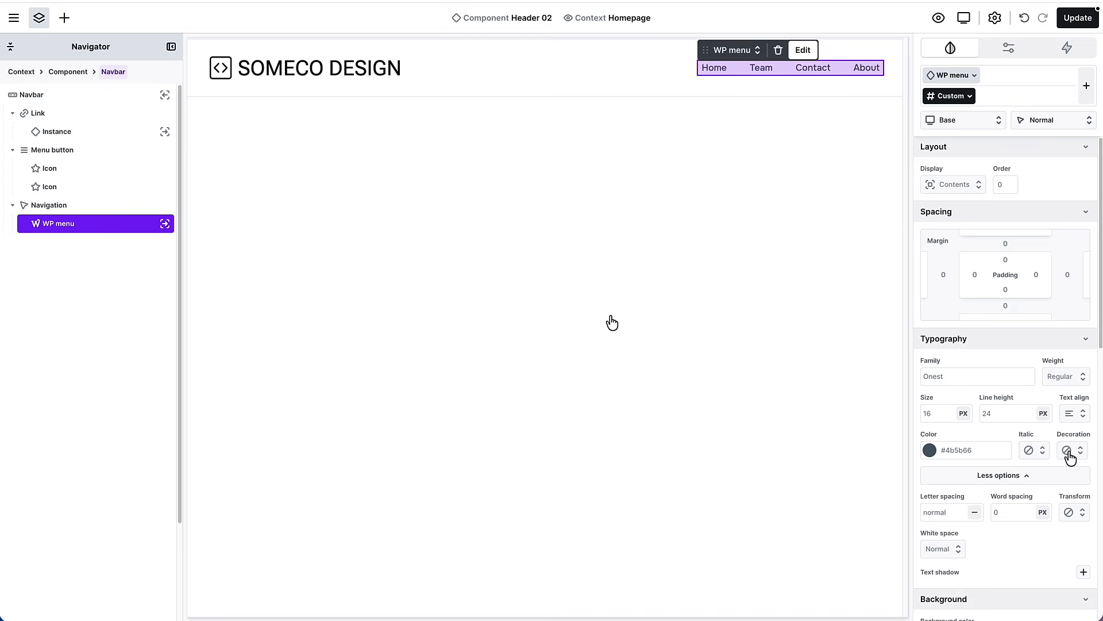
pyautogui.click(1074, 512)
pyautogui.click(1064, 569)
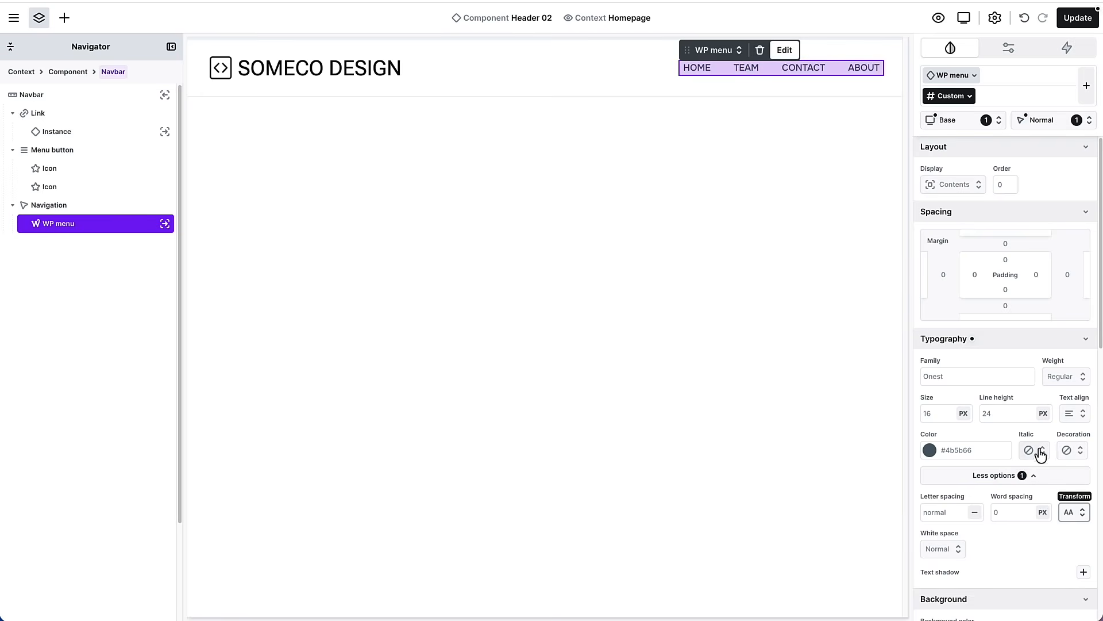
pyautogui.click(1078, 27)
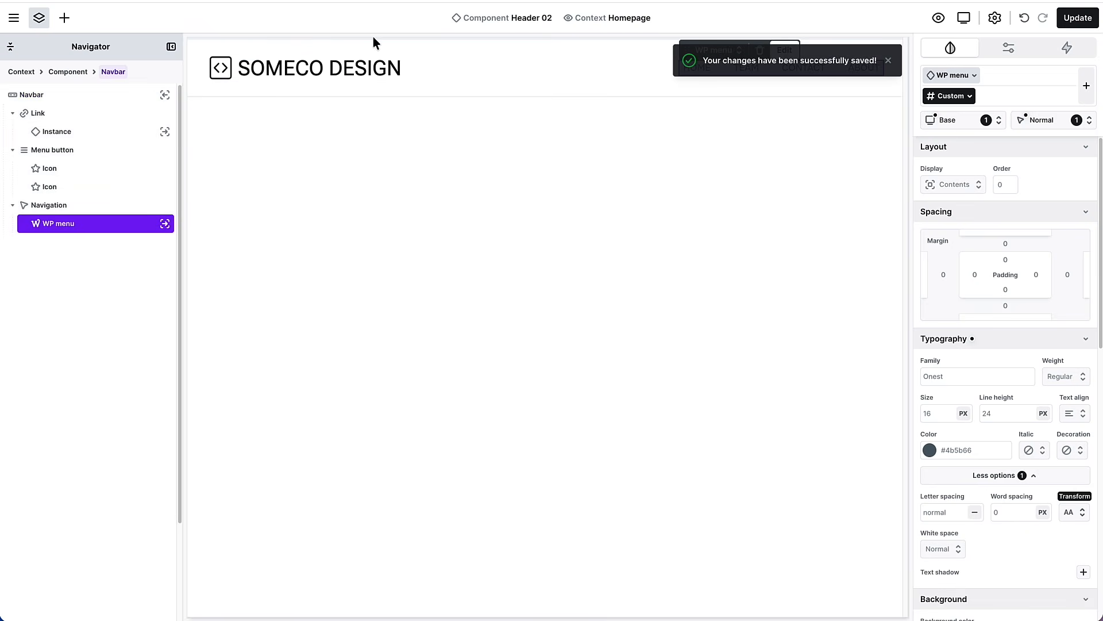
# Step: Exit to WordPress and visit the live site to examine the Team archive and the first member's page
pyautogui.click(12, 18)
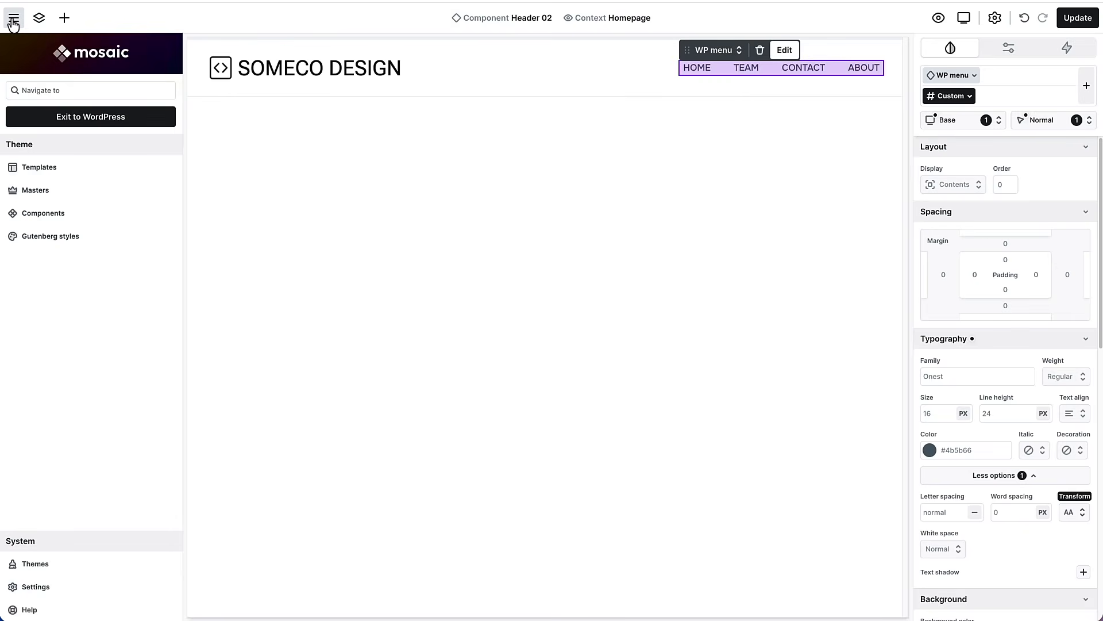
pyautogui.click(68, 116)
pyautogui.moveTo(60, 14)
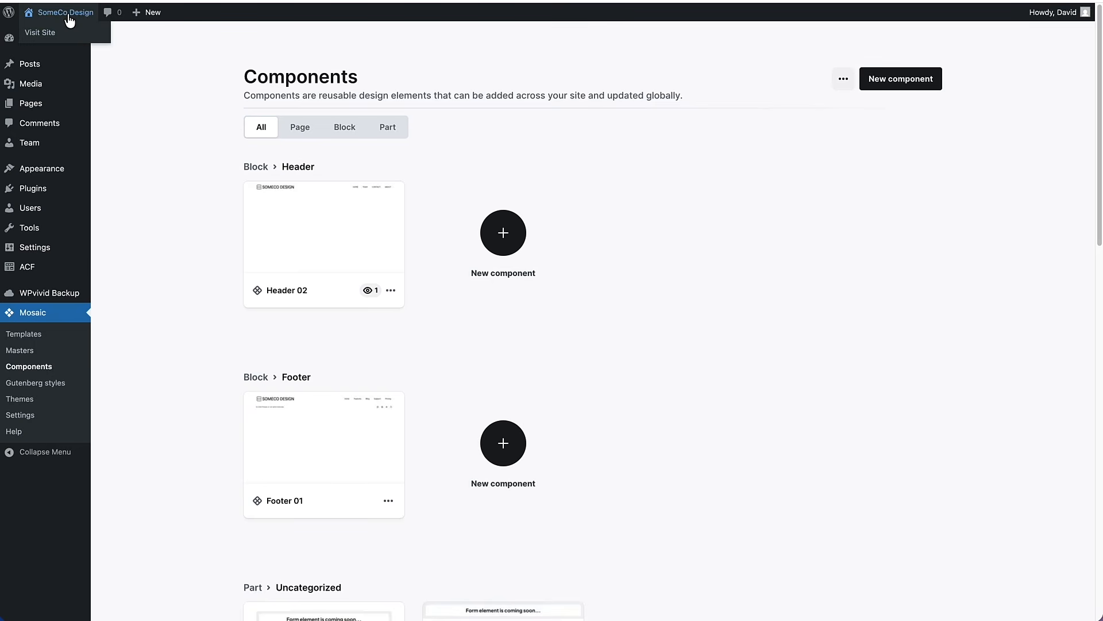
pyautogui.click(68, 17)
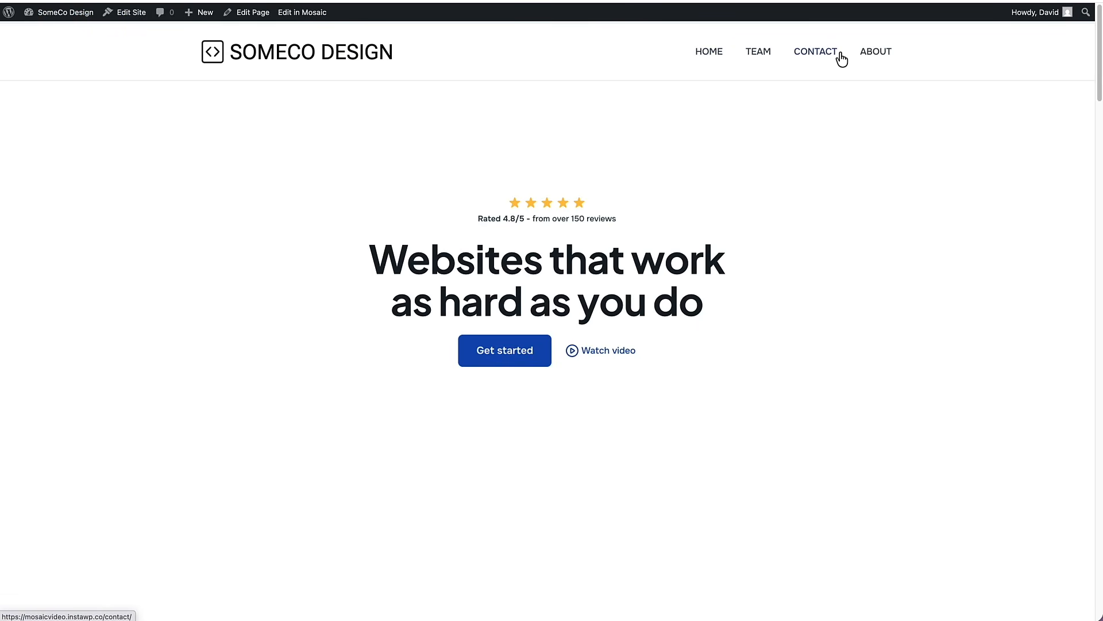
pyautogui.click(770, 76)
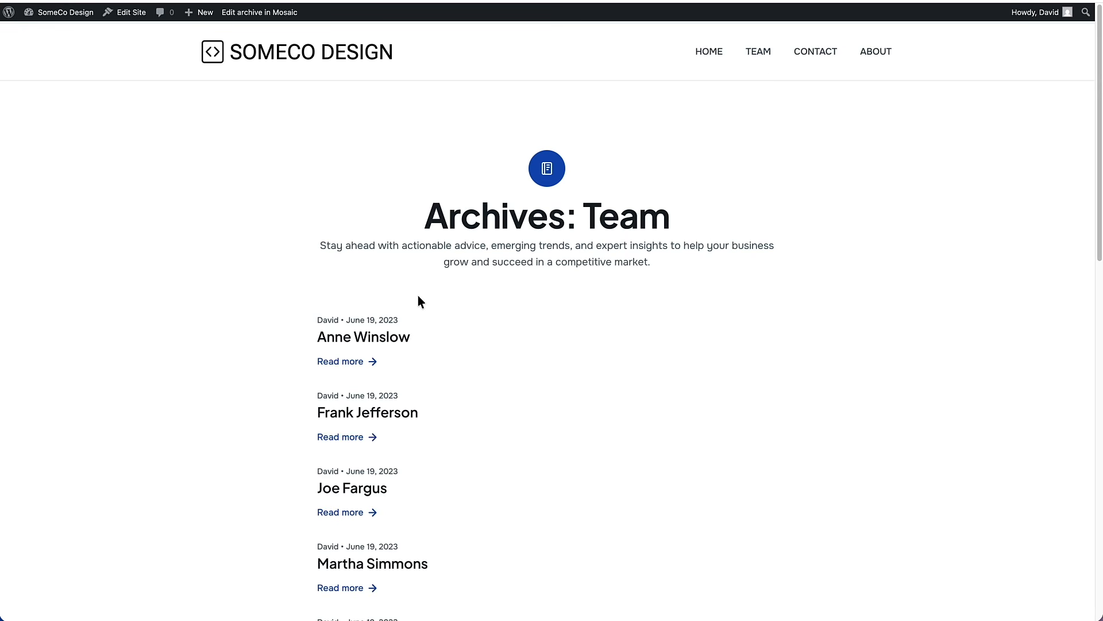
pyautogui.click(343, 362)
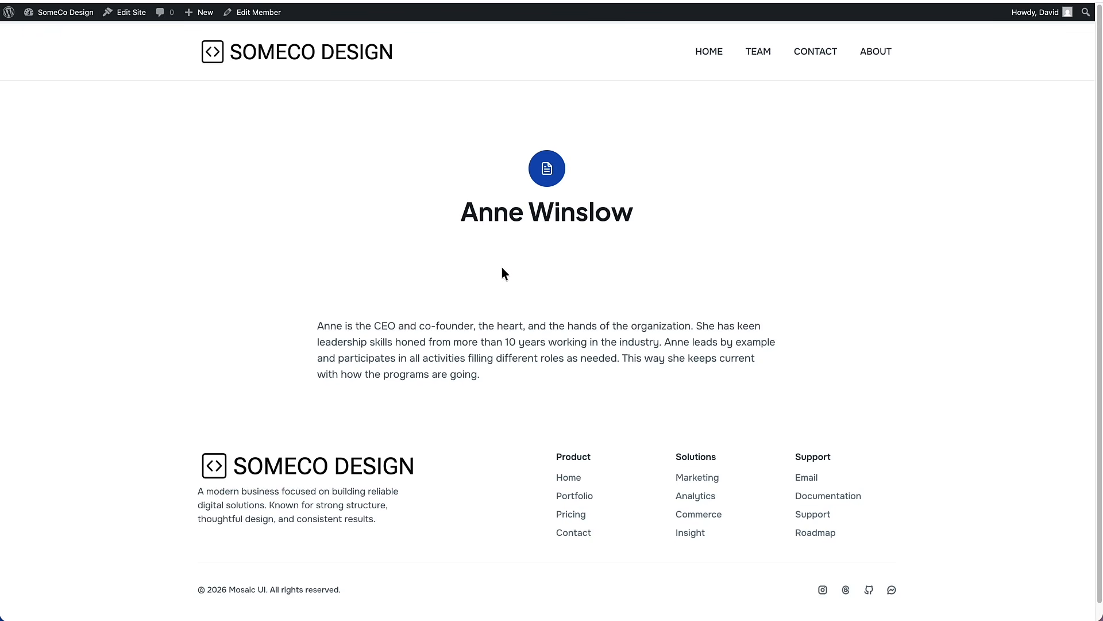
# Step: Return to the WordPress dashboard and open the Mosaic templates list
pyautogui.moveTo(57, 12)
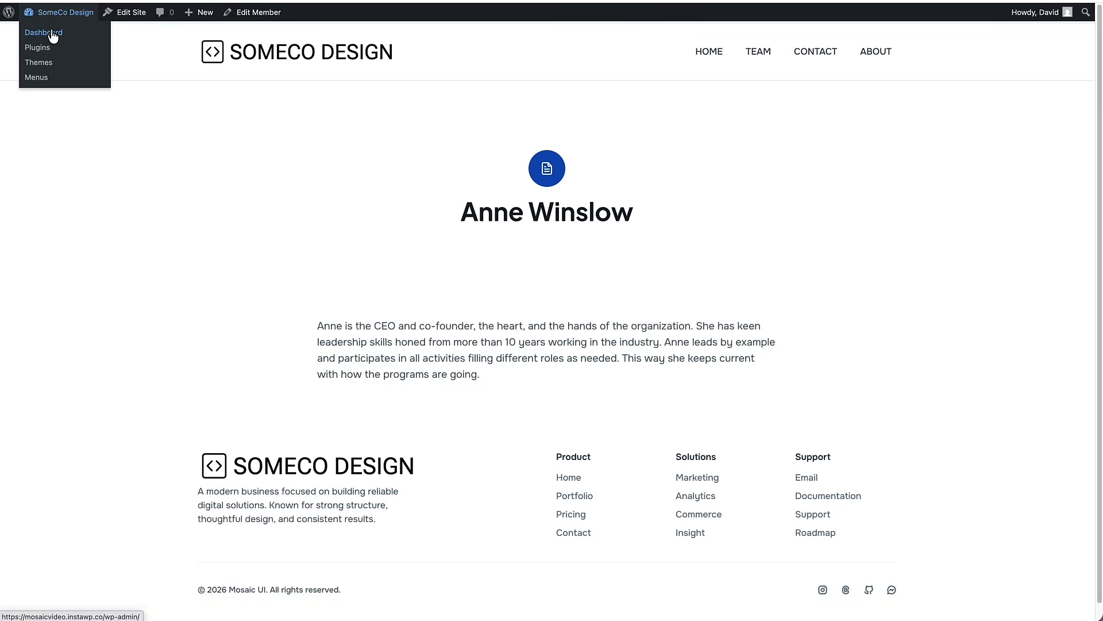
pyautogui.click(54, 35)
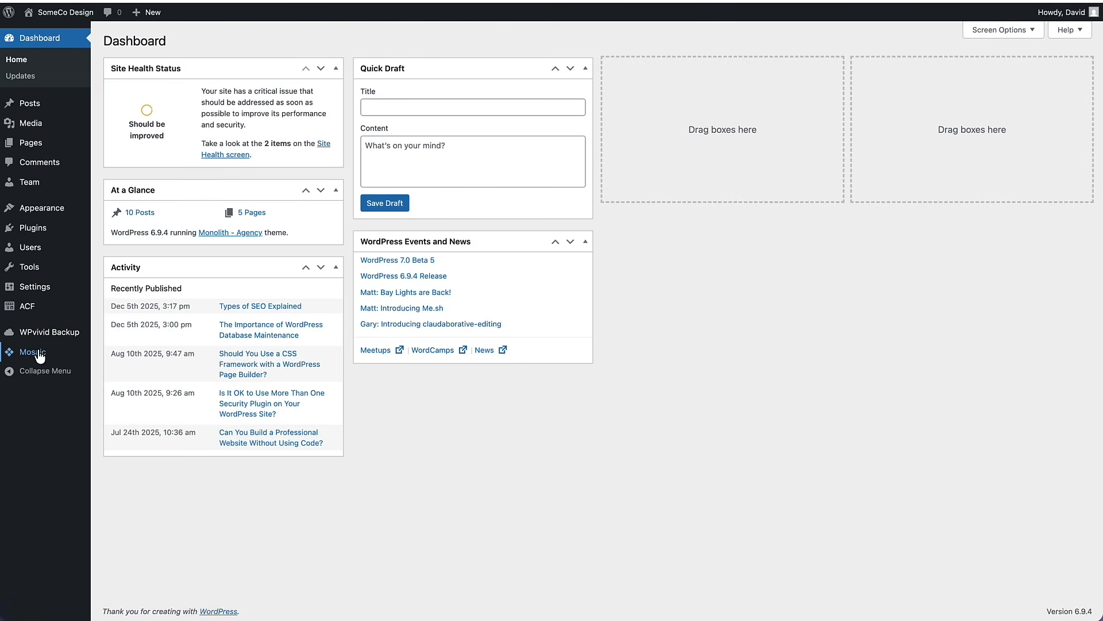
pyautogui.moveTo(39, 356)
pyautogui.click(118, 359)
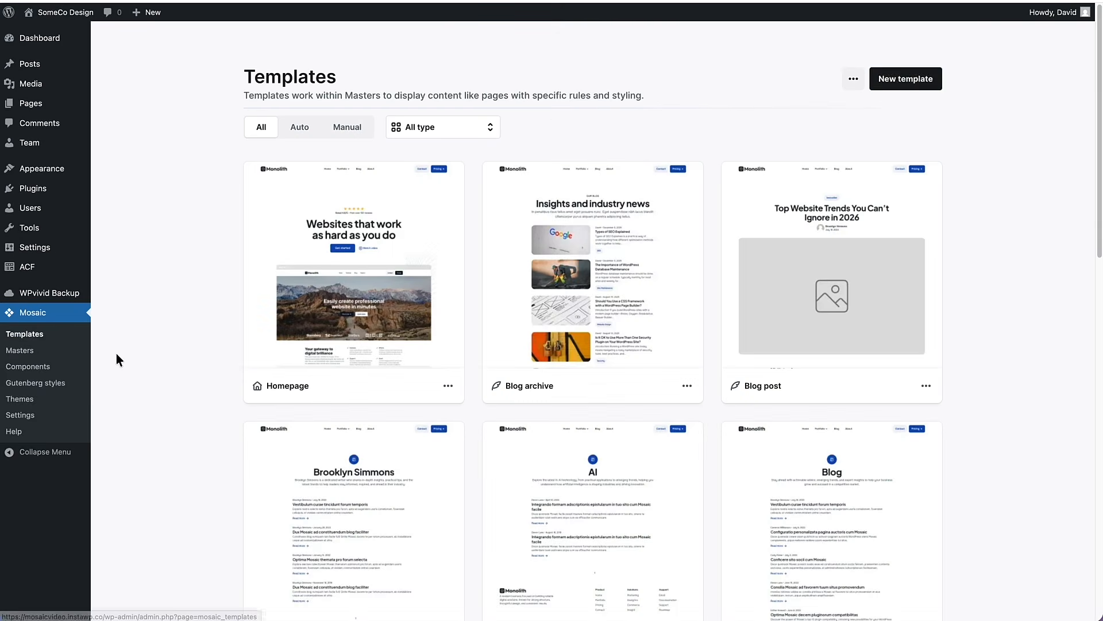
# Step: Create a template named Team Archive with the template type Team archive
pyautogui.click(903, 80)
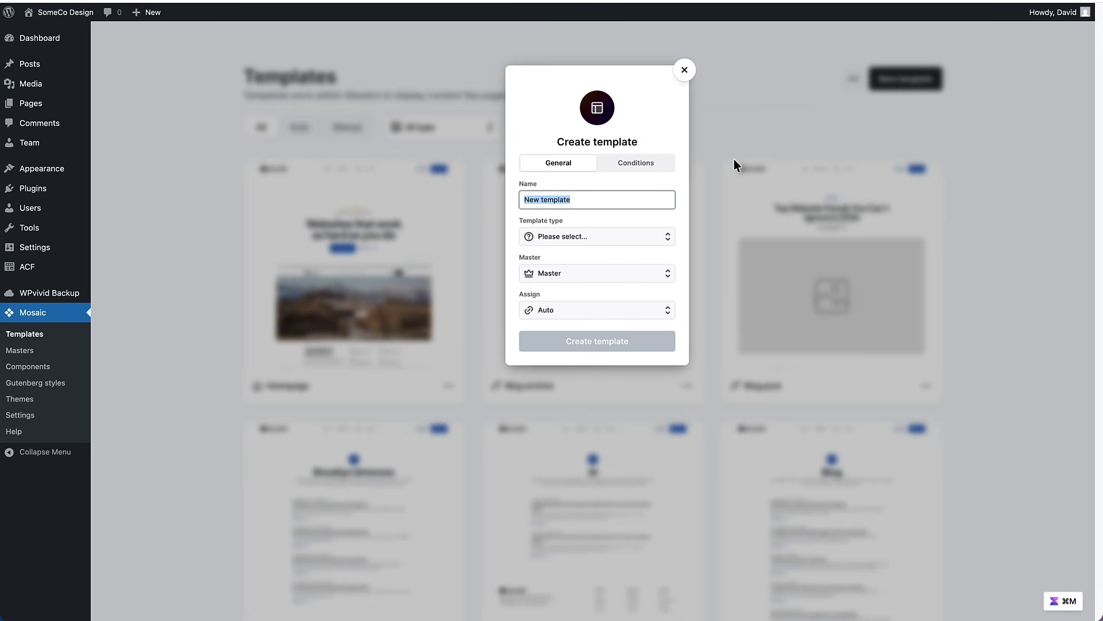
pyautogui.write('Team Archive')
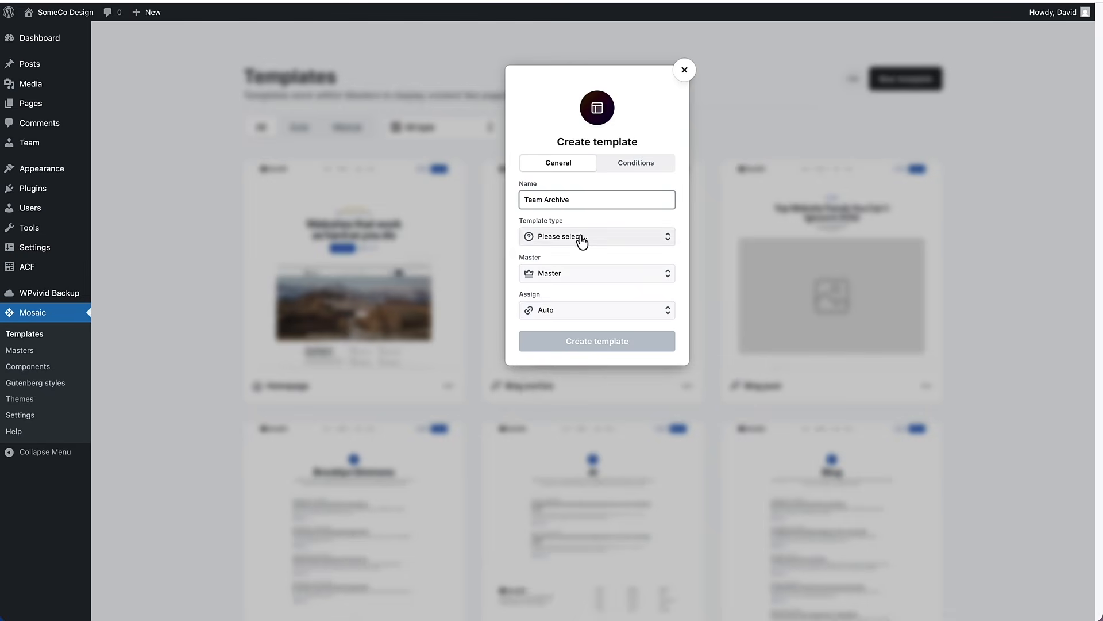
pyautogui.click(581, 239)
pyautogui.scroll(-5, 592, 292)
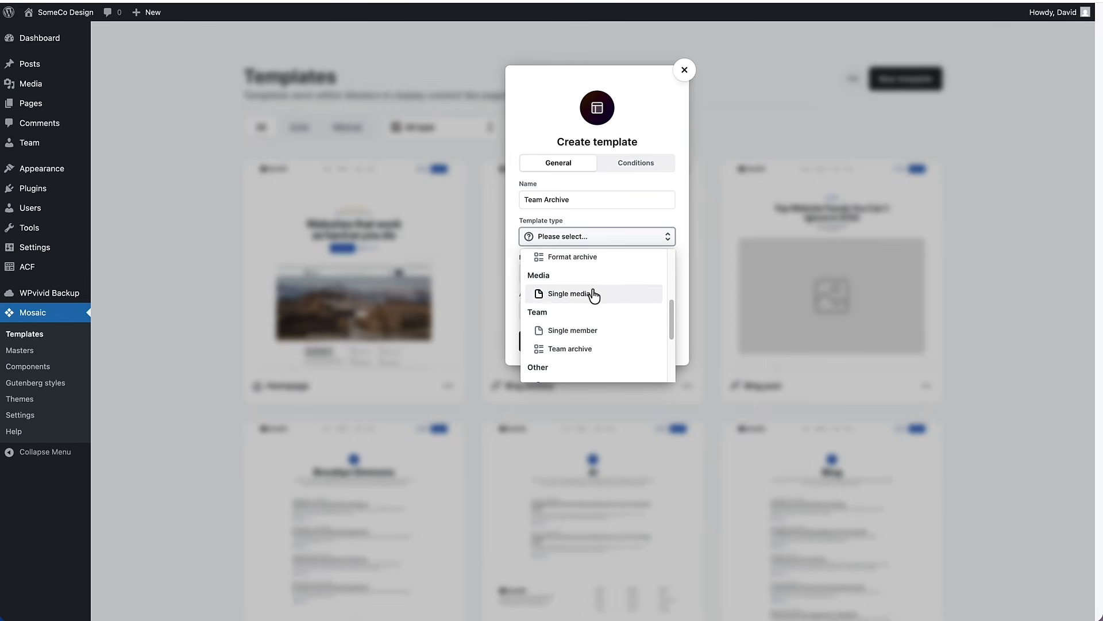
pyautogui.scroll(-1, 592, 299)
pyautogui.click(581, 323)
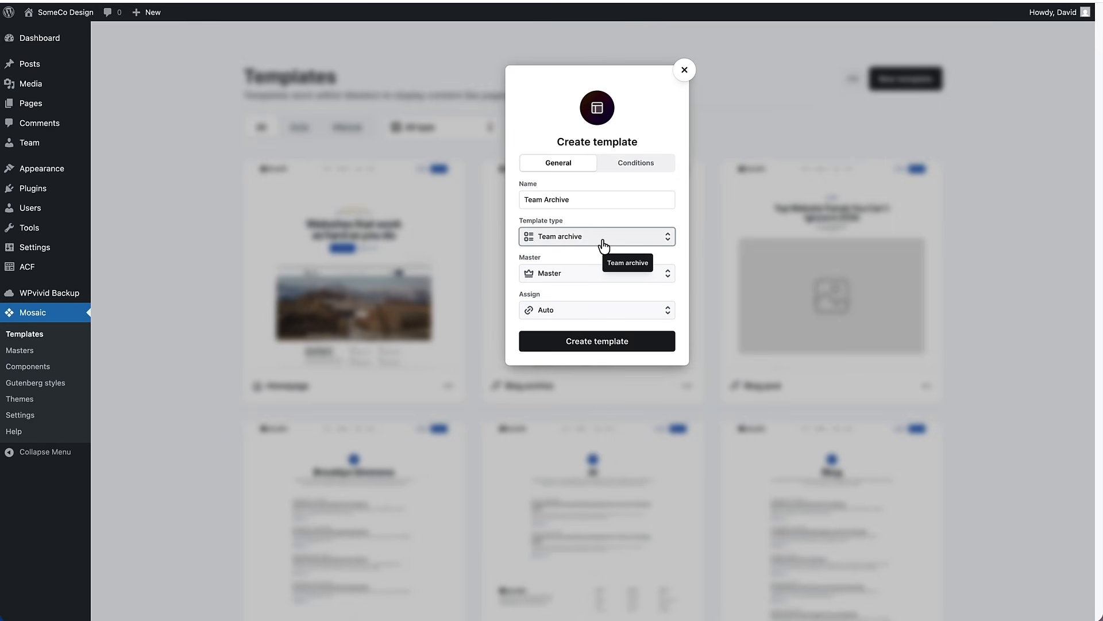
pyautogui.click(594, 343)
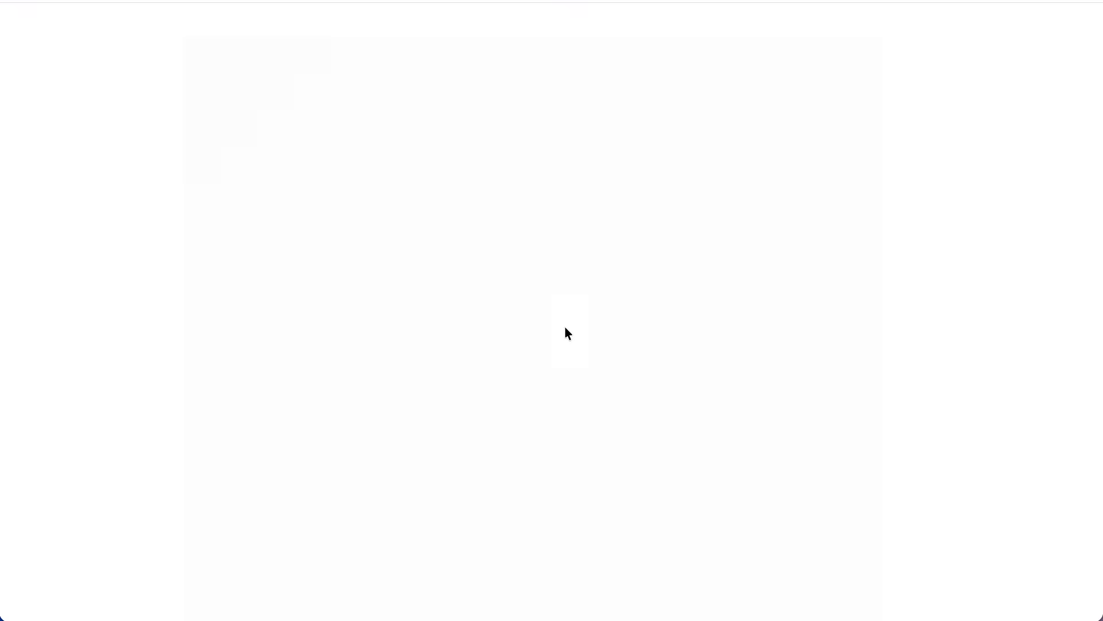
# Step: Insert the Blog archive 02 block from the library into the empty Team Archive template
pyautogui.click(426, 173)
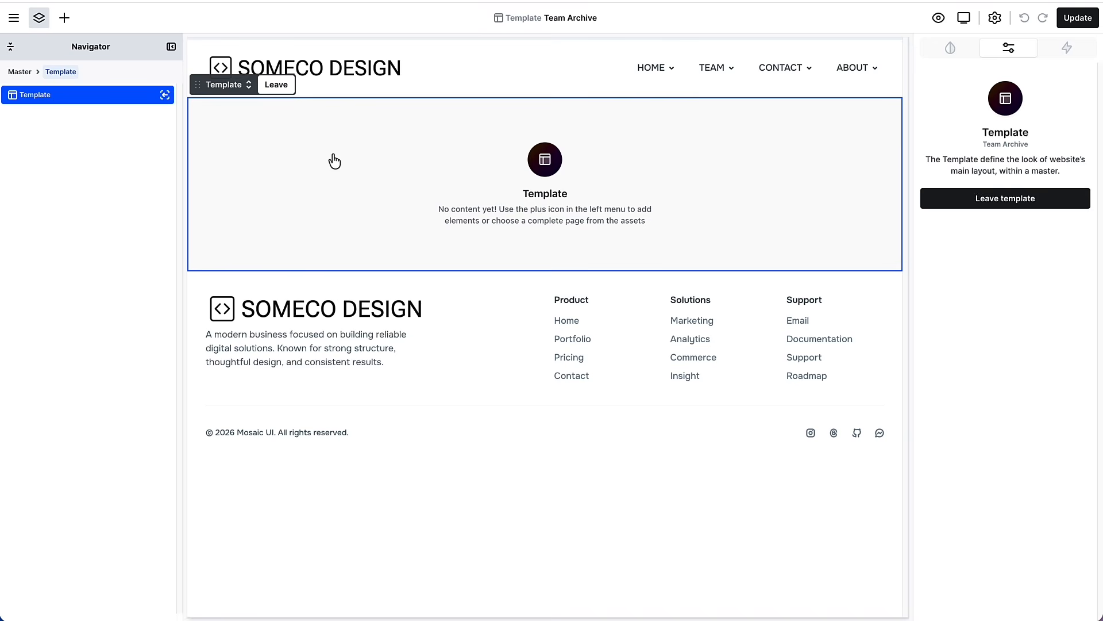
pyautogui.click(65, 21)
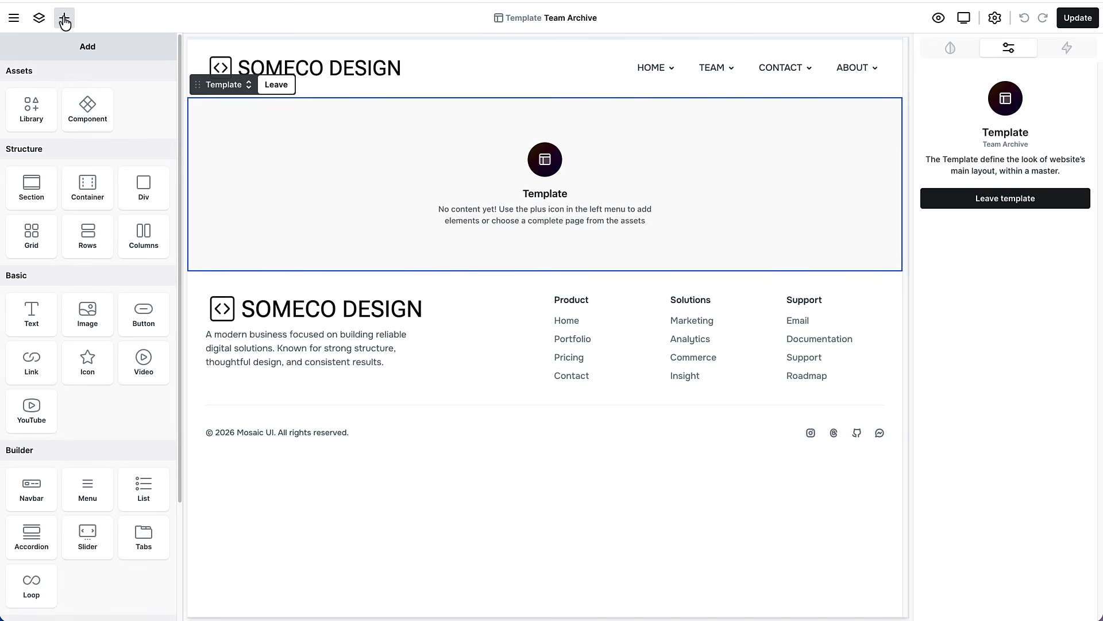
pyautogui.click(32, 109)
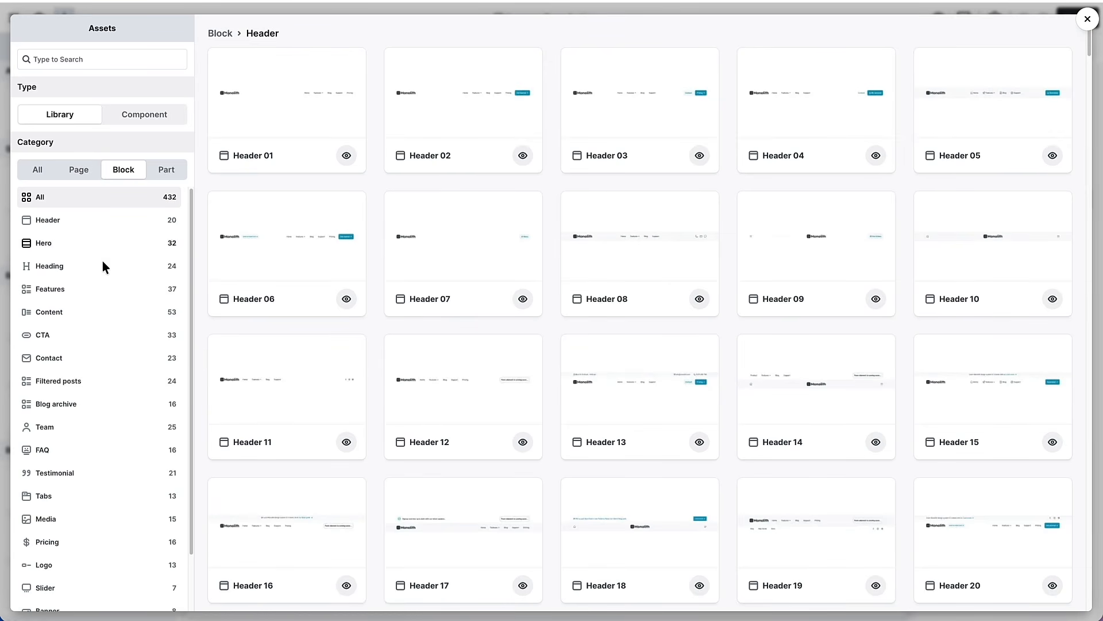
pyautogui.click(76, 404)
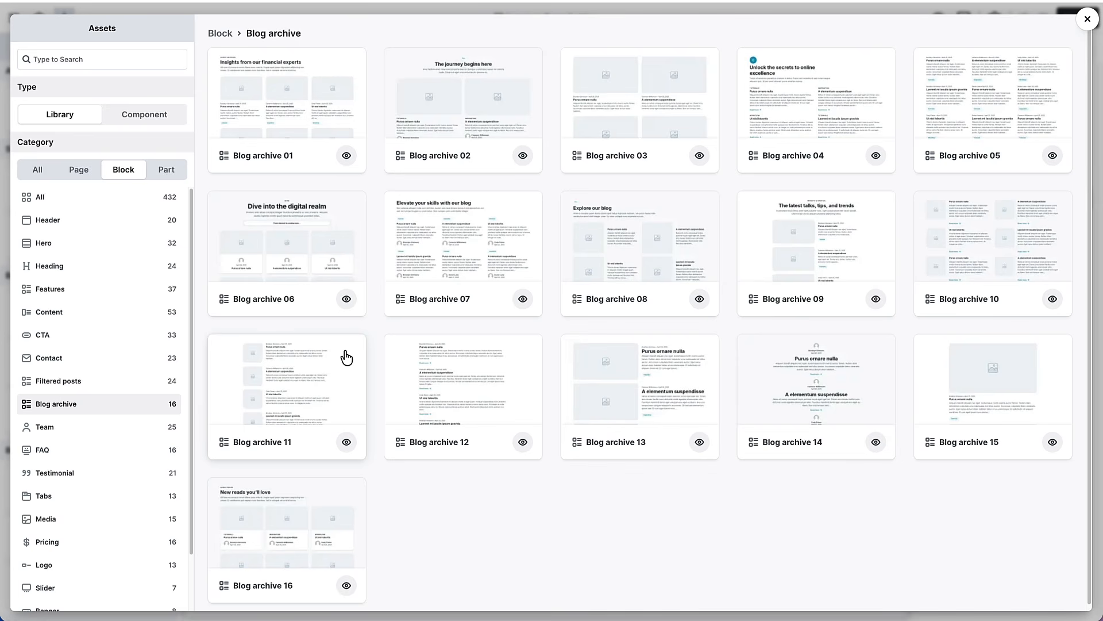
pyautogui.click(440, 107)
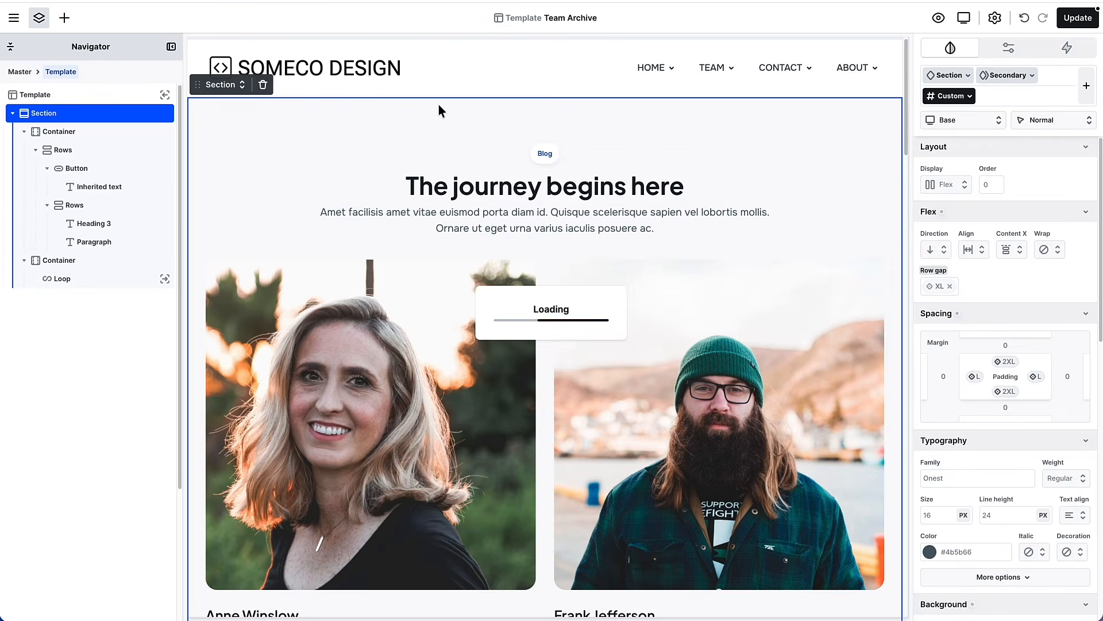
# Step: Change the small Blog label above the section heading to Team
pyautogui.click(546, 156)
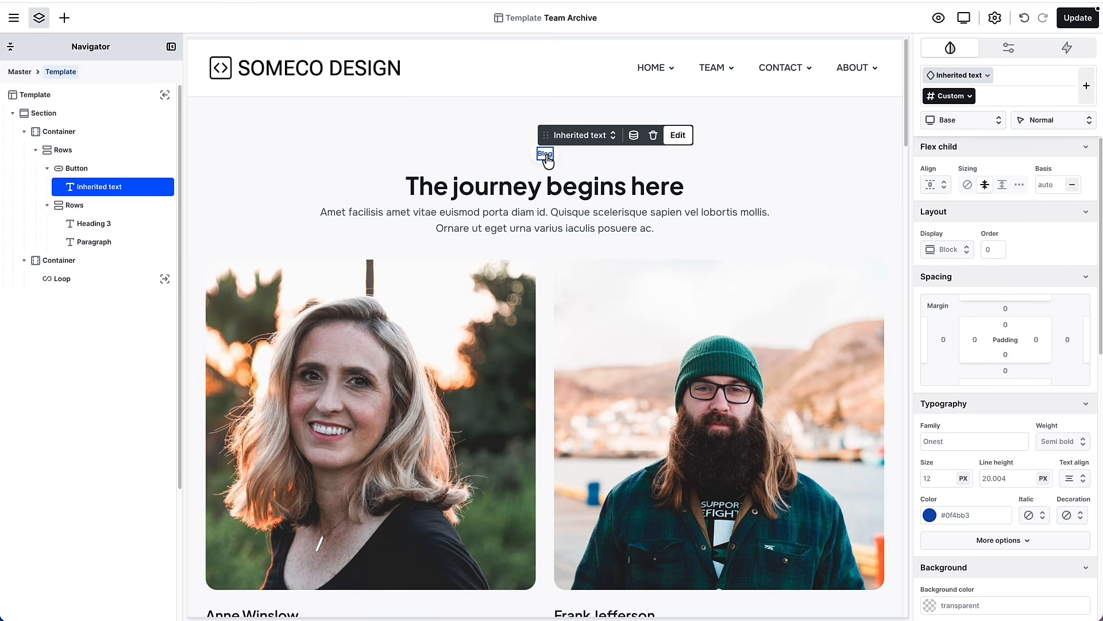
pyautogui.doubleClick(546, 154)
pyautogui.write('Team')
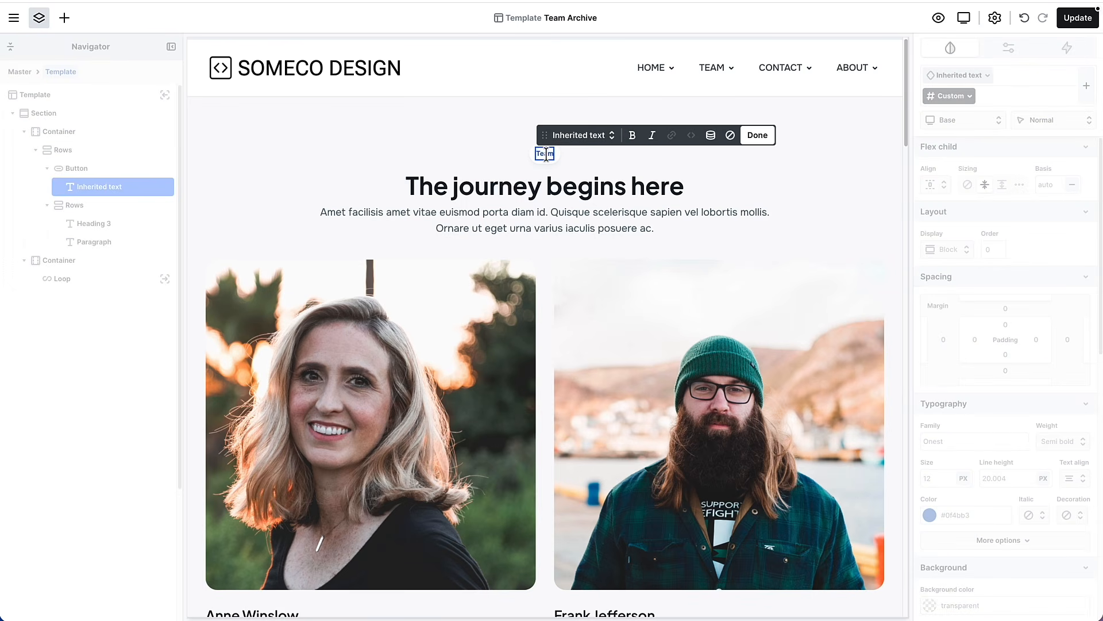
pyautogui.click(468, 193)
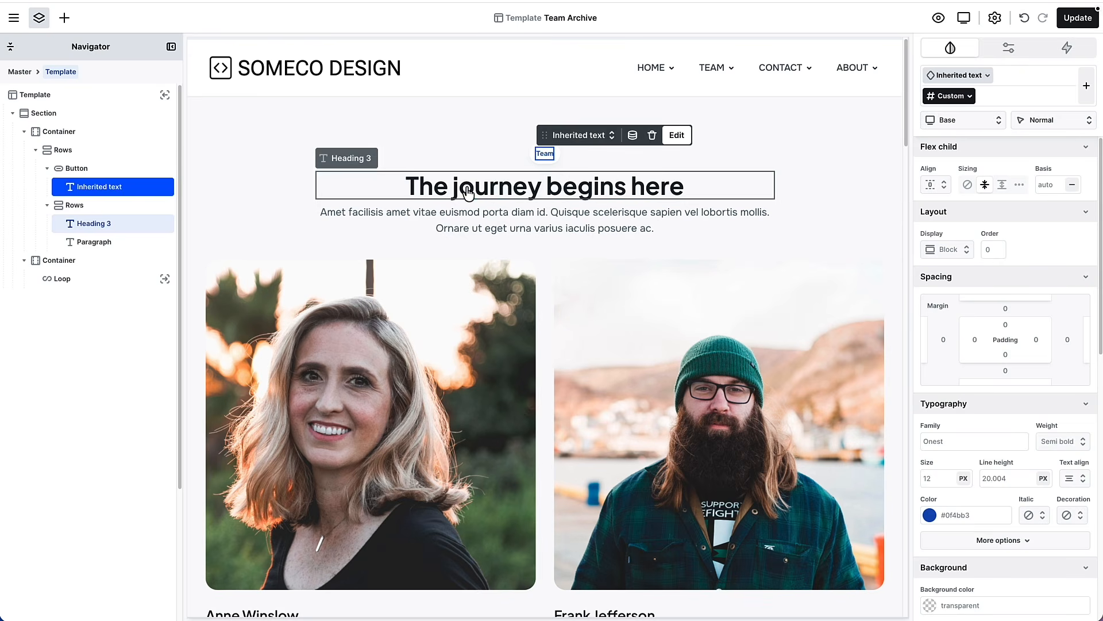
# Step: Change the main section heading to Meet the Team
pyautogui.doubleClick(683, 195)
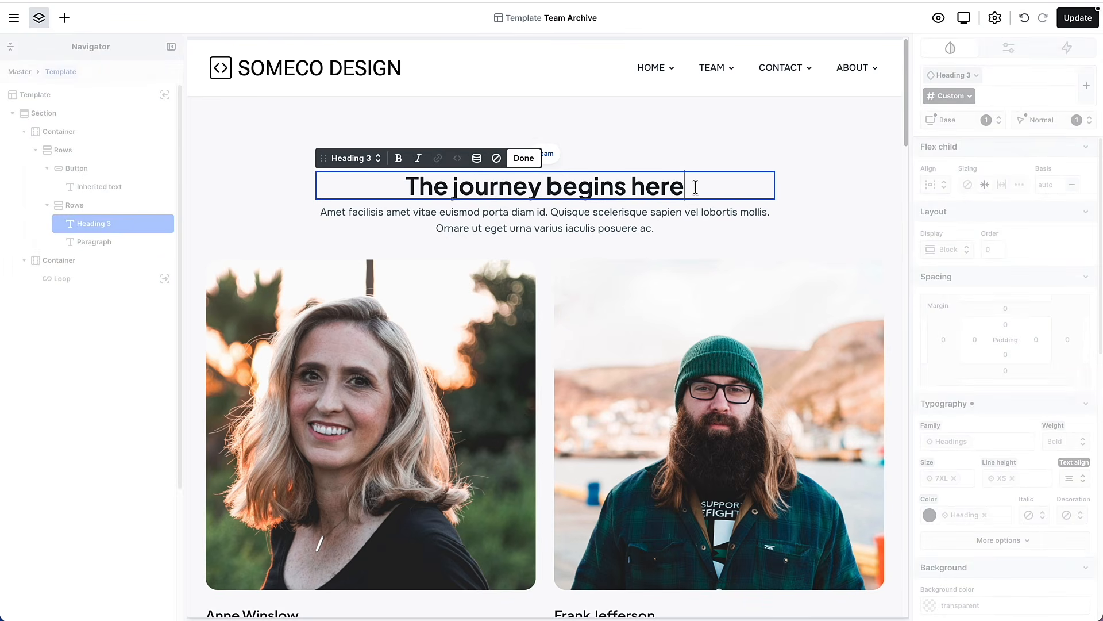
pyautogui.moveTo(685, 188); pyautogui.dragTo(411, 185)
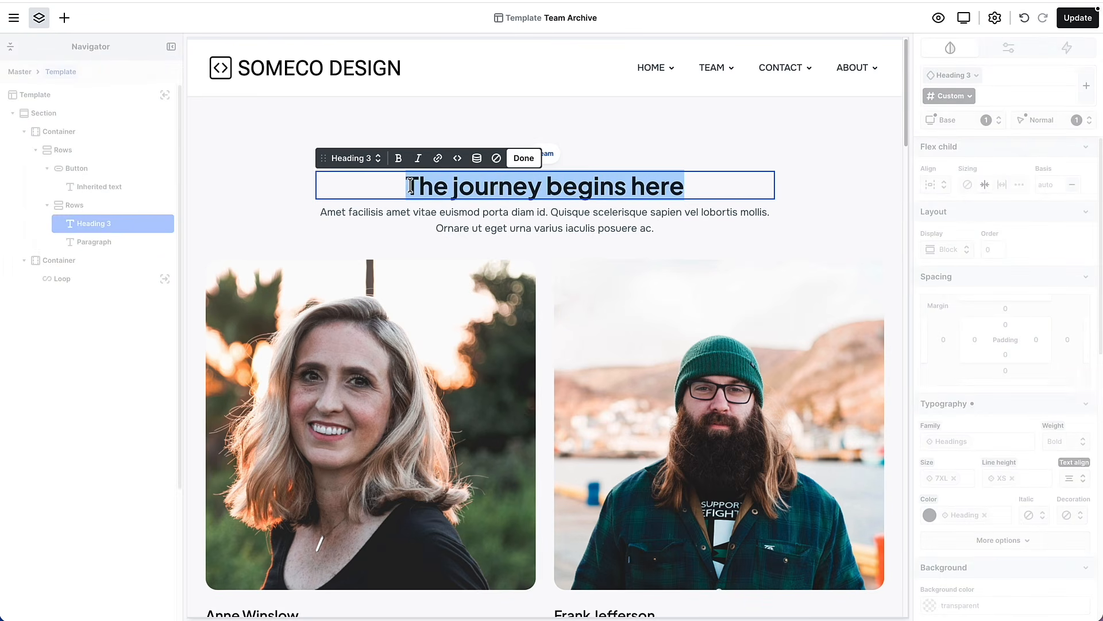
pyautogui.write('Meet the ')
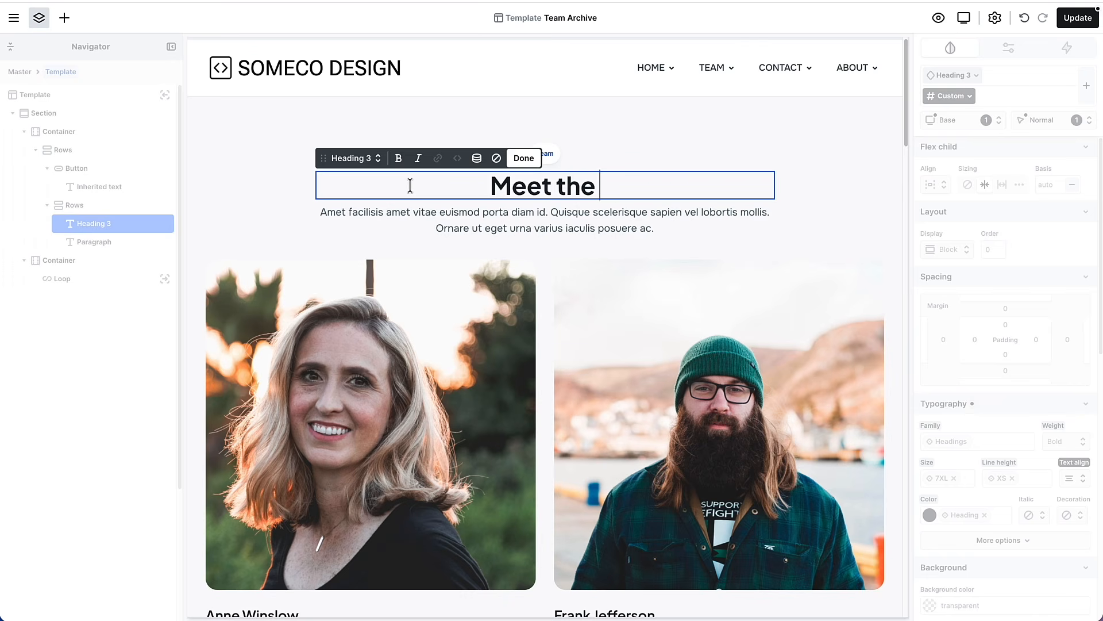
pyautogui.write('Team')
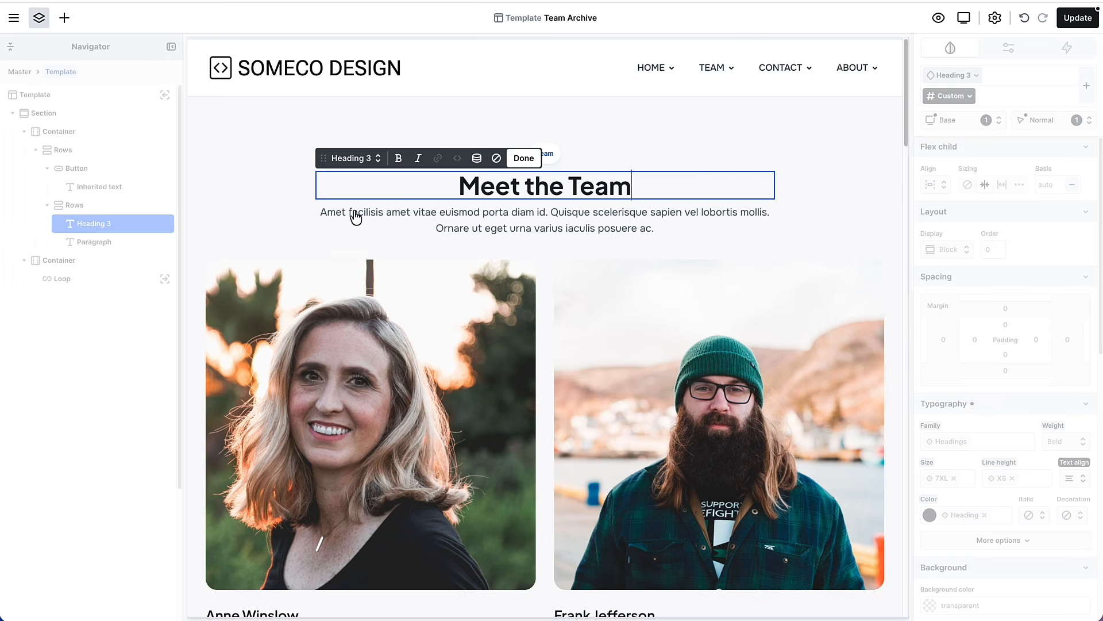
# Step: Open the team members loop and delete the author avatar and date instance from its item
pyautogui.scroll(-3, 379, 305)
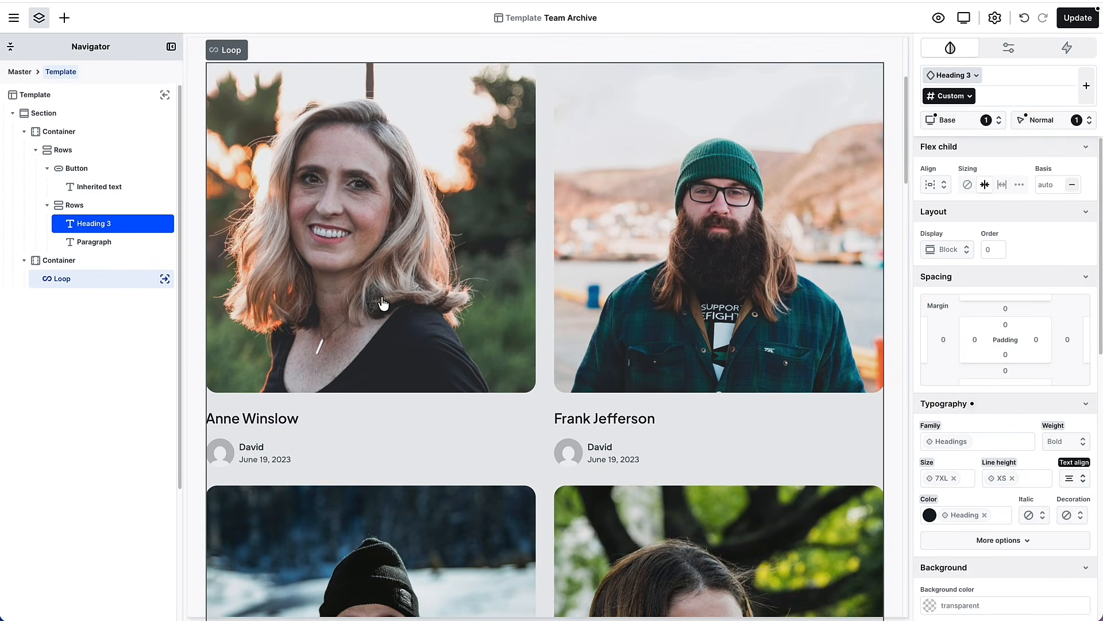
pyautogui.click(165, 279)
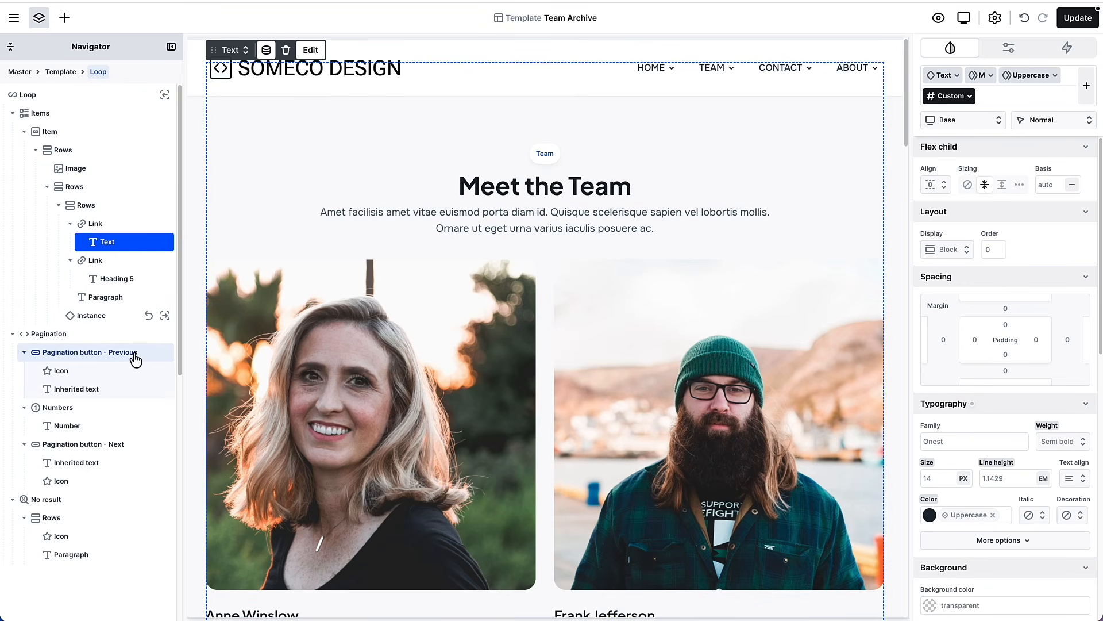
pyautogui.scroll(-4, 359, 354)
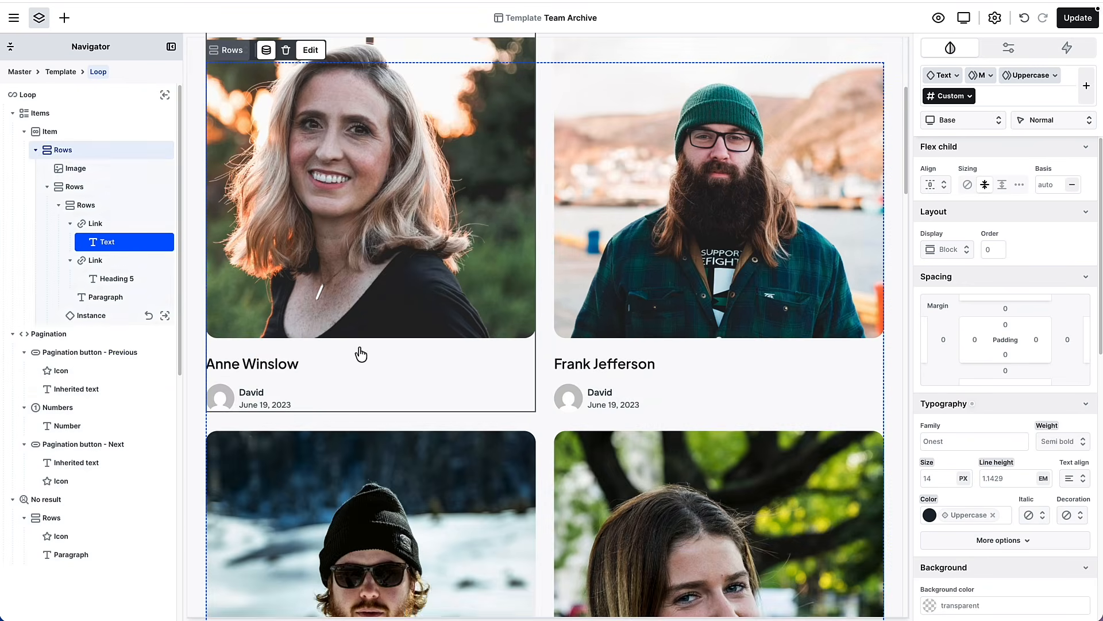
pyautogui.click(296, 395)
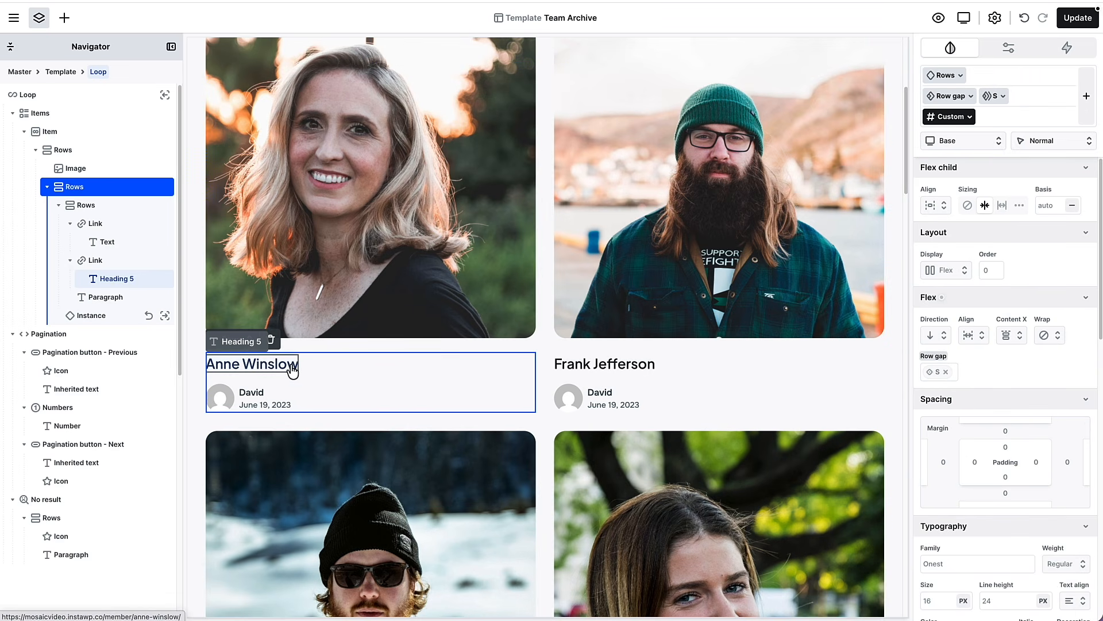
pyautogui.click(283, 400)
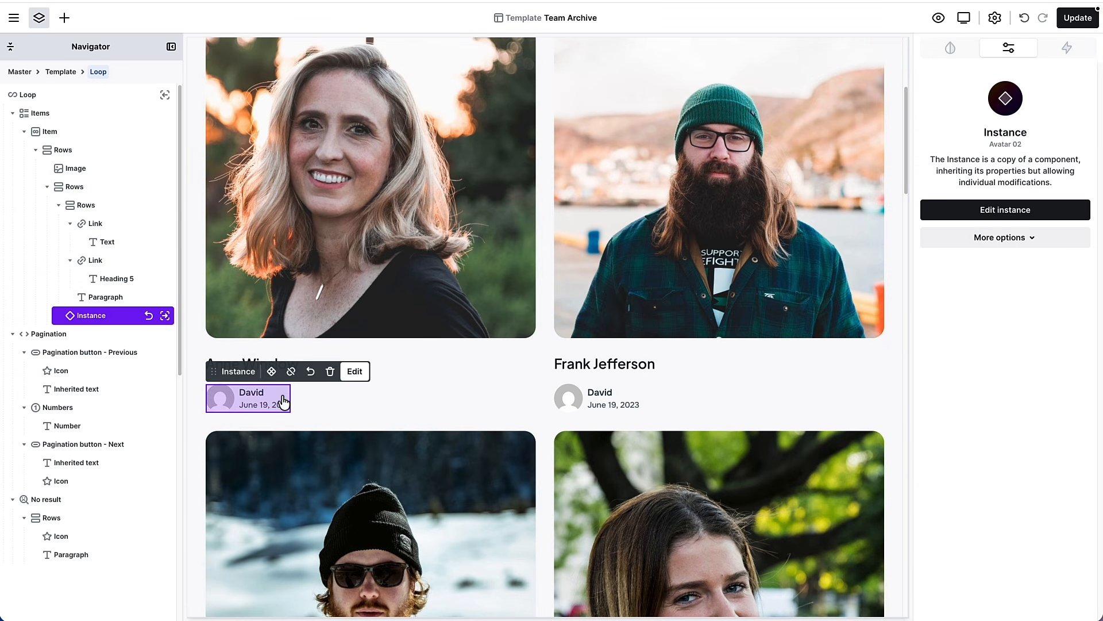
pyautogui.click(331, 372)
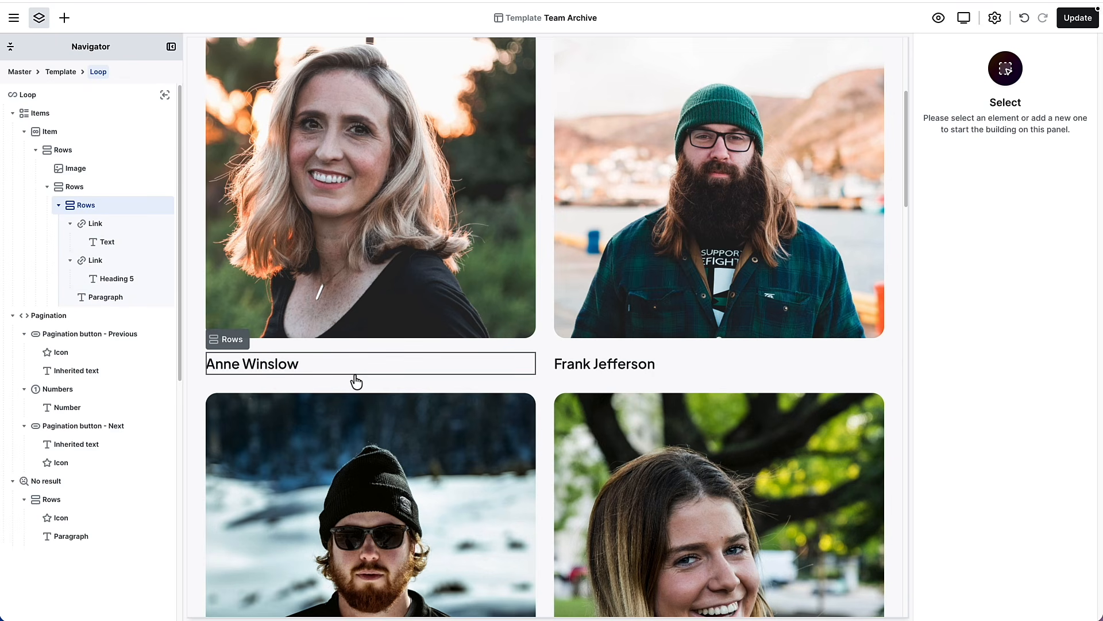
# Step: Add a text element after the paragraph in the loop item and fill it with the member's Job Title dynamic data
pyautogui.click(114, 305)
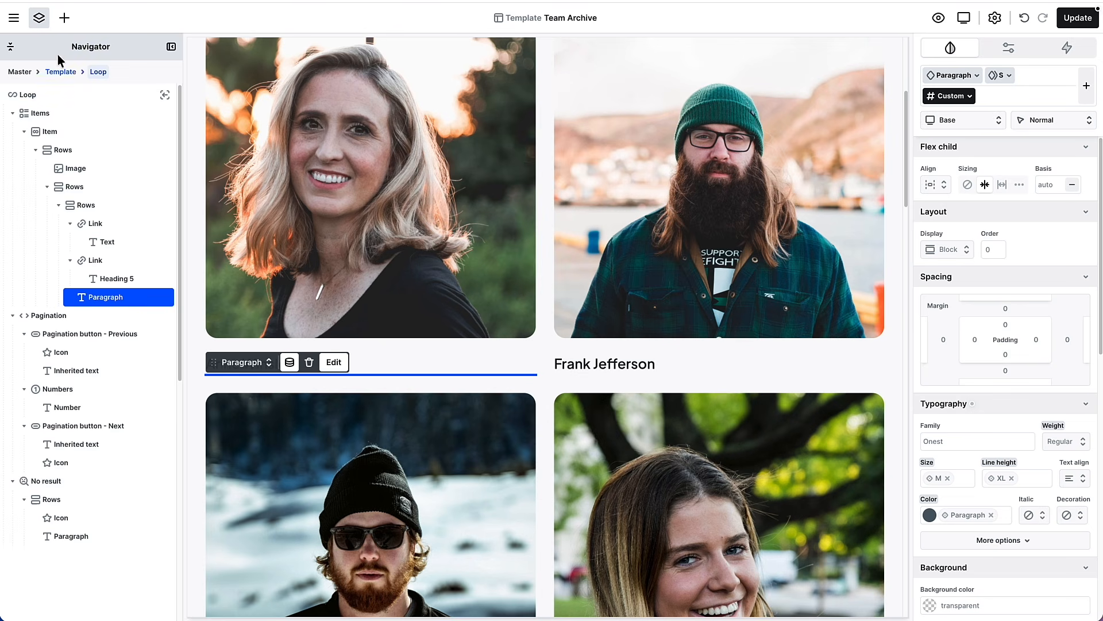
pyautogui.click(67, 20)
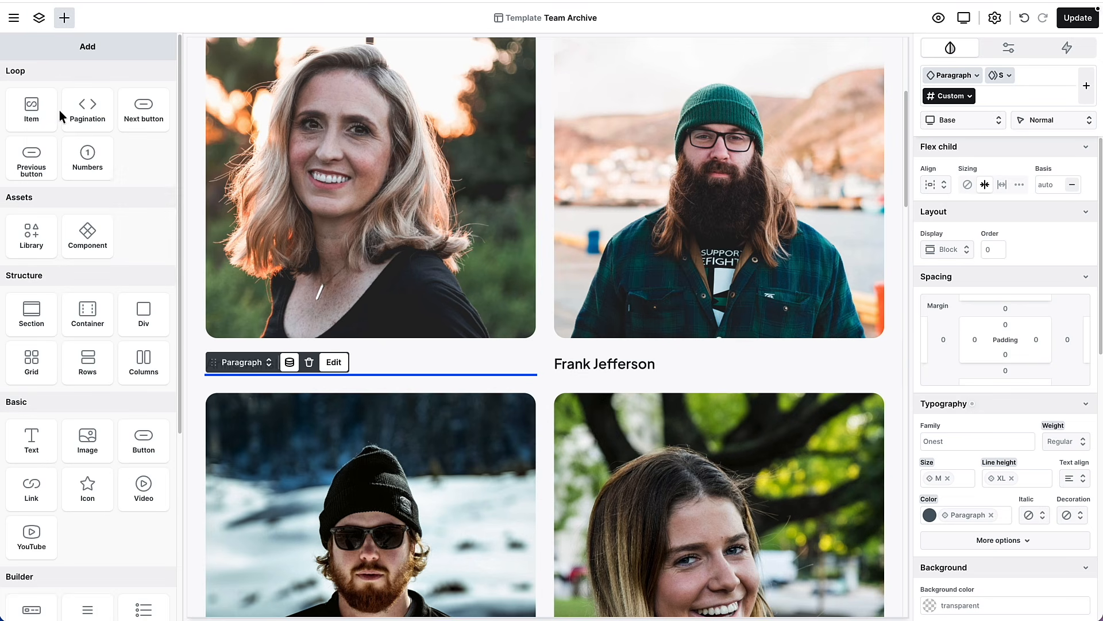
pyautogui.click(30, 443)
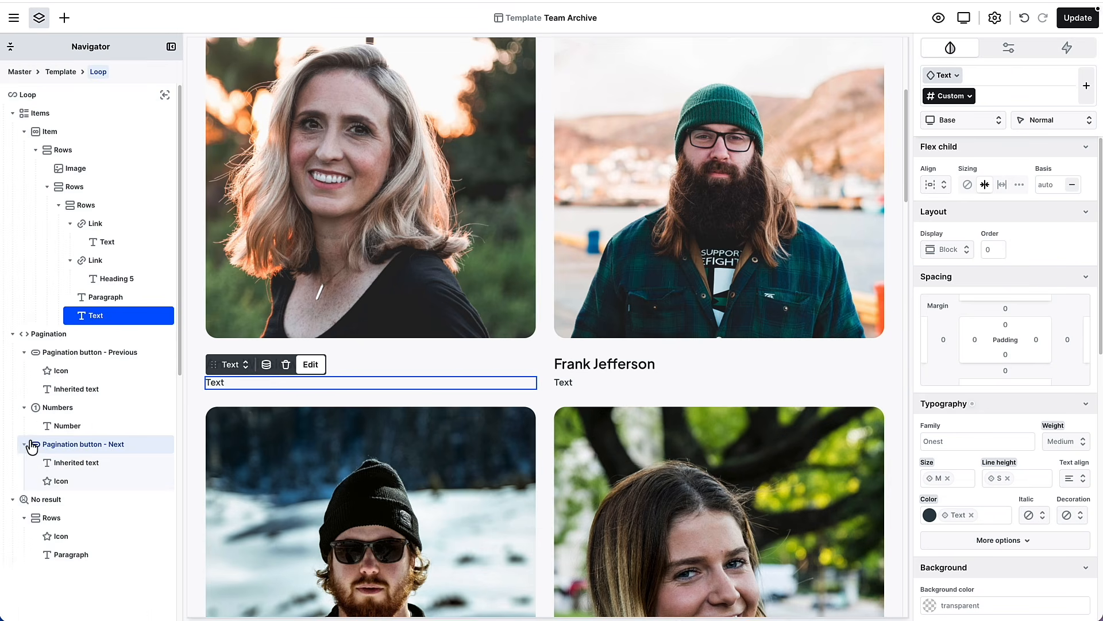
pyautogui.click(267, 366)
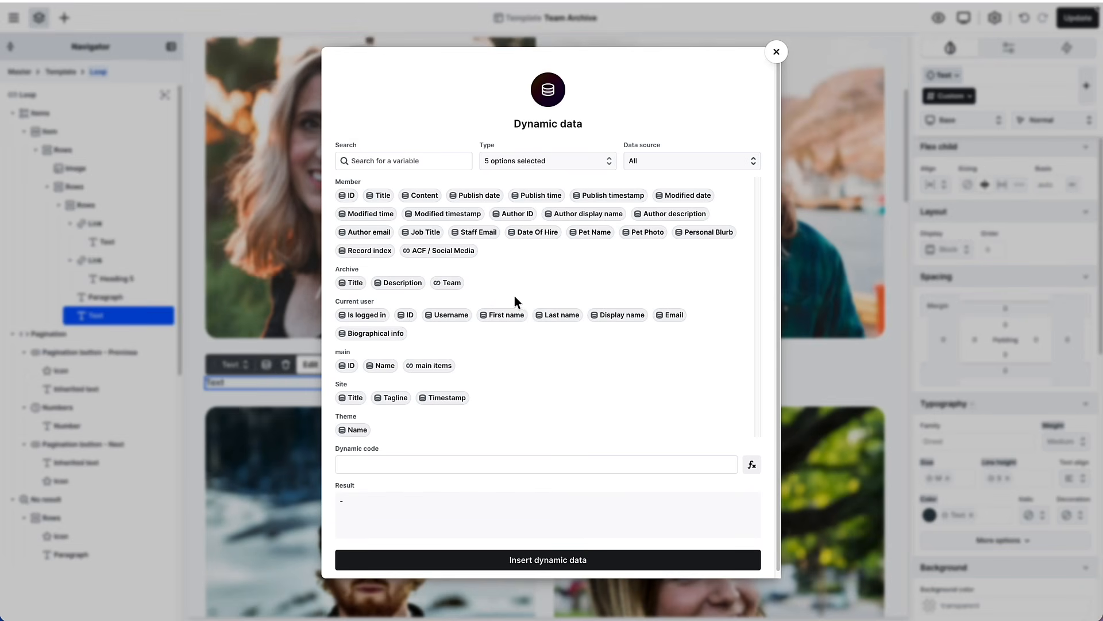
pyautogui.click(421, 233)
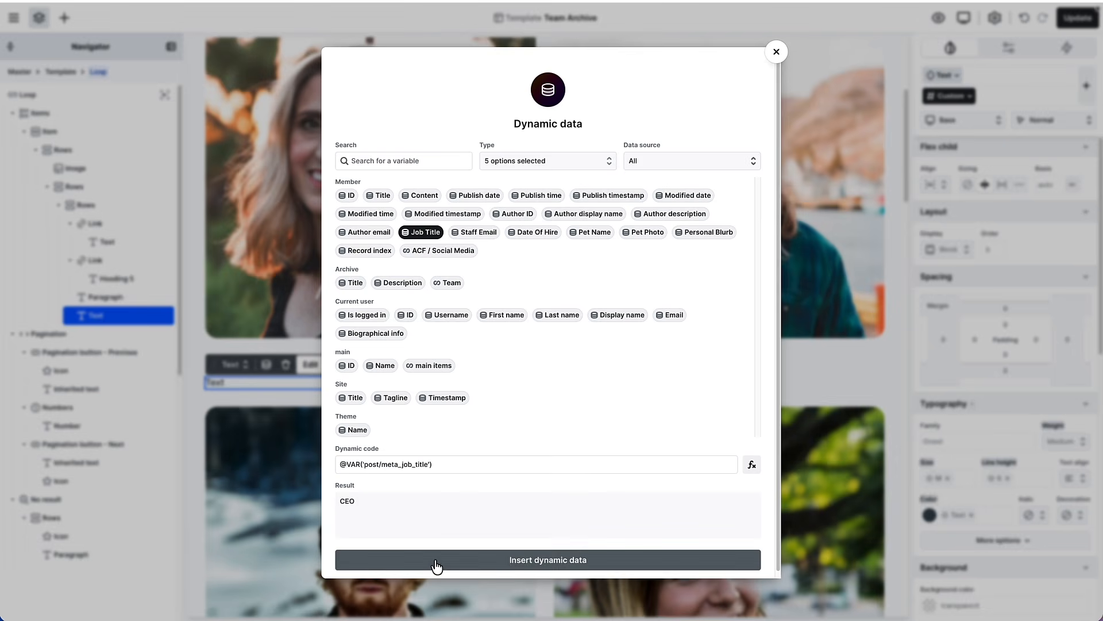
pyautogui.click(502, 560)
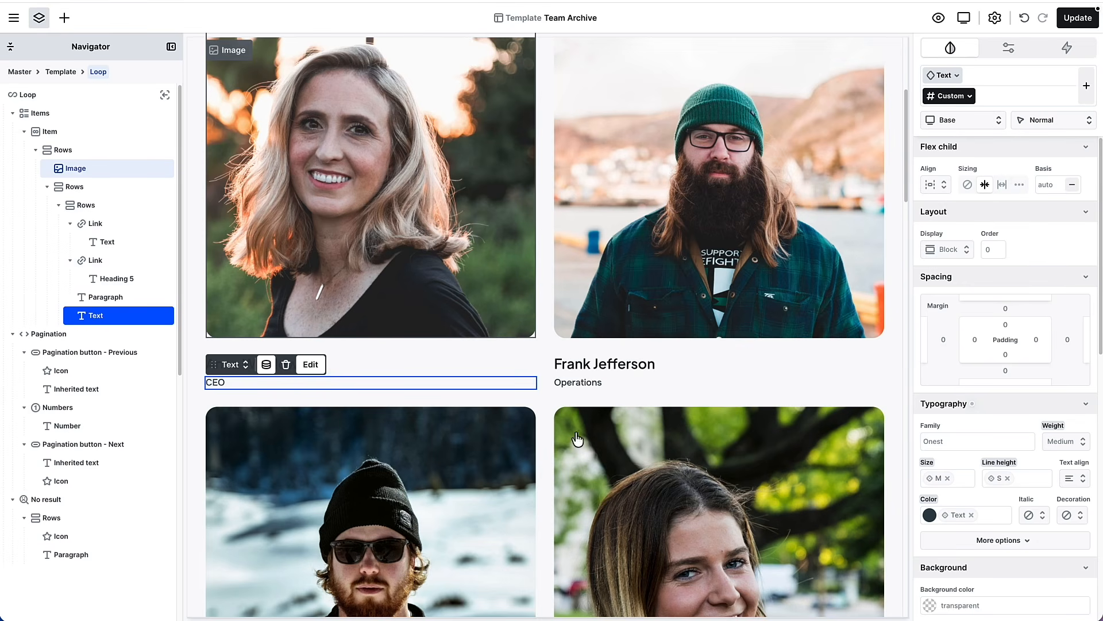
# Step: Save the Team Archive template and exit the builder to WordPress
pyautogui.click(1075, 18)
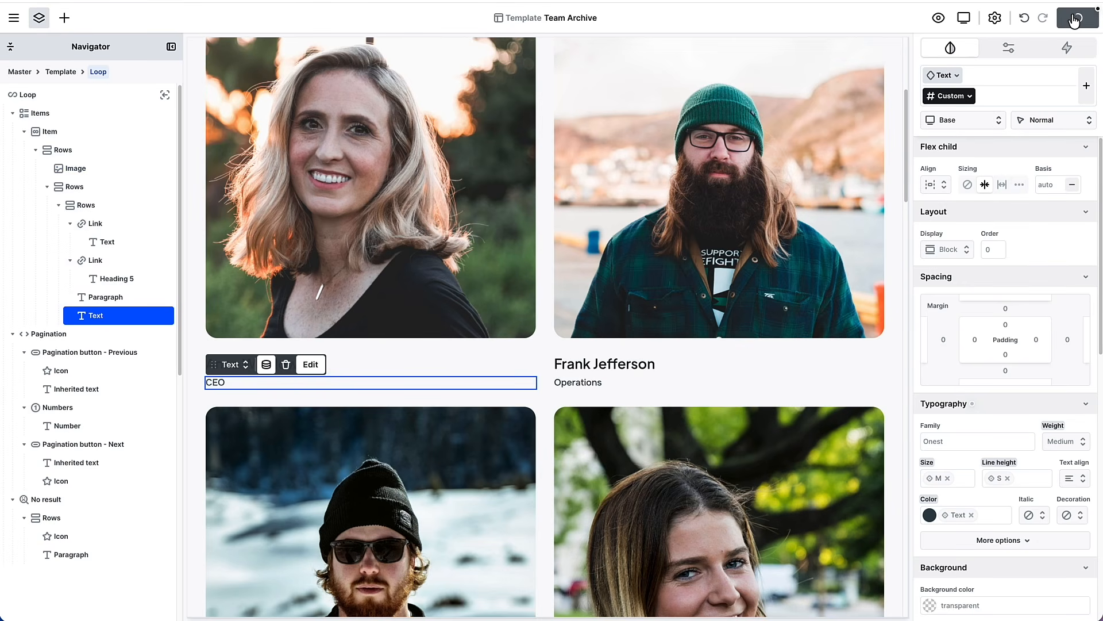
pyautogui.click(14, 18)
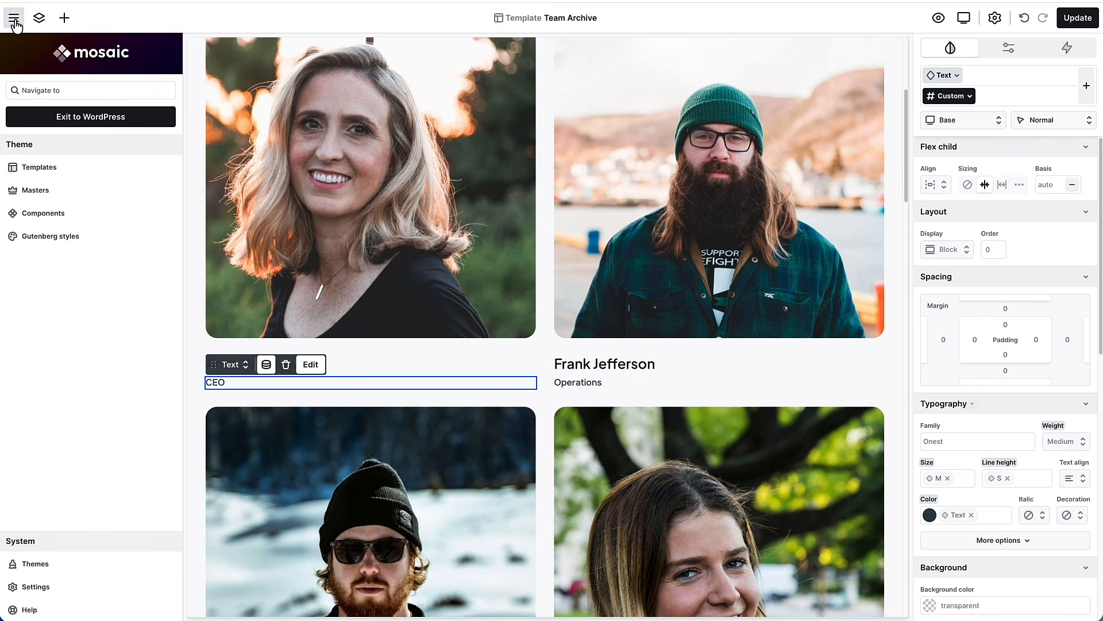
pyautogui.click(85, 120)
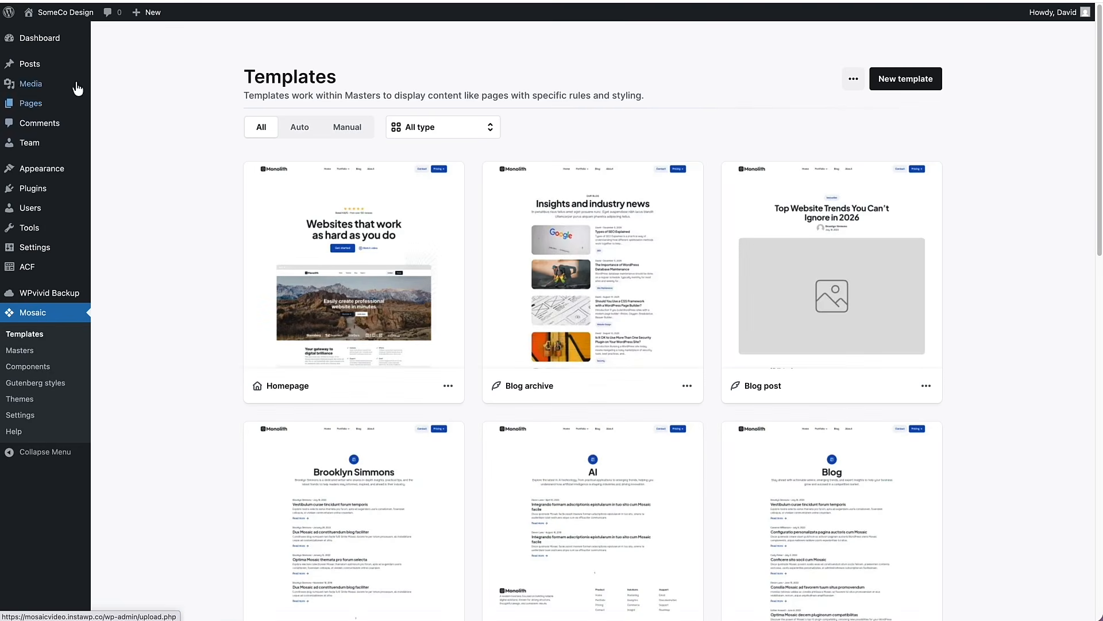
# Step: Open the Team page on the live site and review the names and job titles in the member grid
pyautogui.click(78, 12)
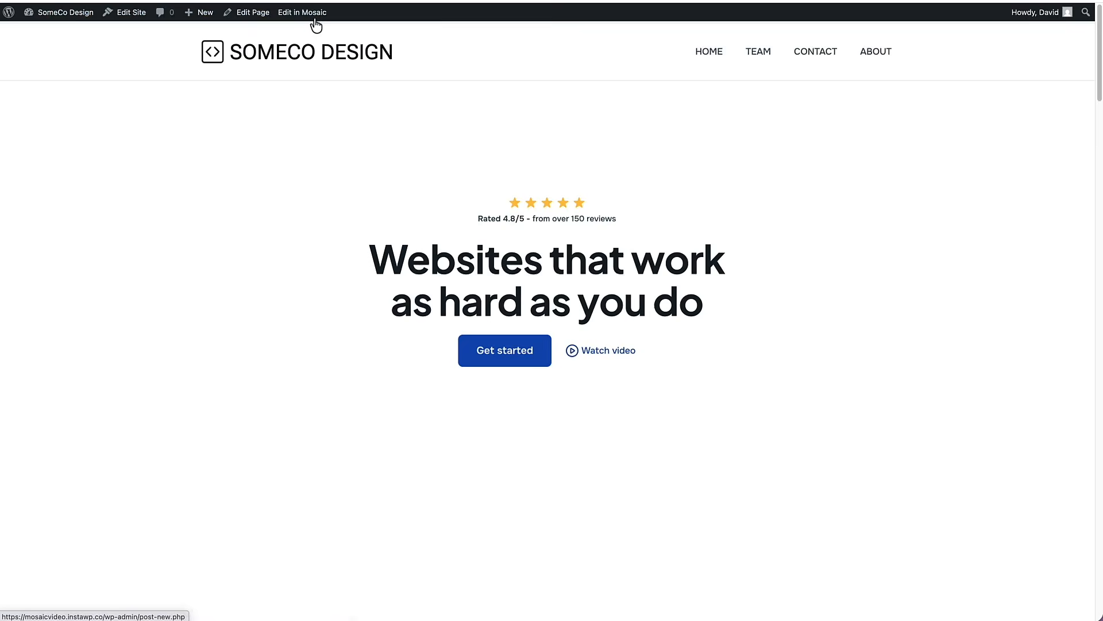
pyautogui.click(751, 52)
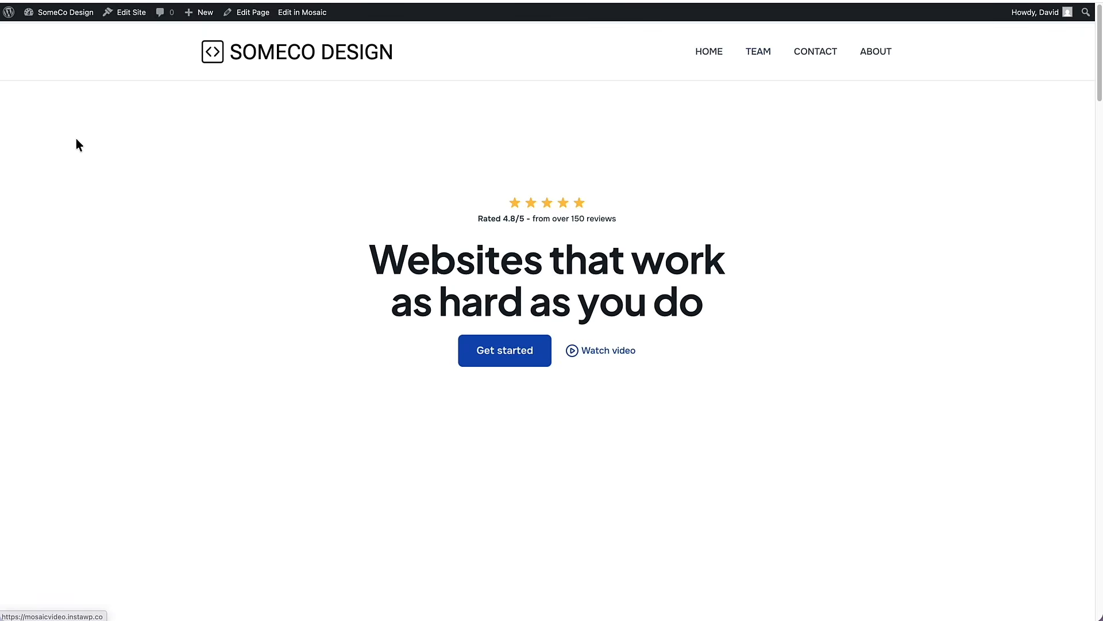
pyautogui.scroll(-1, 74, 140)
pyautogui.scroll(-7, 76, 141)
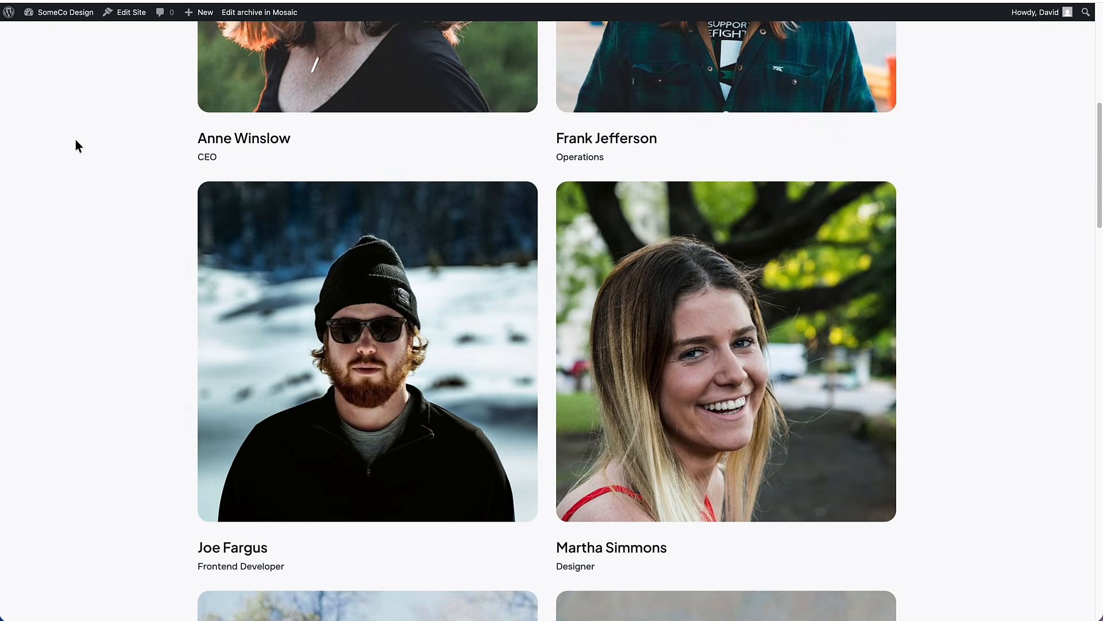
pyautogui.scroll(-3, 75, 141)
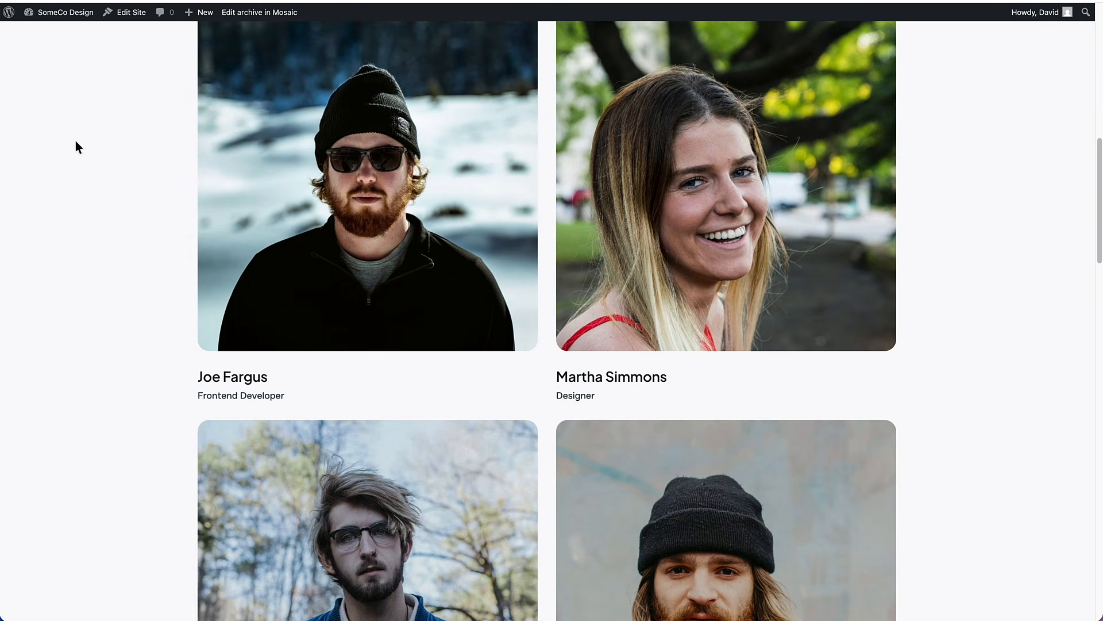
pyautogui.scroll(11, 74, 140)
# Step: Return to the WordPress dashboard and open the Mosaic templates list
pyautogui.click(44, 35)
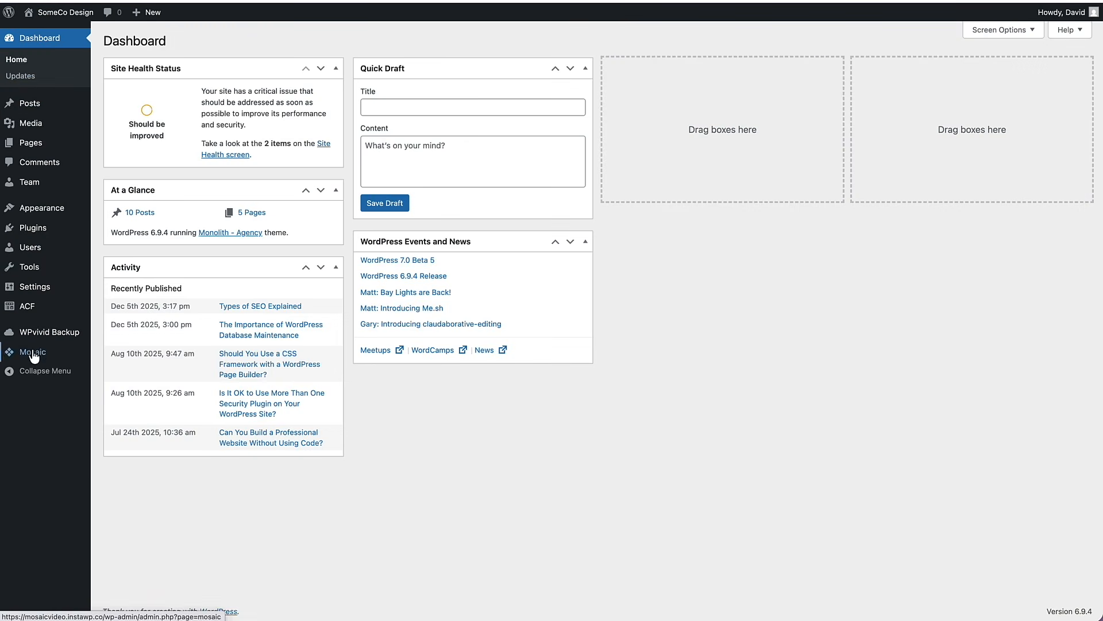
pyautogui.moveTo(34, 355)
pyautogui.click(120, 354)
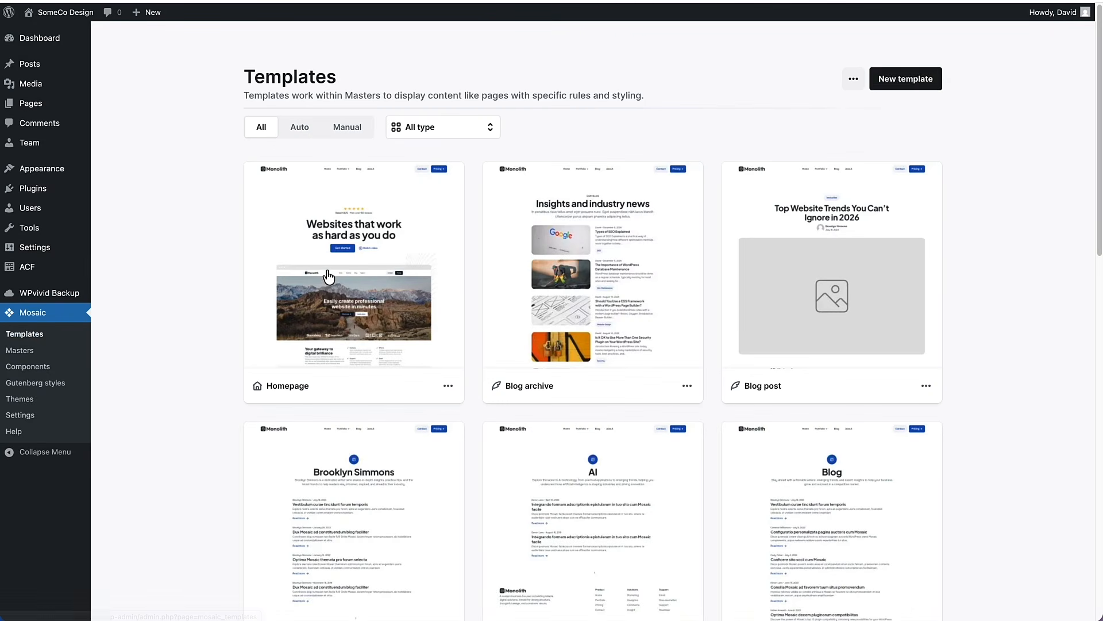
# Step: Create a template named Team Single with the template type Single member
pyautogui.click(904, 81)
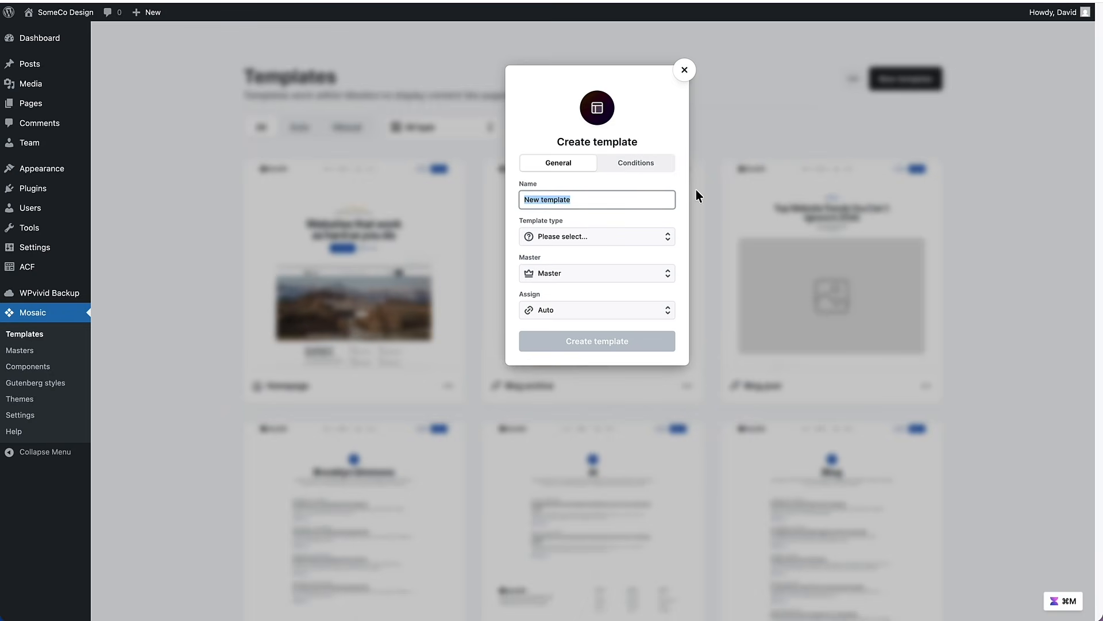
pyautogui.write('Team Singl')
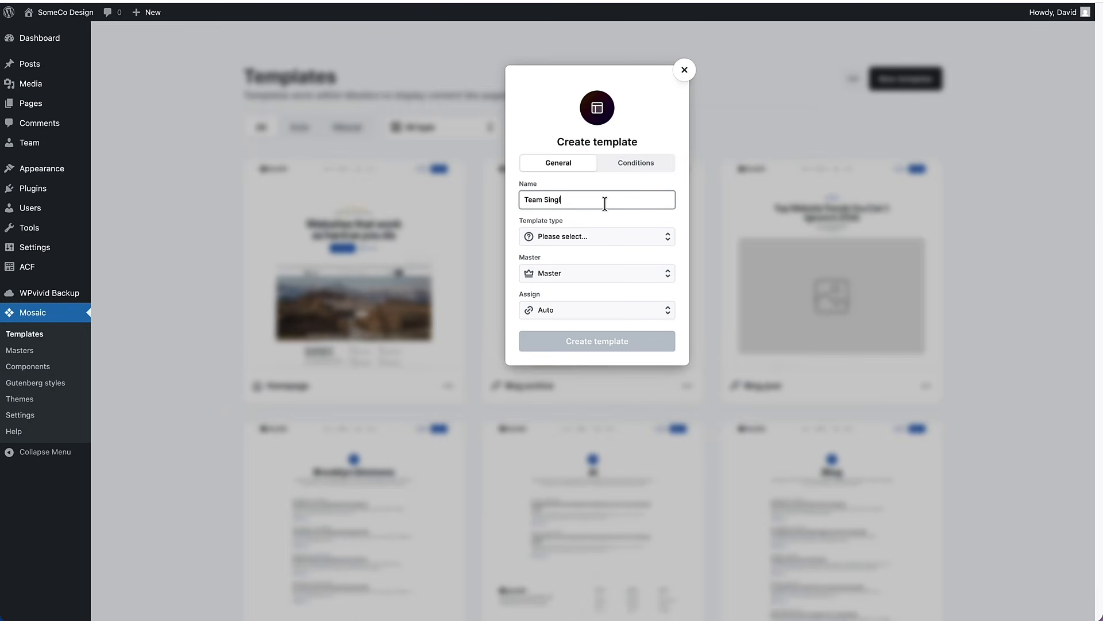
pyautogui.write('e')
pyautogui.click(568, 241)
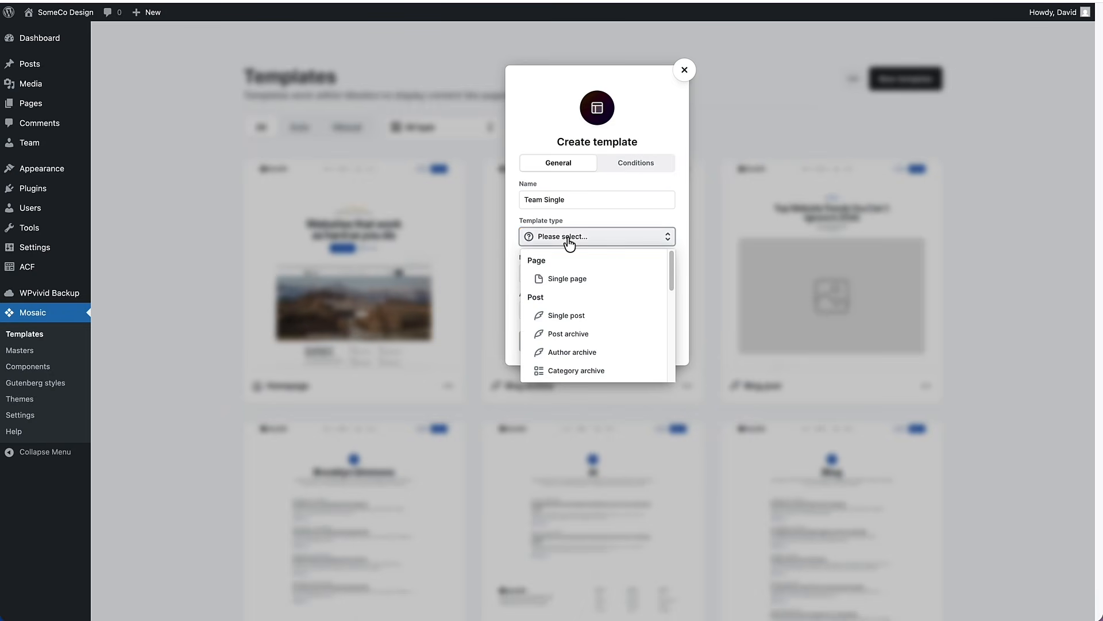
pyautogui.scroll(-5, 580, 290)
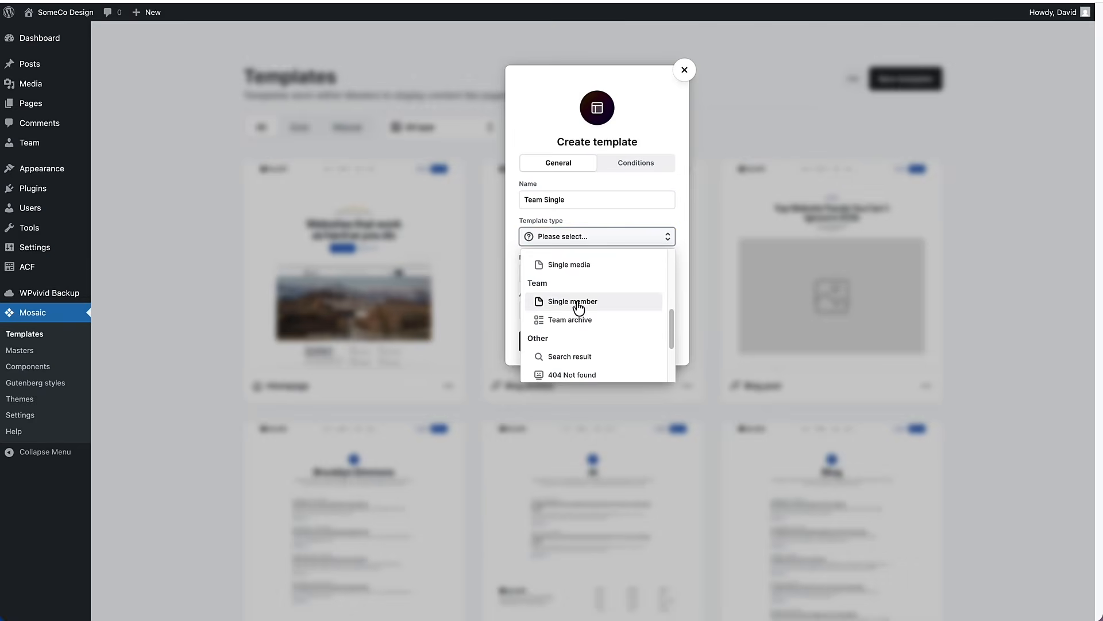
pyautogui.click(579, 301)
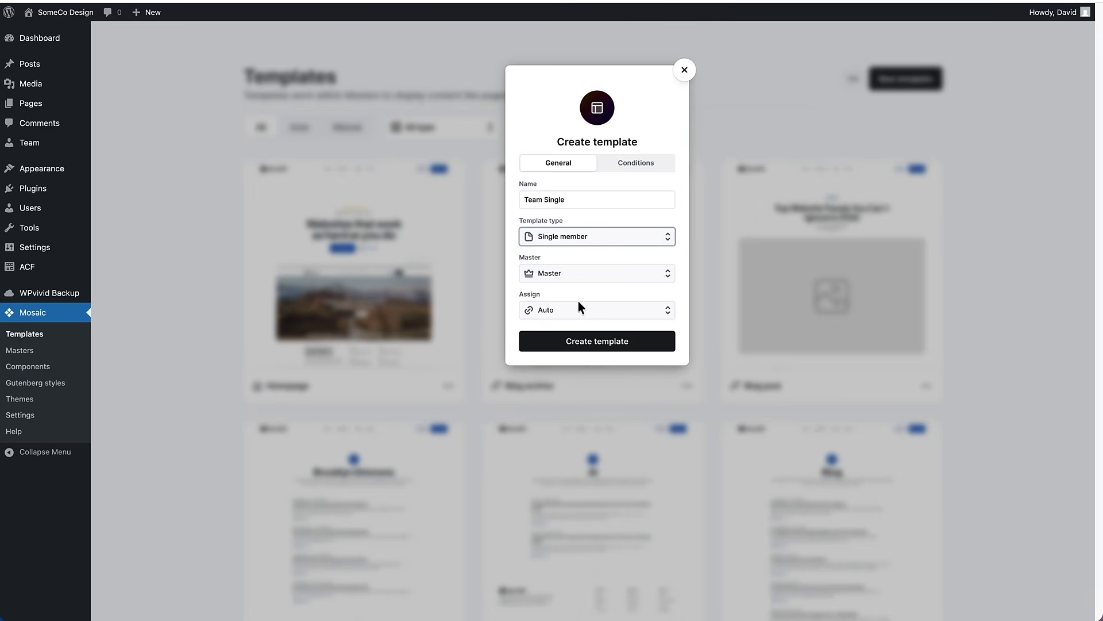
pyautogui.click(594, 343)
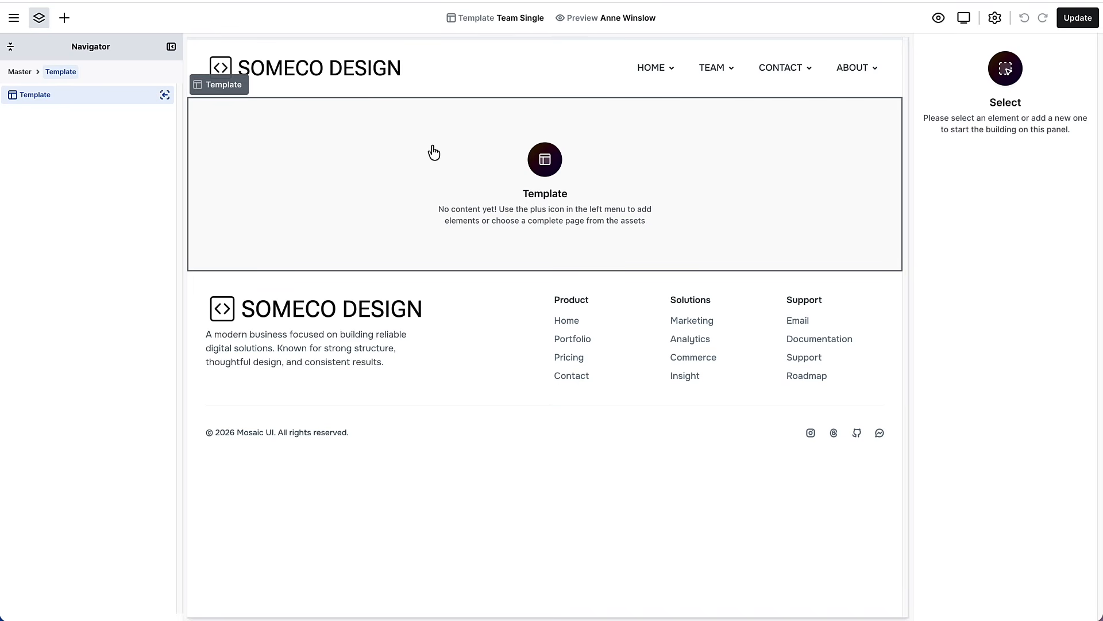
# Step: Add a Section to the empty template and set its tag name to main
pyautogui.click(70, 20)
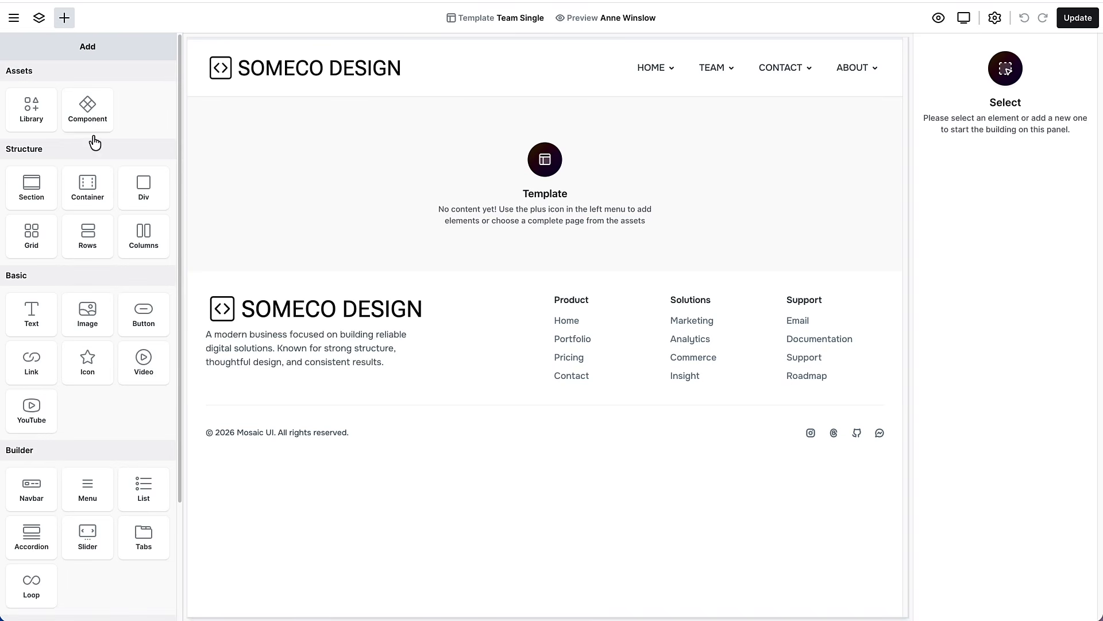
pyautogui.click(35, 196)
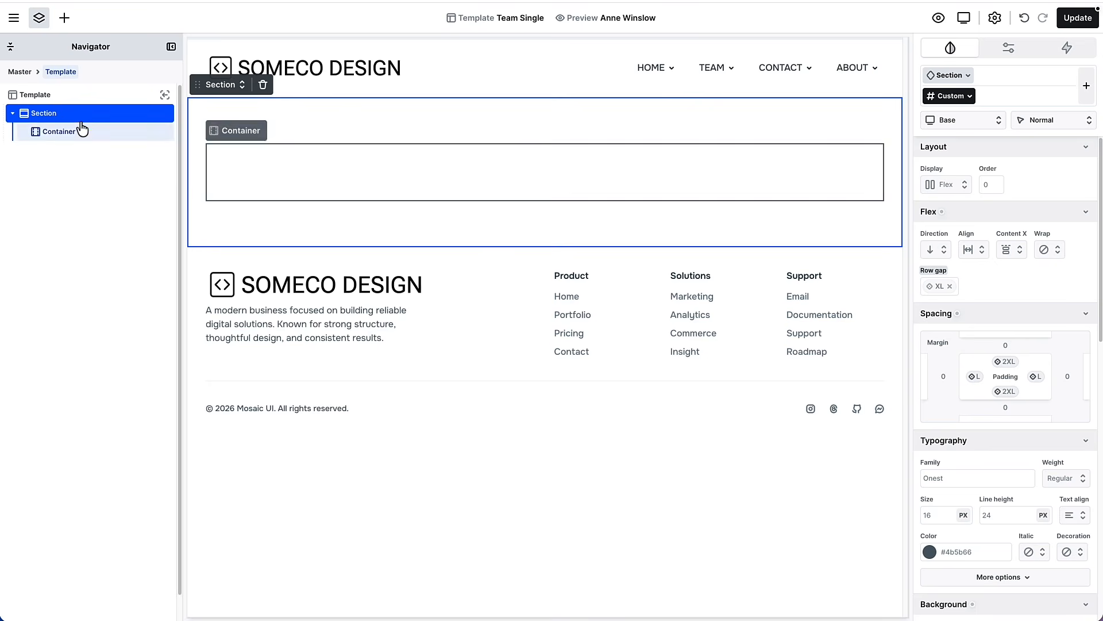
pyautogui.click(1010, 54)
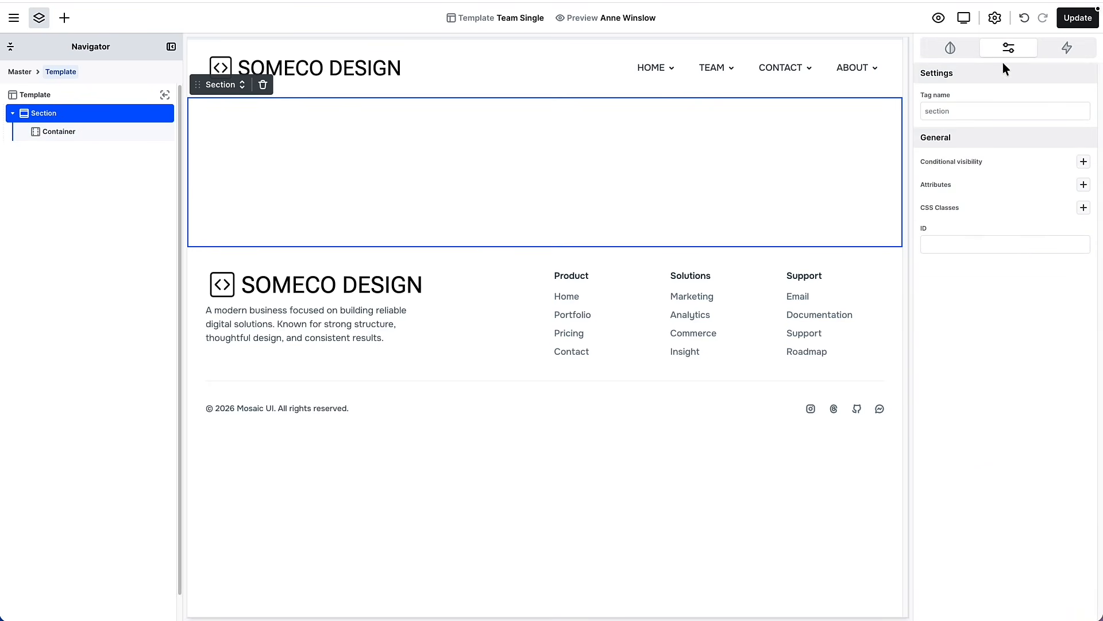
pyautogui.click(957, 111)
pyautogui.moveTo(957, 111); pyautogui.dragTo(921, 111)
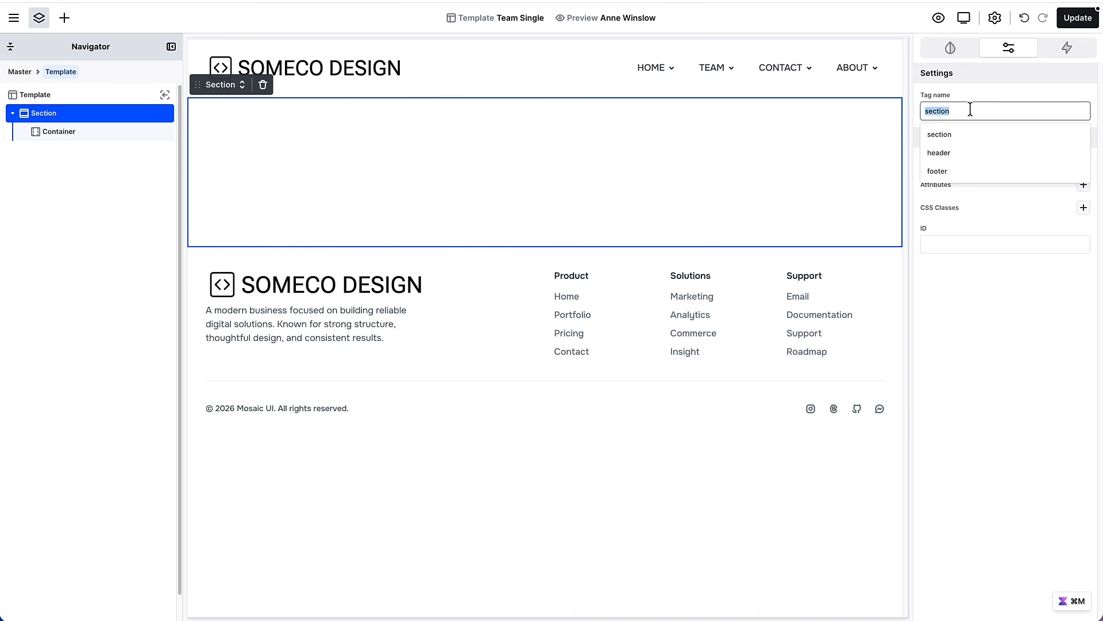
pyautogui.write('Main')
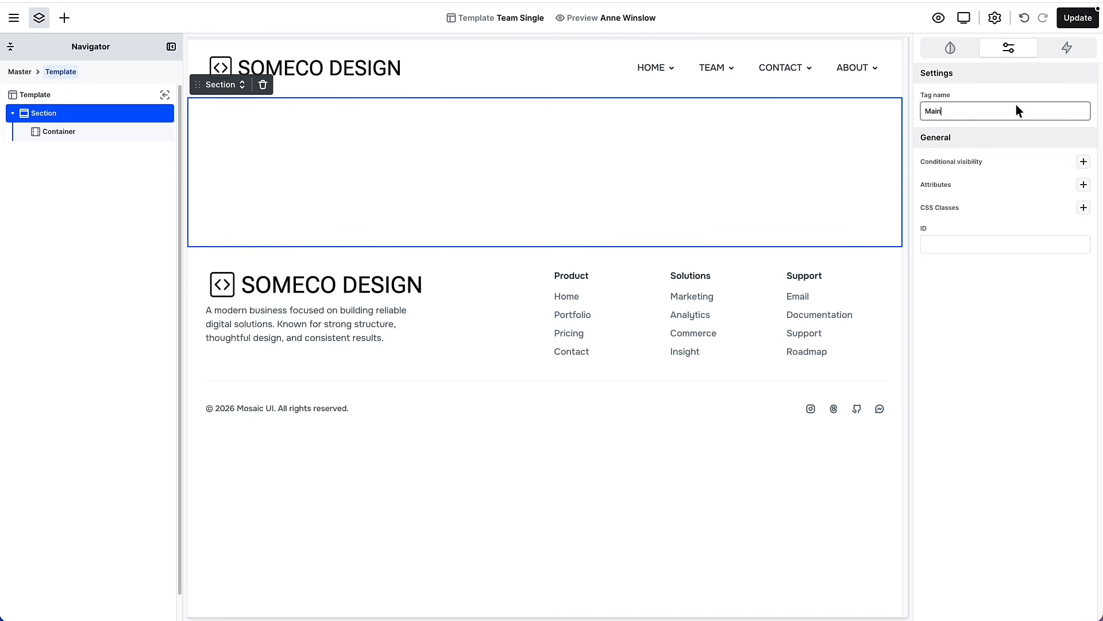
pyautogui.click(956, 93)
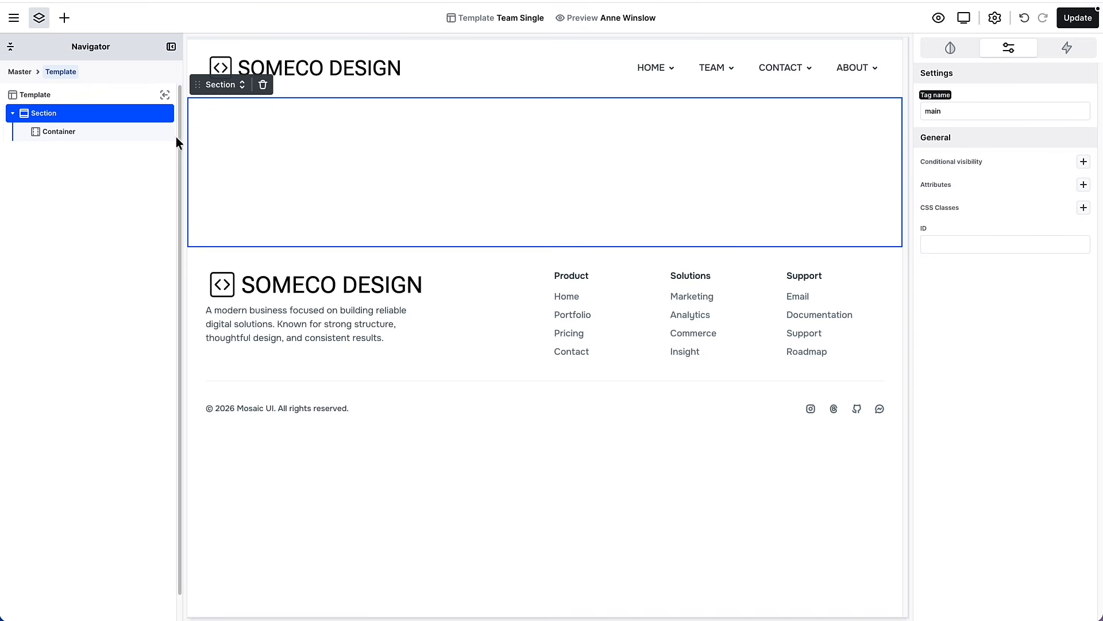
pyautogui.click(951, 50)
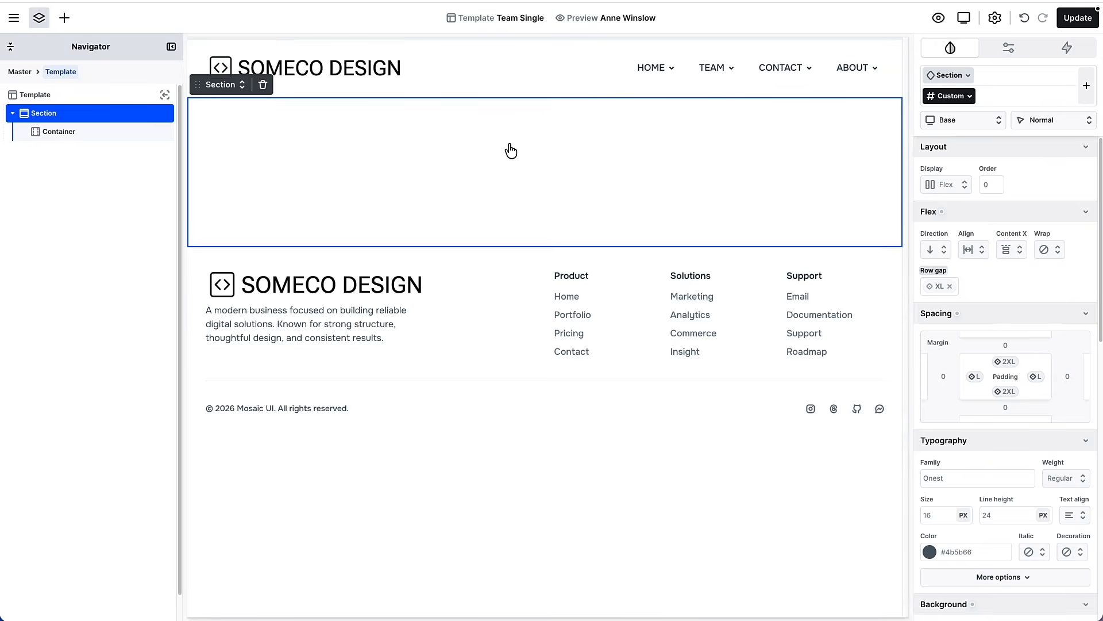
# Step: Add a Columns element inside the section's container and duplicate it
pyautogui.click(270, 183)
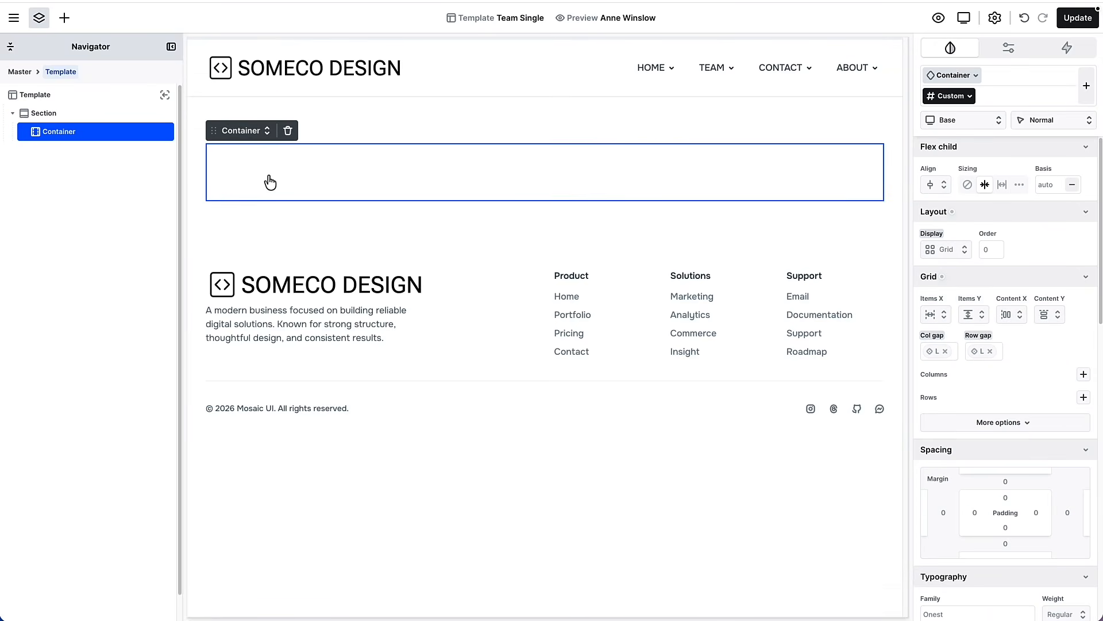
pyautogui.click(64, 18)
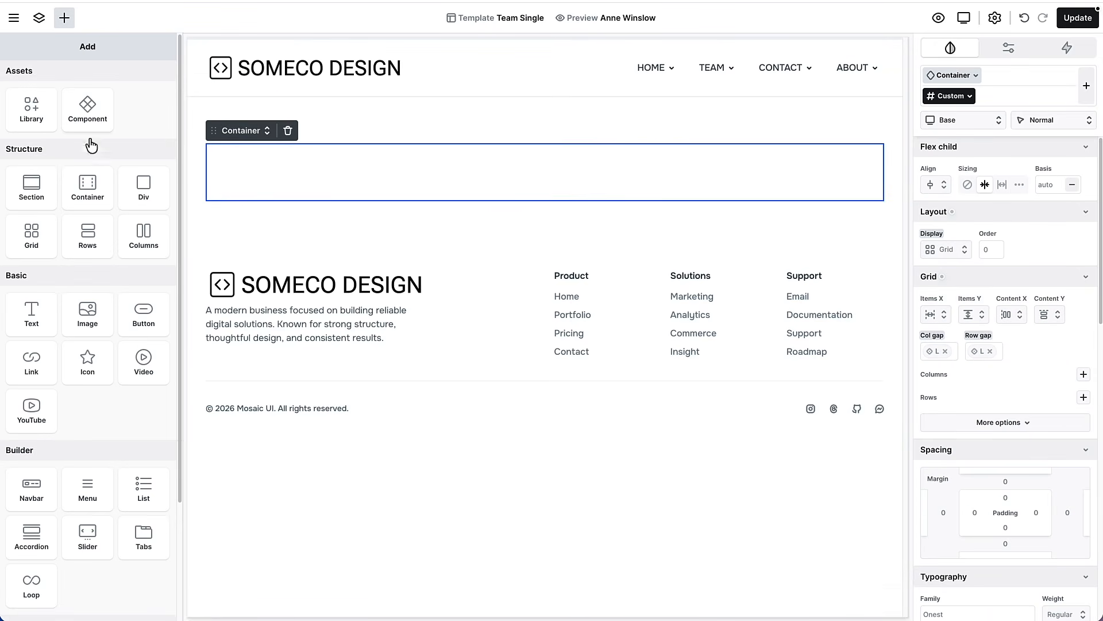
pyautogui.click(145, 236)
pyautogui.rightClick(125, 154)
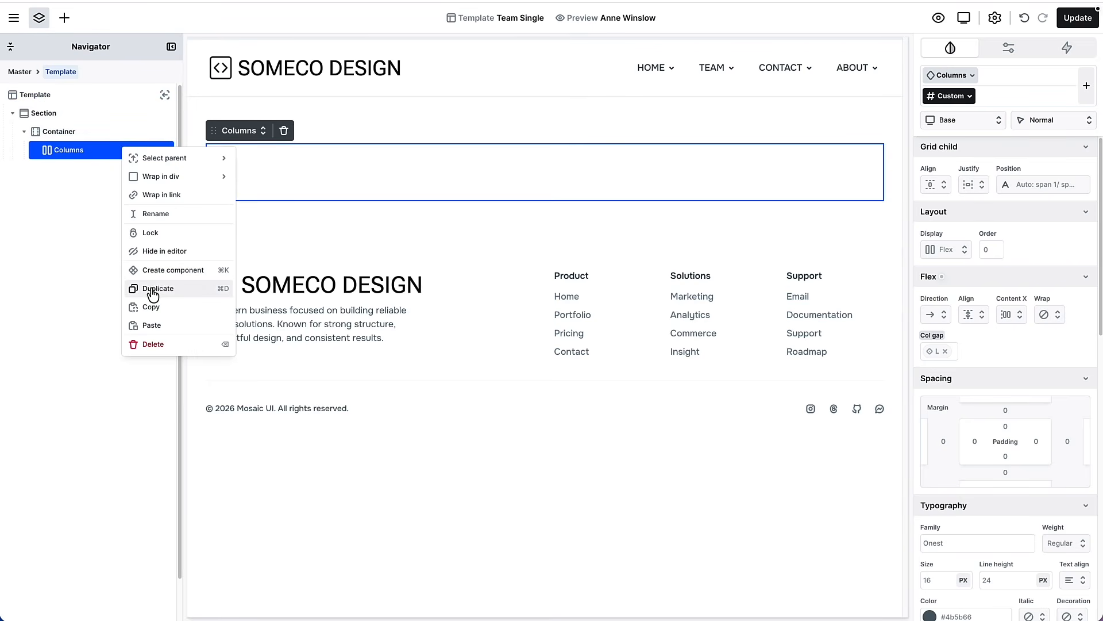
pyautogui.click(150, 288)
# Step: Apply the Columns Max width 4 class to the first Columns element in the container
pyautogui.click(92, 151)
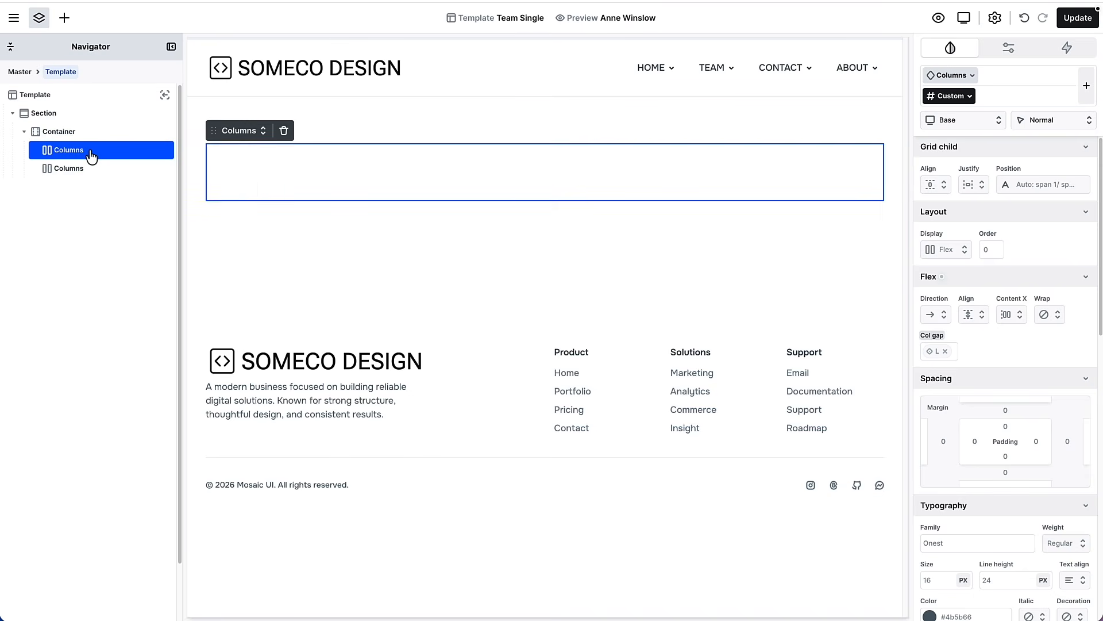
pyautogui.click(262, 131)
pyautogui.moveTo(270, 189)
pyautogui.moveTo(338, 193)
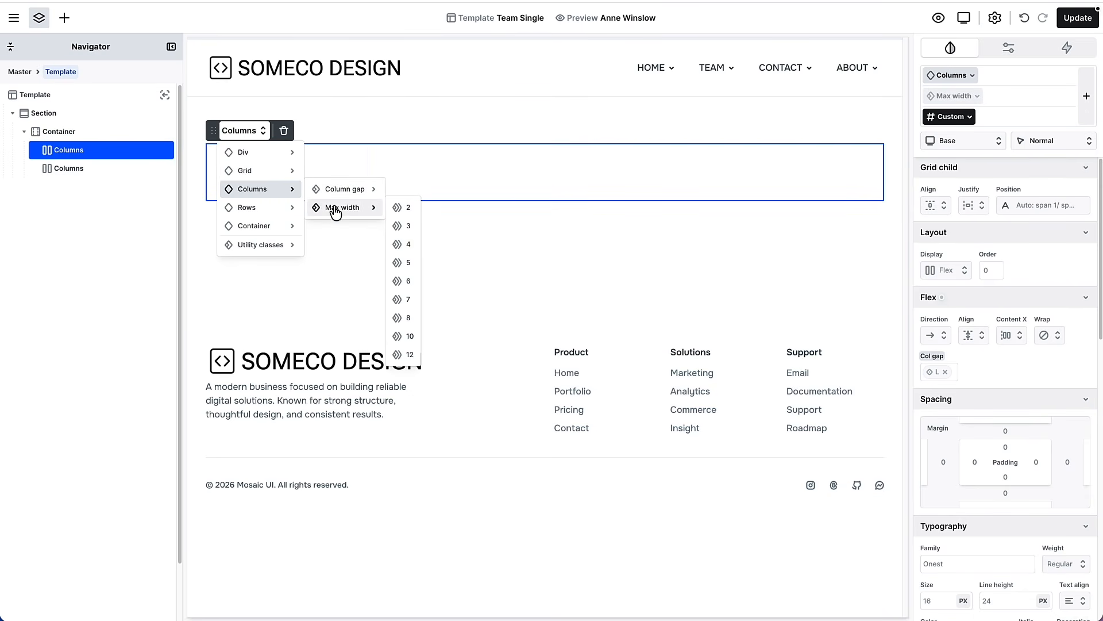
pyautogui.click(398, 247)
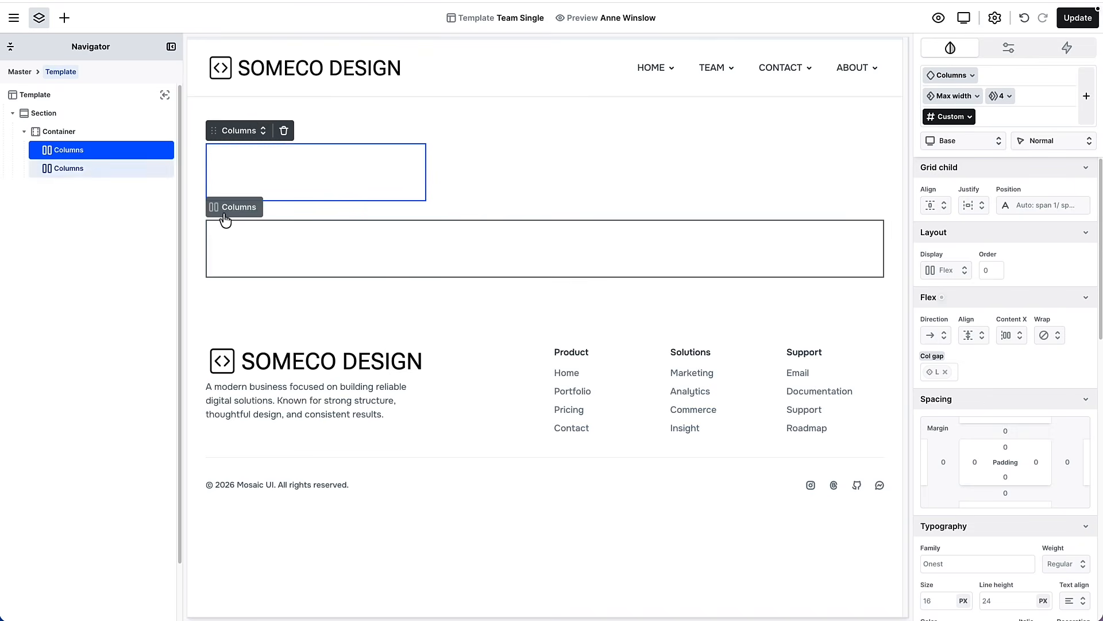
# Step: Apply the Columns Max width 8 class to the second Columns element in the container
pyautogui.click(119, 170)
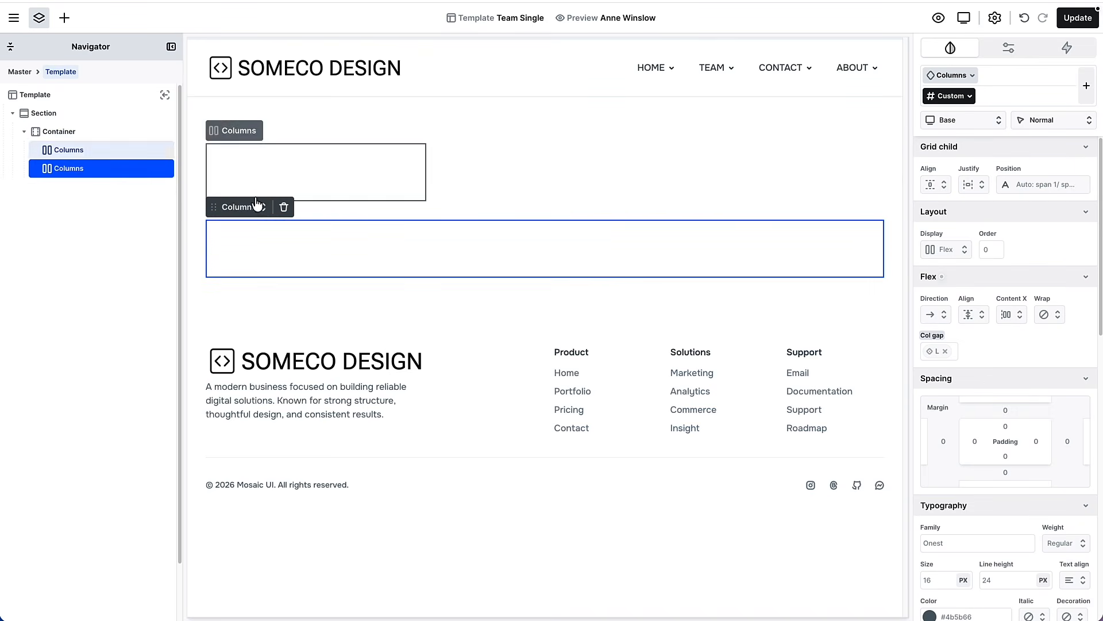
pyautogui.click(263, 206)
pyautogui.moveTo(271, 270)
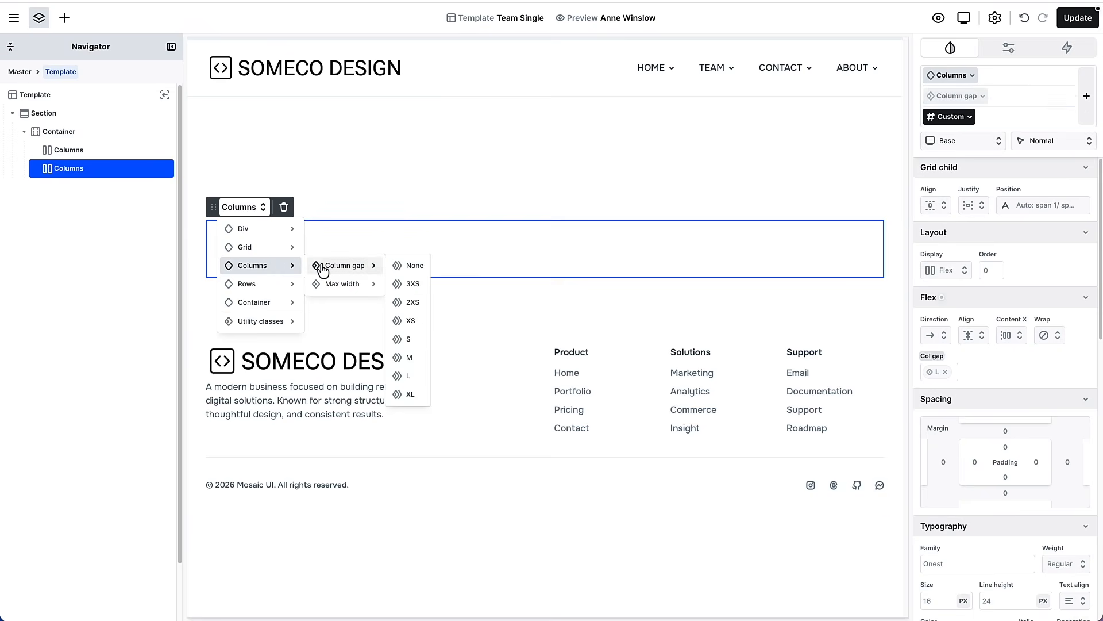
pyautogui.moveTo(340, 283)
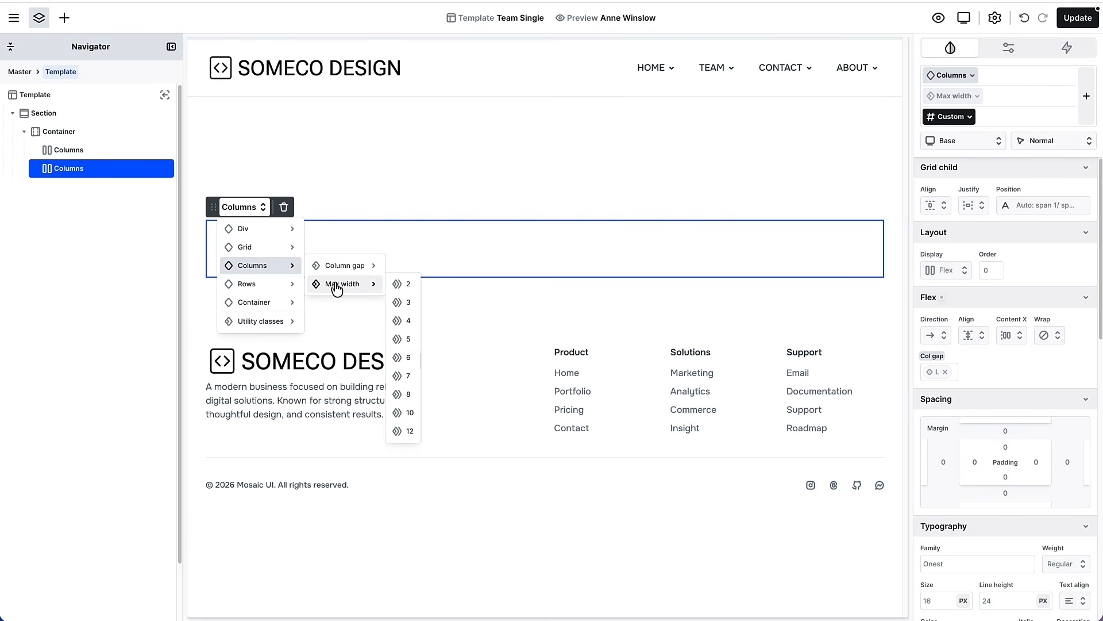
pyautogui.click(394, 396)
# Step: Set the container's display to Flex with a horizontal row direction
pyautogui.click(101, 137)
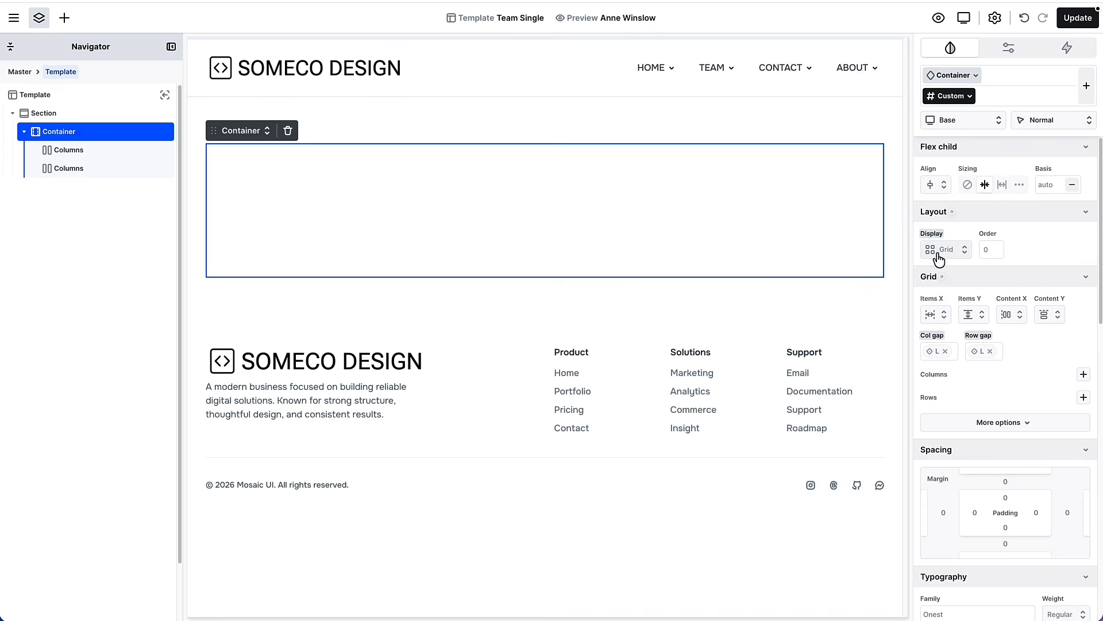
pyautogui.click(940, 256)
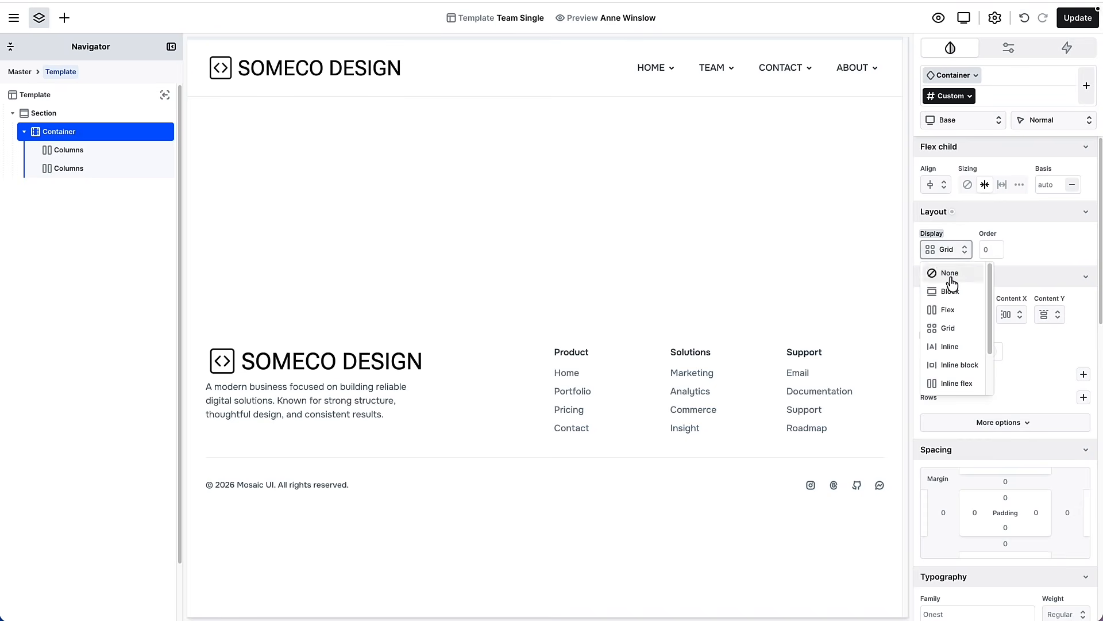
pyautogui.click(944, 310)
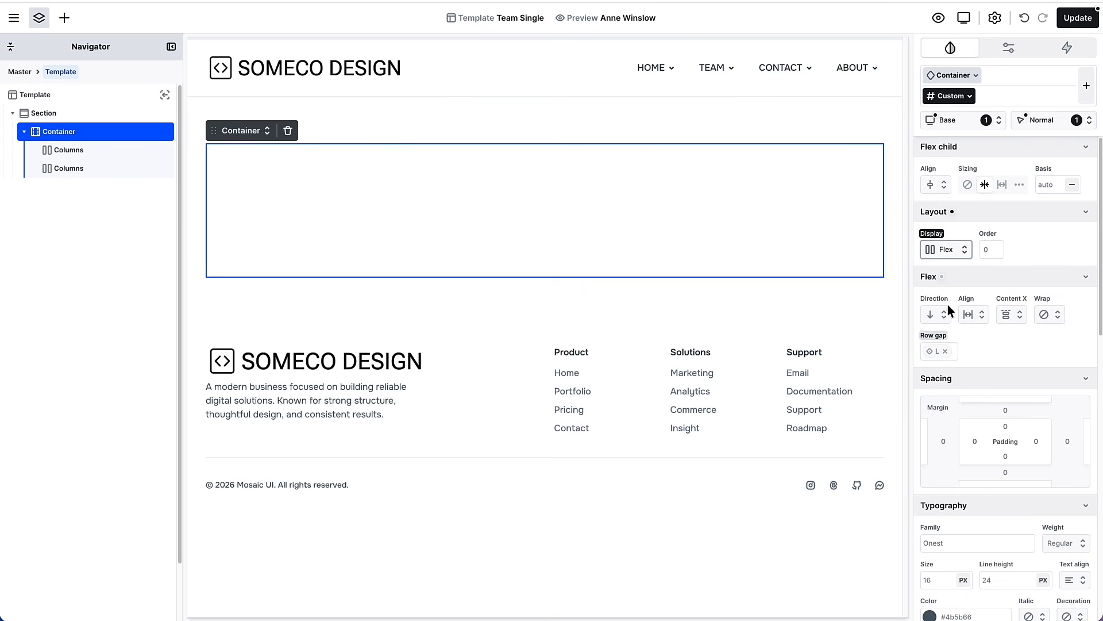
pyautogui.click(942, 315)
pyautogui.click(945, 355)
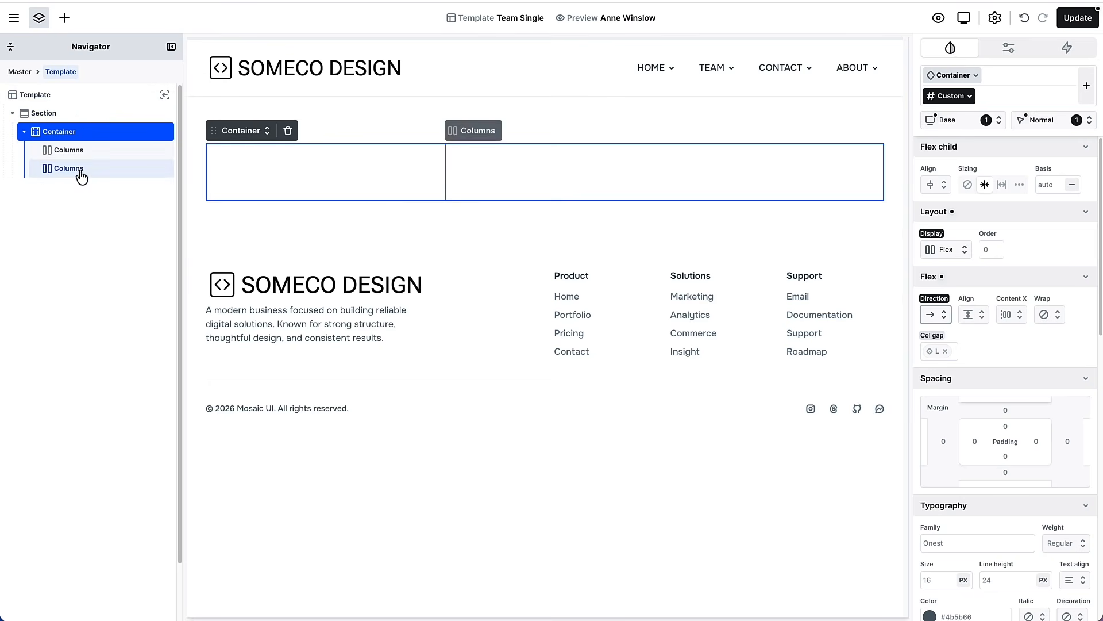
# Step: Add an Image to the first Columns element and bind it to the member's Featured image dynamic data
pyautogui.click(94, 153)
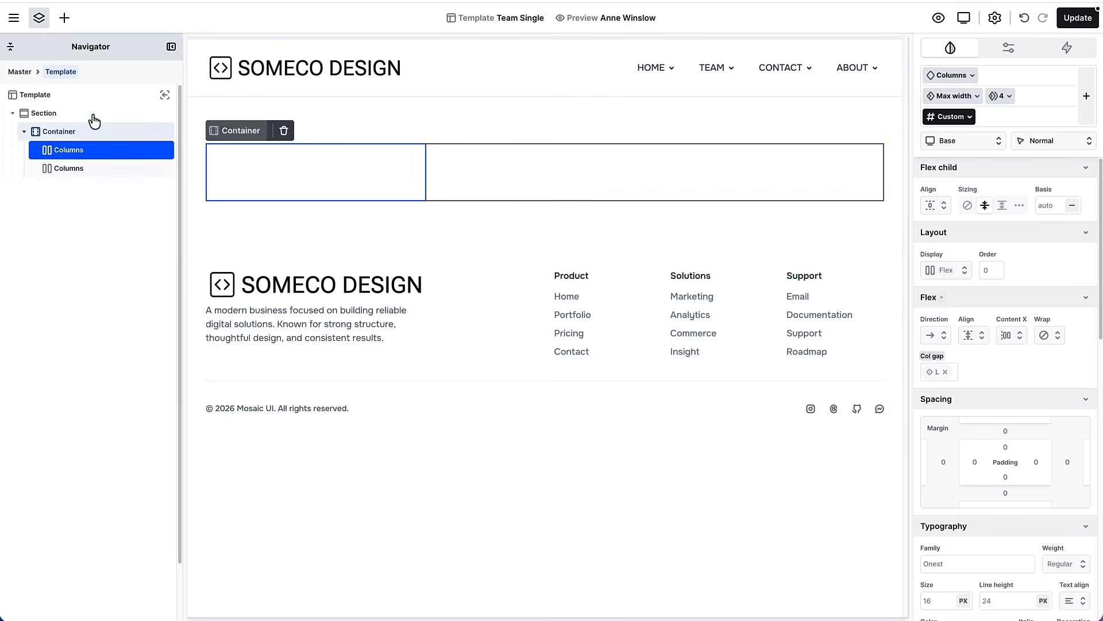
pyautogui.click(64, 19)
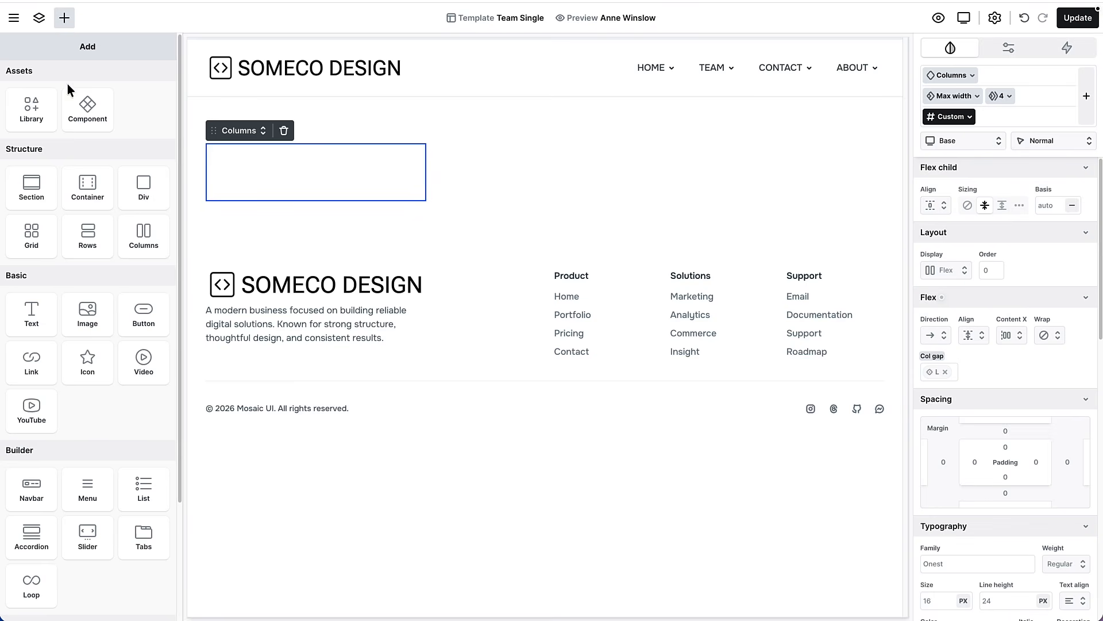
pyautogui.click(86, 309)
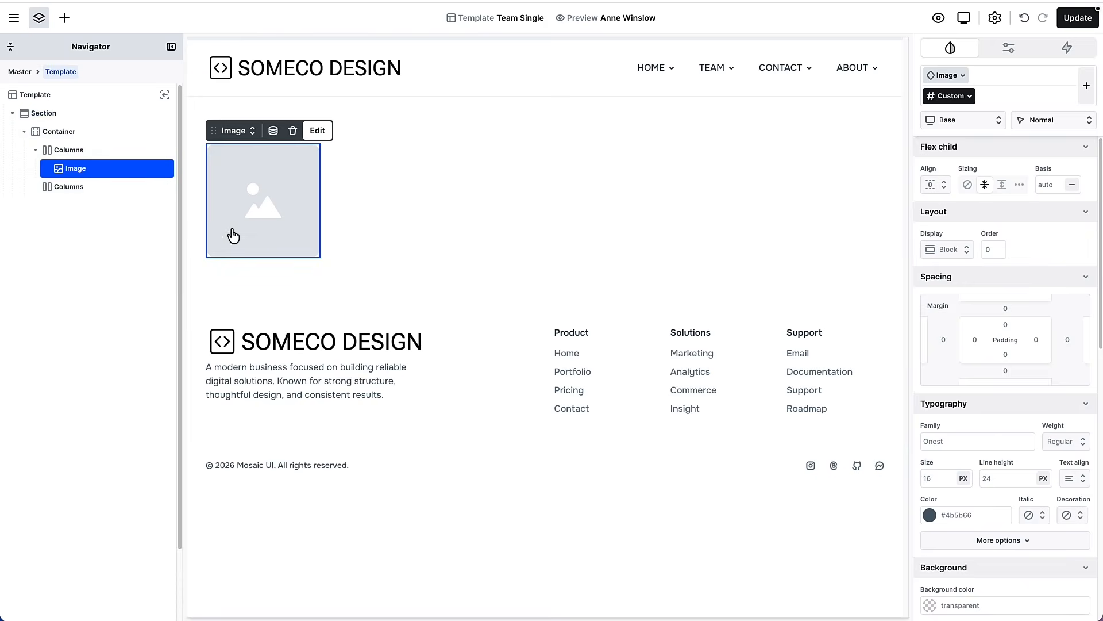
pyautogui.click(273, 133)
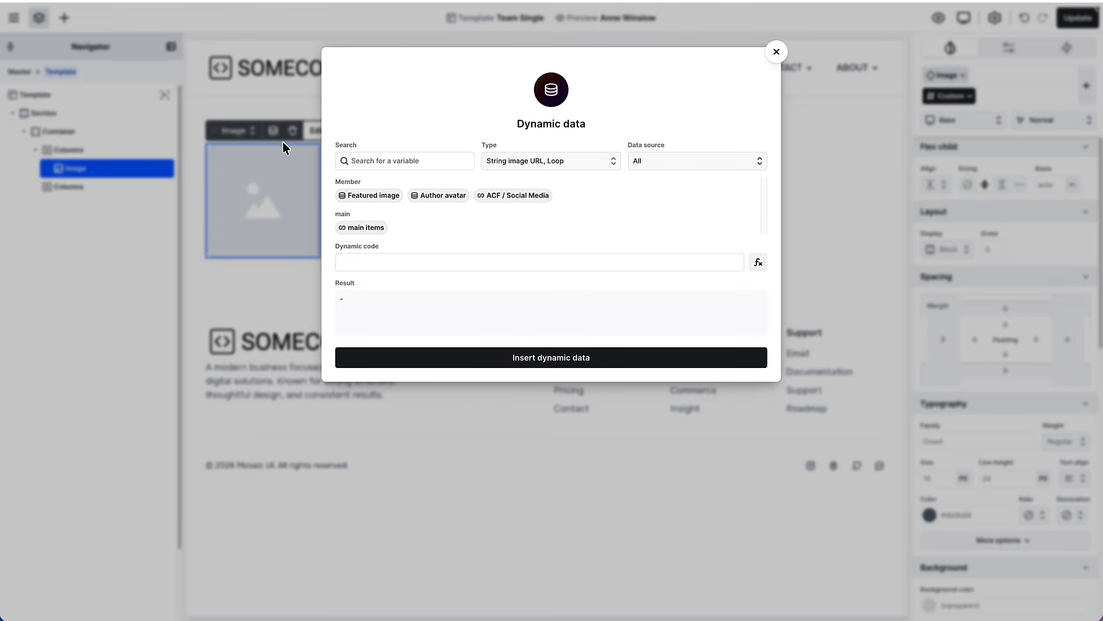
pyautogui.moveTo(372, 204)
pyautogui.click(381, 197)
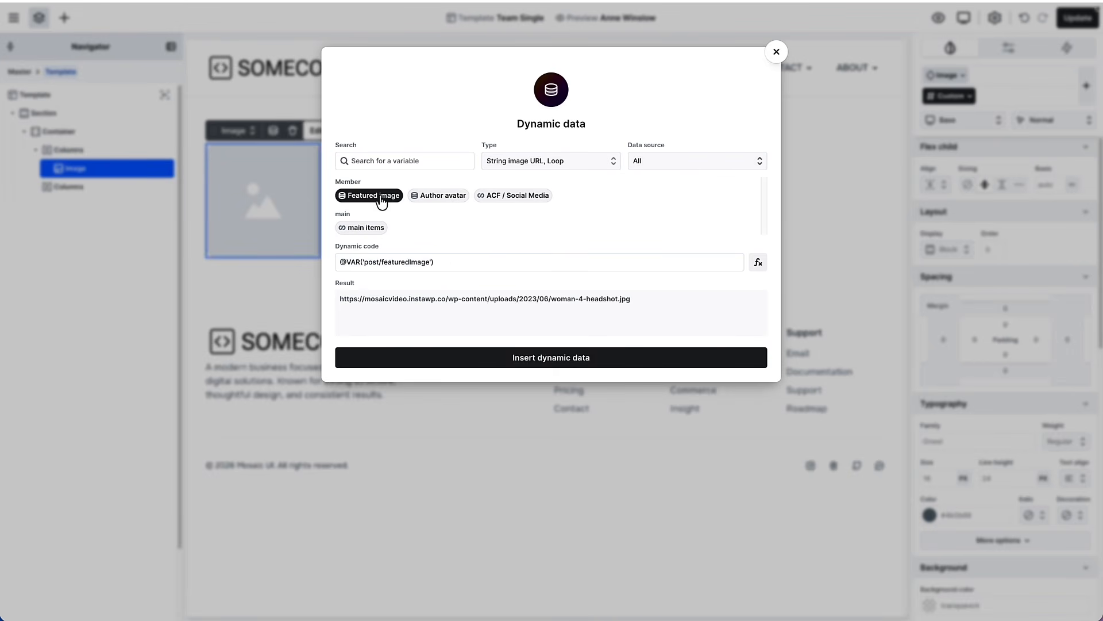
pyautogui.click(442, 362)
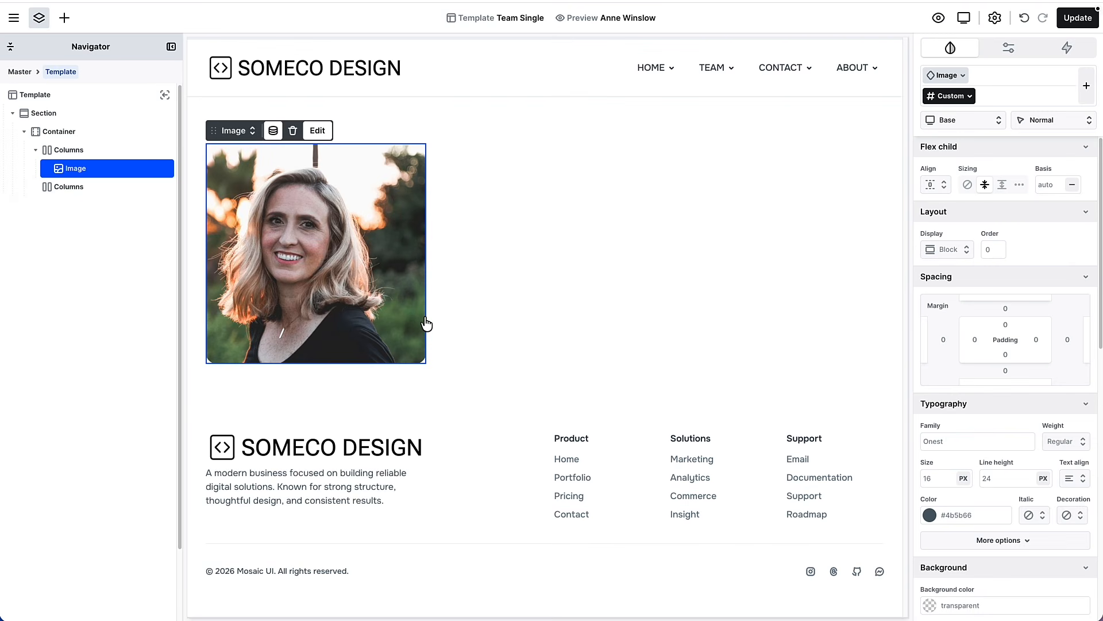
# Step: Add a Text element to the second Columns element and bind it to the member's Title dynamic data
pyautogui.click(93, 193)
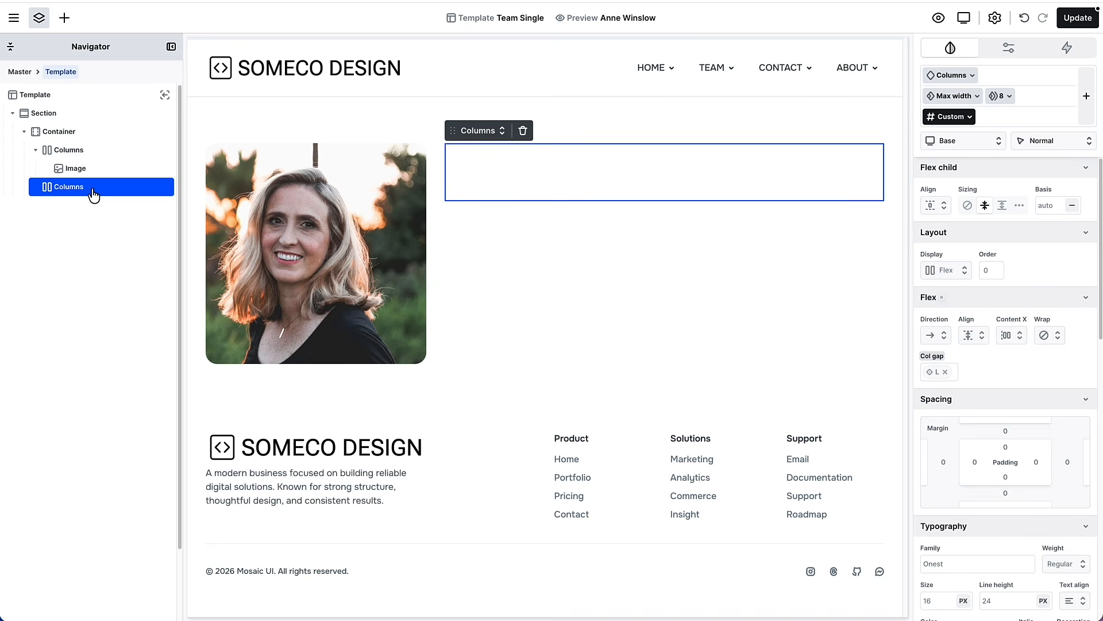
pyautogui.click(65, 18)
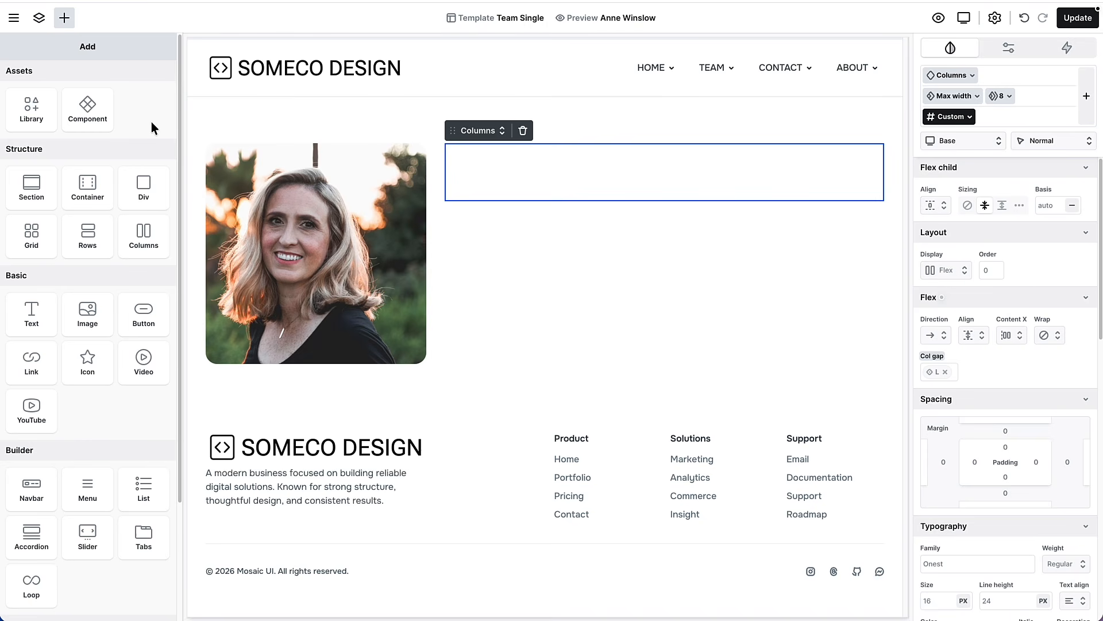
pyautogui.click(32, 319)
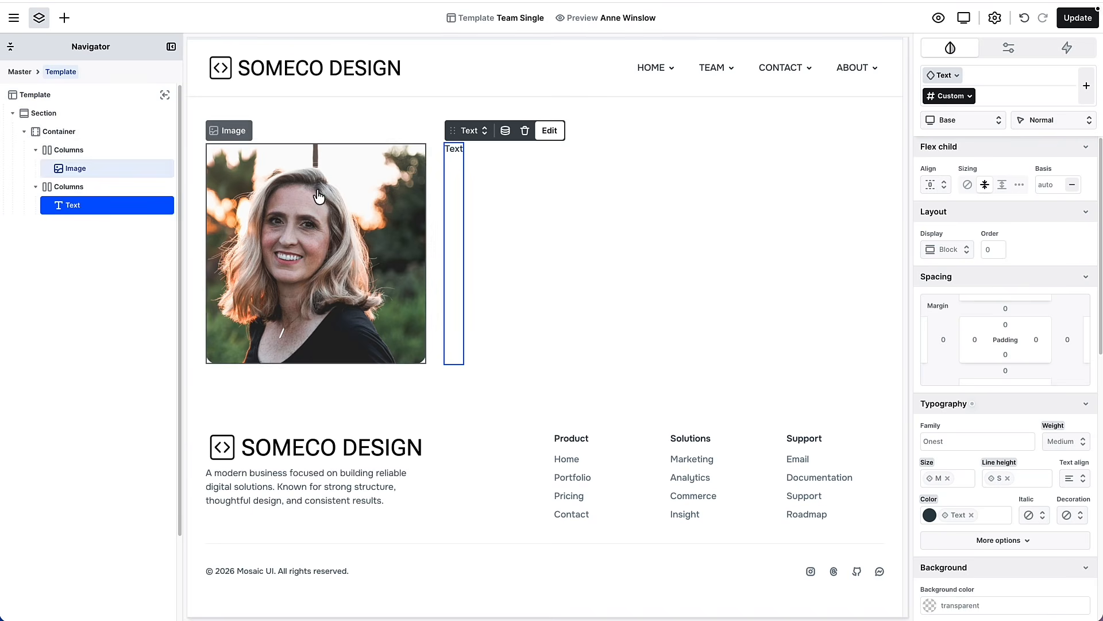
pyautogui.click(506, 132)
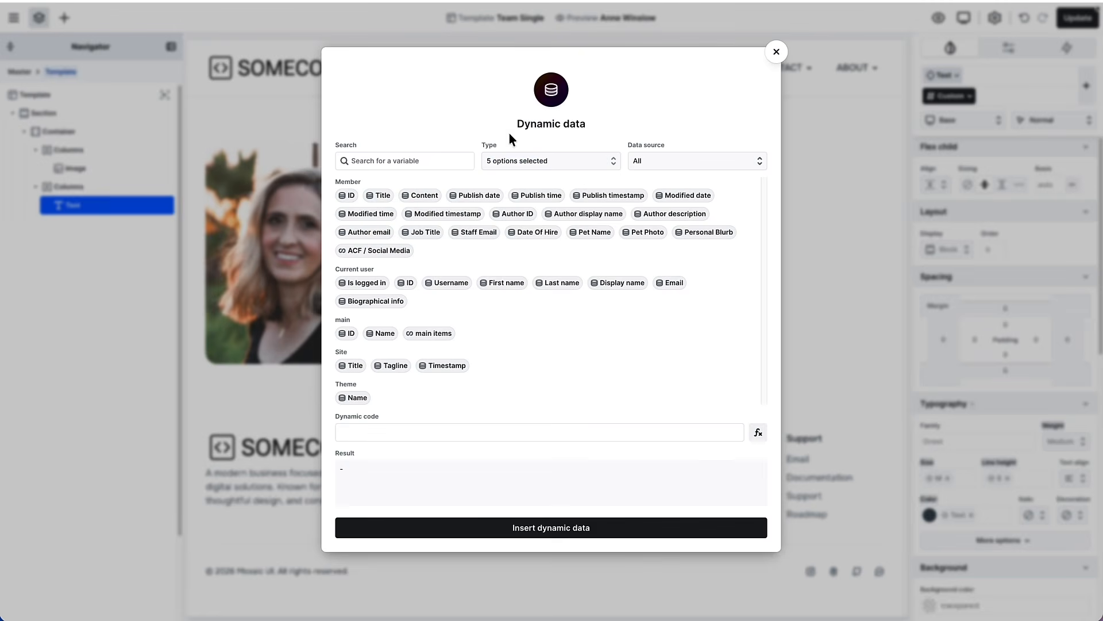
pyautogui.click(380, 198)
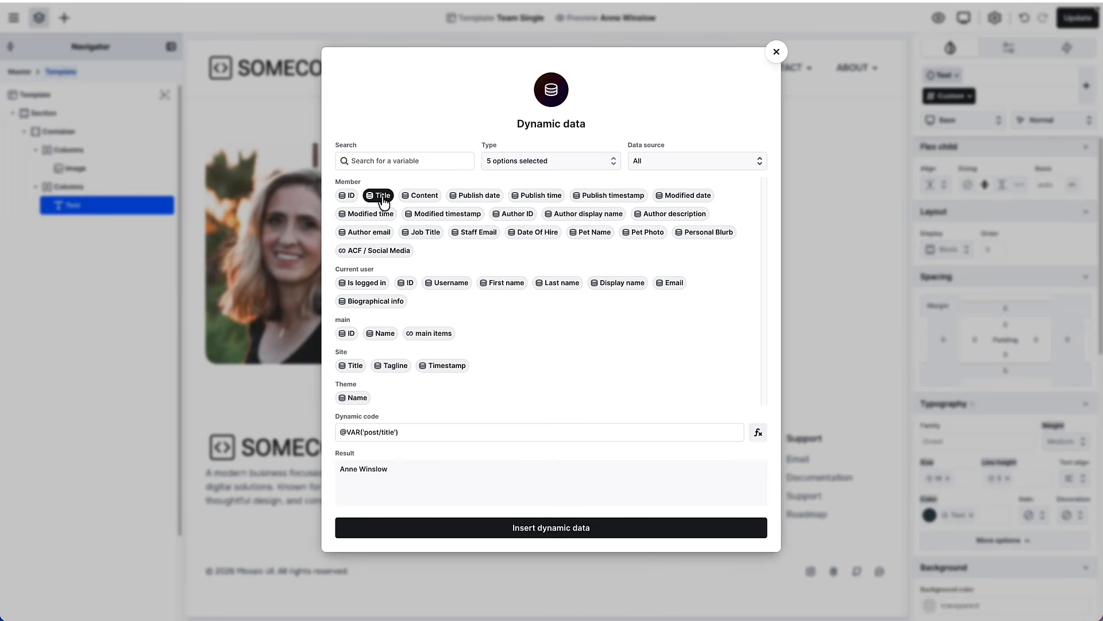
pyautogui.click(547, 525)
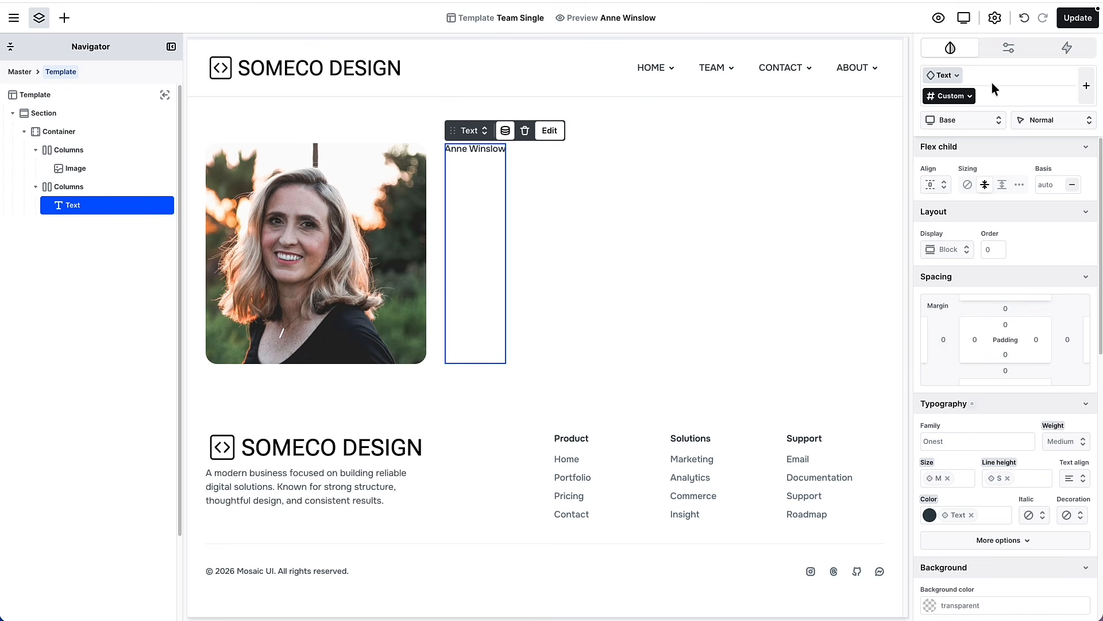
# Step: Change the member's Title text element in the second Columns element to Heading 1
pyautogui.click(1008, 47)
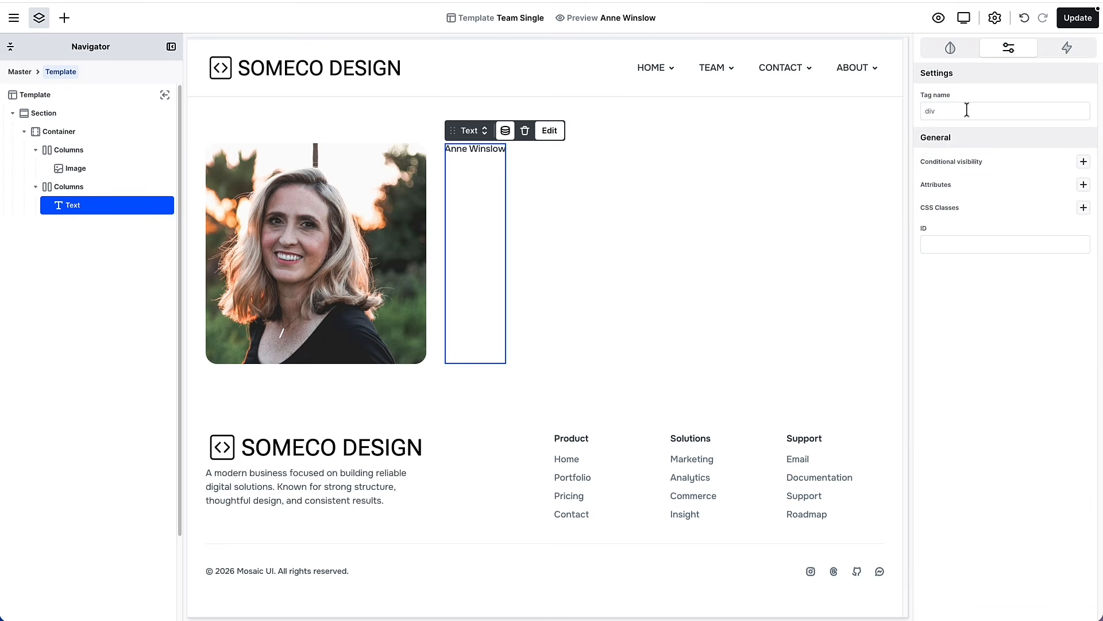
pyautogui.click(967, 109)
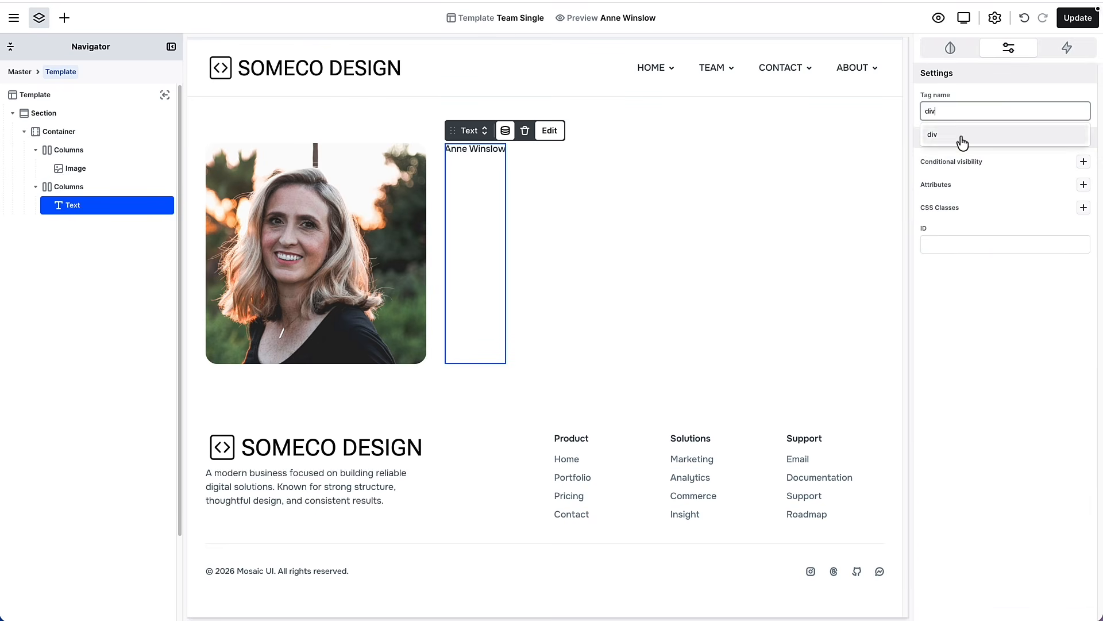
pyautogui.click(472, 131)
pyautogui.moveTo(504, 157)
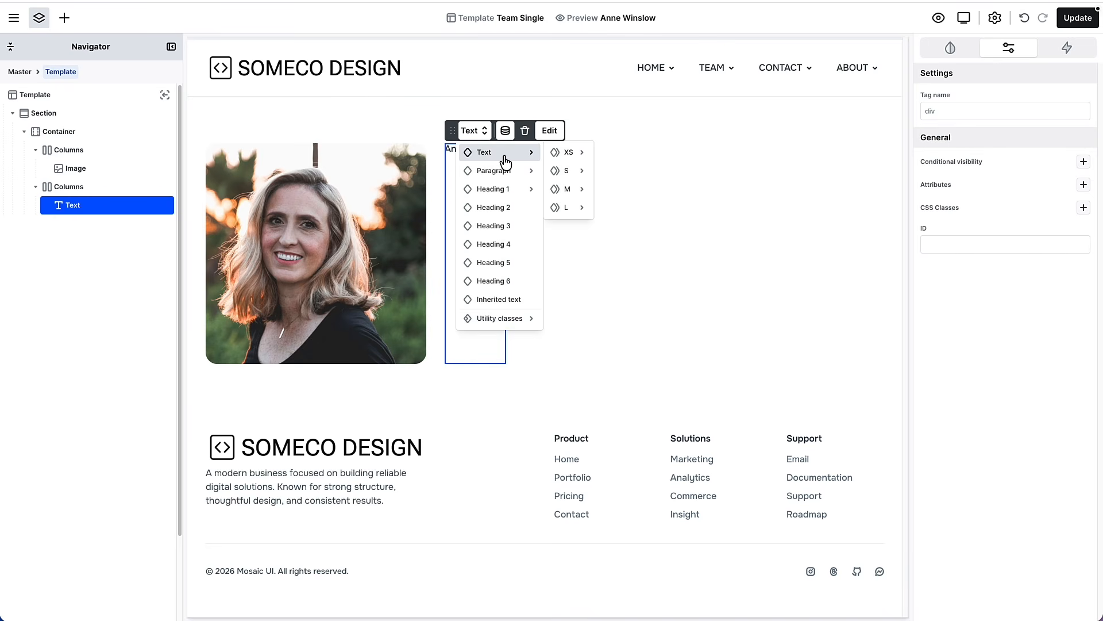
pyautogui.click(493, 189)
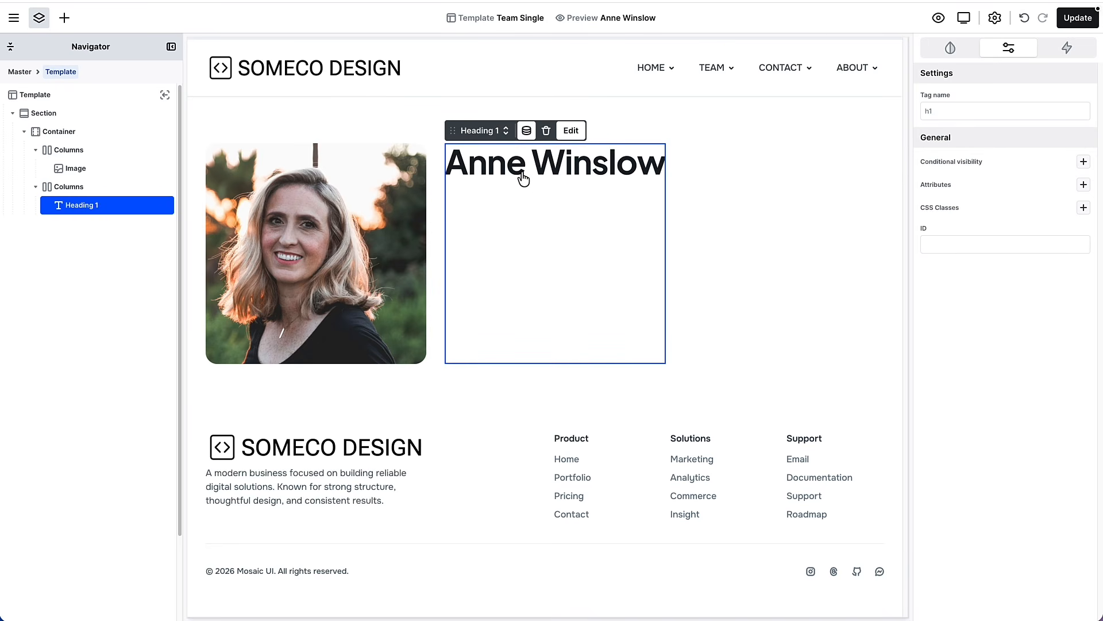
# Step: Add a Post content element below the Heading 1 in the second Columns element
pyautogui.click(65, 19)
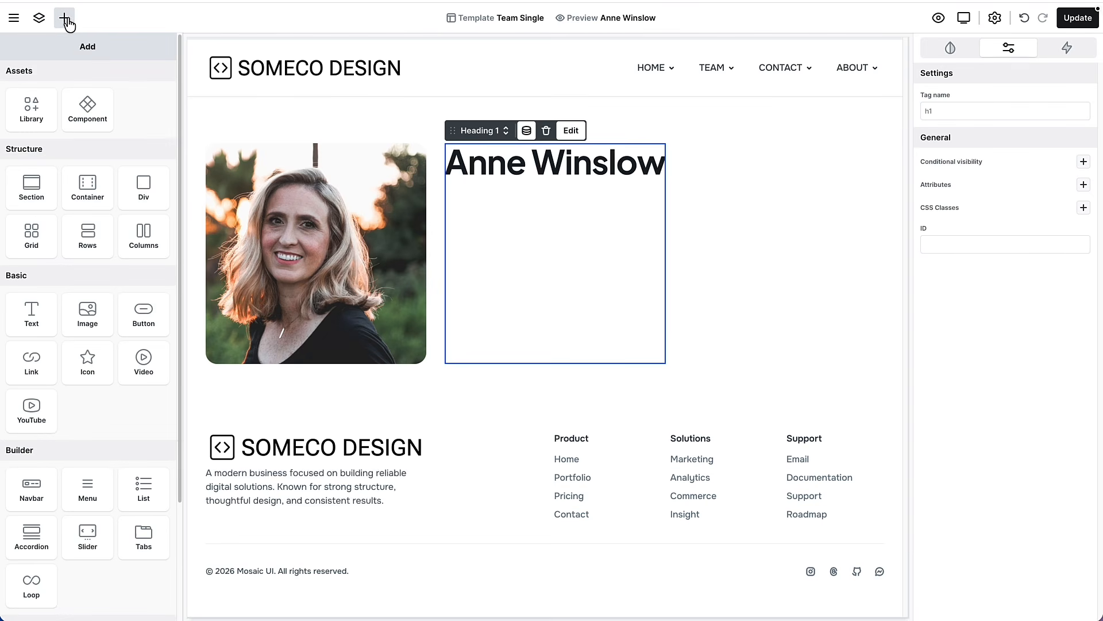
pyautogui.scroll(-3, 93, 390)
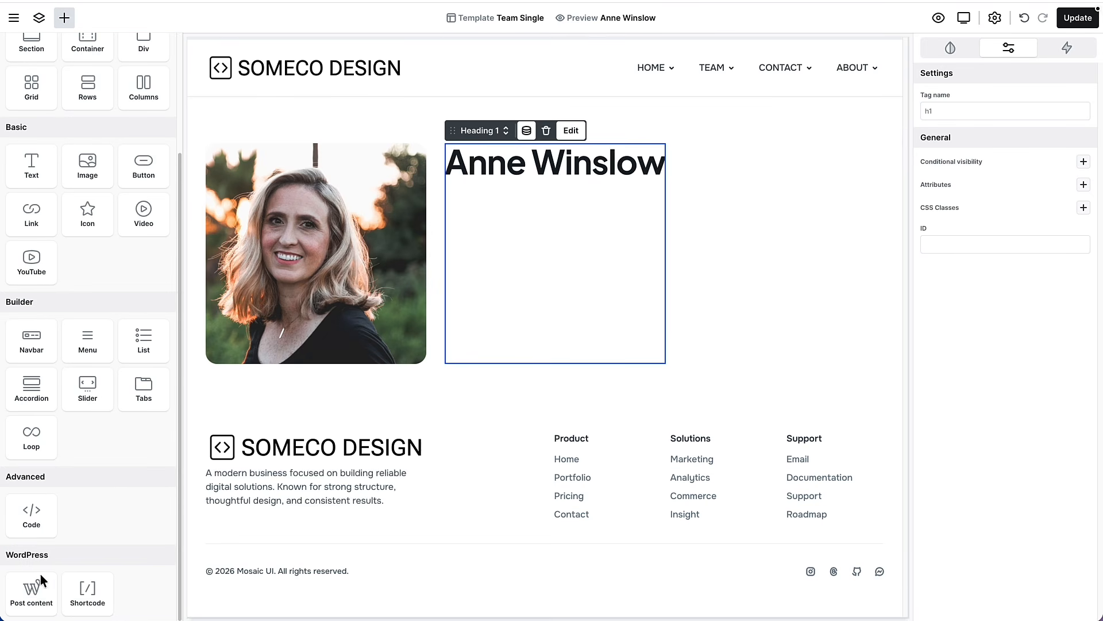
pyautogui.click(31, 592)
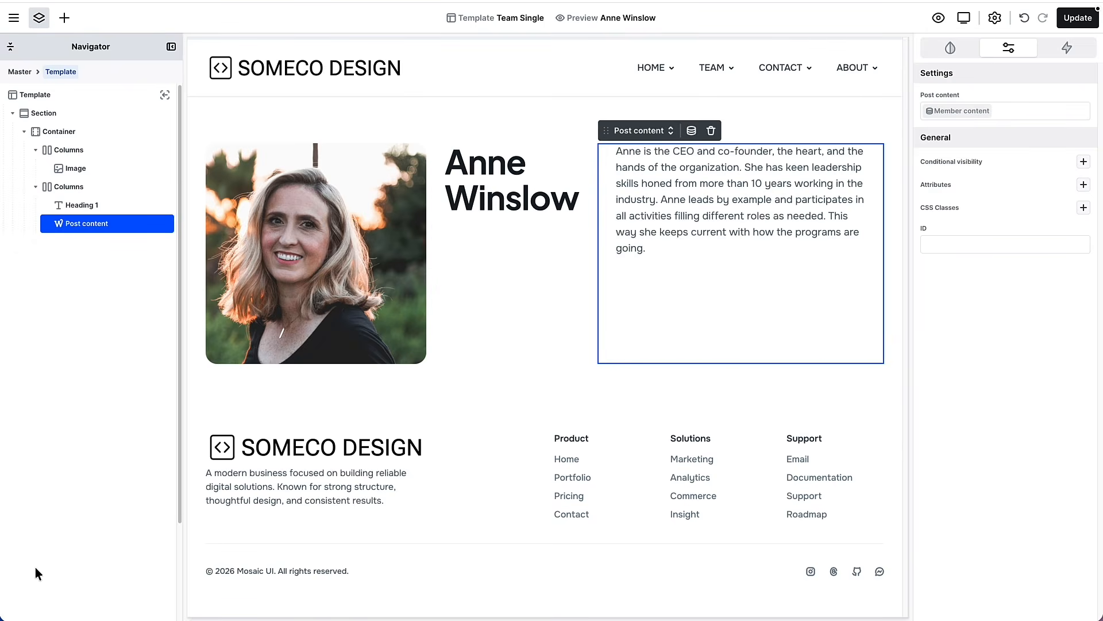
# Step: Set the flex direction of the Columns element holding the heading and post content to Column
pyautogui.click(68, 187)
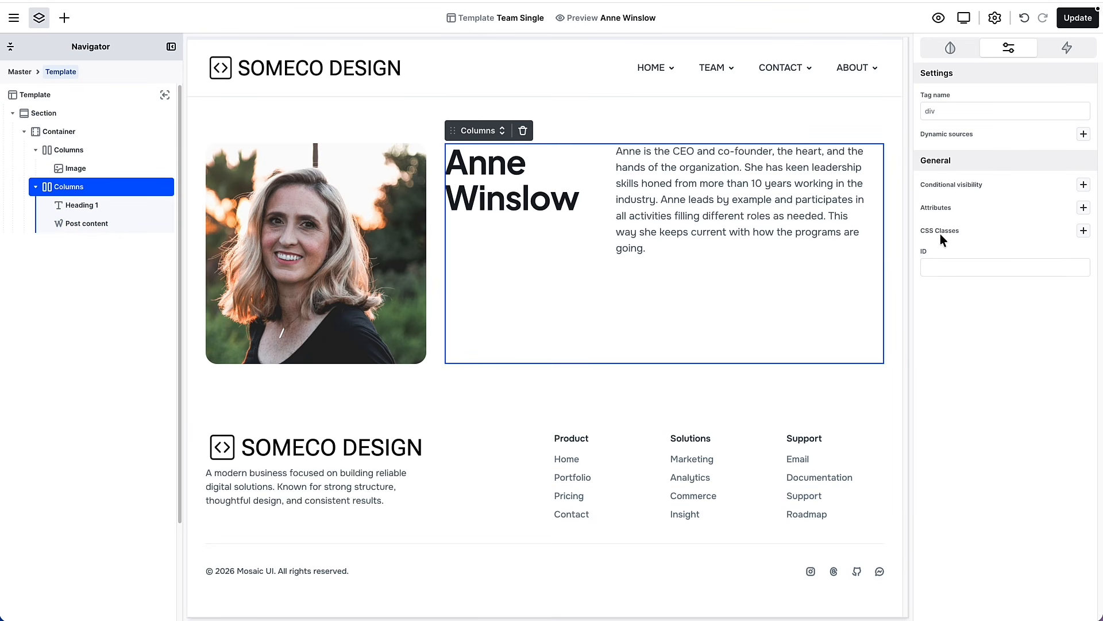
pyautogui.click(954, 55)
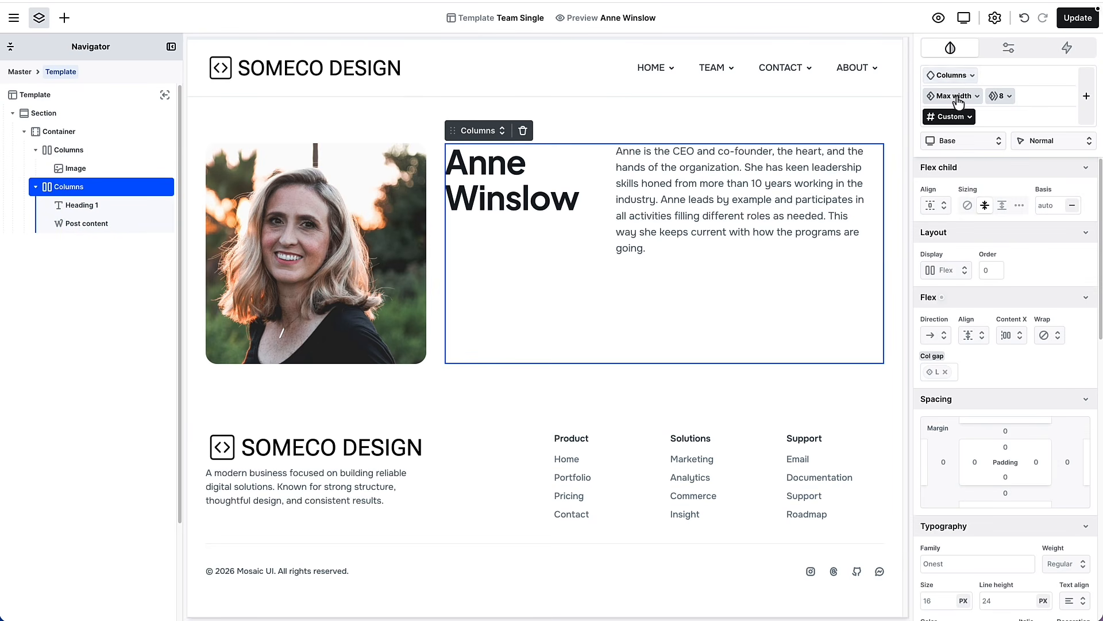
pyautogui.click(942, 335)
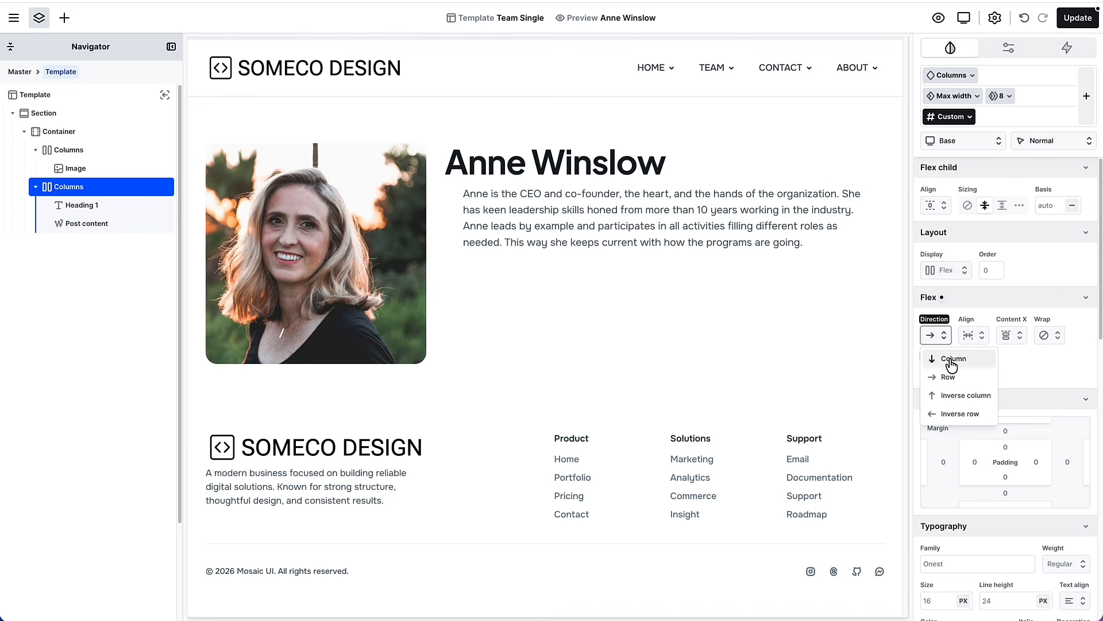
pyautogui.click(951, 359)
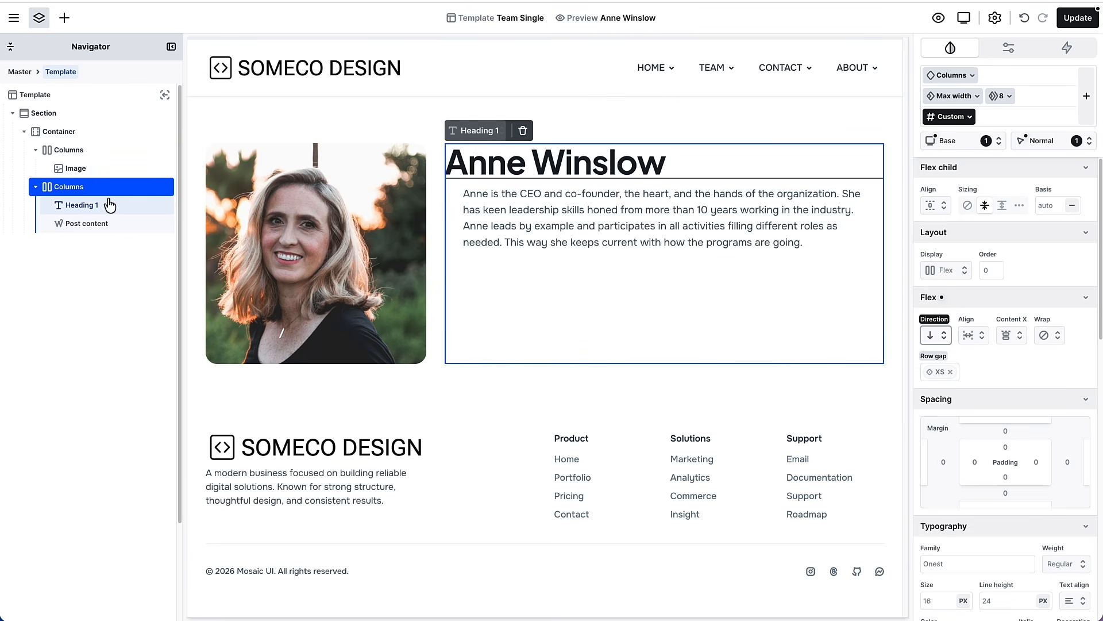
# Step: Add a Div below the post content and fill it with a Columns element and its duplicate
pyautogui.click(96, 224)
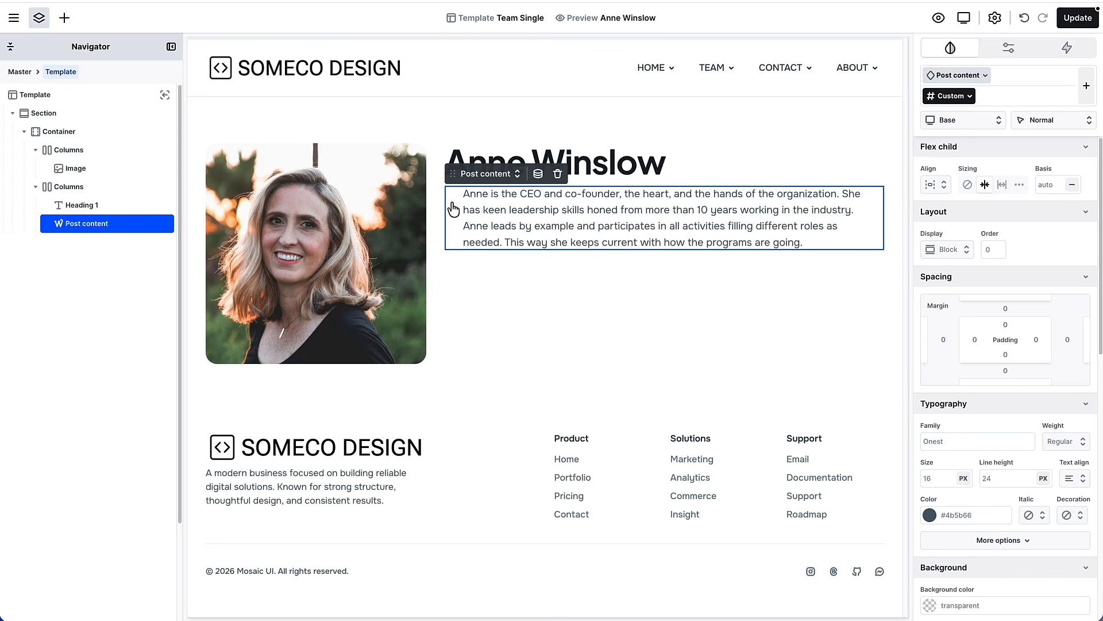
pyautogui.click(64, 19)
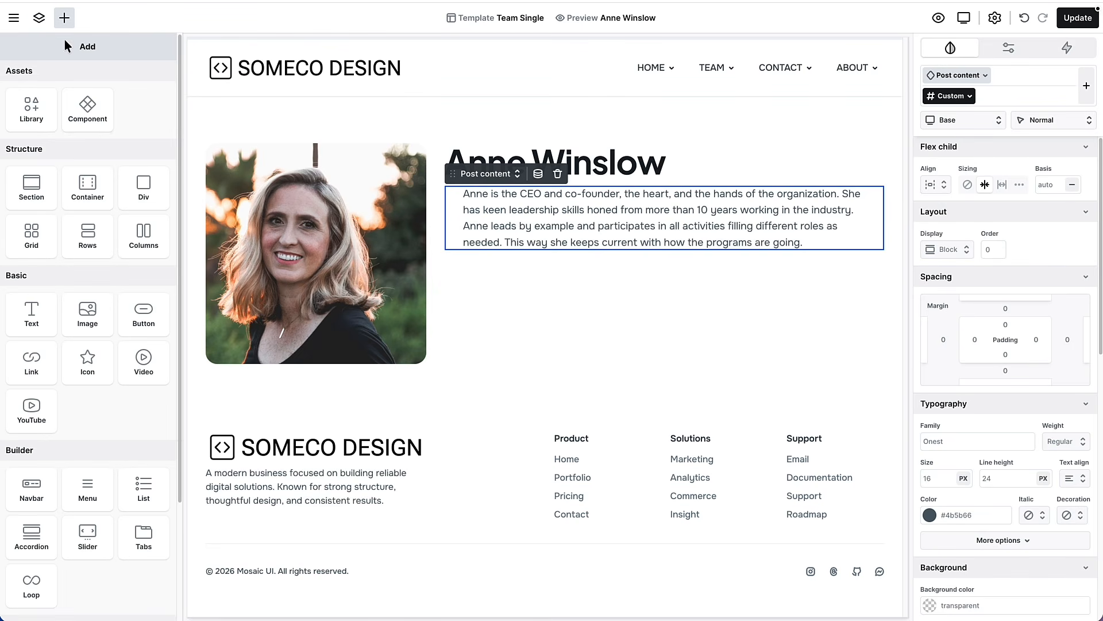
pyautogui.click(142, 188)
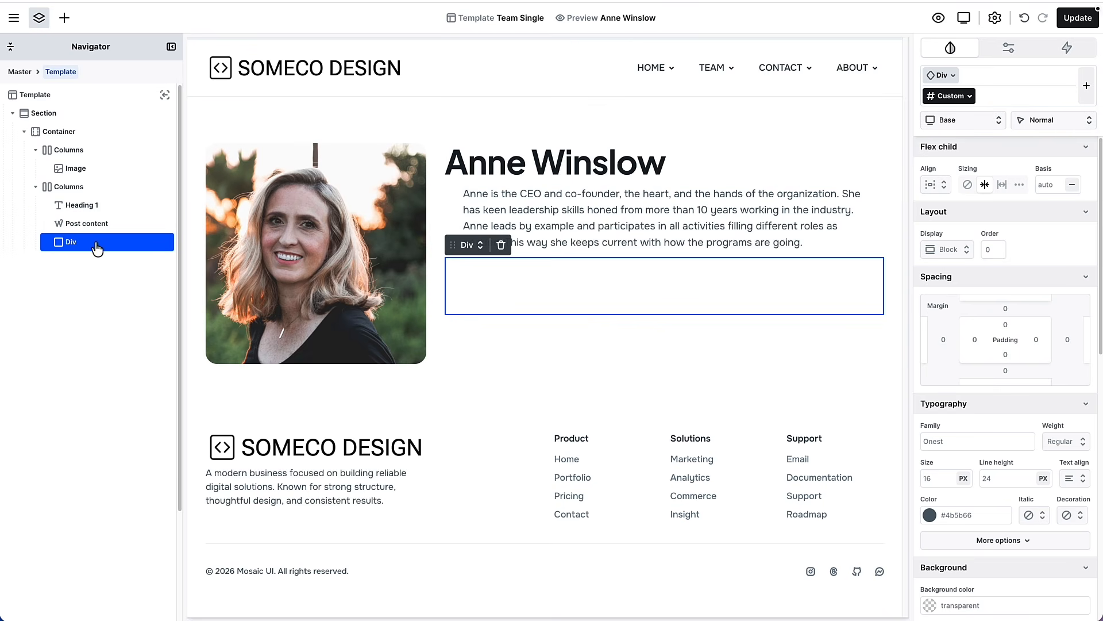
pyautogui.click(65, 21)
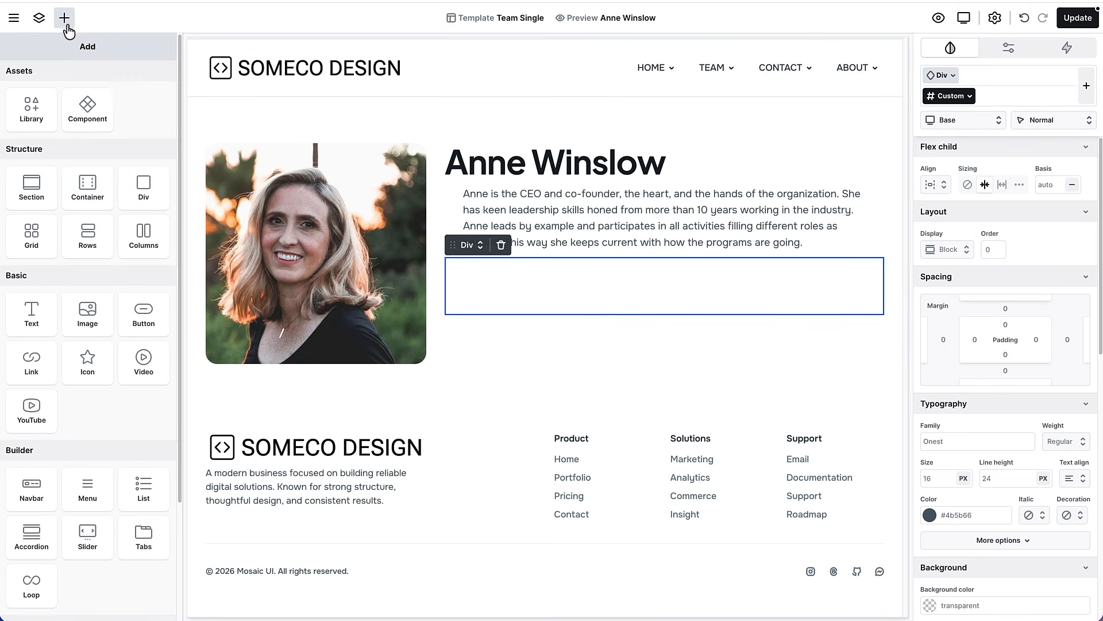
pyautogui.click(150, 243)
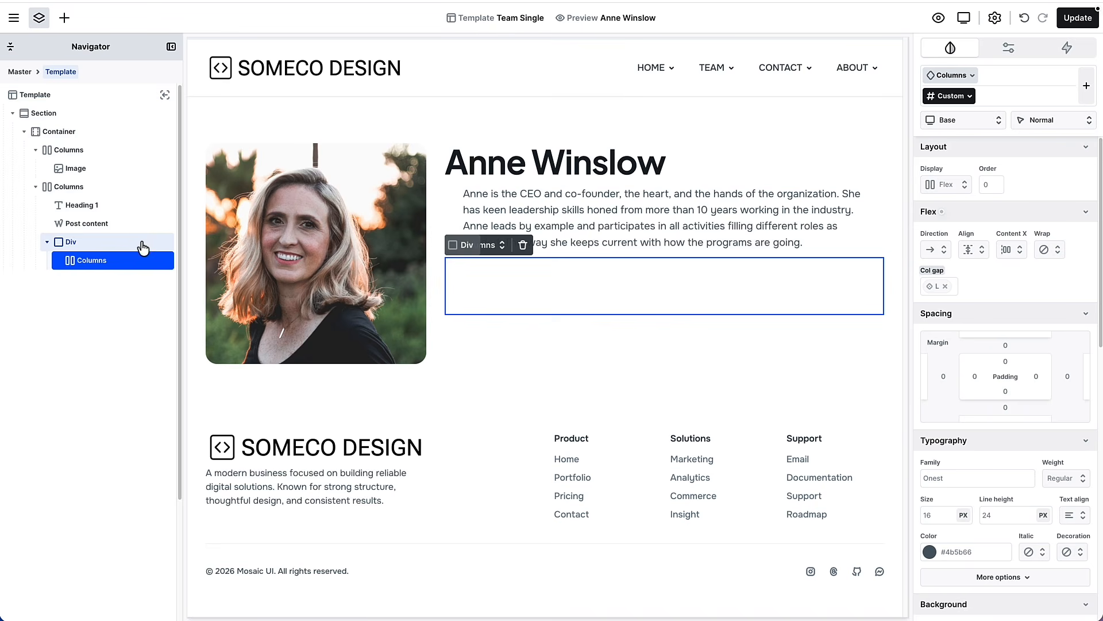
pyautogui.rightClick(139, 265)
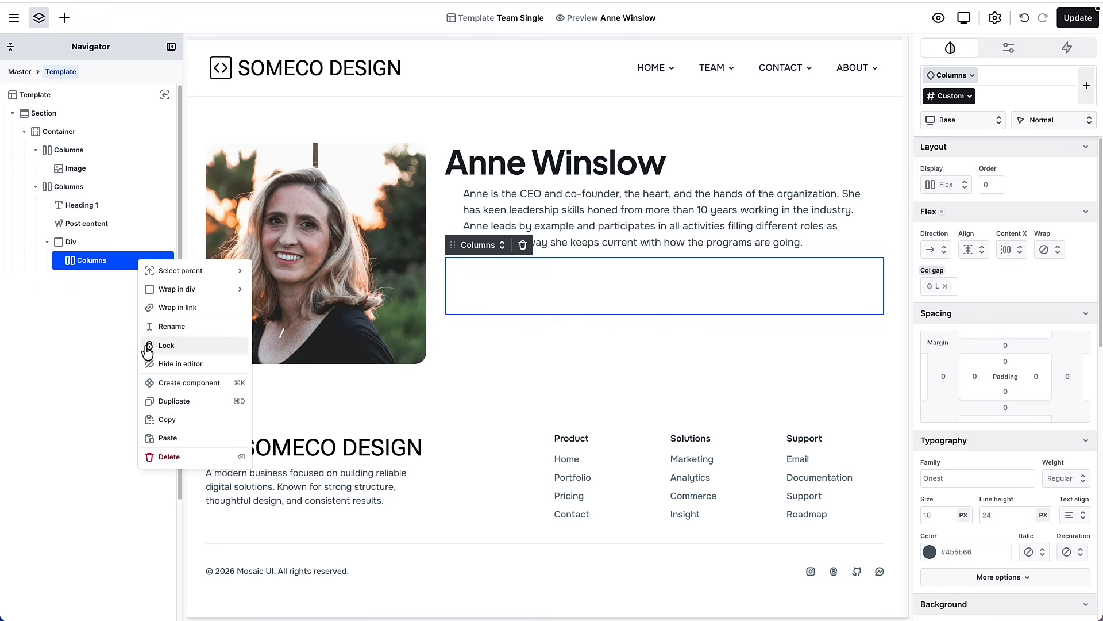
pyautogui.click(155, 407)
# Step: Apply the Columns Max width 6 class to the first Columns element in the Div
pyautogui.click(106, 259)
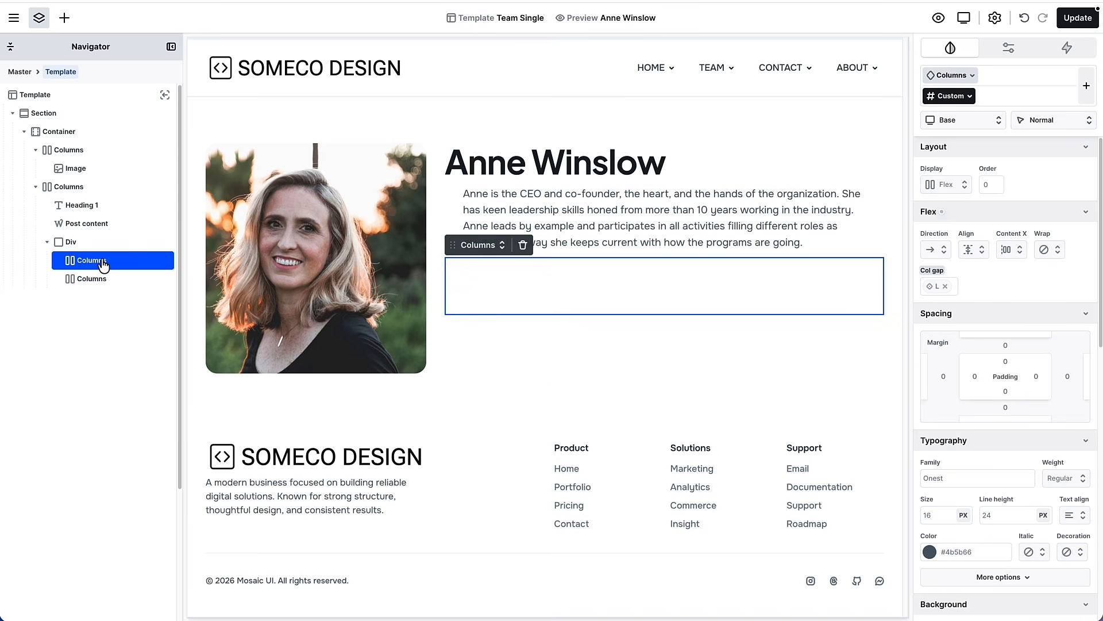
pyautogui.click(502, 246)
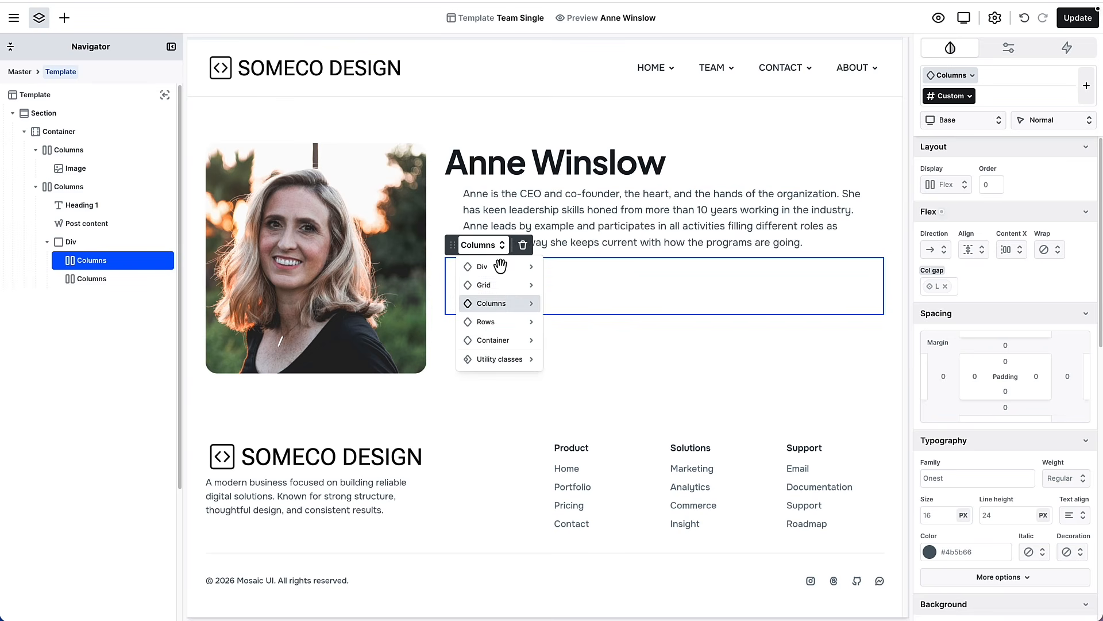
pyautogui.moveTo(520, 308)
pyautogui.moveTo(592, 324)
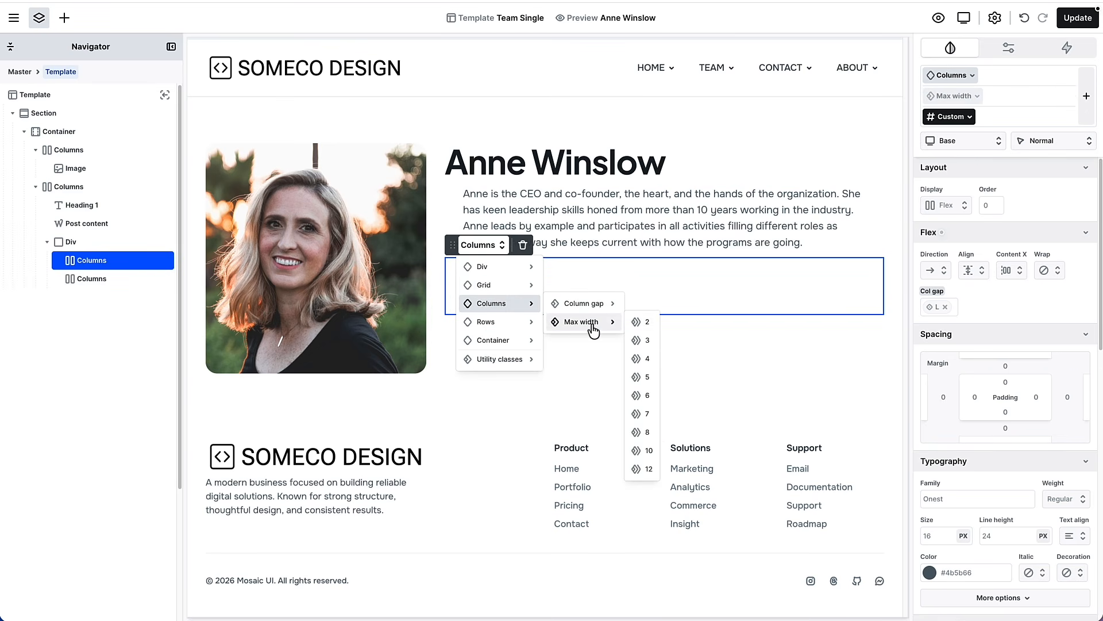
pyautogui.click(640, 396)
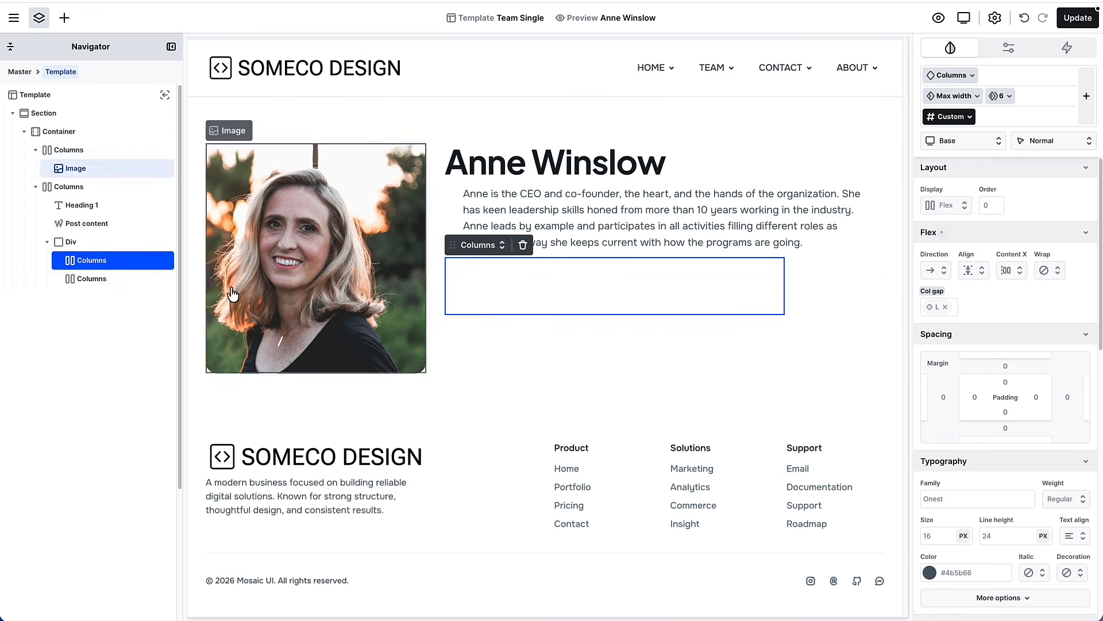
# Step: Apply the Columns Max width 6 class to the second Columns element in the Div
pyautogui.click(131, 283)
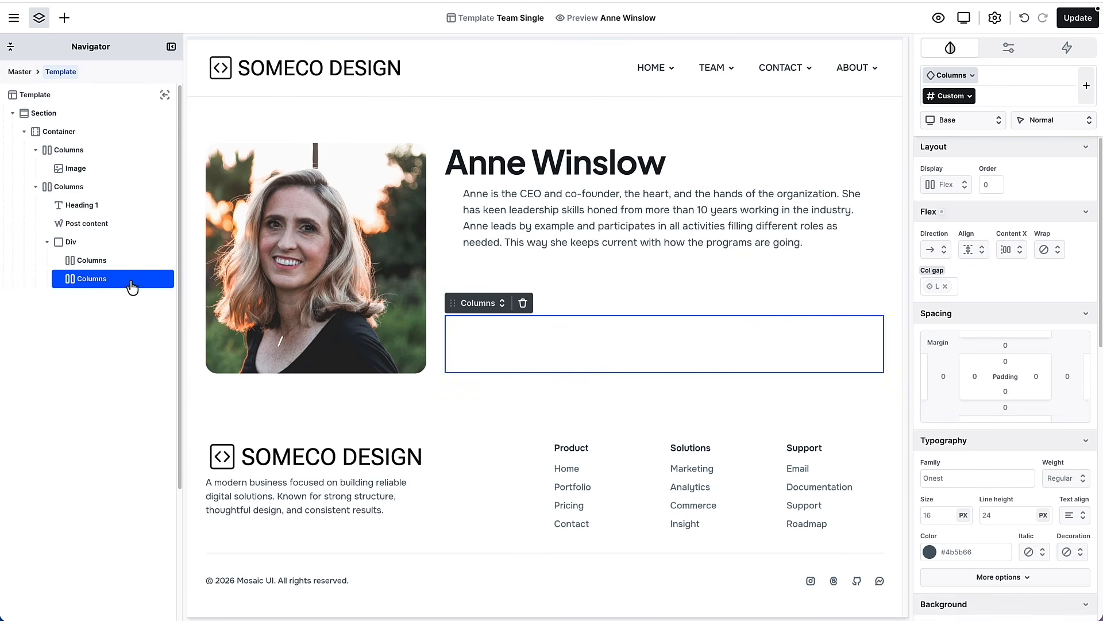
pyautogui.click(502, 304)
pyautogui.moveTo(507, 332)
pyautogui.moveTo(520, 363)
pyautogui.moveTo(596, 381)
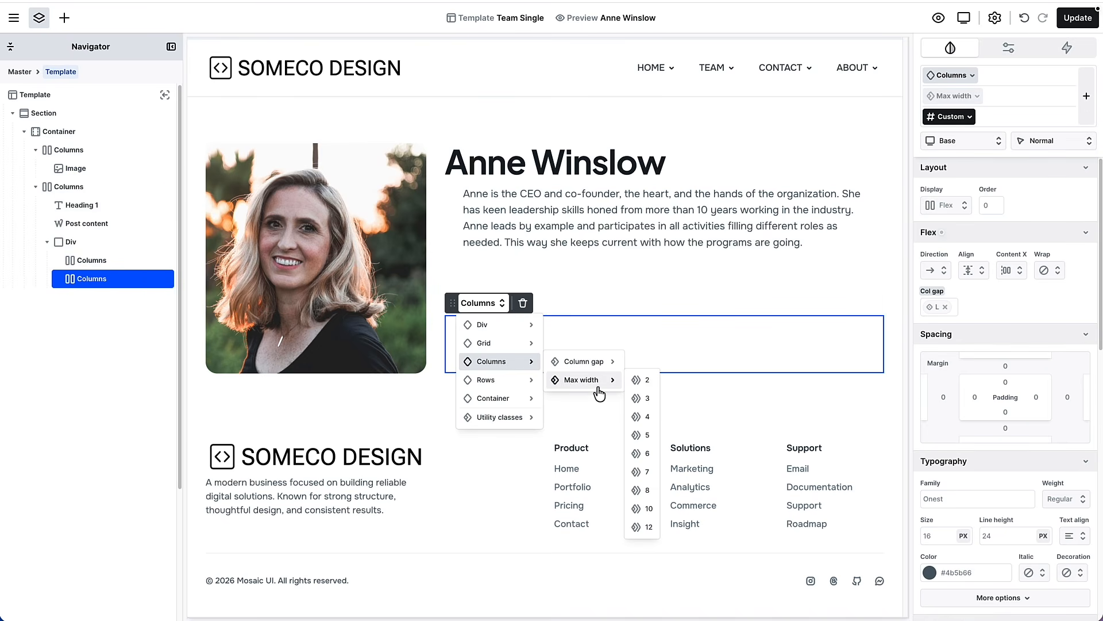
pyautogui.click(644, 454)
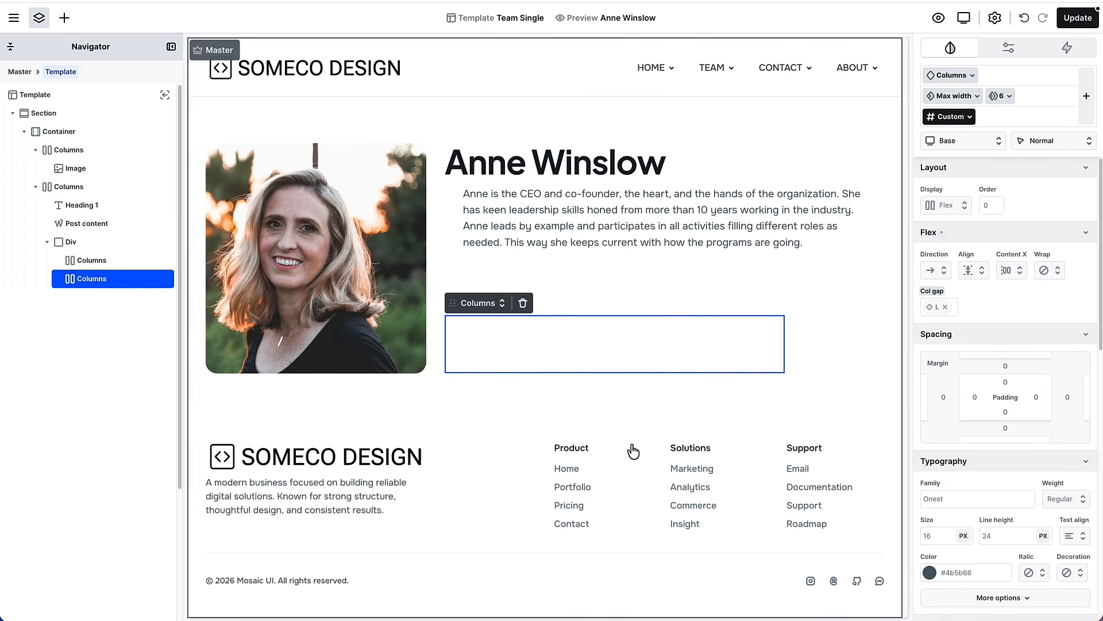
# Step: Set the display of the Div containing the two nested Columns elements to Flex
pyautogui.click(70, 241)
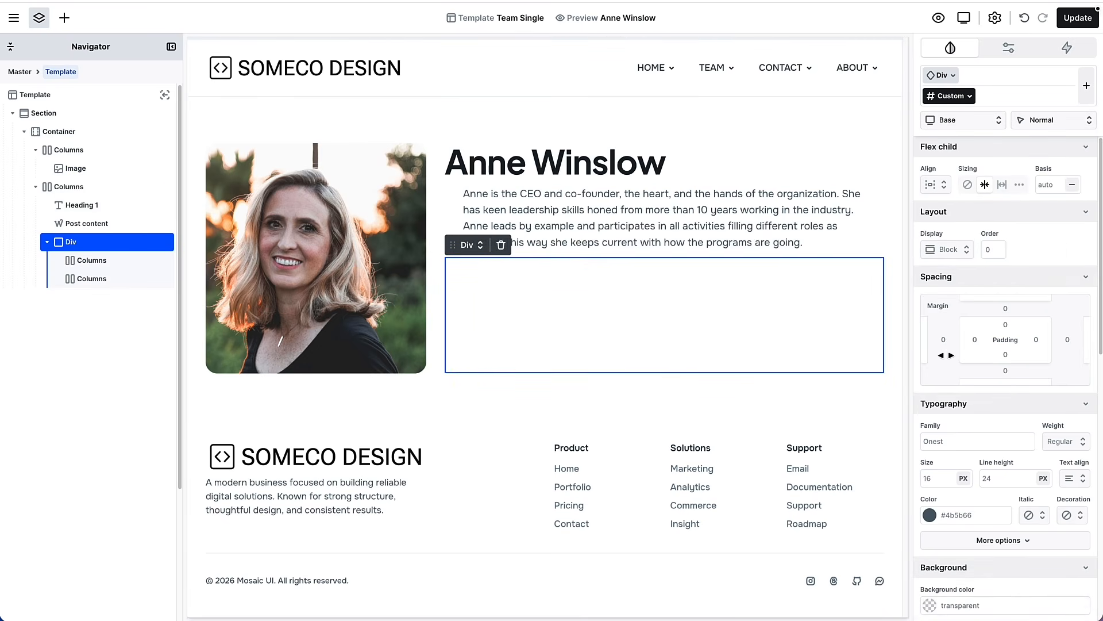
pyautogui.click(967, 253)
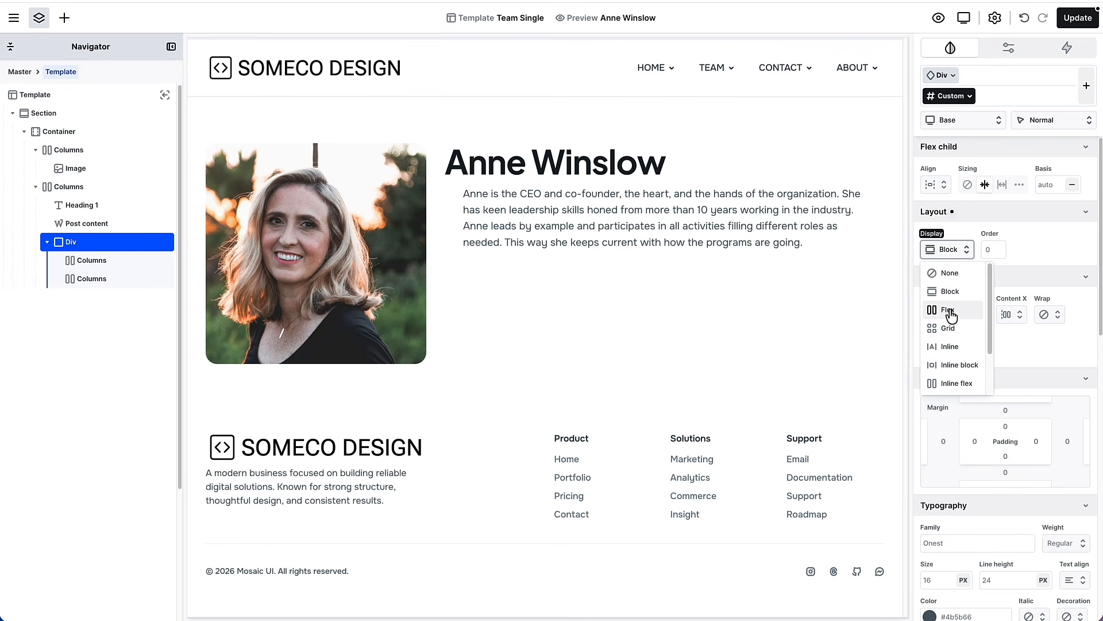
pyautogui.click(951, 314)
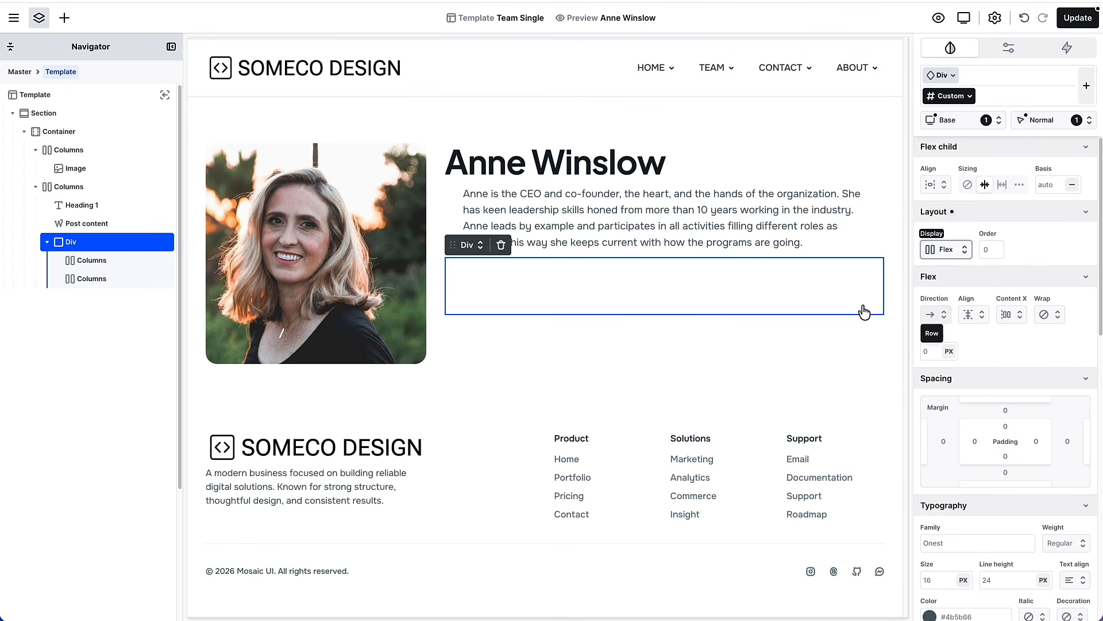
# Step: Add an Image to the first Columns element inside the Div
pyautogui.click(123, 262)
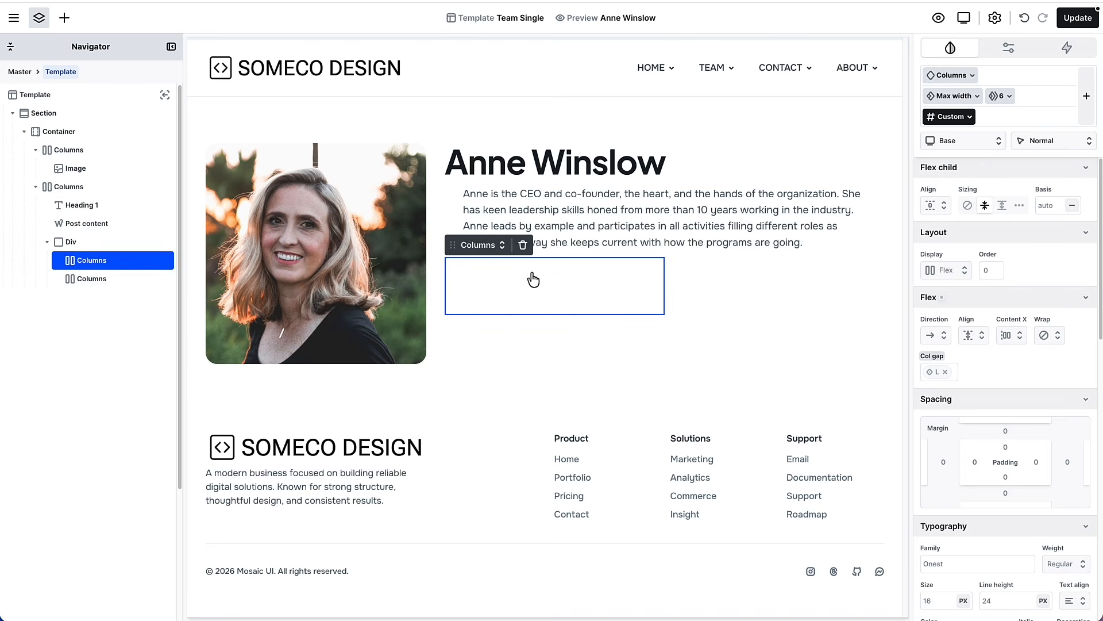
pyautogui.click(66, 19)
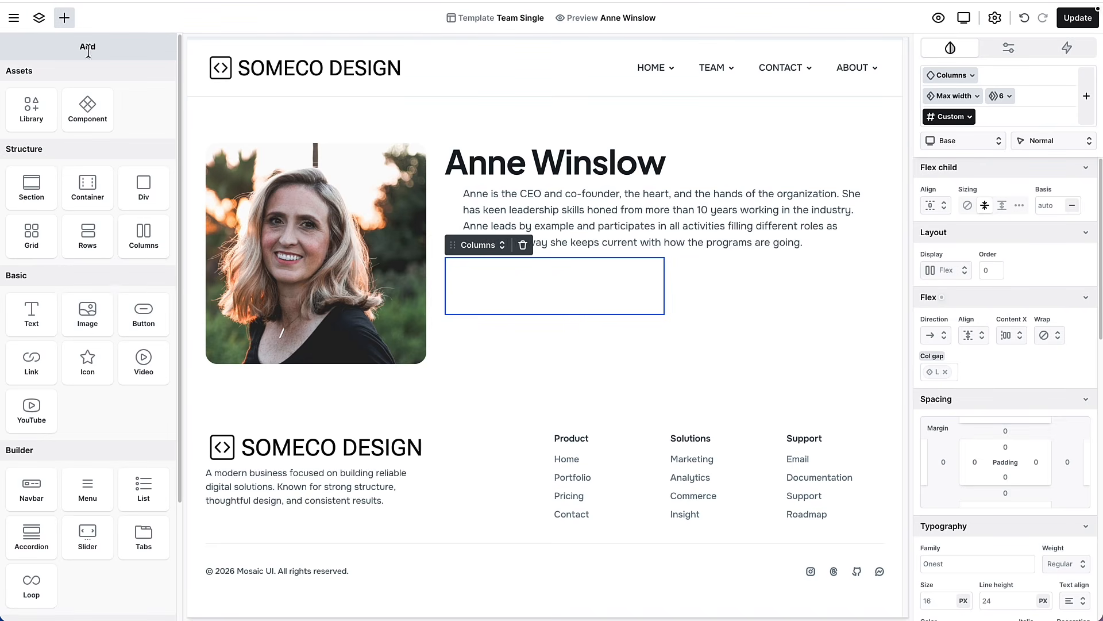
pyautogui.click(87, 313)
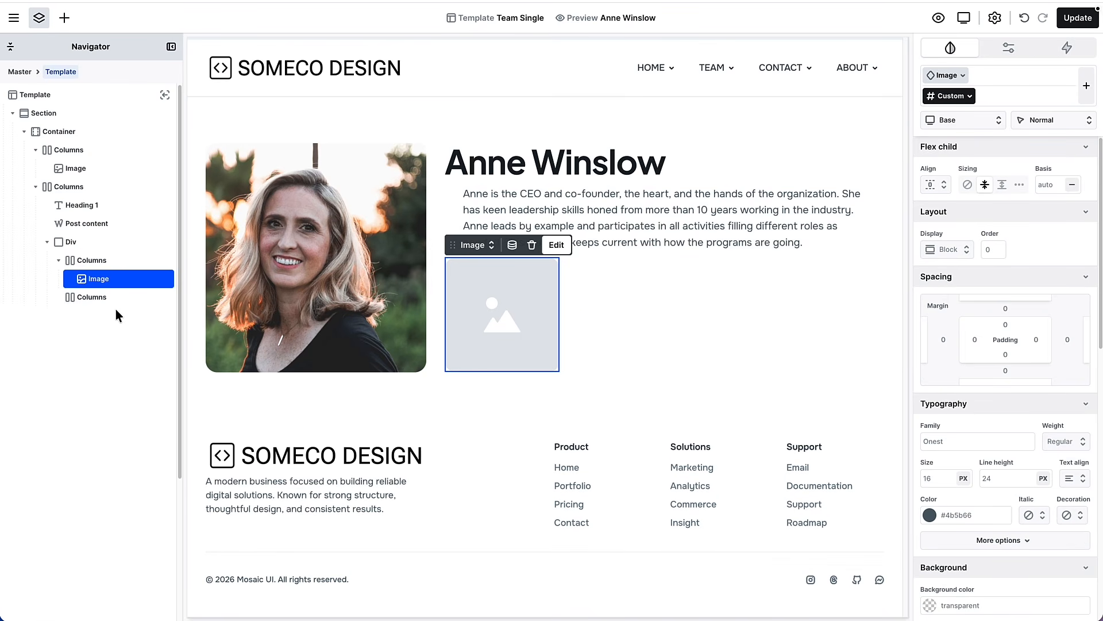
# Step: Check the new image's dynamic data options with Member as the data source, and save the template
pyautogui.click(512, 245)
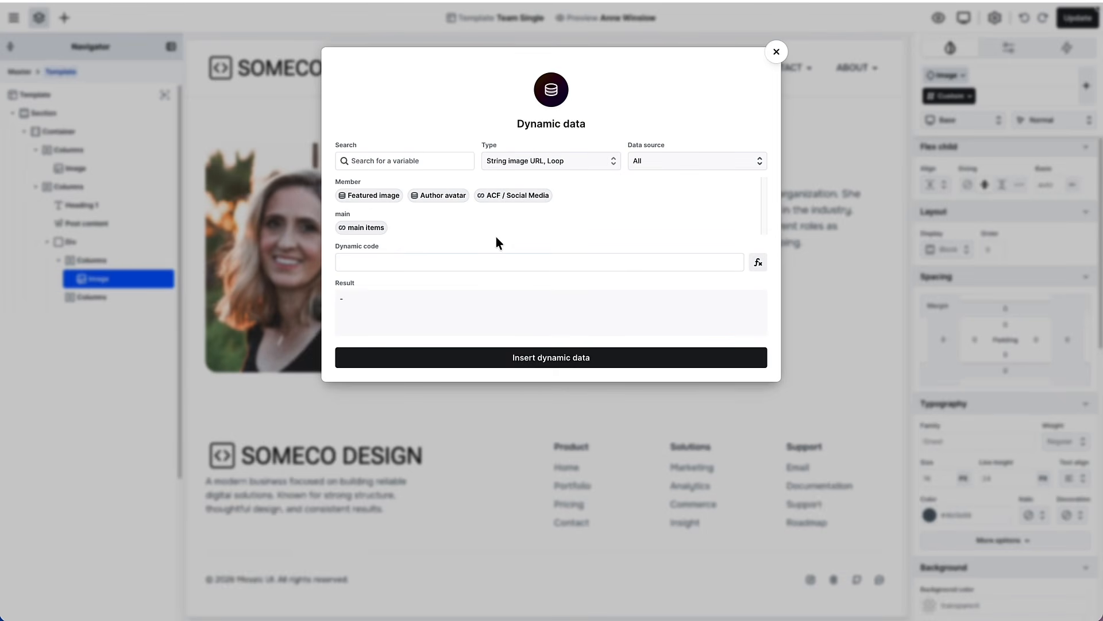
pyautogui.click(662, 163)
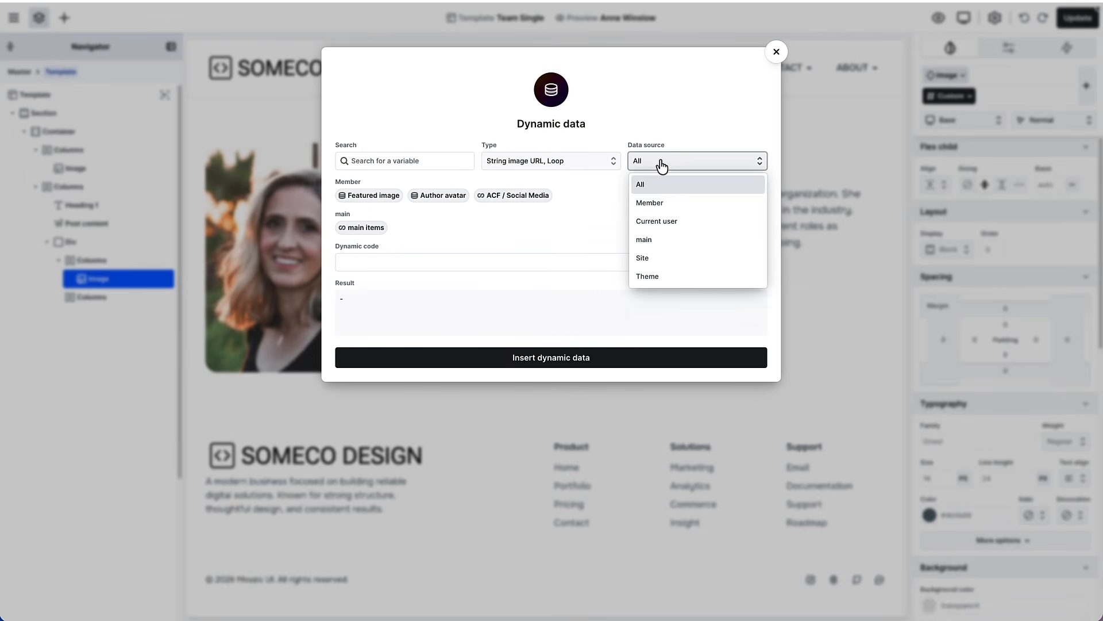
pyautogui.click(661, 204)
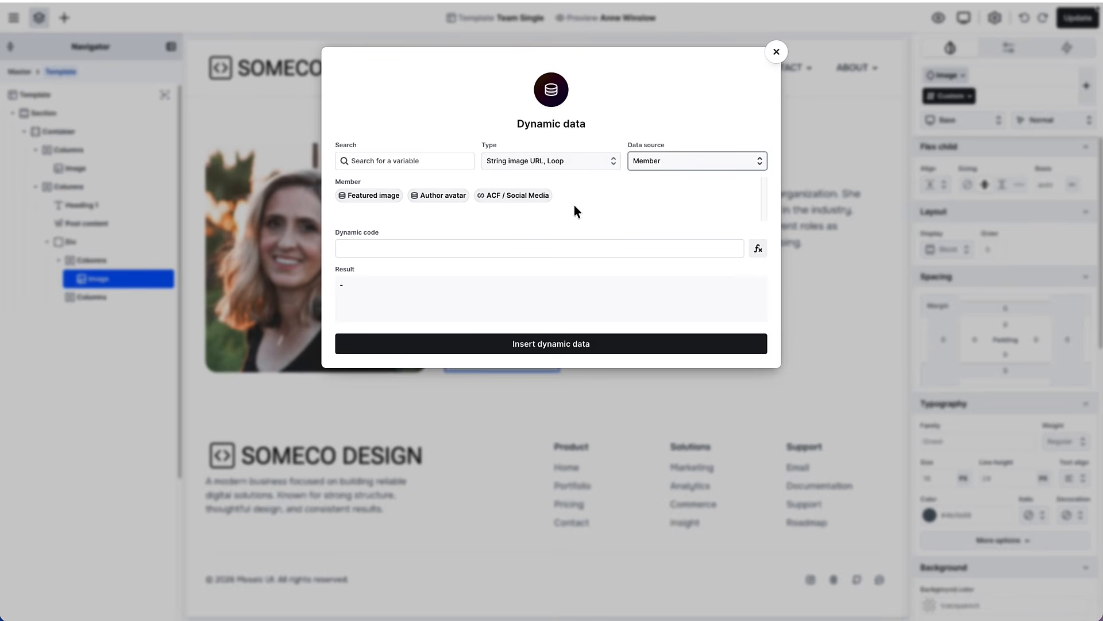
pyautogui.click(776, 53)
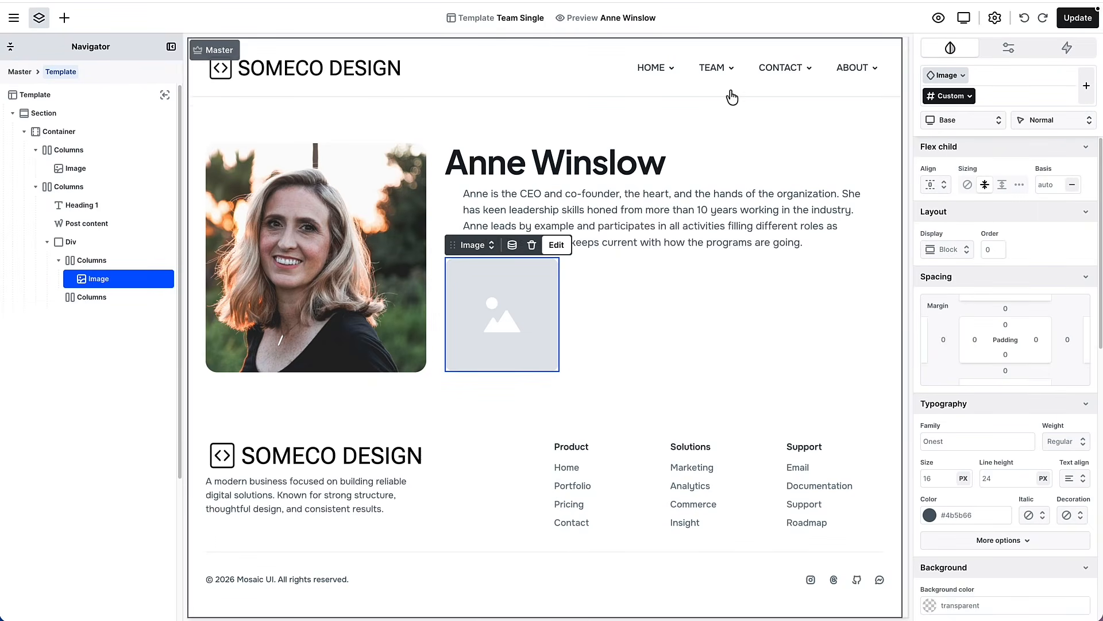
pyautogui.click(1076, 23)
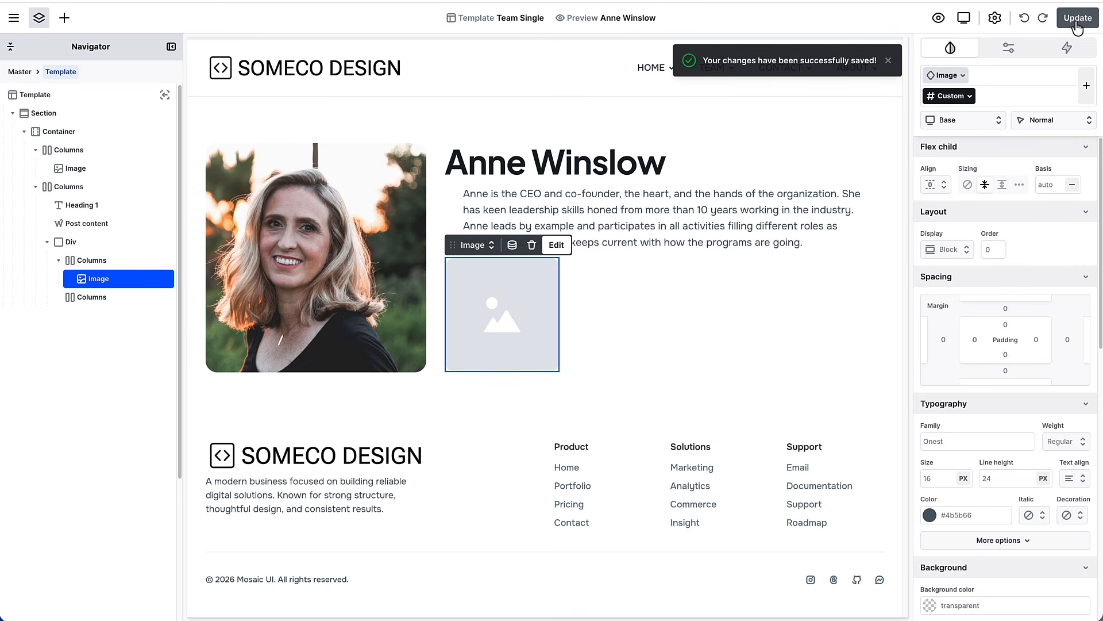
# Step: Exit the template editor to WordPress and open the Team Member Fields group in ACF for editing
pyautogui.click(14, 20)
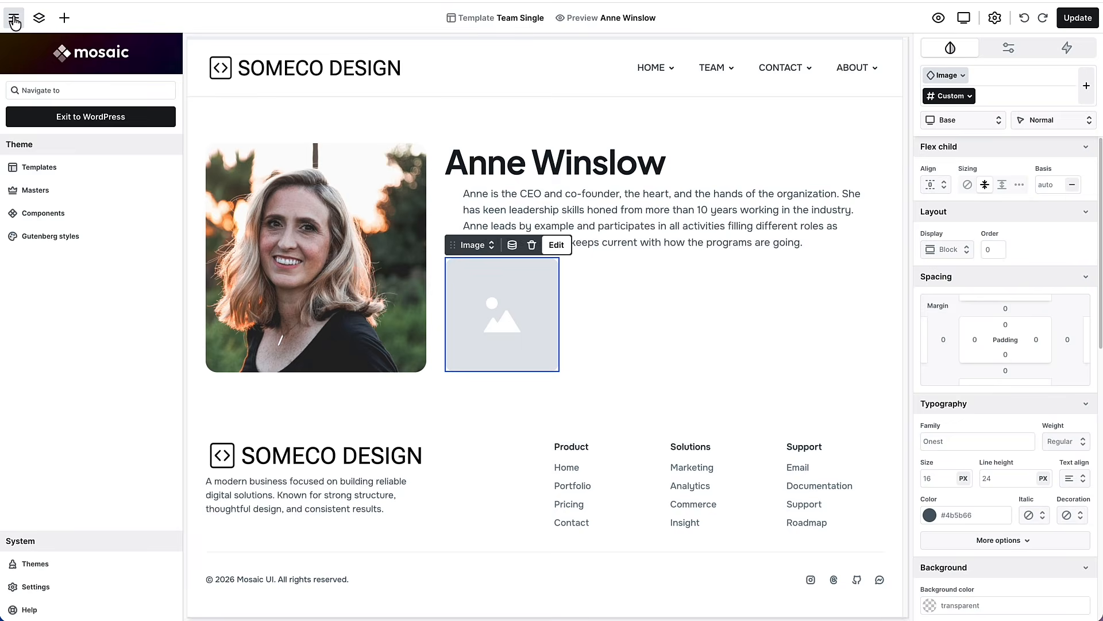
pyautogui.click(87, 118)
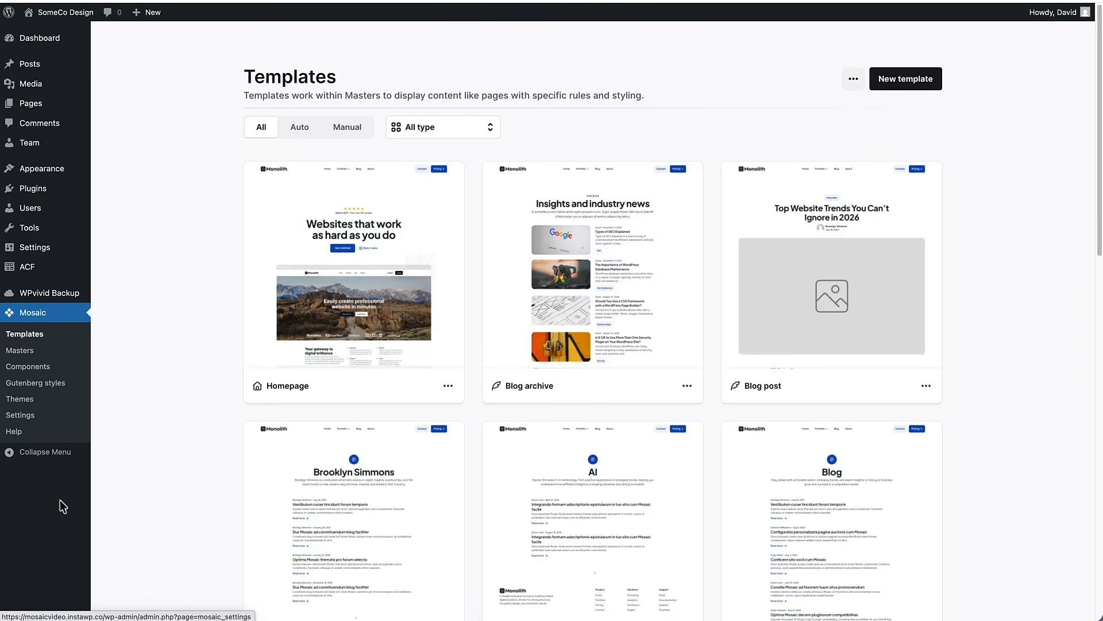
pyautogui.moveTo(38, 276)
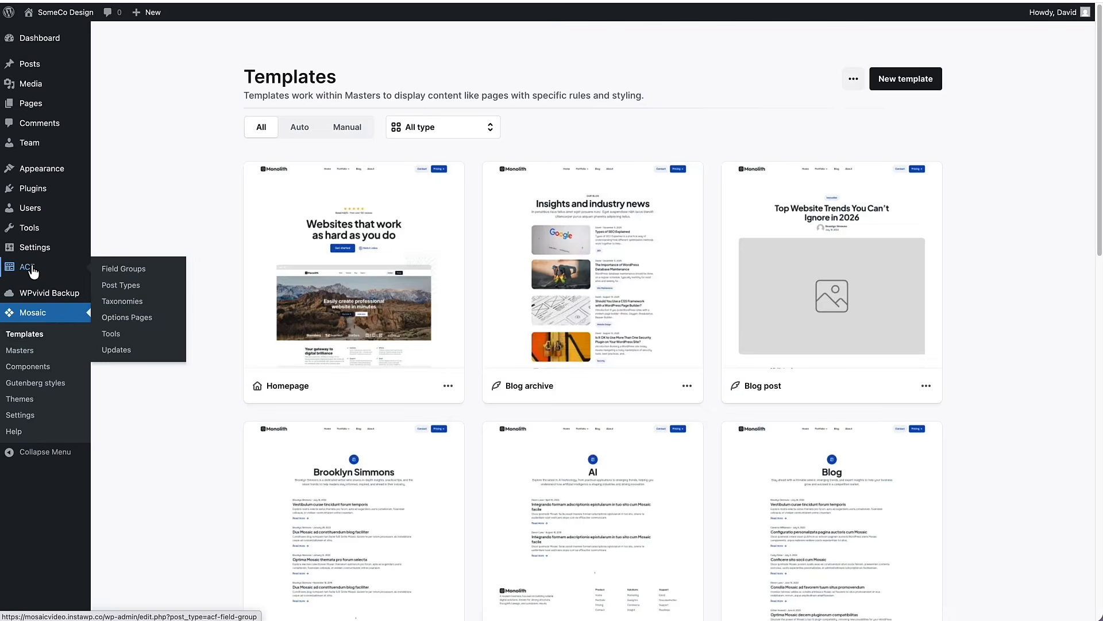
pyautogui.click(33, 271)
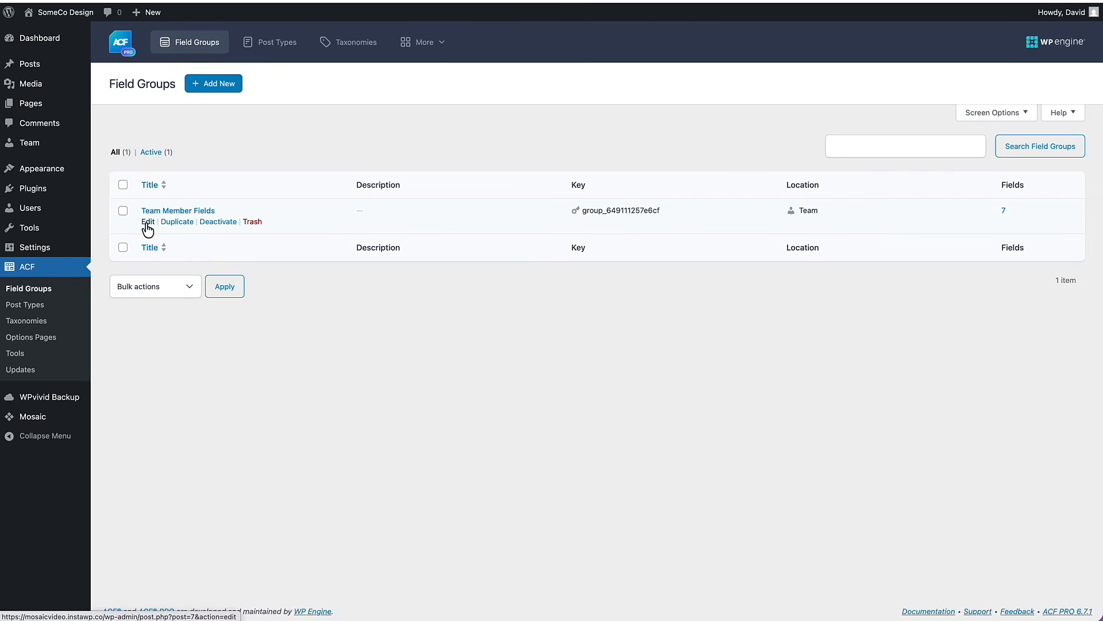
pyautogui.click(148, 223)
# Step: Set the Pet Photo field's return format to Image URL and save the field group
pyautogui.scroll(-1, 159, 226)
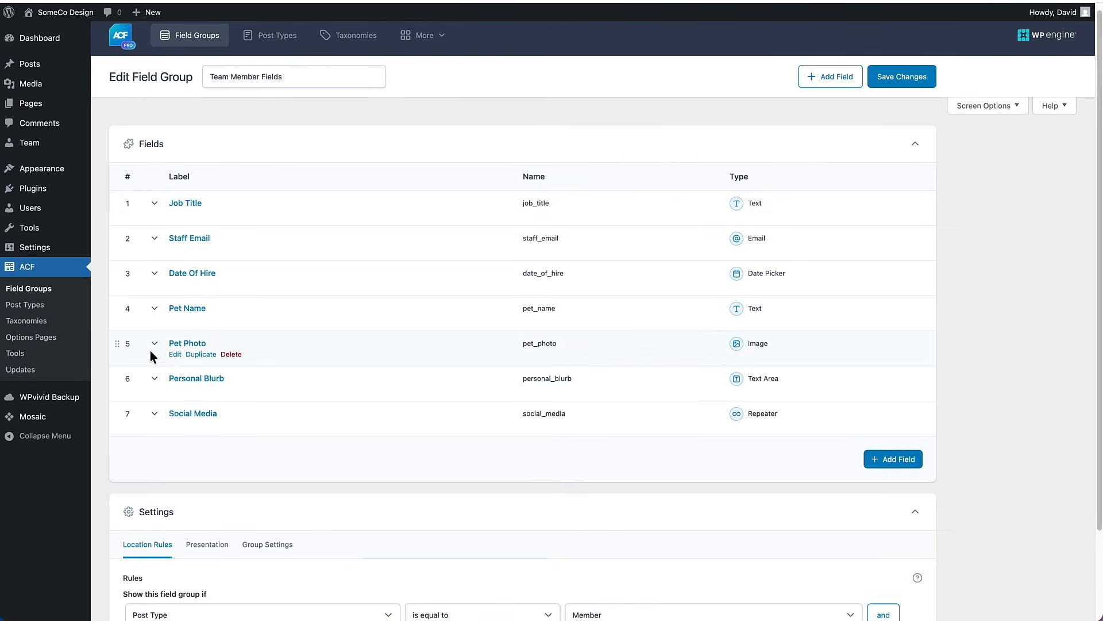
pyautogui.click(168, 354)
pyautogui.scroll(-4, 178, 343)
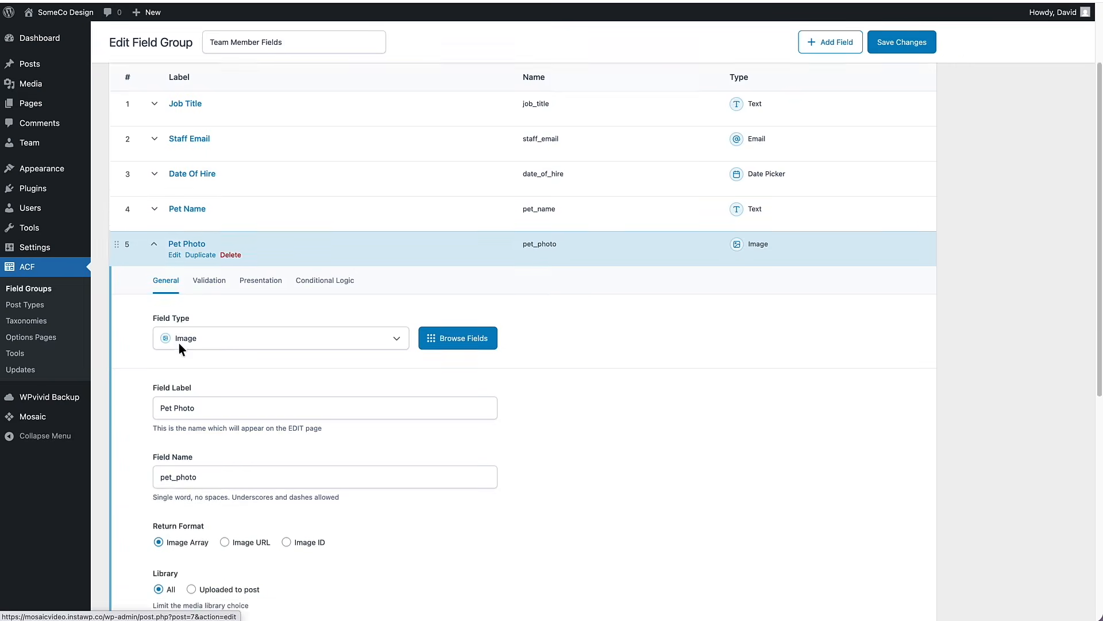
pyautogui.scroll(-3, 185, 326)
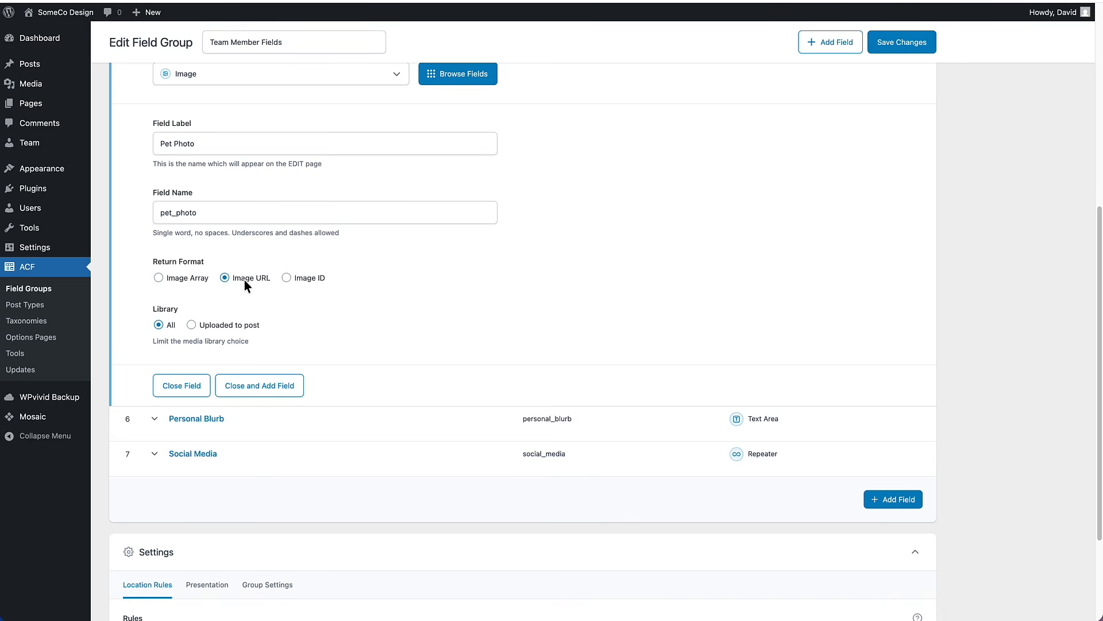
pyautogui.click(880, 56)
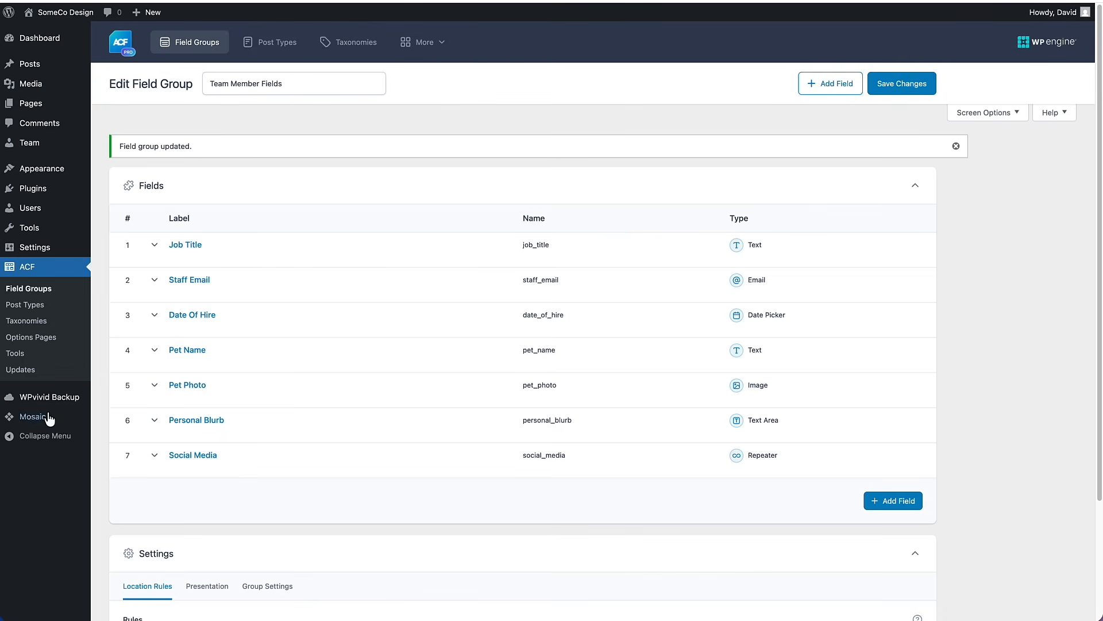
# Step: Return to the Mosaic templates and open the Team Single template for editing
pyautogui.moveTo(62, 421)
pyautogui.click(153, 420)
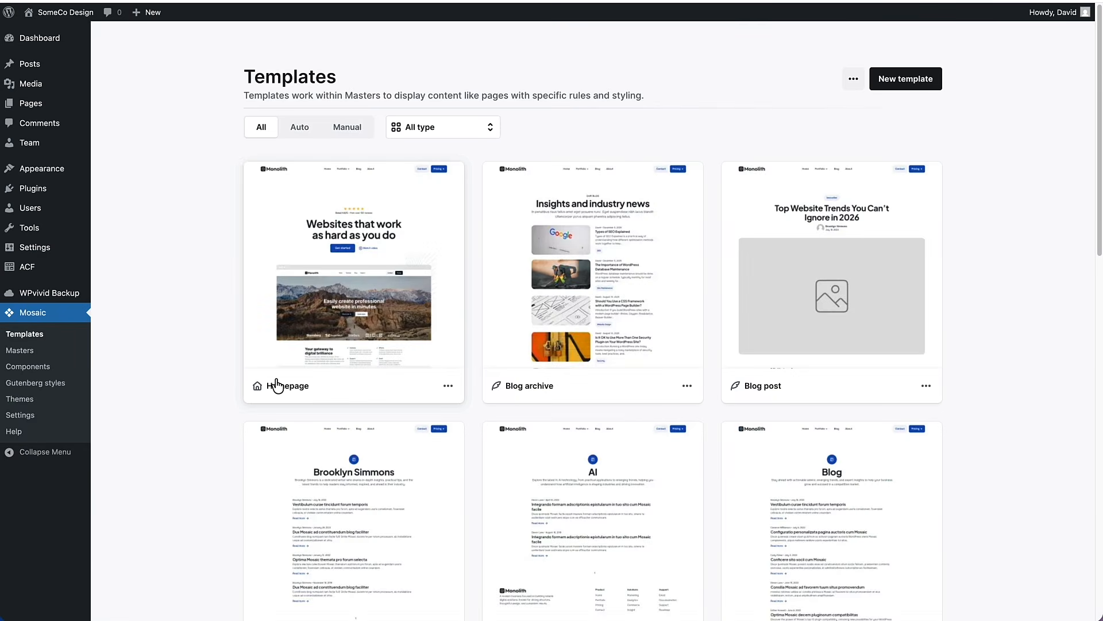
pyautogui.scroll(-10, 270, 414)
pyautogui.scroll(-4, 277, 382)
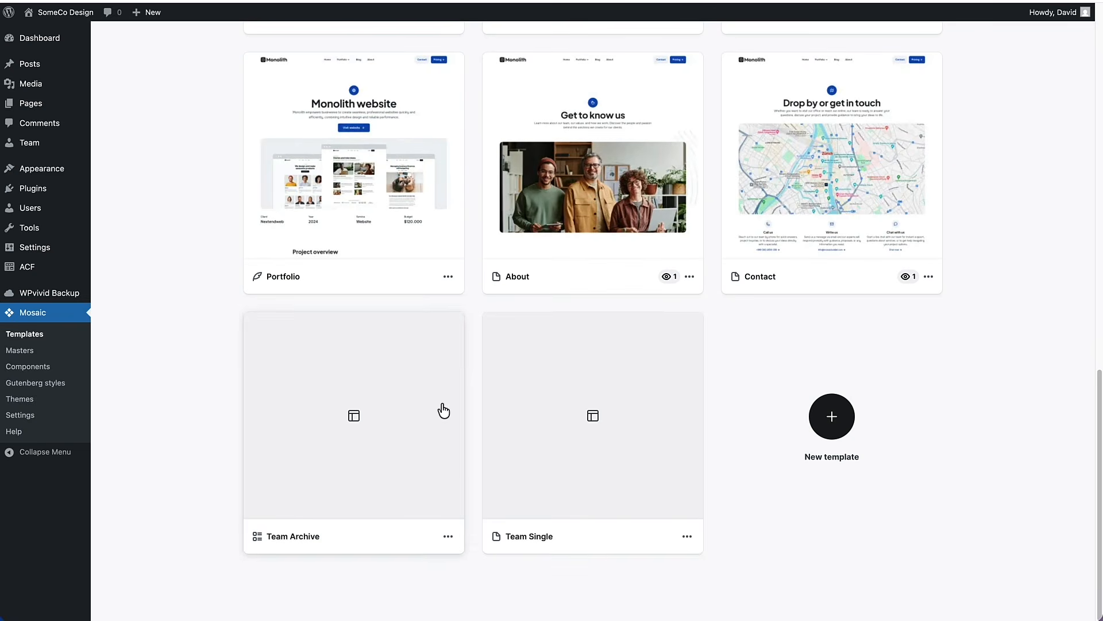
pyautogui.click(527, 406)
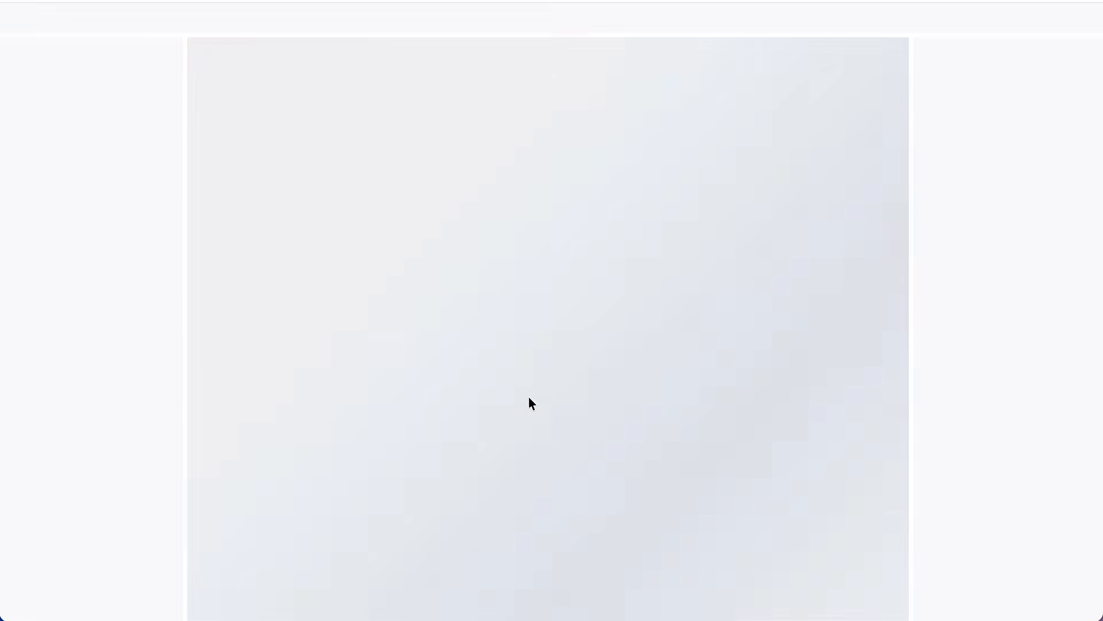
# Step: Insert the member's Pet Photo as dynamic data into the placeholder image inside the Div
pyautogui.click(516, 329)
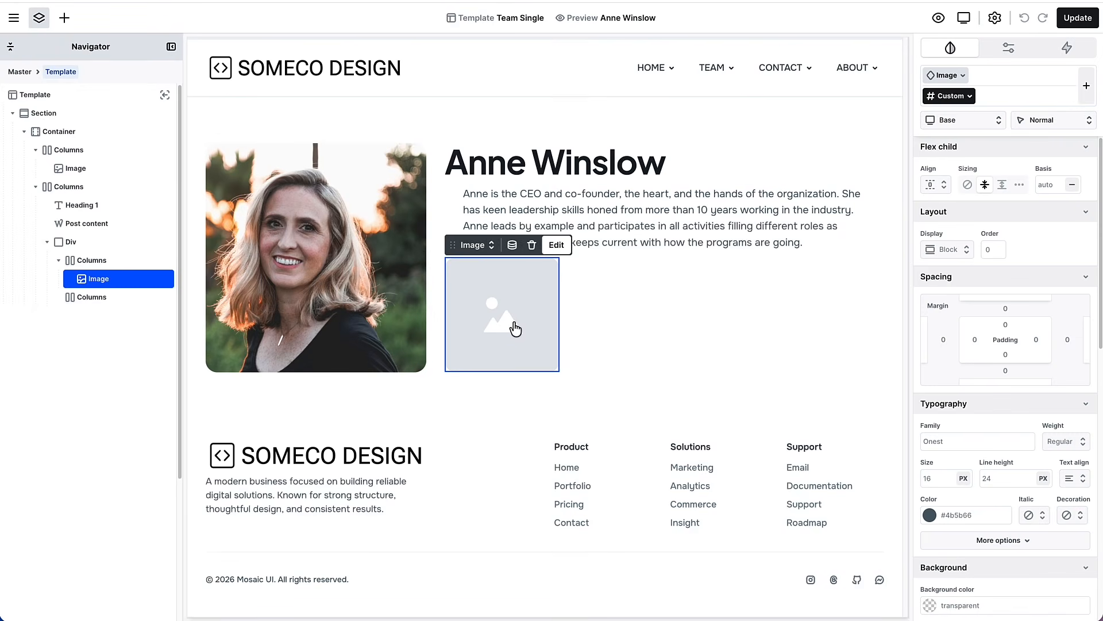
pyautogui.click(513, 245)
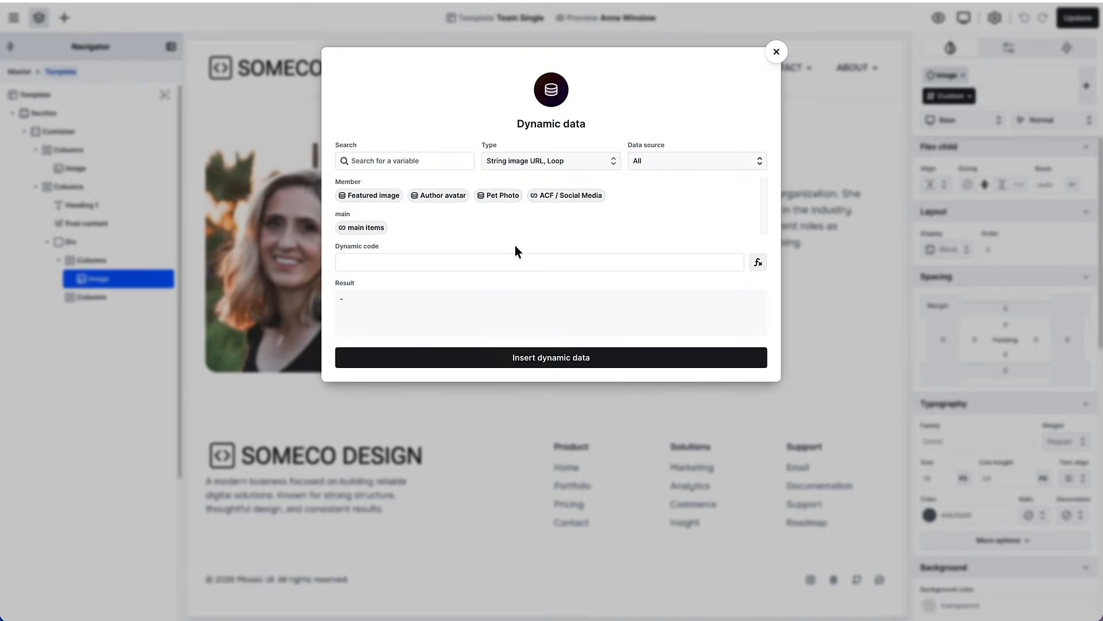
pyautogui.click(504, 200)
pyautogui.click(546, 361)
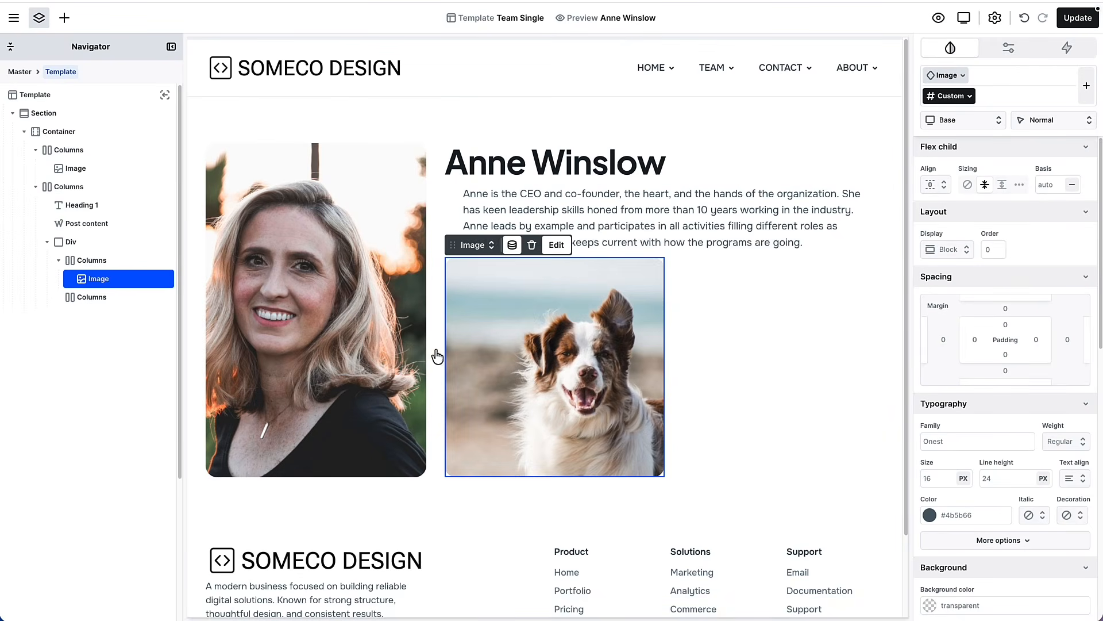
# Step: Set the member's portrait image to a width of 350 px and a height of 350 px
pyautogui.click(347, 282)
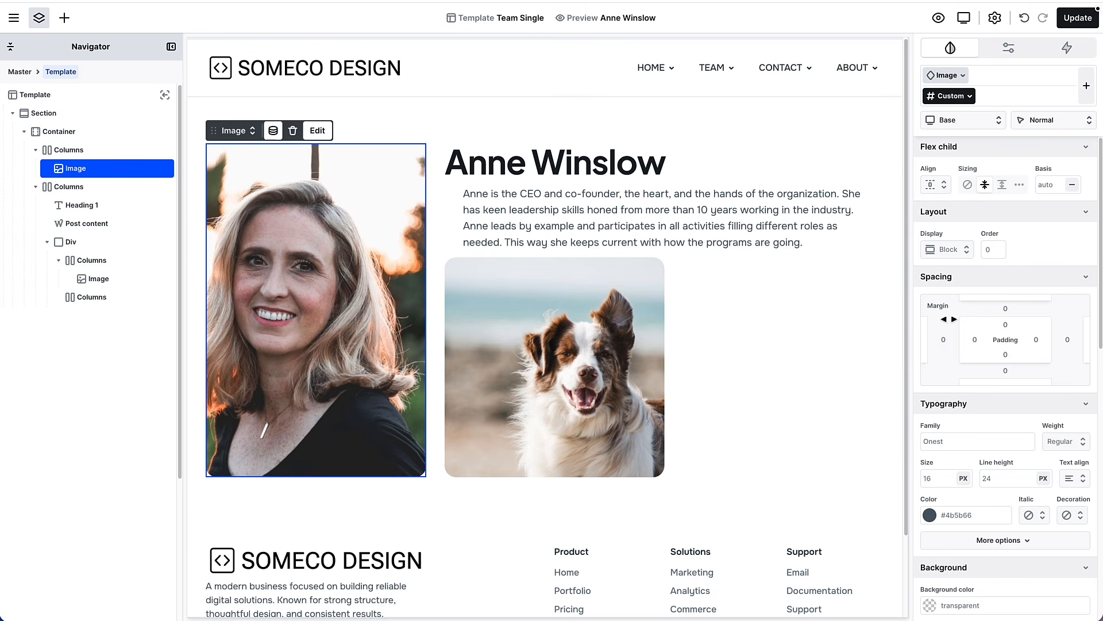
pyautogui.scroll(-7, 949, 319)
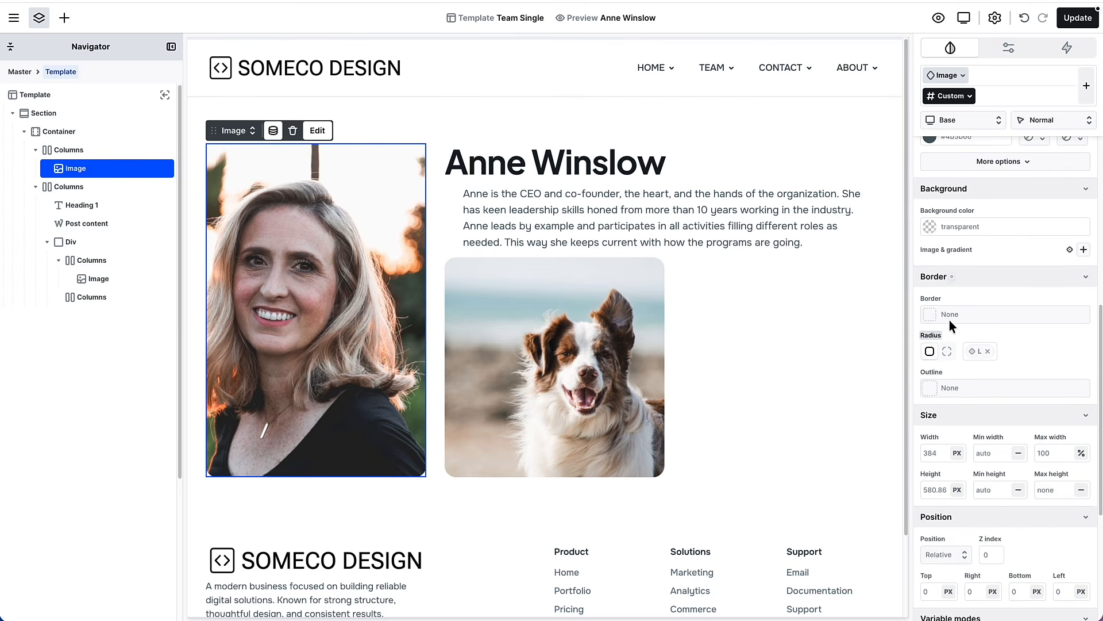
pyautogui.moveTo(940, 452); pyautogui.dragTo(929, 452)
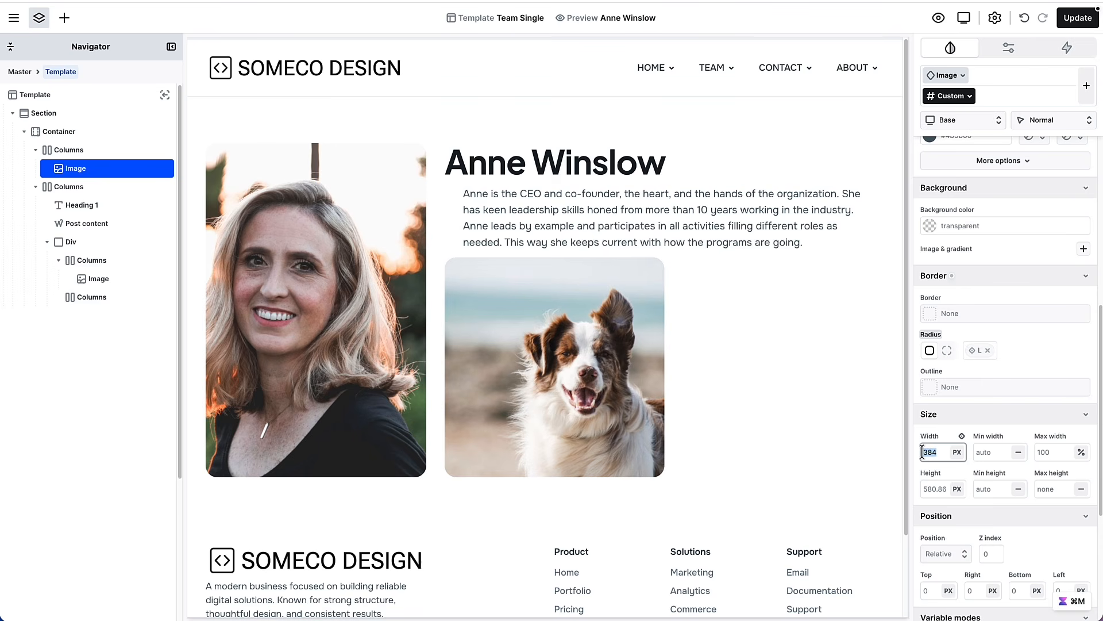
pyautogui.write('350')
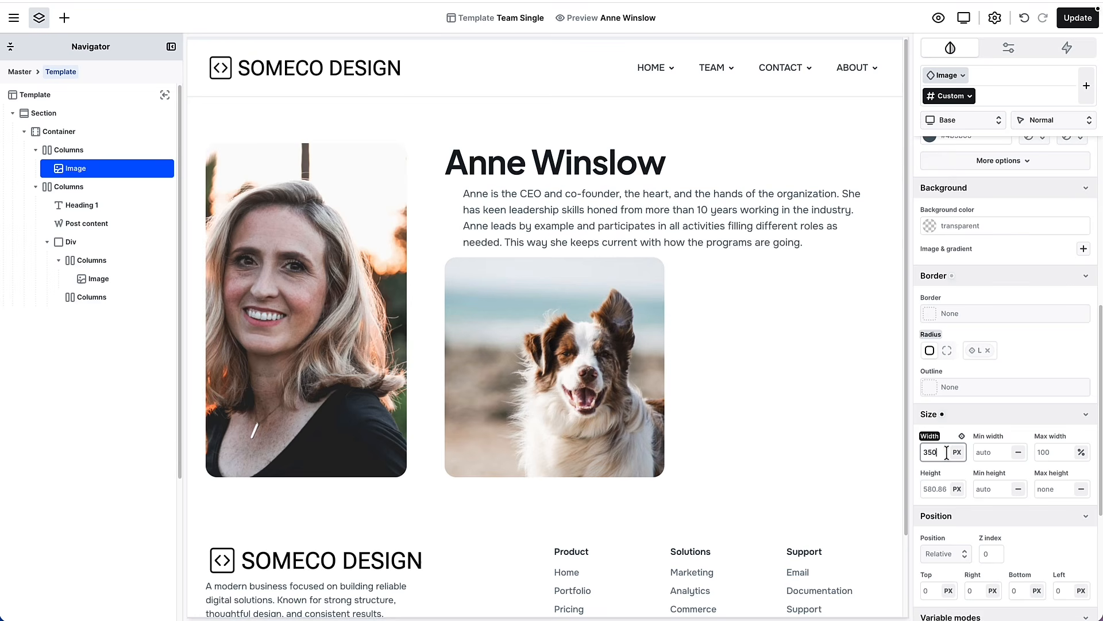
pyautogui.click(932, 487)
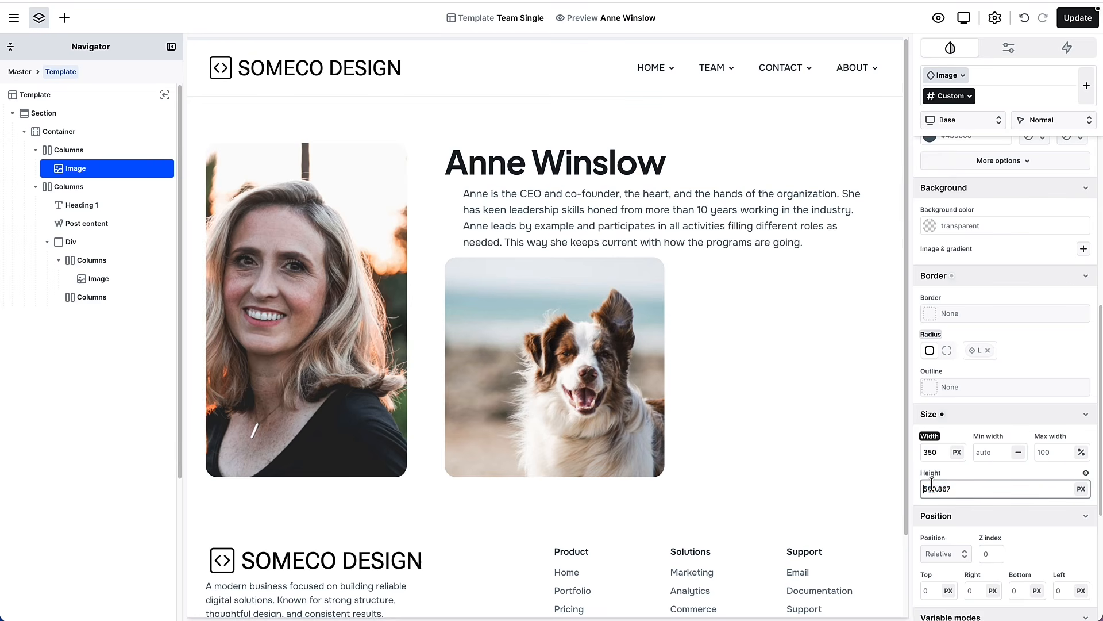
pyautogui.write('350')
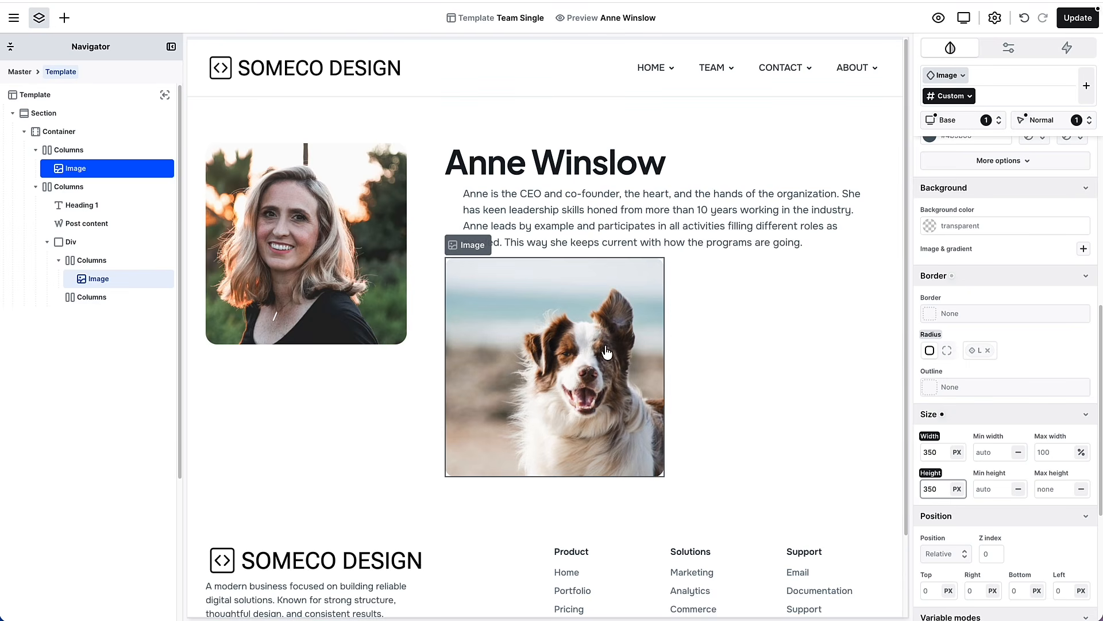
# Step: Set the pet photo's width to 200 px
pyautogui.click(580, 346)
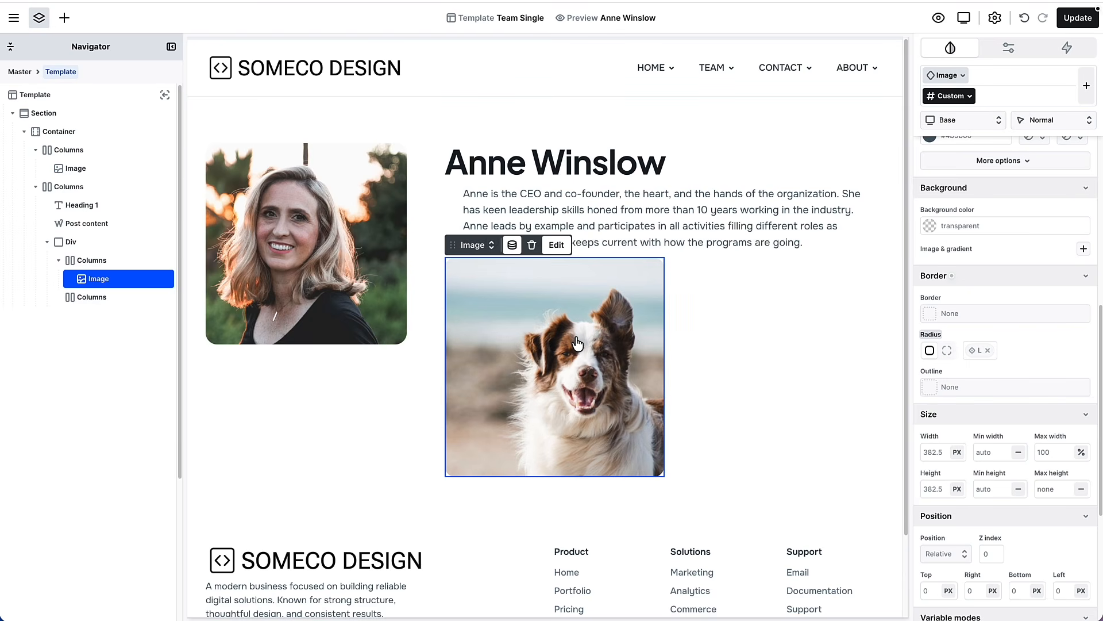
pyautogui.click(926, 452)
pyautogui.write('200')
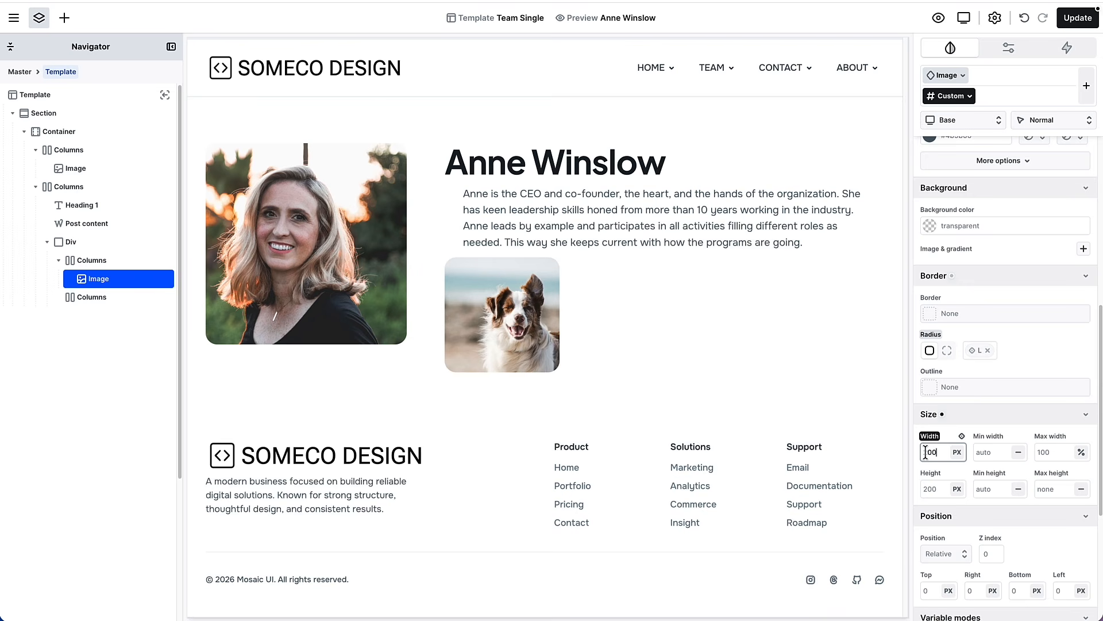
# Step: Add a Text element to the second Columns element in the Div and fill it with the Personal Blurb dynamic data
pyautogui.click(730, 312)
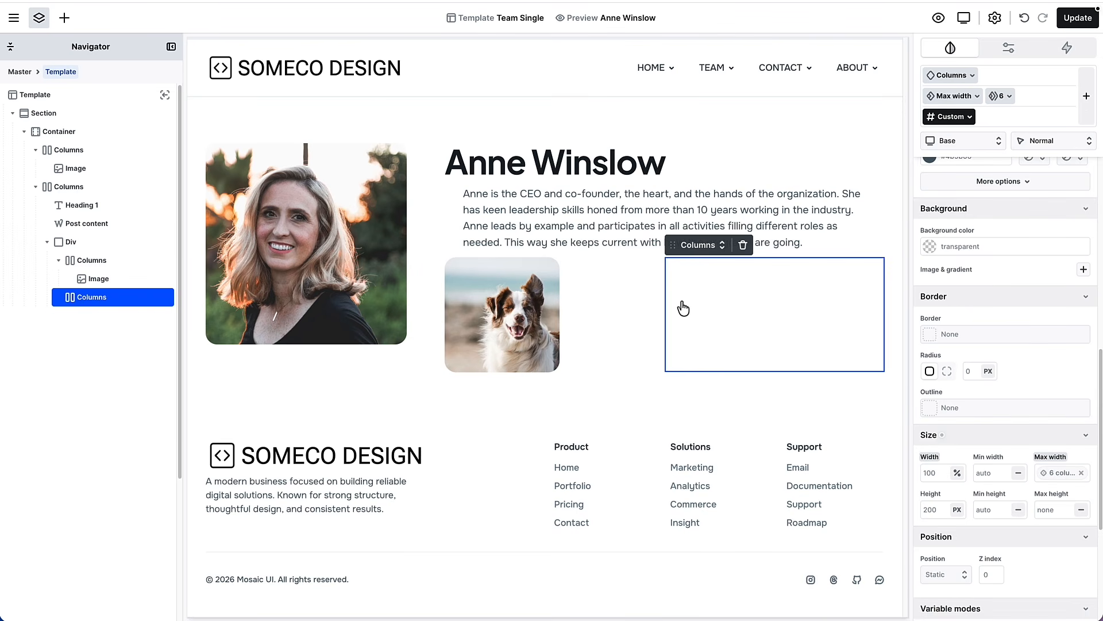
pyautogui.click(65, 19)
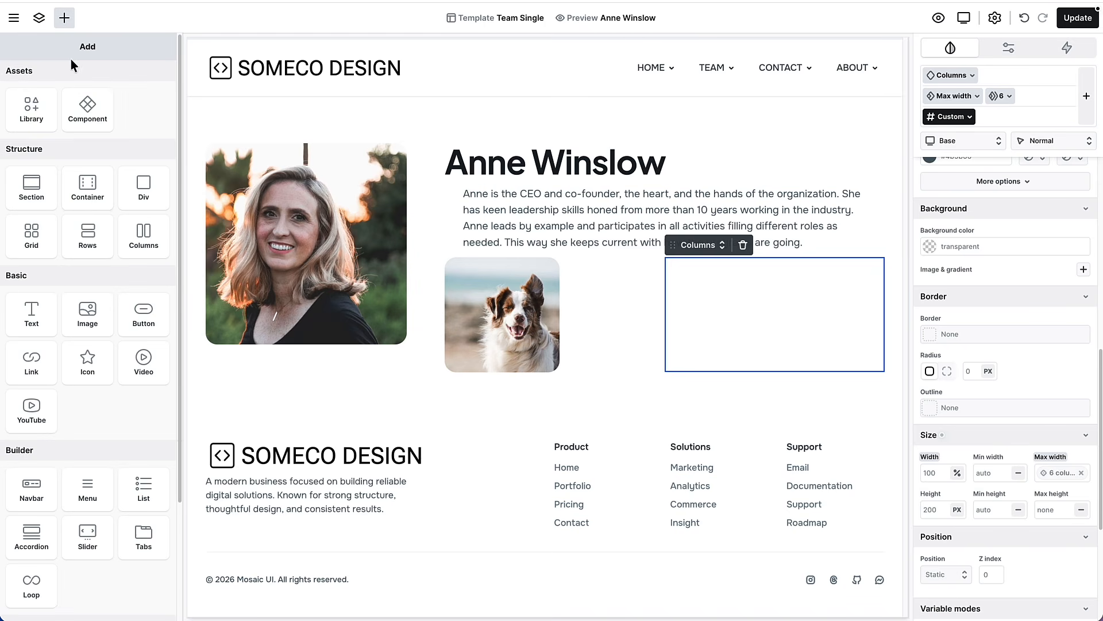
pyautogui.click(30, 320)
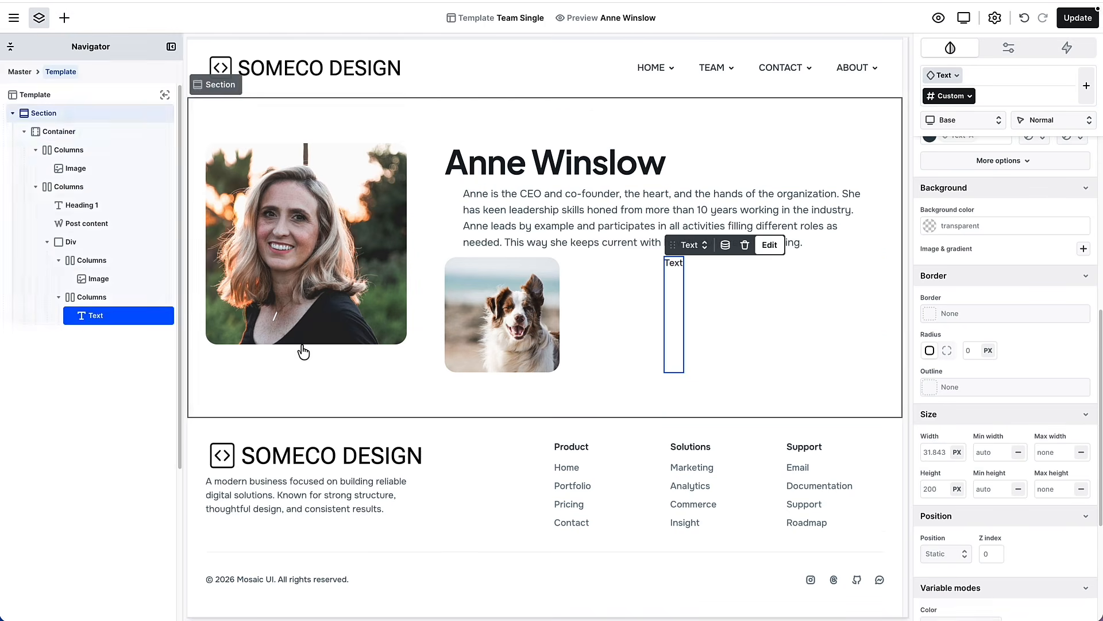
pyautogui.click(726, 246)
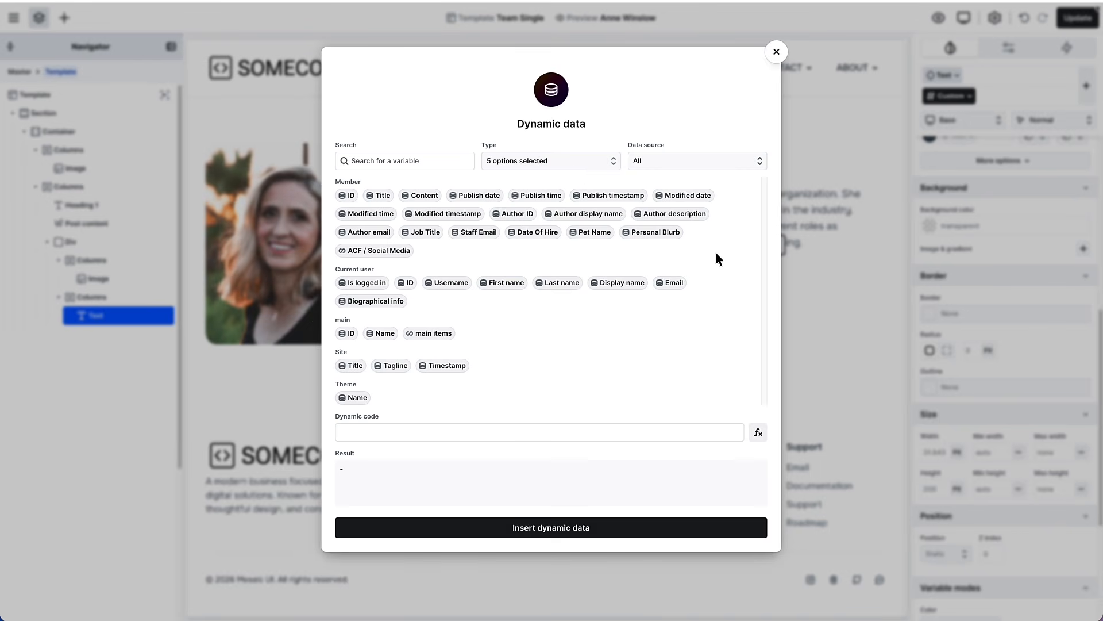
pyautogui.click(653, 235)
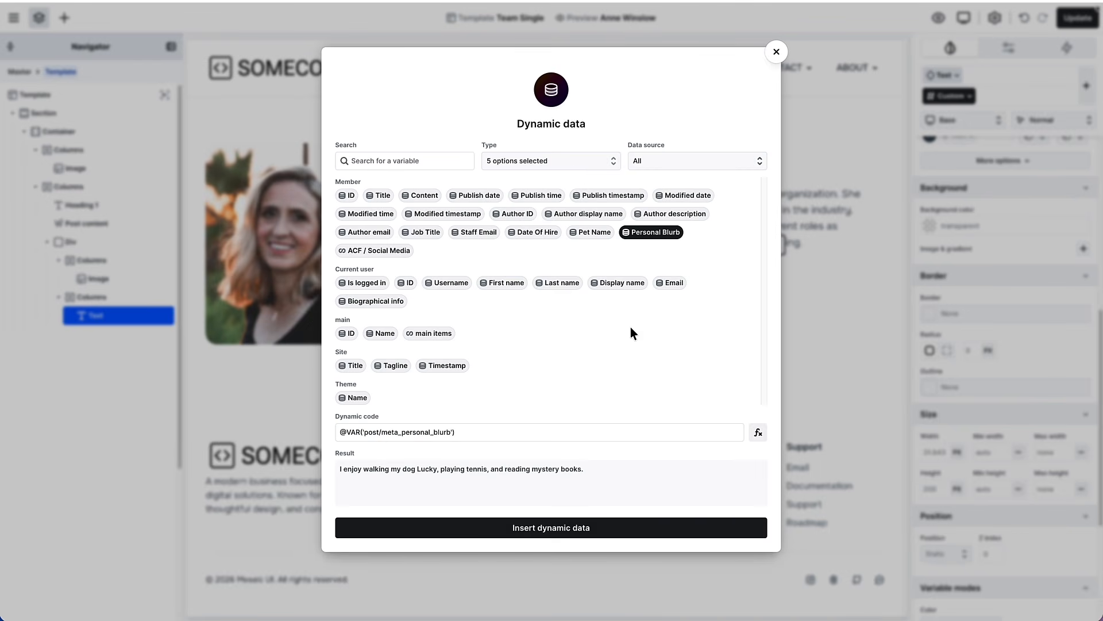
pyautogui.click(561, 530)
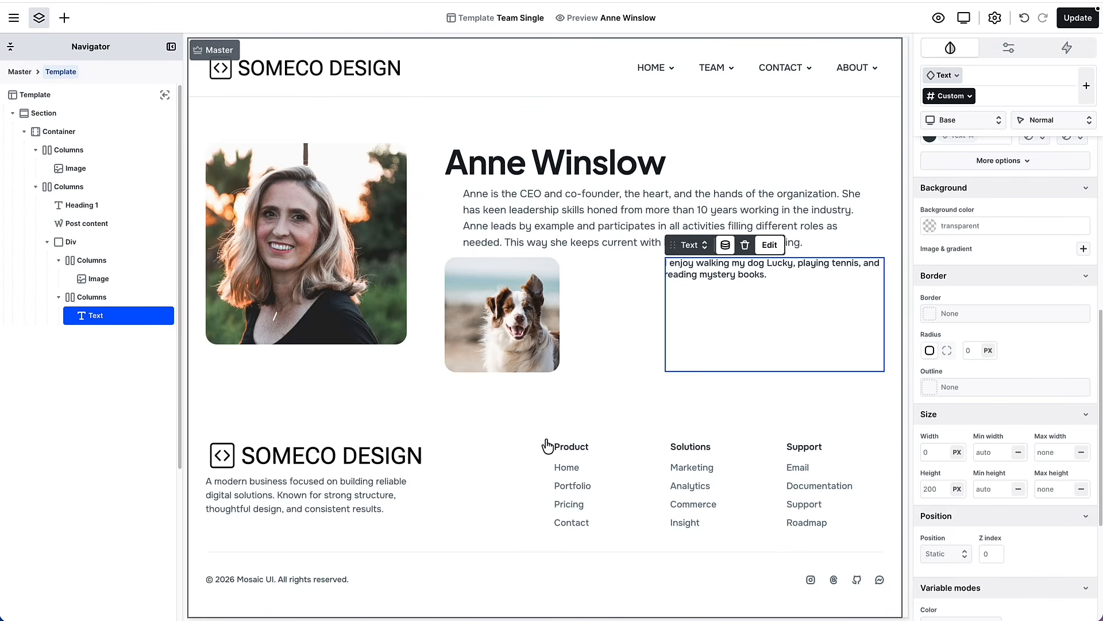
# Step: Set the pet photo's Columns element to Grow sizing and its horizontal content alignment to Center
pyautogui.click(94, 262)
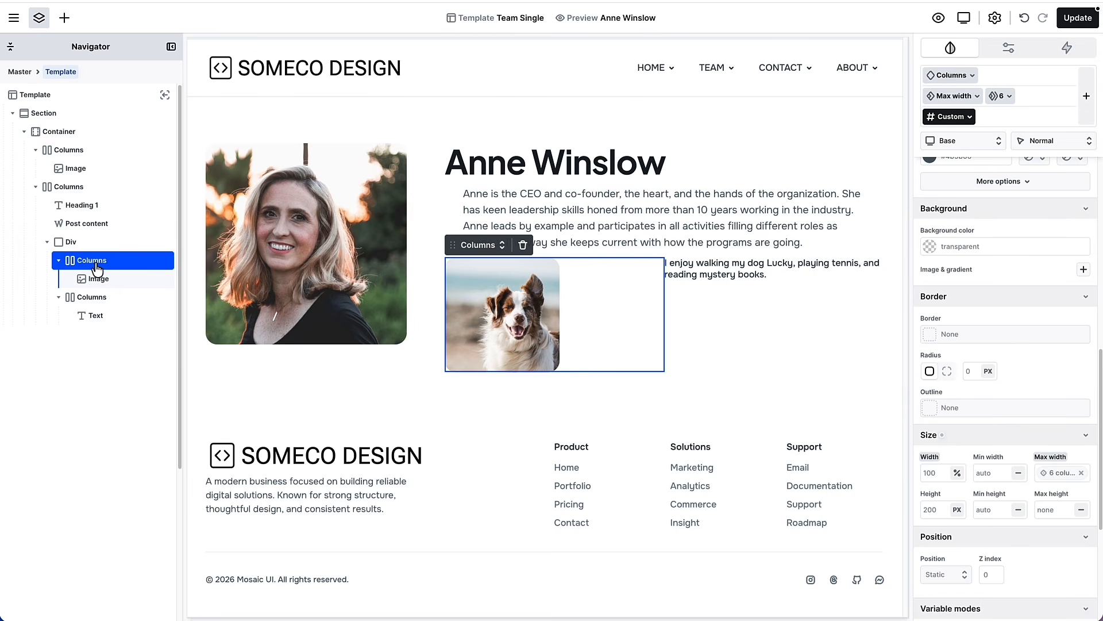
pyautogui.scroll(10, 1002, 251)
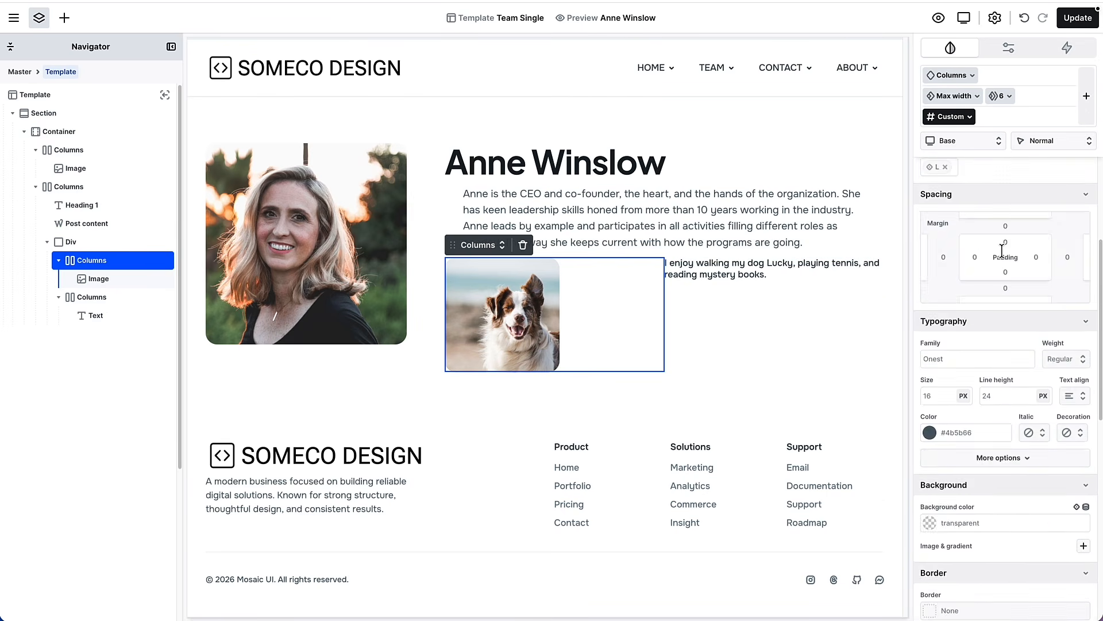
pyautogui.click(1003, 205)
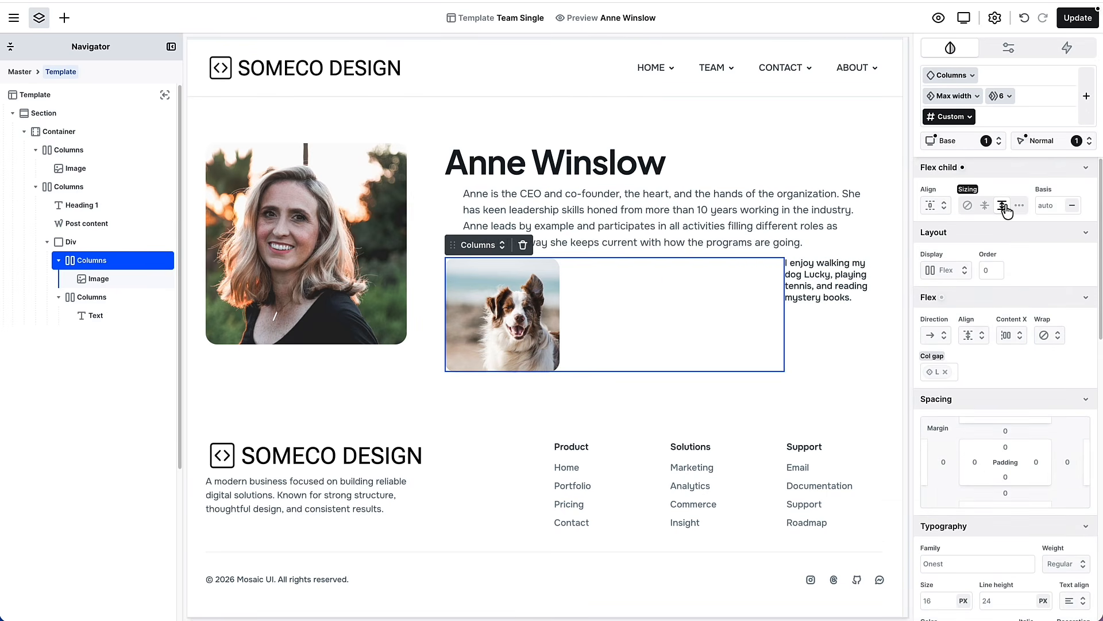
pyautogui.click(1008, 337)
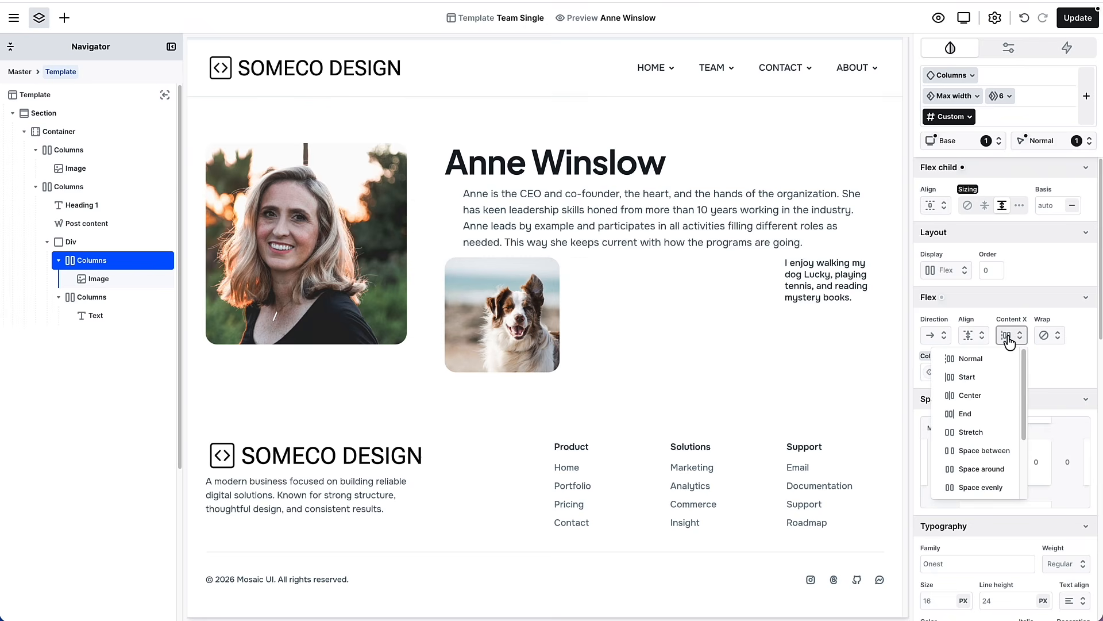
pyautogui.click(985, 396)
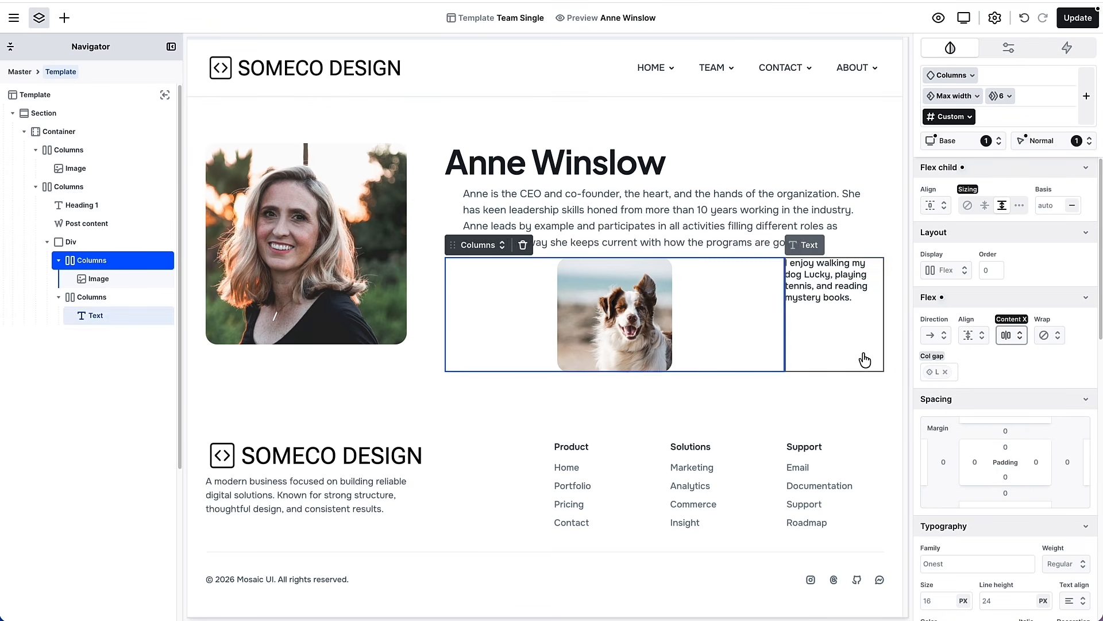
# Step: Adjust the Personal Blurb text's flex sizing and align it to the vertical center beside the pet photo
pyautogui.click(821, 309)
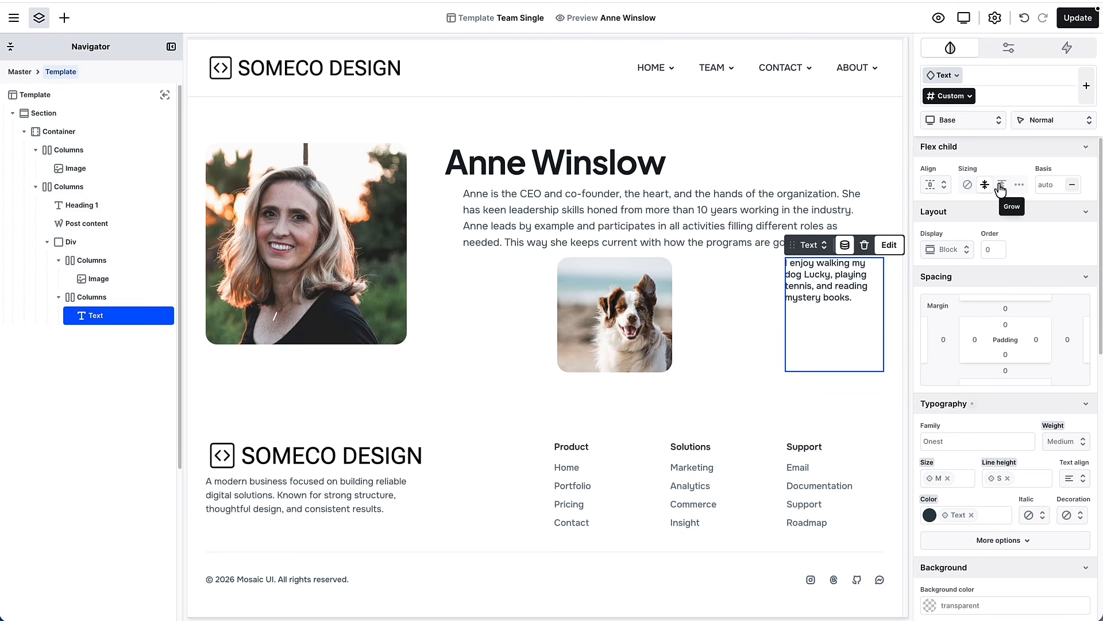
pyautogui.click(983, 185)
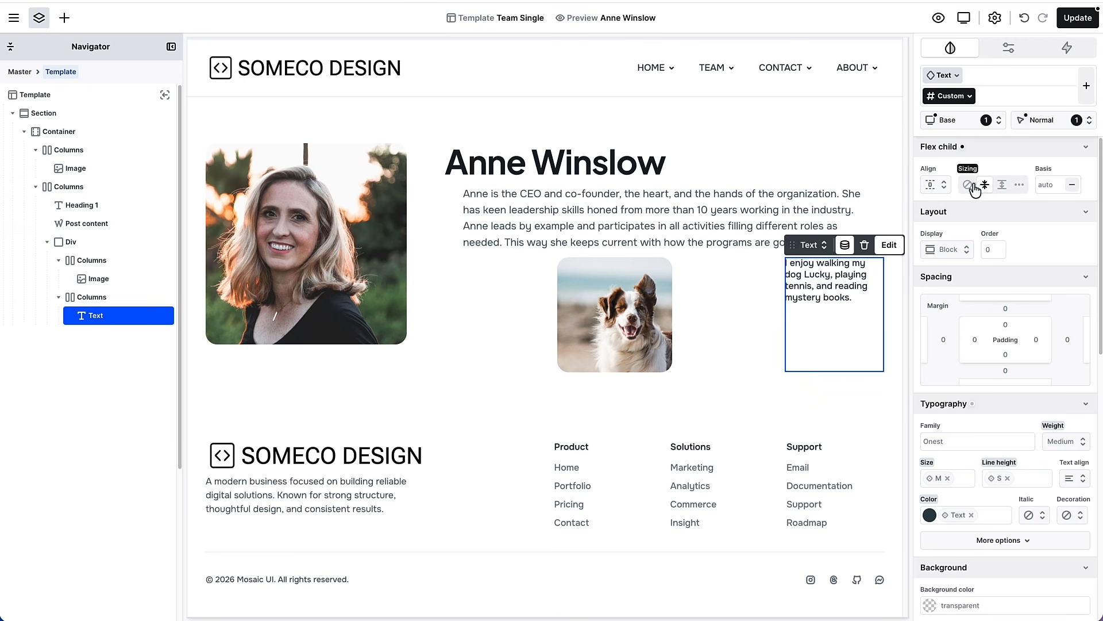
pyautogui.click(935, 184)
pyautogui.click(935, 245)
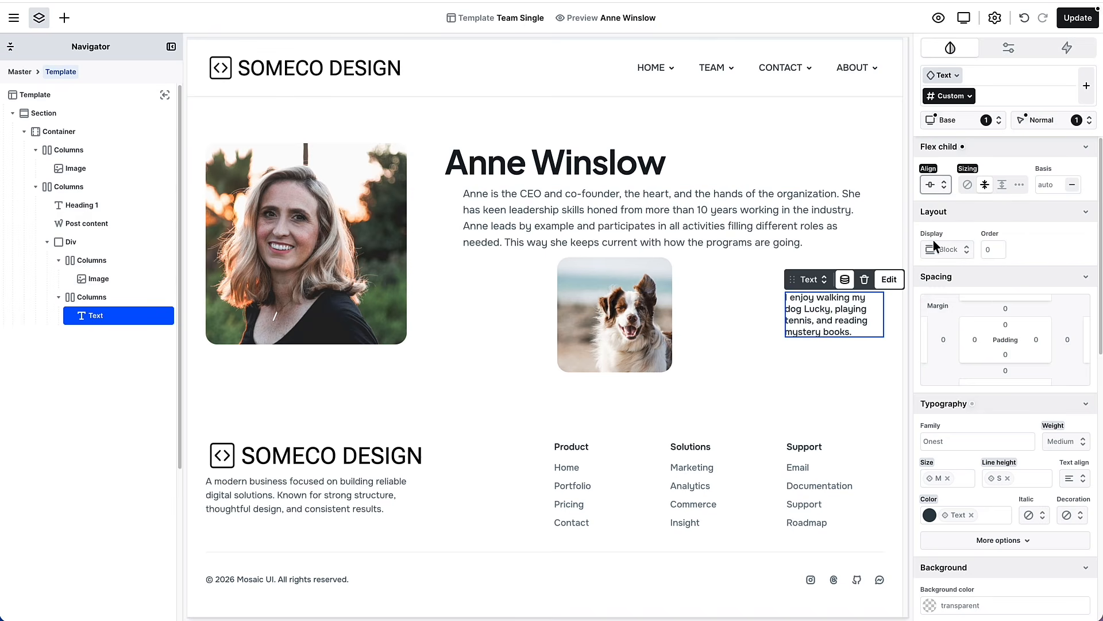
# Step: Reset the flex sizing of the pet photo's Columns element to its inherited value
pyautogui.click(734, 274)
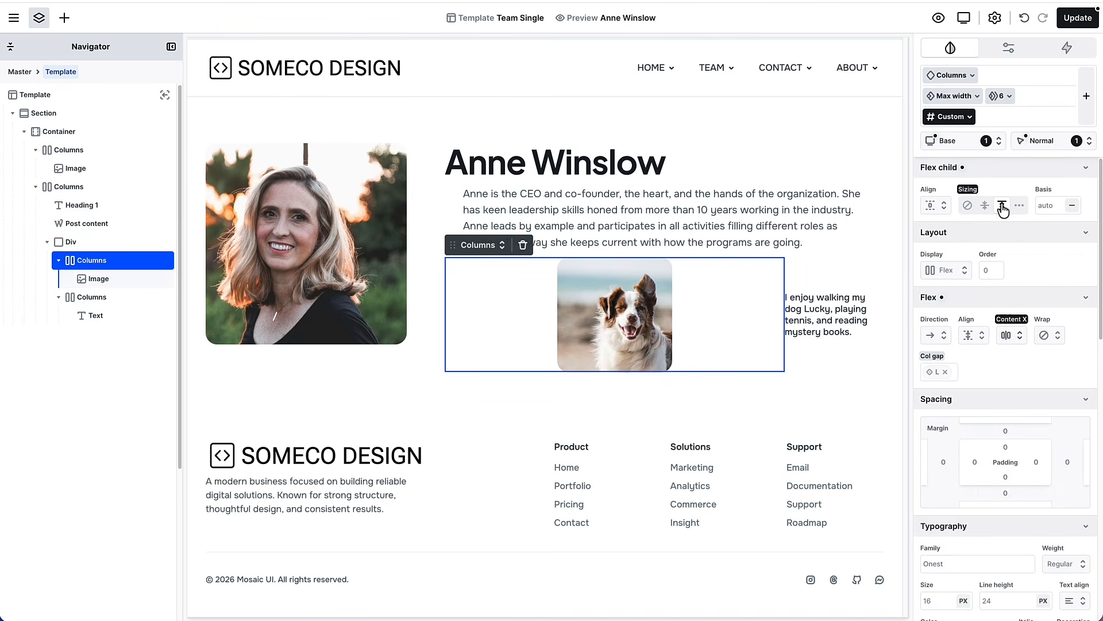
pyautogui.click(966, 192)
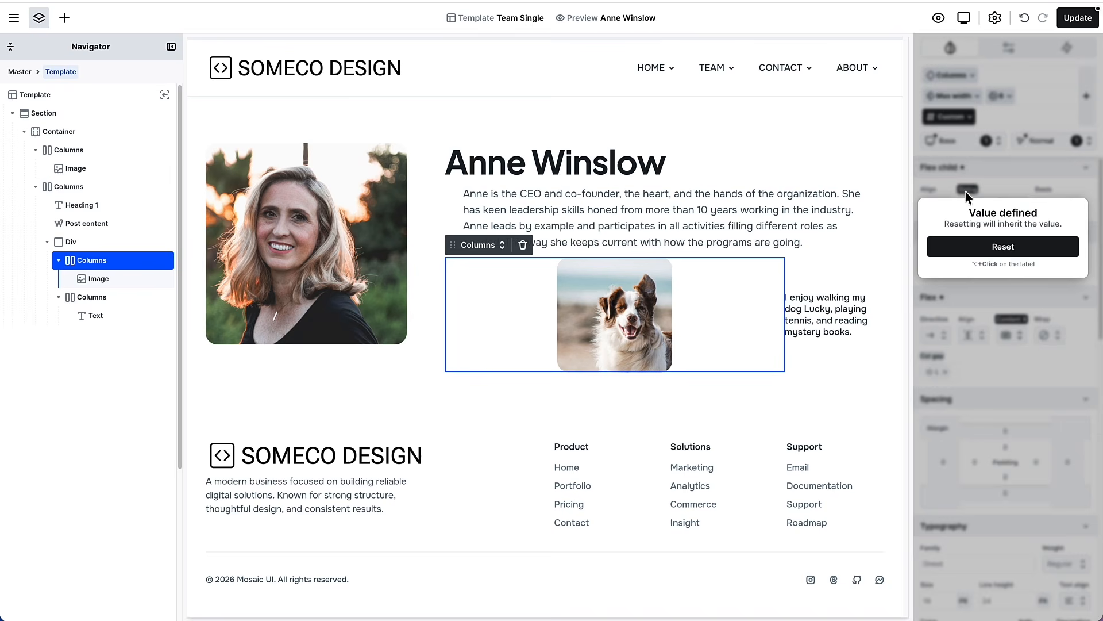
pyautogui.click(999, 246)
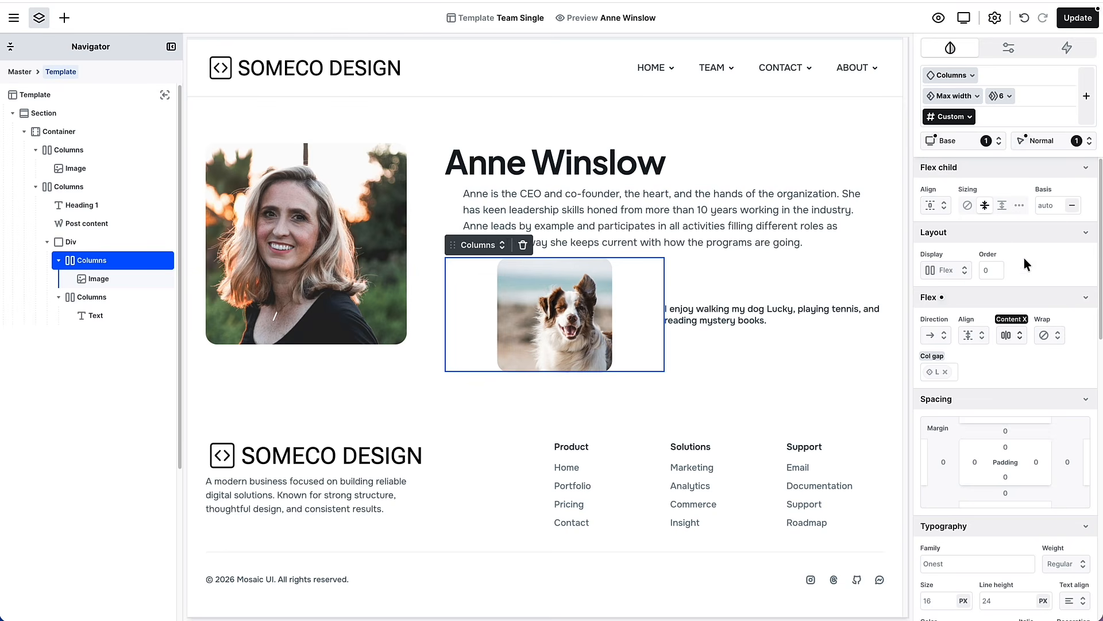
pyautogui.click(985, 208)
pyautogui.click(967, 188)
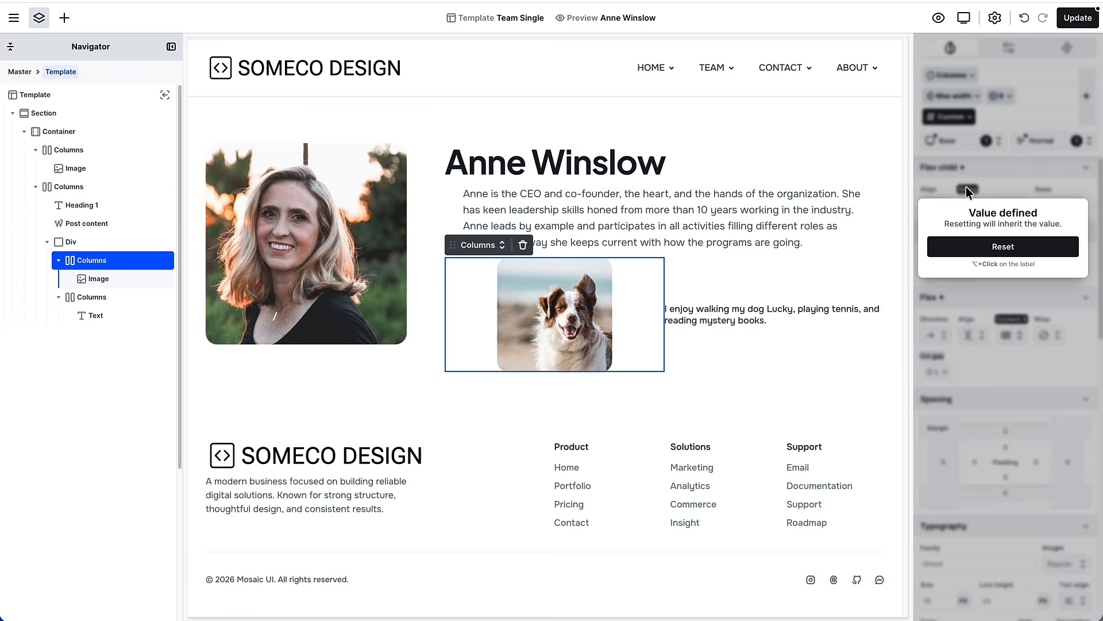
pyautogui.click(1004, 247)
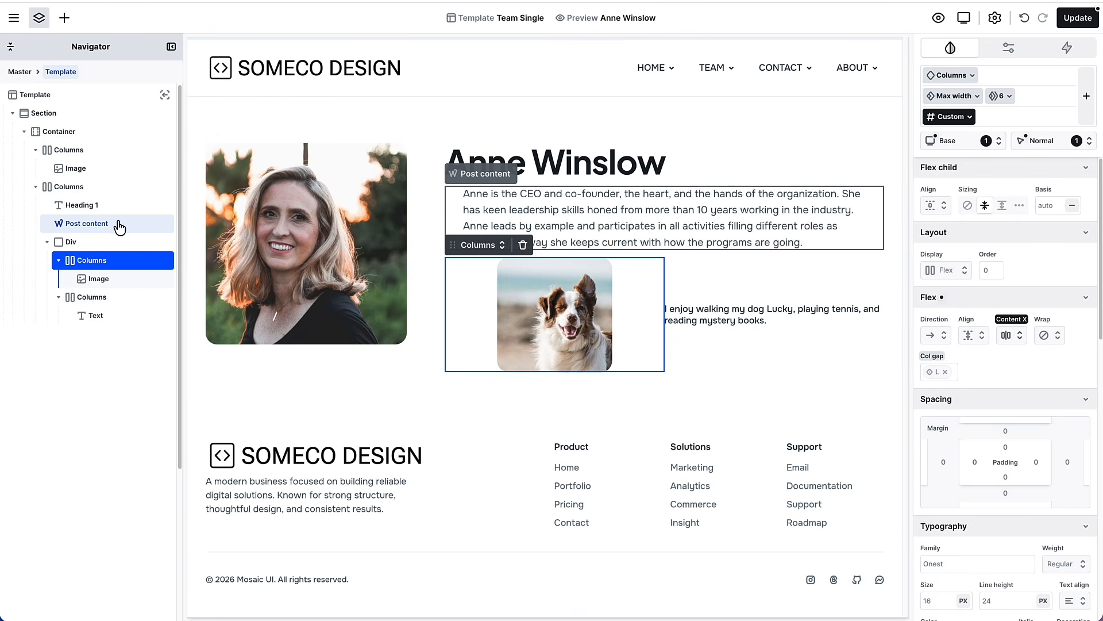
# Step: Insert a Loop element of type ACF / Social Media after the member's portrait image
pyautogui.click(109, 168)
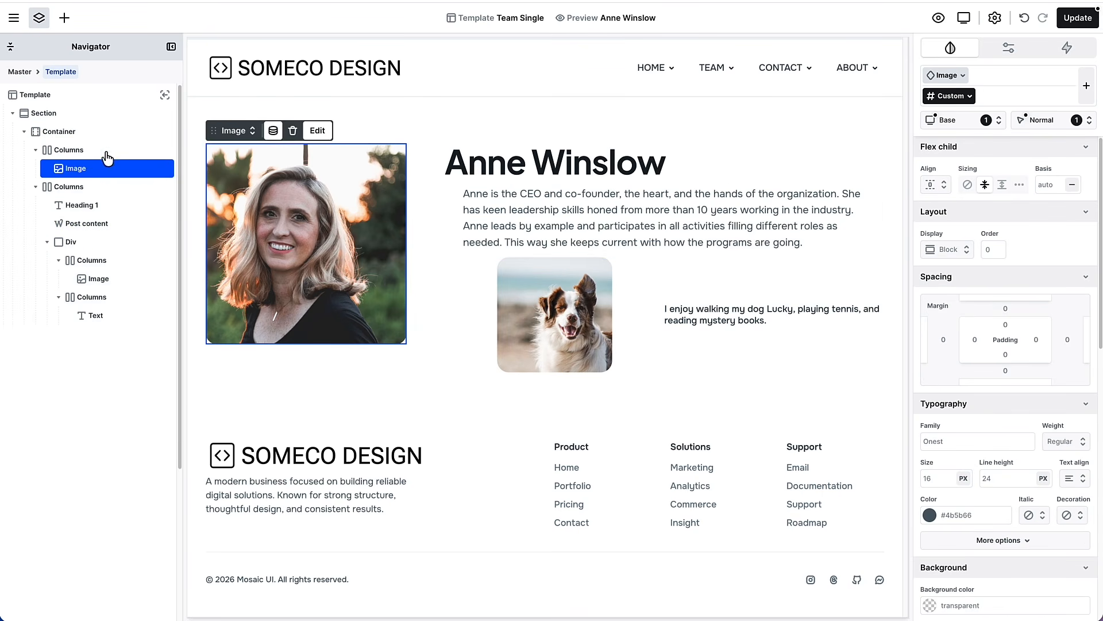
pyautogui.click(65, 19)
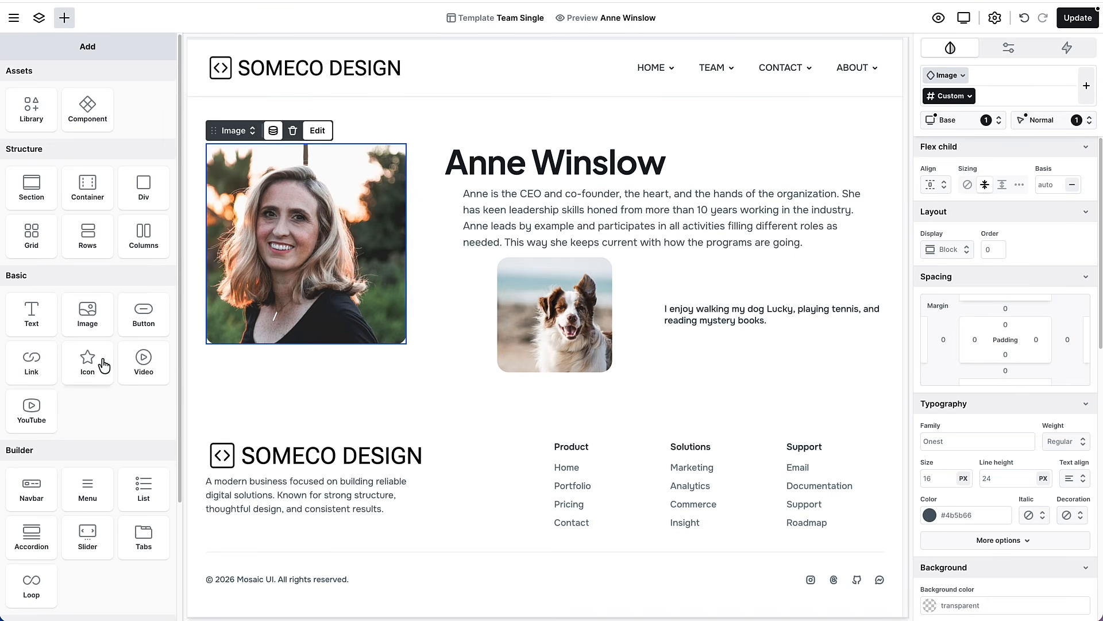
pyautogui.scroll(-1, 103, 368)
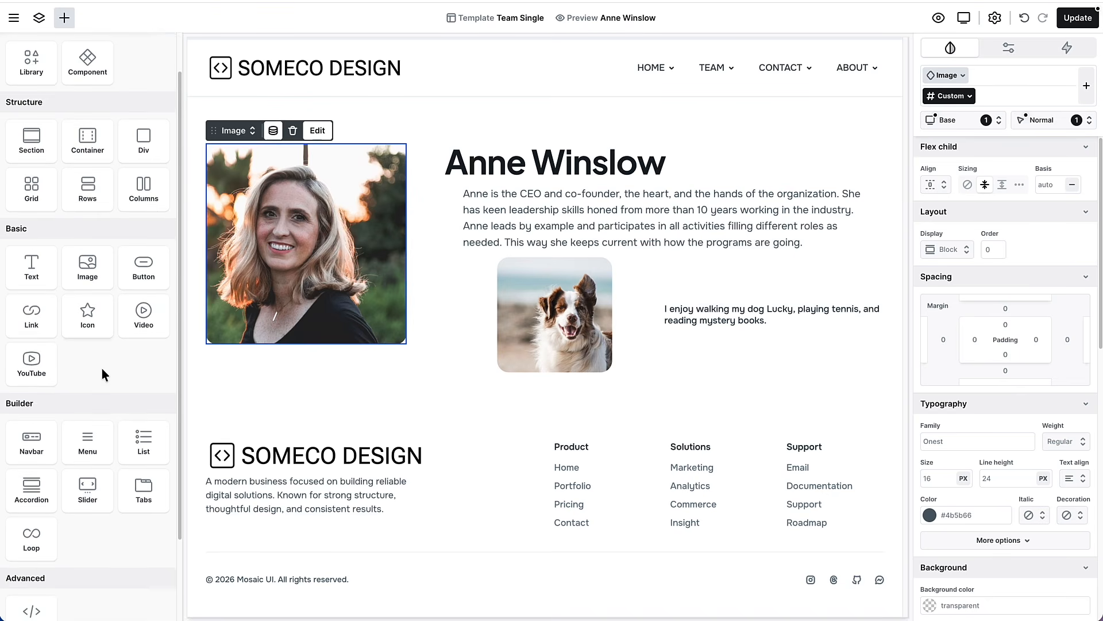
pyautogui.click(32, 527)
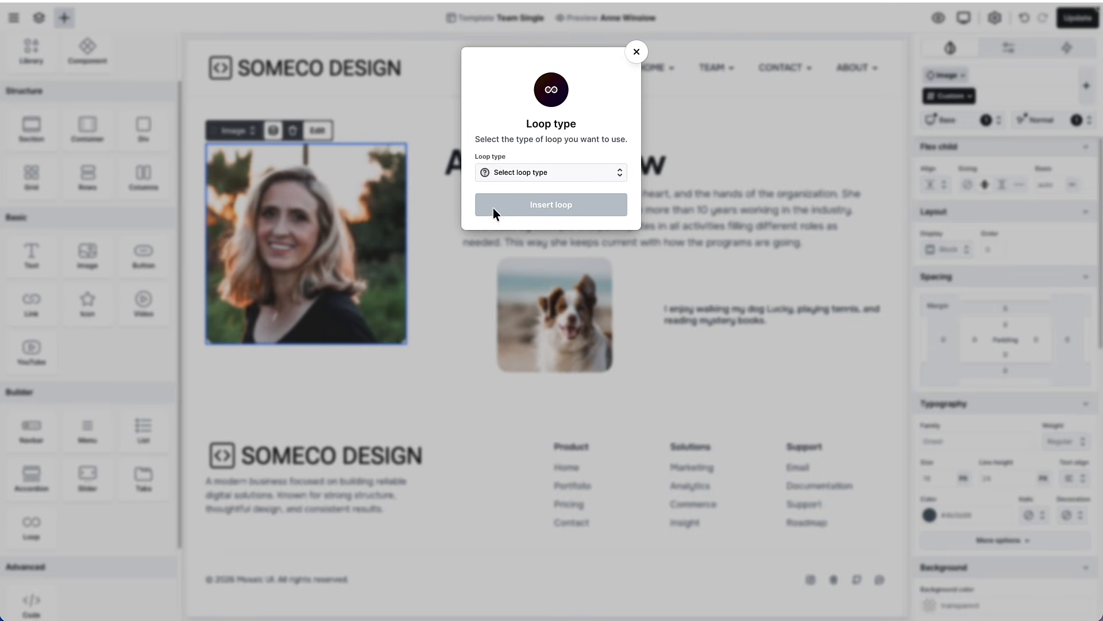
pyautogui.click(575, 174)
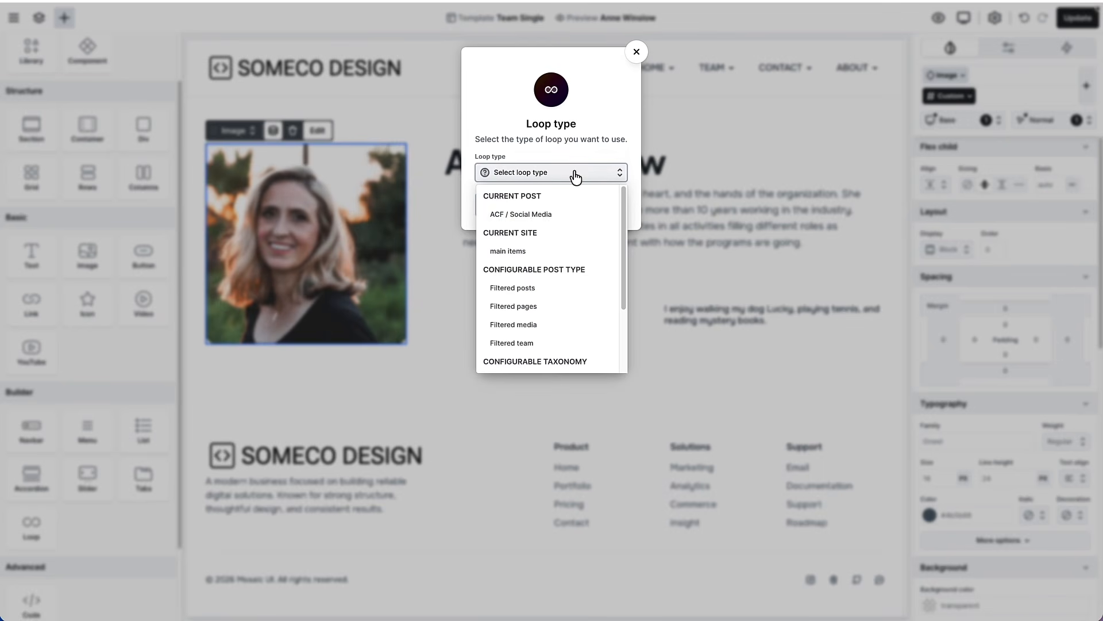
pyautogui.click(534, 215)
pyautogui.click(537, 208)
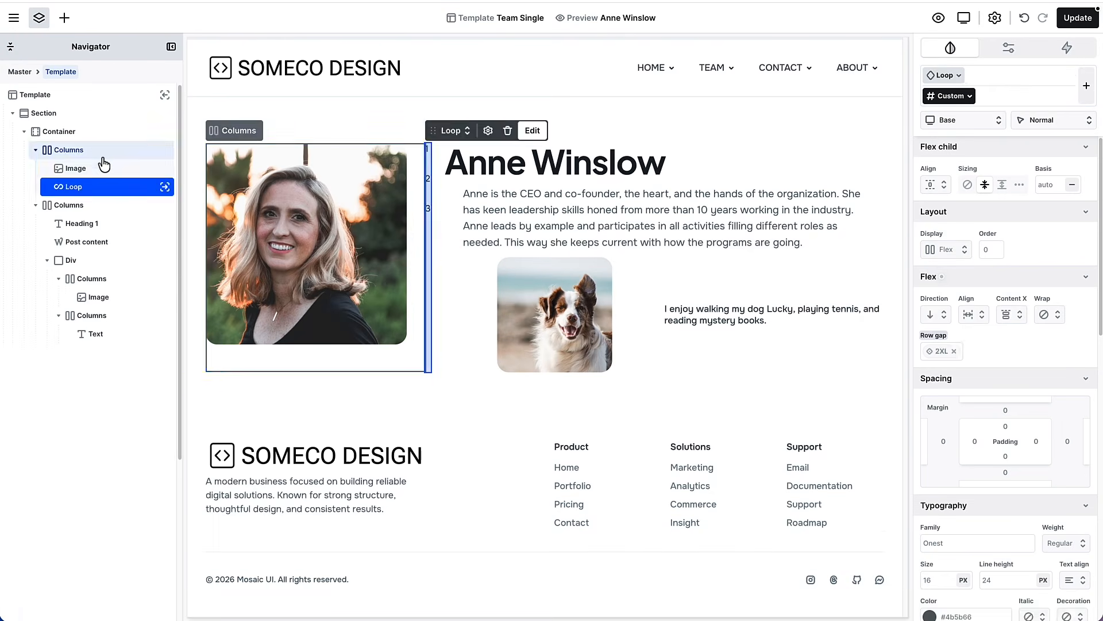
# Step: Set the flex direction of the portrait's Columns element to Column so the loop sits below the image
pyautogui.click(104, 151)
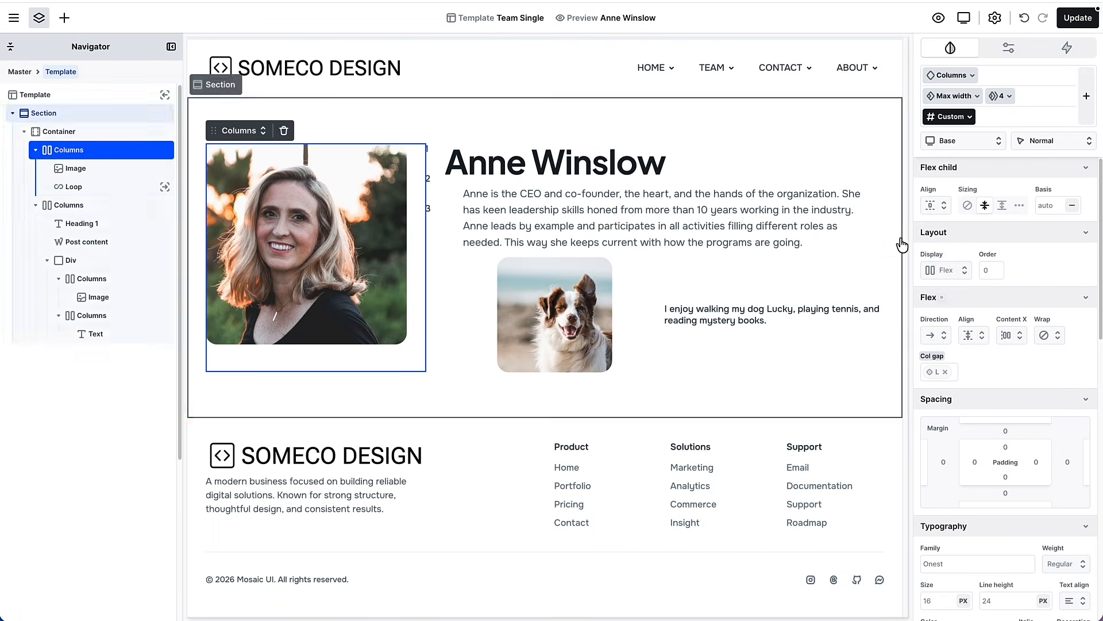
pyautogui.click(937, 335)
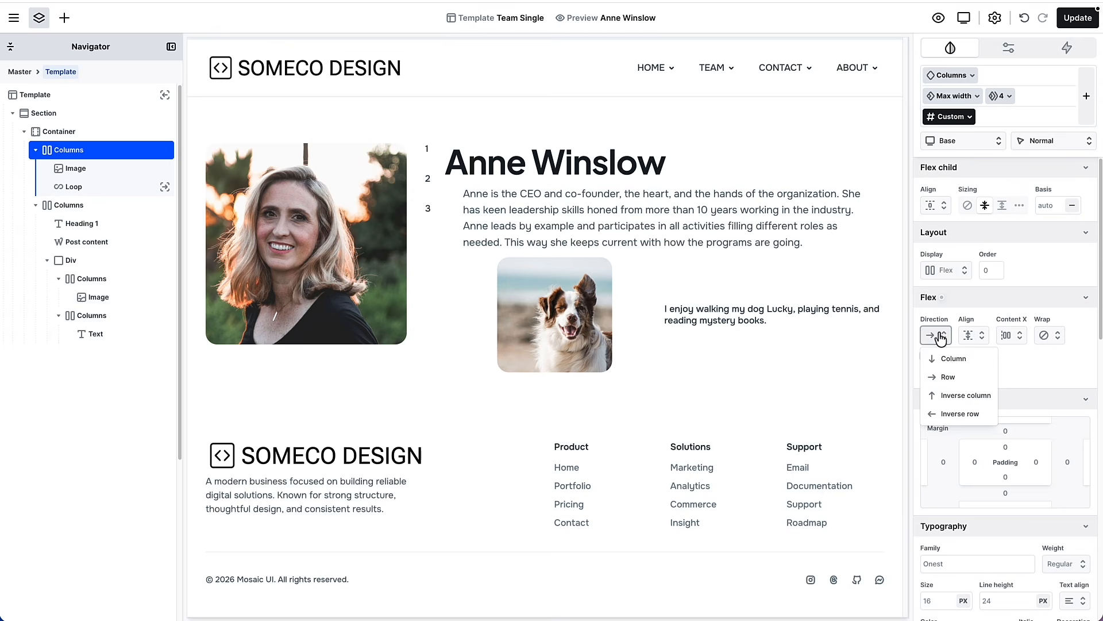
pyautogui.click(952, 364)
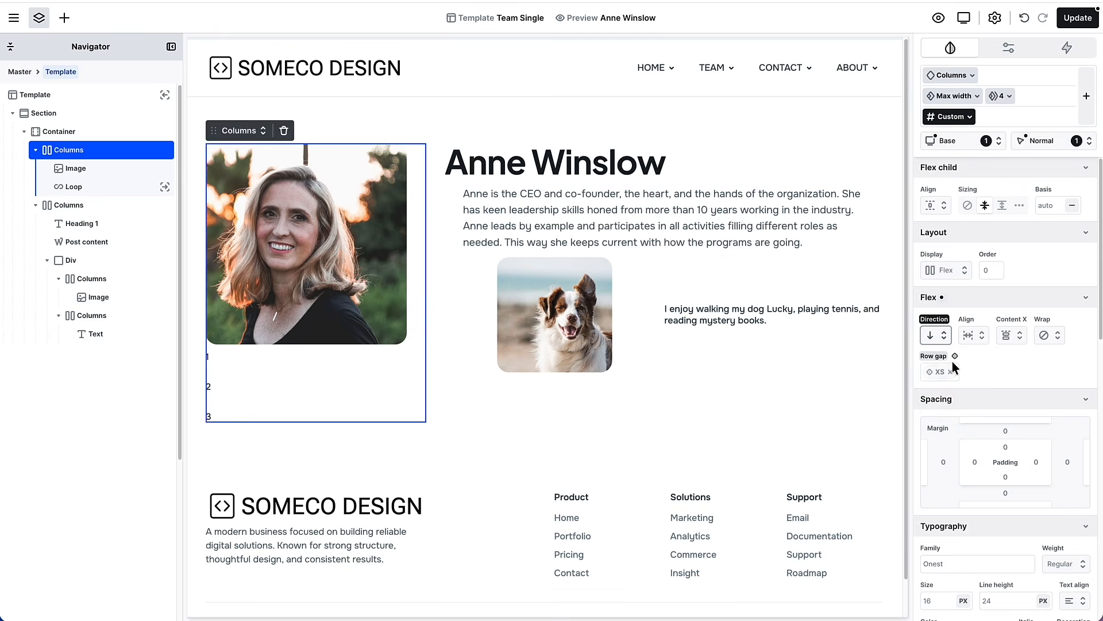
# Step: Open the social media Loop for editing and add a Link element to its Item
pyautogui.click(241, 365)
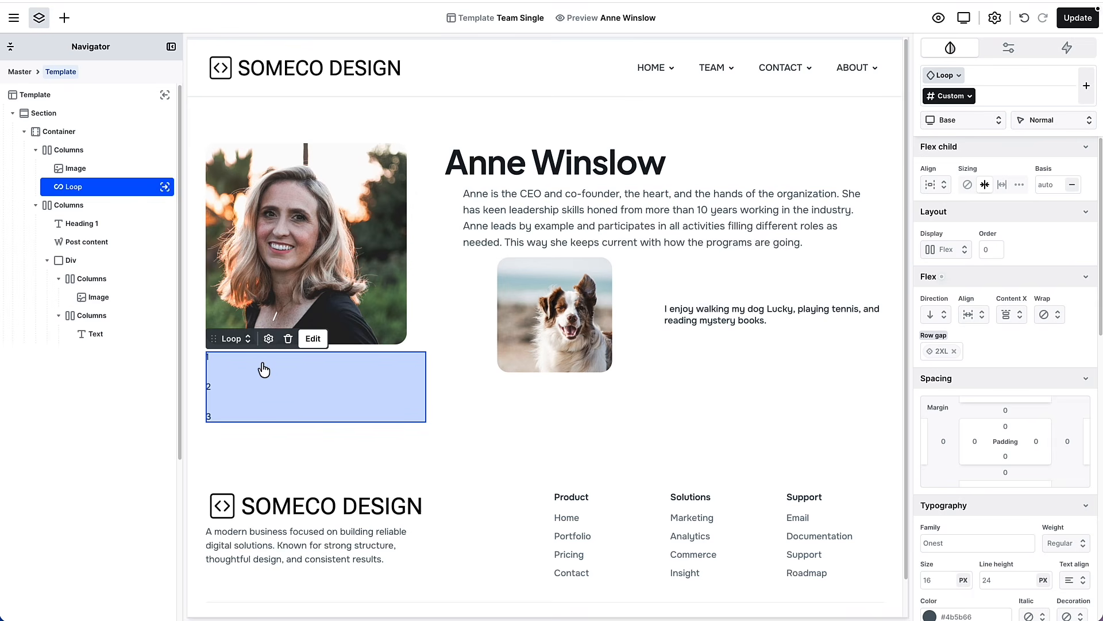
pyautogui.click(314, 340)
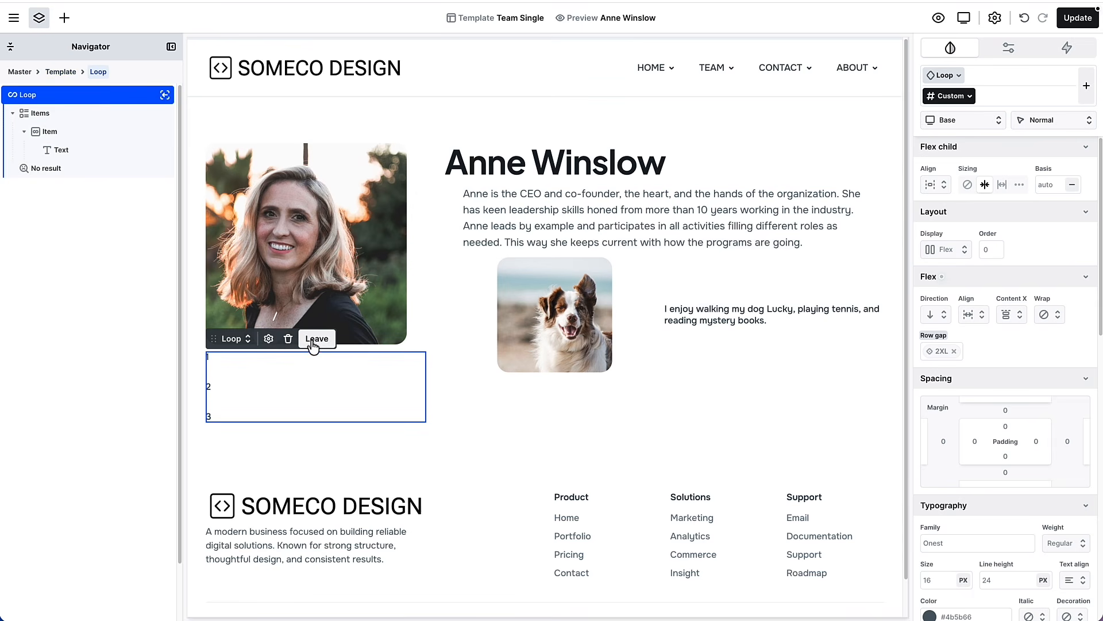
pyautogui.click(88, 133)
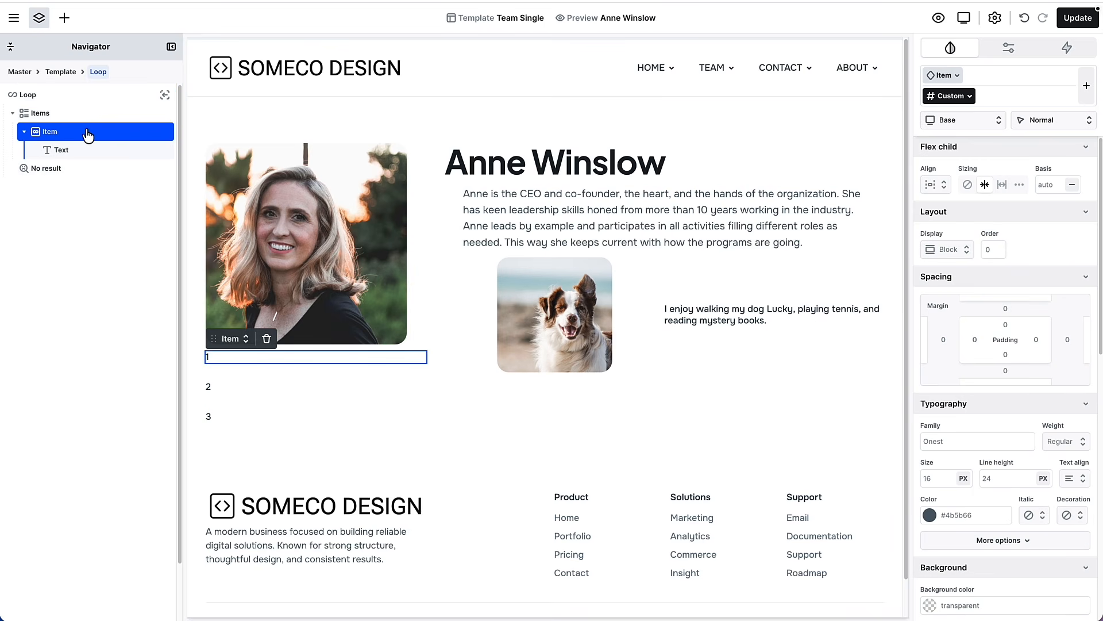
pyautogui.click(65, 19)
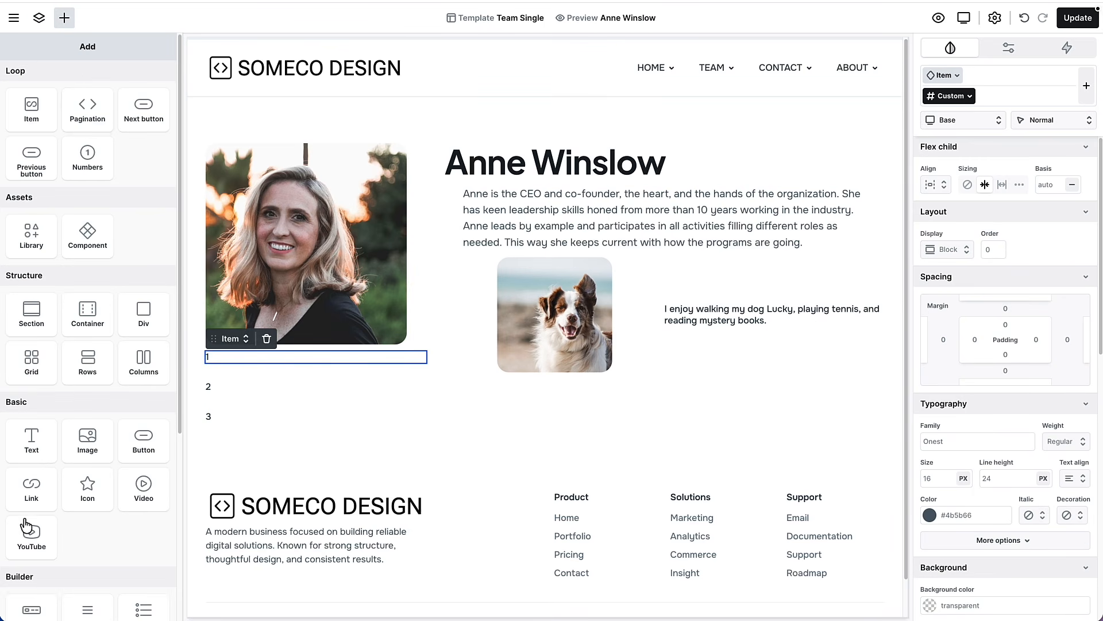
pyautogui.click(32, 492)
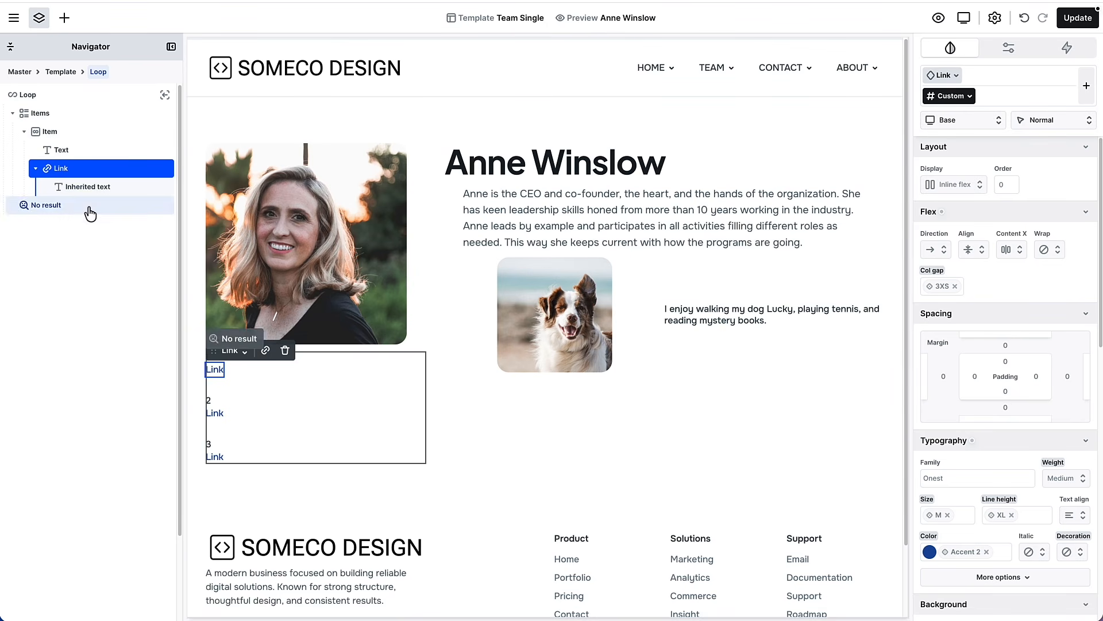
# Step: Fill the Link's inherited text with the Social Site dynamic data from the ACF / Social Media row
pyautogui.click(85, 188)
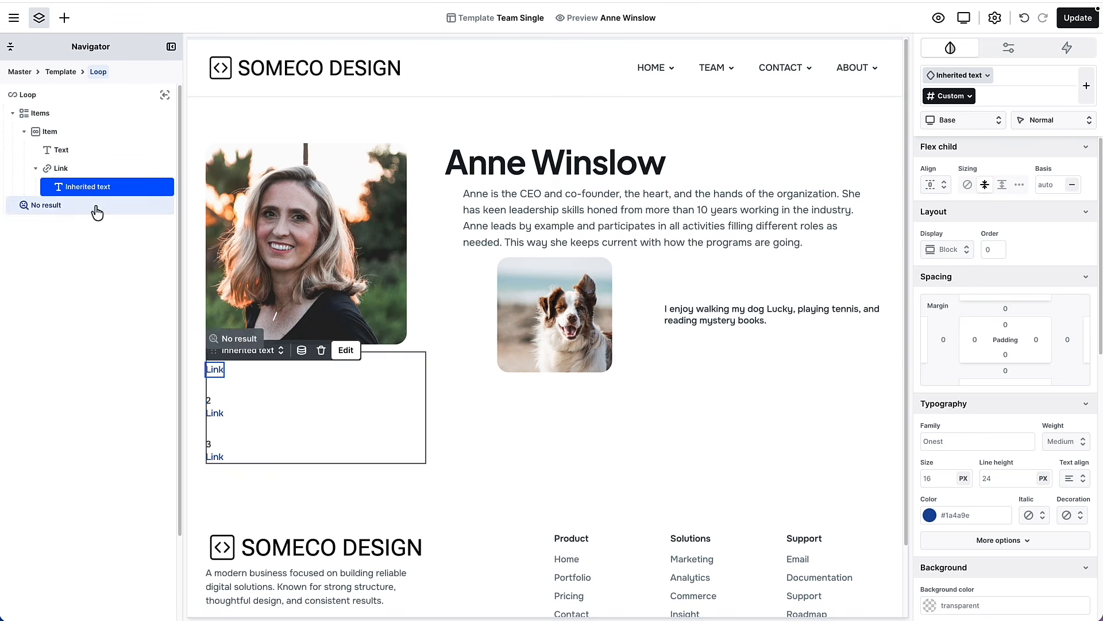
pyautogui.click(301, 350)
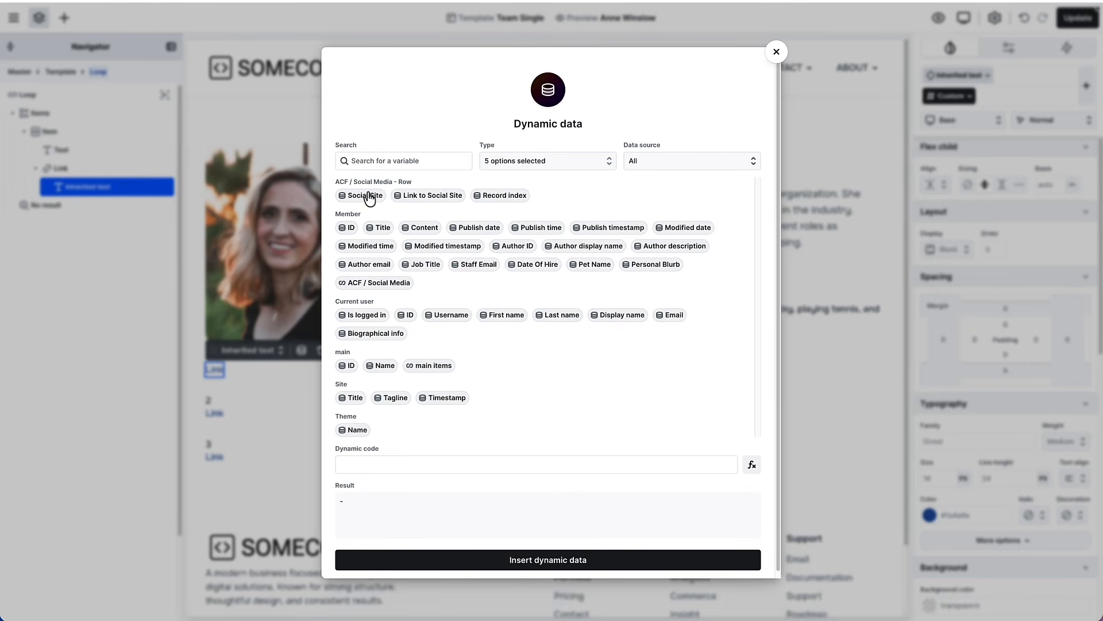
pyautogui.moveTo(362, 201)
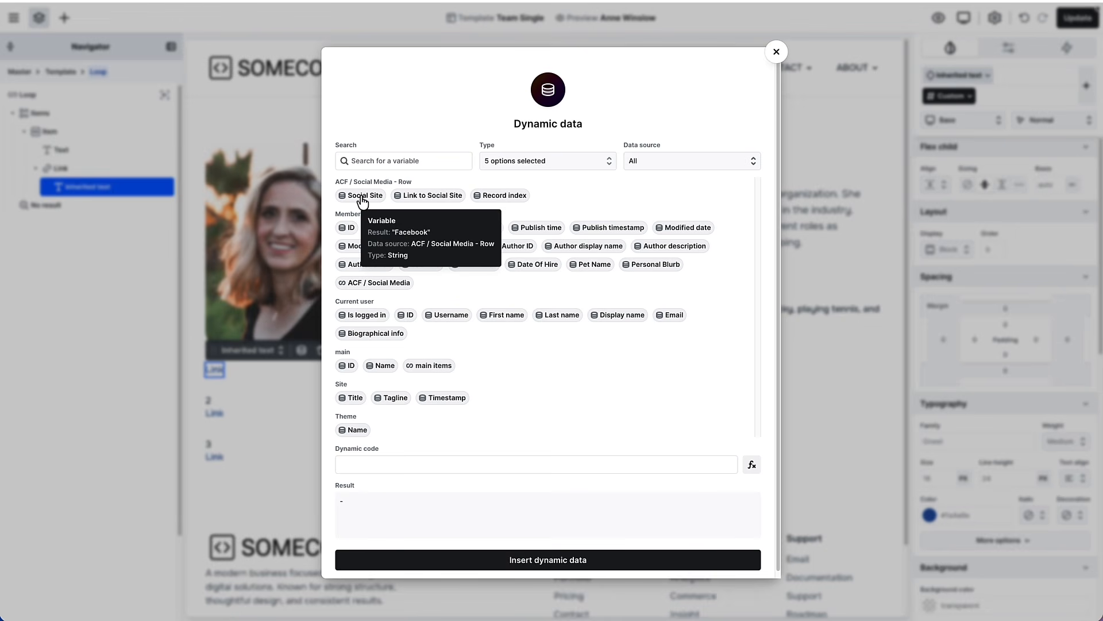
pyautogui.click(362, 198)
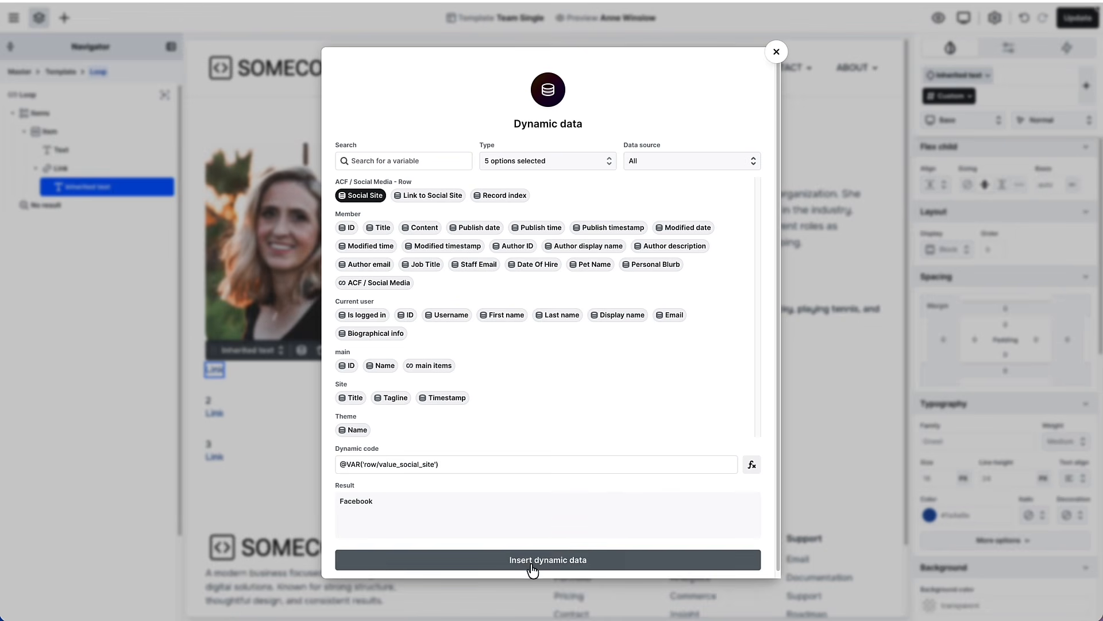
pyautogui.click(532, 567)
# Step: Set the Link's URL to the Link to Social Site dynamic data, including all variable types in the selection
pyautogui.click(64, 169)
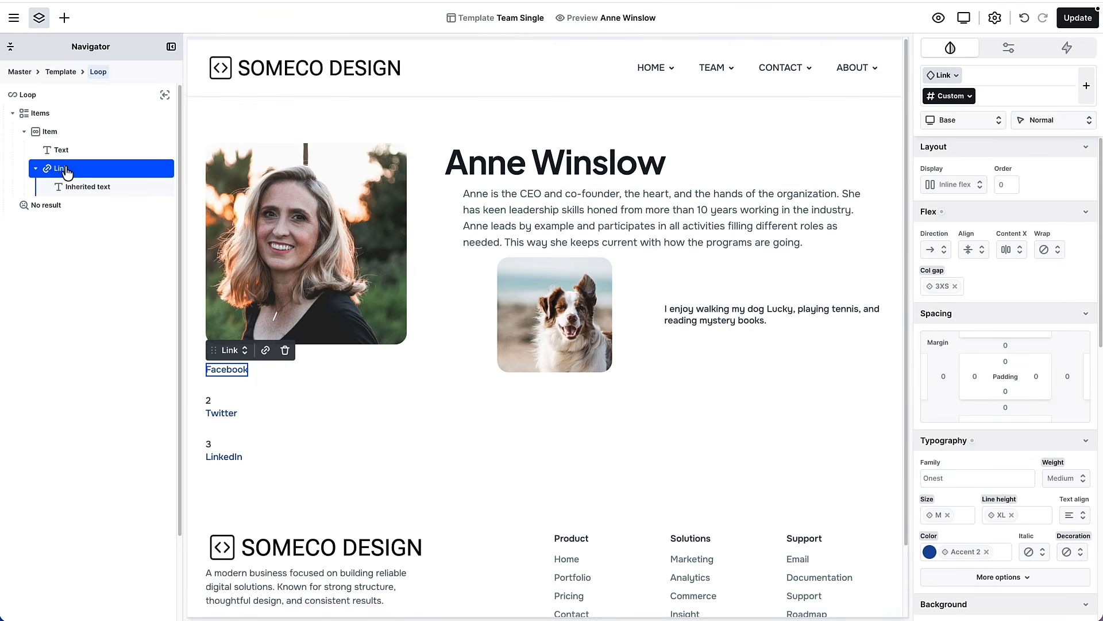
pyautogui.click(266, 351)
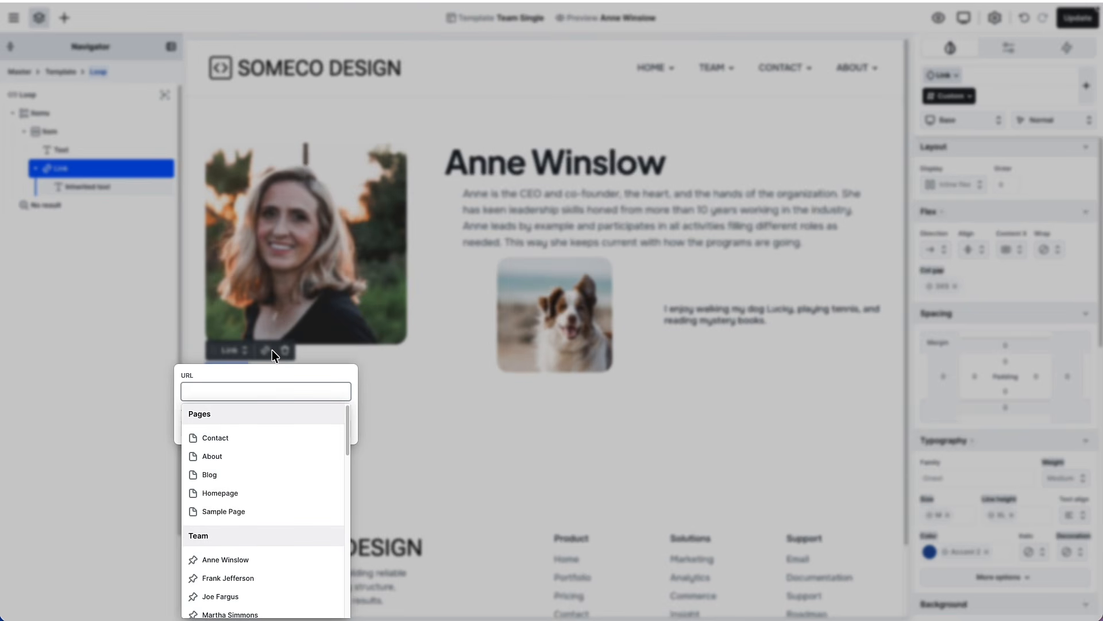
pyautogui.click(347, 377)
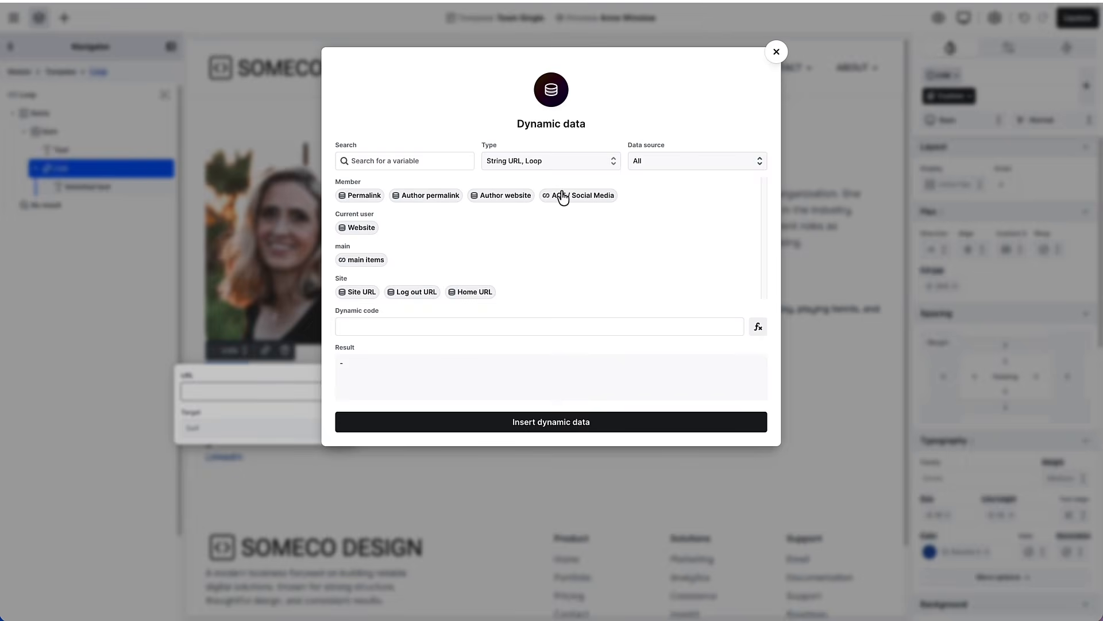
pyautogui.click(578, 167)
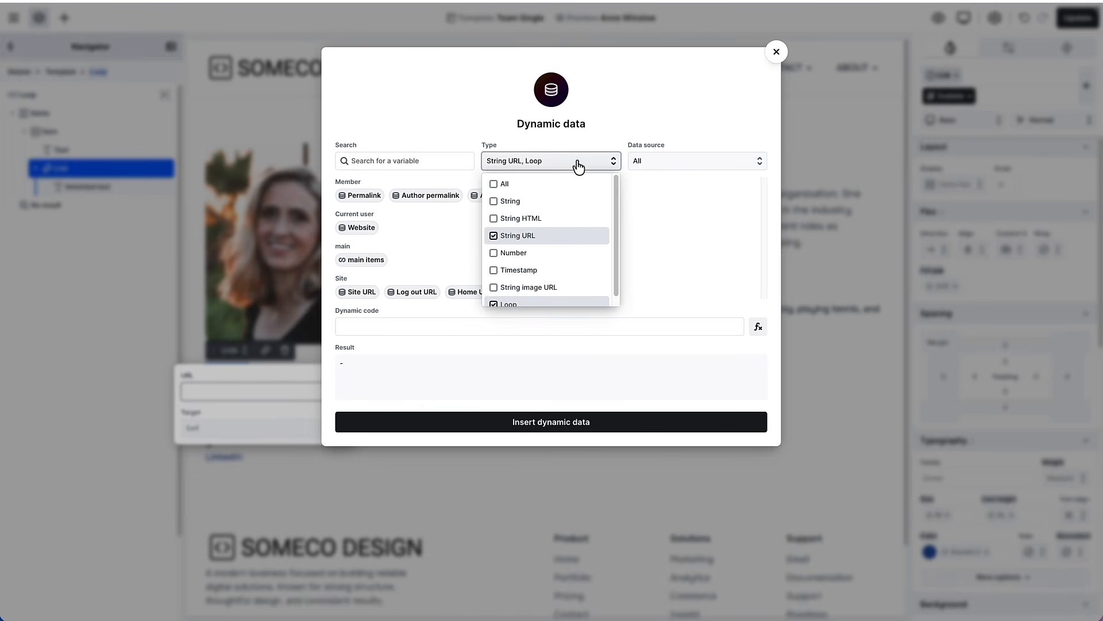
pyautogui.click(557, 190)
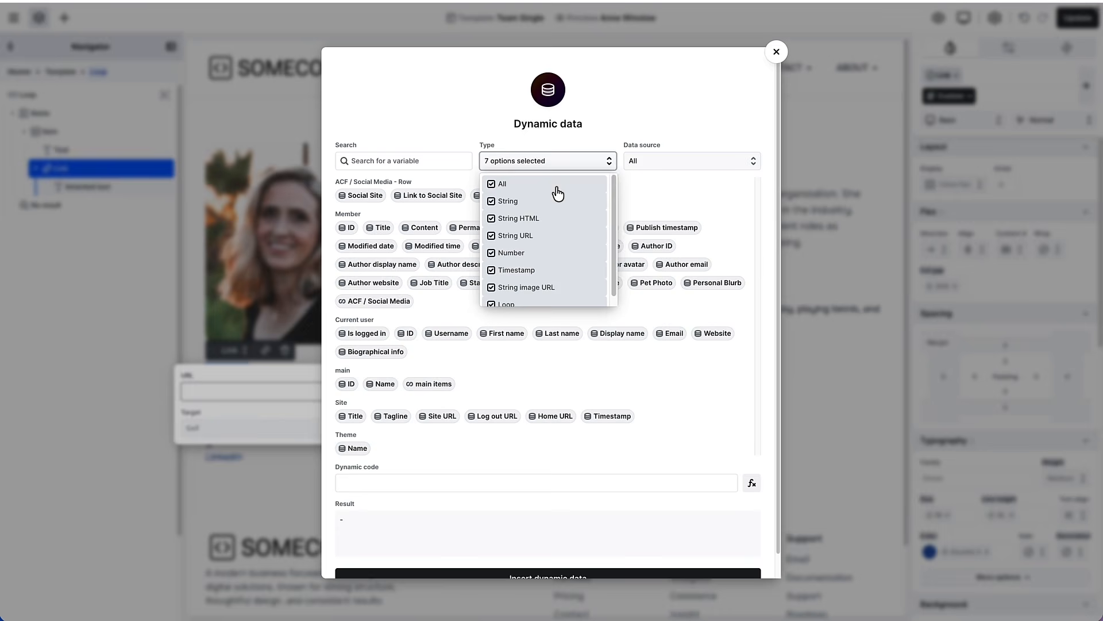
pyautogui.click(648, 194)
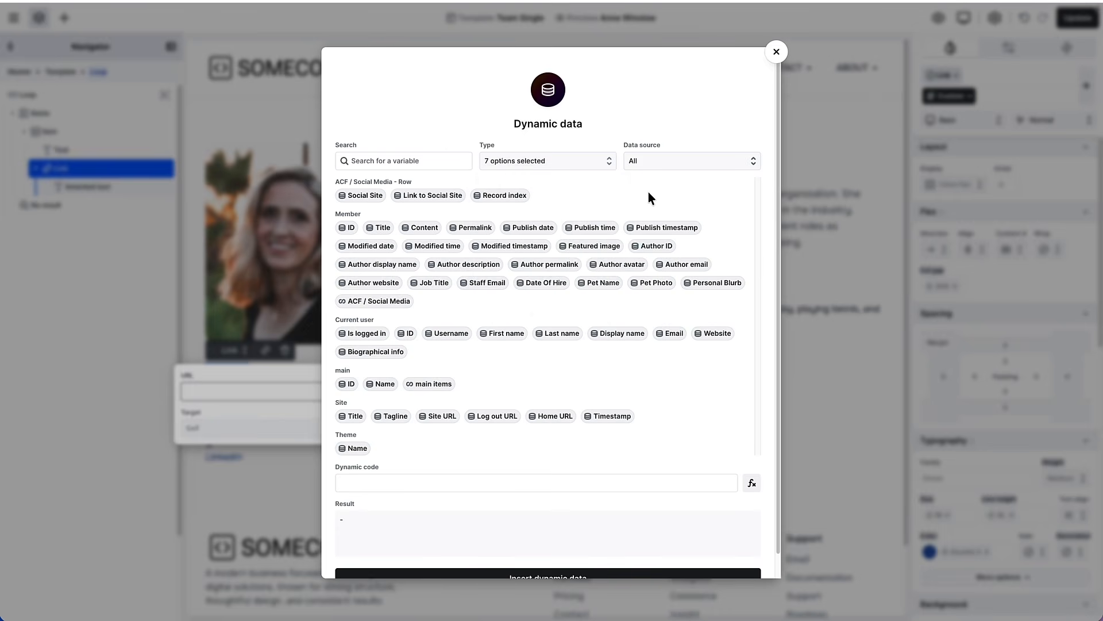
pyautogui.click(431, 196)
pyautogui.click(522, 578)
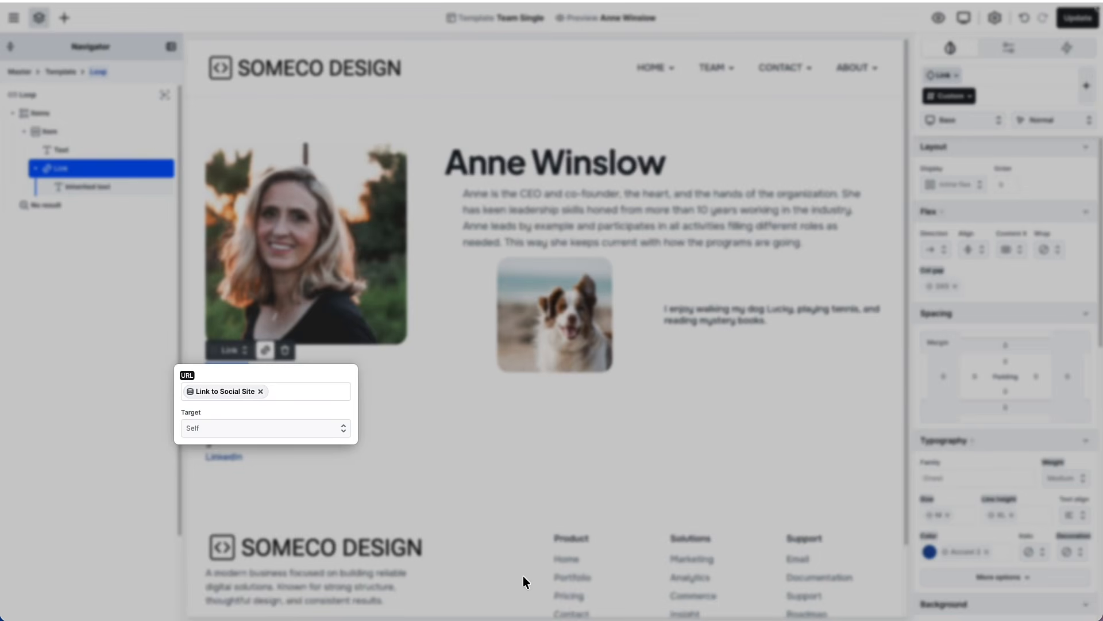
pyautogui.click(387, 447)
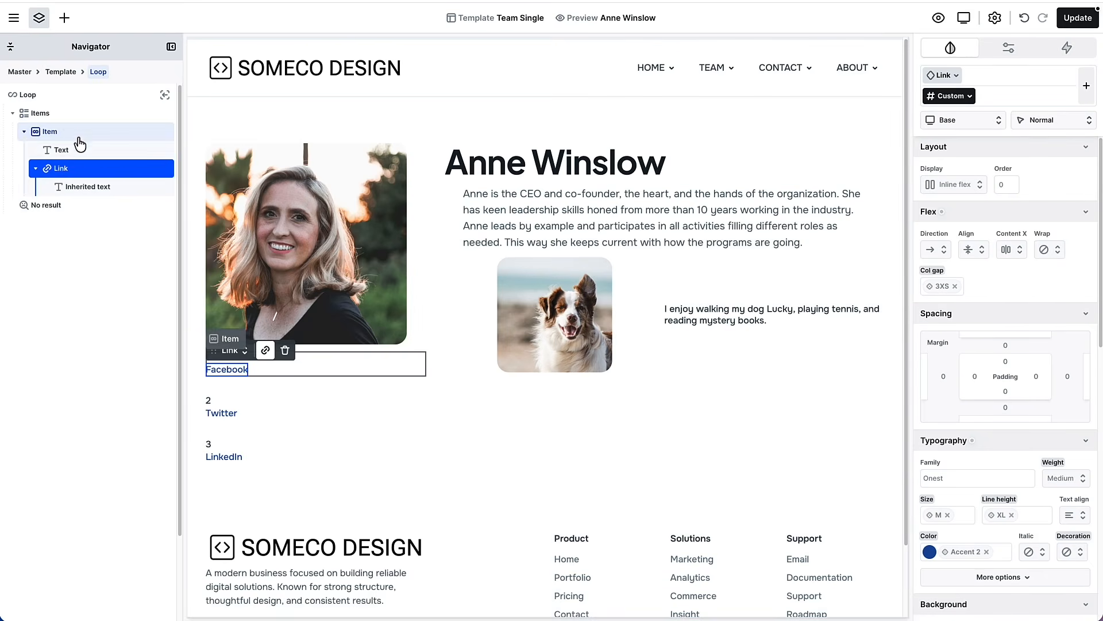
# Step: Delete the number Text element from the social media loop's Item and set the Items' flex direction to Row
pyautogui.click(81, 149)
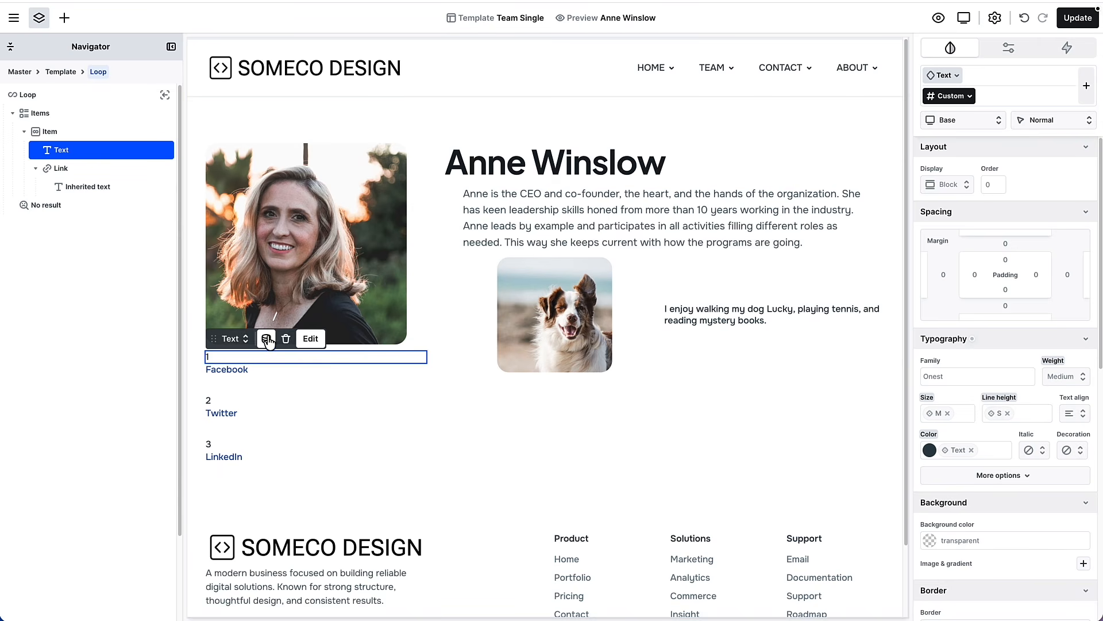
pyautogui.click(286, 340)
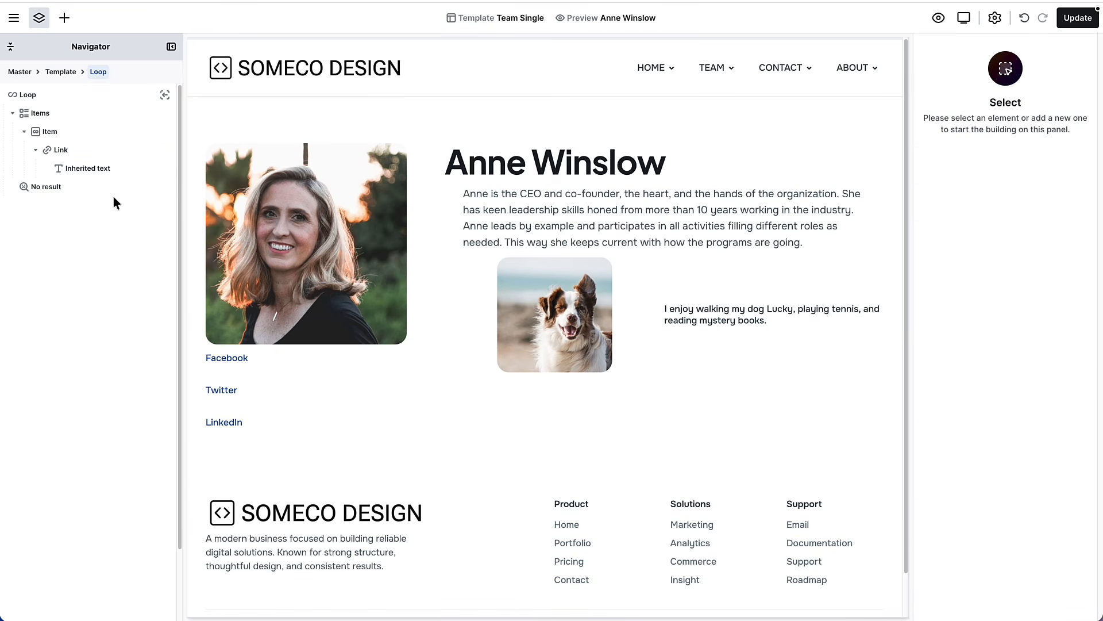
pyautogui.click(74, 115)
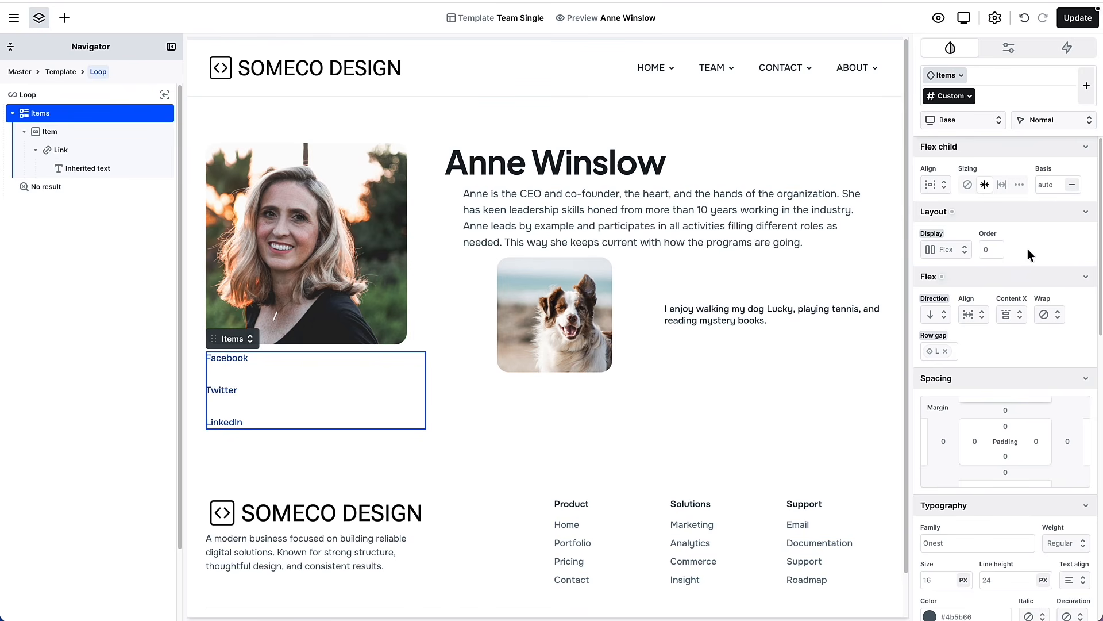
pyautogui.click(937, 314)
pyautogui.click(946, 358)
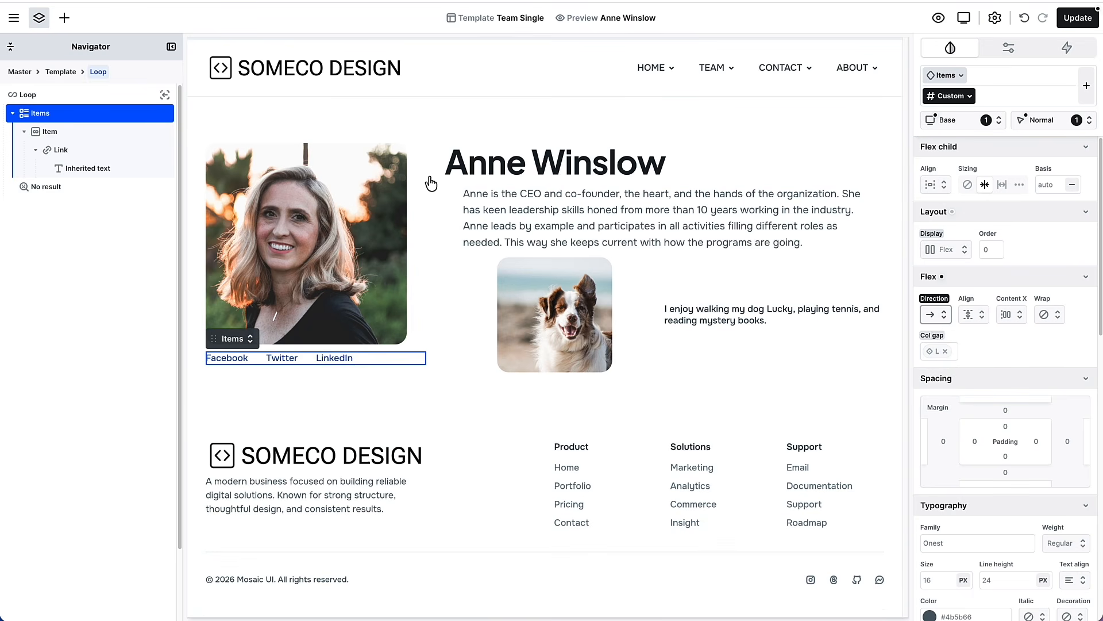
# Step: Leave the Loop and set the flex alignment of the portrait's Columns element to Center
pyautogui.click(165, 95)
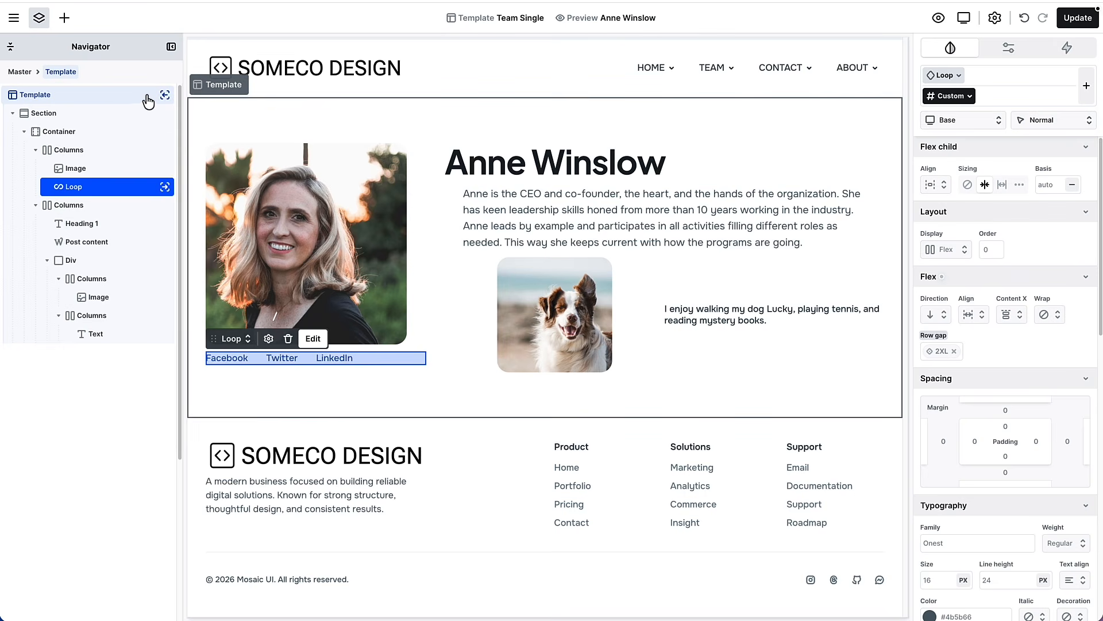
pyautogui.click(68, 150)
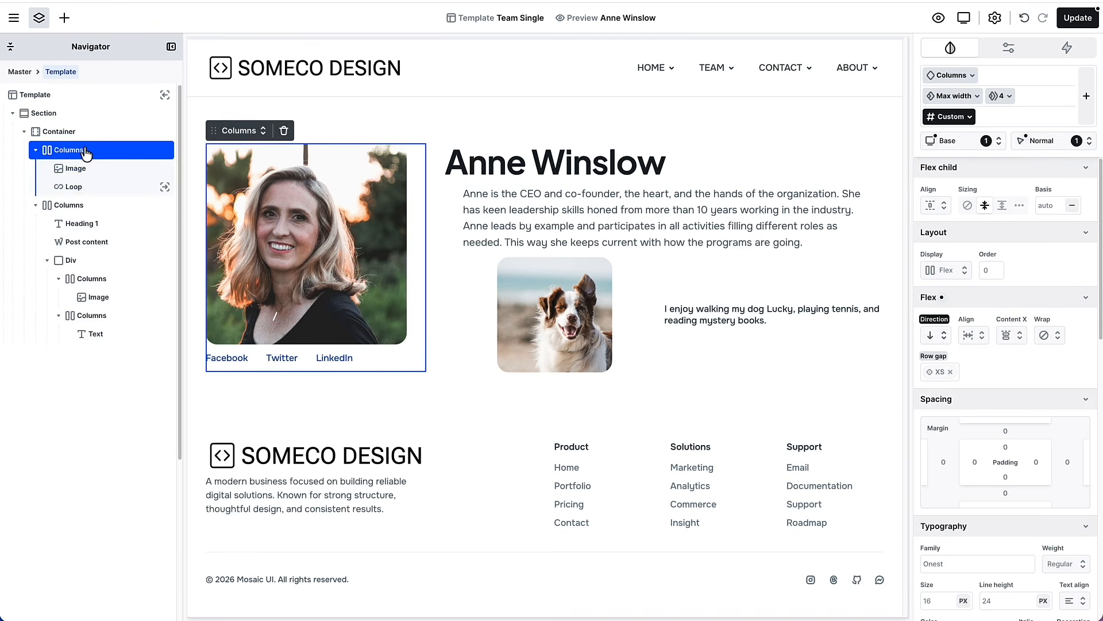
pyautogui.click(1012, 336)
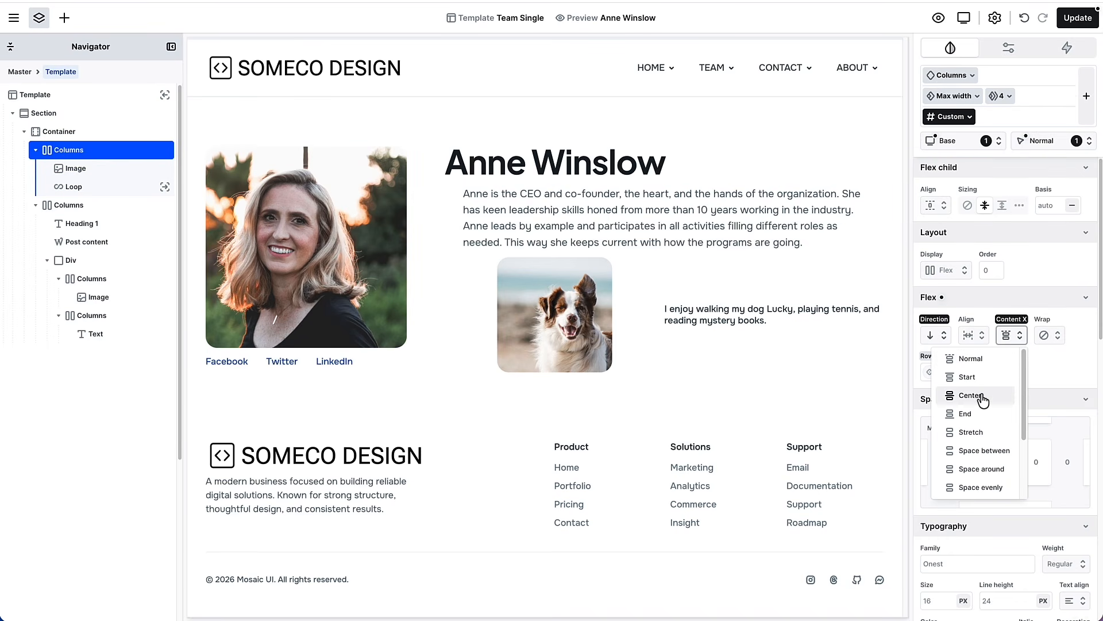
pyautogui.click(973, 334)
pyautogui.click(993, 400)
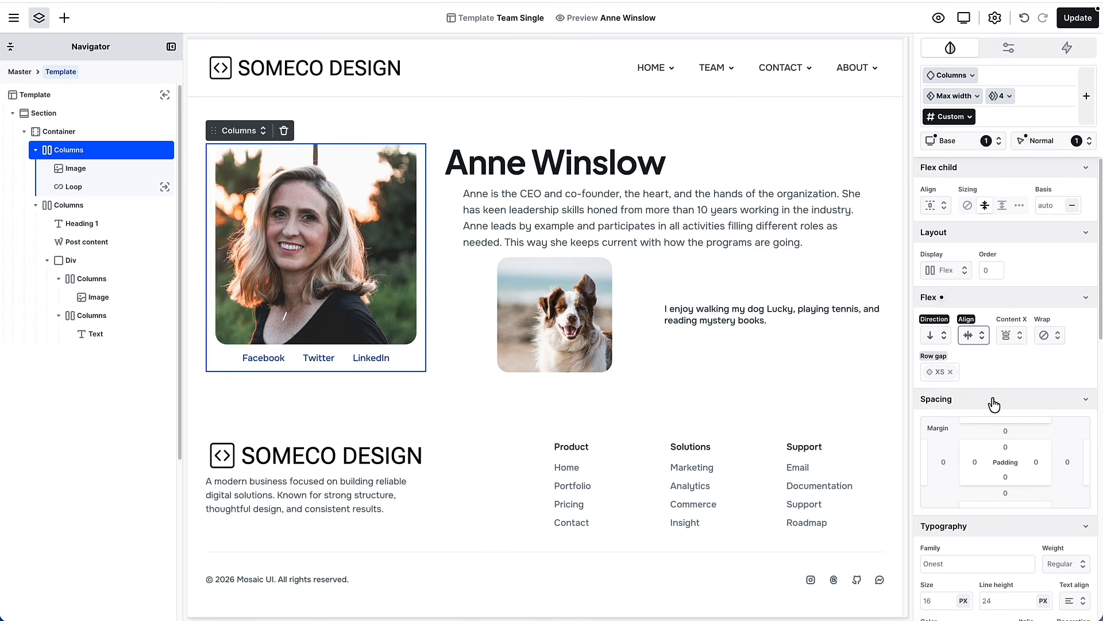
# Step: Set the portrait image's alt text to "Team member: " followed by the Member Title dynamic data
pyautogui.click(329, 221)
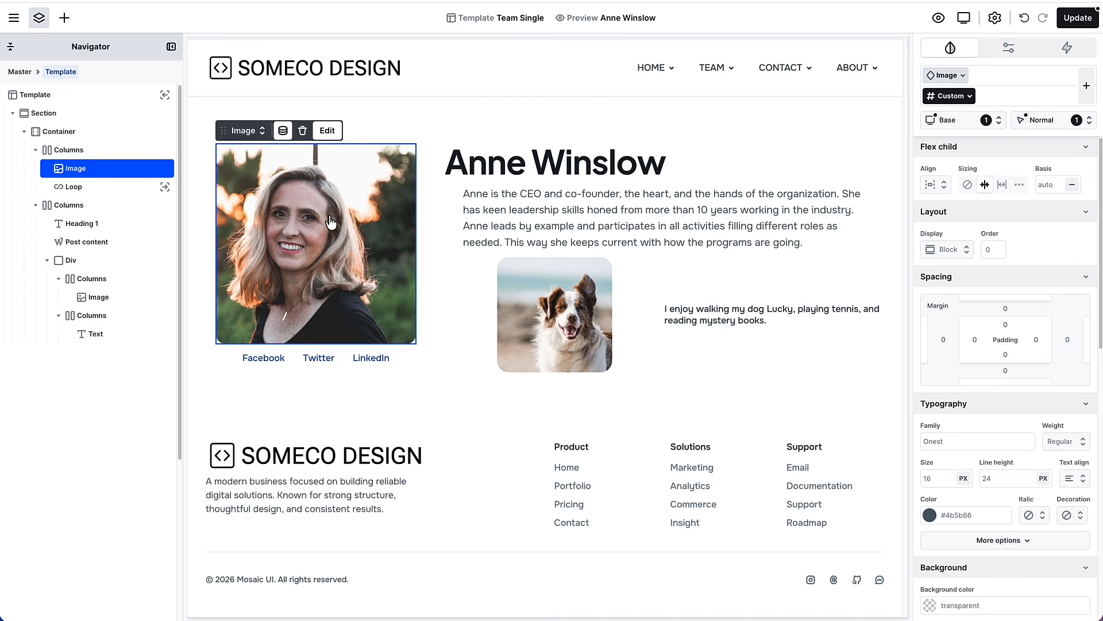
pyautogui.click(1009, 49)
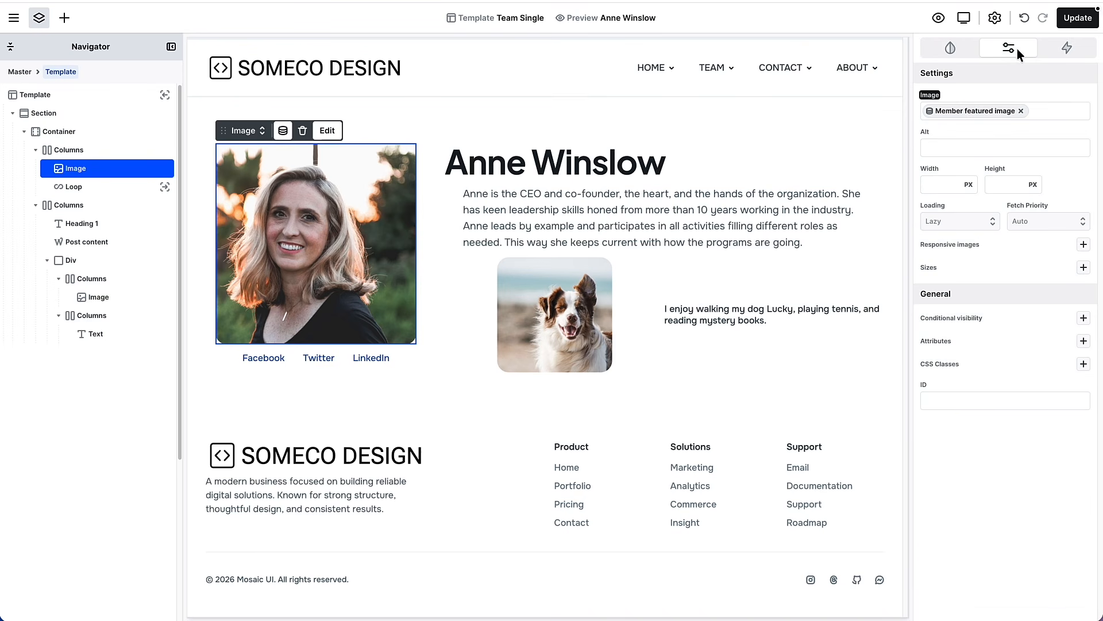
pyautogui.click(1011, 147)
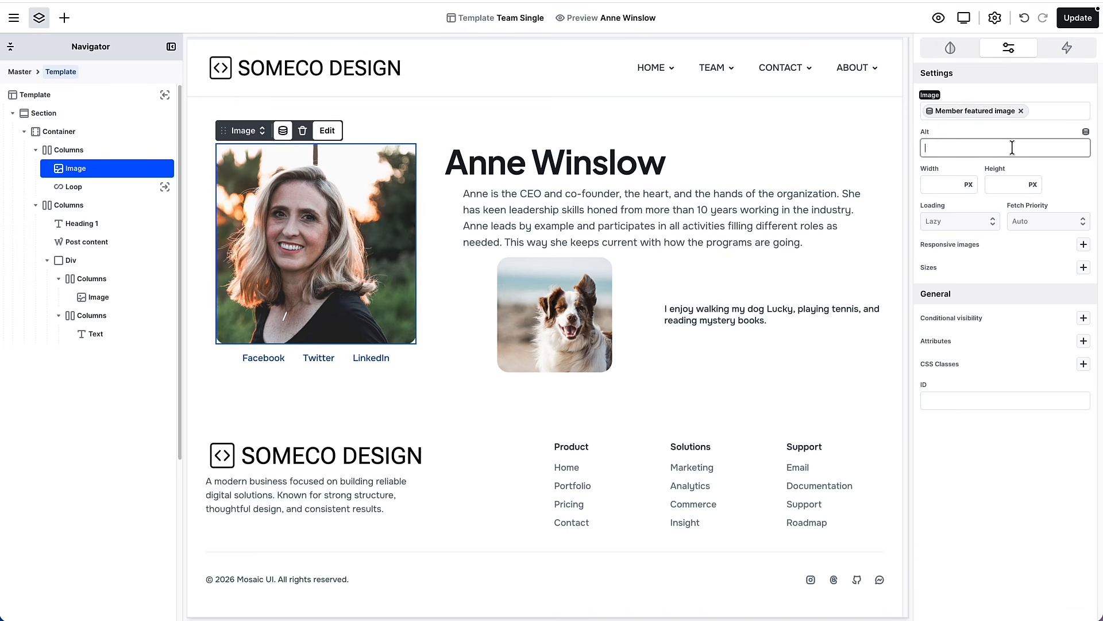
pyautogui.click(1085, 137)
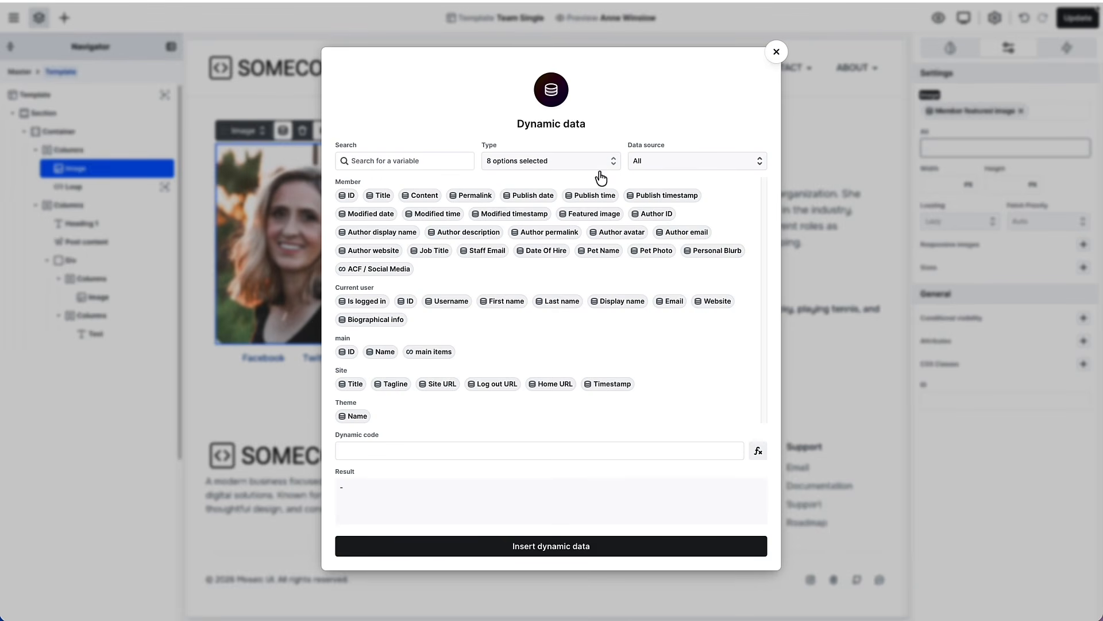
pyautogui.click(384, 197)
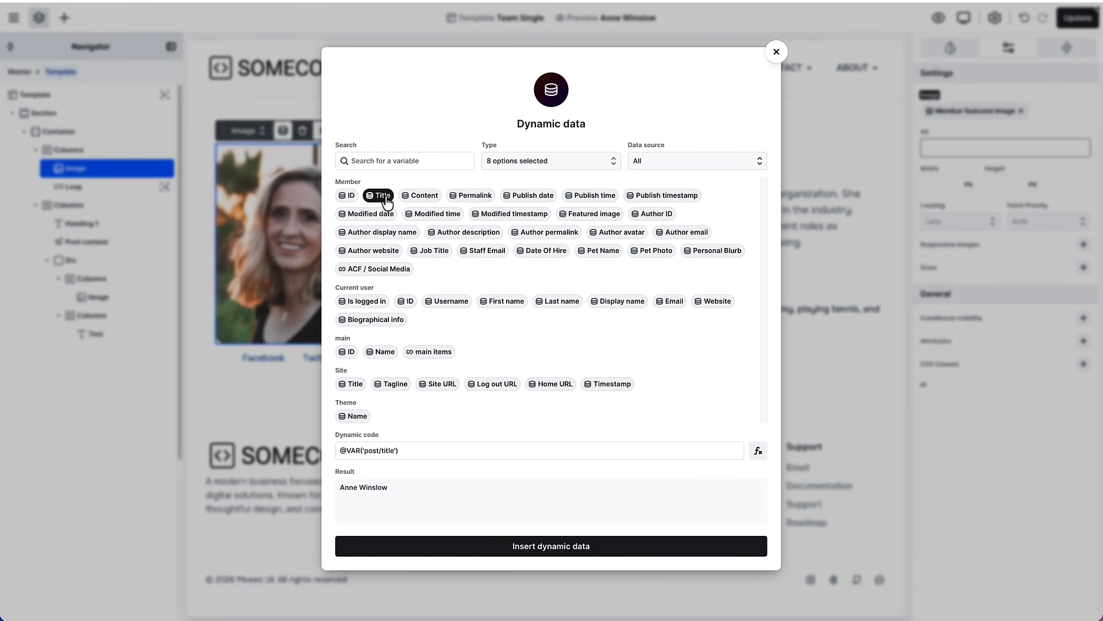
pyautogui.click(421, 450)
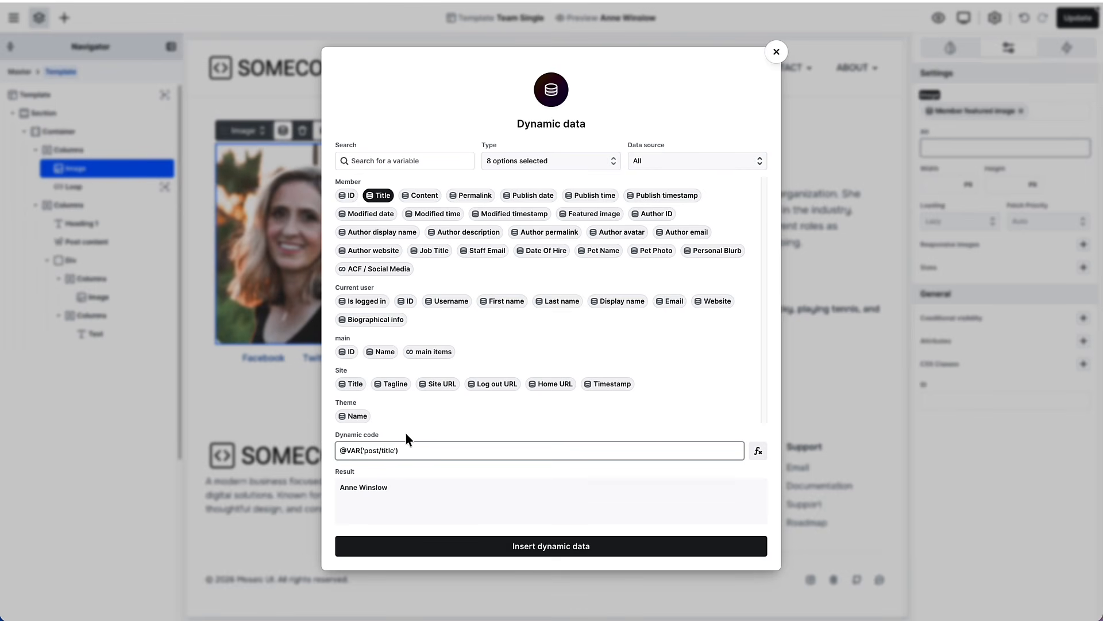
pyautogui.press('Home')
pyautogui.write('Team ')
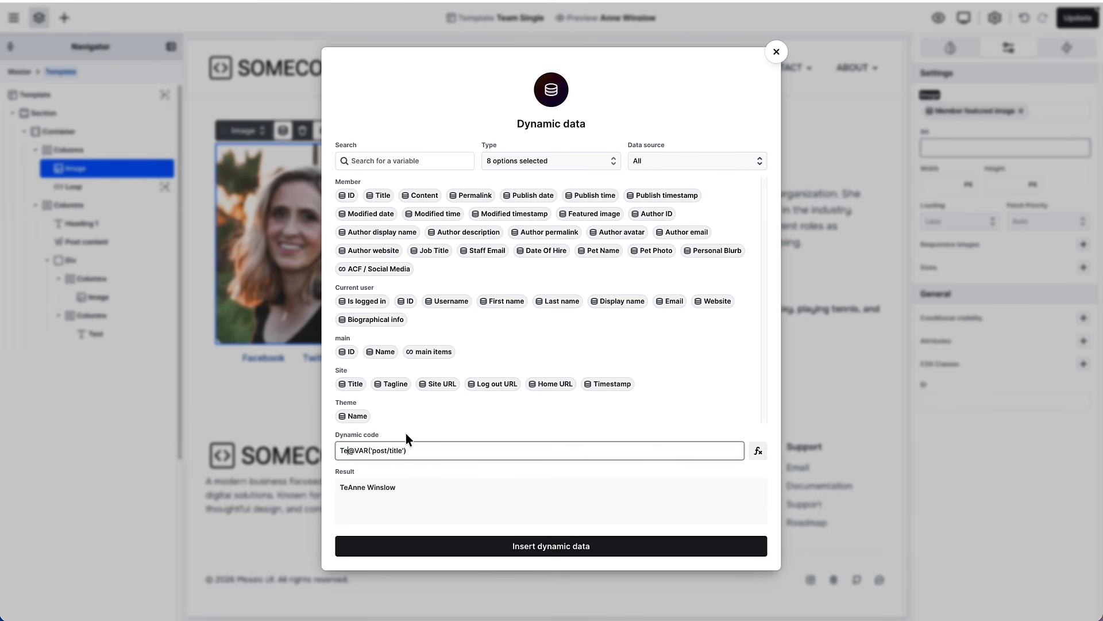
pyautogui.write('member:')
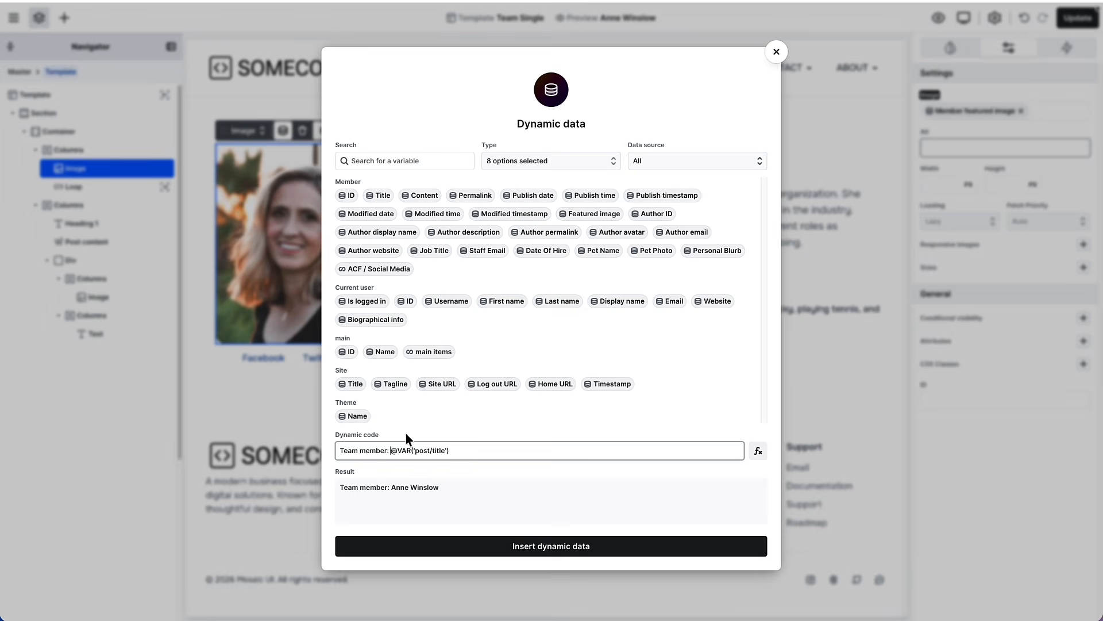
pyautogui.click(545, 547)
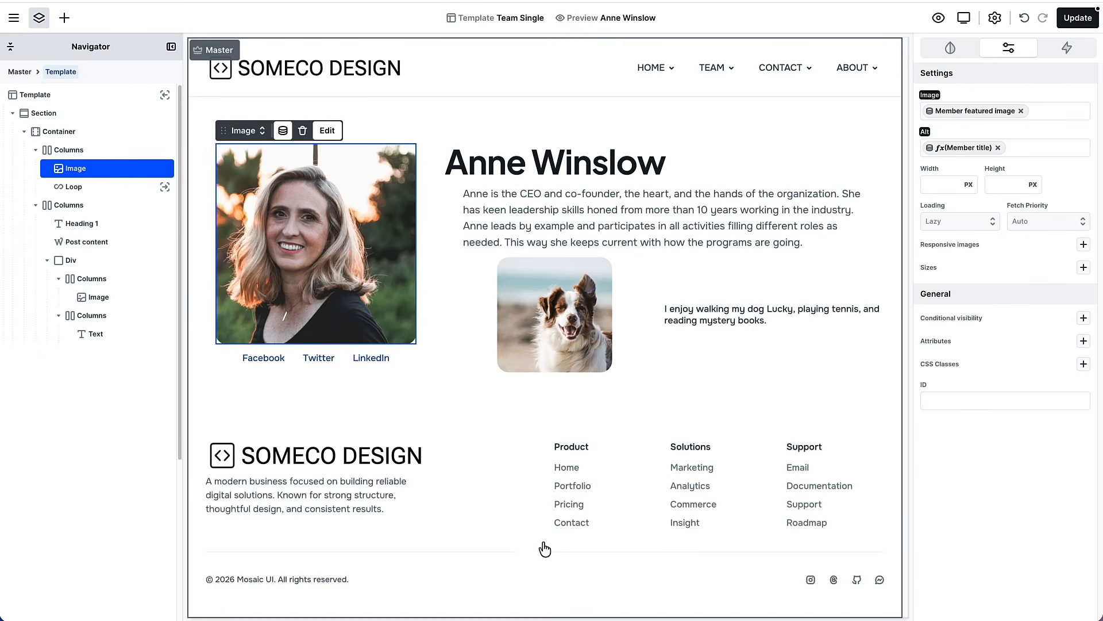
# Step: Set the pet image's alt text to "My pet: " followed by the Pet Name dynamic data, and update the template
pyautogui.click(554, 330)
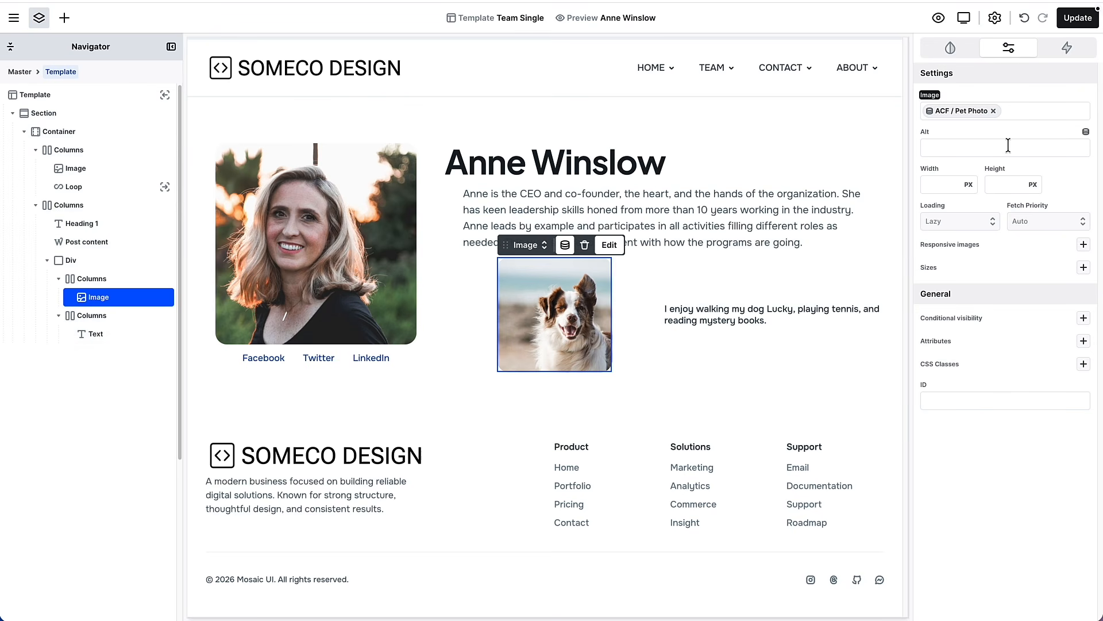
pyautogui.click(1086, 132)
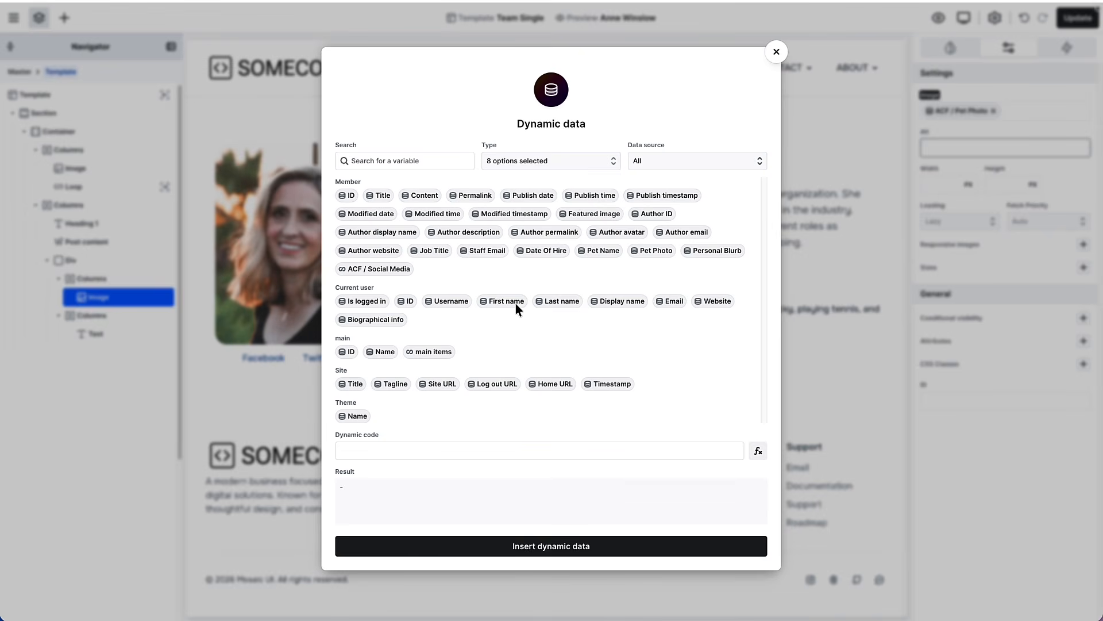
pyautogui.click(602, 251)
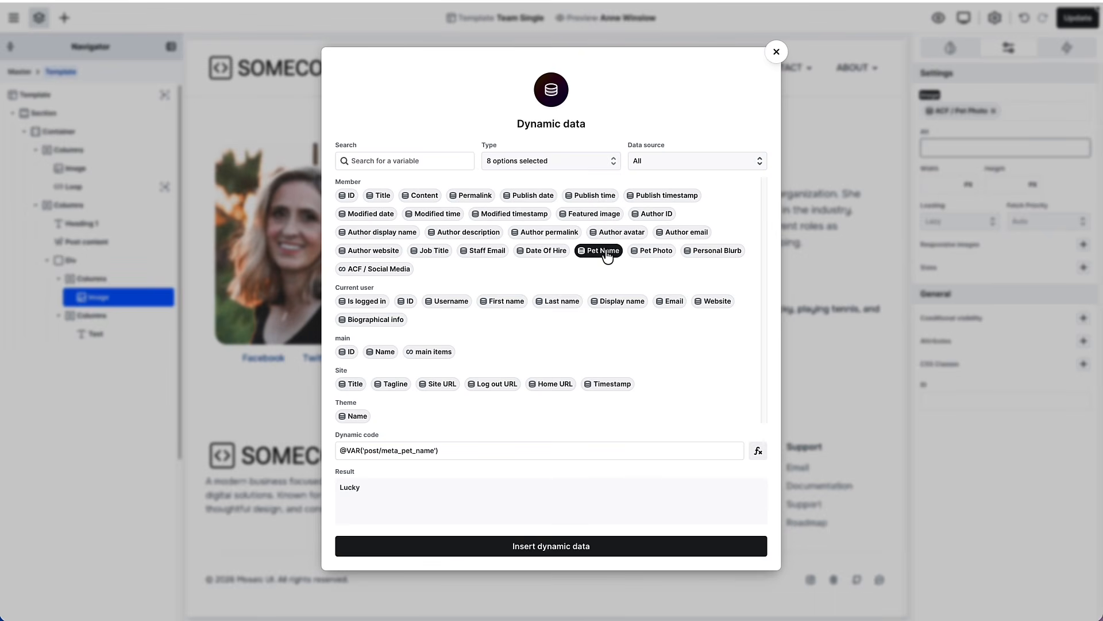
pyautogui.click(340, 449)
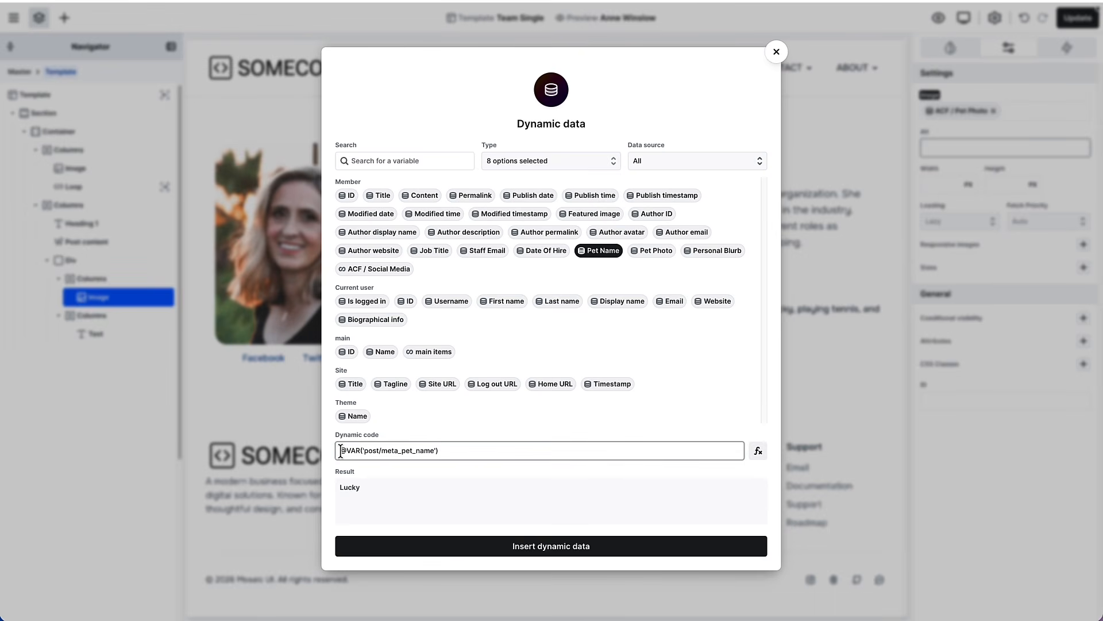
pyautogui.write('My pet:')
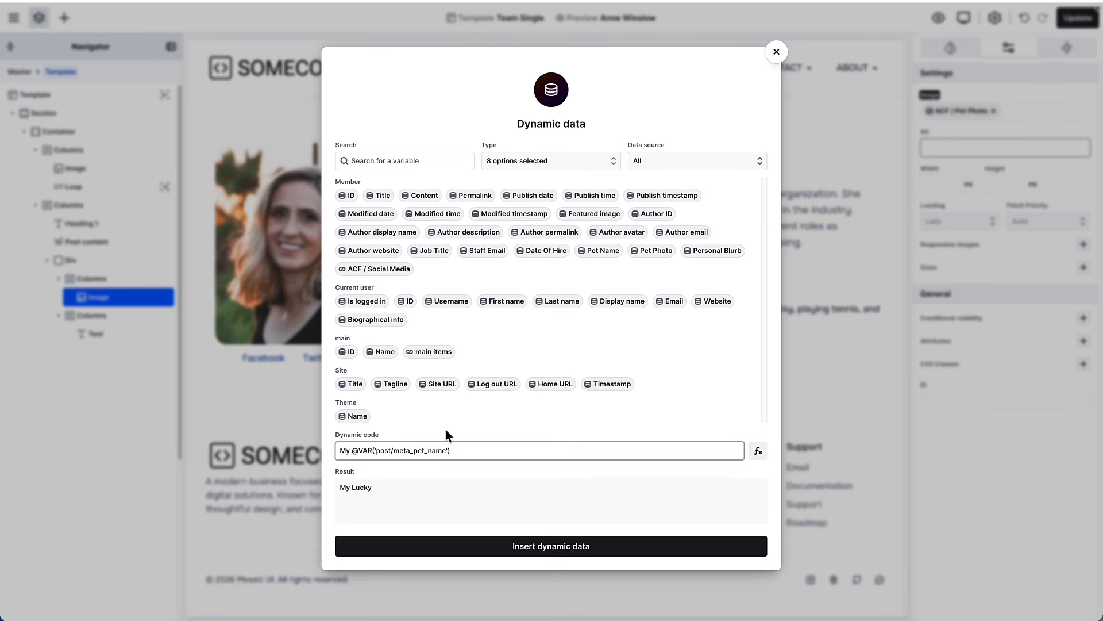
pyautogui.click(537, 553)
pyautogui.click(1078, 19)
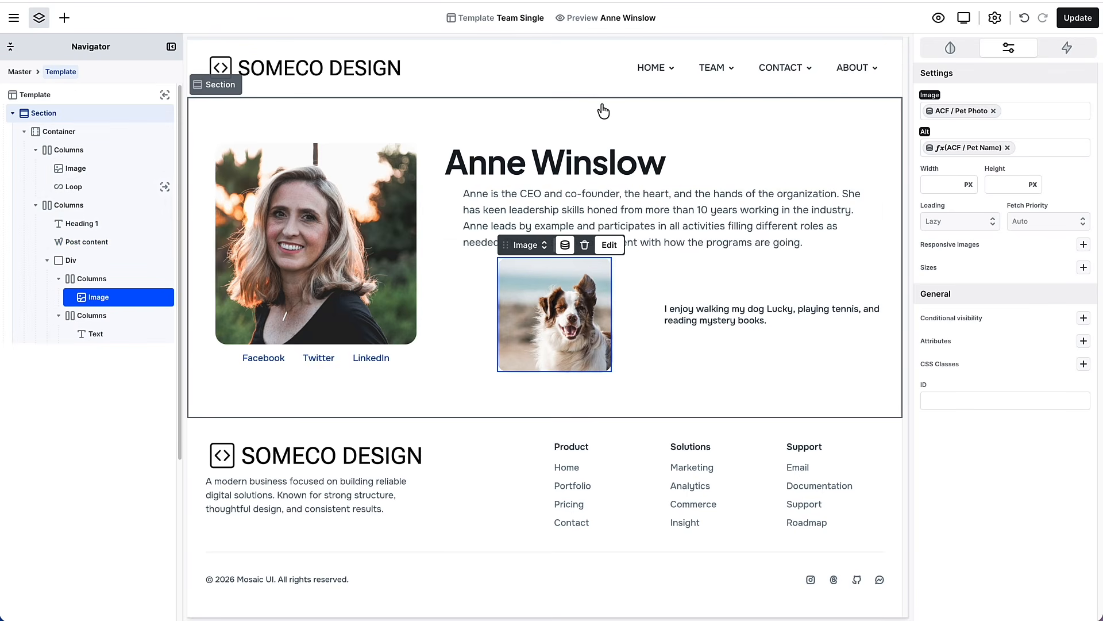
# Step: Exit to WordPress, visit the live site and open the CEO's member page from the Team page to check it
pyautogui.click(13, 19)
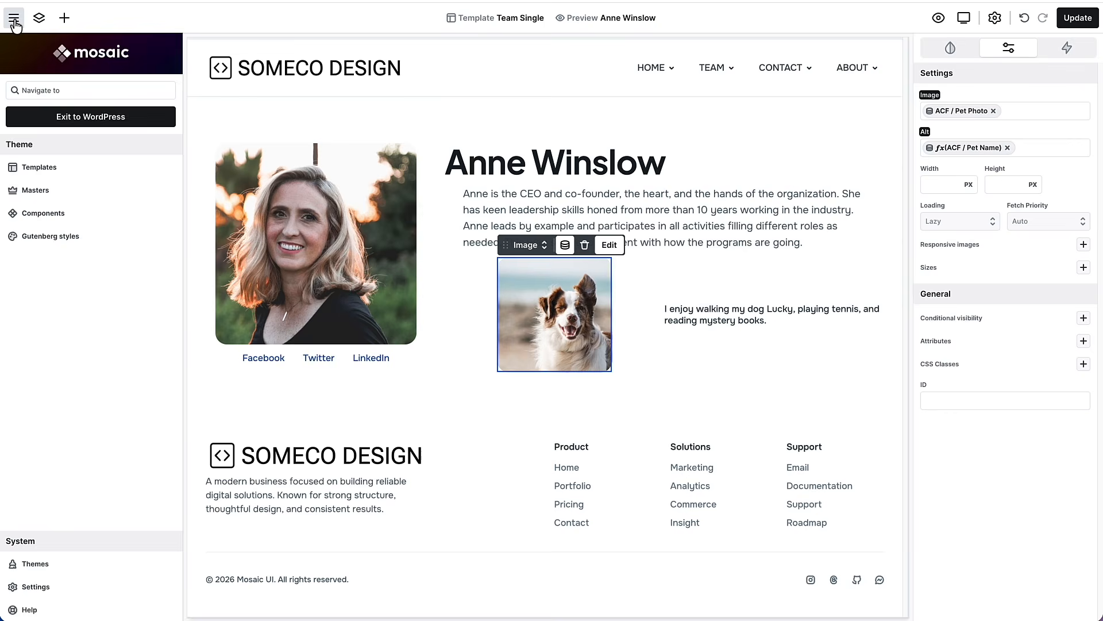
pyautogui.click(90, 116)
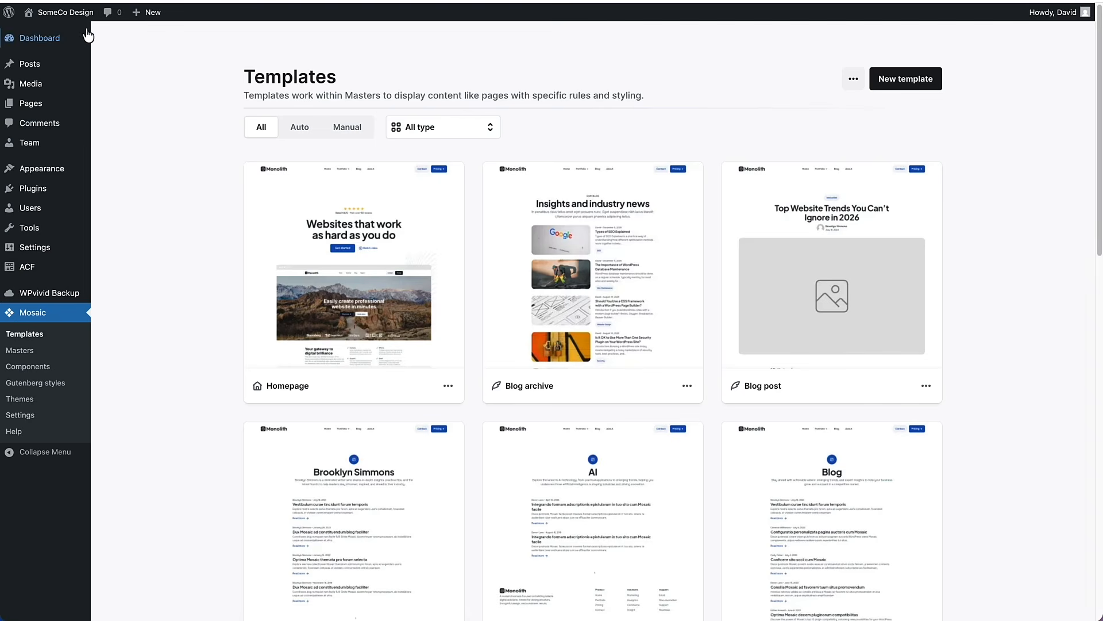
pyautogui.moveTo(85, 19)
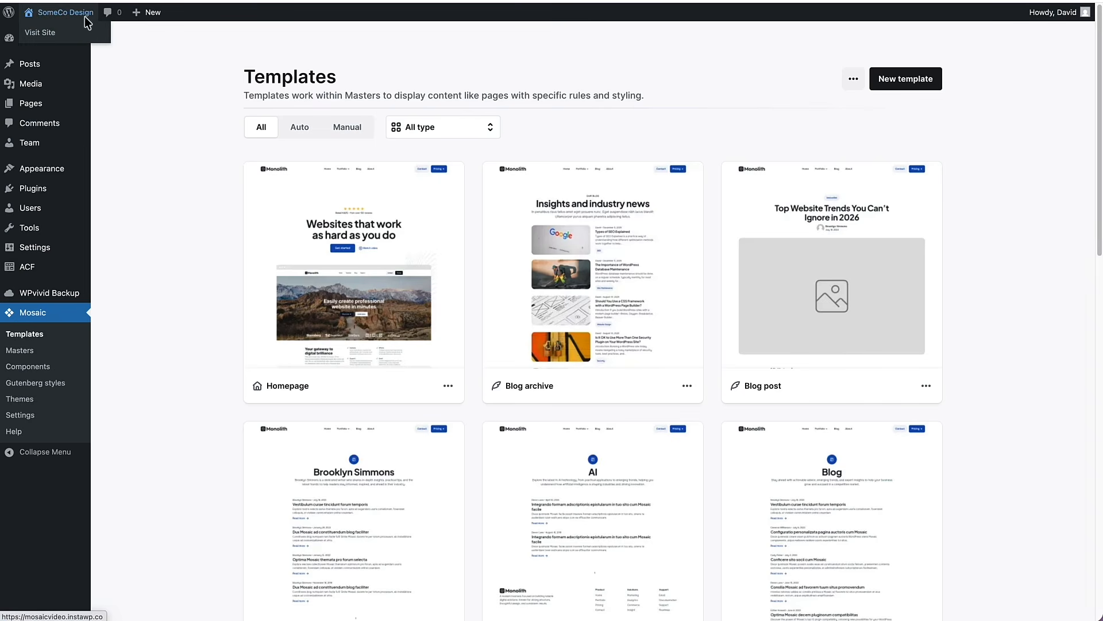
pyautogui.click(84, 16)
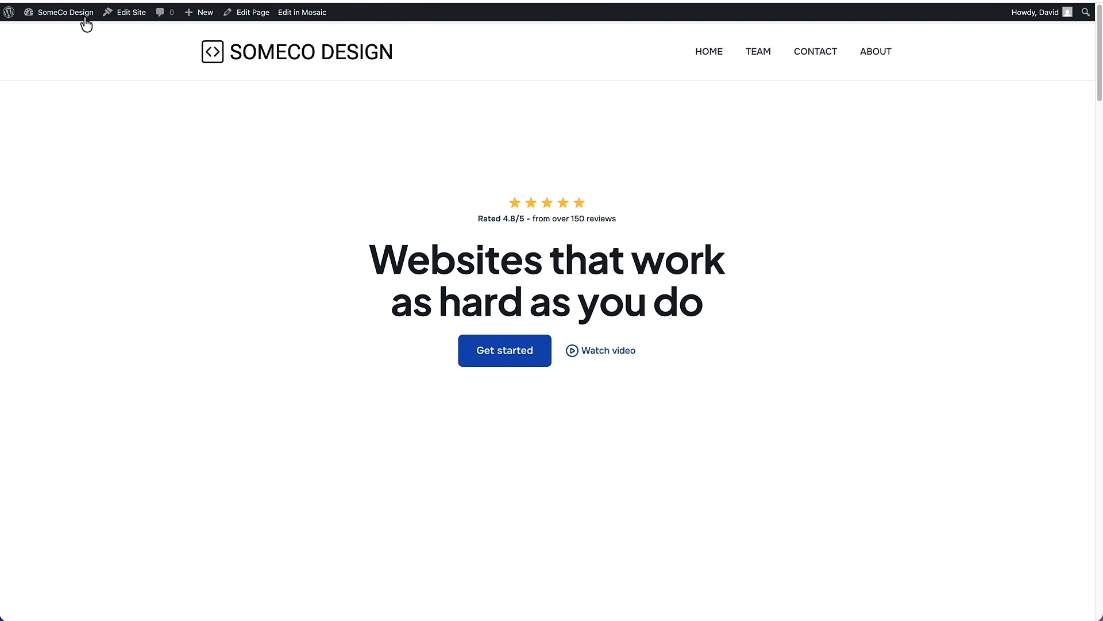
pyautogui.click(761, 52)
pyautogui.scroll(-3, 463, 103)
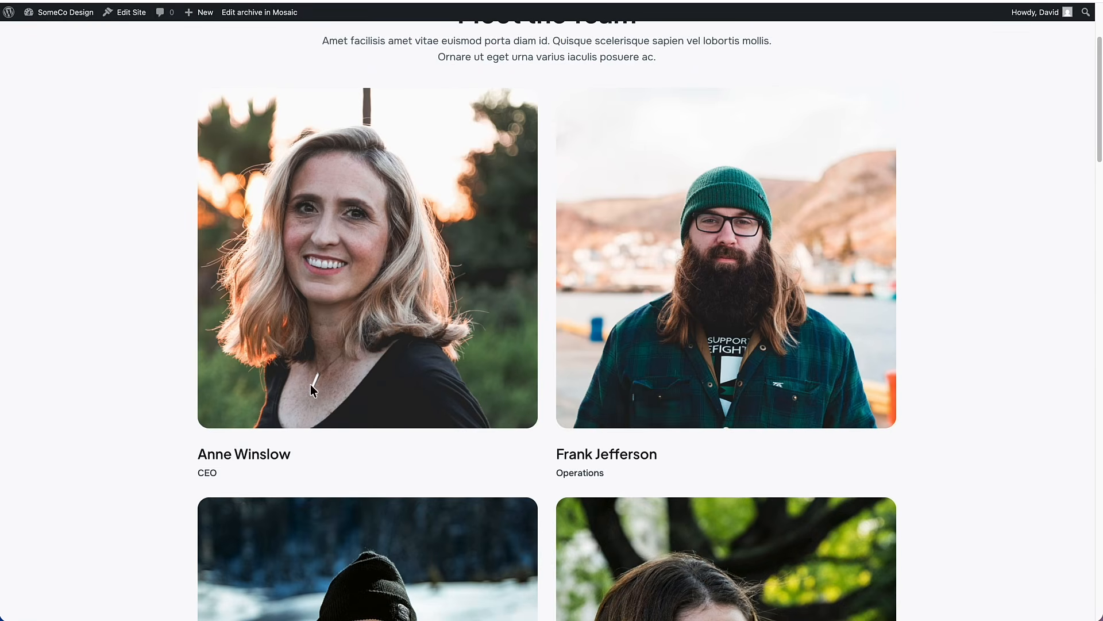
pyautogui.click(268, 455)
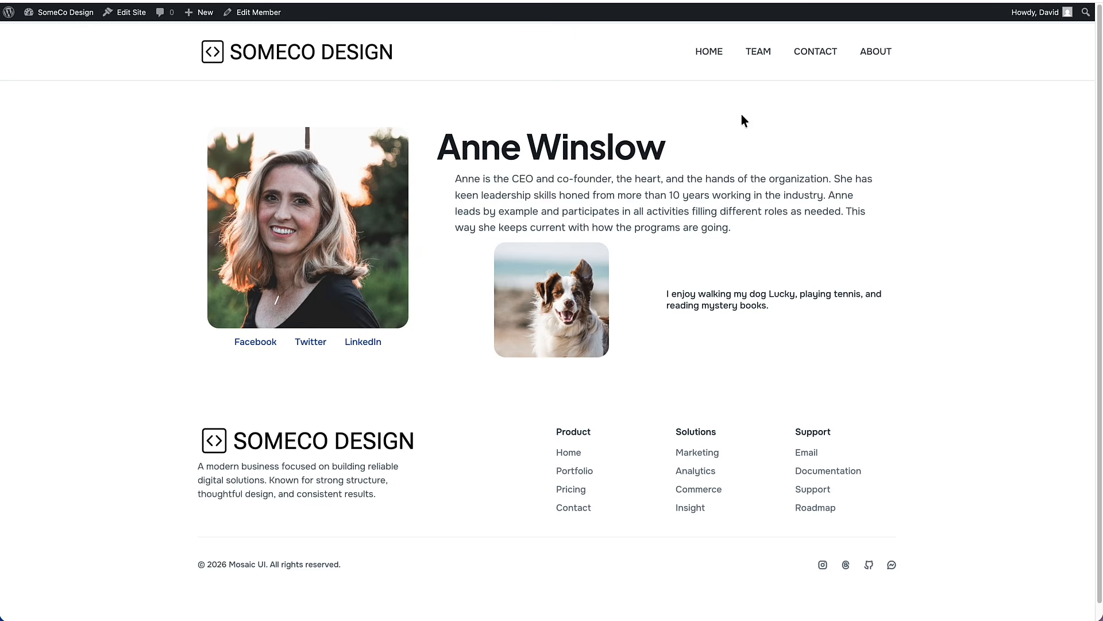
# Step: Return to the live Team page, open its archive template in Mosaic and enter the member Loop for editing
pyautogui.click(768, 60)
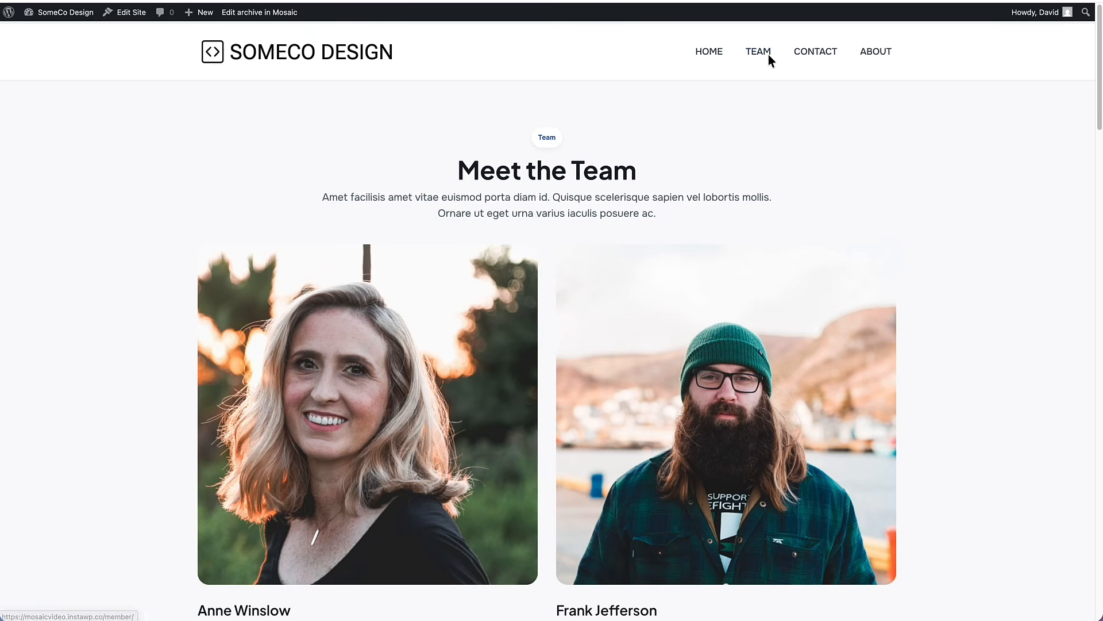
pyautogui.click(275, 14)
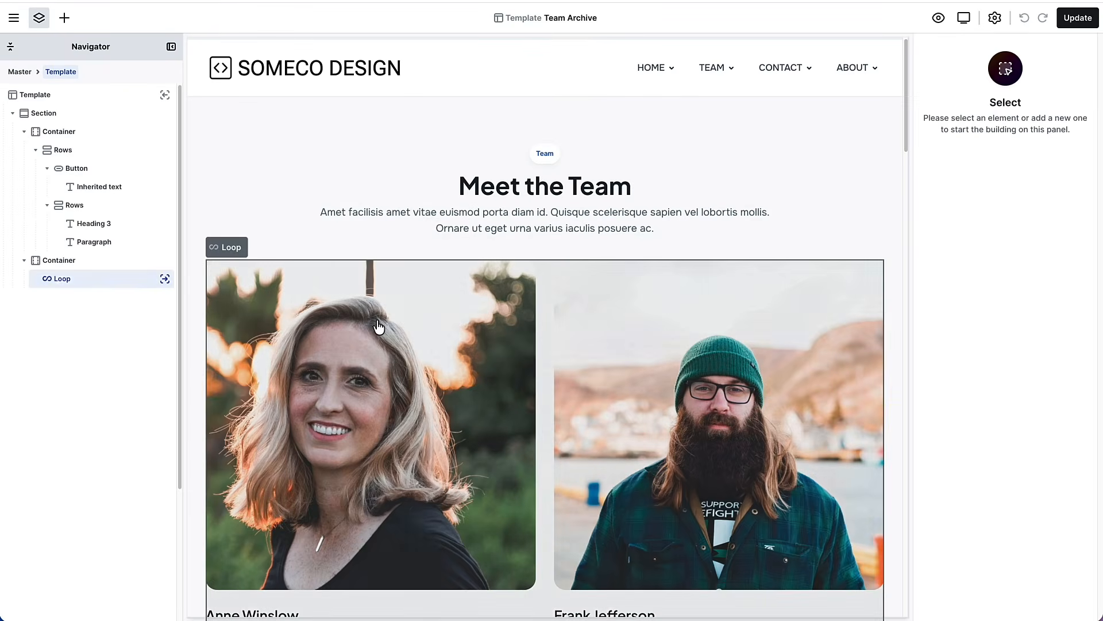
pyautogui.click(377, 326)
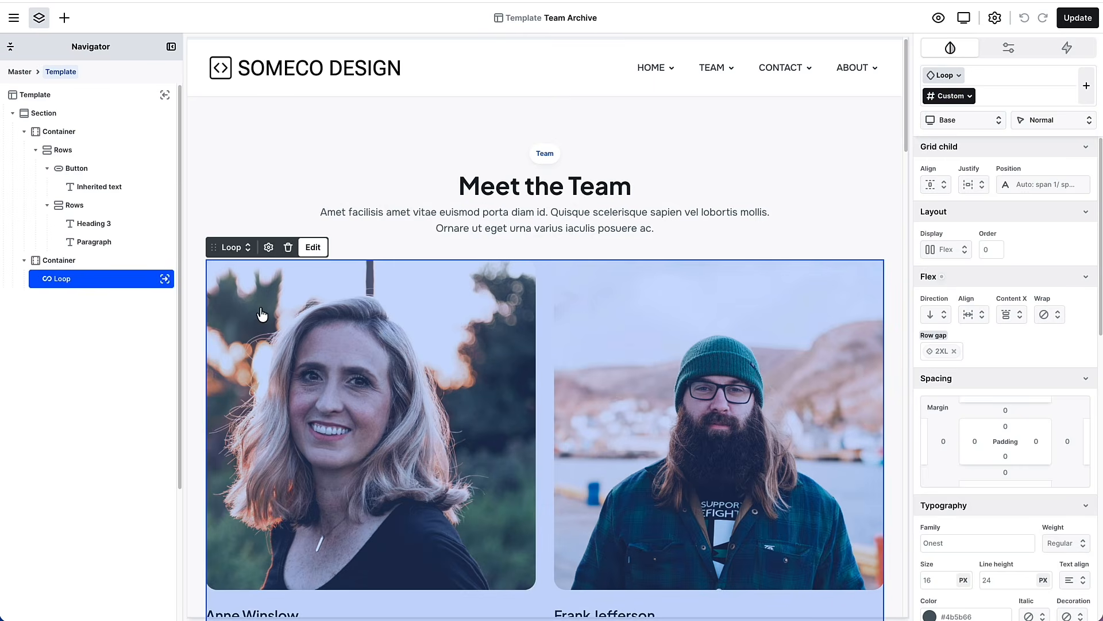
pyautogui.click(164, 279)
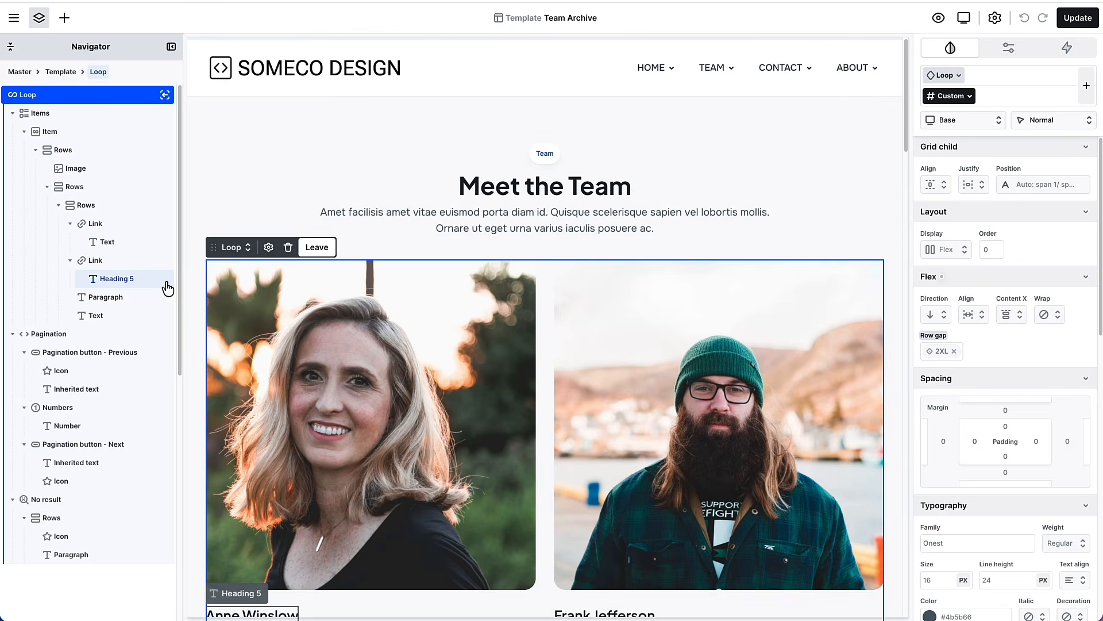
# Step: Set the border radius of the shared Image style to XS / 4px, starting from the Loop's member image
pyautogui.click(103, 167)
pyautogui.moveTo(952, 100)
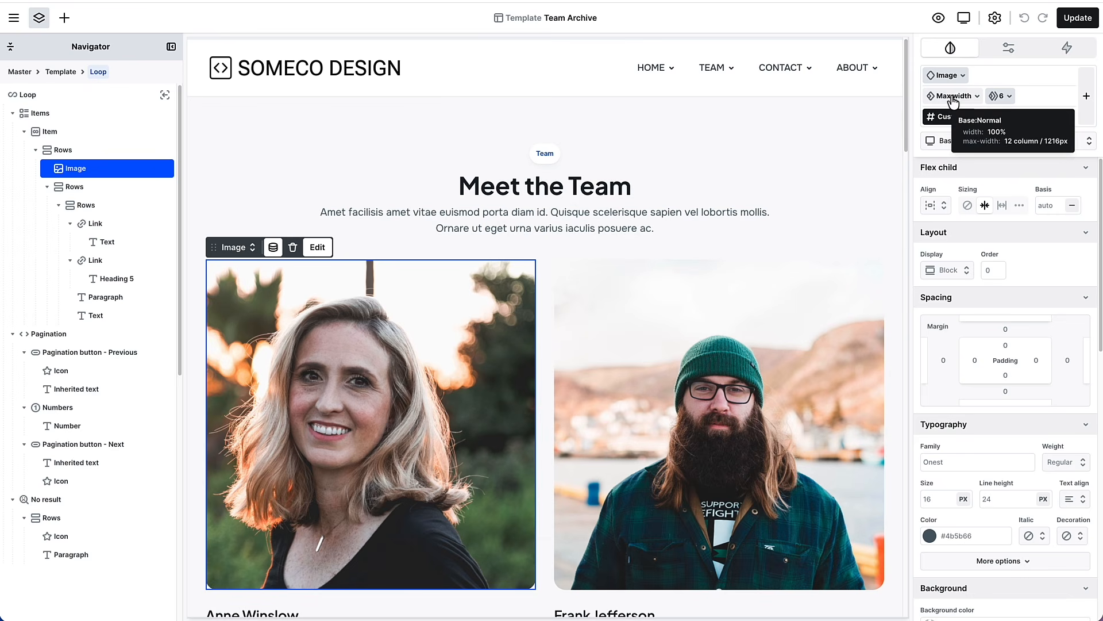
pyautogui.click(956, 79)
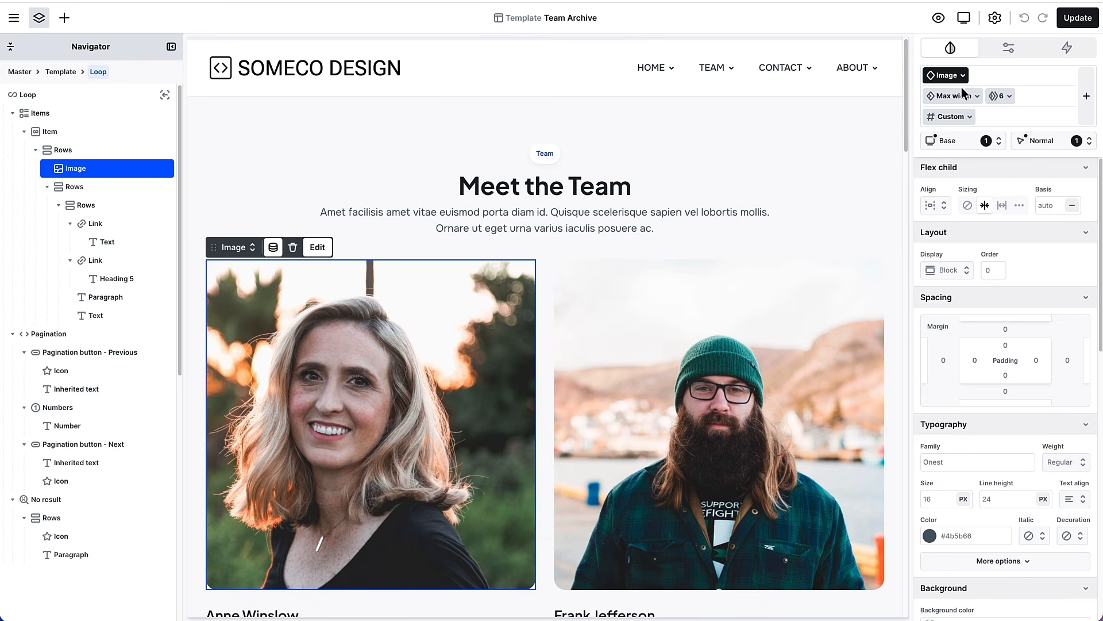
pyautogui.moveTo(961, 81)
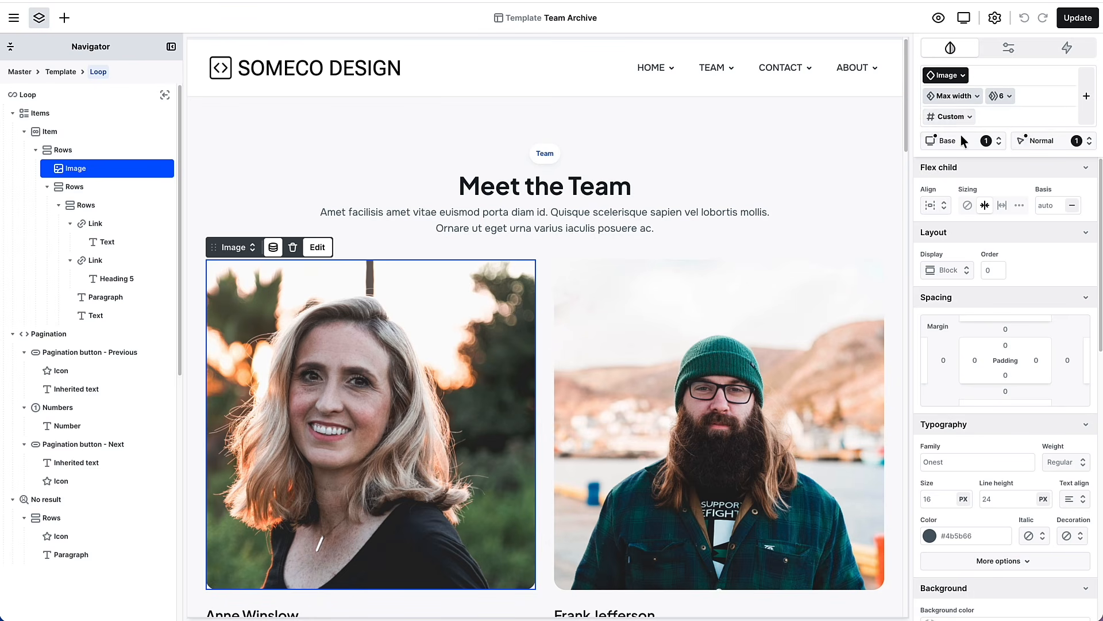
pyautogui.scroll(-5, 989, 287)
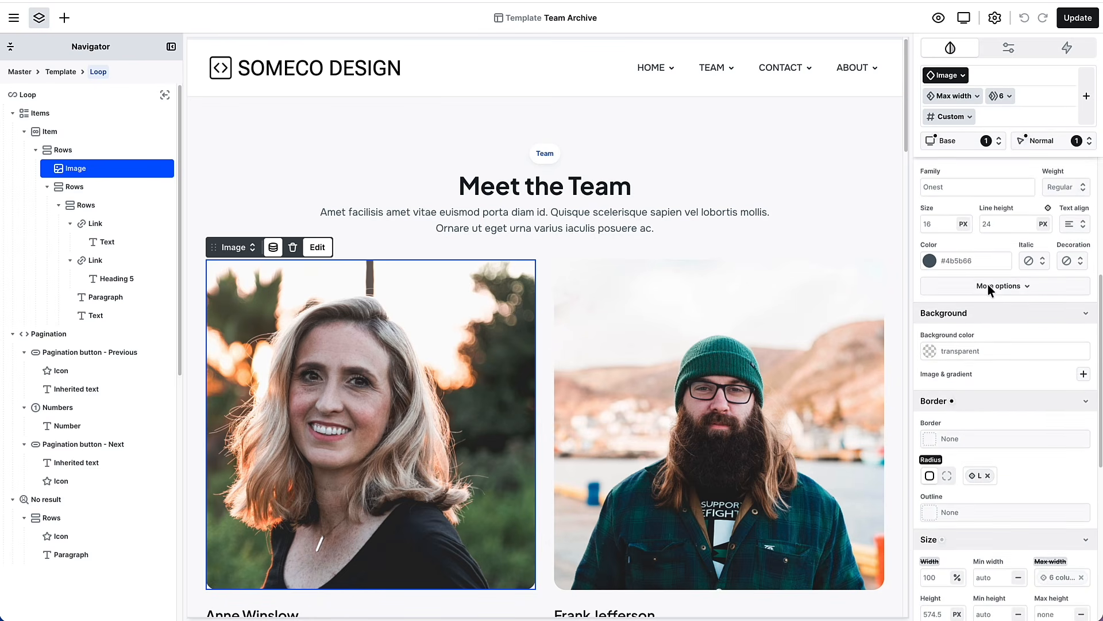
pyautogui.scroll(-1, 987, 322)
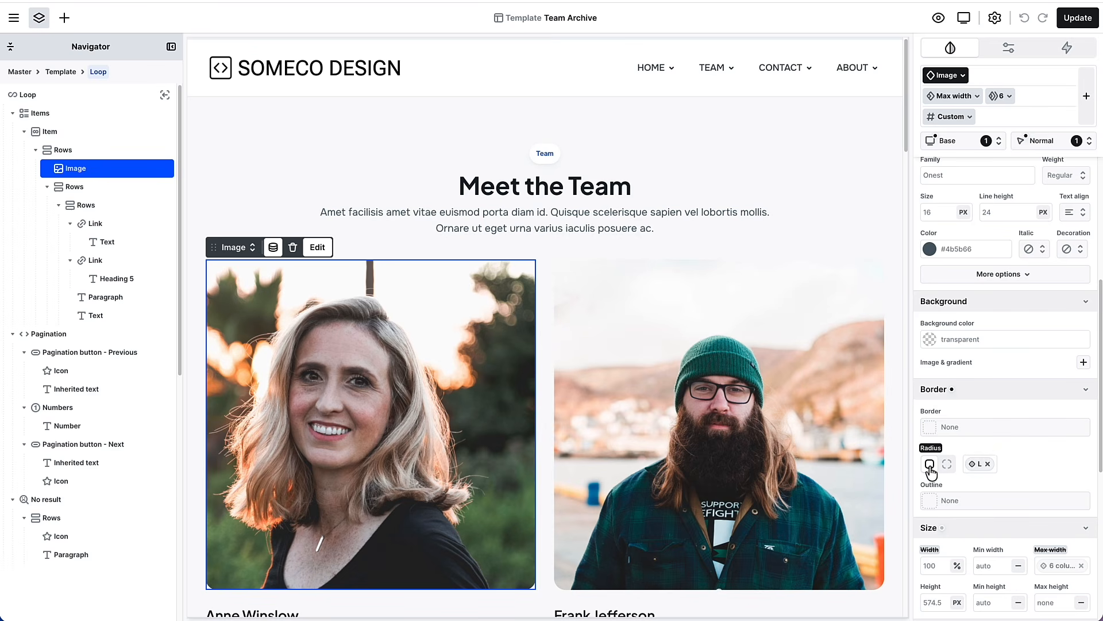
pyautogui.click(993, 459)
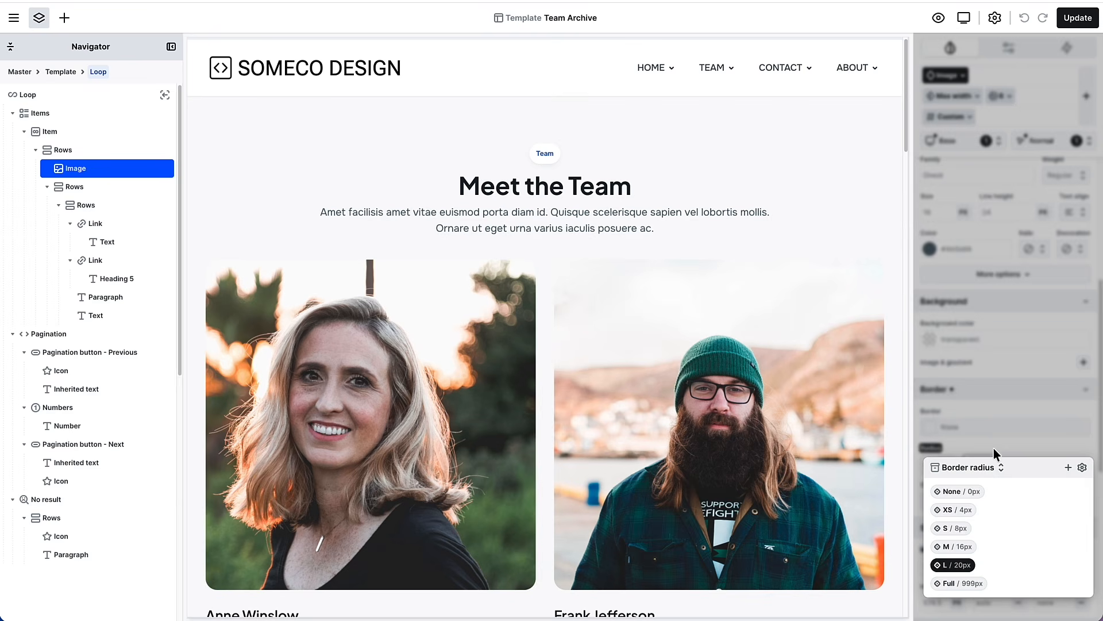
pyautogui.click(948, 511)
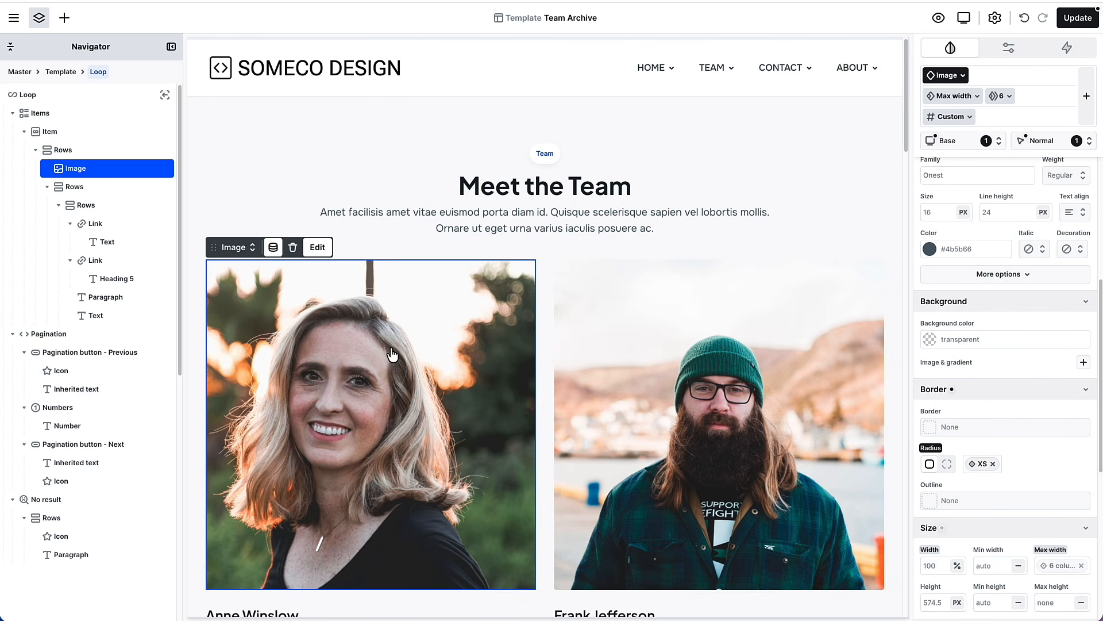
# Step: Wrap the Loop's member image in a link, set its URL to the Member Permalink dynamic data, and update the template
pyautogui.rightClick(77, 172)
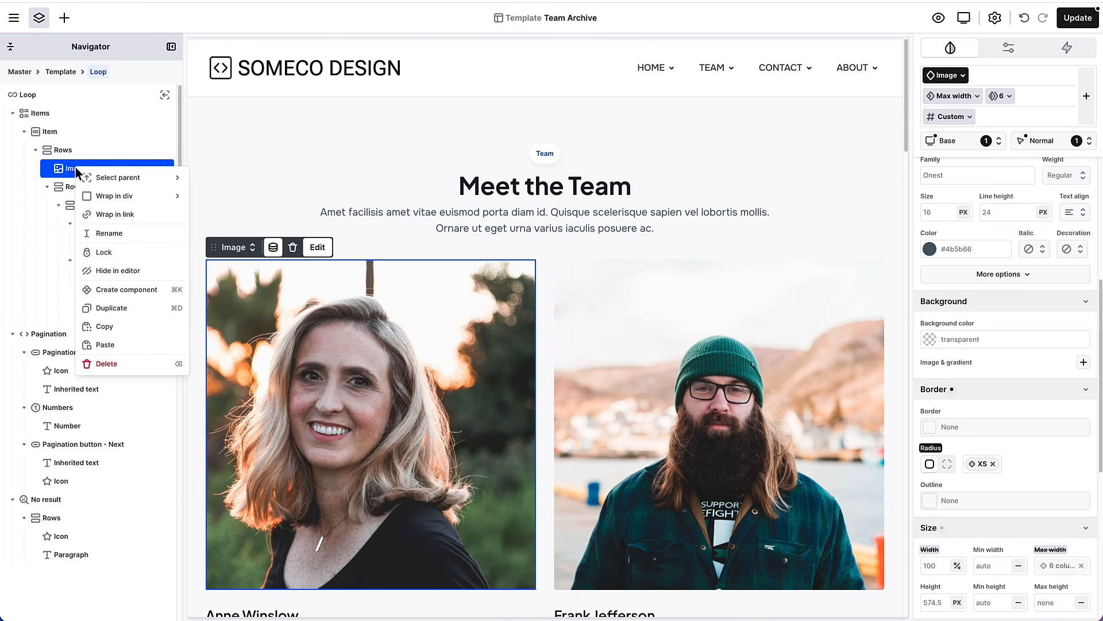
pyautogui.click(105, 215)
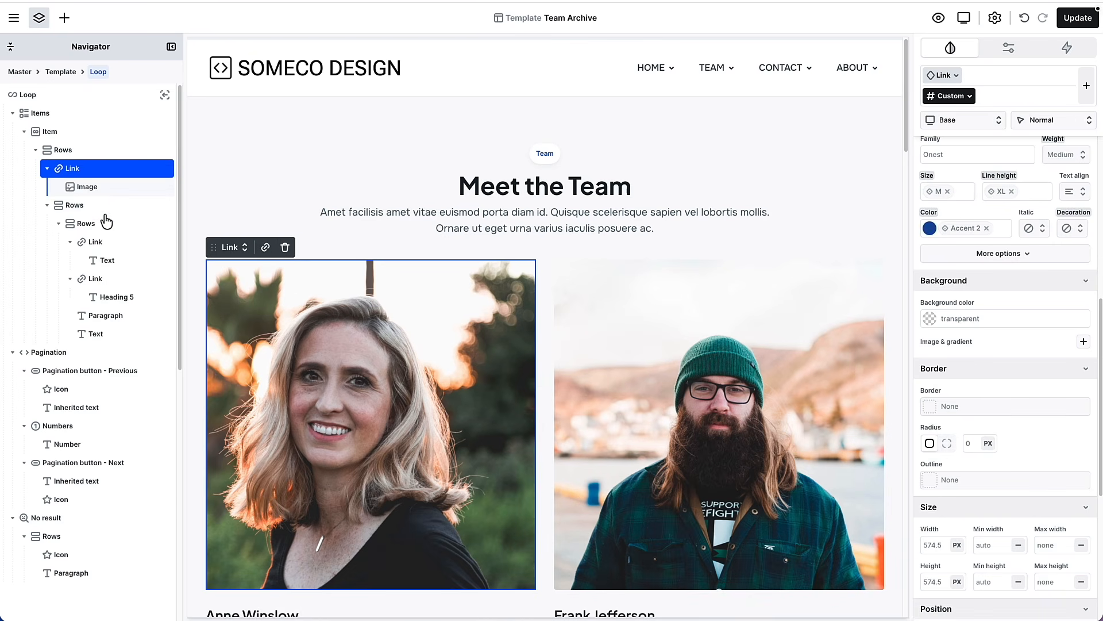
pyautogui.click(263, 248)
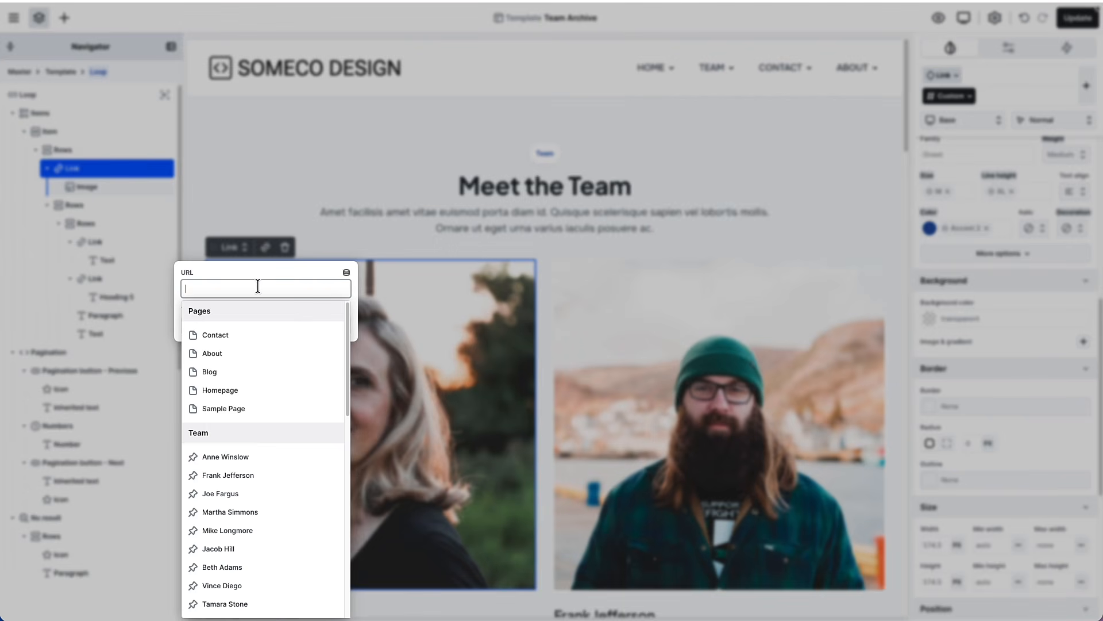
pyautogui.click(347, 275)
pyautogui.click(347, 275)
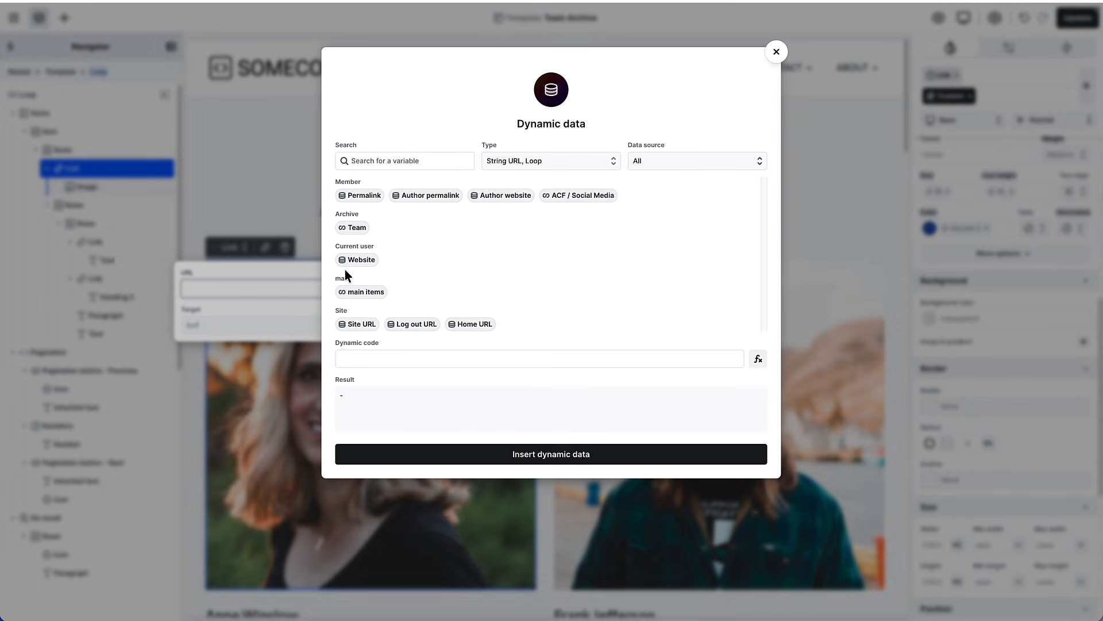
pyautogui.click(359, 196)
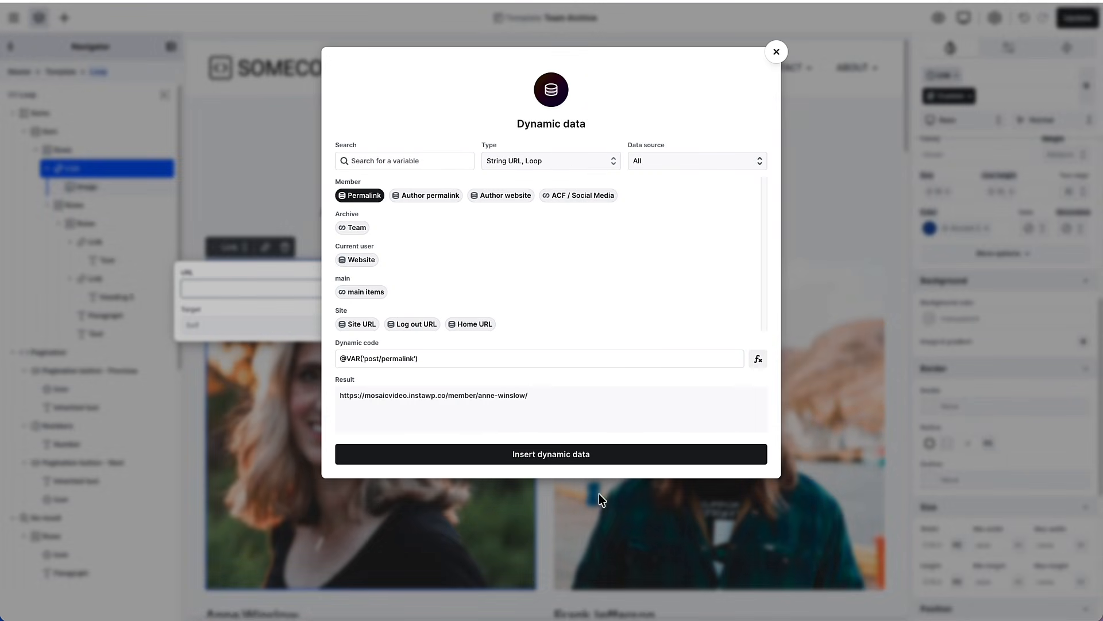
pyautogui.click(505, 454)
pyautogui.click(1074, 22)
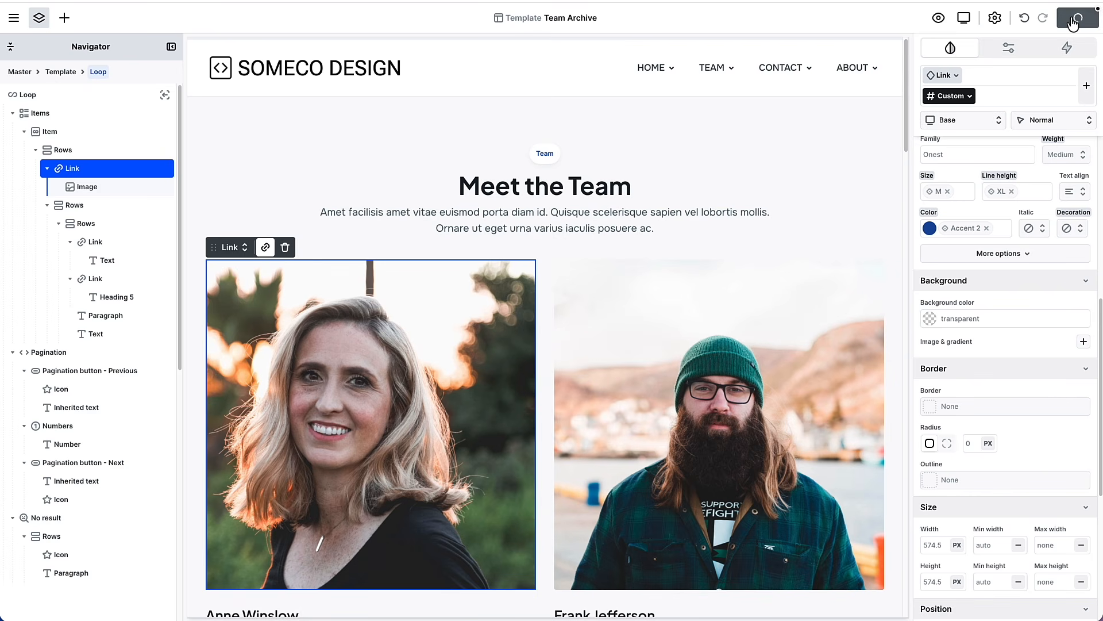
# Step: Exit to WordPress, visit the live Team page and follow the CEO's portrait link to check the member page and its social links
pyautogui.click(14, 20)
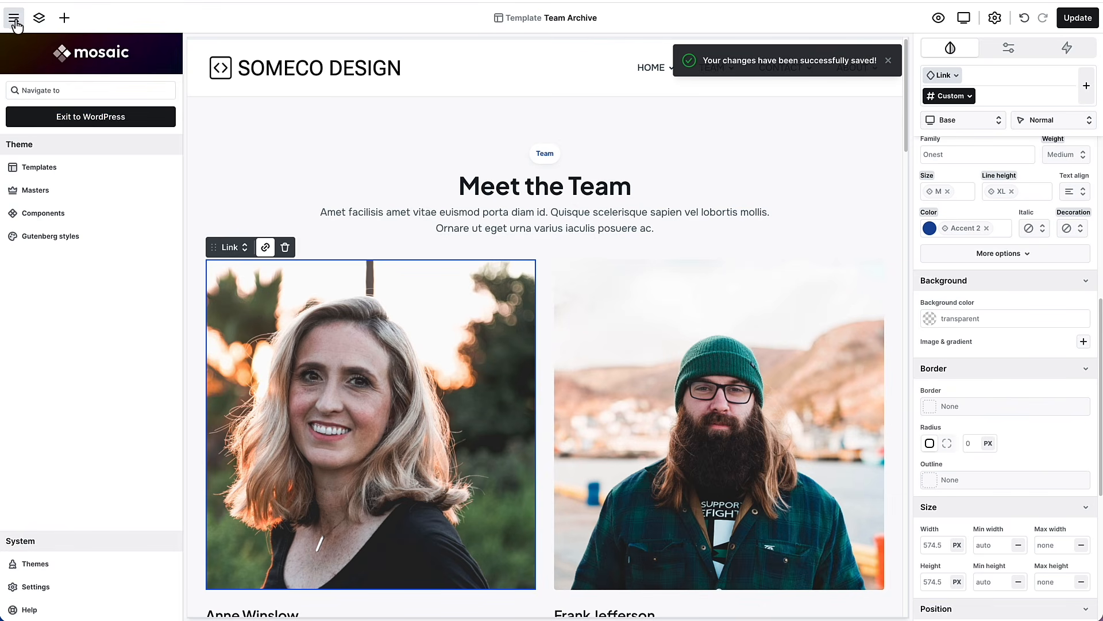
pyautogui.click(80, 117)
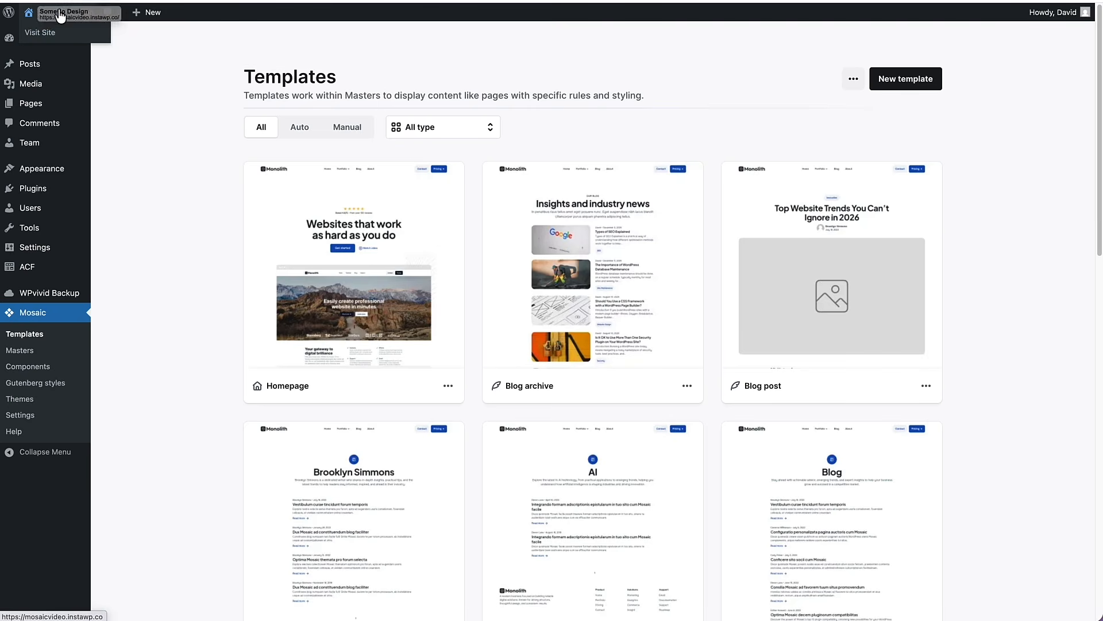
pyautogui.click(61, 14)
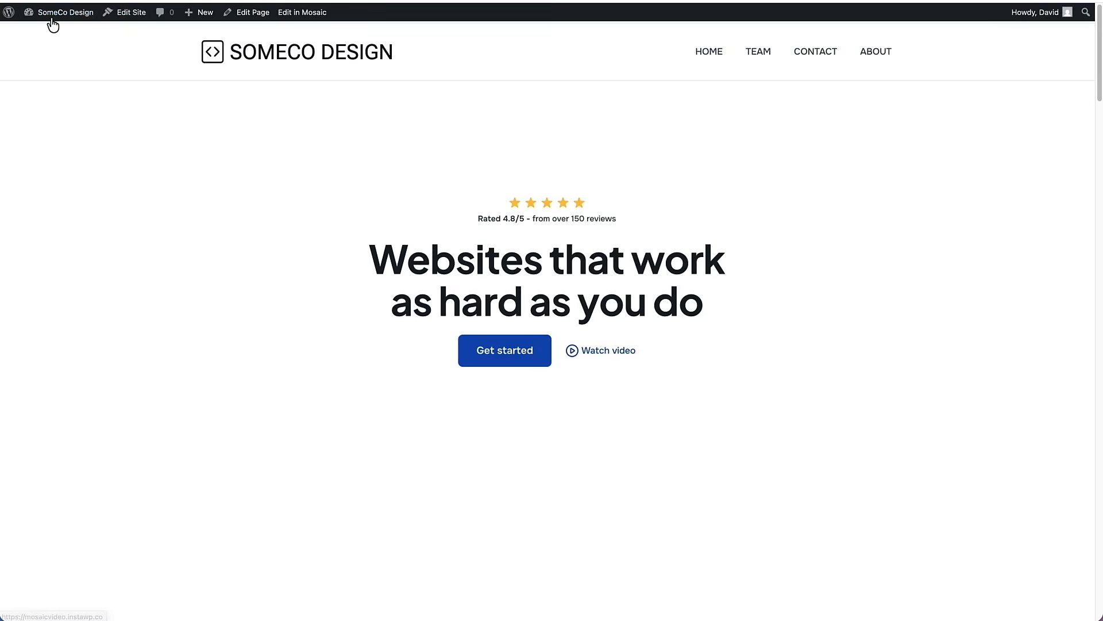
pyautogui.click(755, 56)
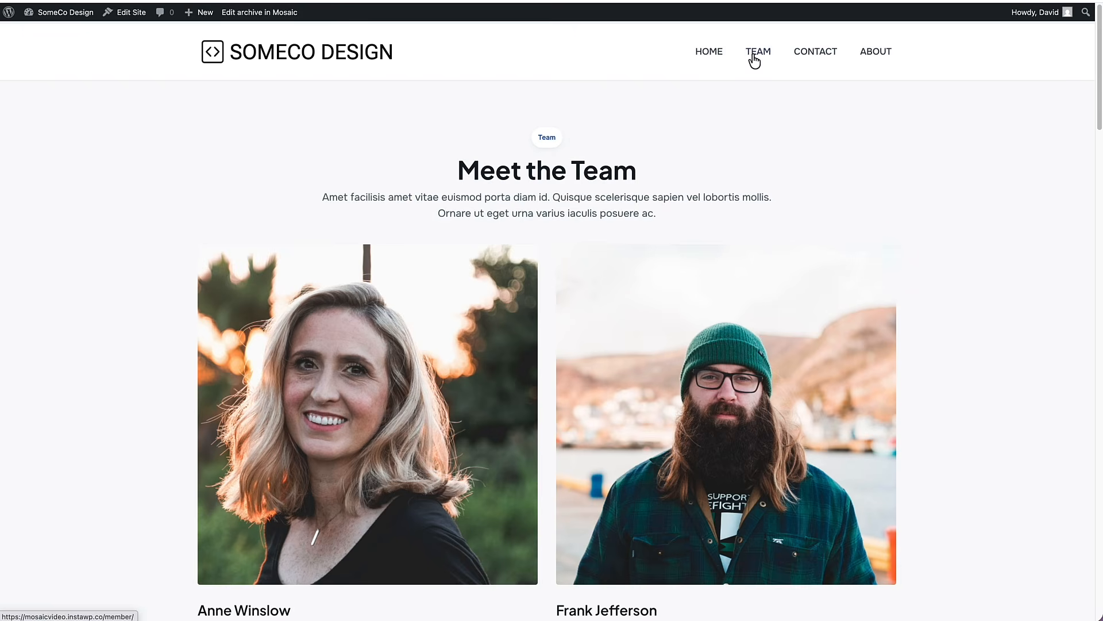
pyautogui.scroll(-3, 506, 300)
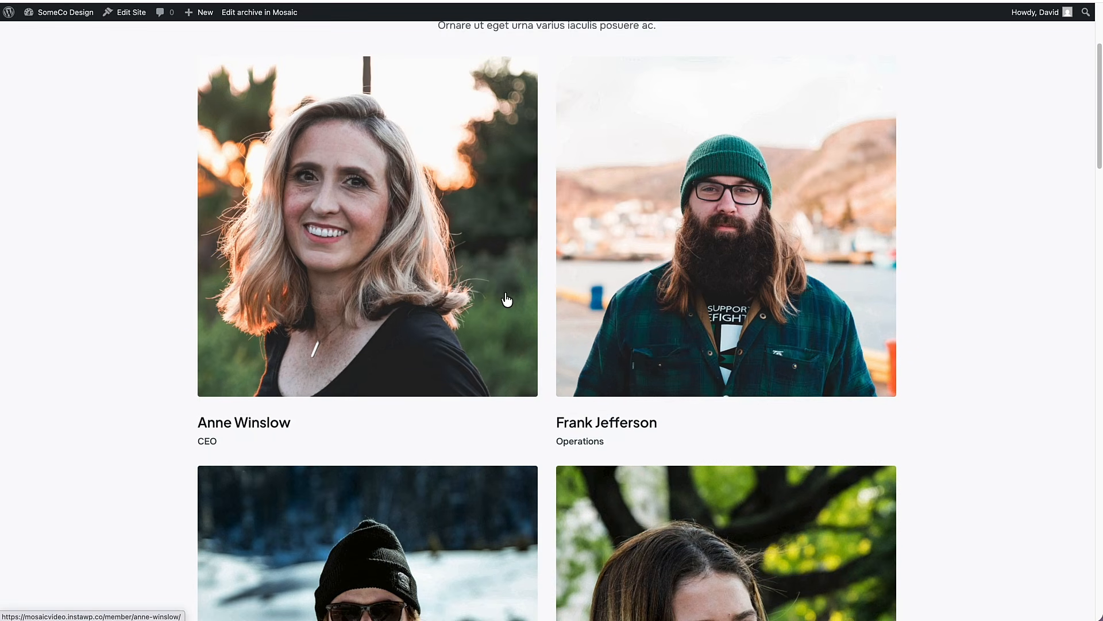
pyautogui.scroll(-2, 505, 300)
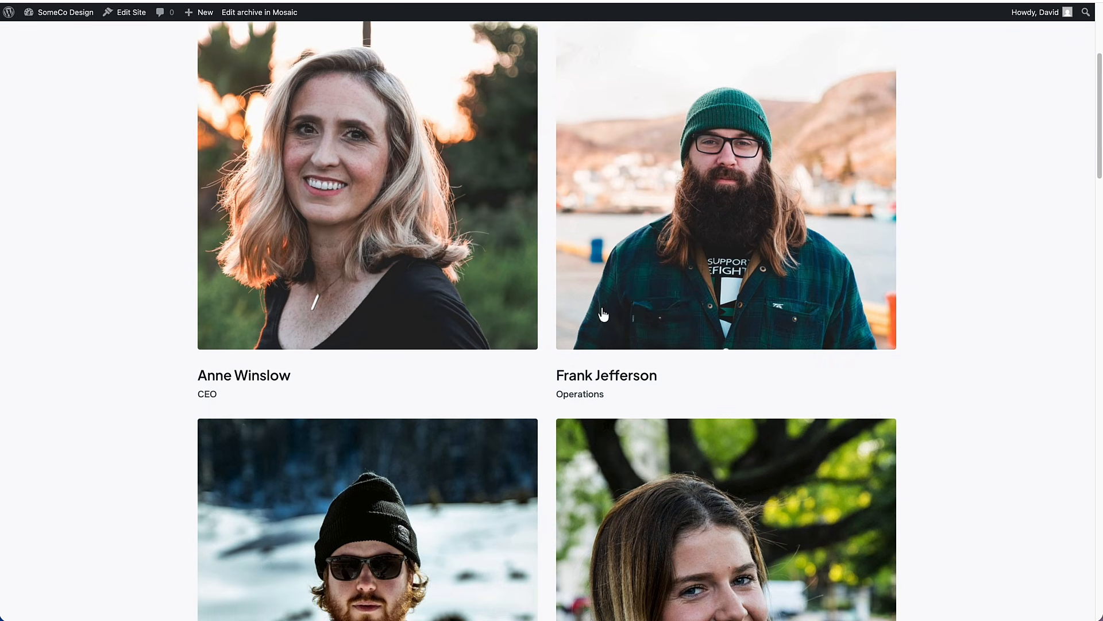
pyautogui.scroll(2, 454, 316)
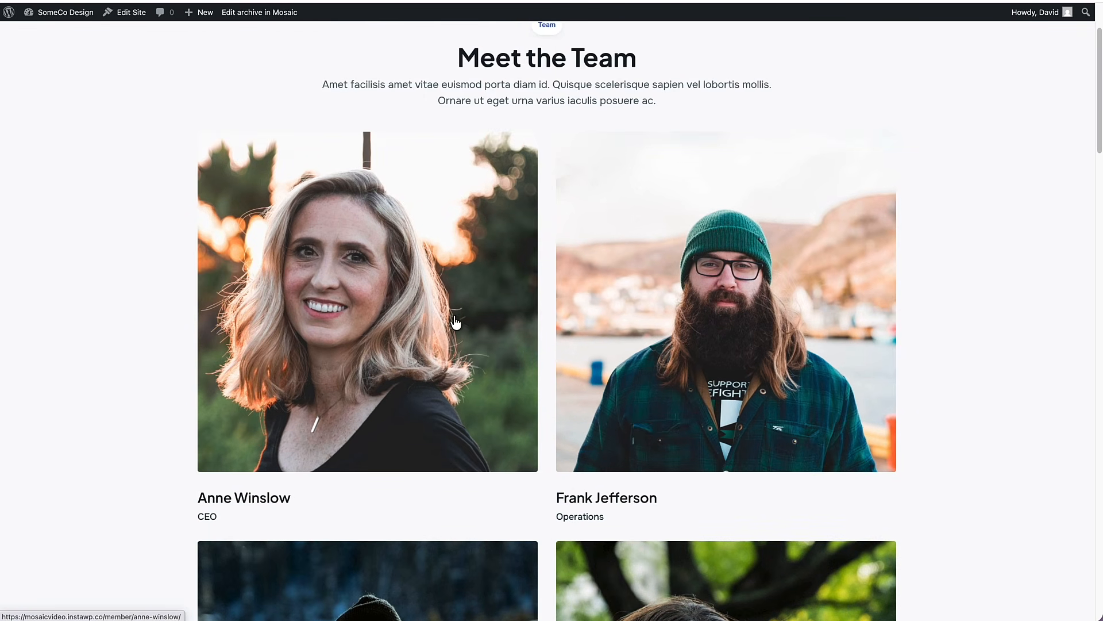
pyautogui.click(434, 317)
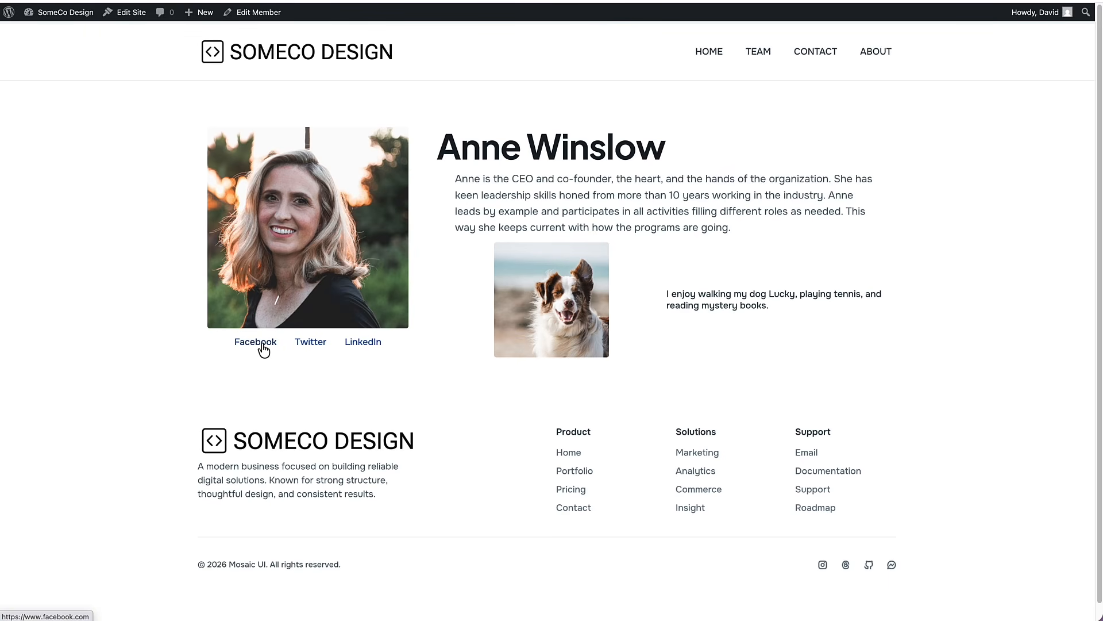
pyautogui.click(354, 342)
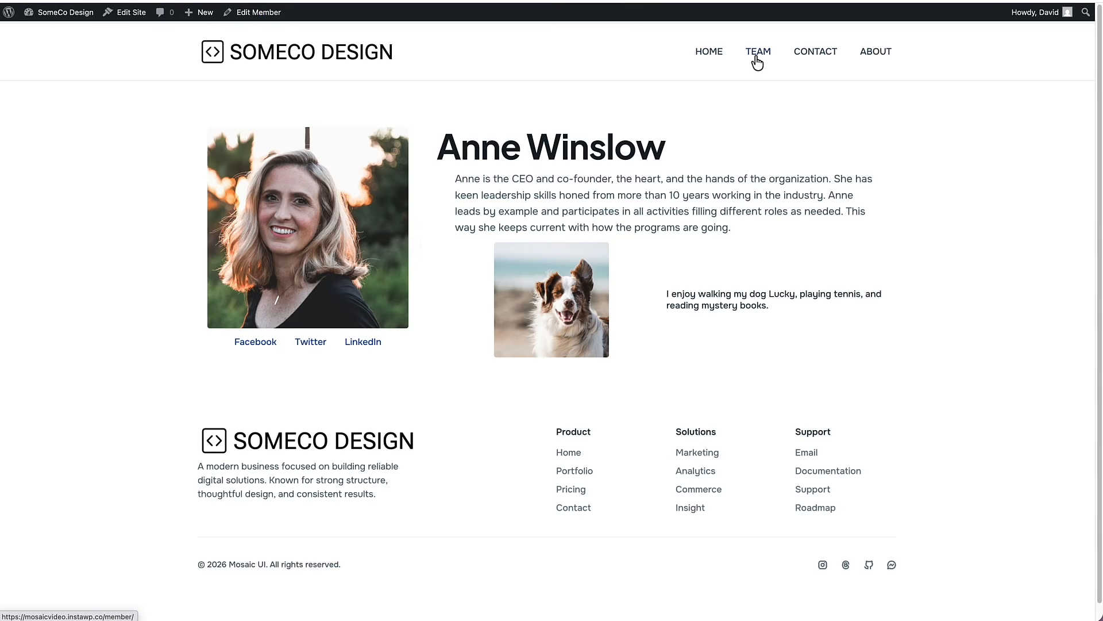
# Step: Go back to the Team page, look through all members and open the Sales and Project Coordinator's page from the portrait
pyautogui.click(754, 56)
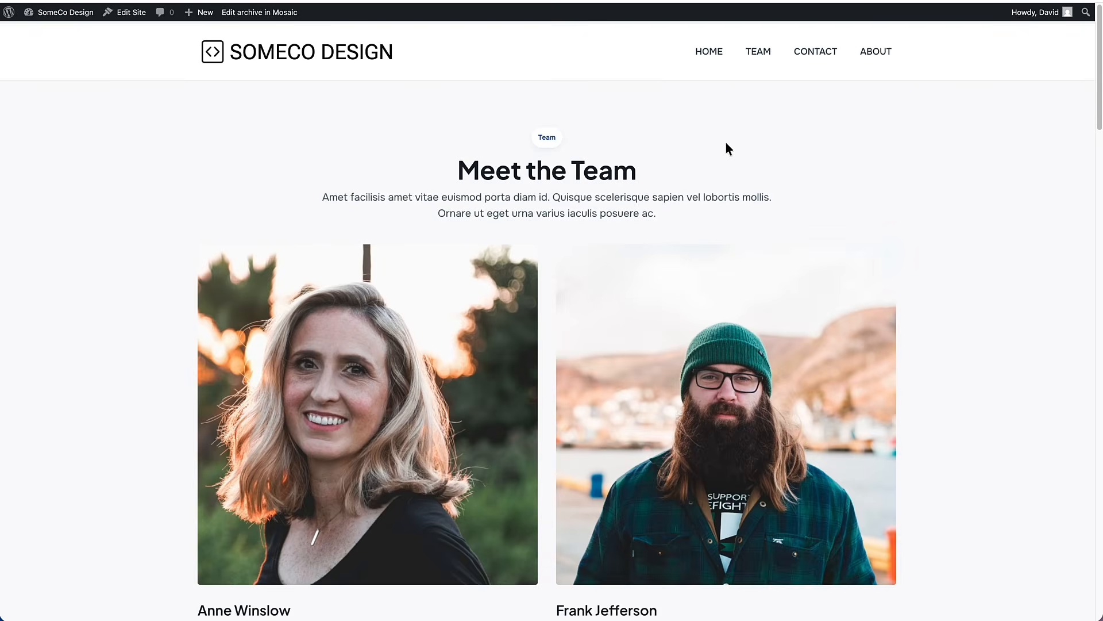
pyautogui.scroll(-15, 726, 148)
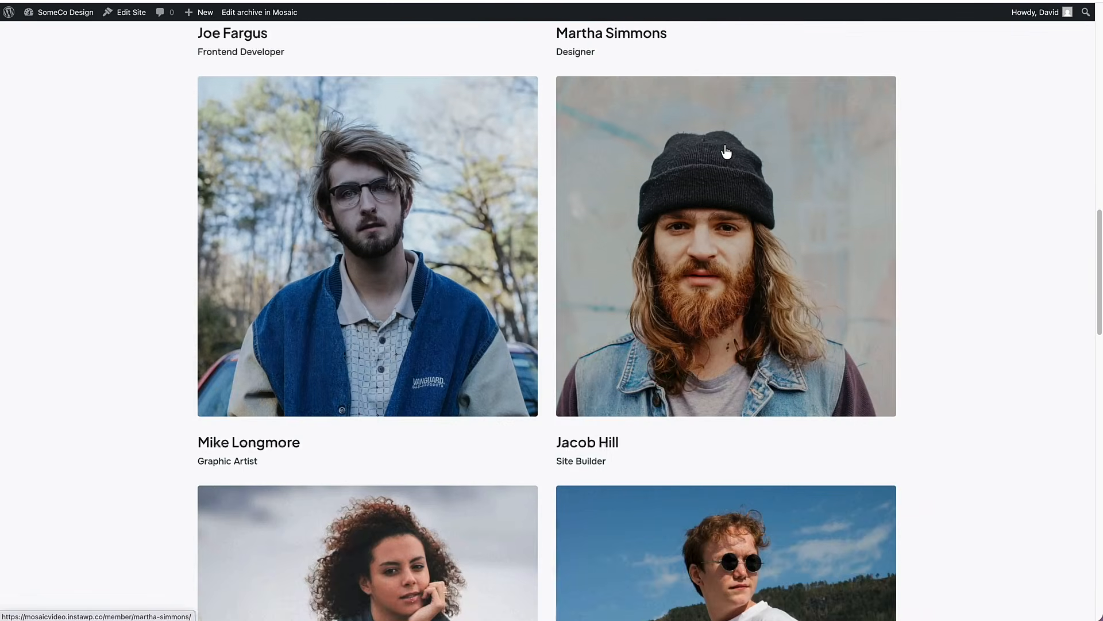
pyautogui.scroll(-20, 726, 150)
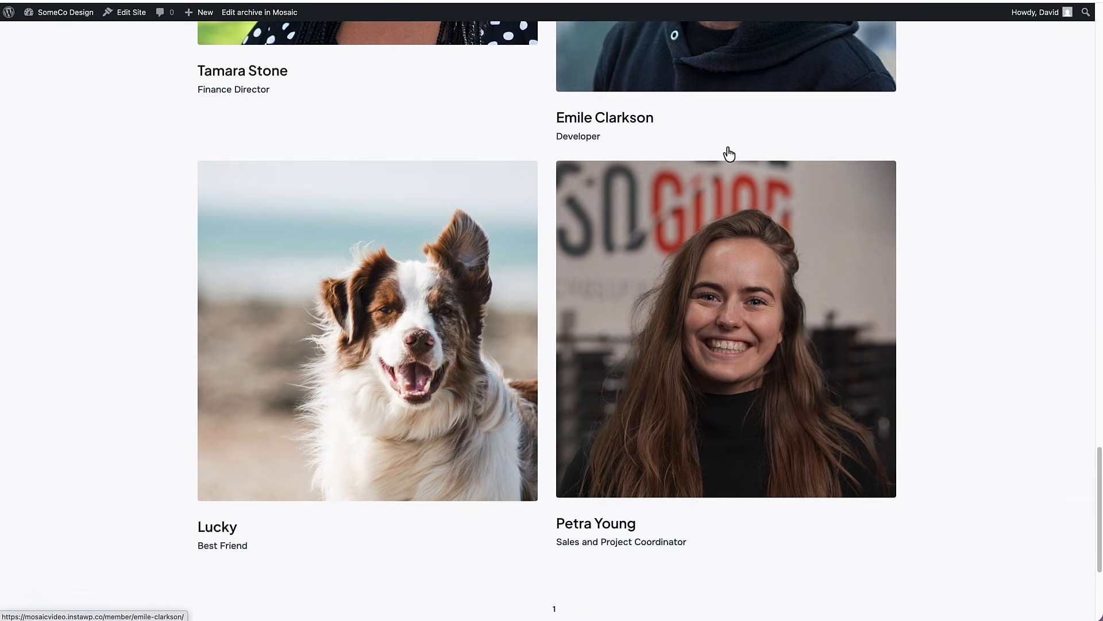
pyautogui.click(724, 230)
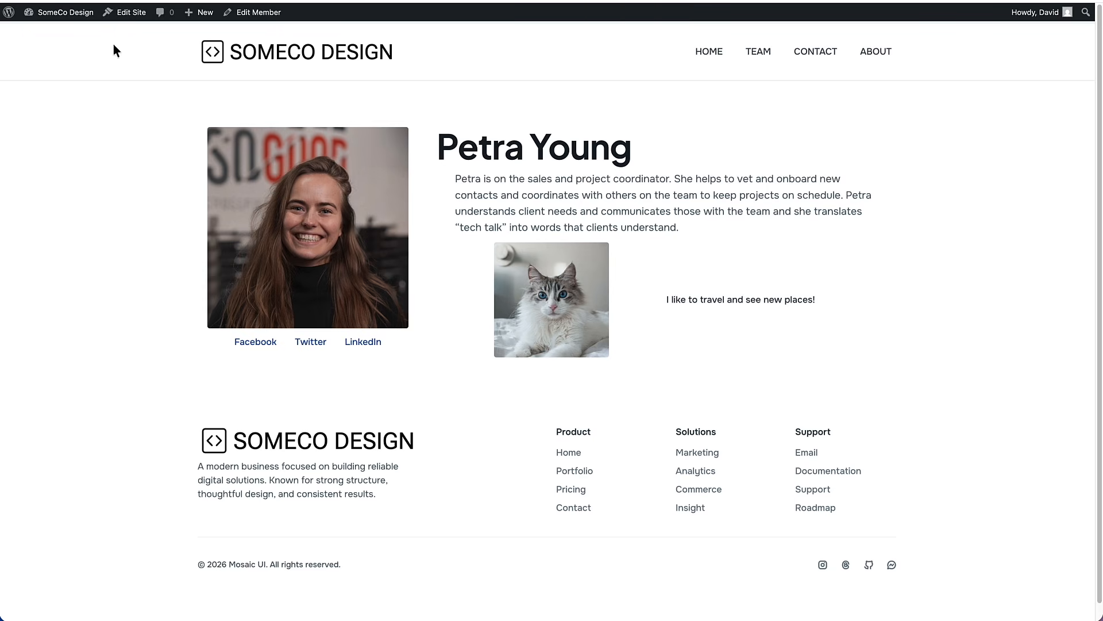
# Step: Copy the member page's address and open that page in a new private browser window
pyautogui.click(282, 0)
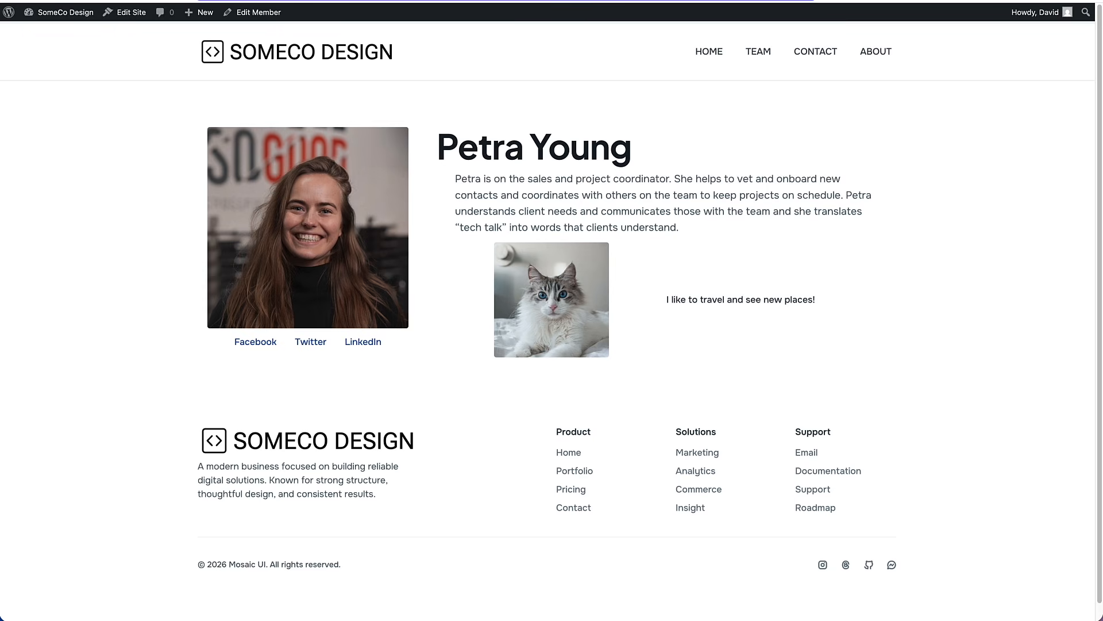
pyautogui.rightClick(281, 0)
pyautogui.click(341, 87)
pyautogui.click(5, 0)
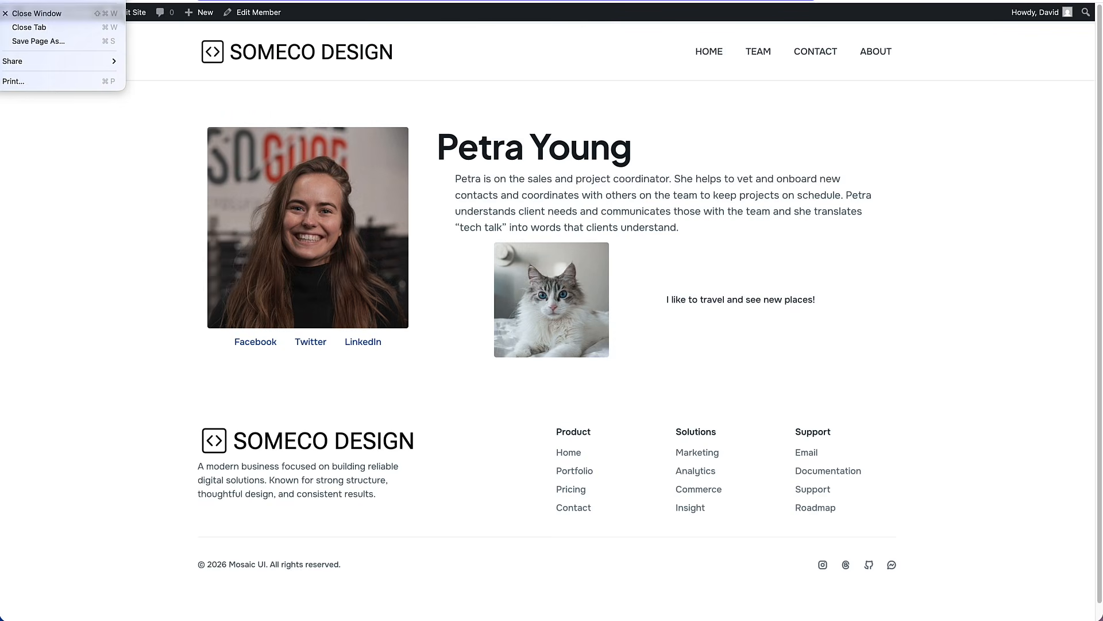
pyautogui.click(35, 0)
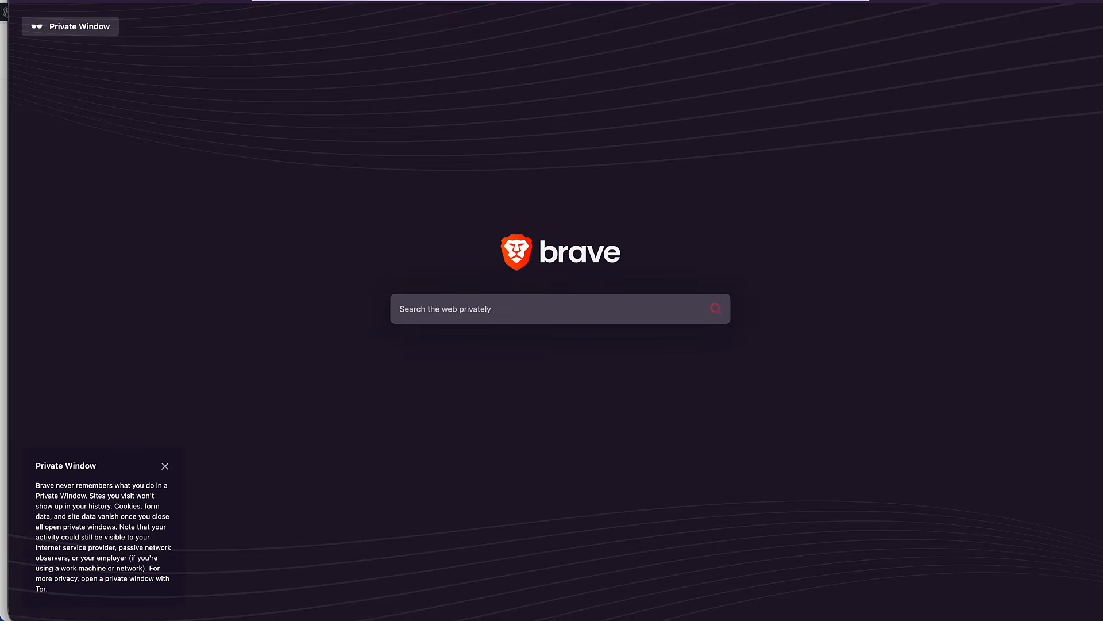
pyautogui.rightClick(341, 4)
pyautogui.click(339, 78)
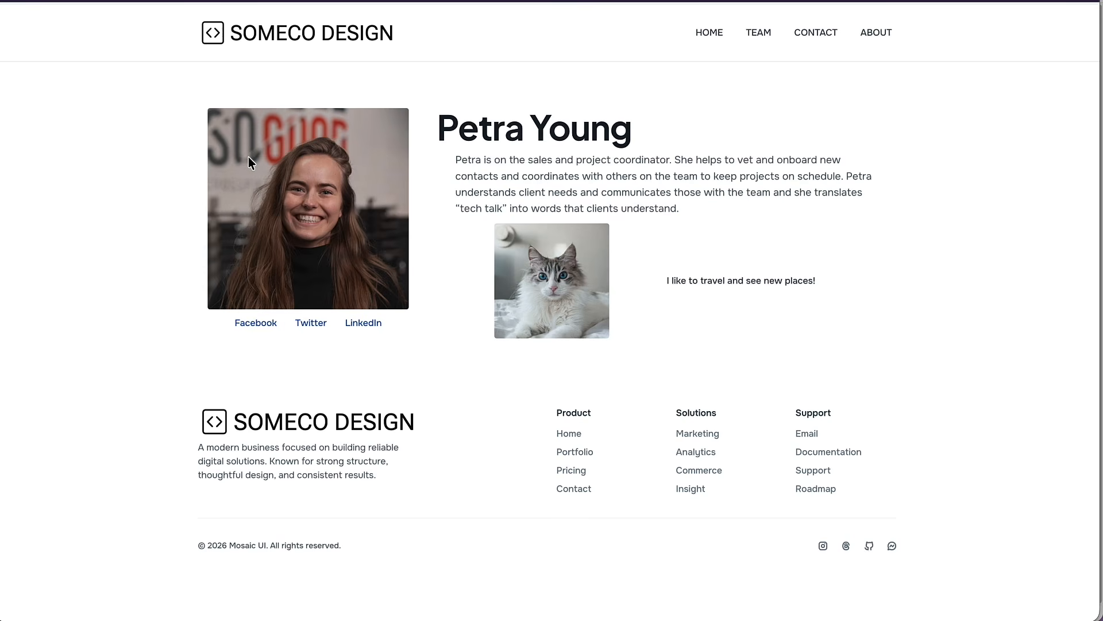
# Step: Inspect the member page's HTML, expanding the main section and its container down to both columns to examine the portrait and heading markup
pyautogui.rightClick(184, 195)
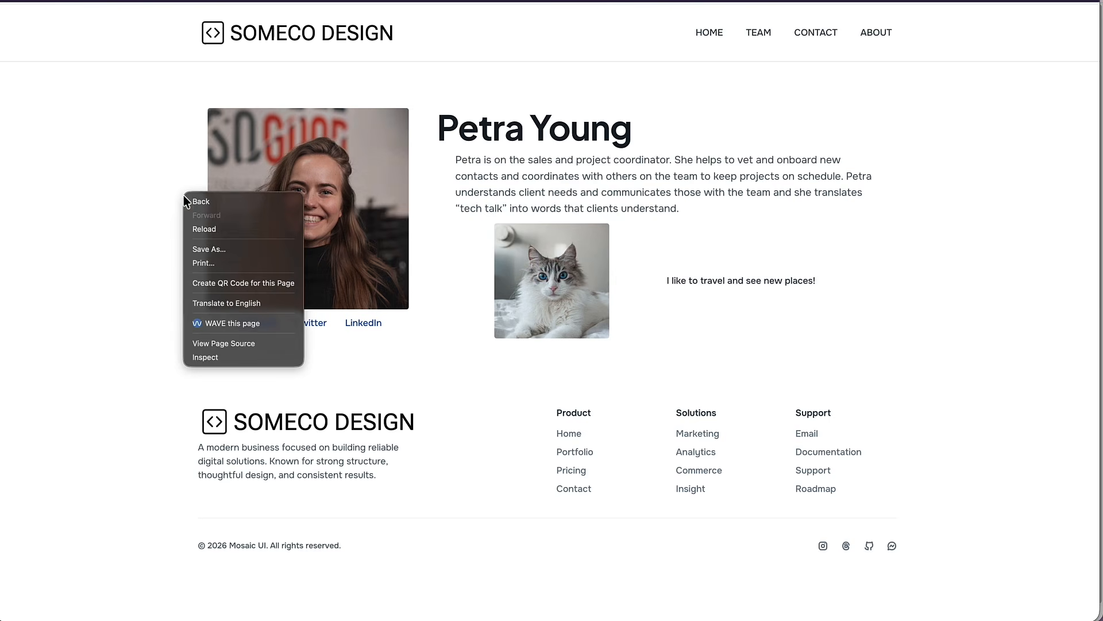
pyautogui.click(232, 356)
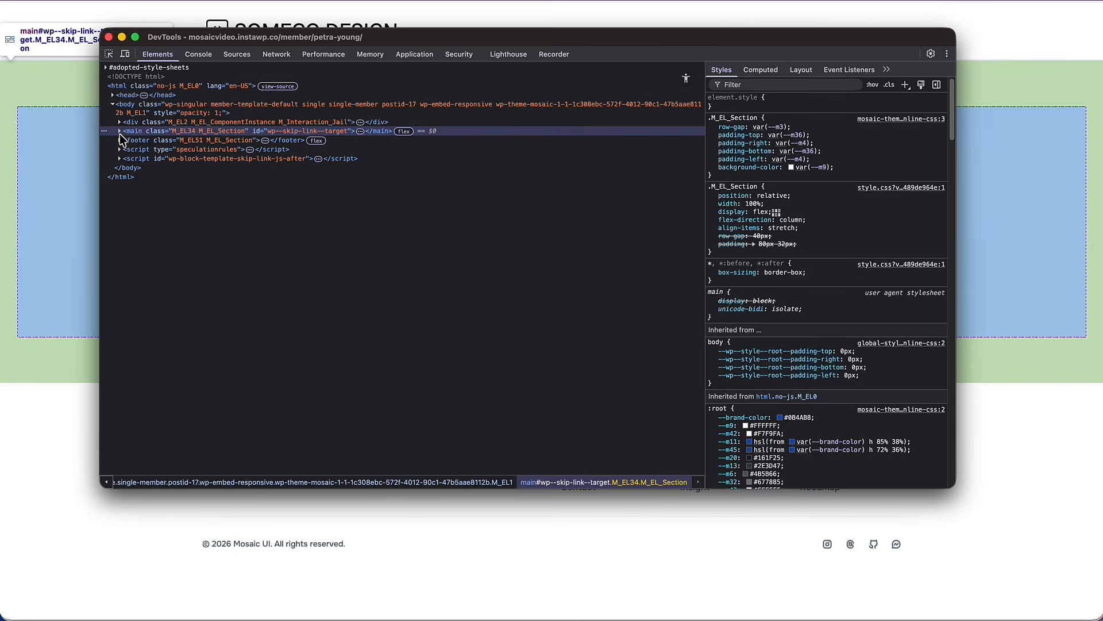
pyautogui.click(119, 131)
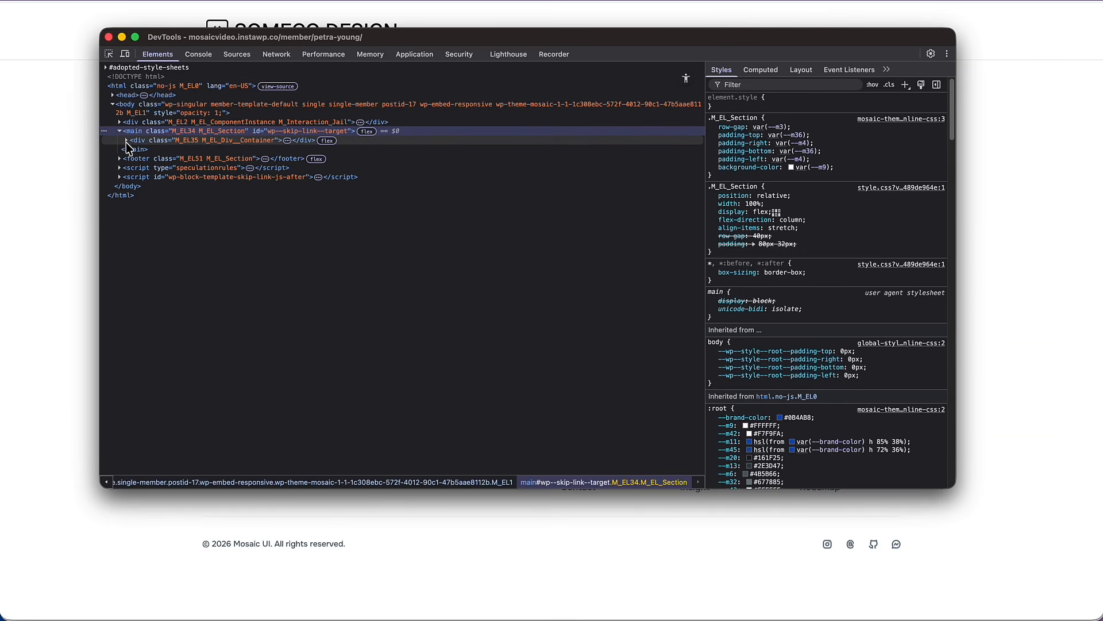
pyautogui.click(126, 140)
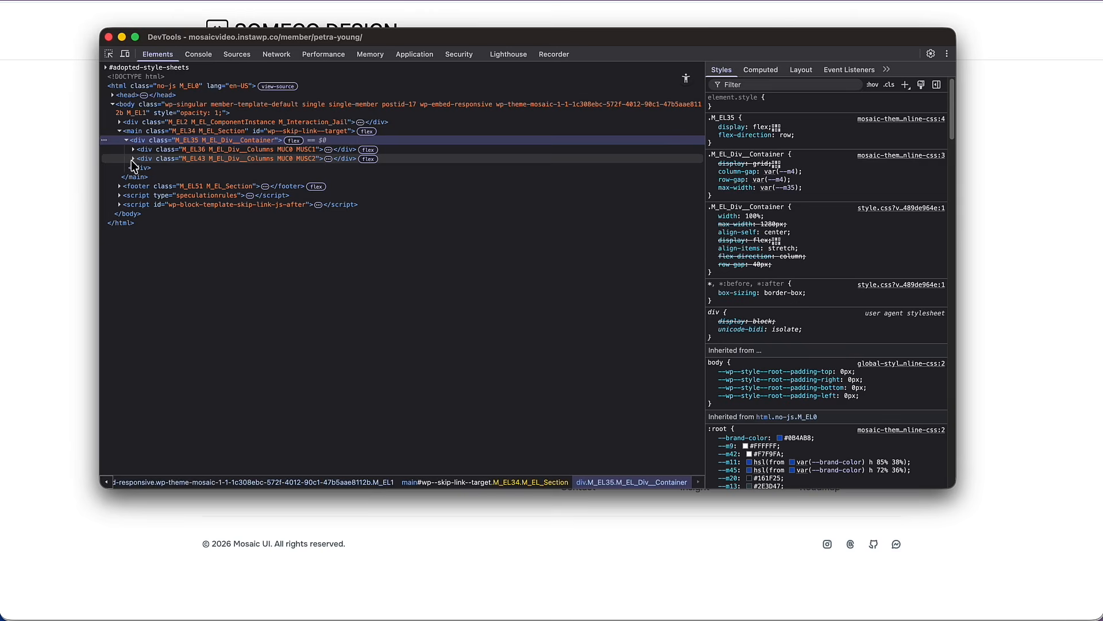
pyautogui.click(131, 160)
pyautogui.click(133, 158)
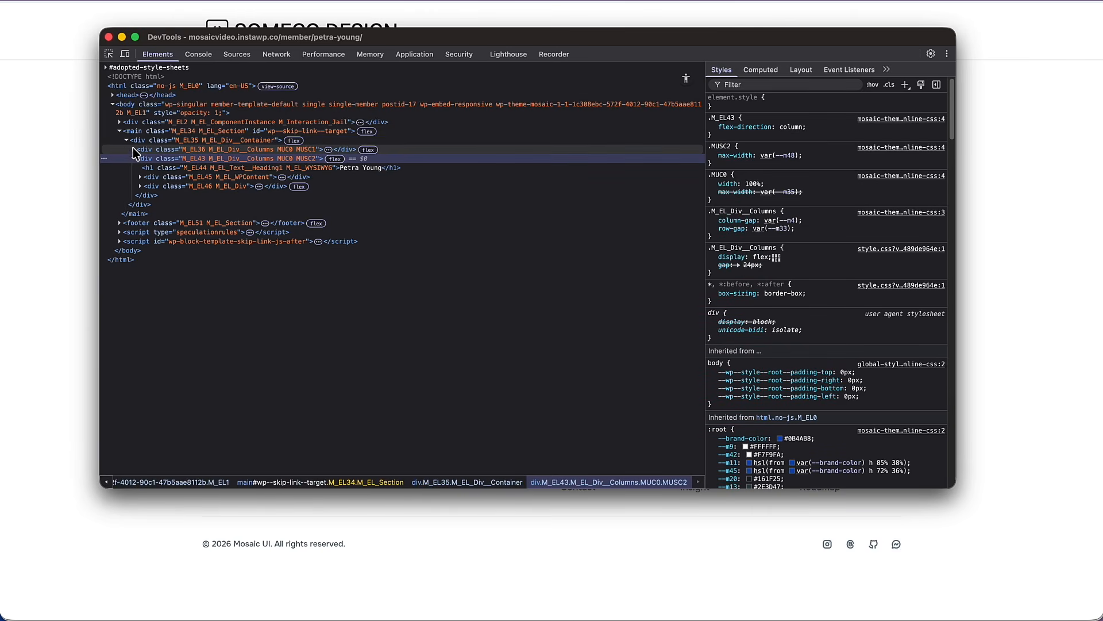
pyautogui.click(132, 149)
pyautogui.moveTo(566, 166)
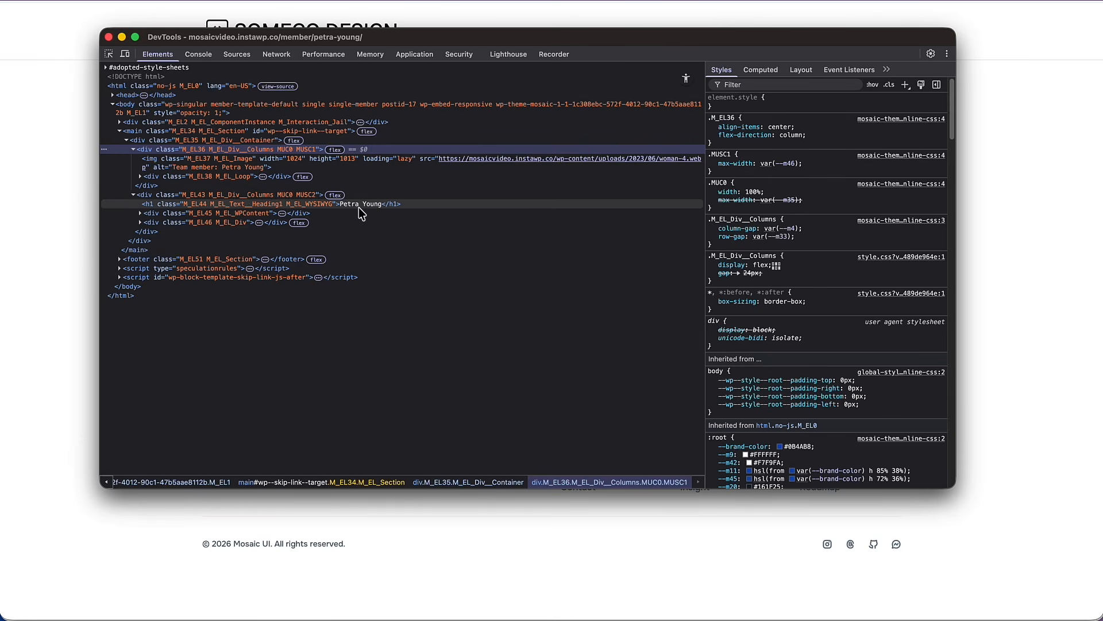
# Step: Expand the nested div and its two columns below the member's bio to examine the pet image and fun fact markup
pyautogui.click(141, 224)
pyautogui.click(141, 223)
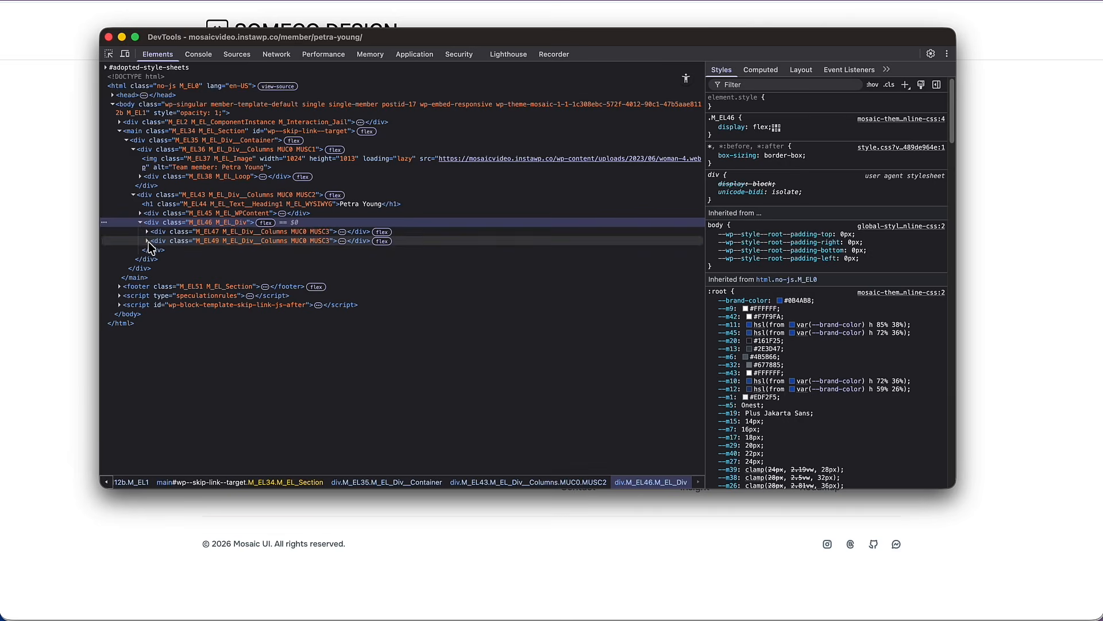
pyautogui.click(148, 241)
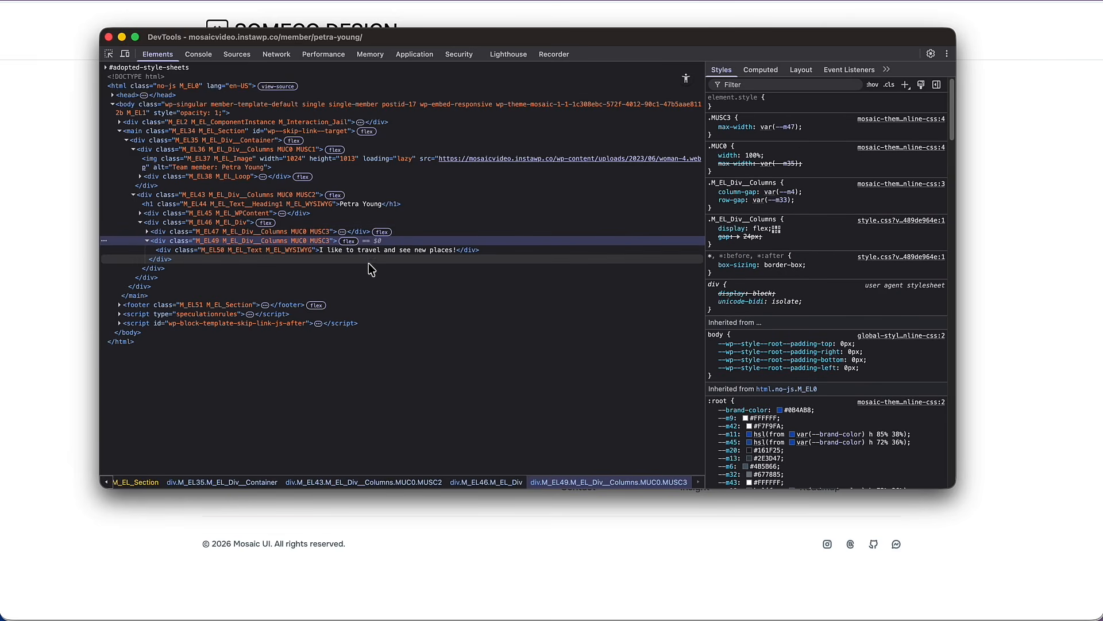
pyautogui.click(147, 232)
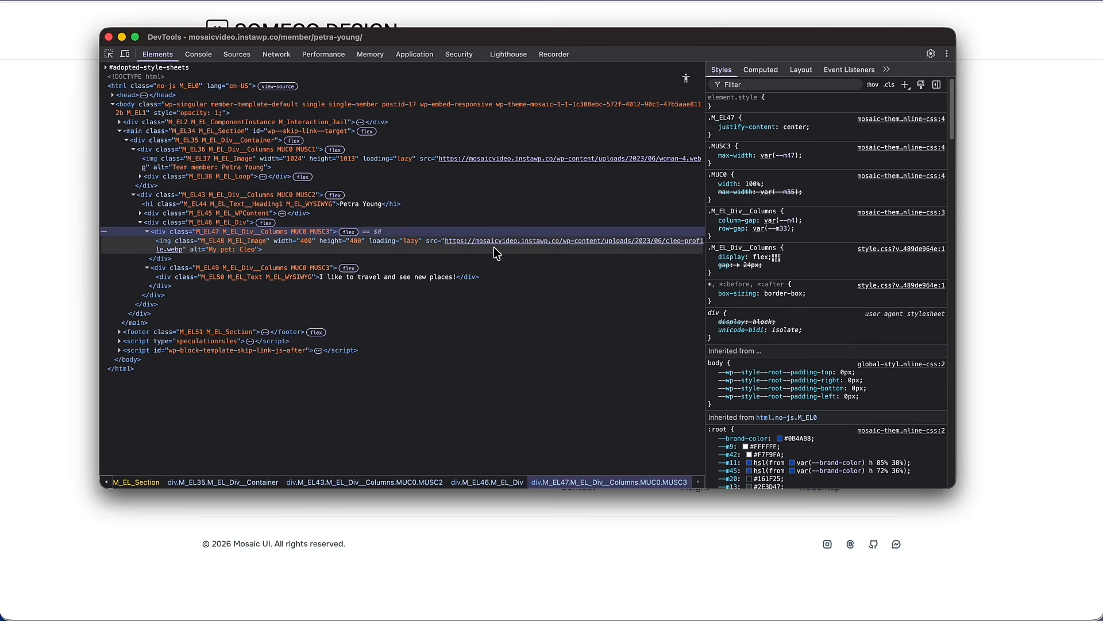
pyautogui.moveTo(496, 242)
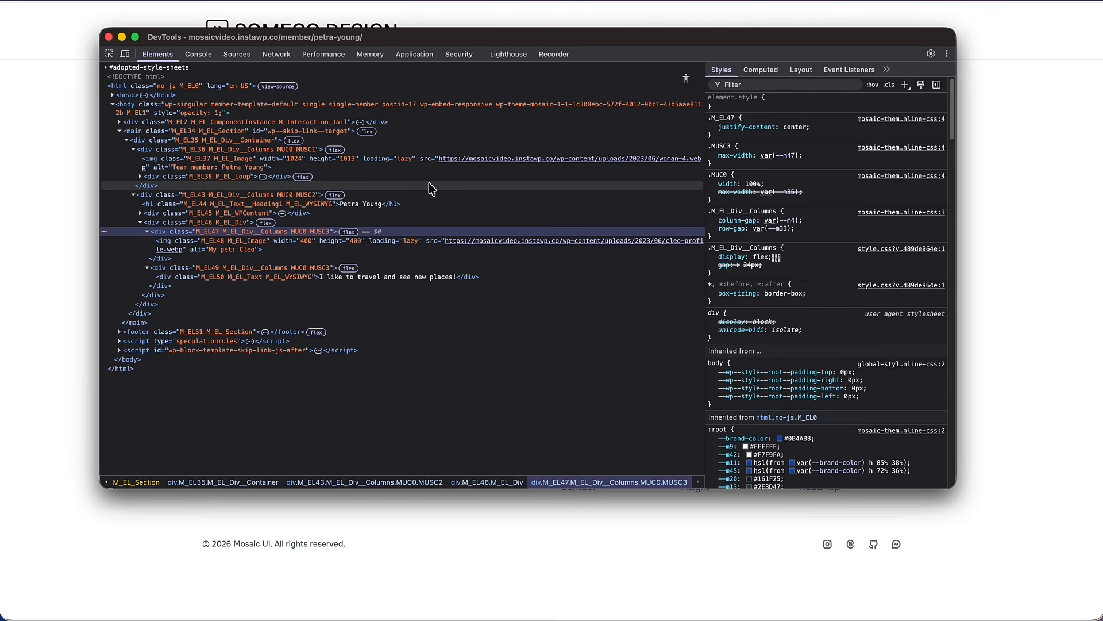
# Step: Run a Lighthouse report on the member page for mobile and review its SEO, Accessibility and Performance sections
pyautogui.click(499, 60)
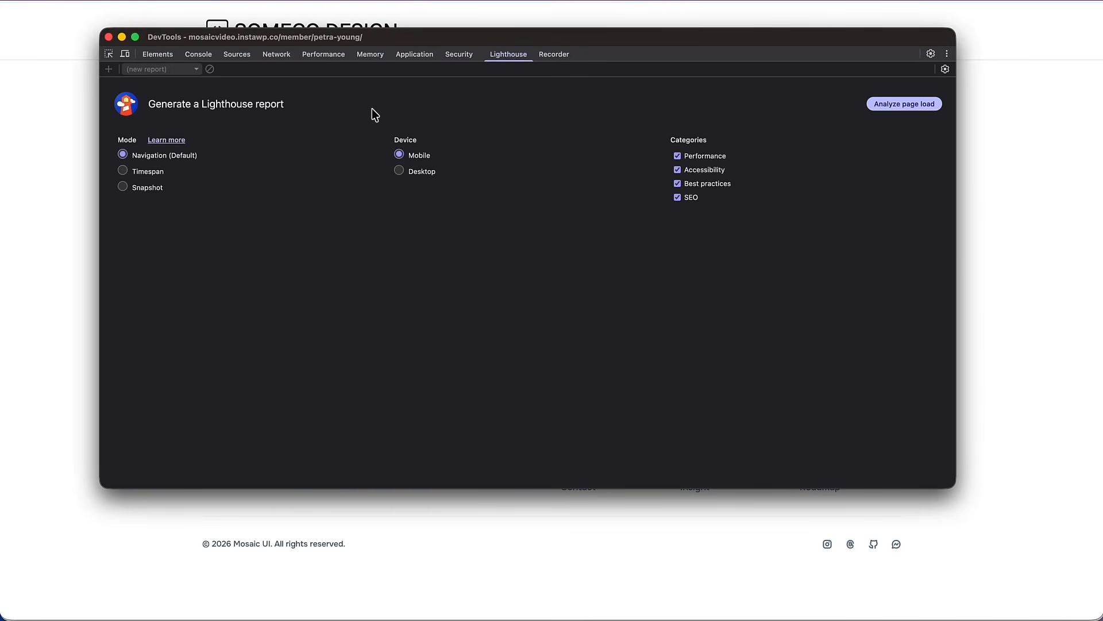
pyautogui.click(889, 106)
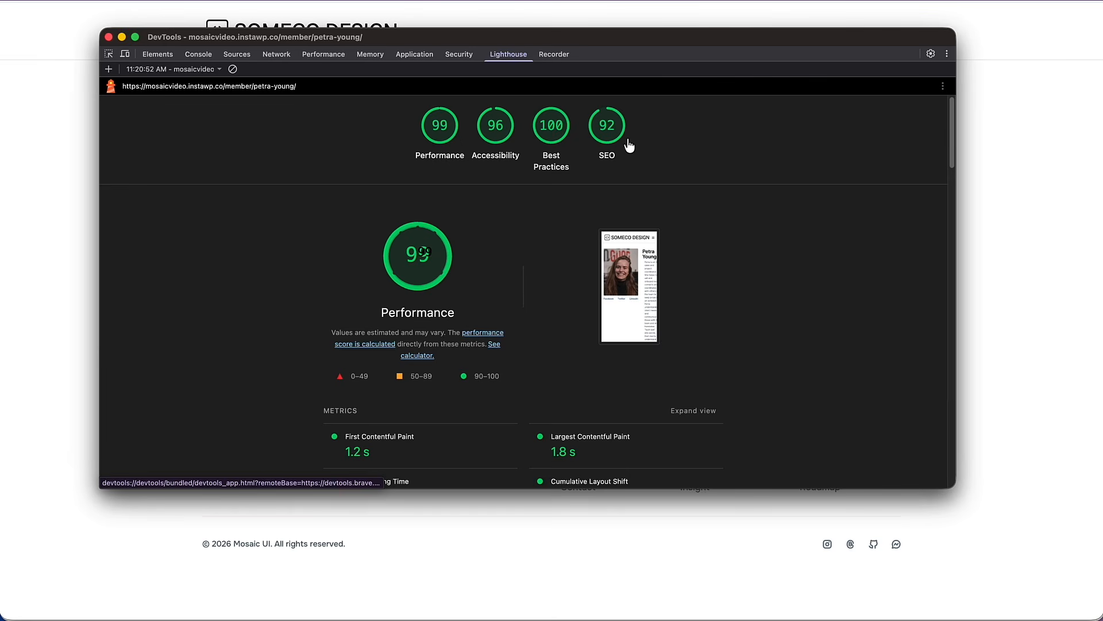
pyautogui.click(607, 127)
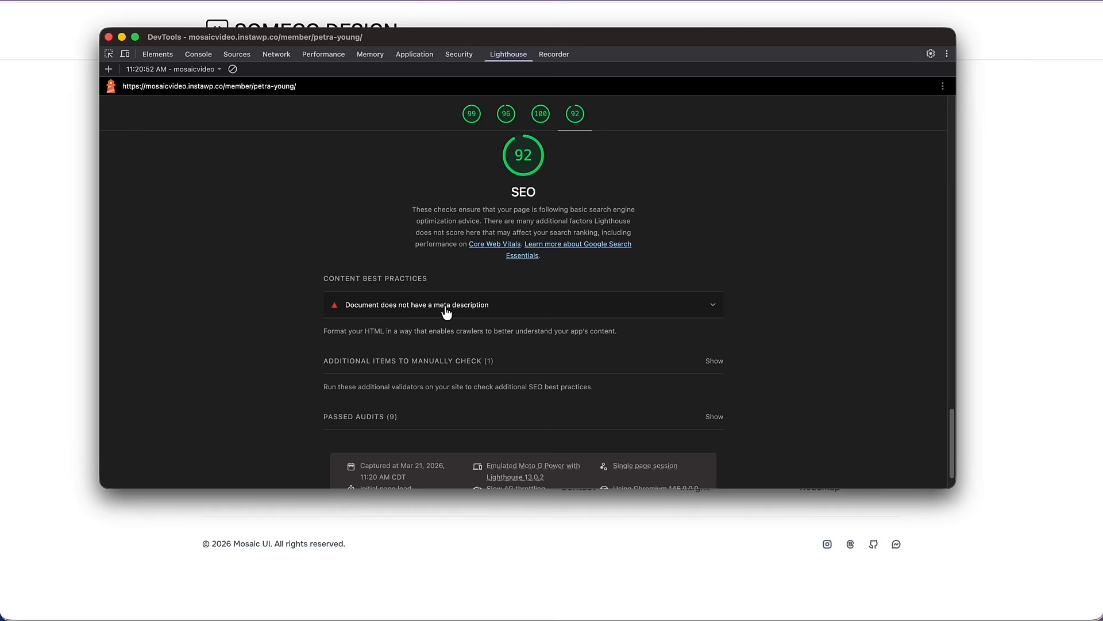
pyautogui.click(513, 120)
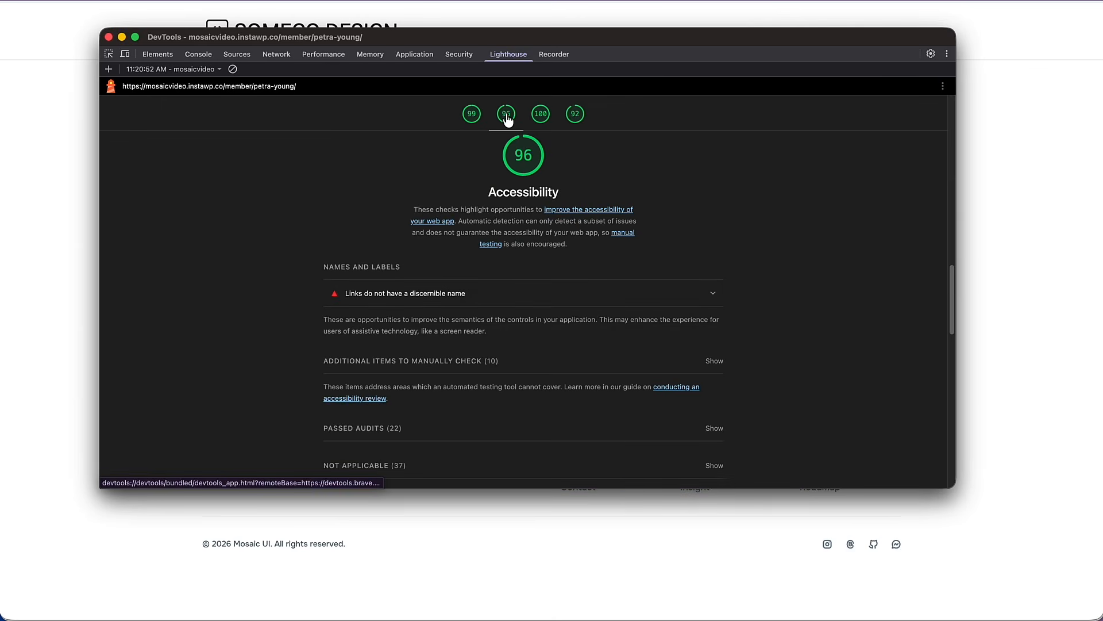
pyautogui.click(470, 117)
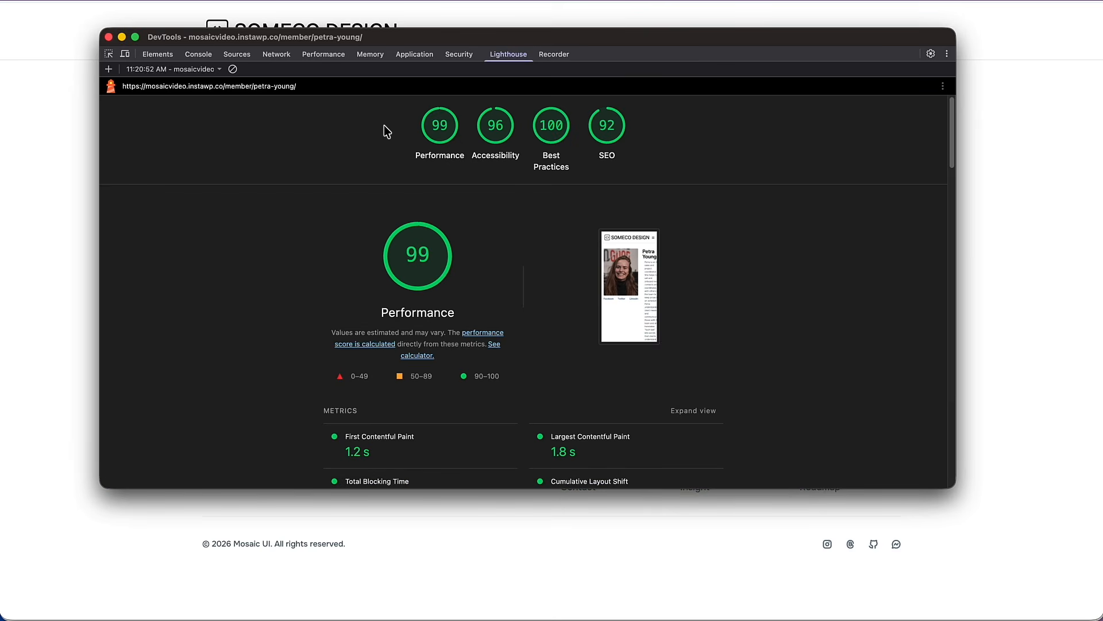
# Step: Start a new Lighthouse report on the member page with the device set to Desktop
pyautogui.click(221, 71)
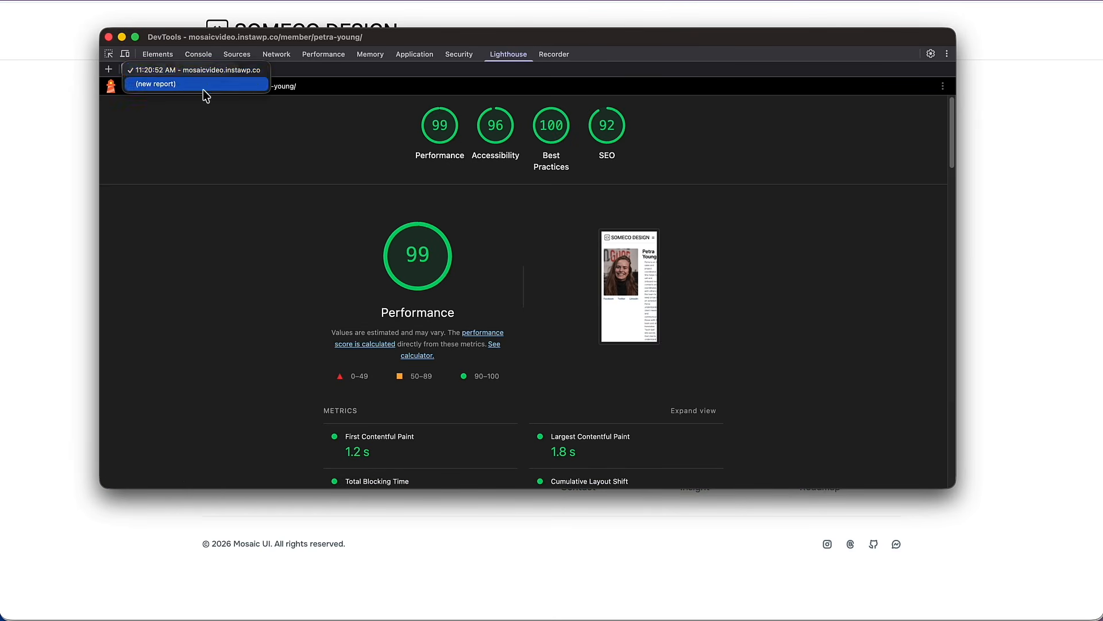
pyautogui.click(203, 89)
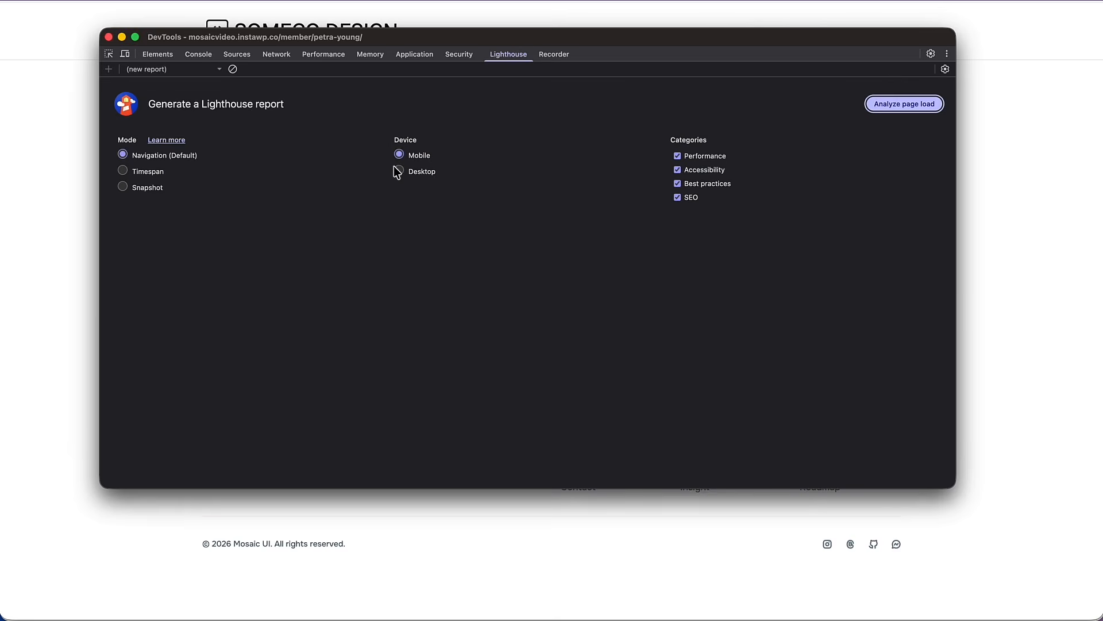
pyautogui.click(398, 172)
pyautogui.click(919, 105)
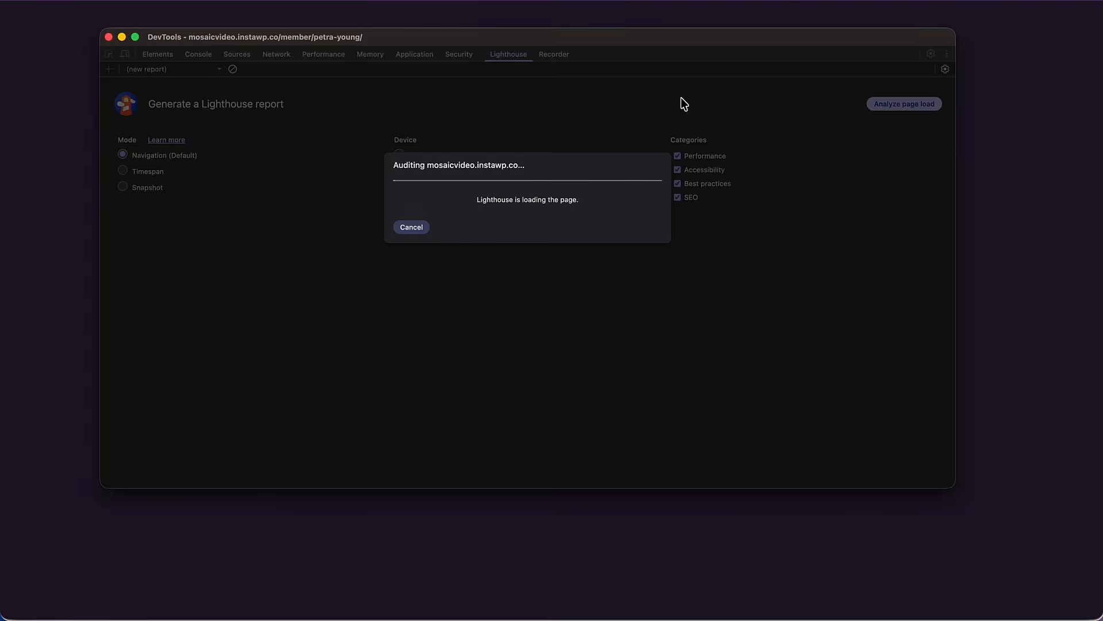